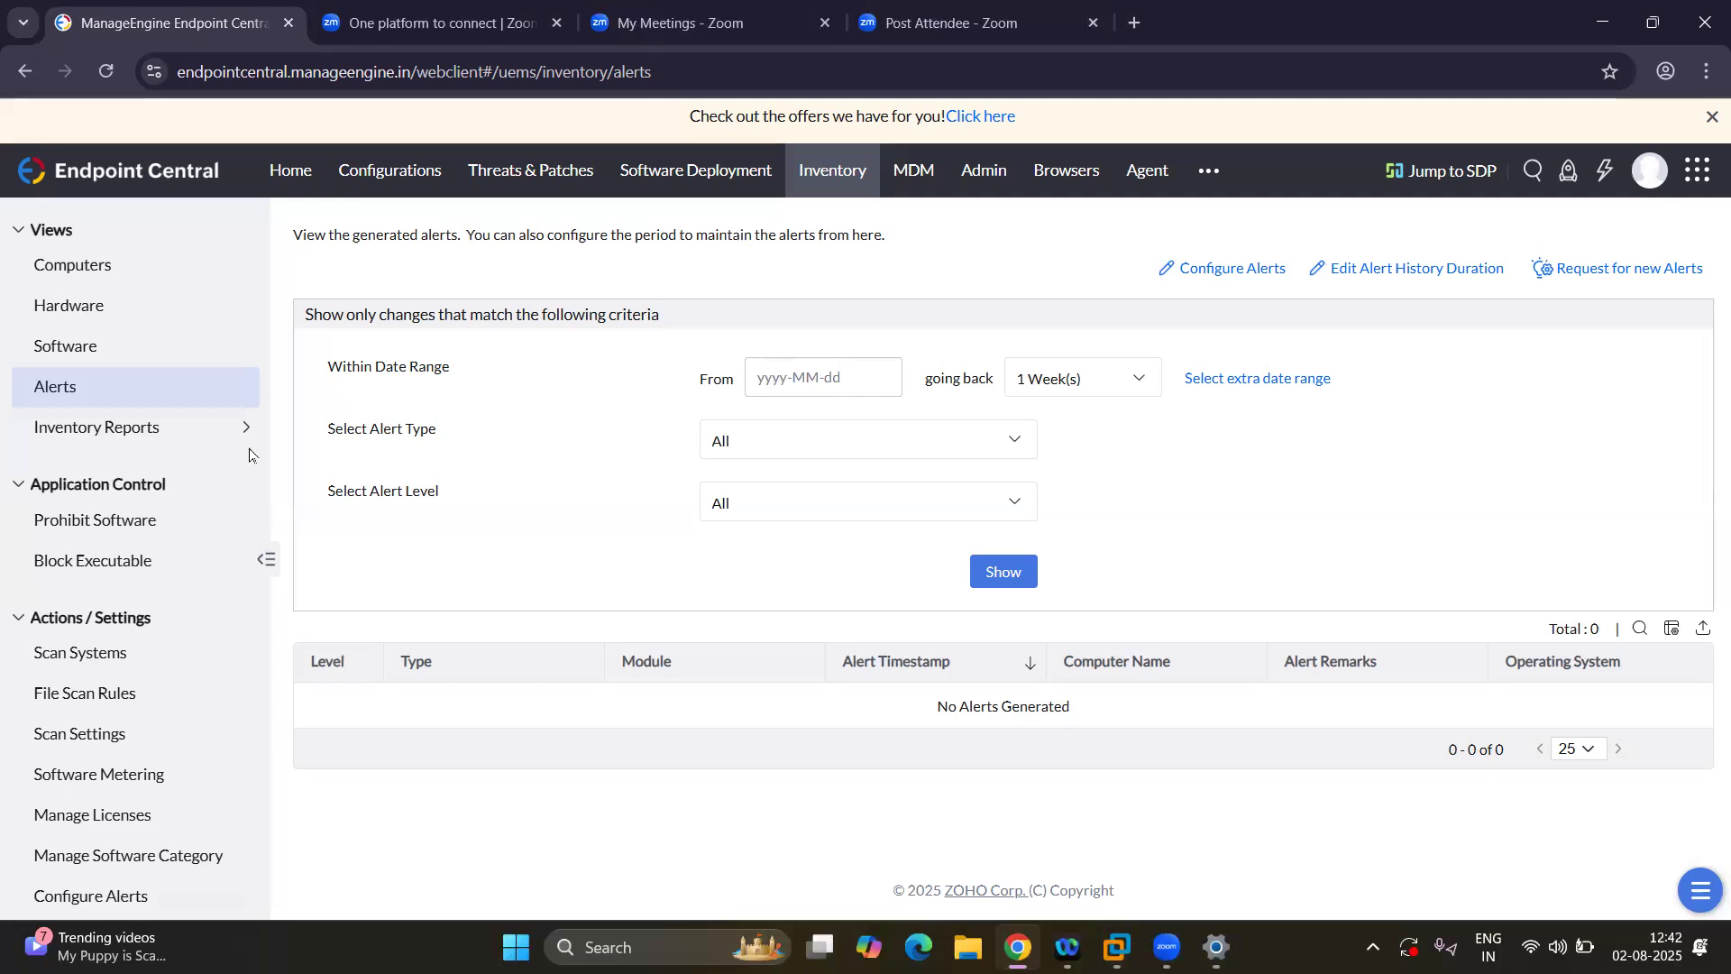
Open the inventory alert configuration and enable notifications for all added hardware.
left_click(1226, 269)
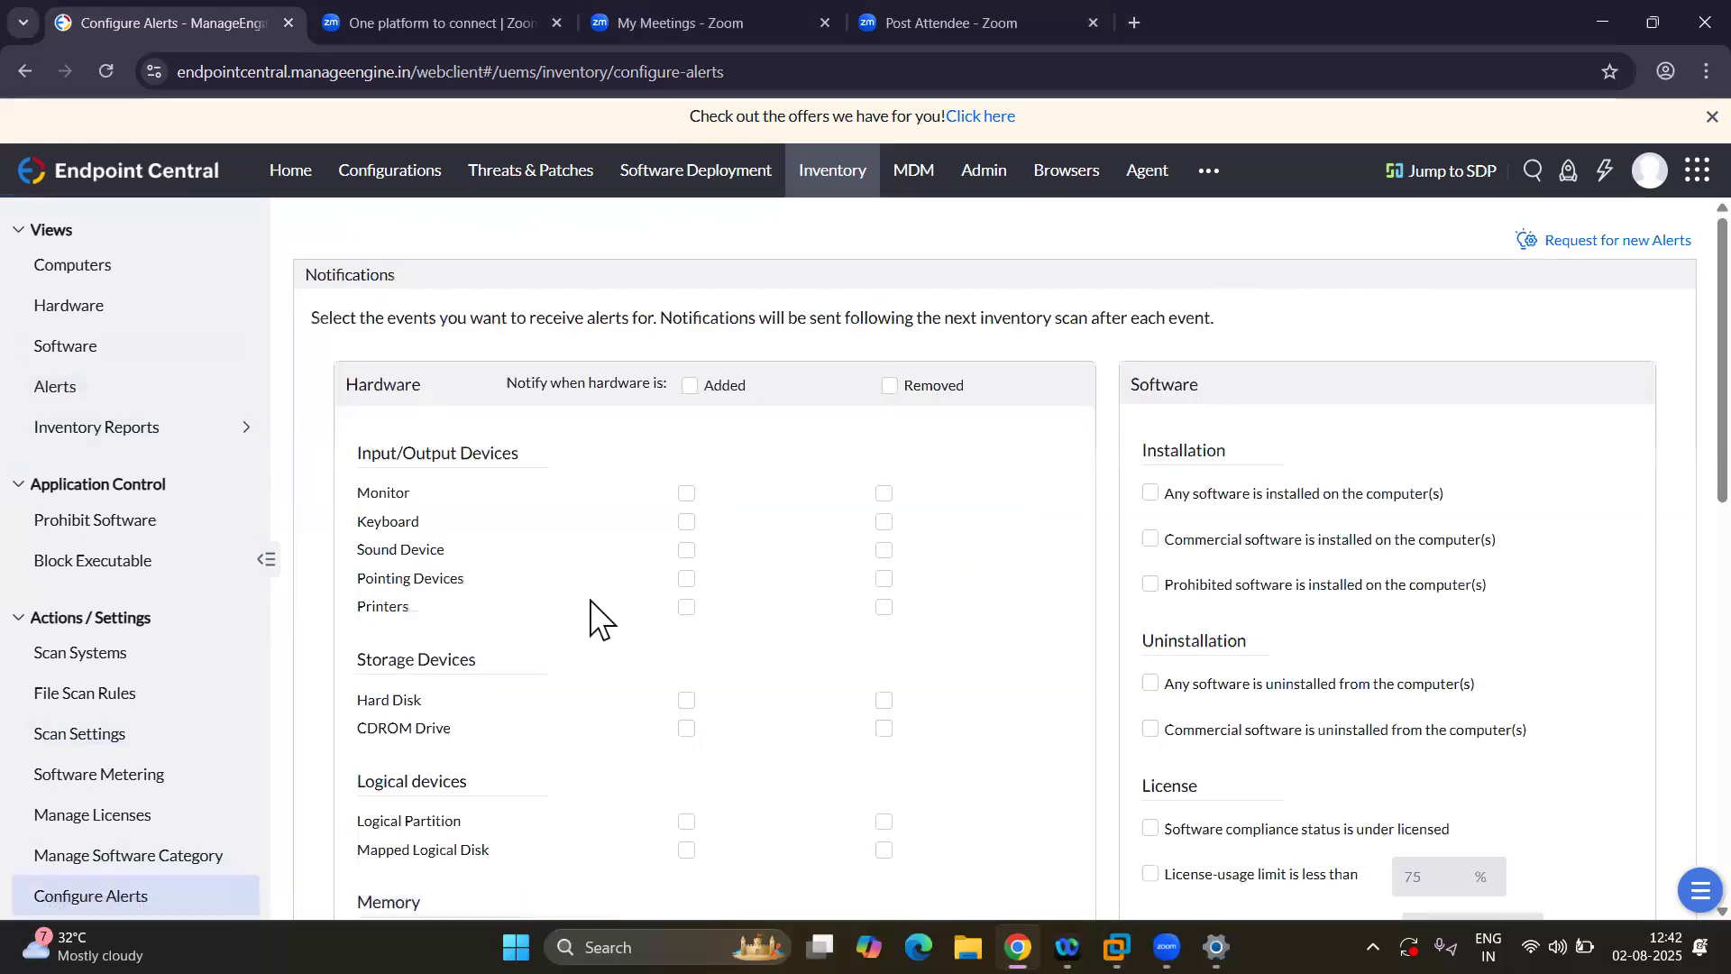
left_click(691, 386)
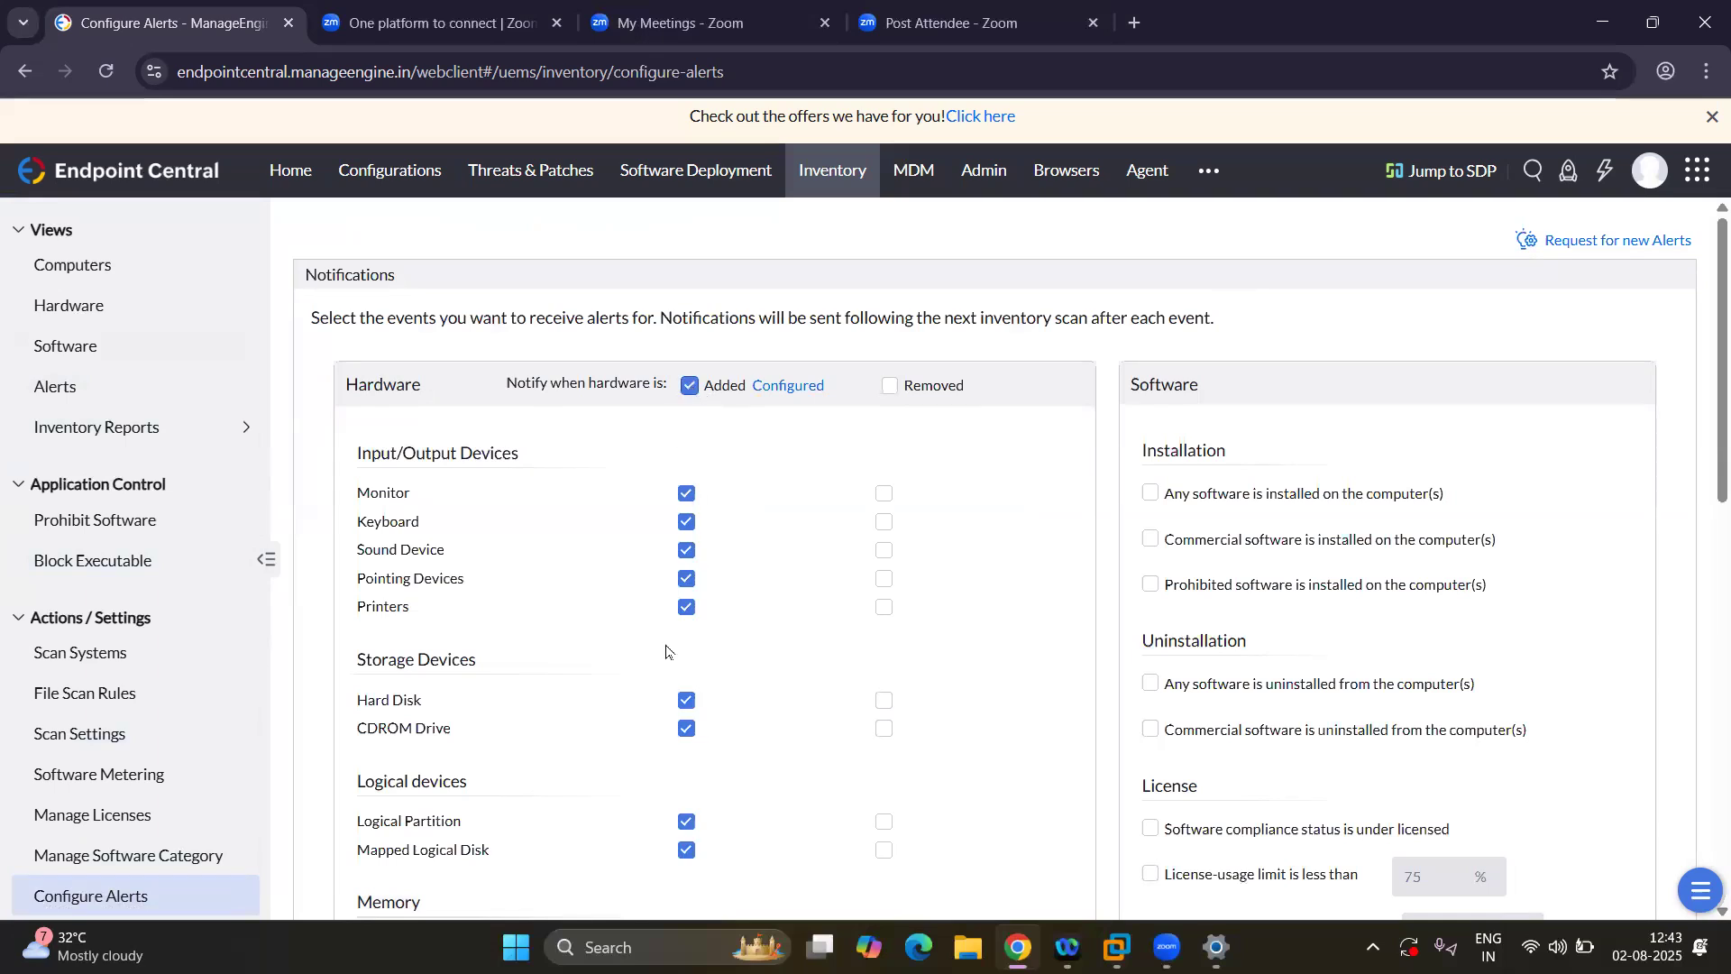
scroll(667, 649, "down", 2)
scroll(666, 650, "down", 3)
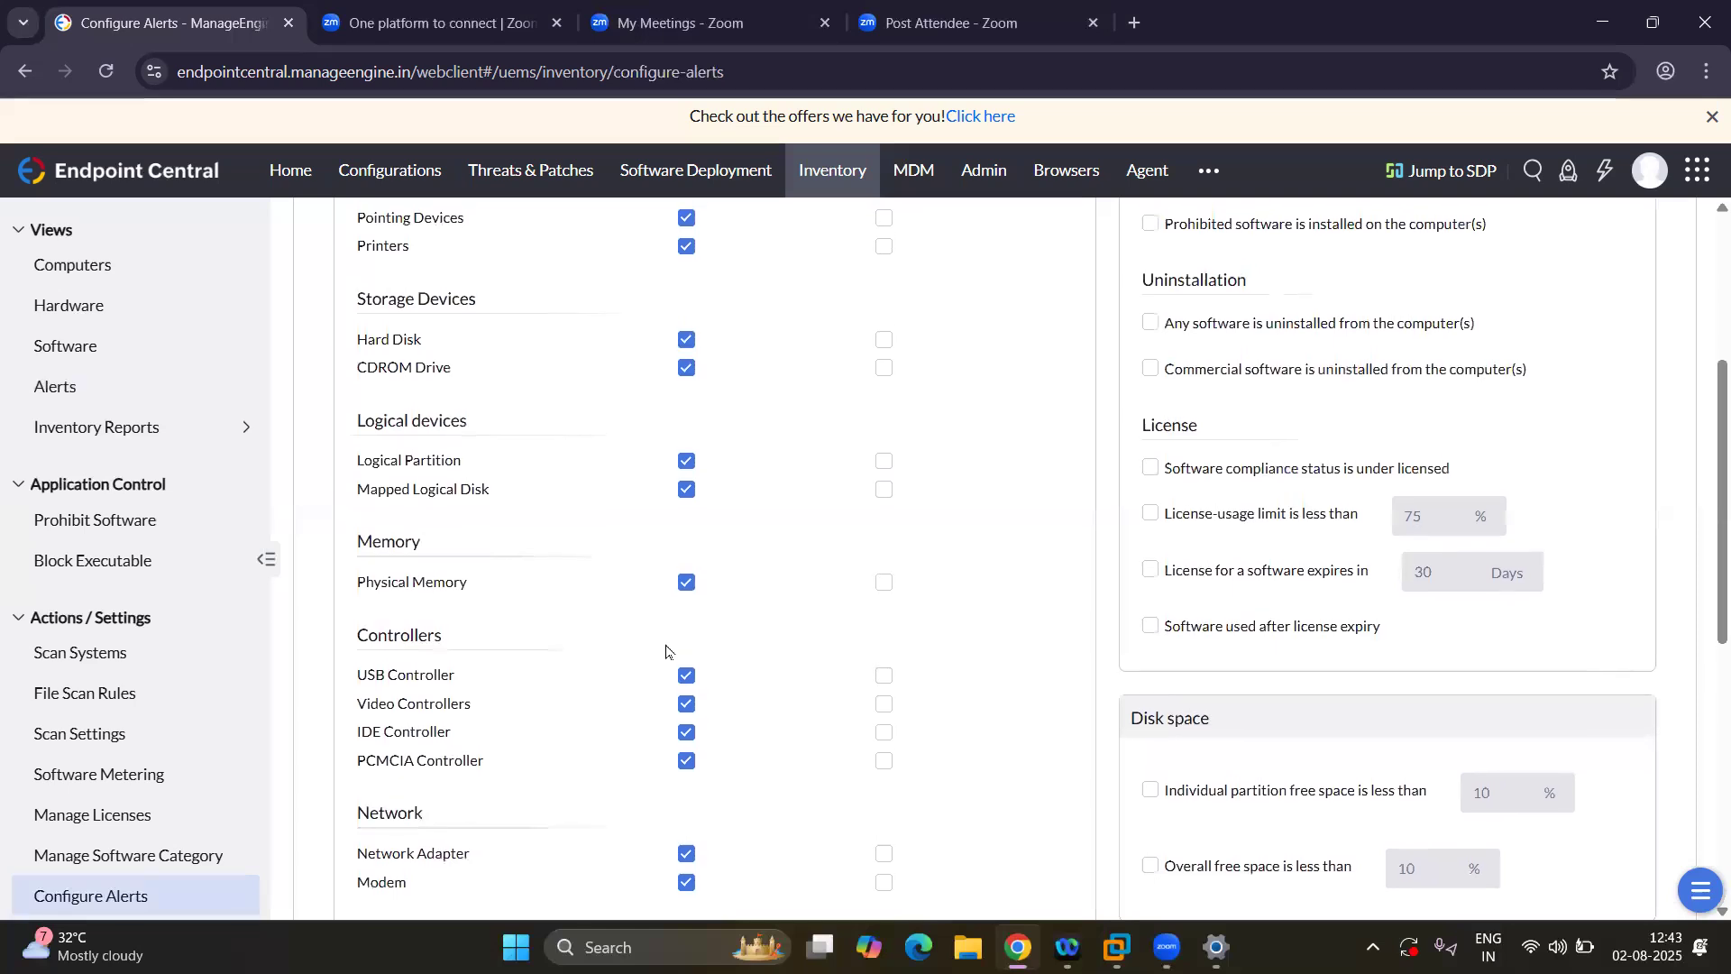
scroll(666, 650, "up", 3)
scroll(666, 650, "up", 1)
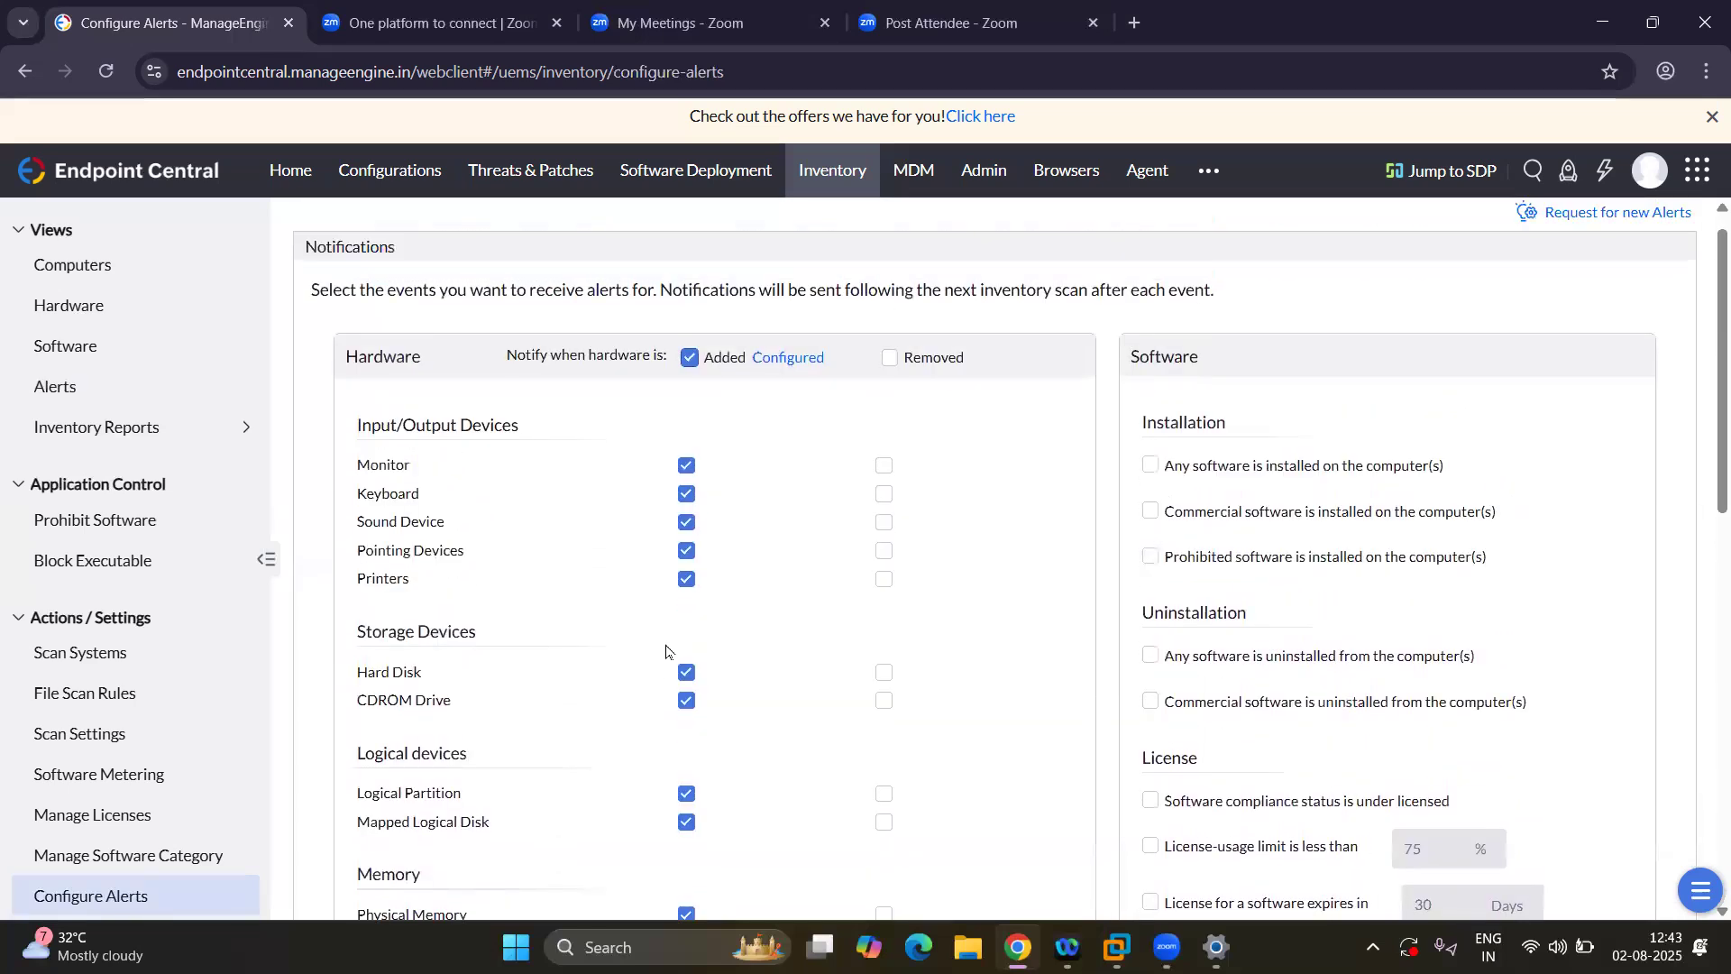
Toggle the Monitor notification, and clear the added-hardware notifications for all devices.
left_click(686, 467)
left_click(687, 465)
left_click(690, 357)
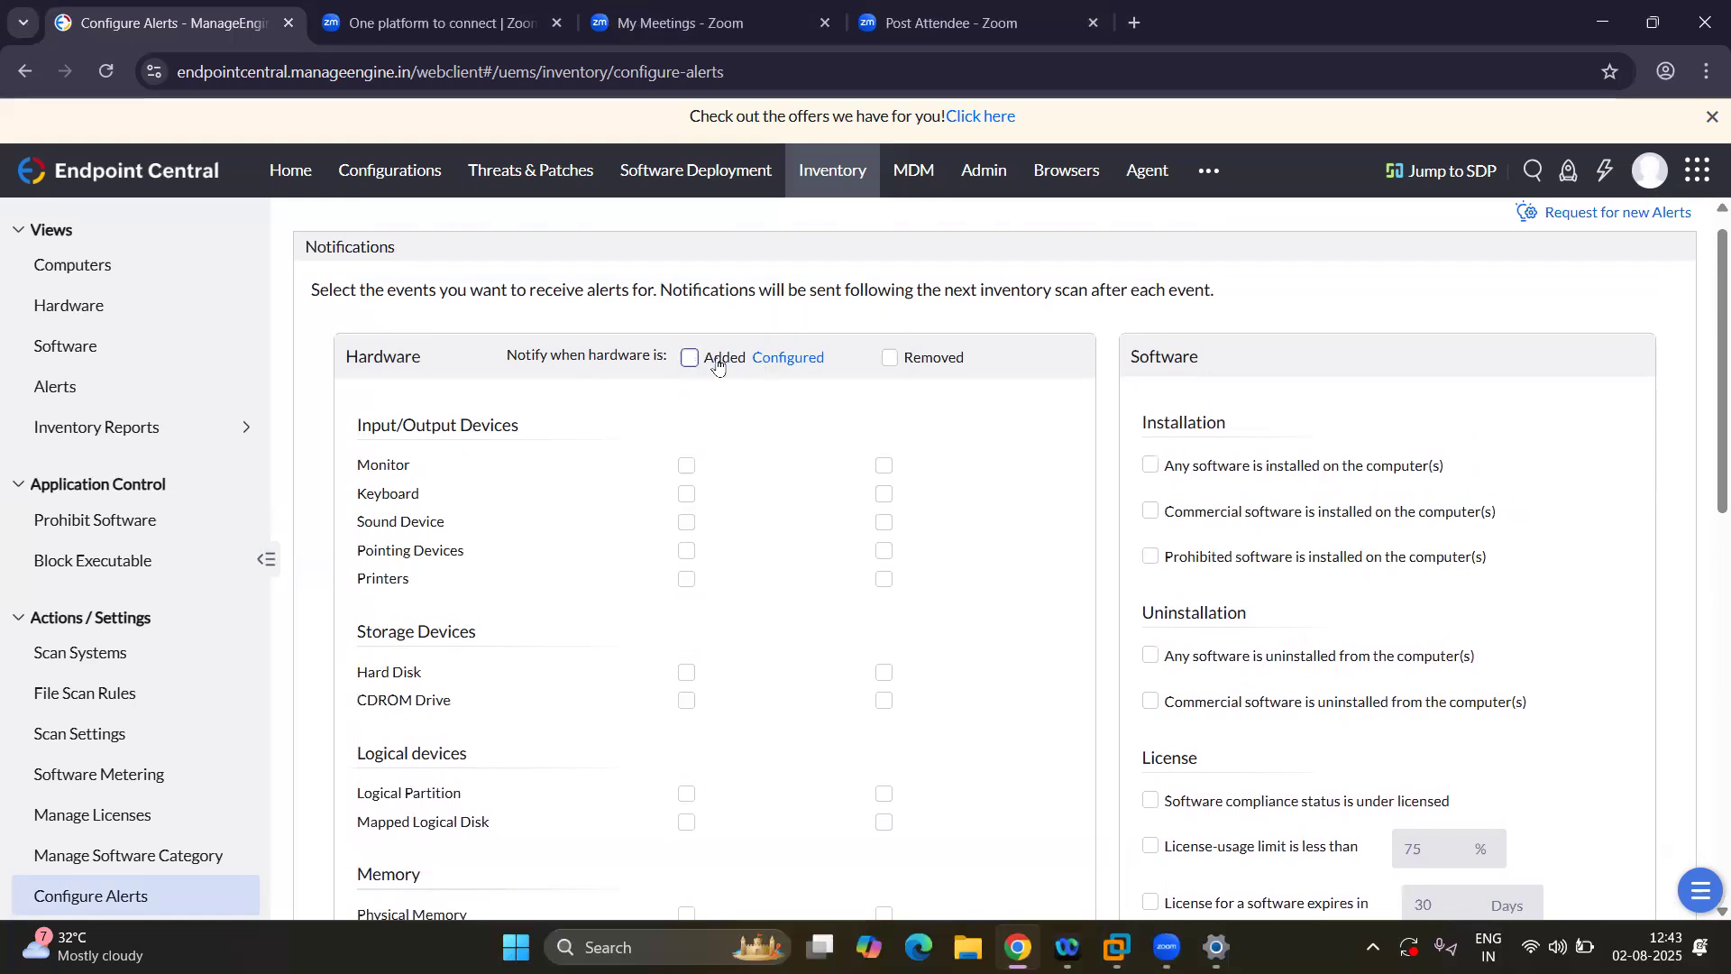
View the email notification settings for added hardware and close them without saving.
left_click(766, 357)
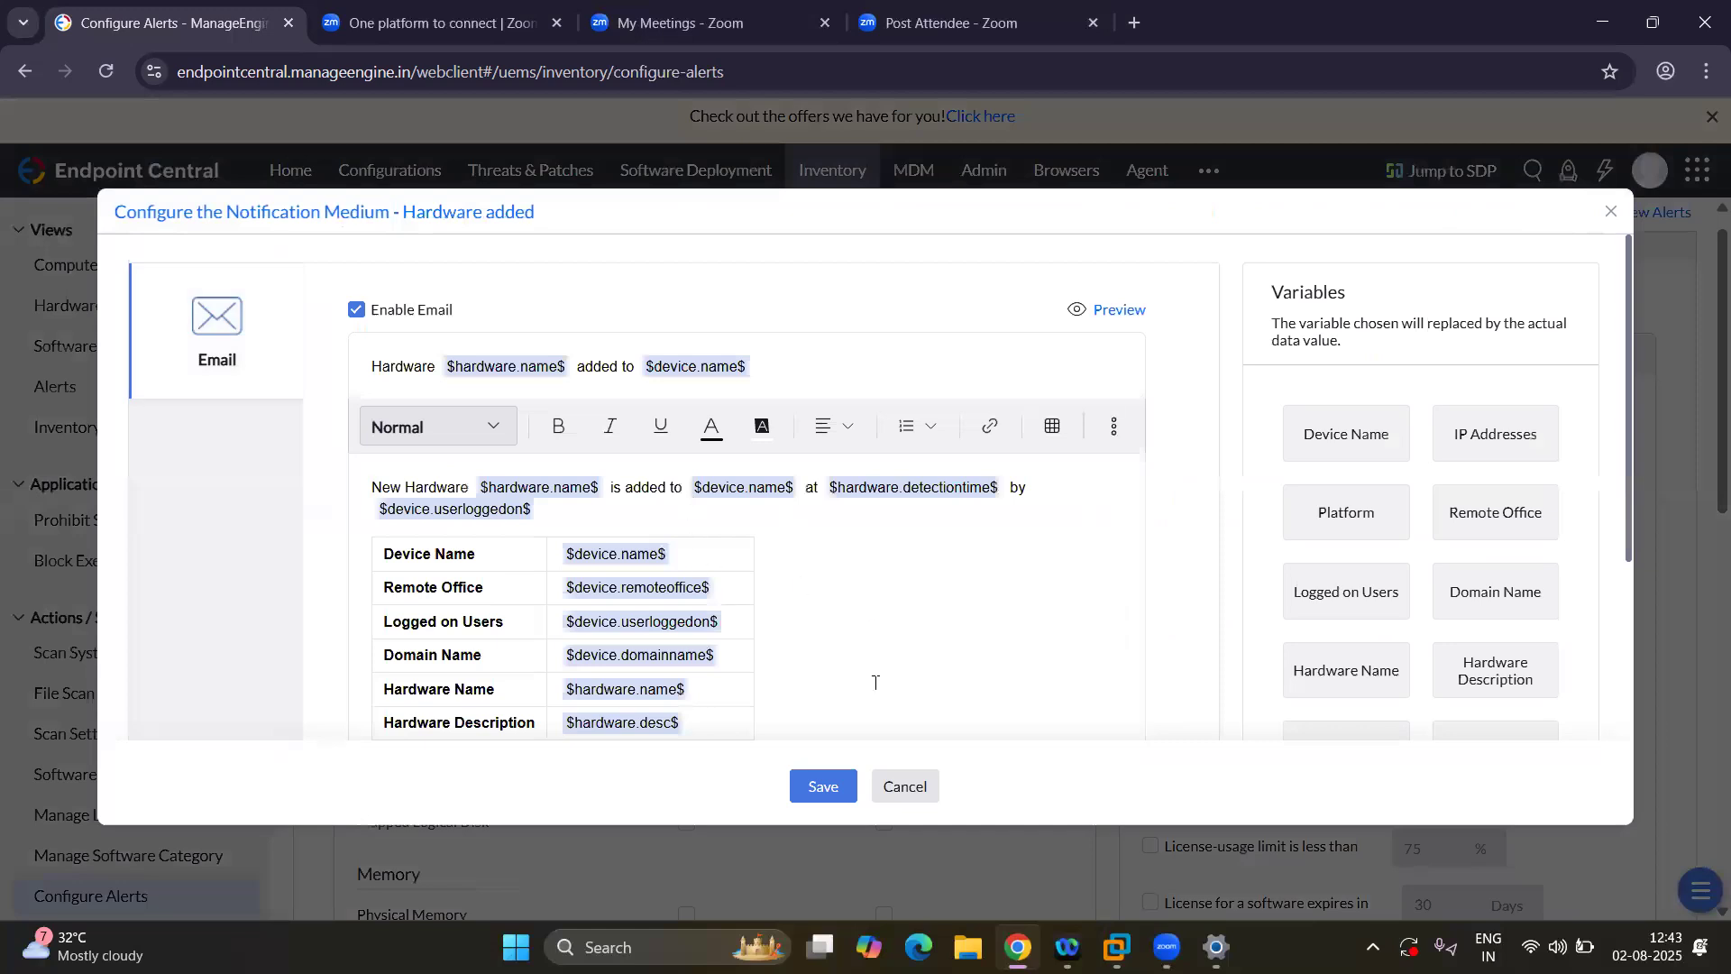
left_click(903, 787)
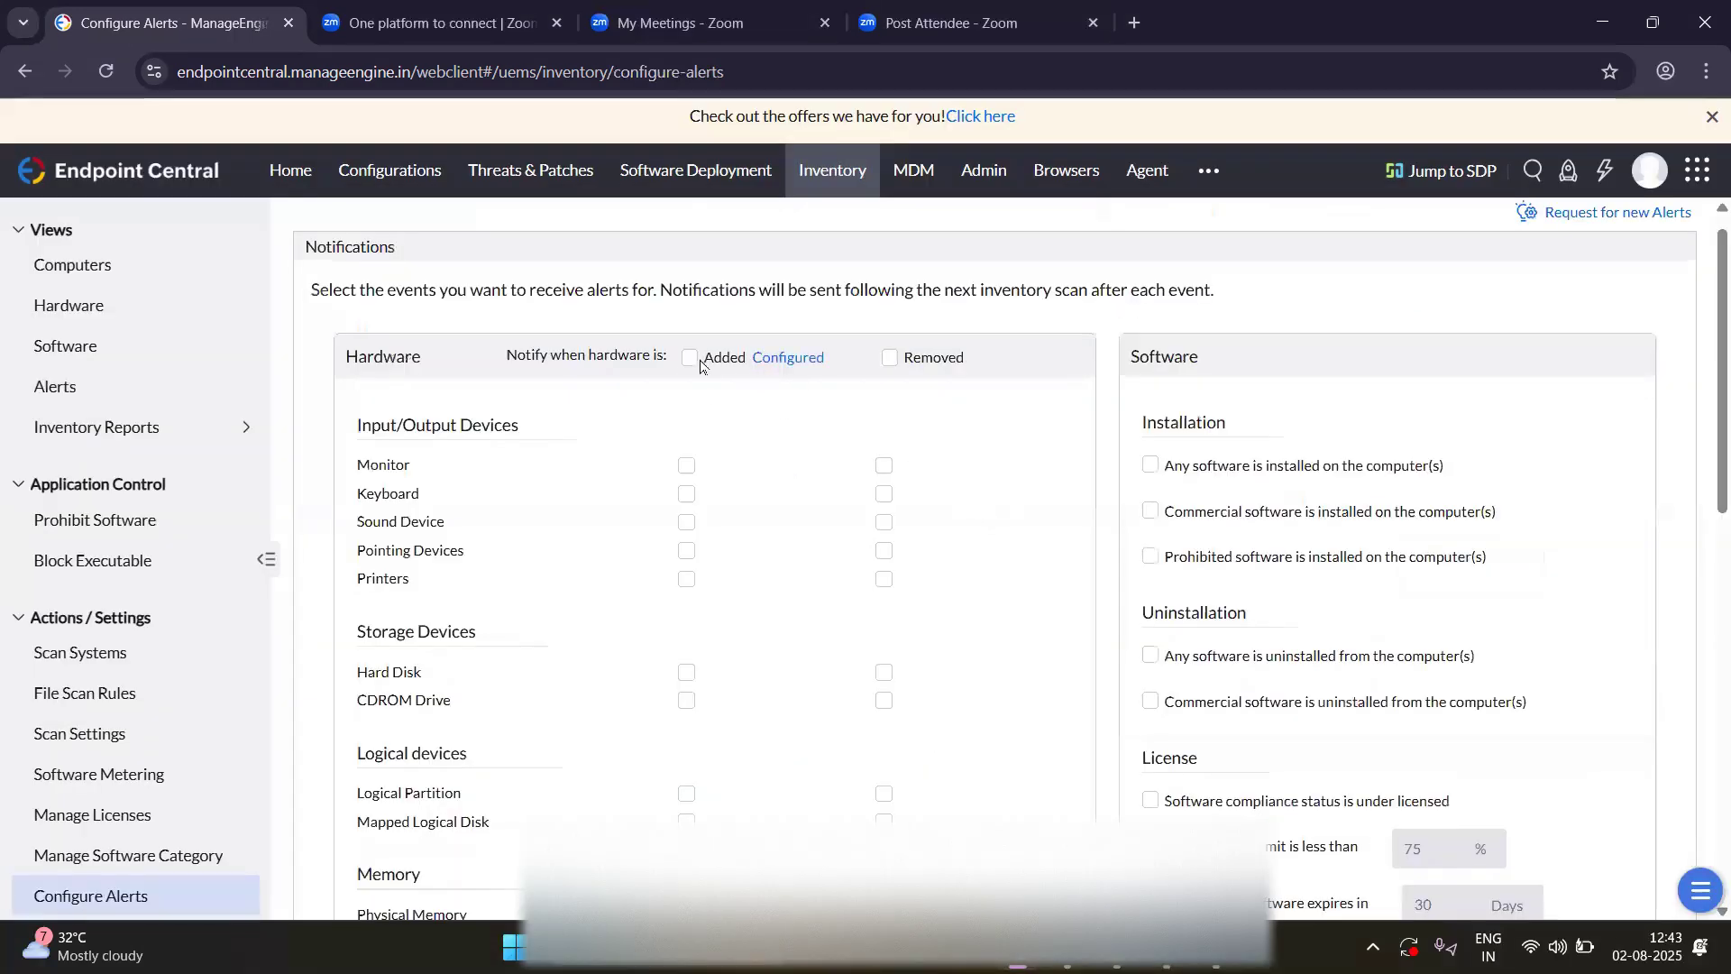
Turn notifications back on for all added hardware and try toggling Monitor, Keyboard and Sound Device individually.
left_click(689, 357)
scroll(765, 483, "down", 4)
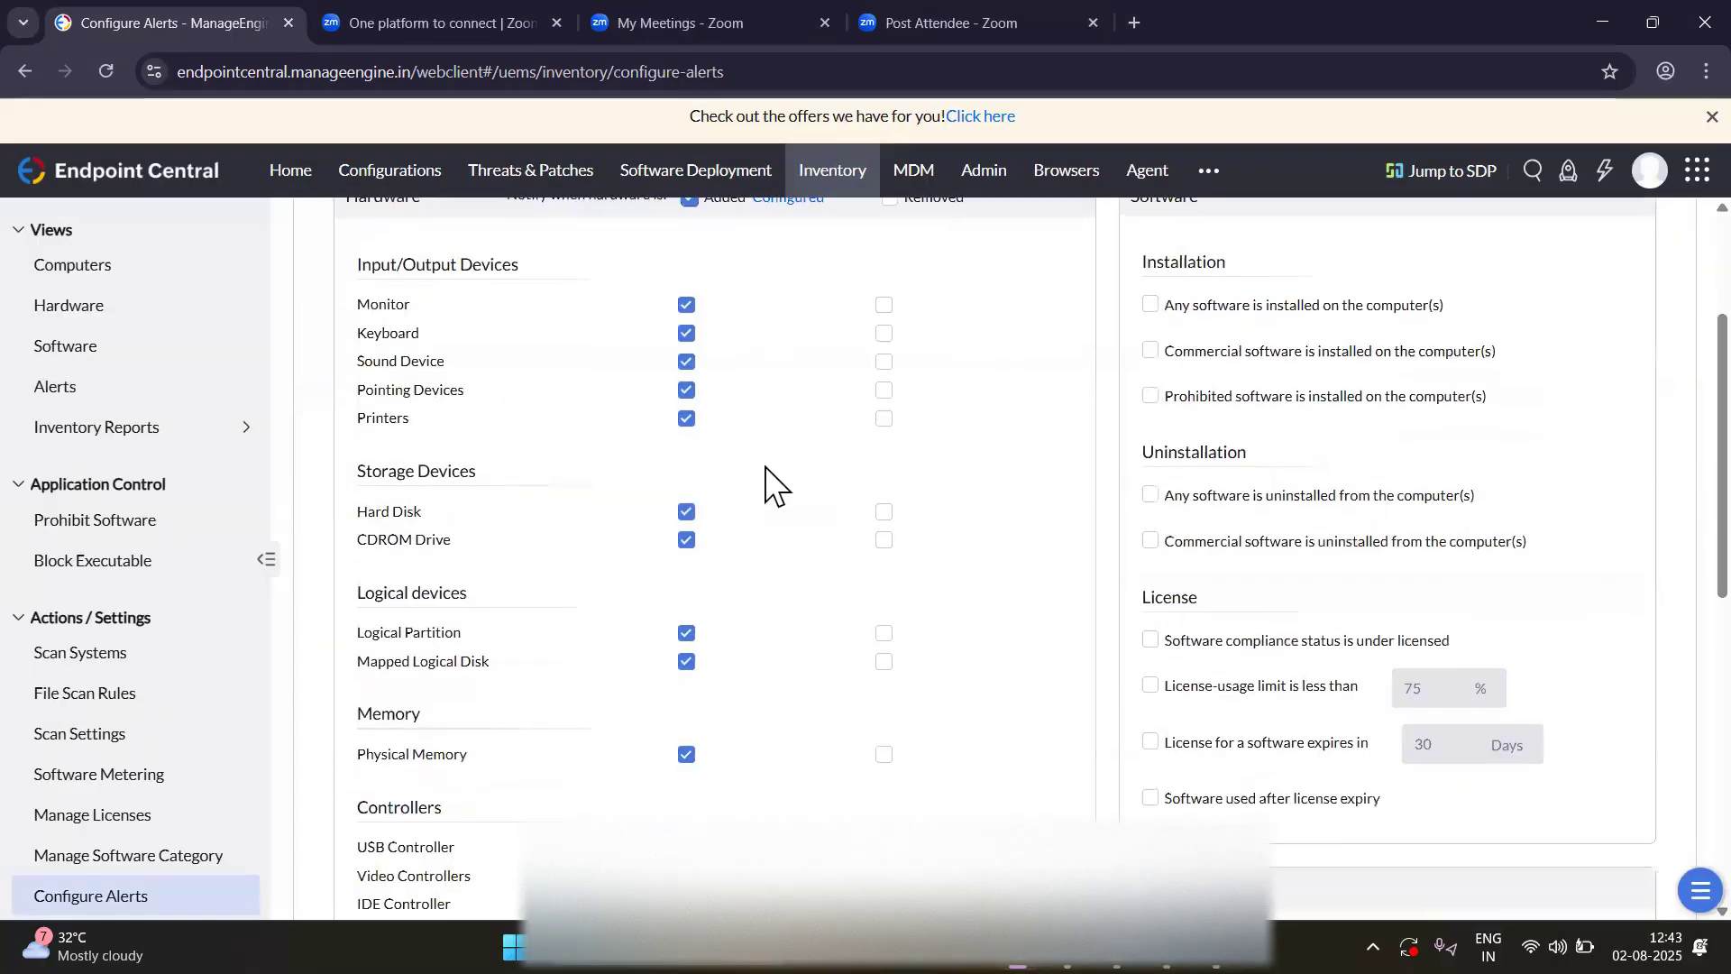
scroll(765, 483, "up", 4)
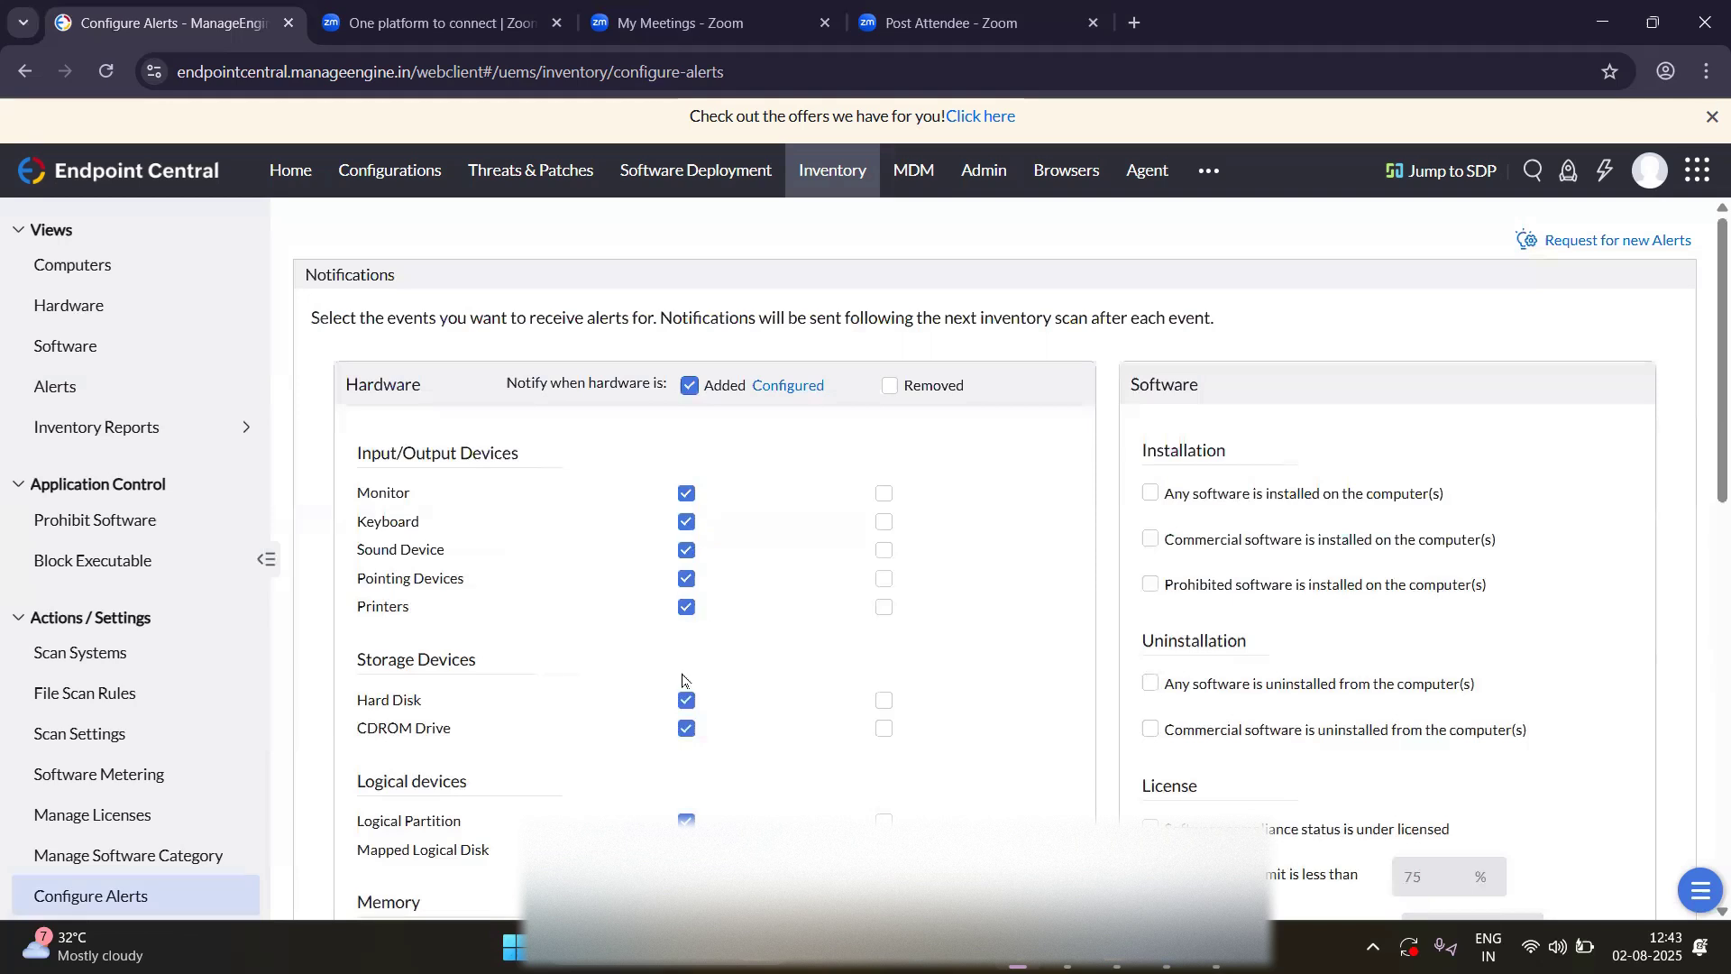
scroll(681, 741, "down", 1)
left_click(686, 401)
left_click(686, 429)
left_click(687, 456)
left_click(690, 292)
left_click(690, 292)
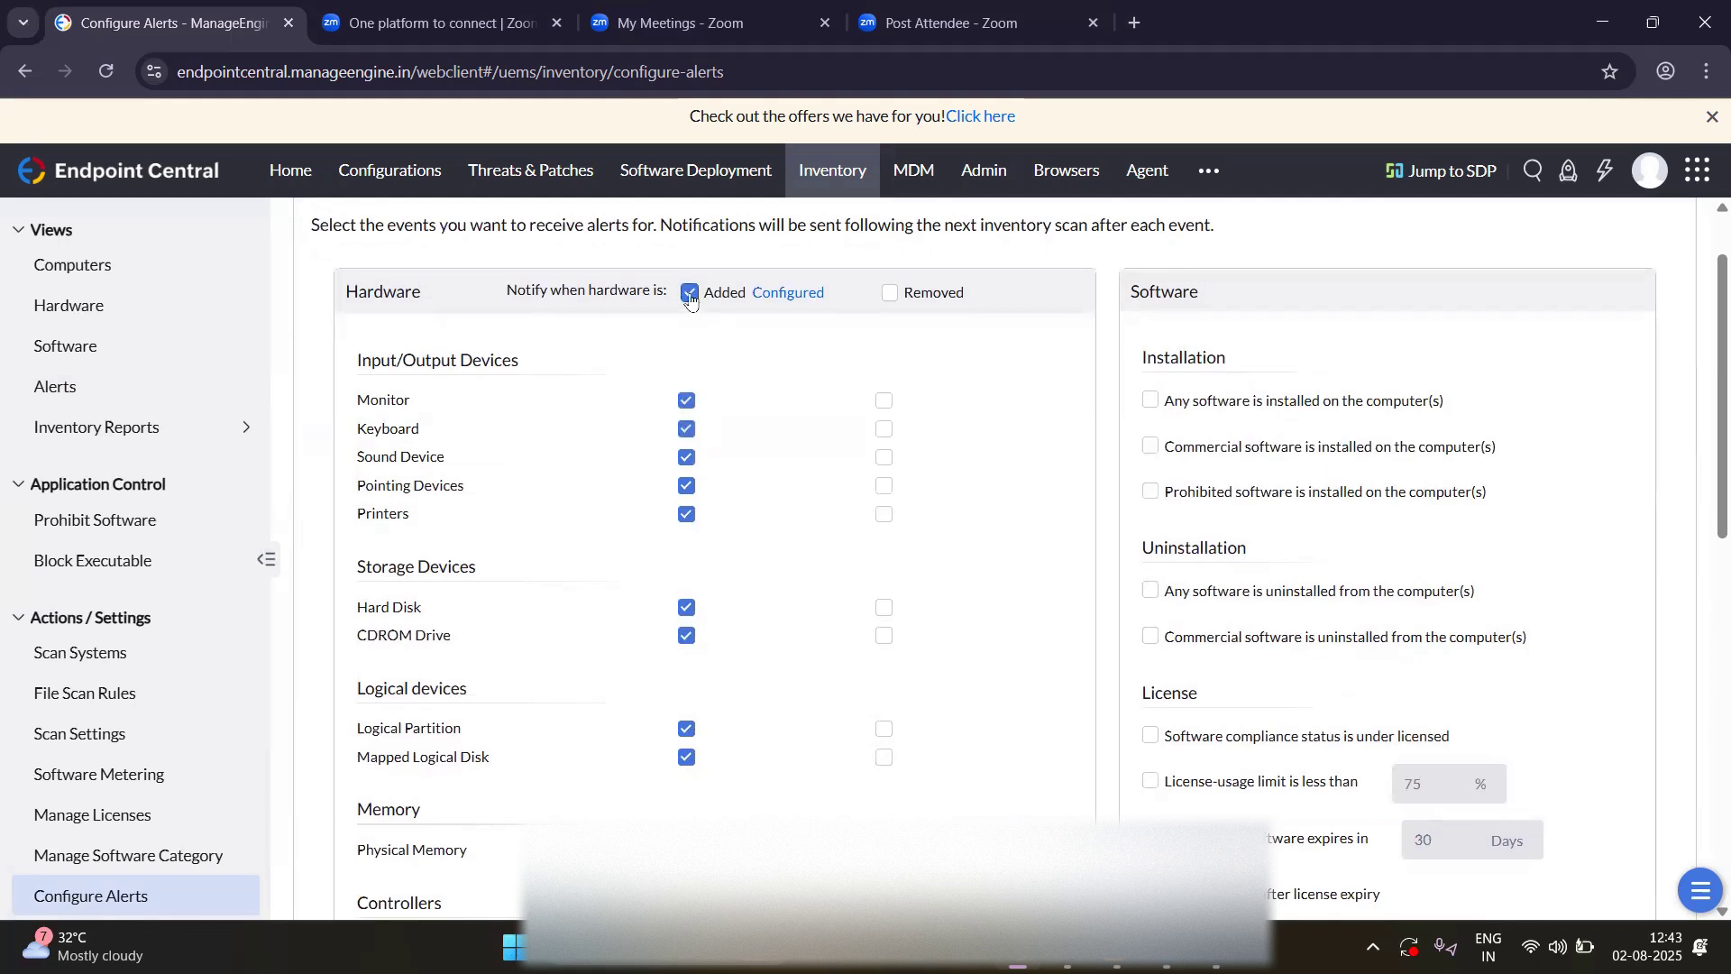
Limit the added-hardware notifications to Pointing Devices, Hard Disk and CDROM Drive.
left_click(687, 400)
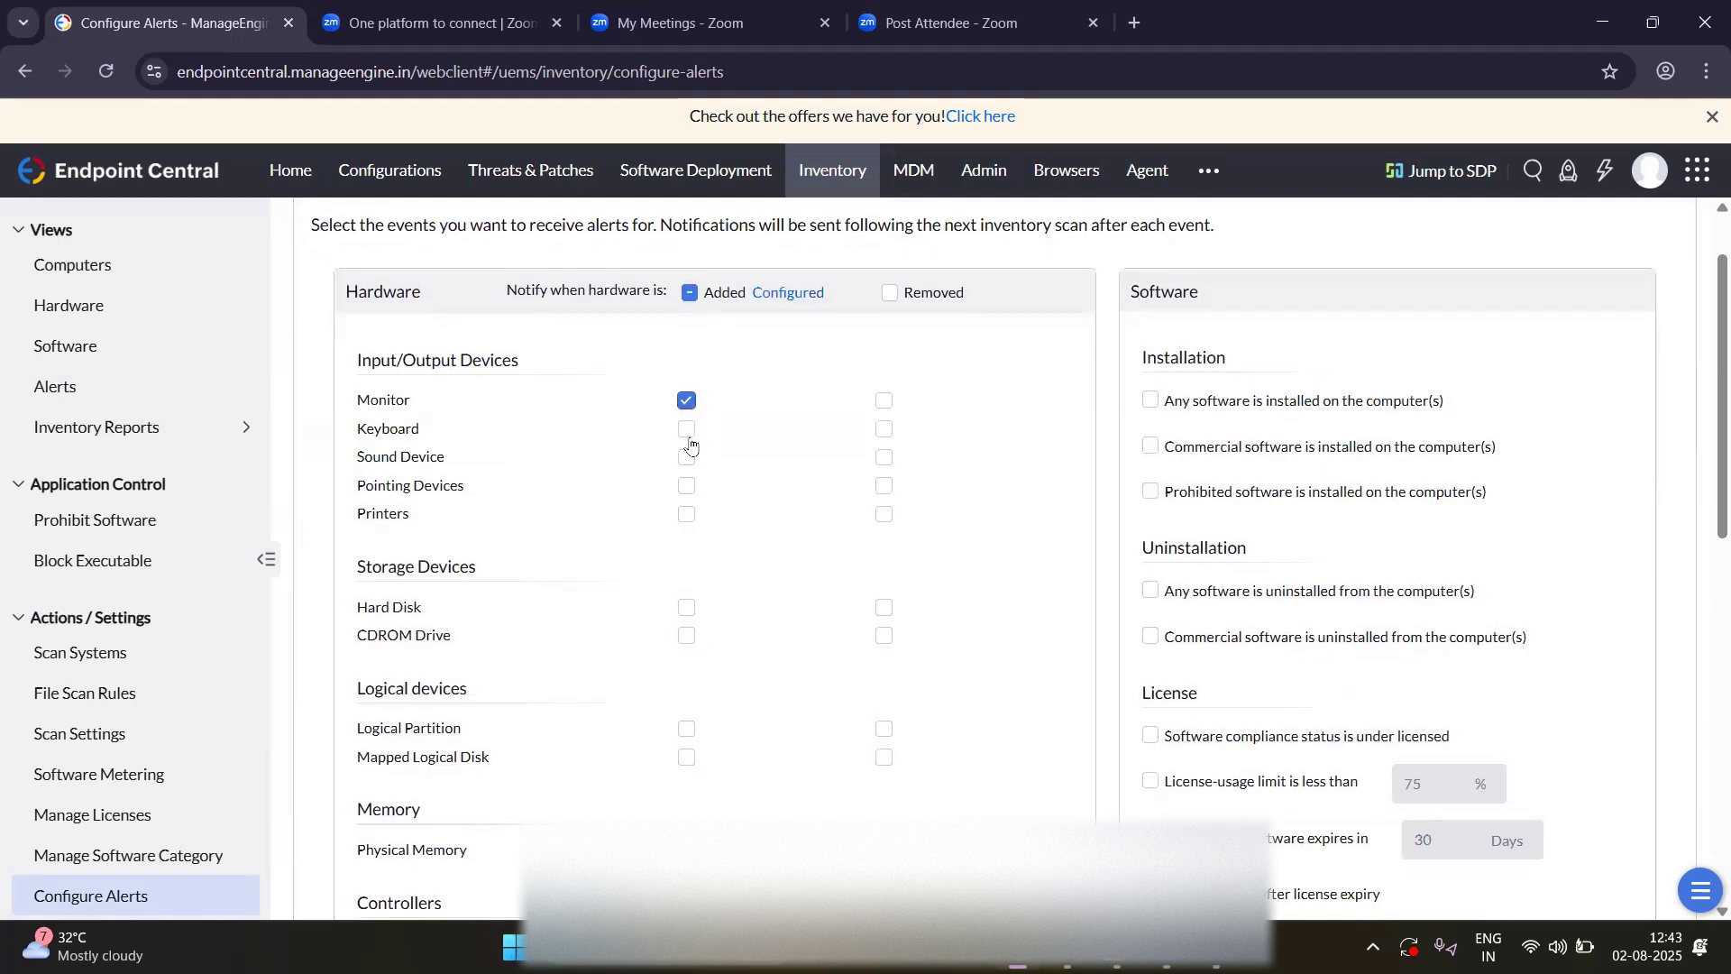
left_click(687, 400)
left_click(686, 487)
left_click(687, 608)
scroll(685, 694, "down", 2)
left_click(687, 402)
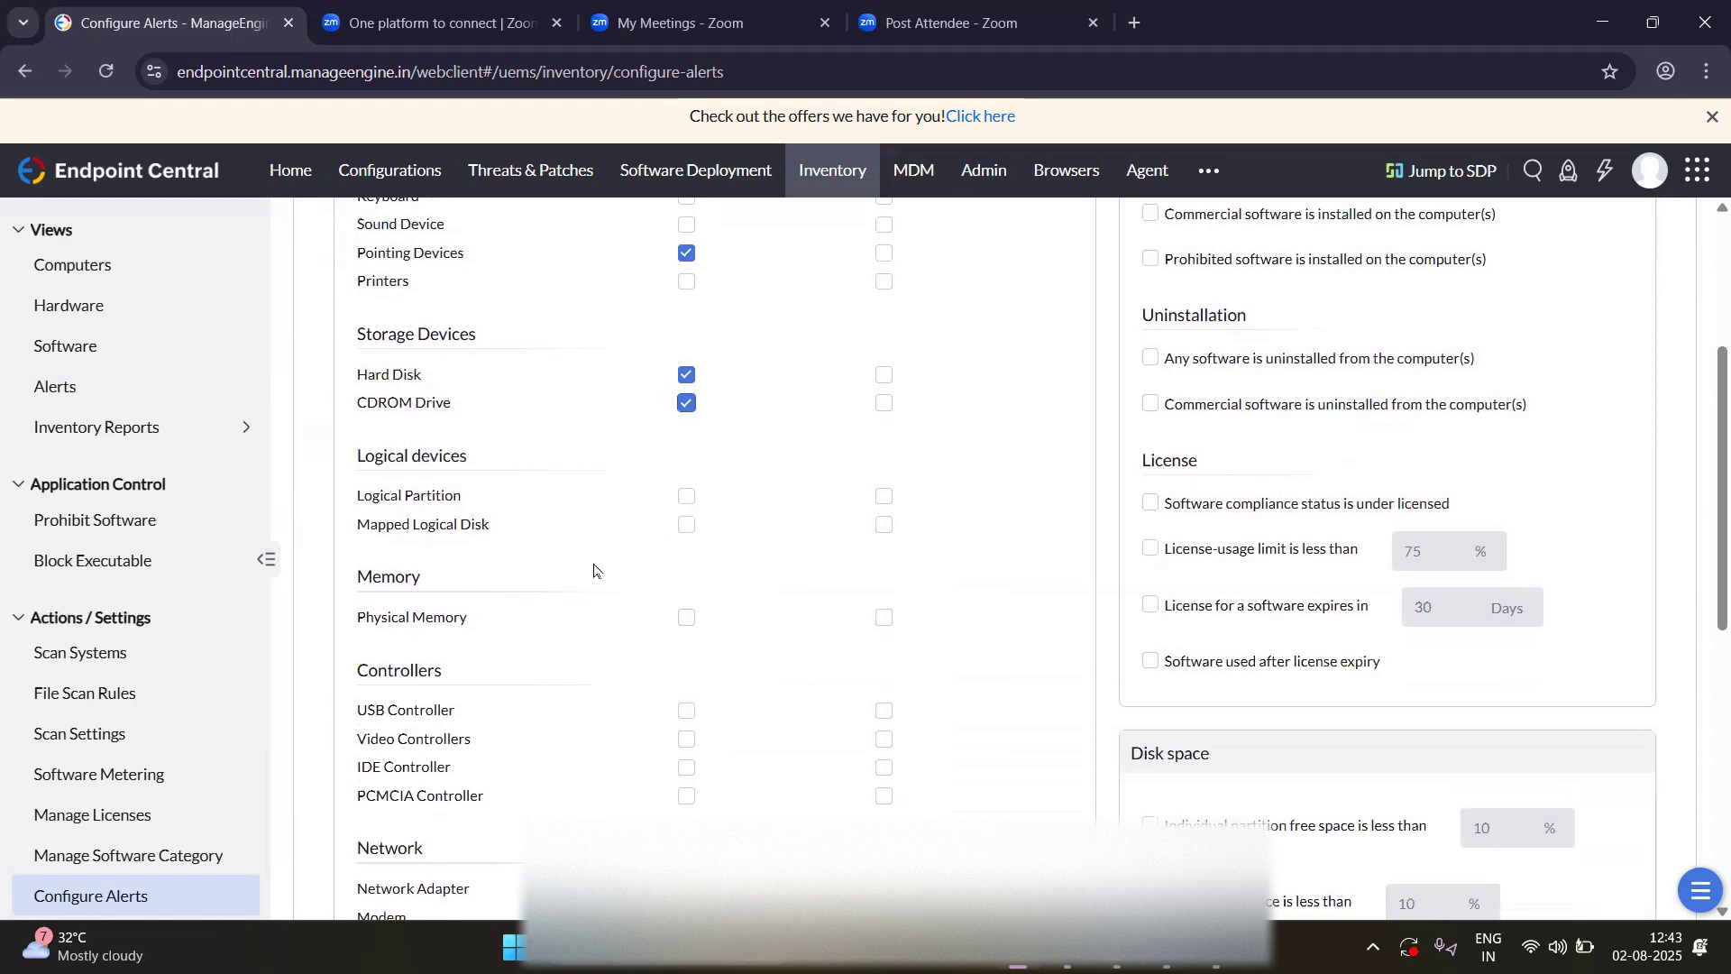
Enable added-hardware notifications for Logical Partition, Physical Memory and USB Controller.
left_click(687, 497)
scroll(694, 586, "down", 1)
left_click(685, 532)
scroll(694, 604, "down", 1)
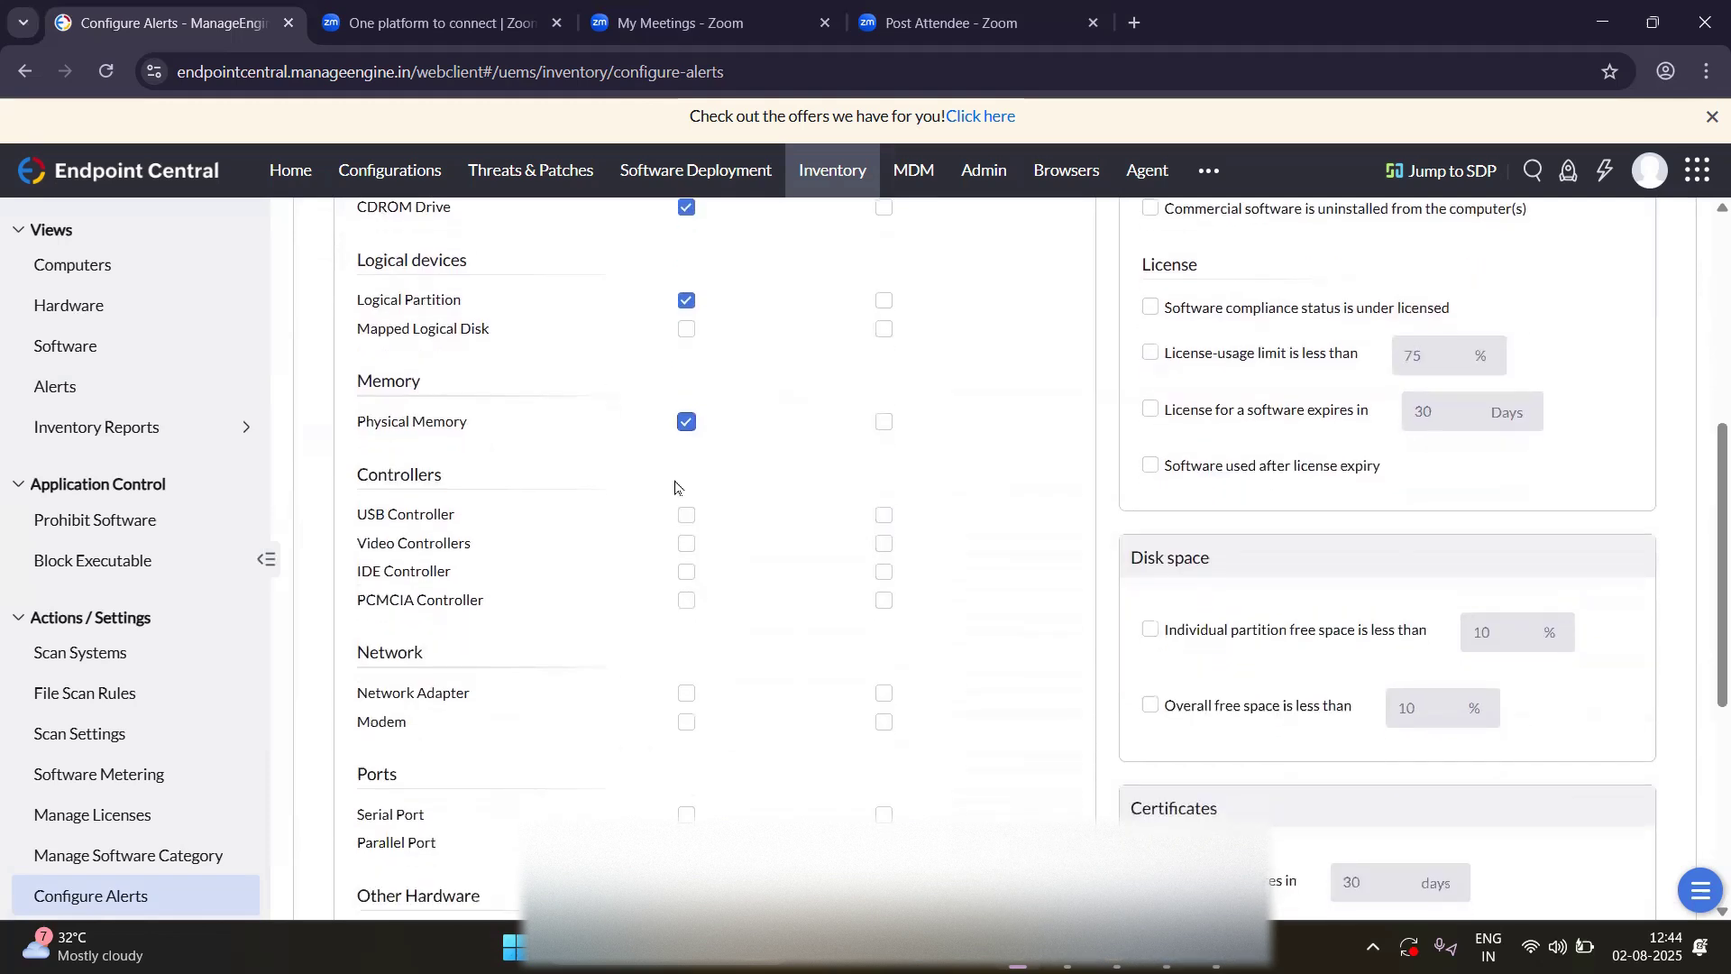
left_click(687, 515)
Enable added-hardware notifications for Network Adapter, Modem, USB Hubs and Battery.
scroll(728, 630, "down", 2)
scroll(728, 630, "down", 1)
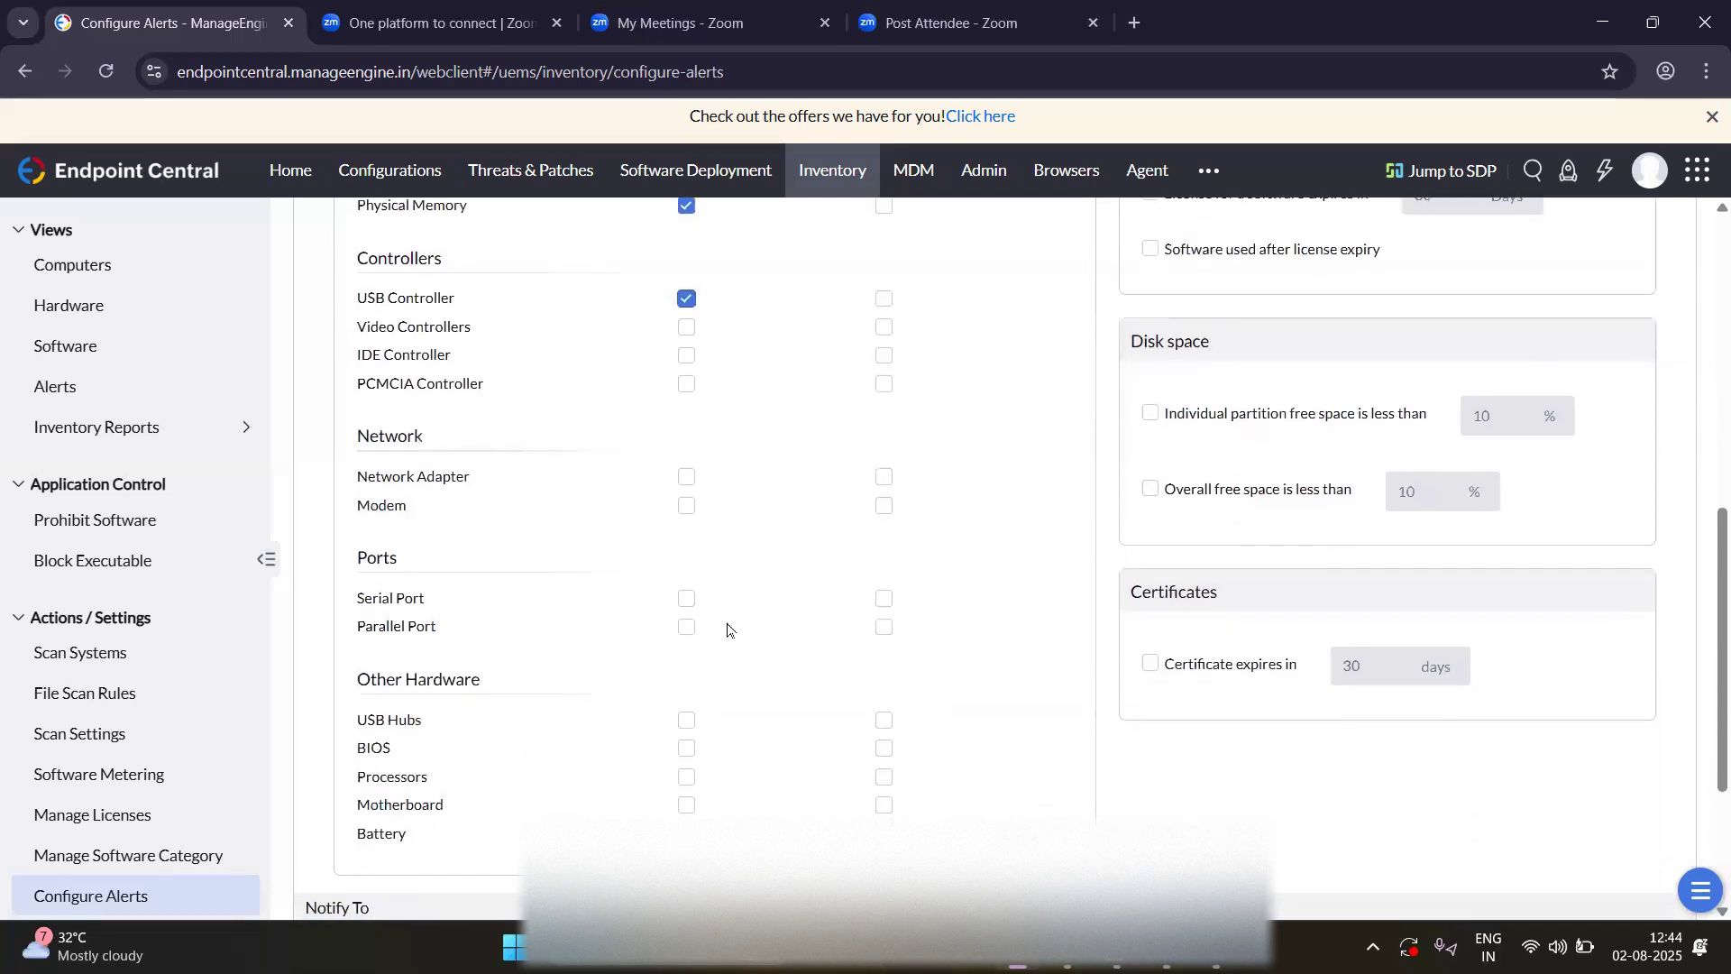
left_click(686, 506)
left_click(687, 479)
scroll(749, 577, "down", 1)
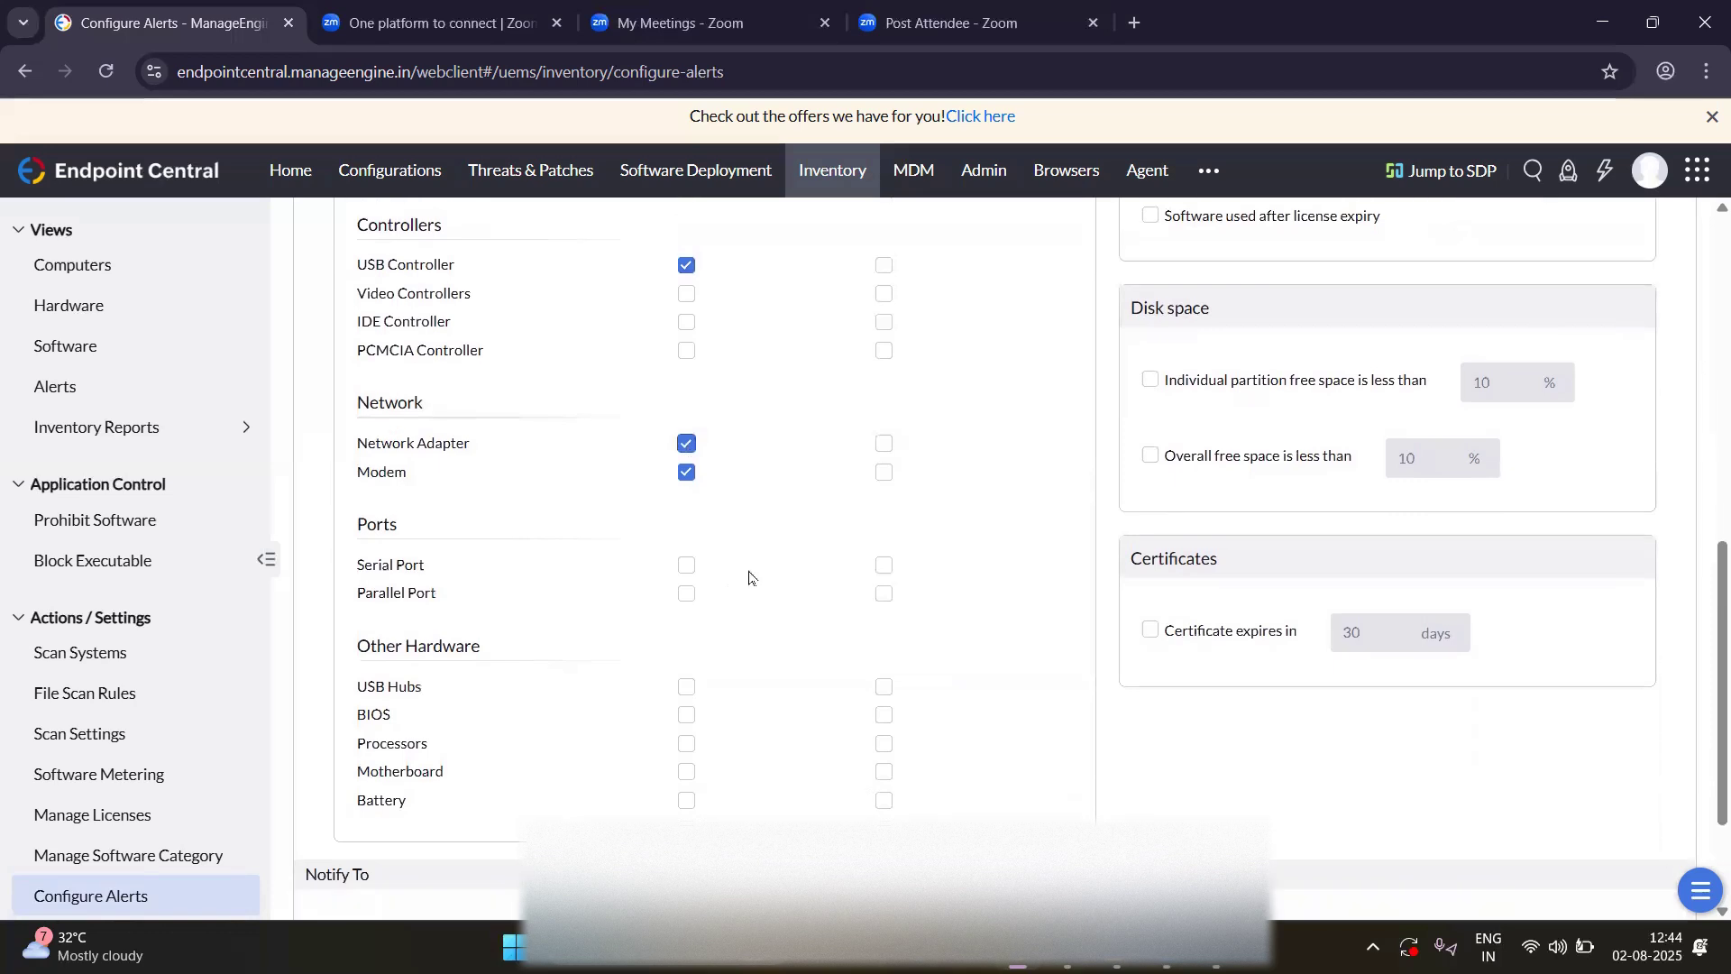
scroll(749, 577, "down", 2)
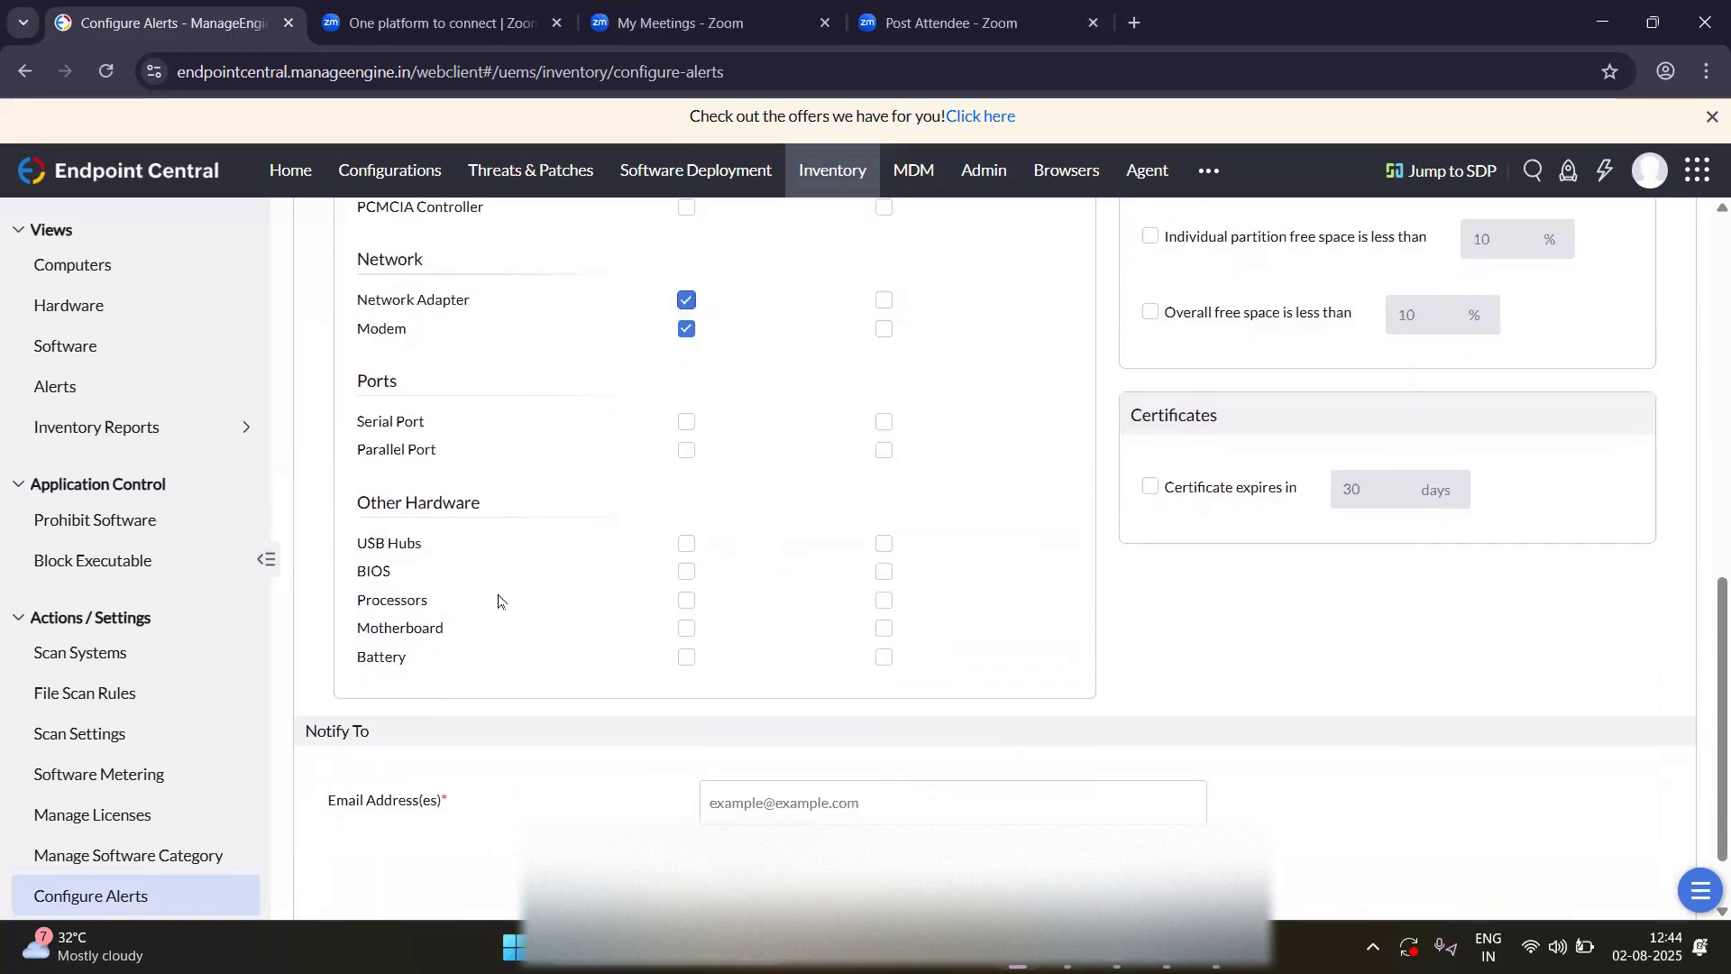
left_click(687, 658)
left_click(687, 544)
Enable removed-hardware notifications for Physical Memory, Hard Disk and Pointing Devices.
scroll(800, 583, "up", 10)
scroll(799, 590, "up", 2)
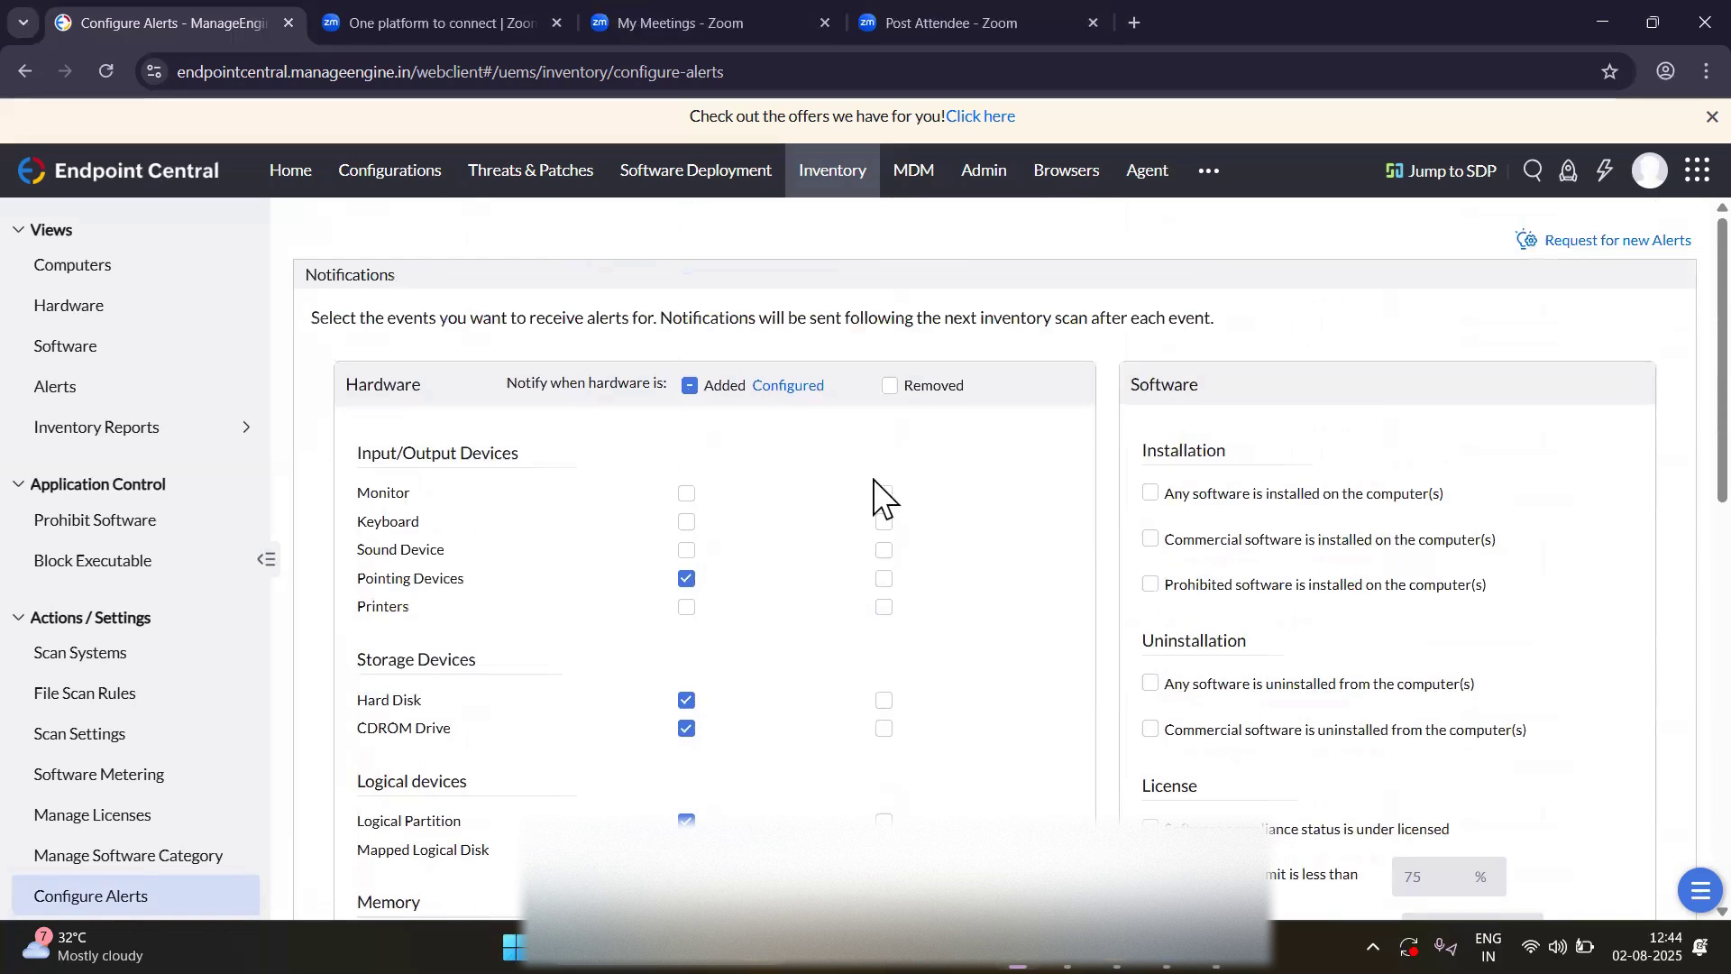
scroll(839, 659, "down", 5)
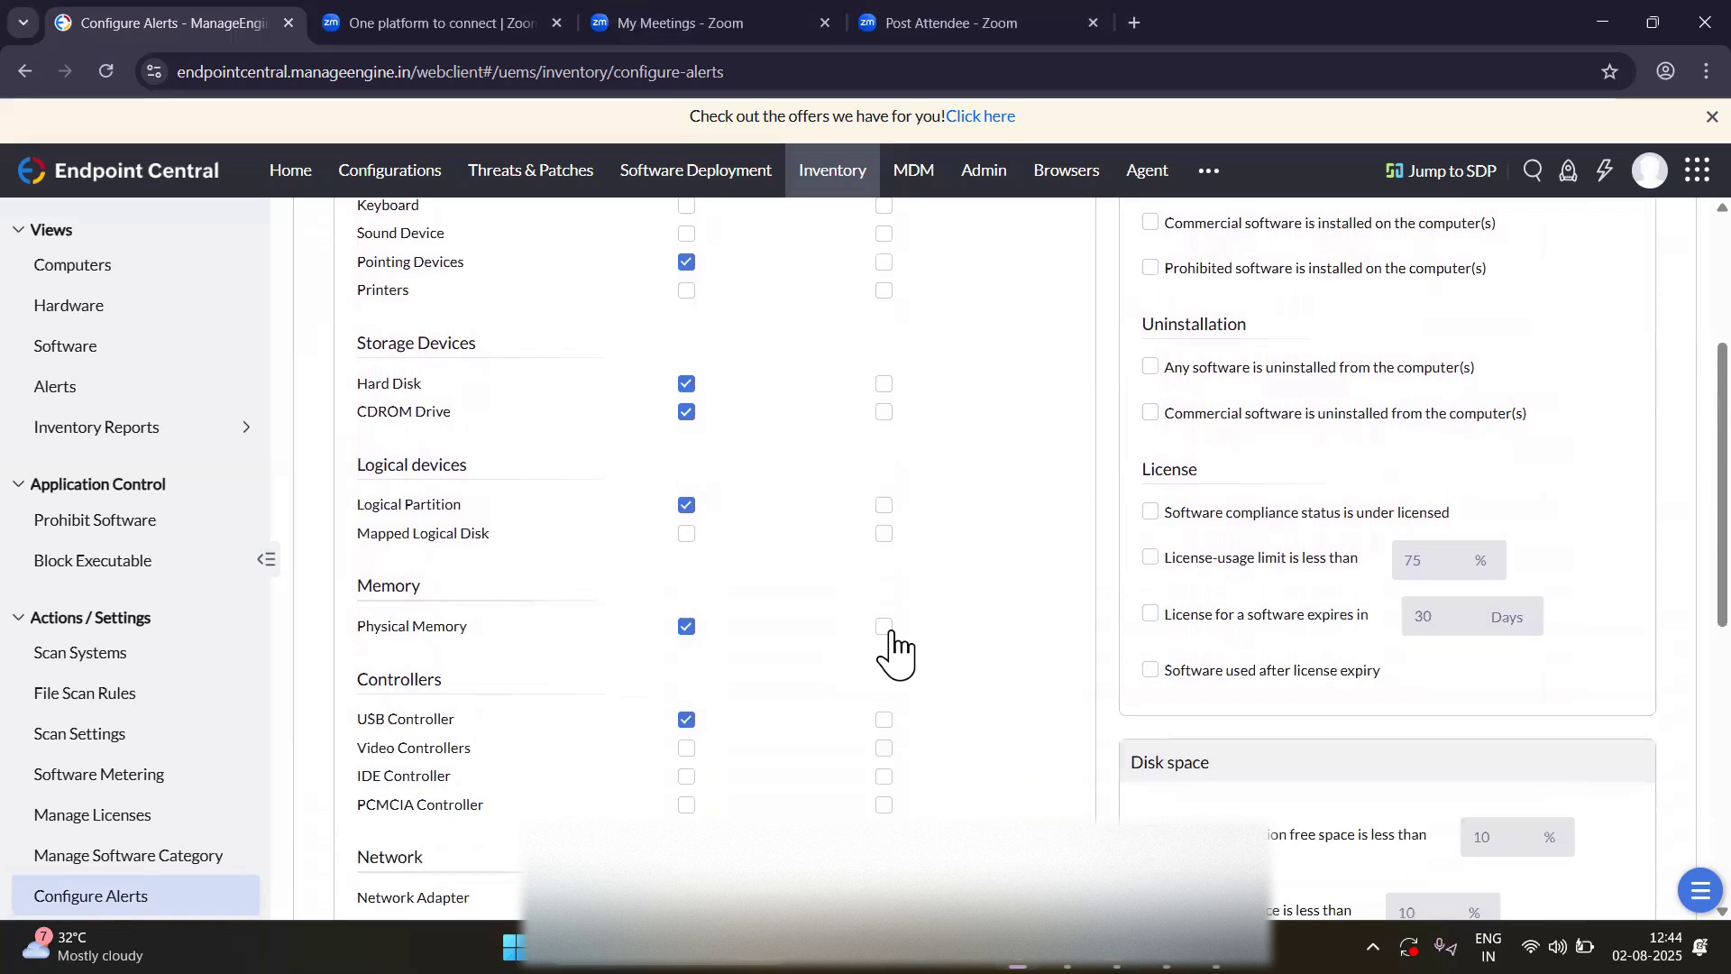
left_click(884, 628)
scroll(995, 625, "up", 2)
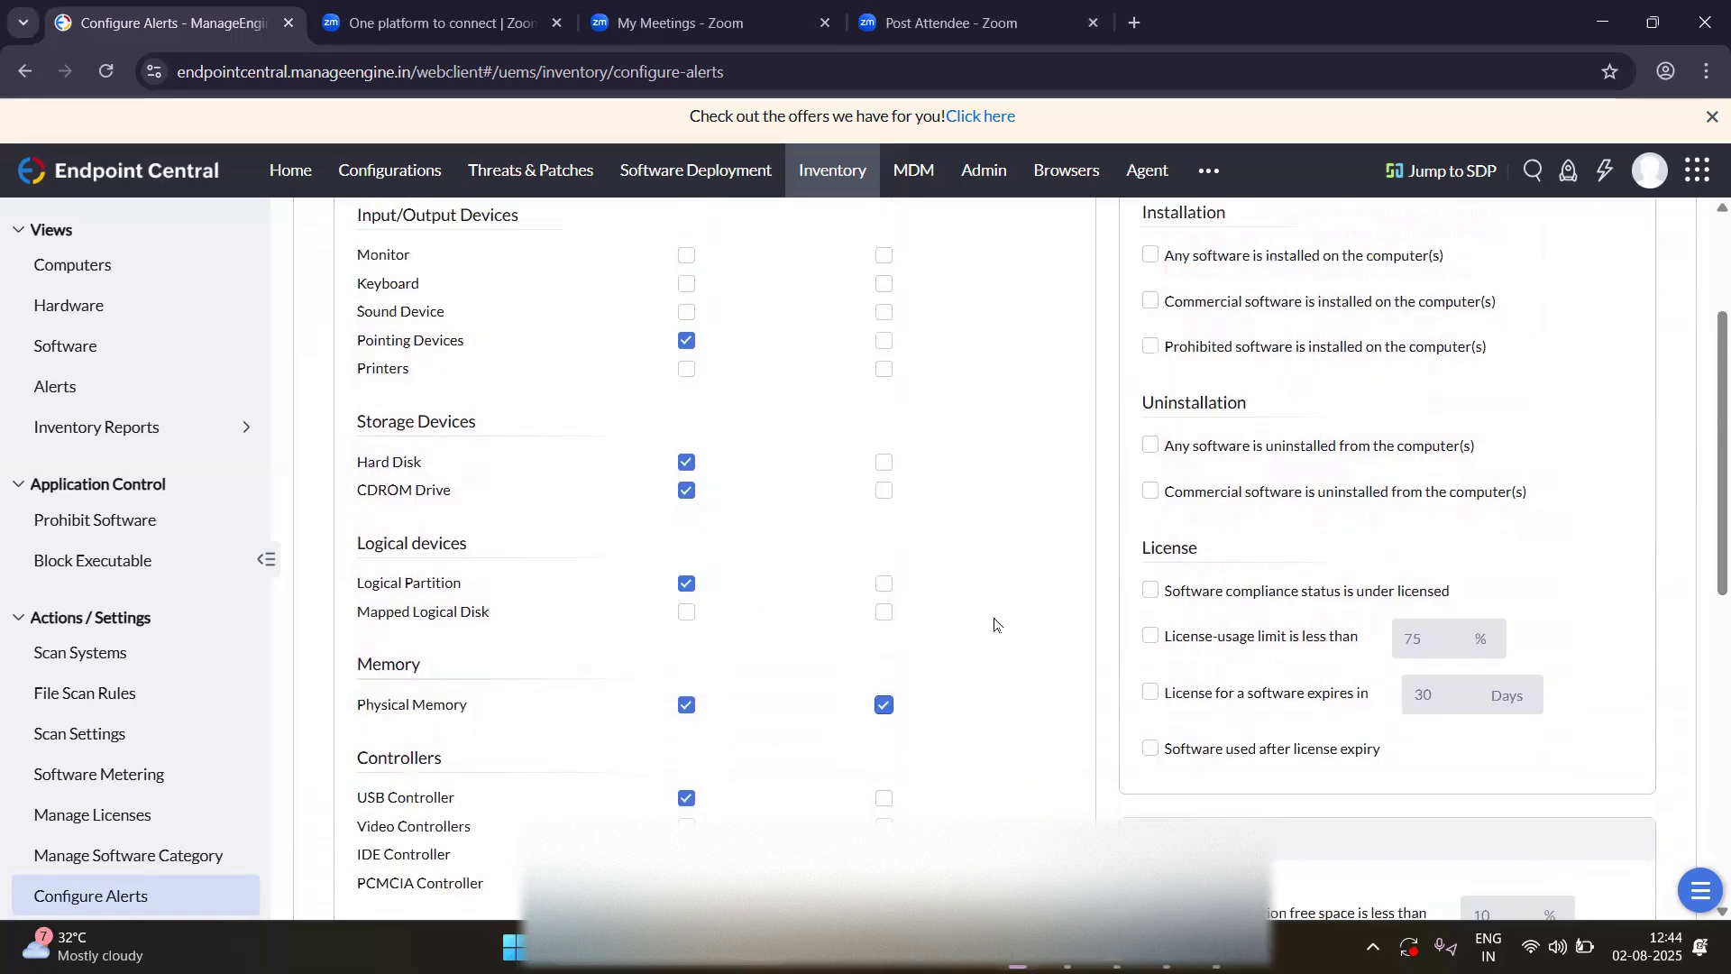
left_click(881, 519)
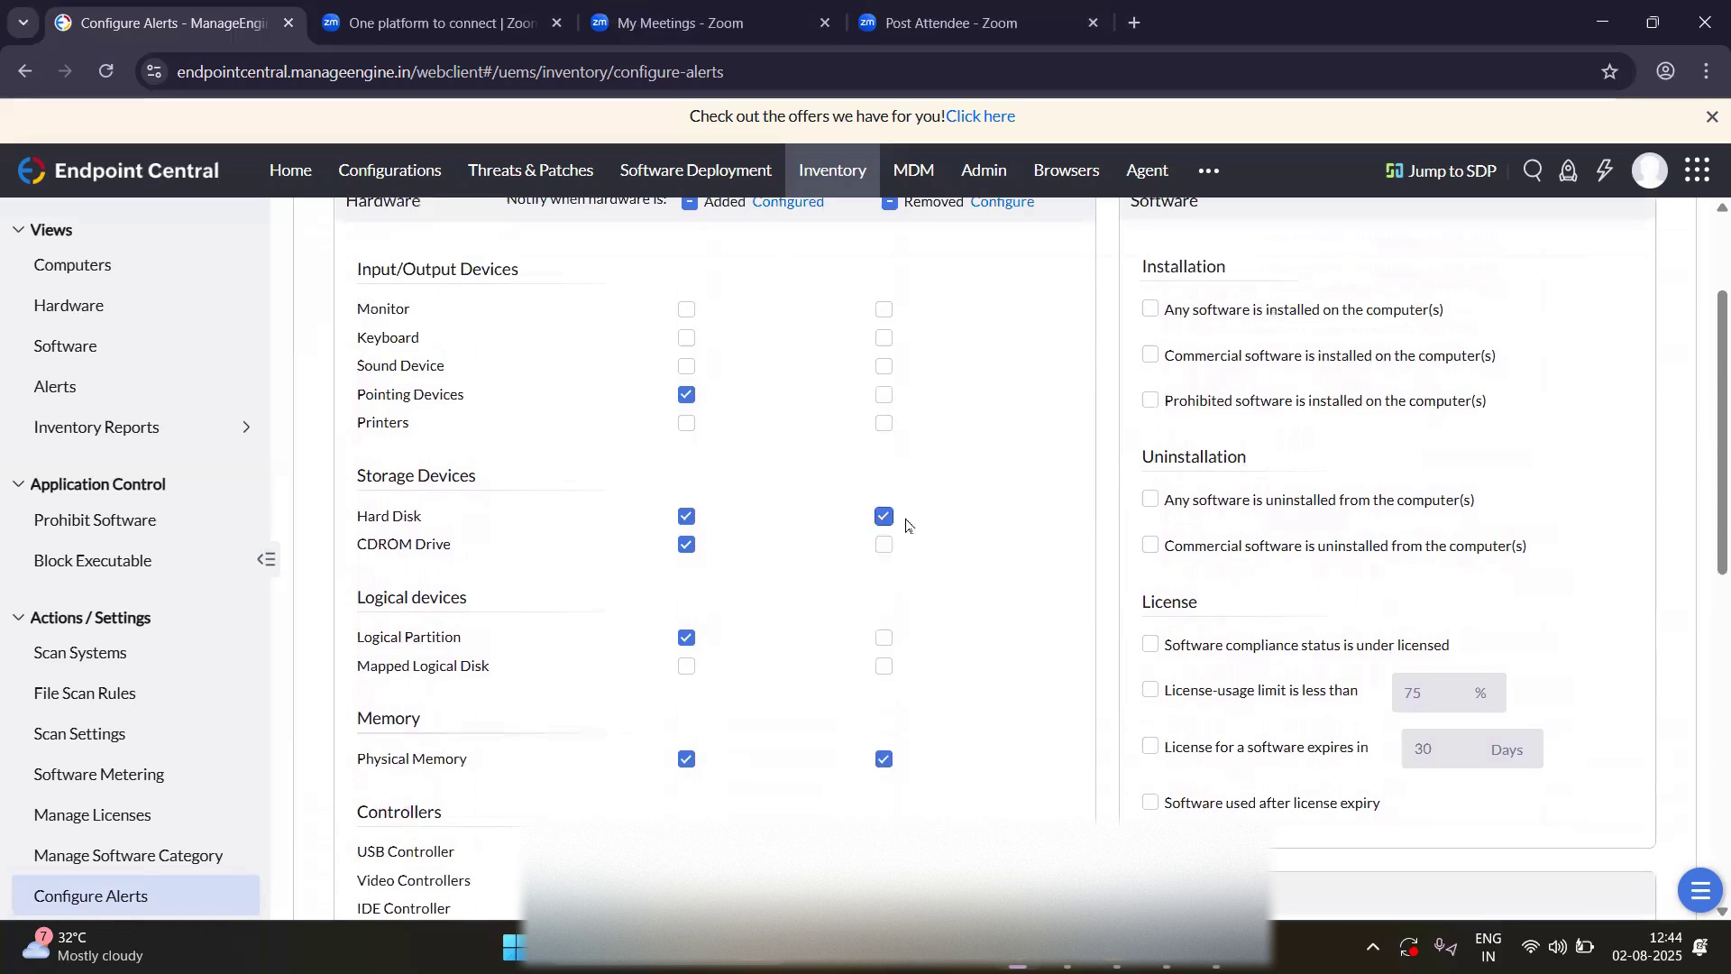
scroll(977, 533, "up", 1)
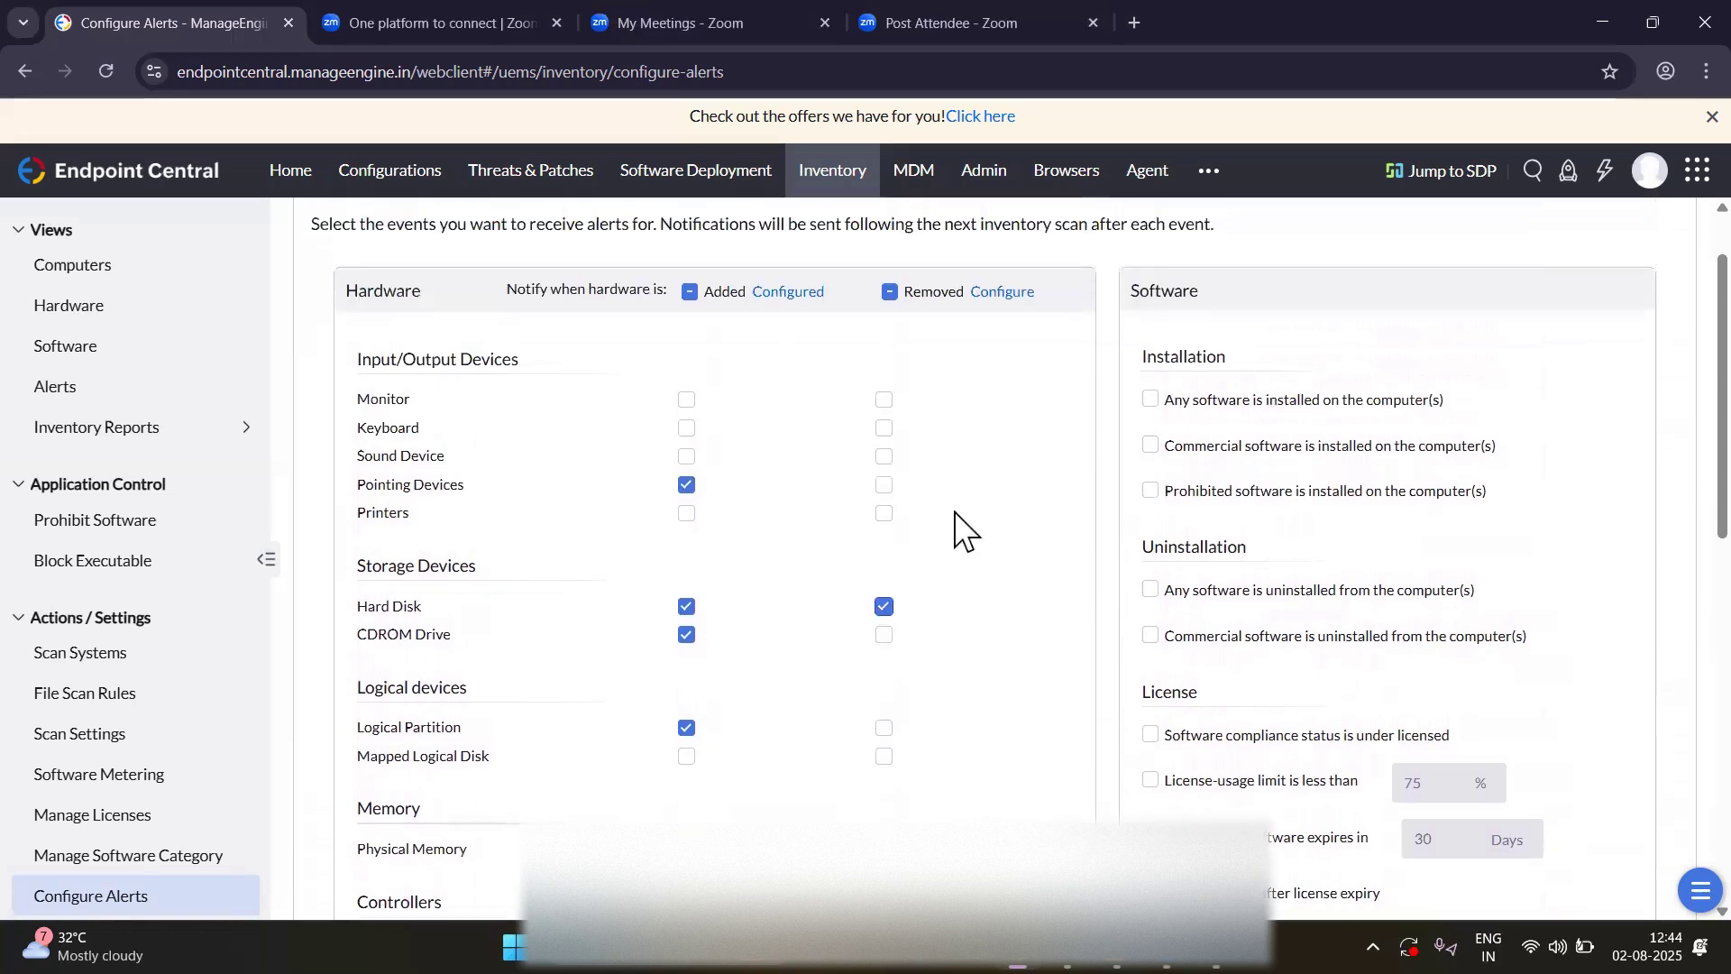
left_click(883, 486)
Review the selected hardware notifications and activate the email address field under Notify To.
scroll(935, 549, "down", 8)
scroll(937, 553, "down", 2)
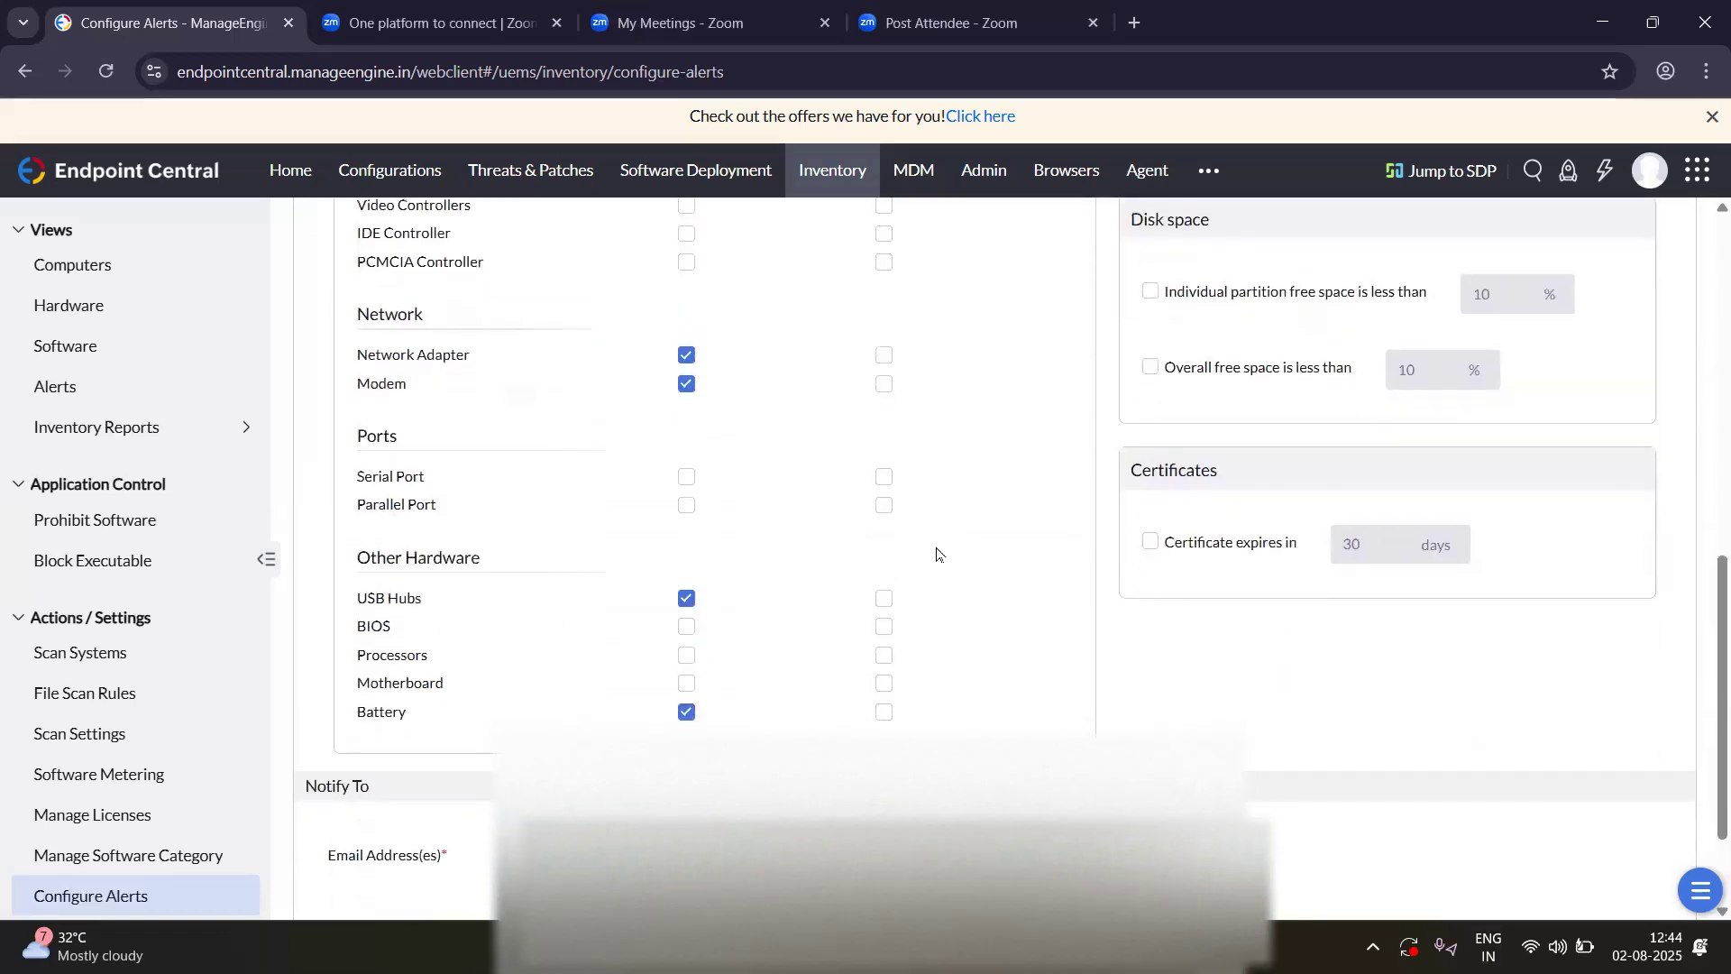
scroll(936, 554, "up", 4)
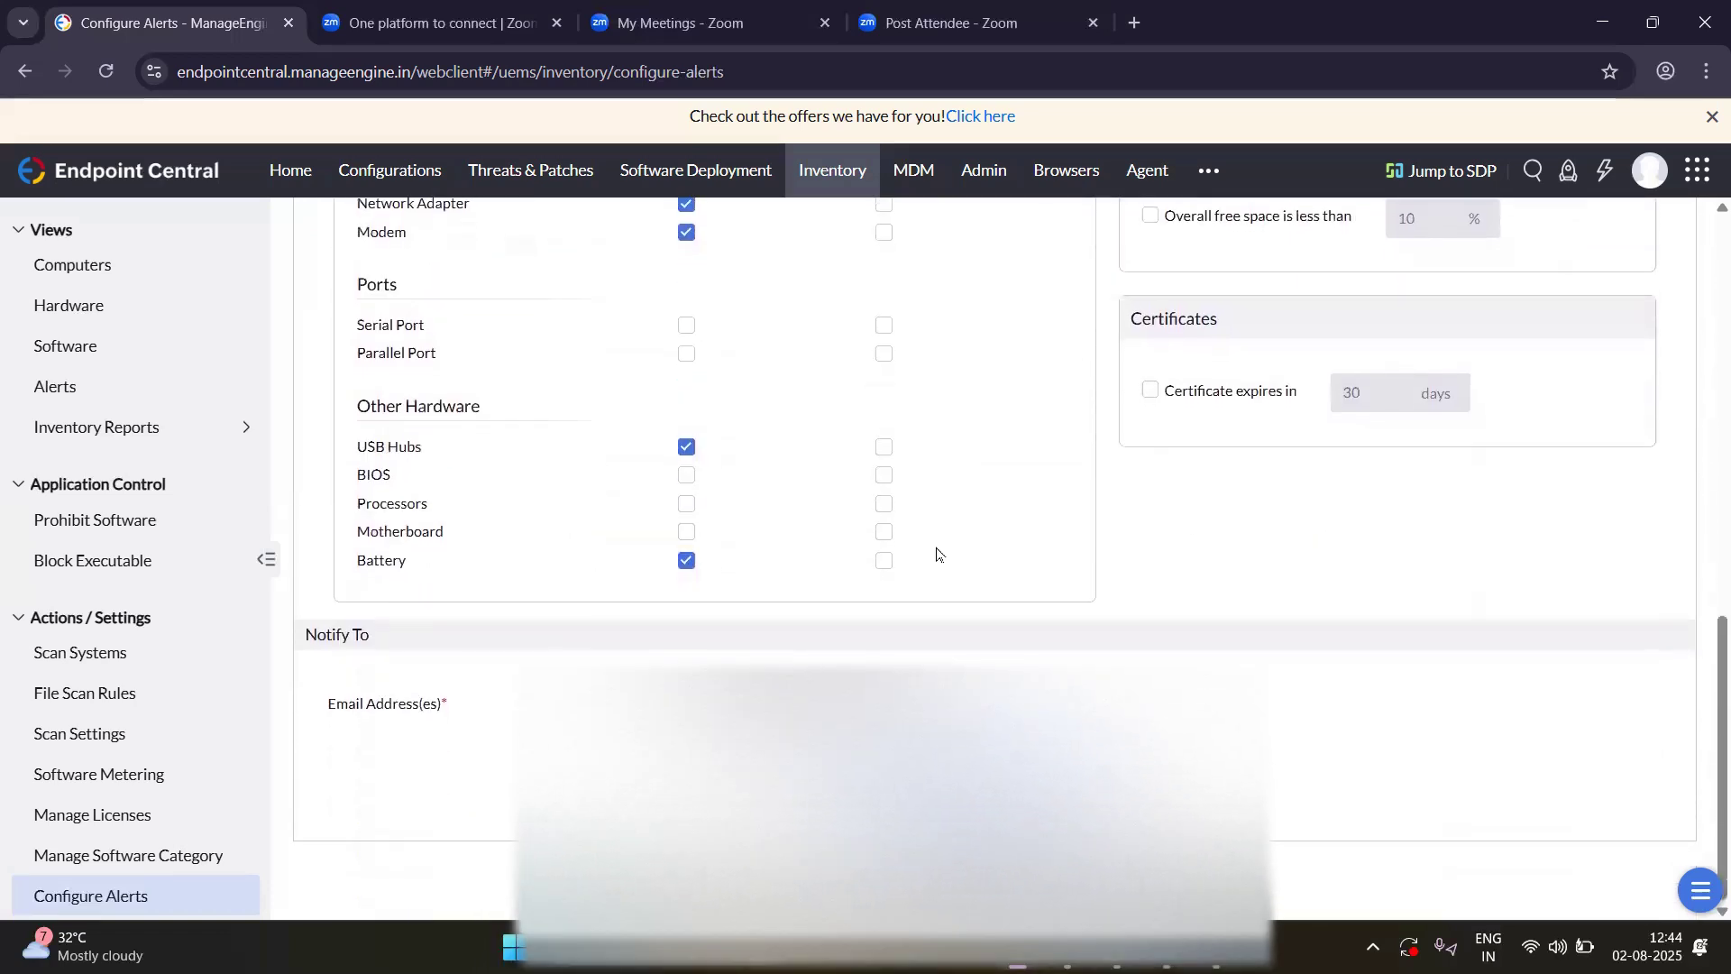
scroll(937, 553, "up", 7)
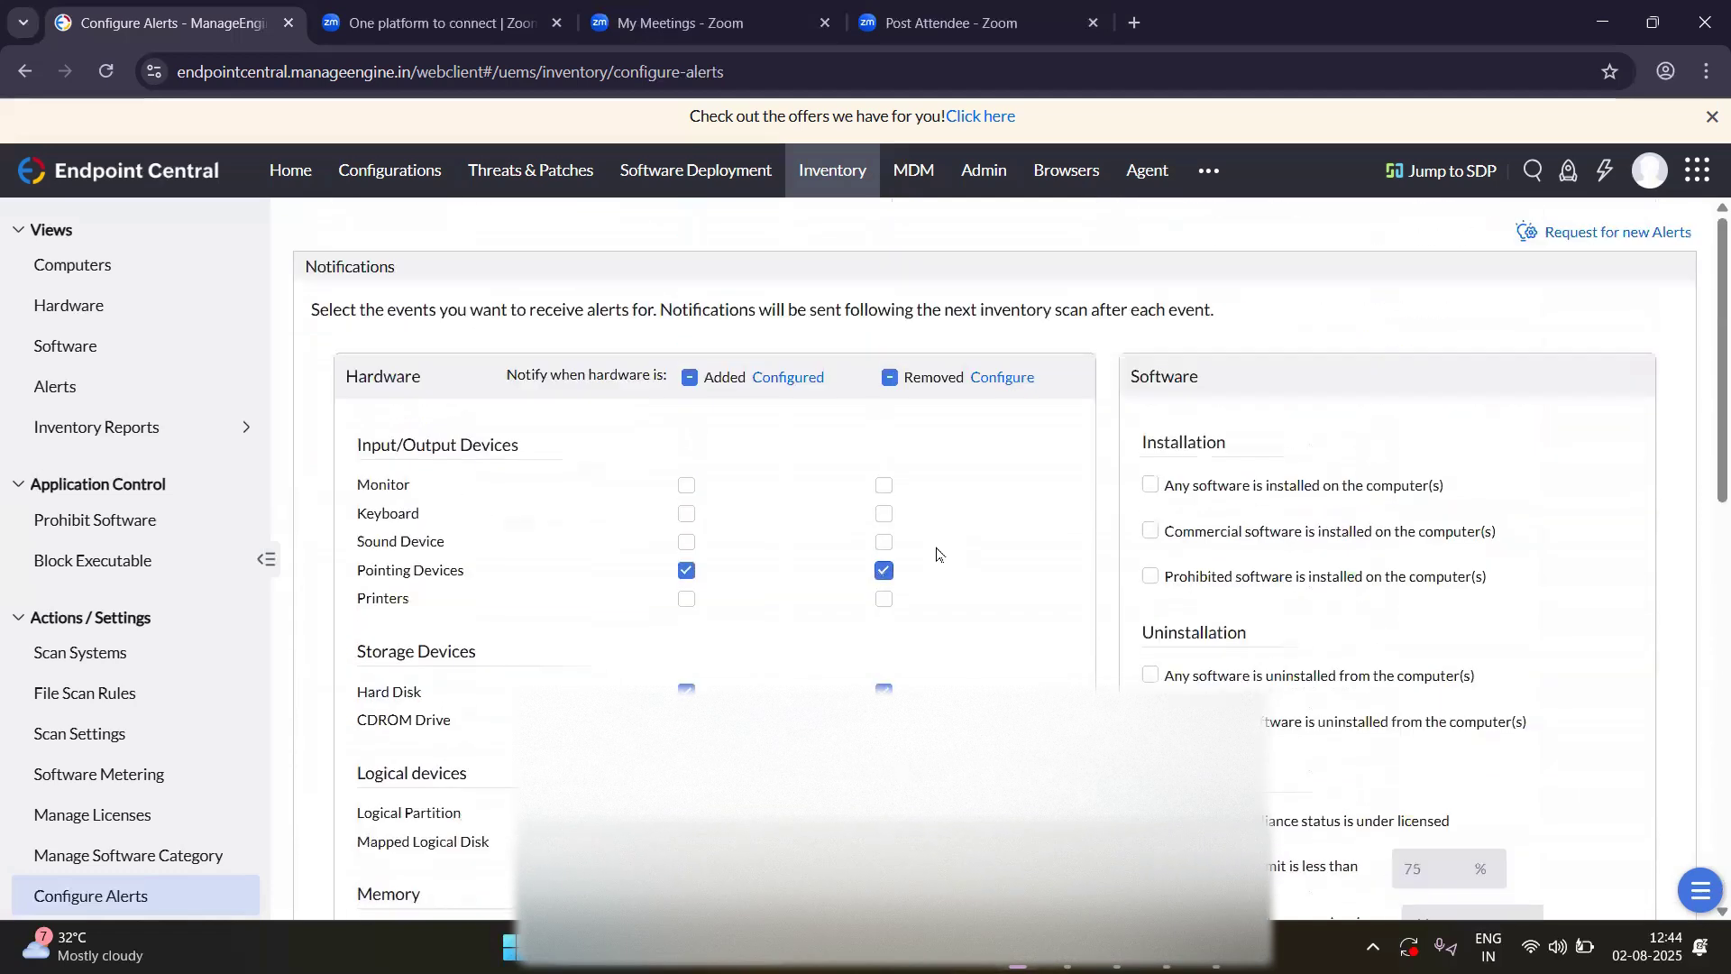
scroll(936, 553, "down", 11)
left_click(947, 721)
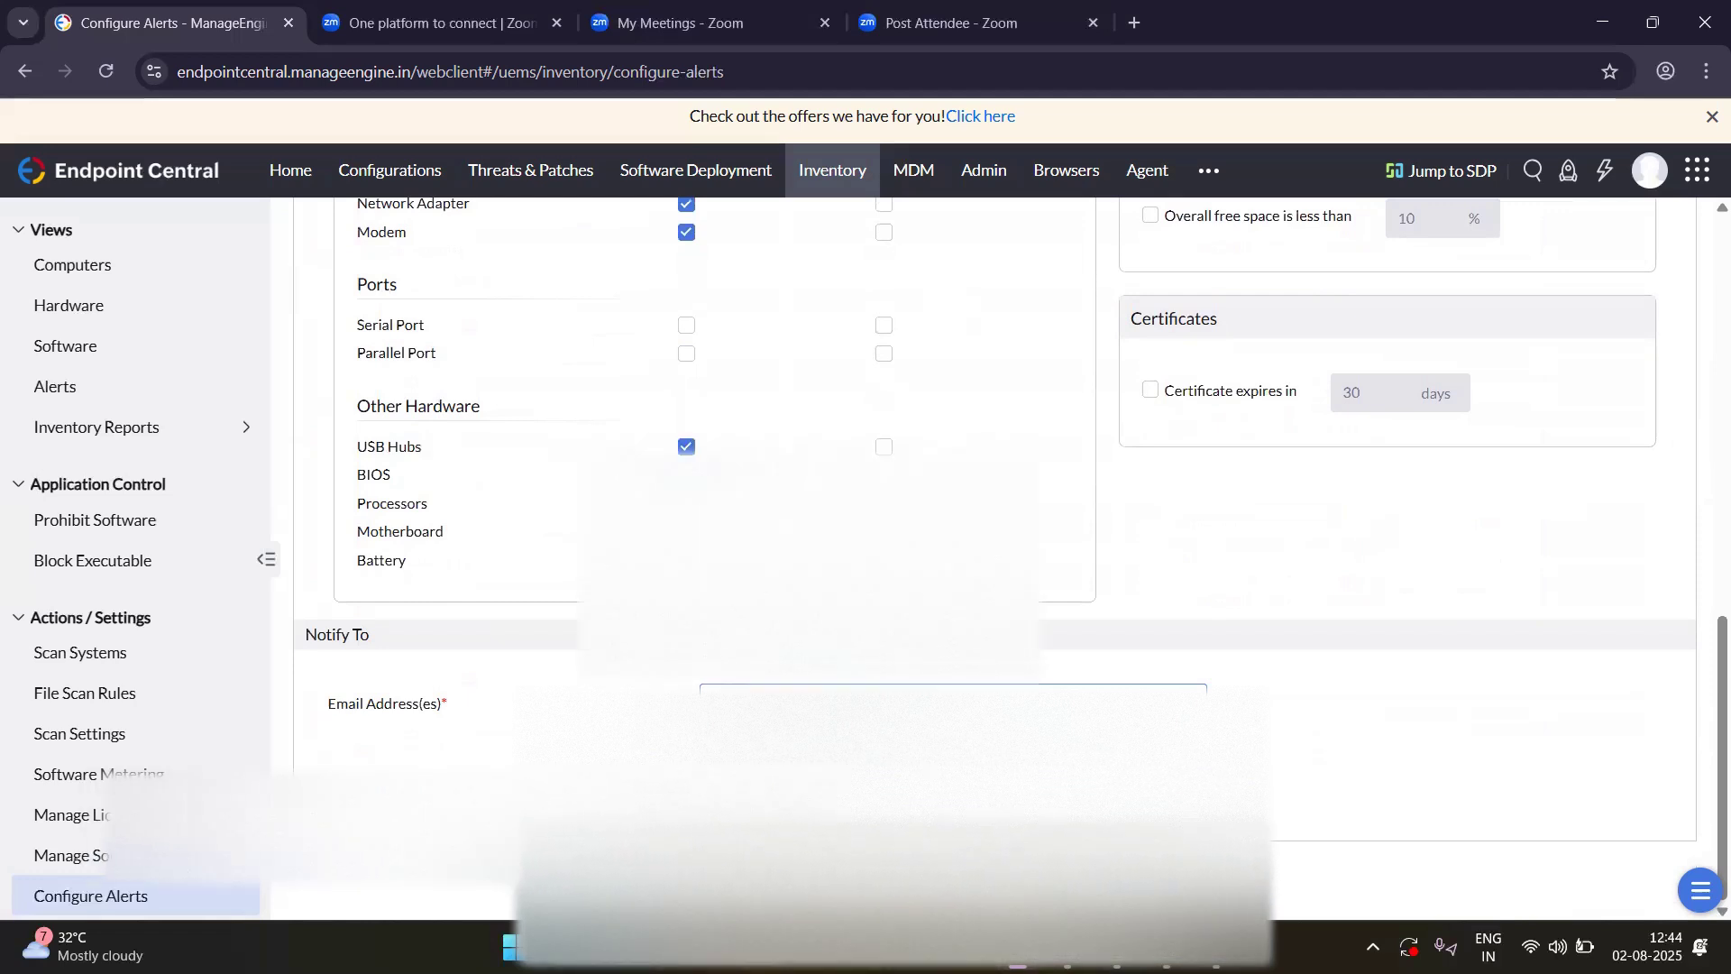
scroll(930, 581, "up", 2)
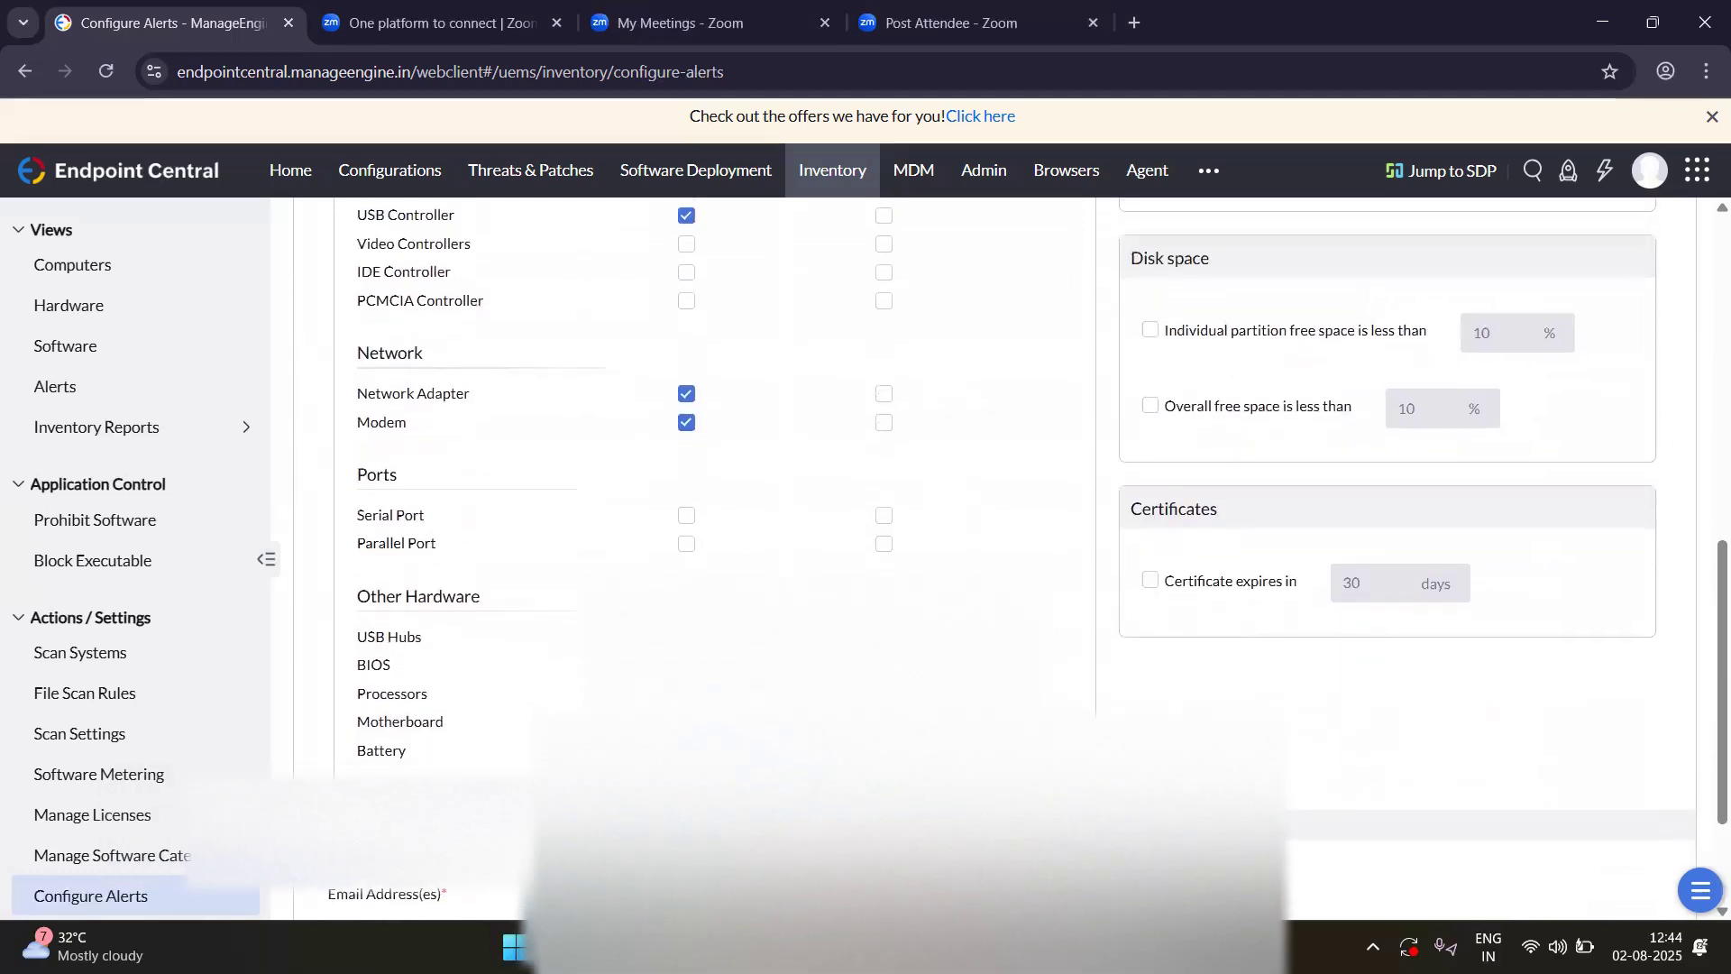
scroll(992, 559, "down", 1)
scroll(992, 559, "up", 1)
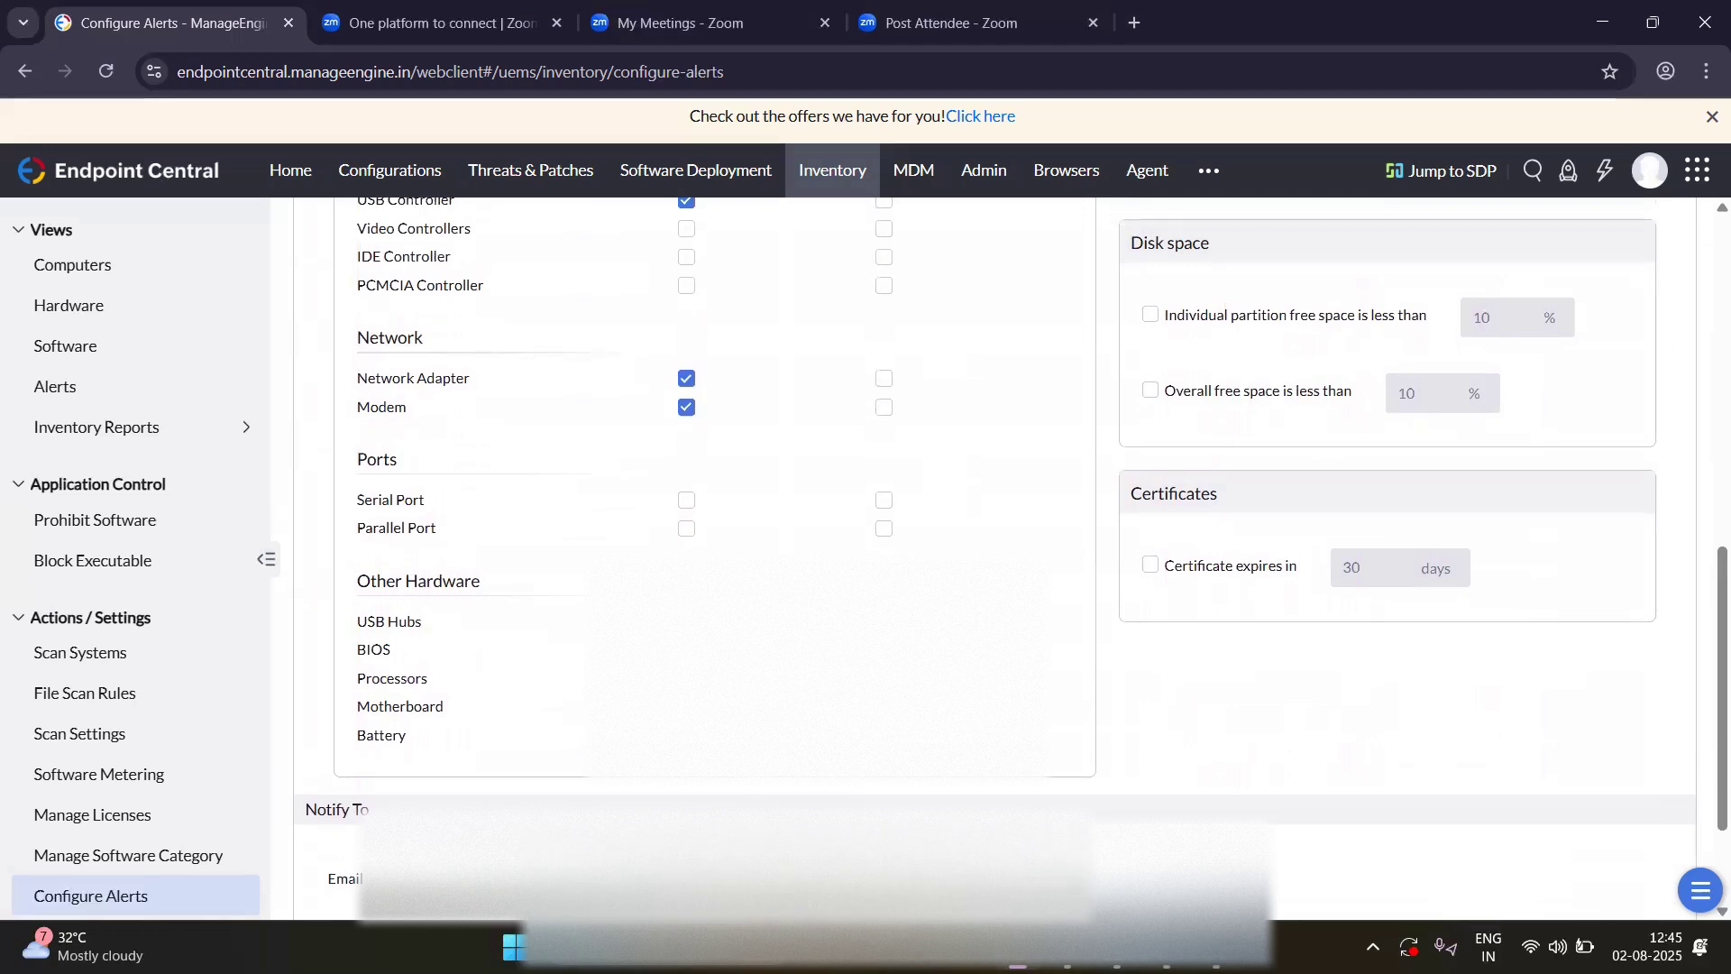
scroll(991, 559, "up", 1)
scroll(991, 559, "down", 1)
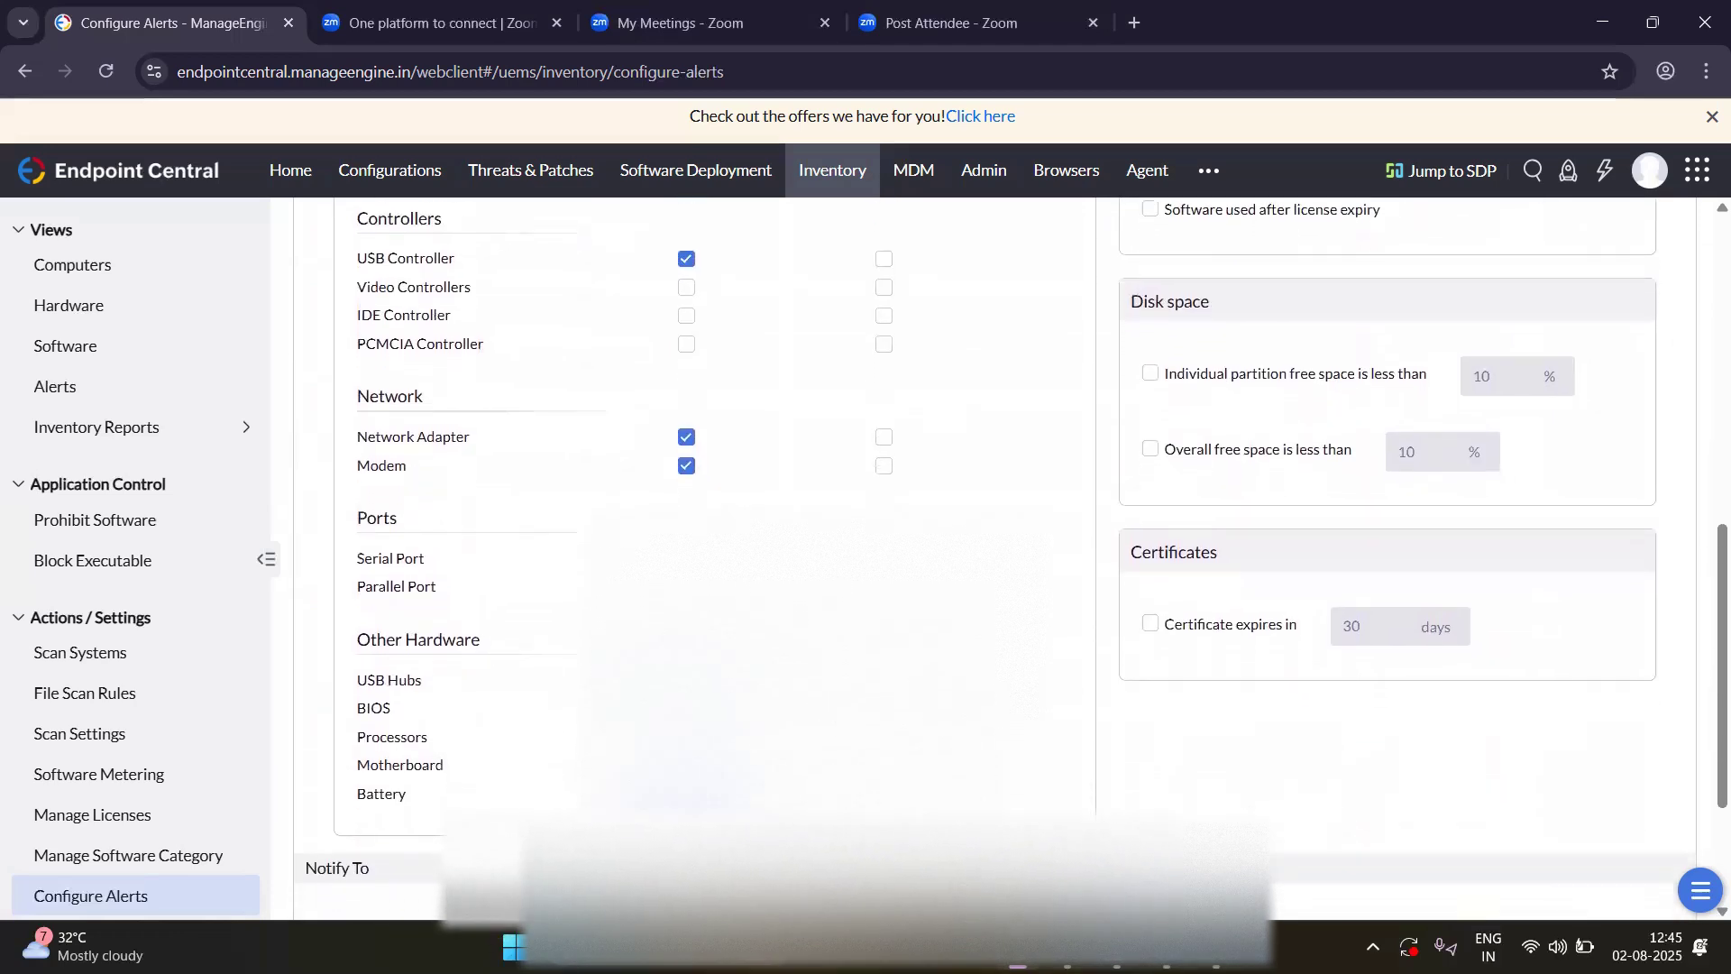
scroll(991, 559, "down", 1)
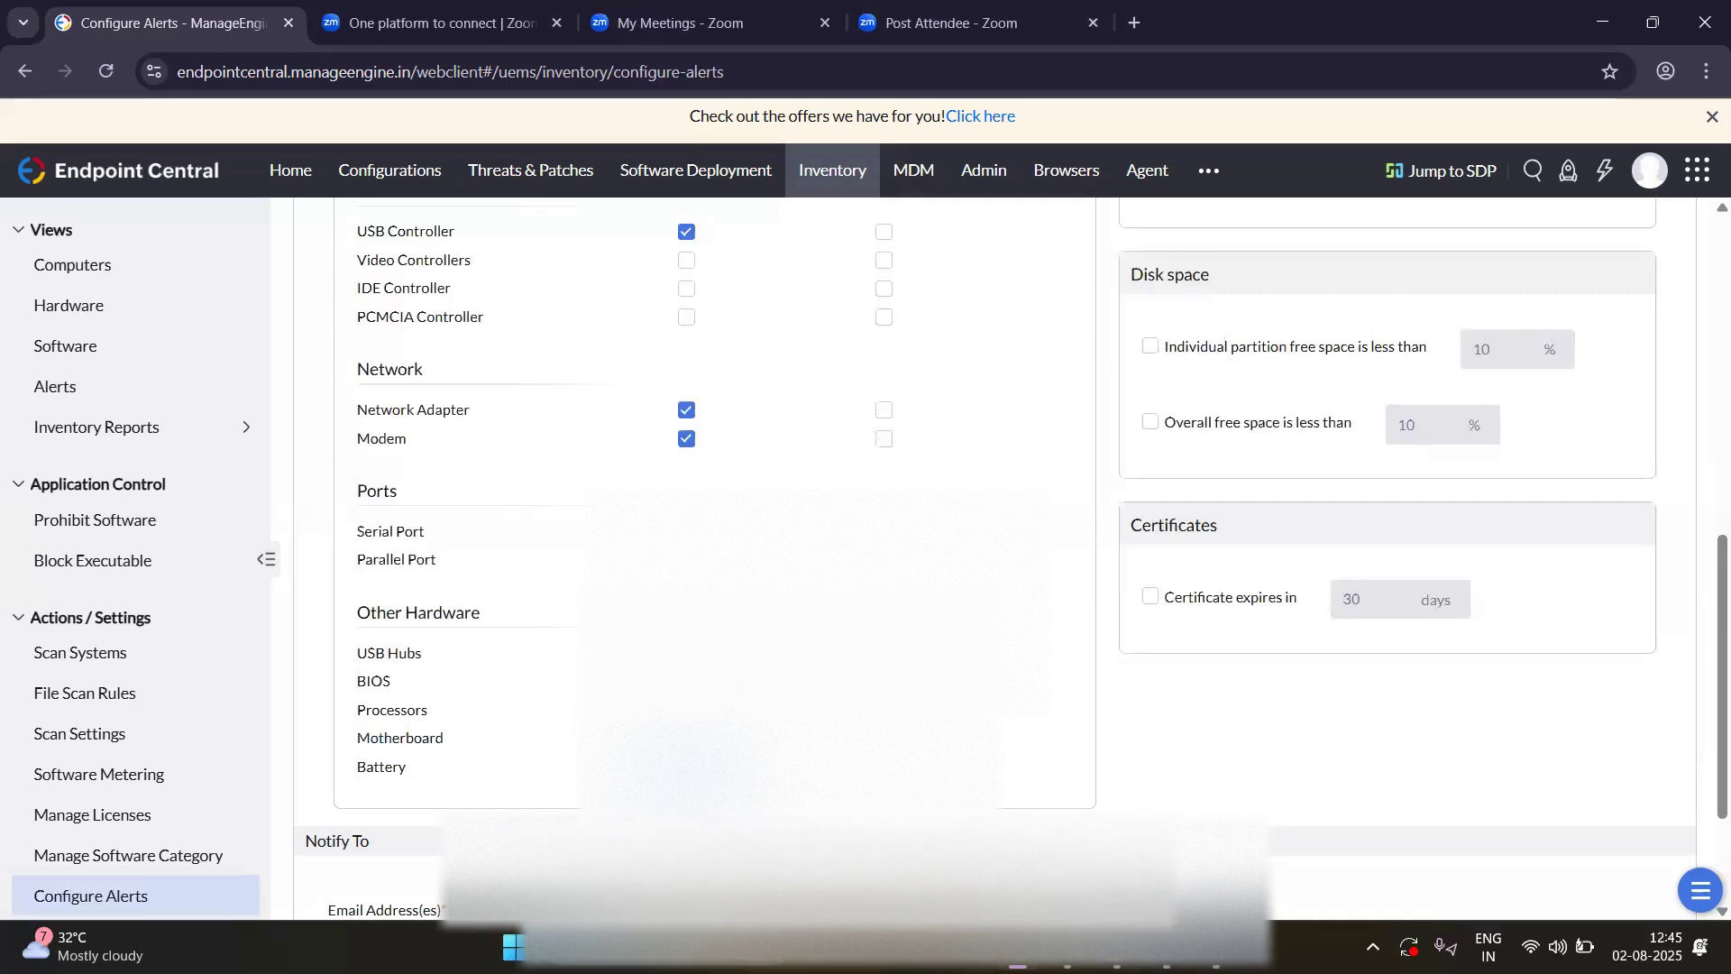
scroll(992, 505, "down", 3)
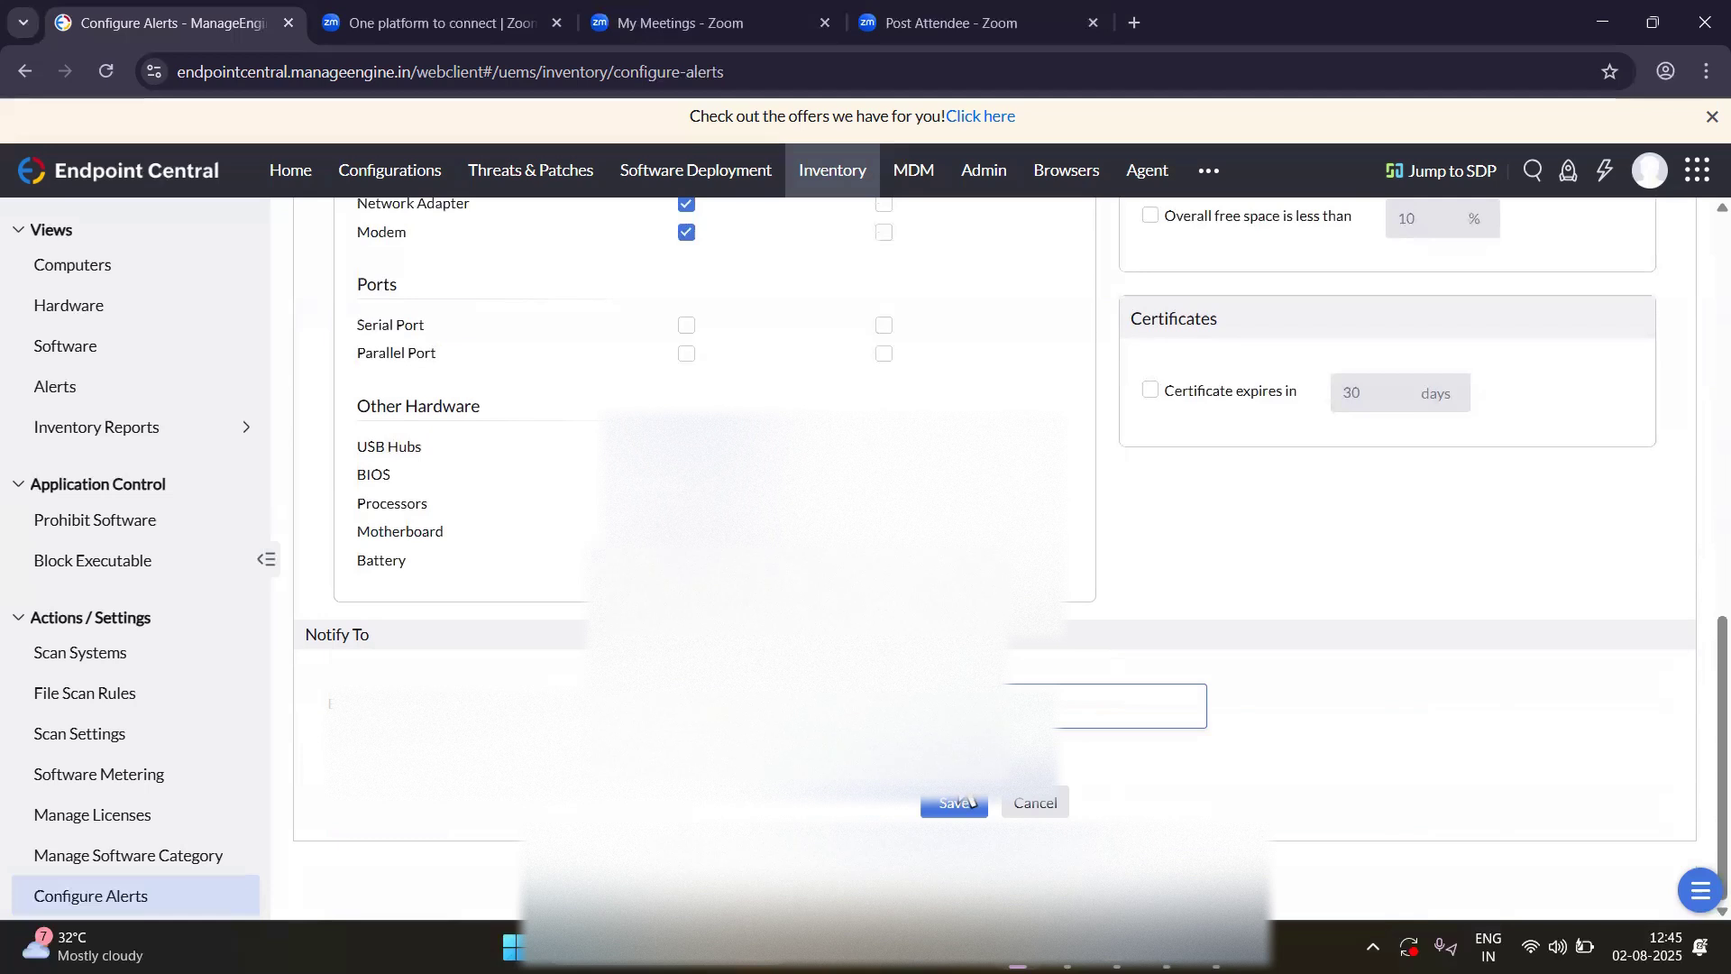
scroll(958, 810, "up", 4)
left_click_drag(901, 795, 356, 665)
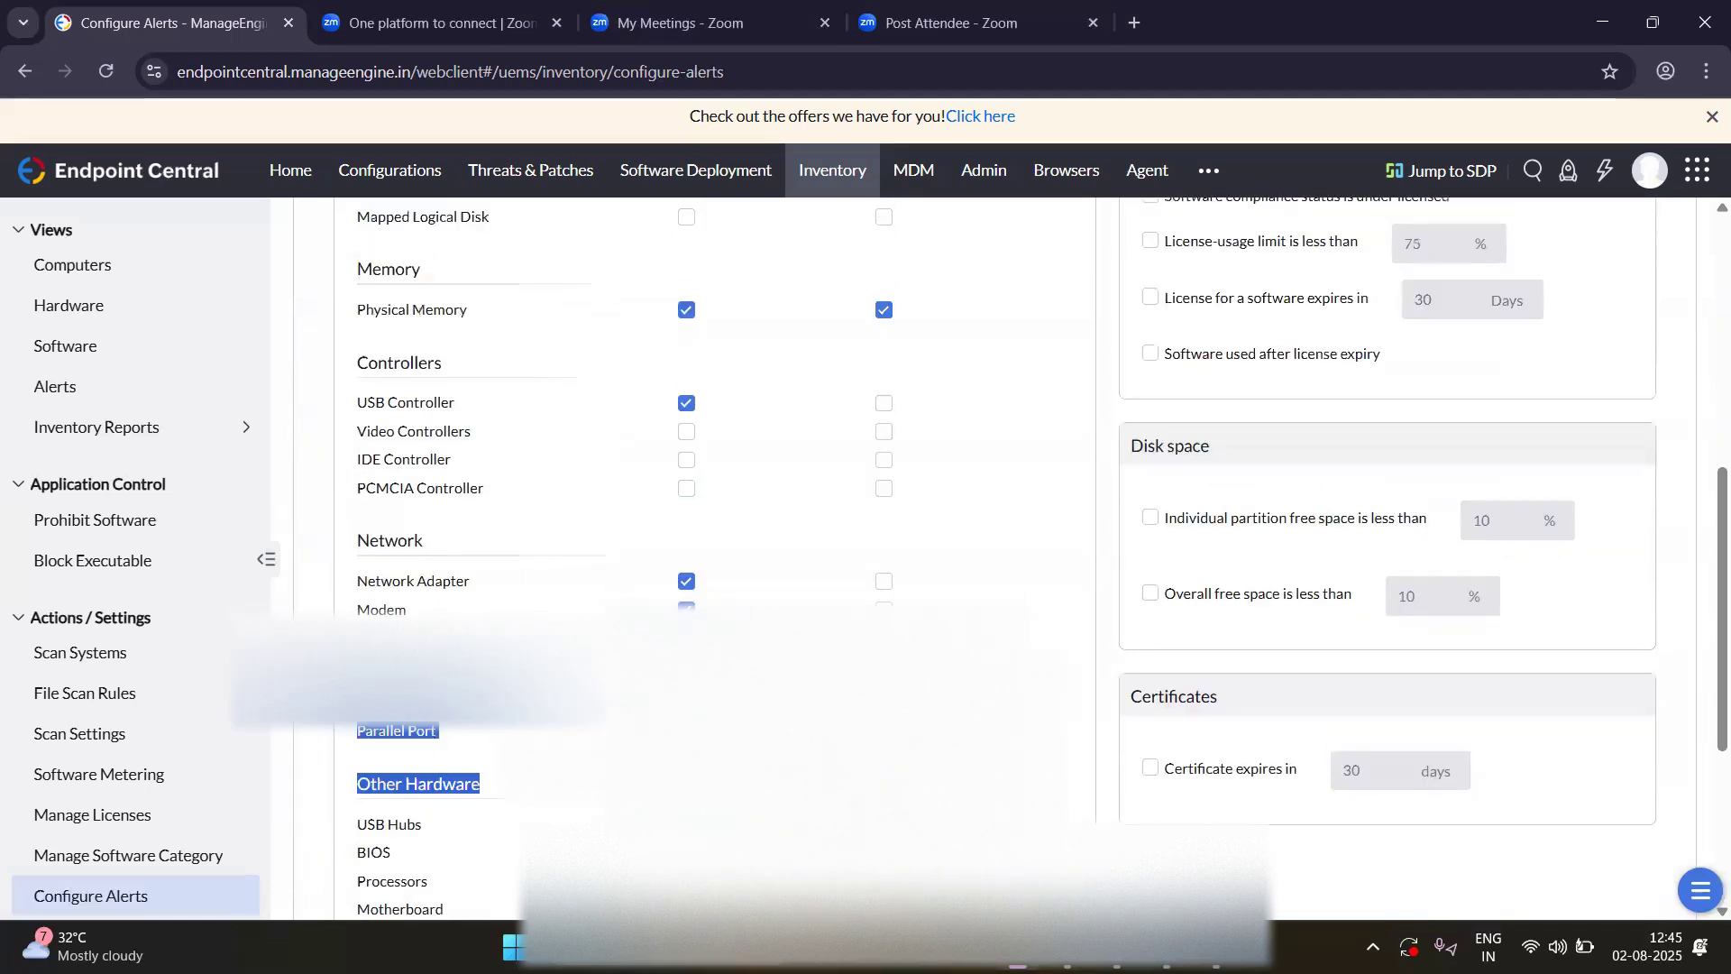
Open the email notification settings for added hardware and preview the complete message.
scroll(810, 396, "up", 7)
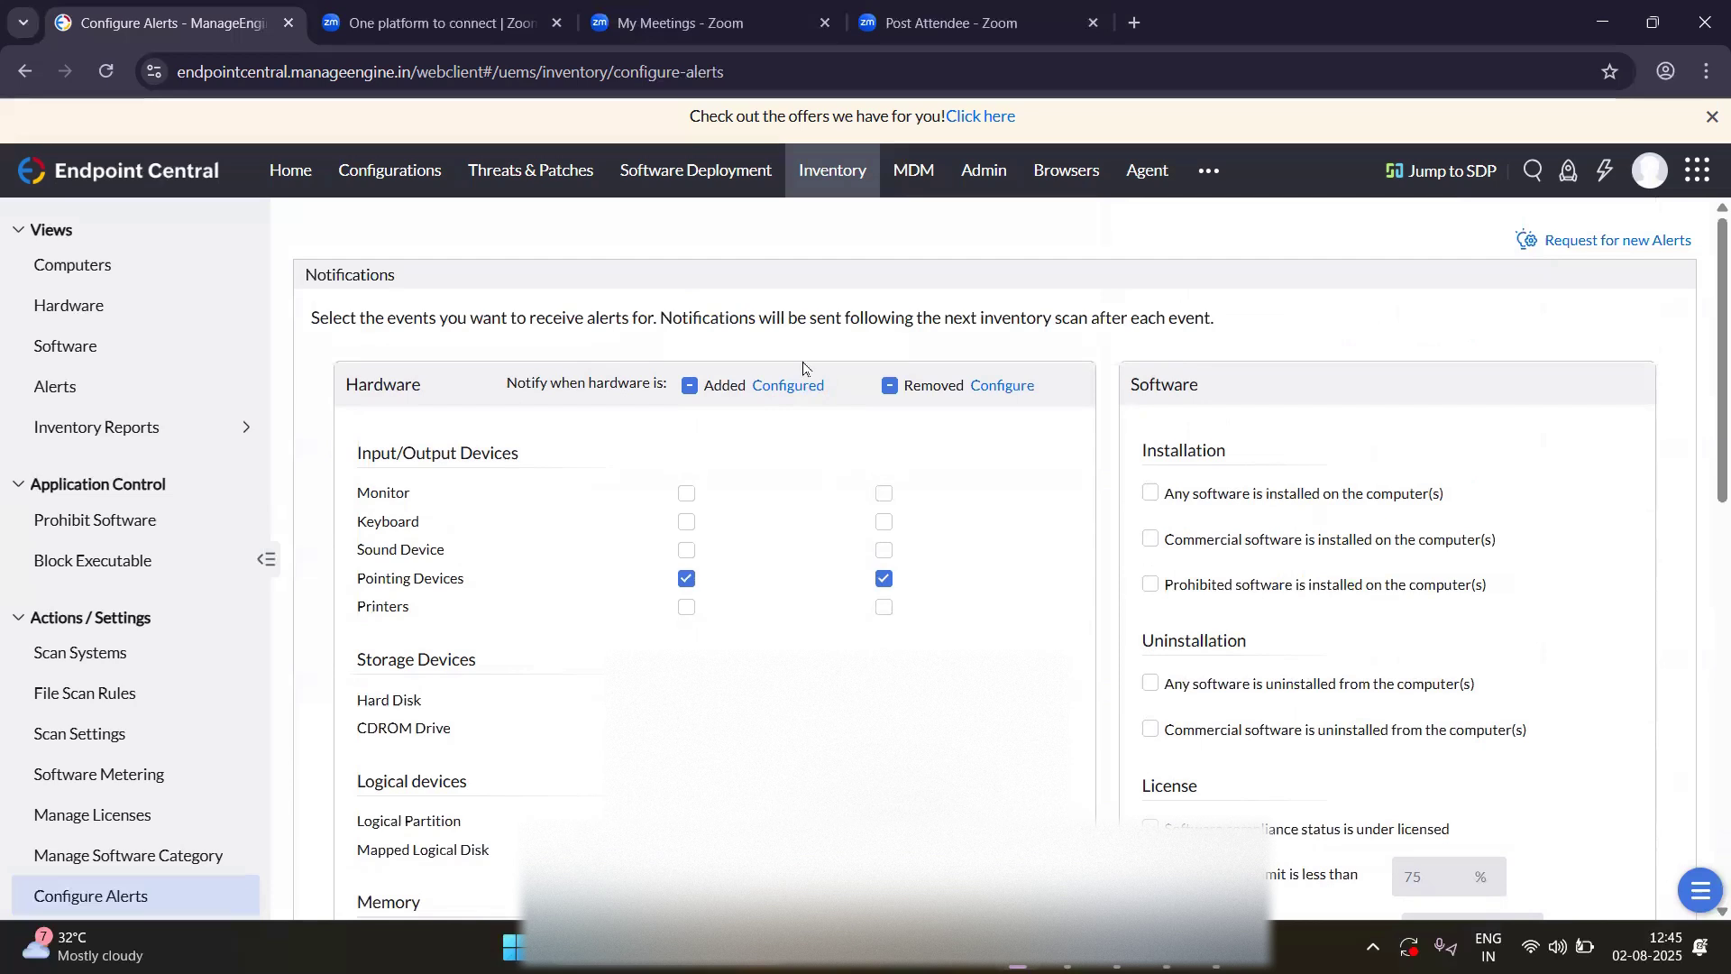
left_click(799, 388)
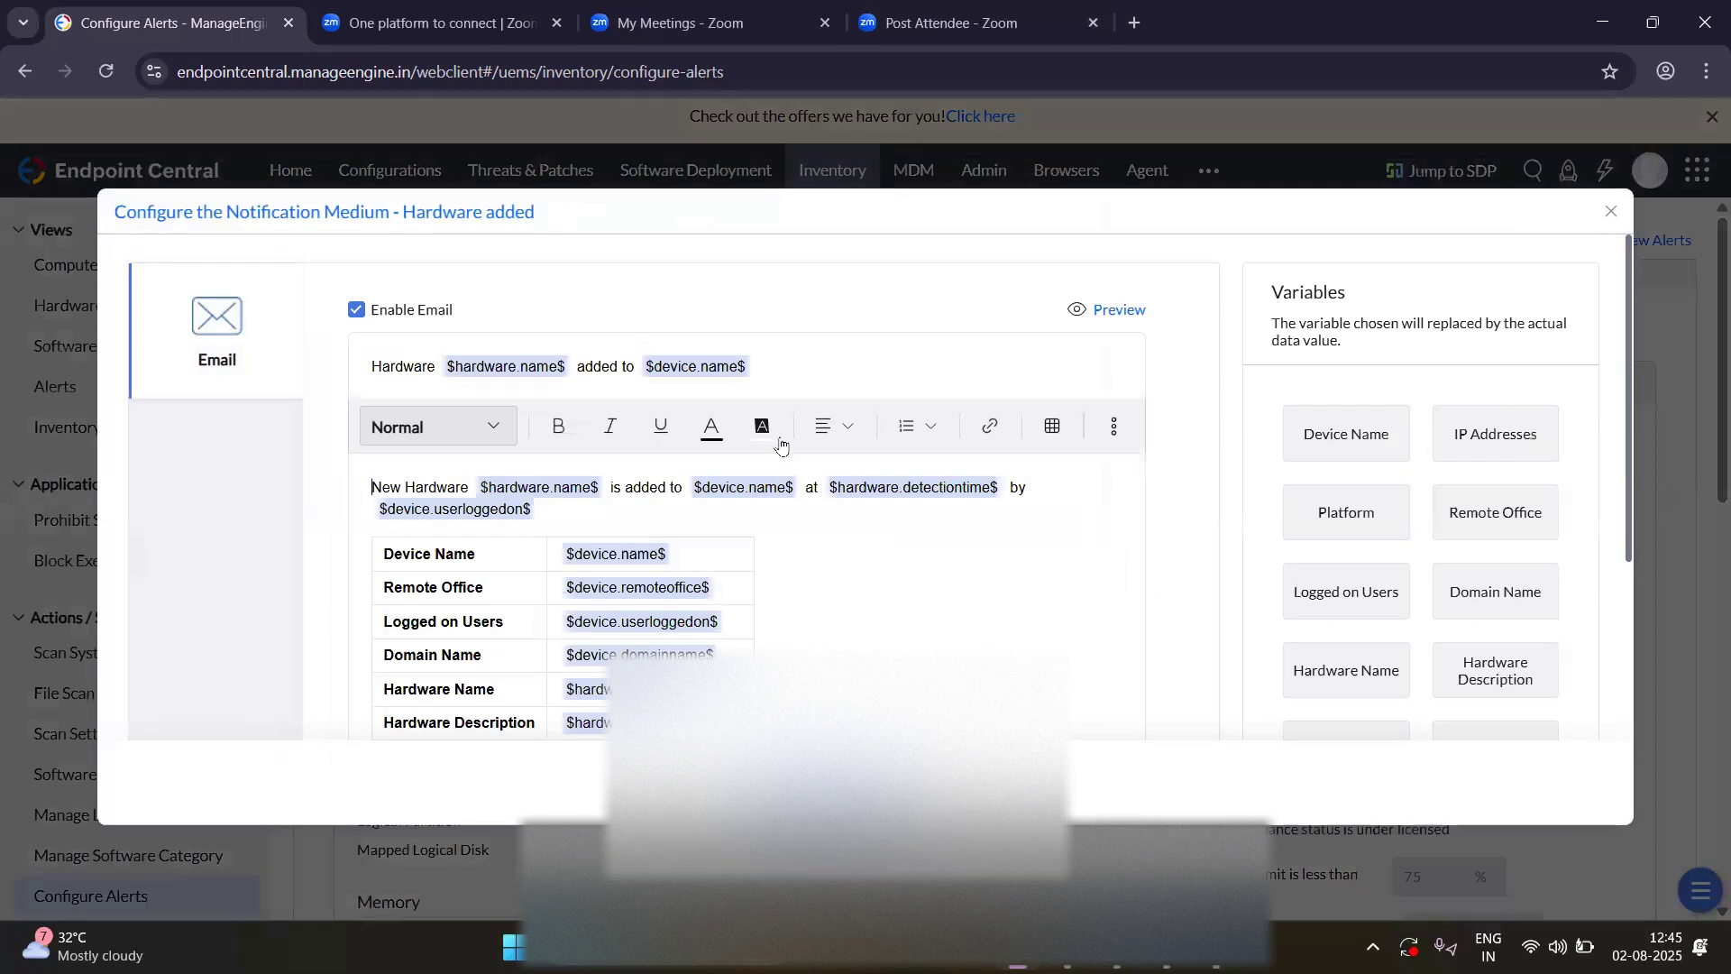
left_click(1117, 311)
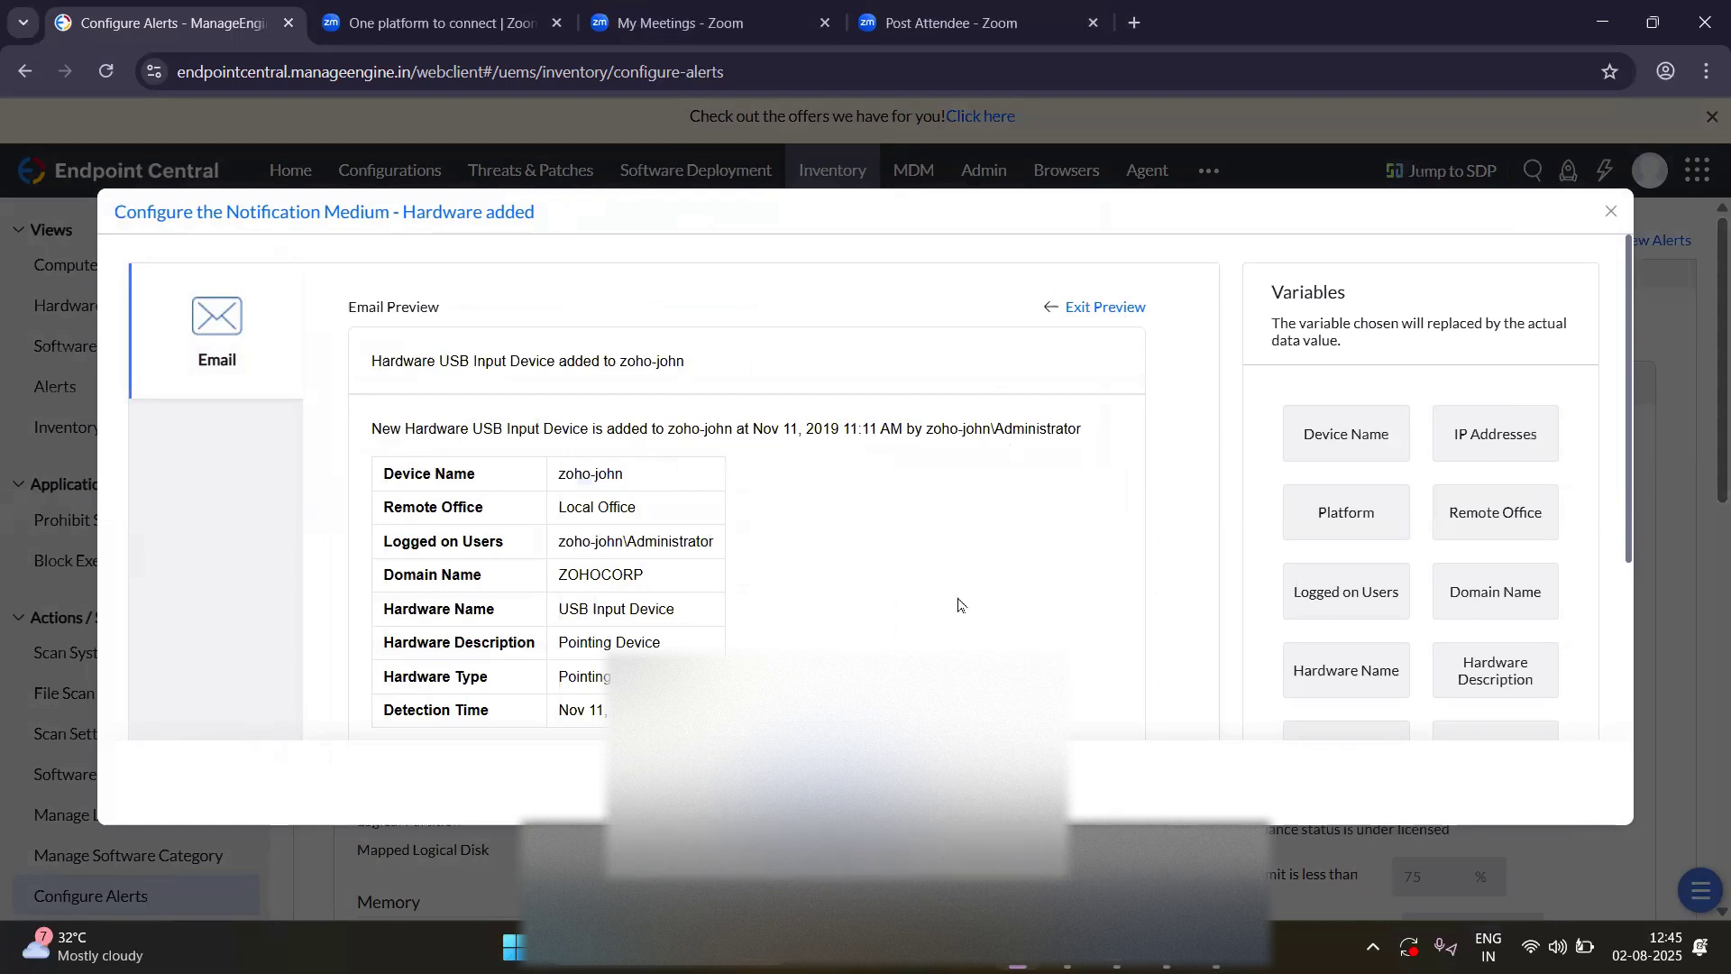
scroll(958, 603, "down", 2)
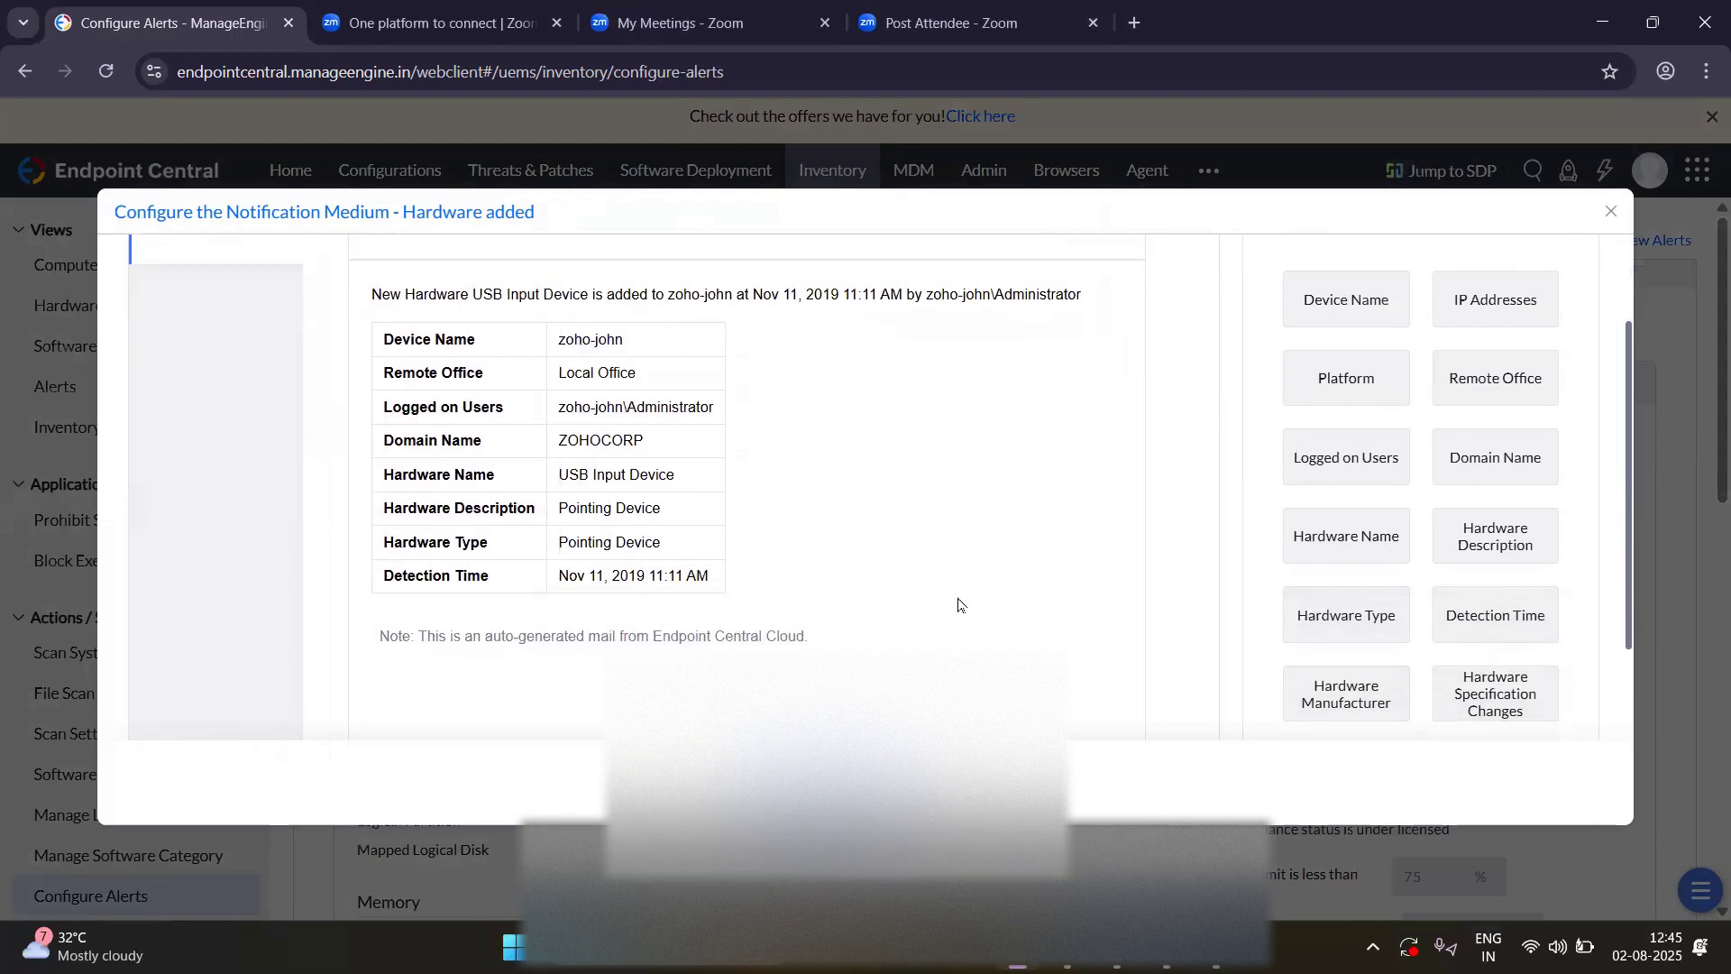
Review the subject, details table and note in the email preview for added hardware.
scroll(956, 603, "up", 1)
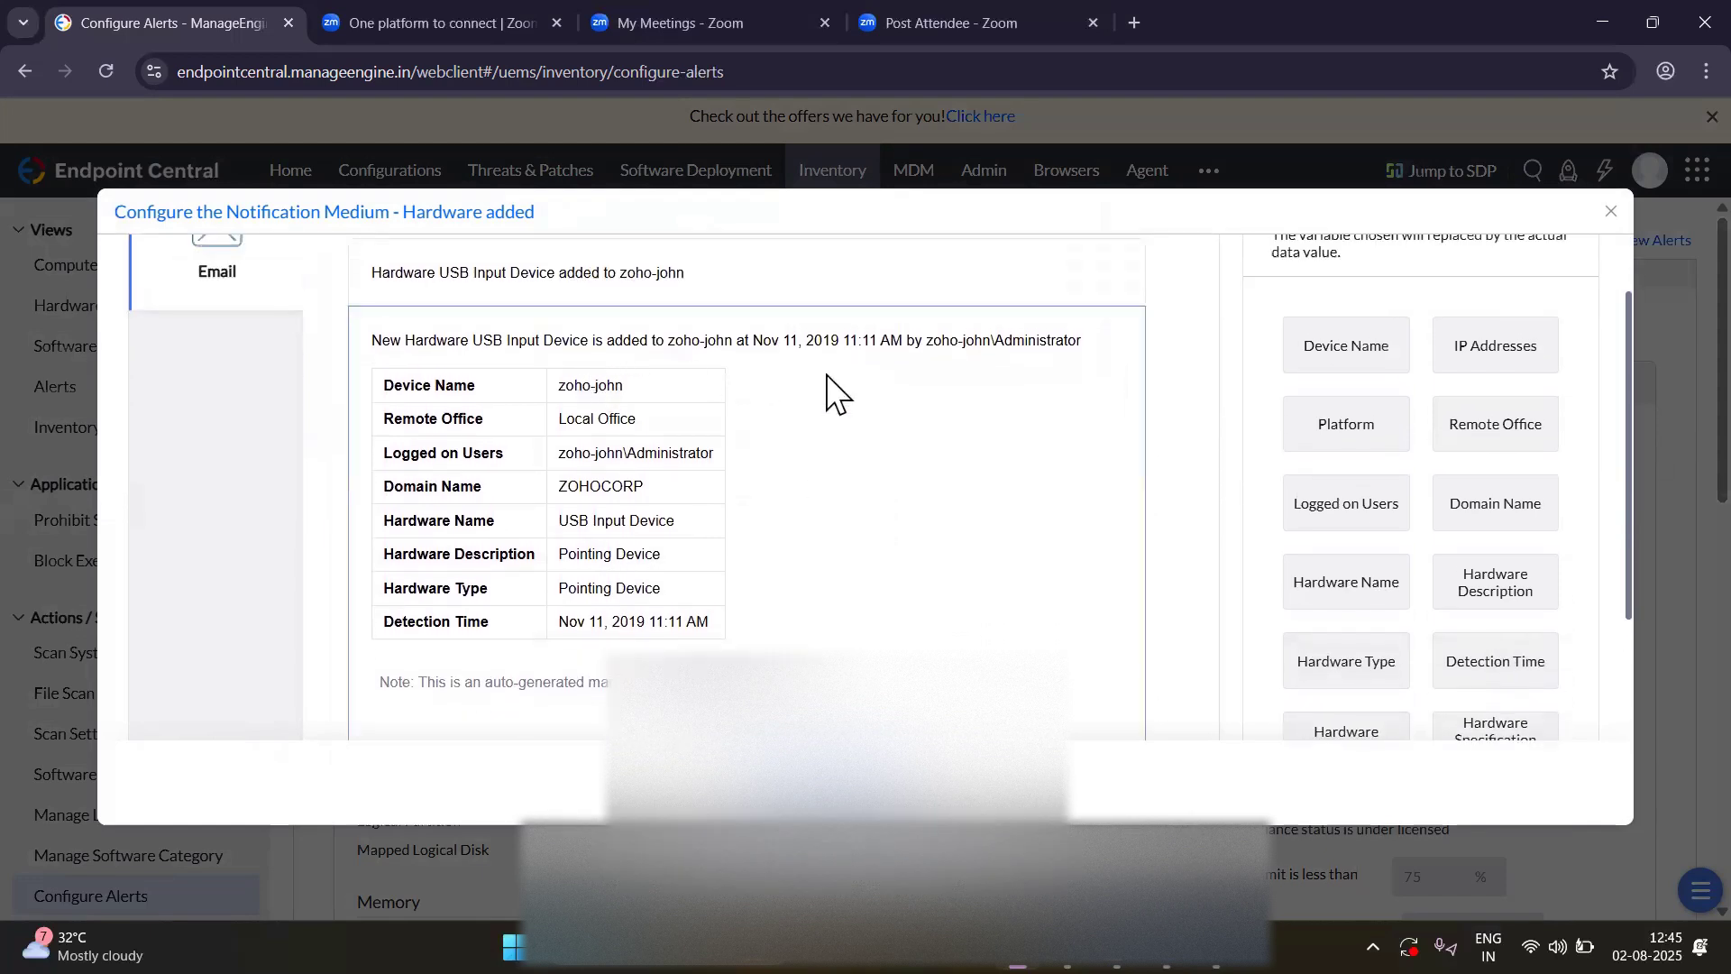
scroll(829, 383, "up", 2)
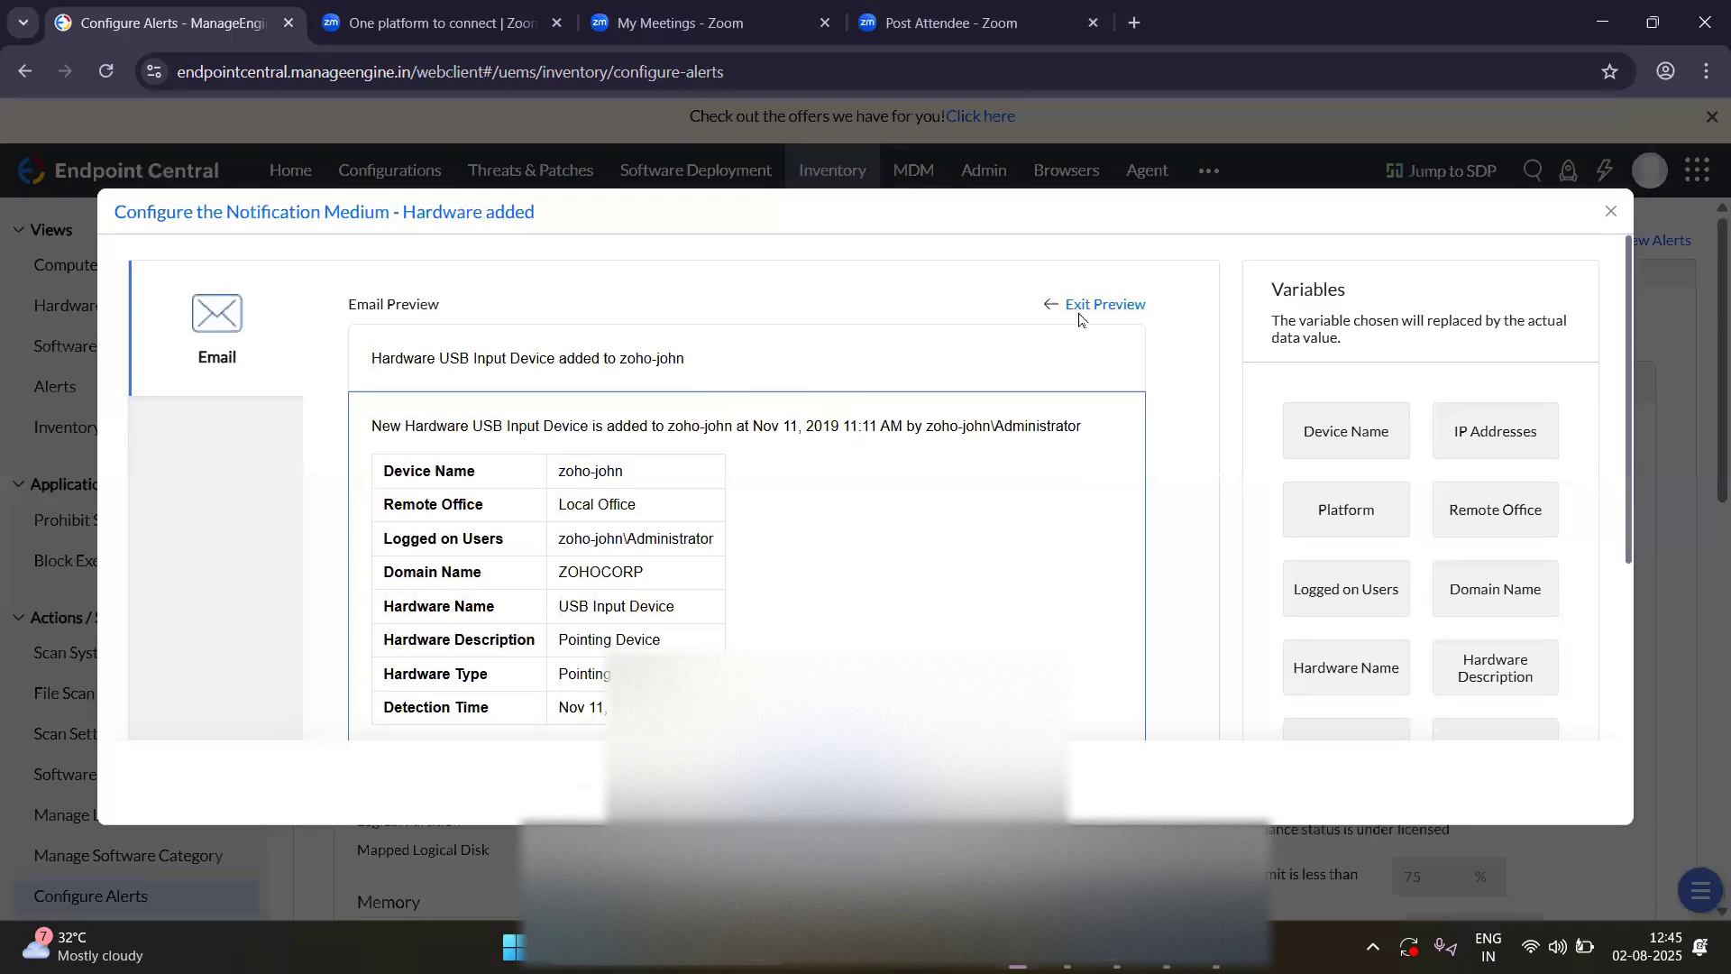
scroll(694, 541, "down", 4)
scroll(694, 541, "down", 1)
left_click_drag(523, 558, 870, 409)
scroll(870, 408, "up", 3)
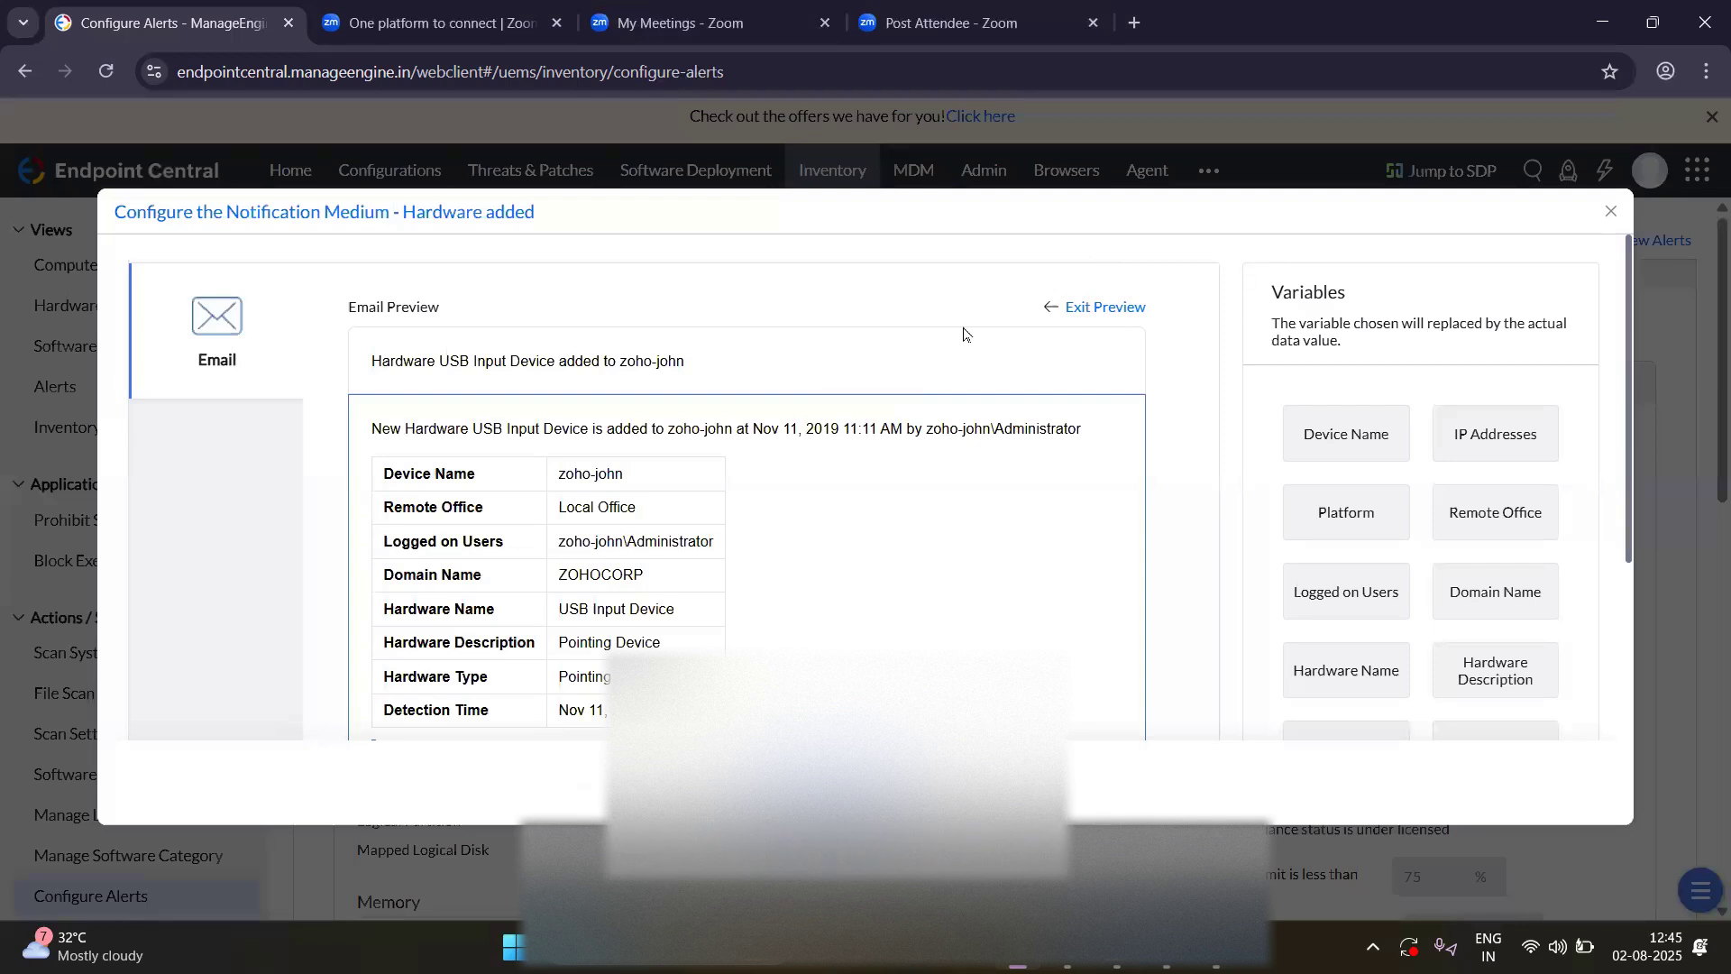
scroll(599, 553, "down", 1)
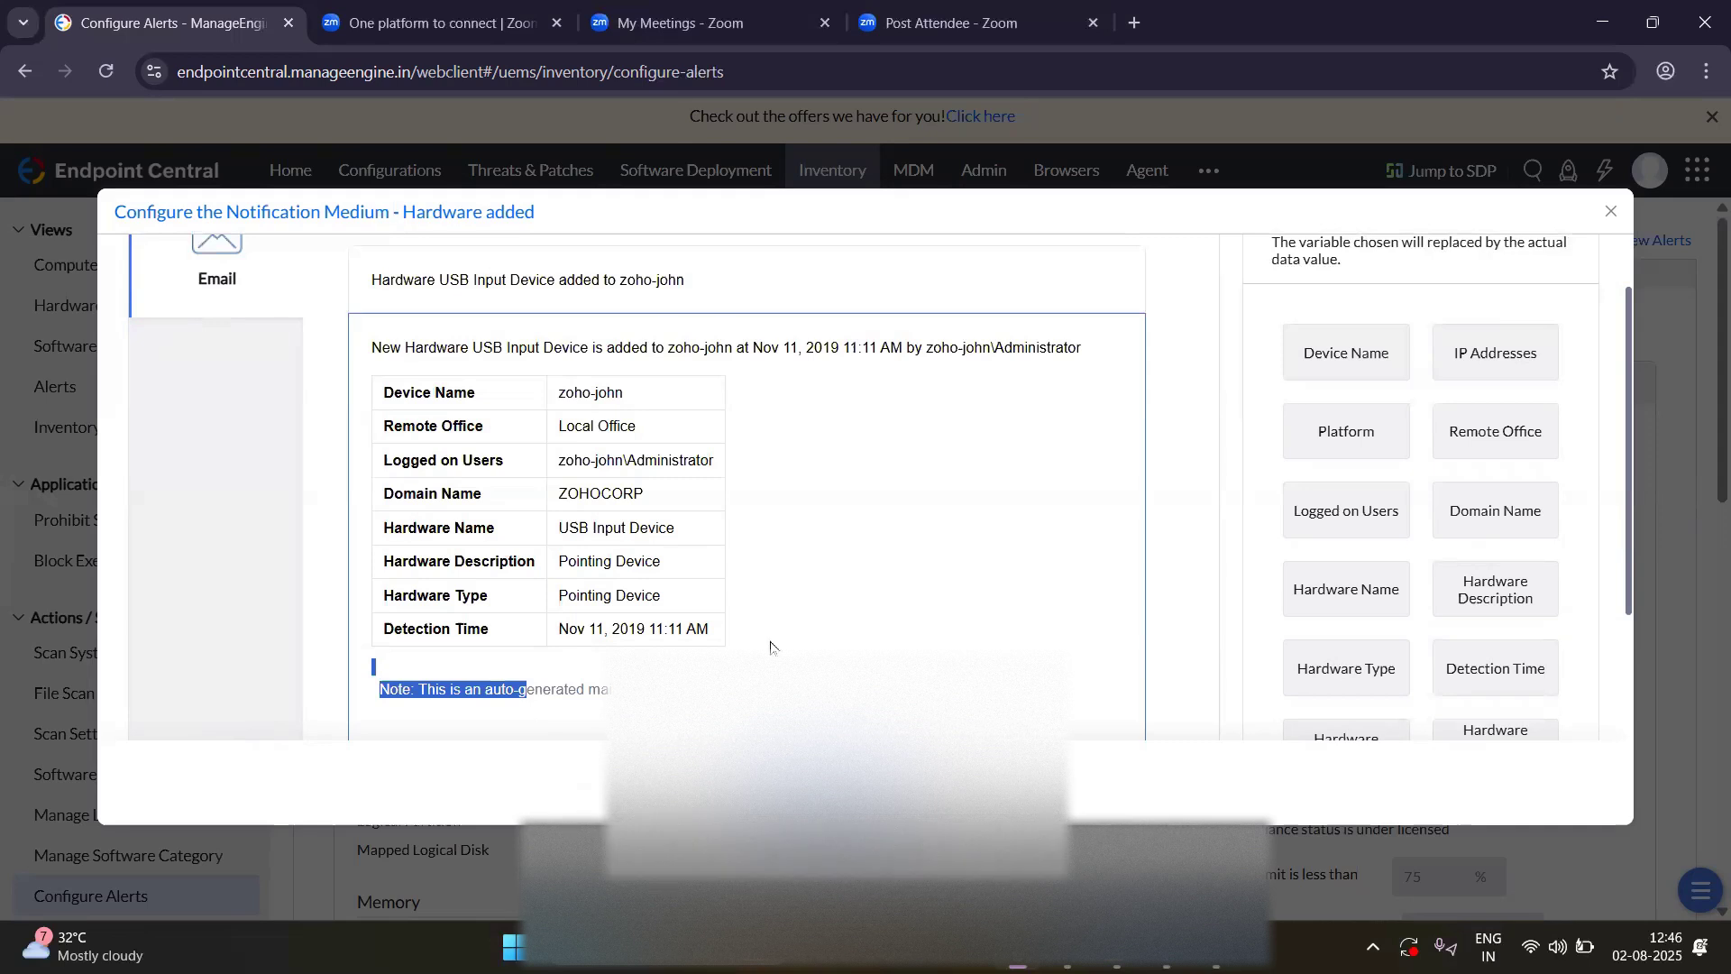
scroll(771, 647, "up", 2)
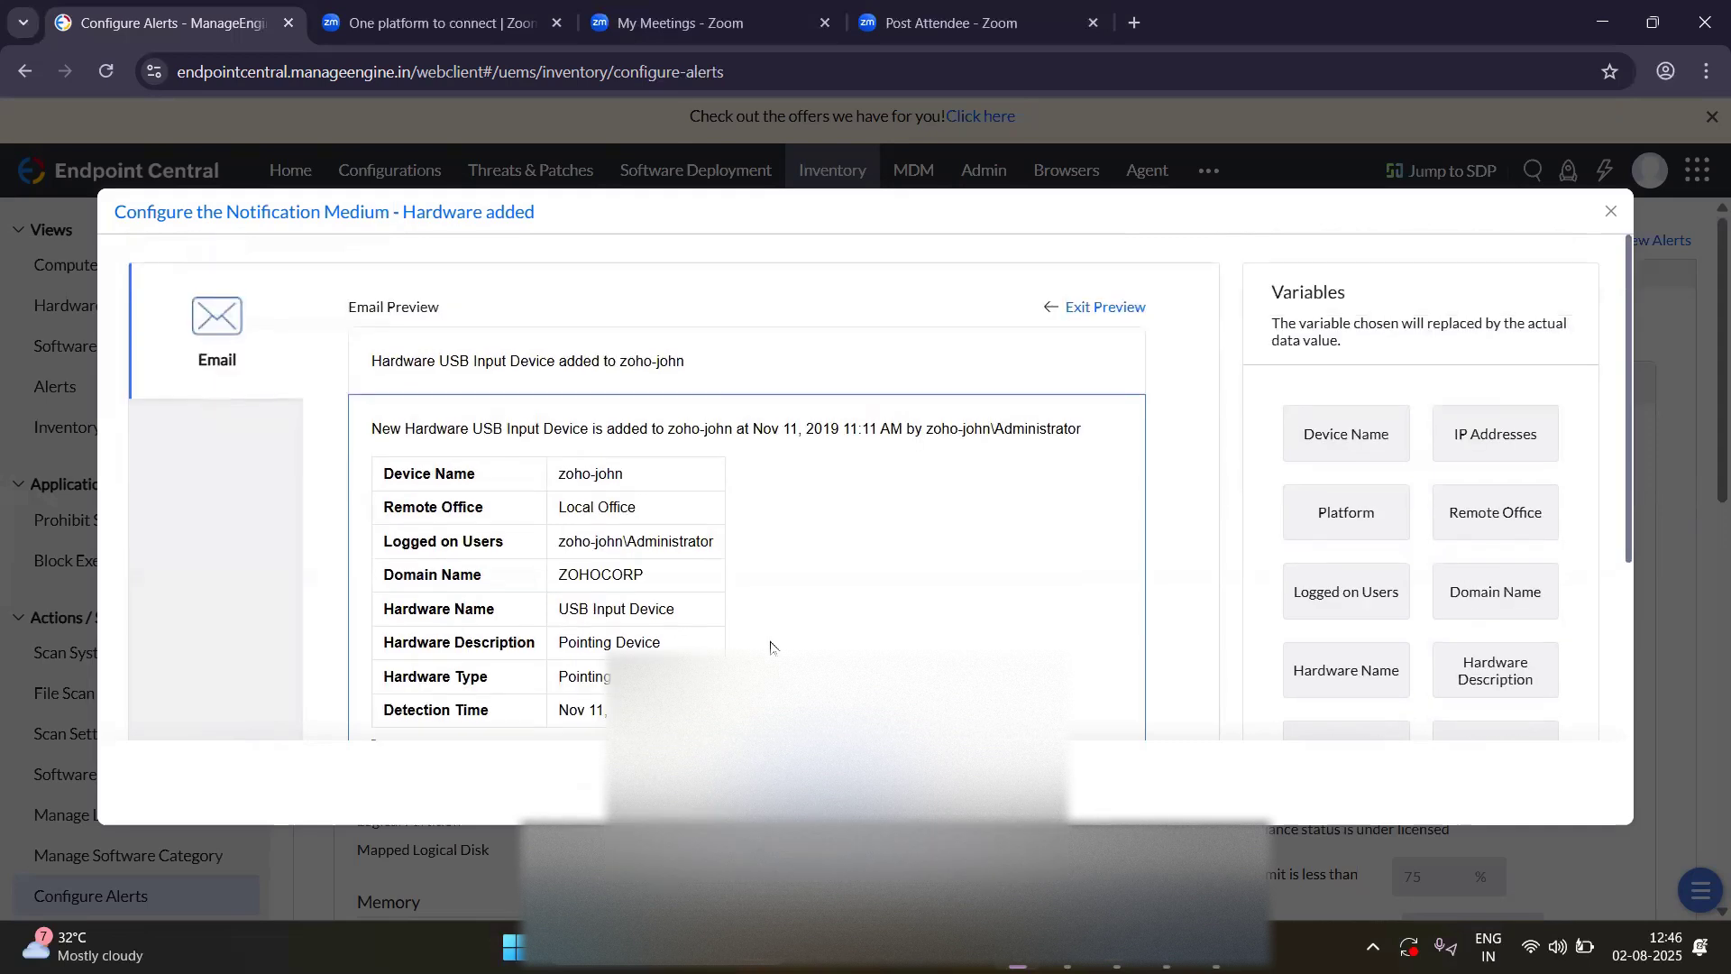
Exit the email preview and examine the message template and its available variables.
left_click(1083, 305)
scroll(969, 573, "down", 2)
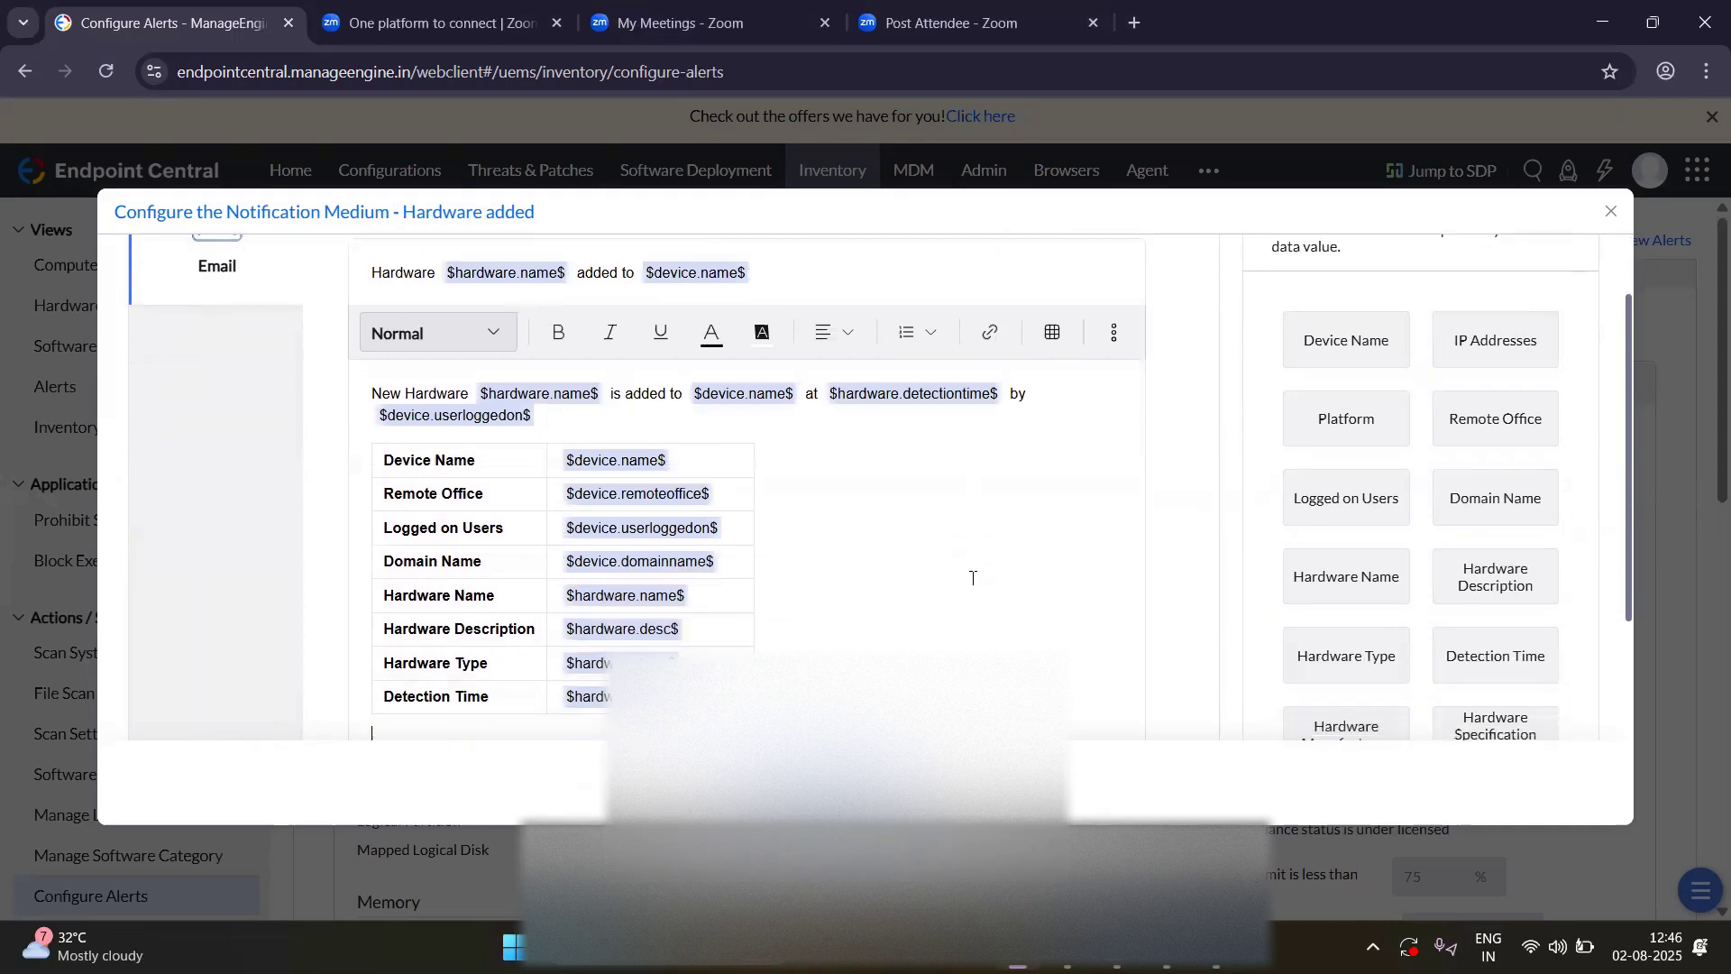
scroll(972, 577, "down", 3)
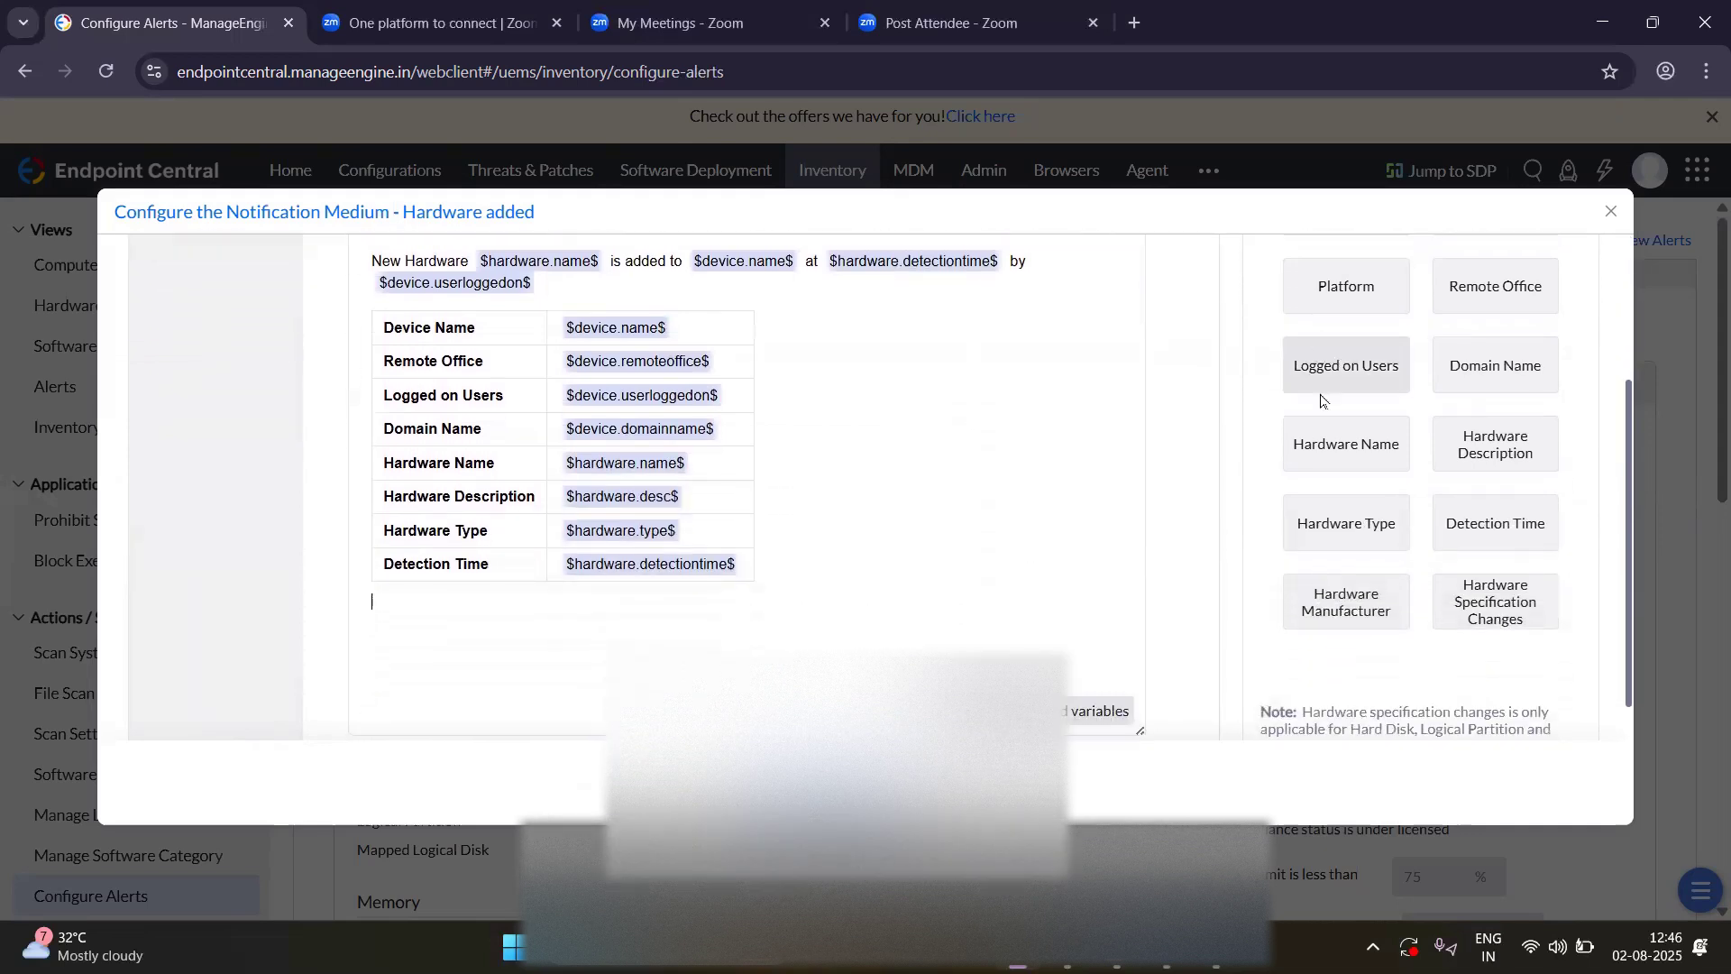
scroll(1051, 577, "down", 1)
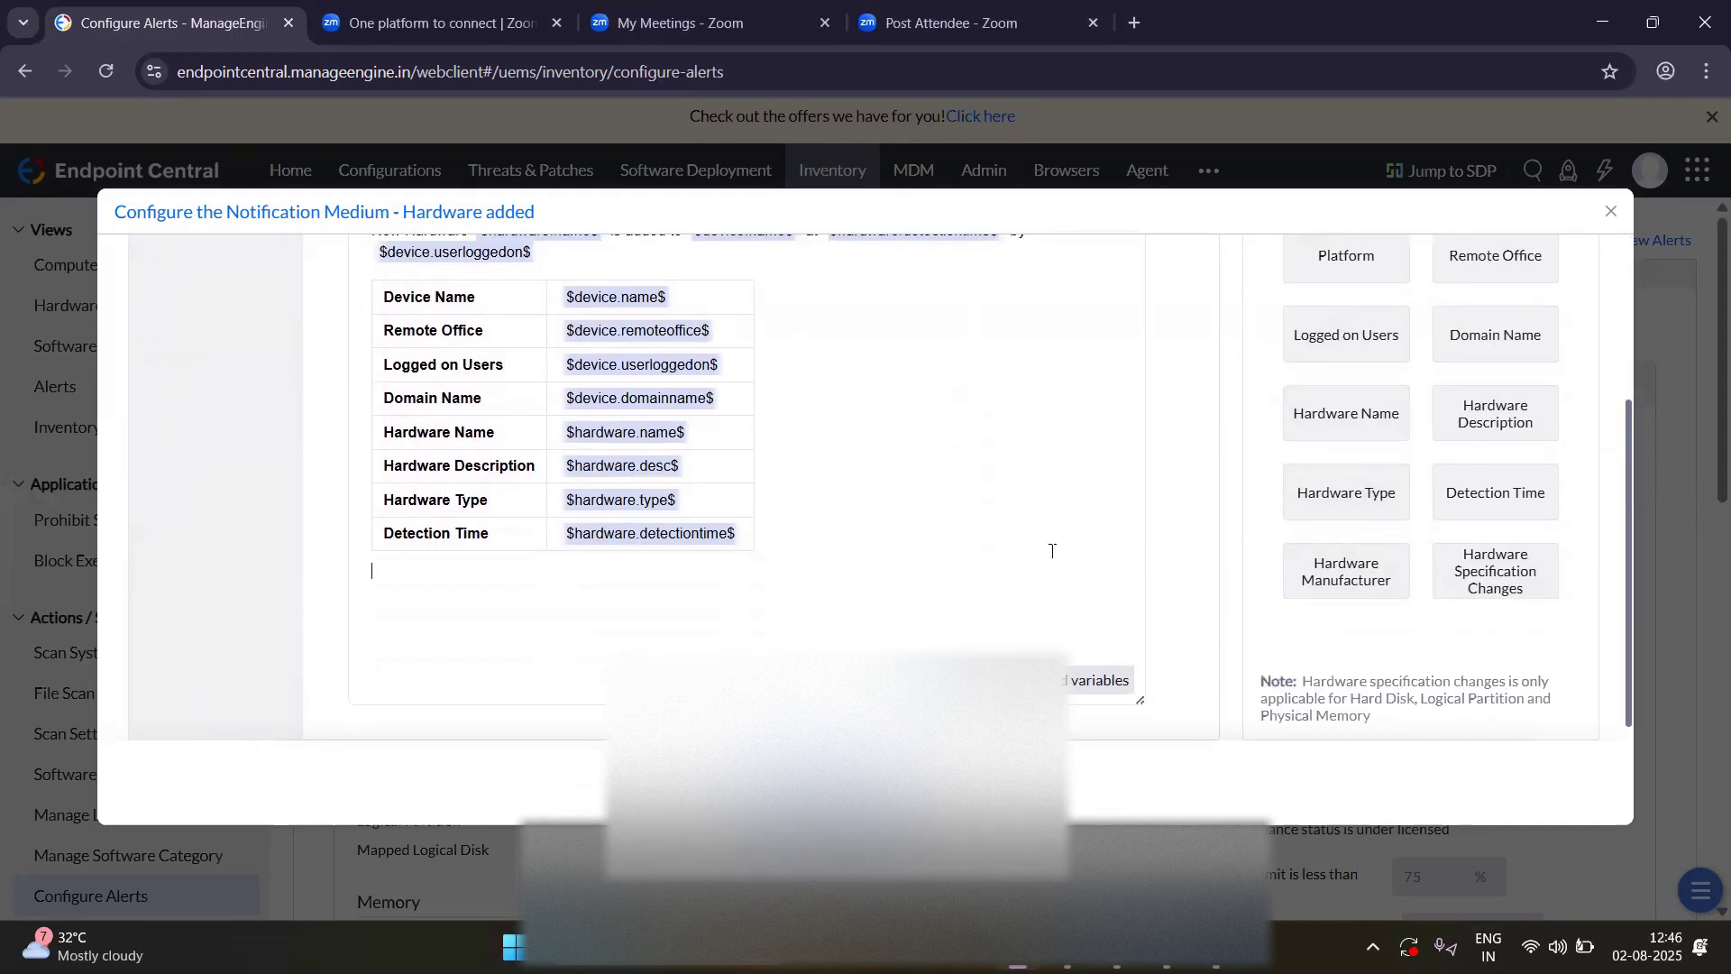
scroll(1097, 549, "up", 4)
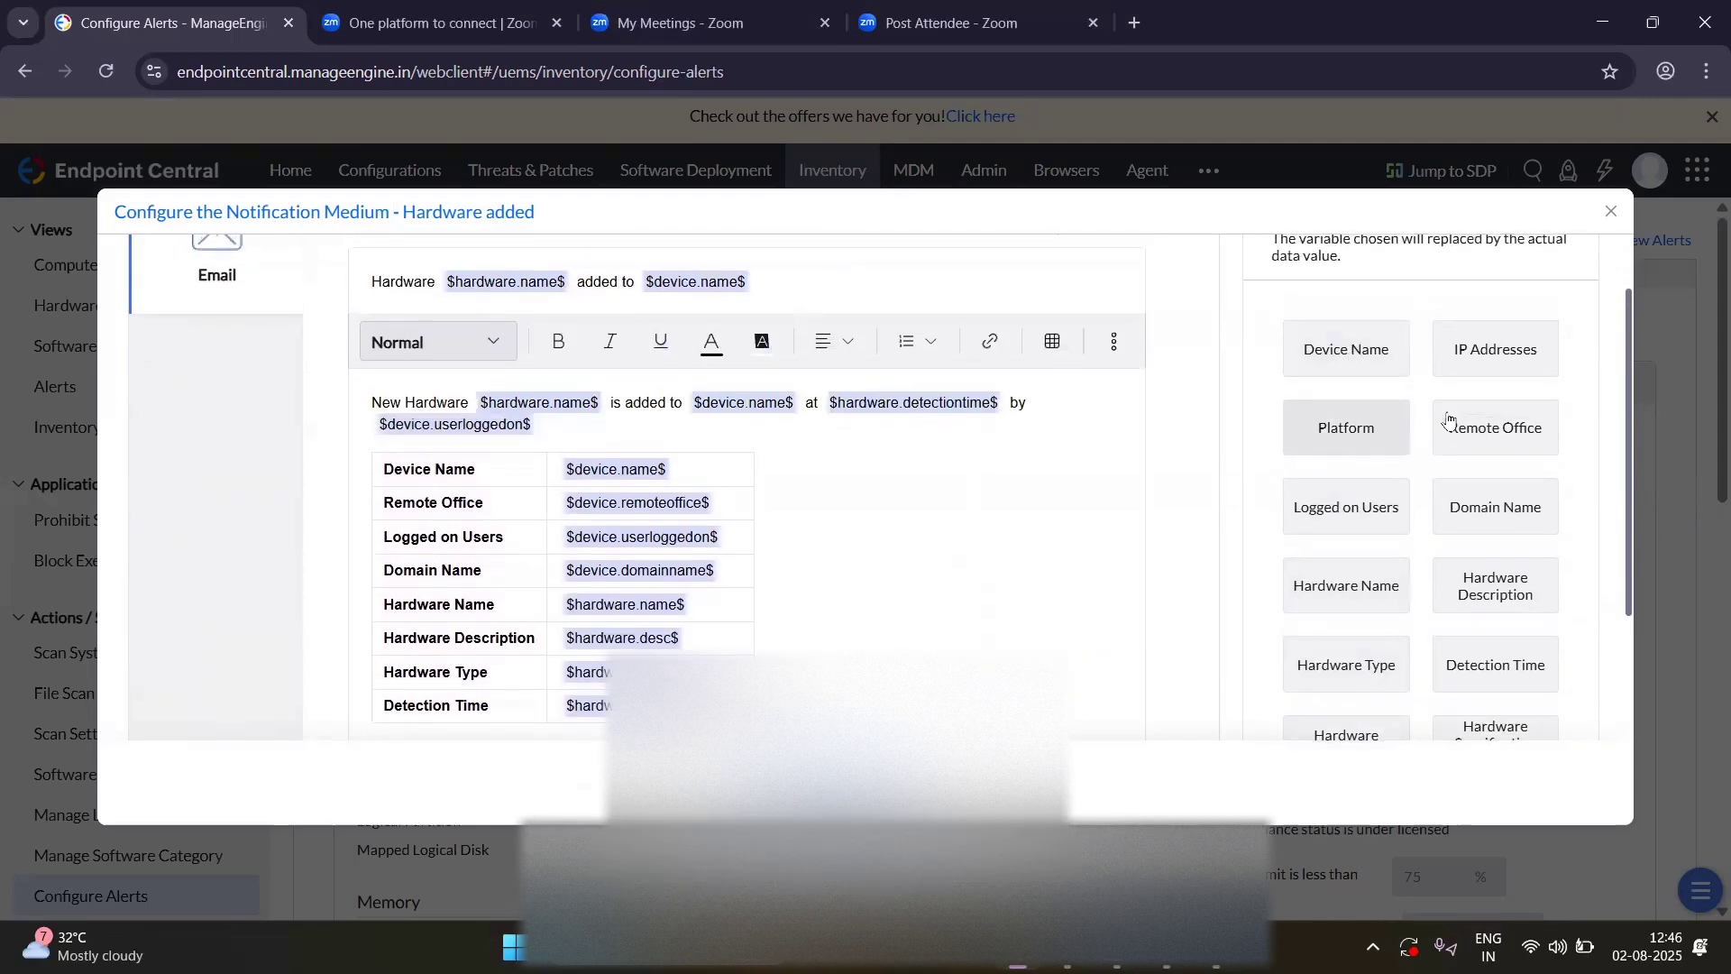
Insert the IP Addresses variable below the details table in the email body.
left_click_drag(1481, 352, 945, 569)
left_click(953, 574)
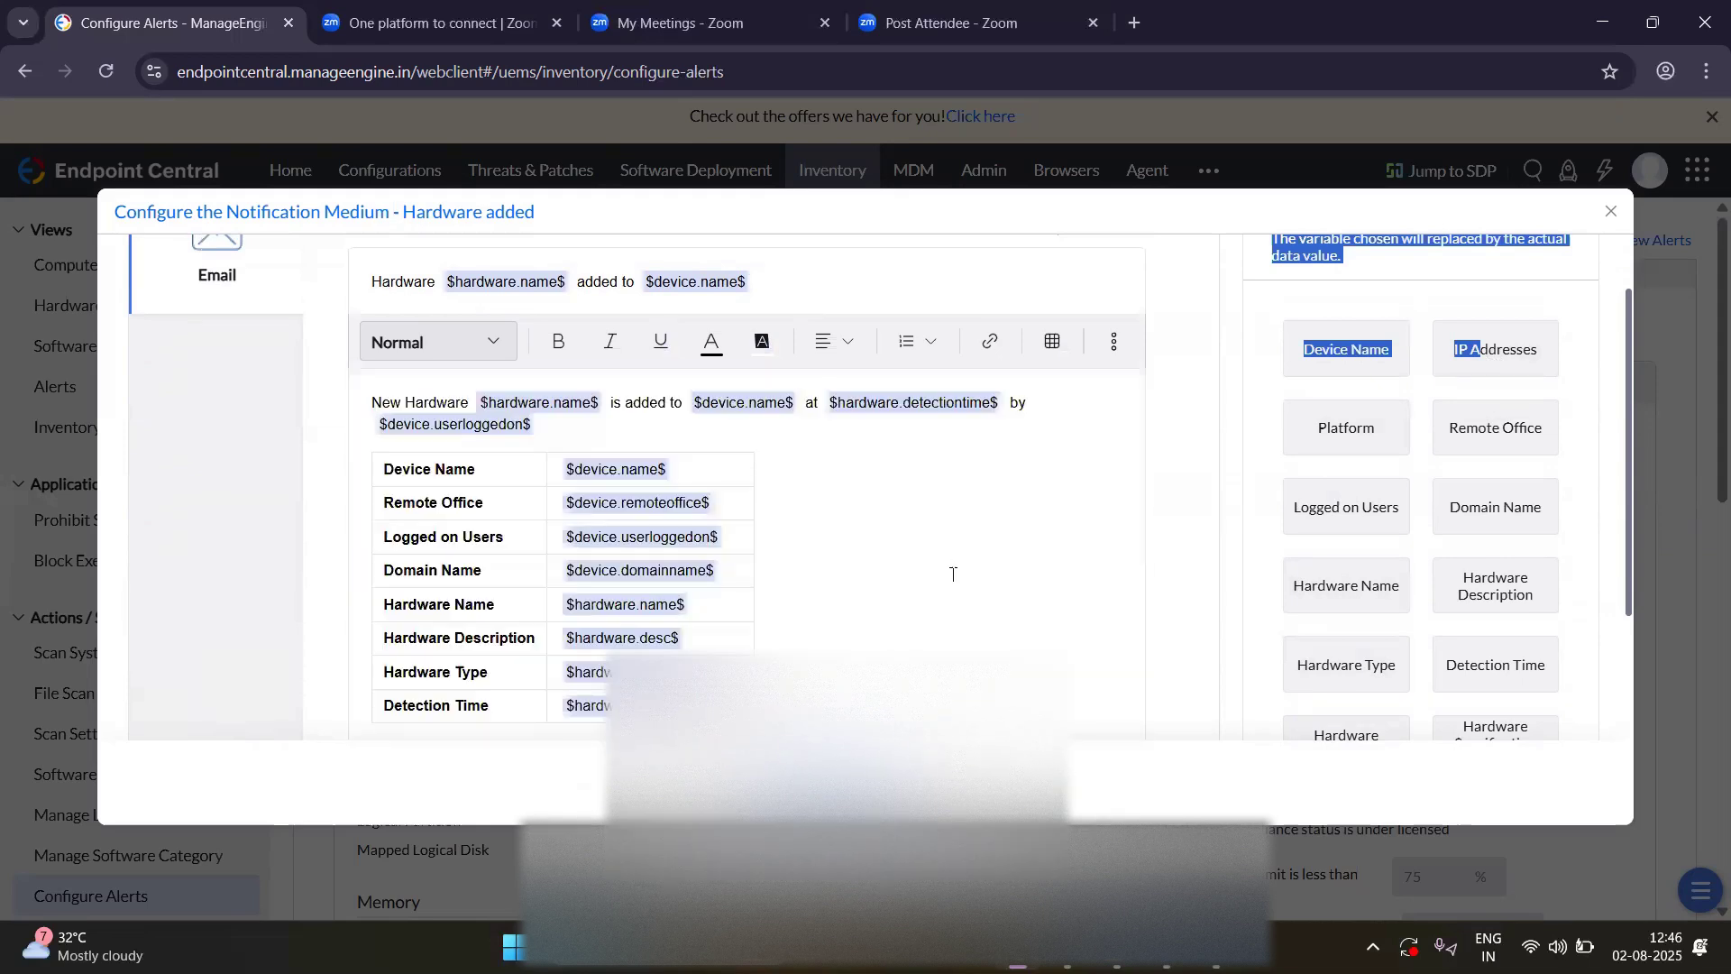
scroll(955, 572, "down", 4)
right_click(954, 572)
scroll(1272, 430, "up", 2)
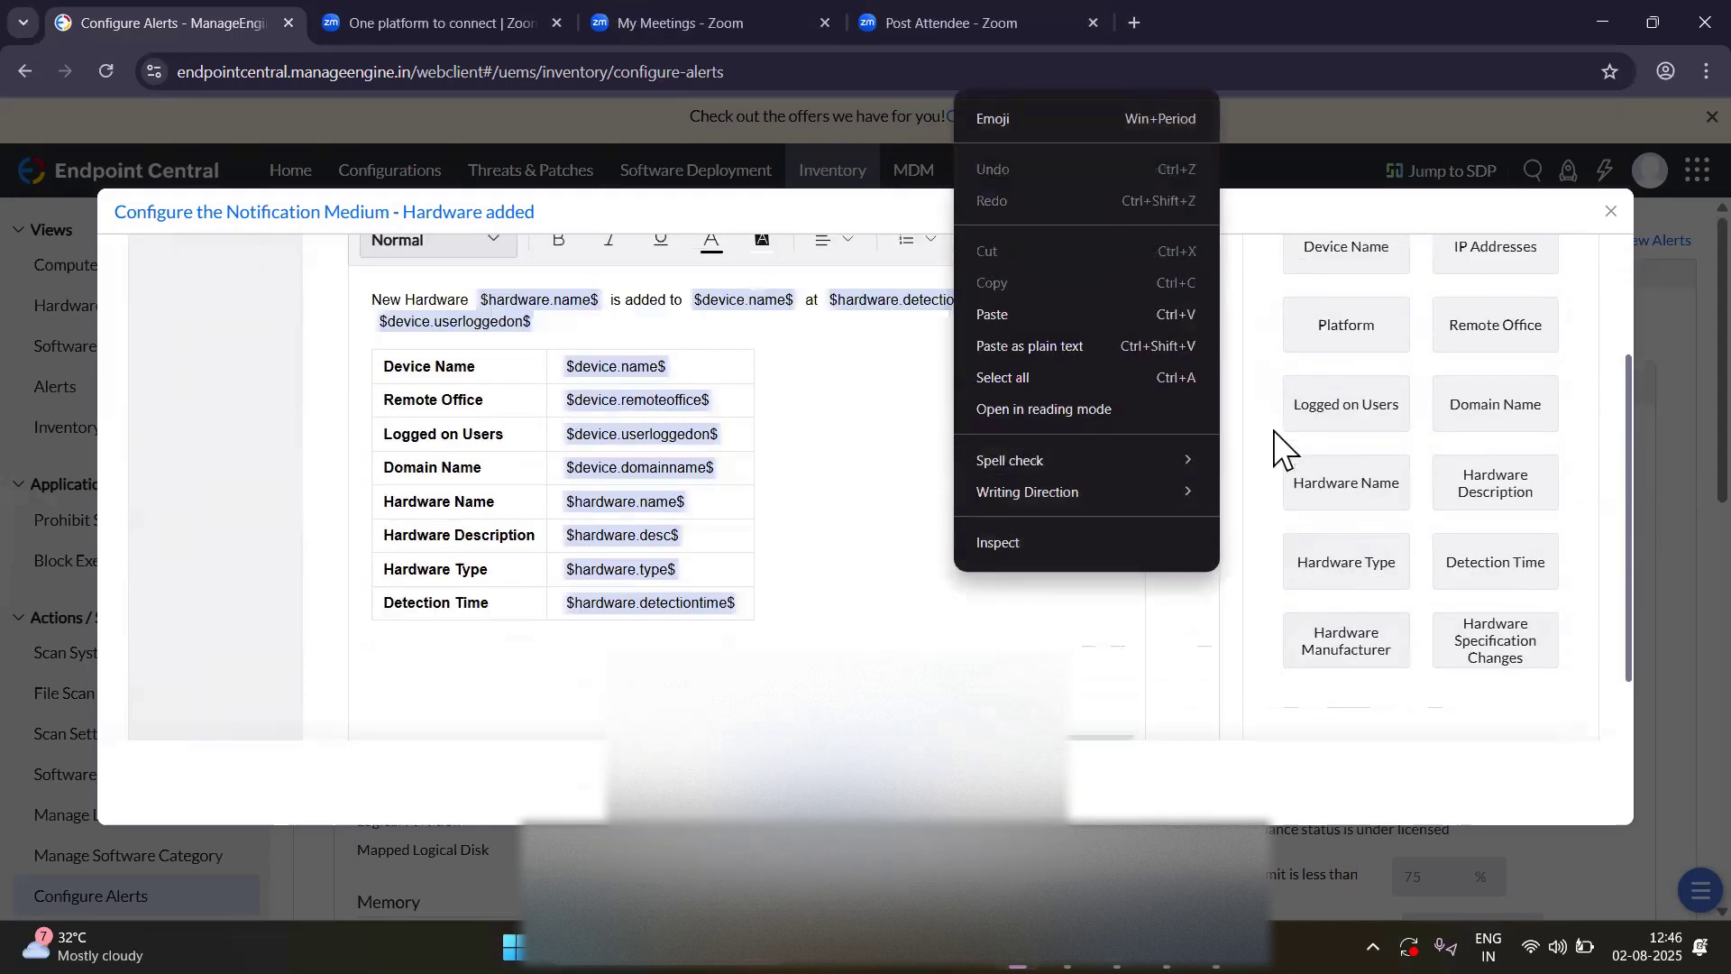
left_click(1489, 264)
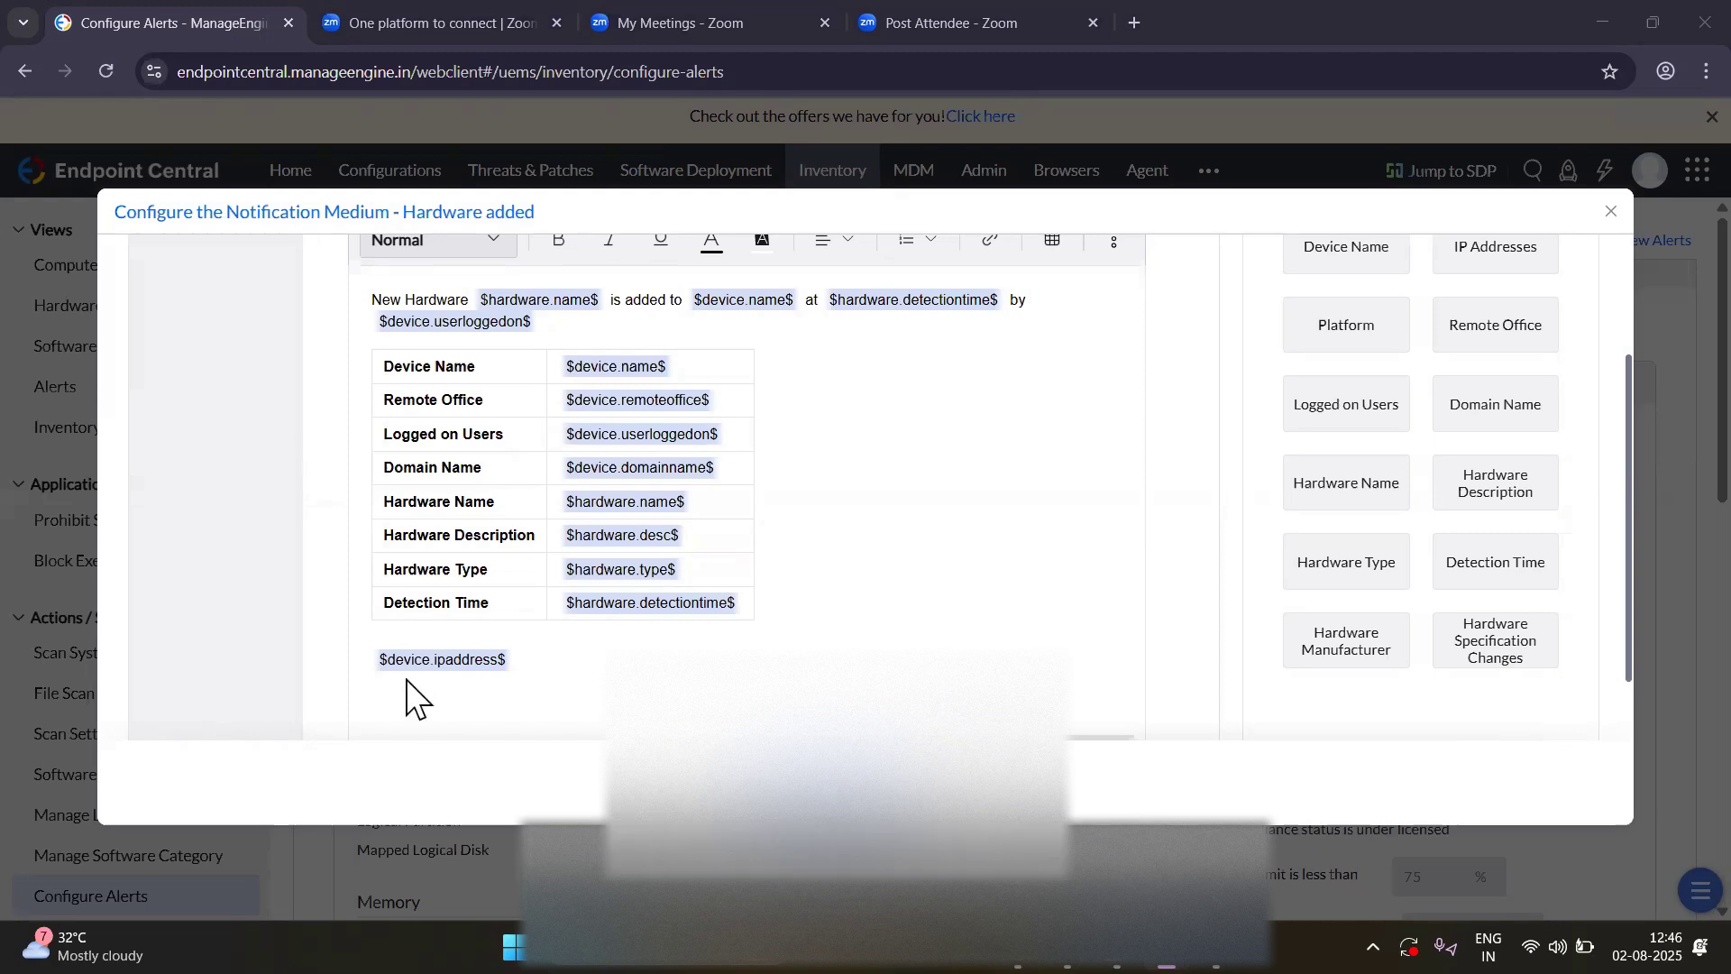
Try the label "Device IP" above the inserted IP address variable, and remove both the variable and the label.
left_click(370, 663)
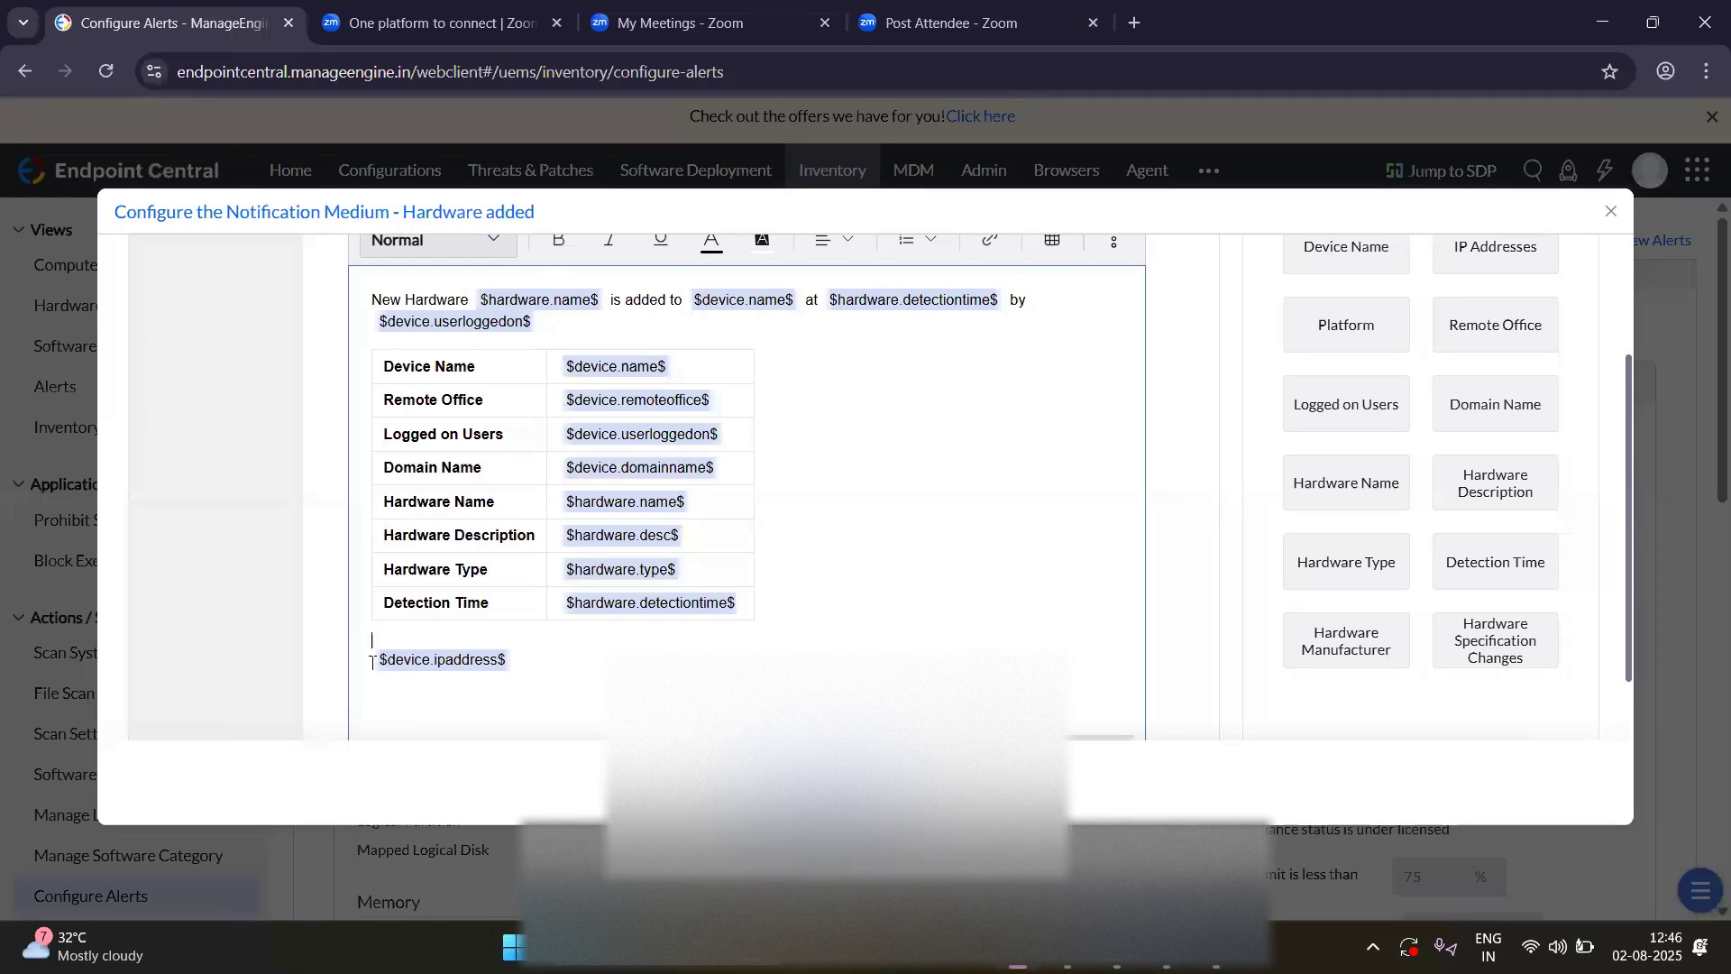
type("IP")
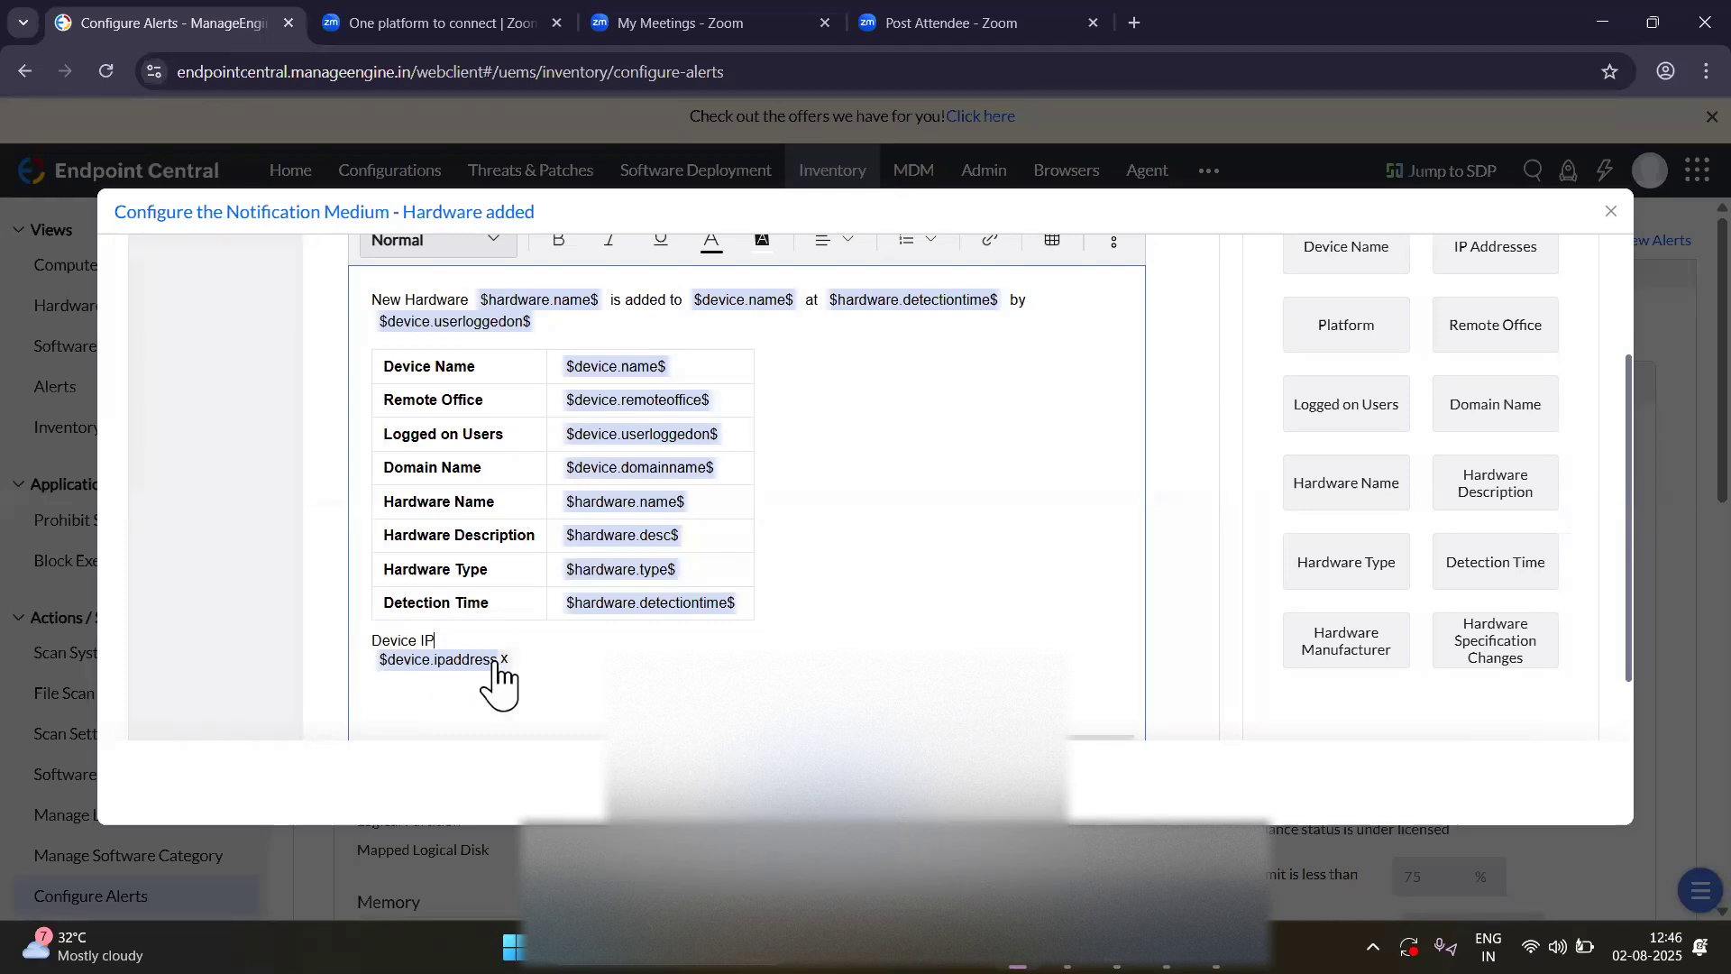
left_click(504, 659)
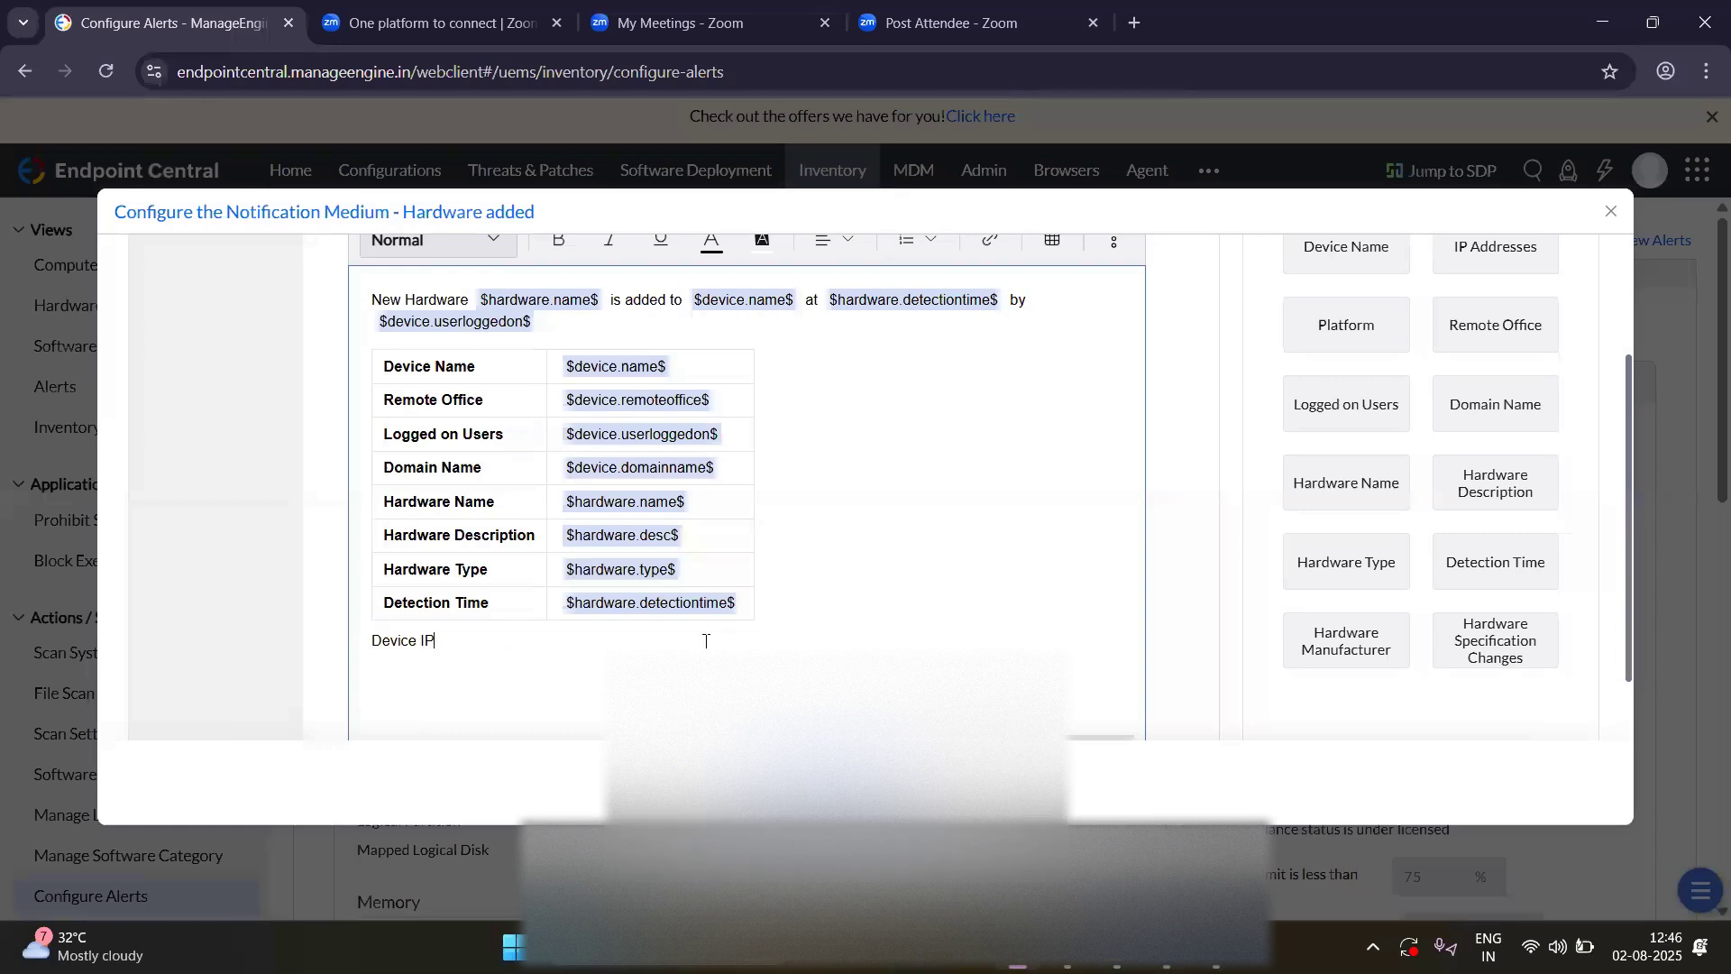
scroll(813, 628, "up", 2)
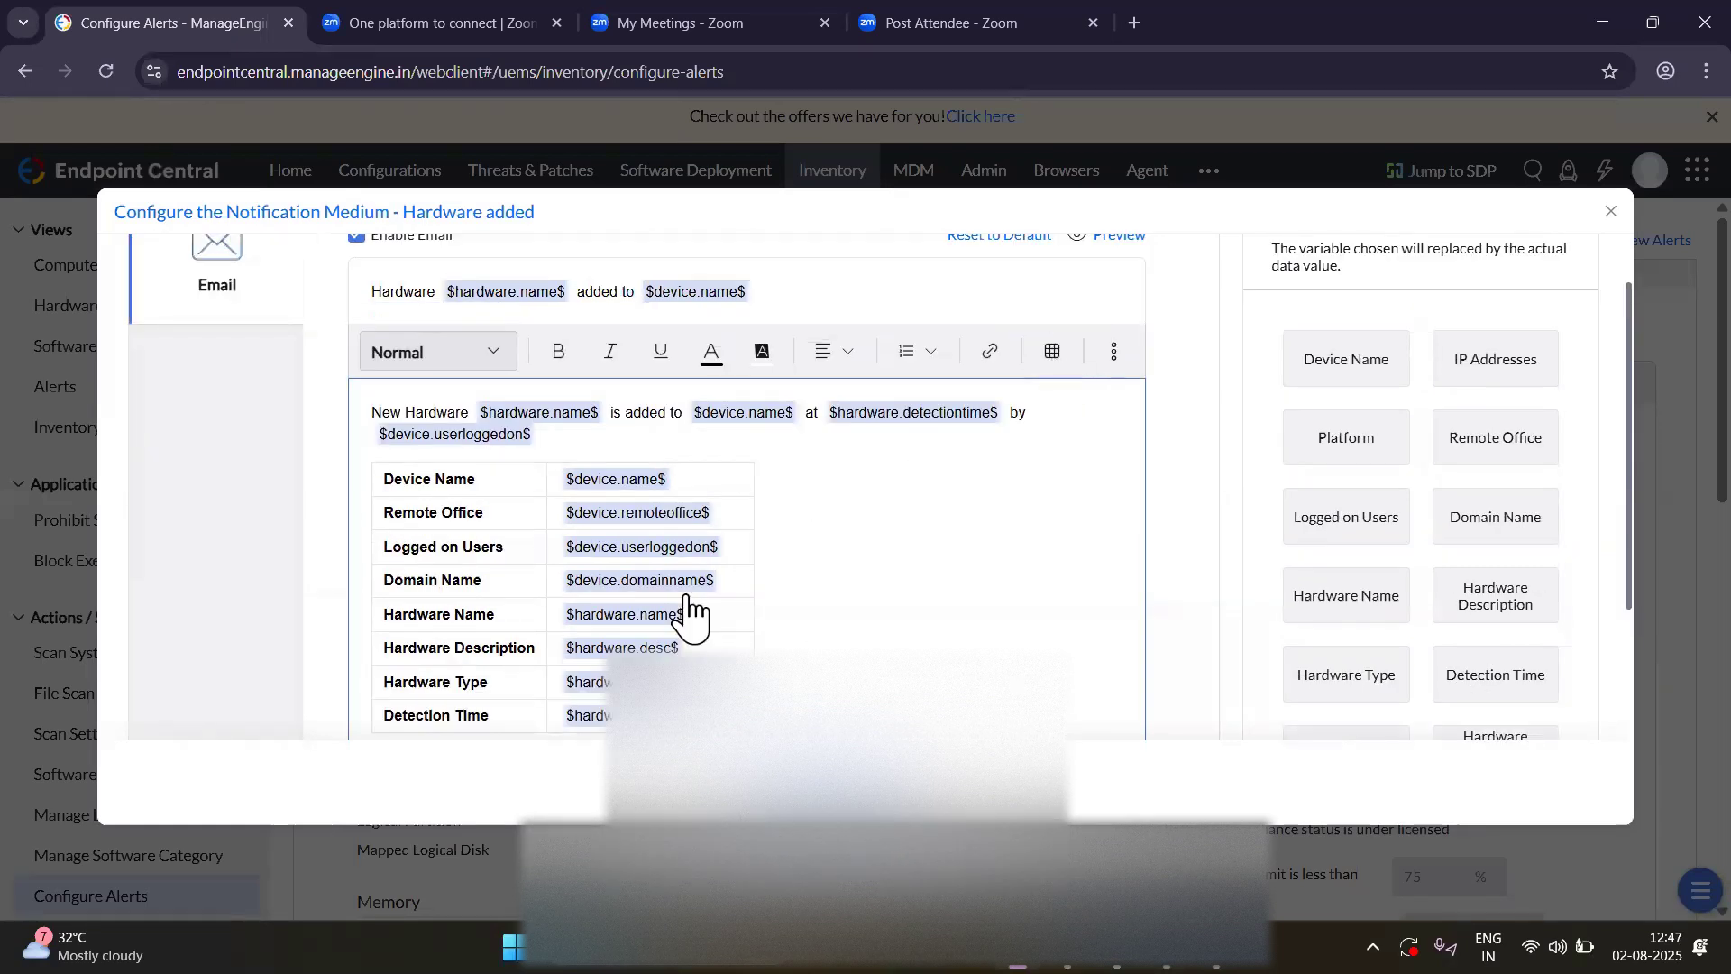
scroll(683, 530, "down", 3)
scroll(683, 530, "up", 1)
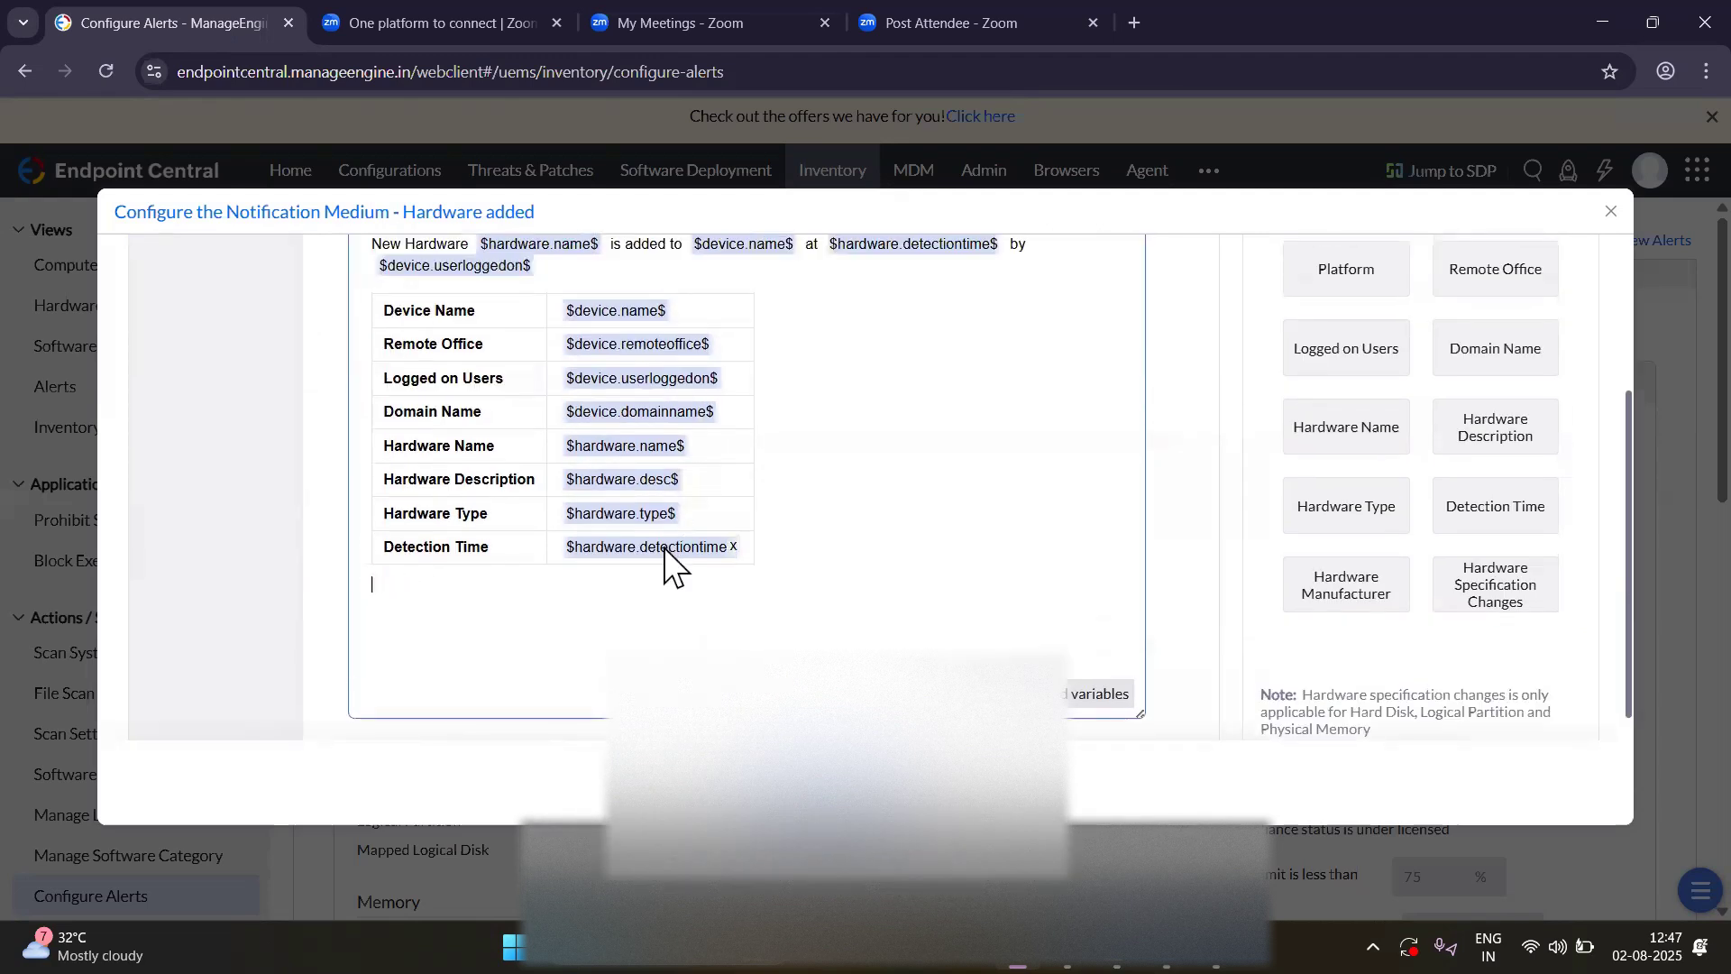
Insert a table with 2 rows and 2 columns below the details table in the email body.
scroll(999, 541, "up", 2)
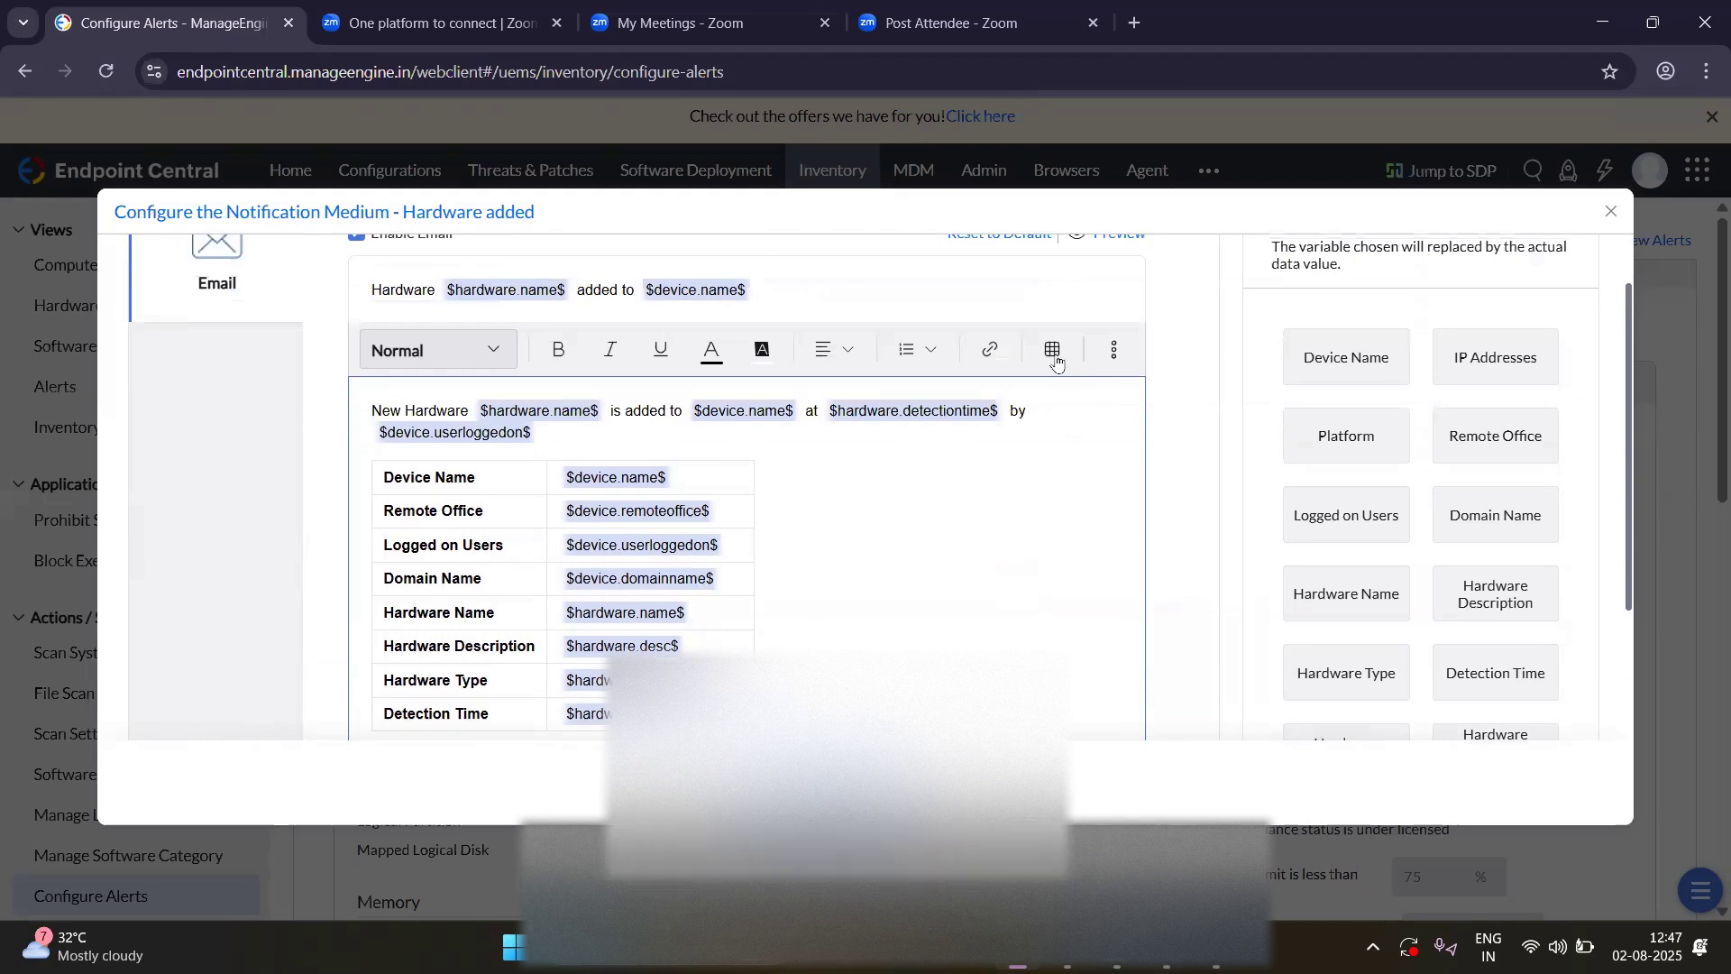
left_click(1055, 359)
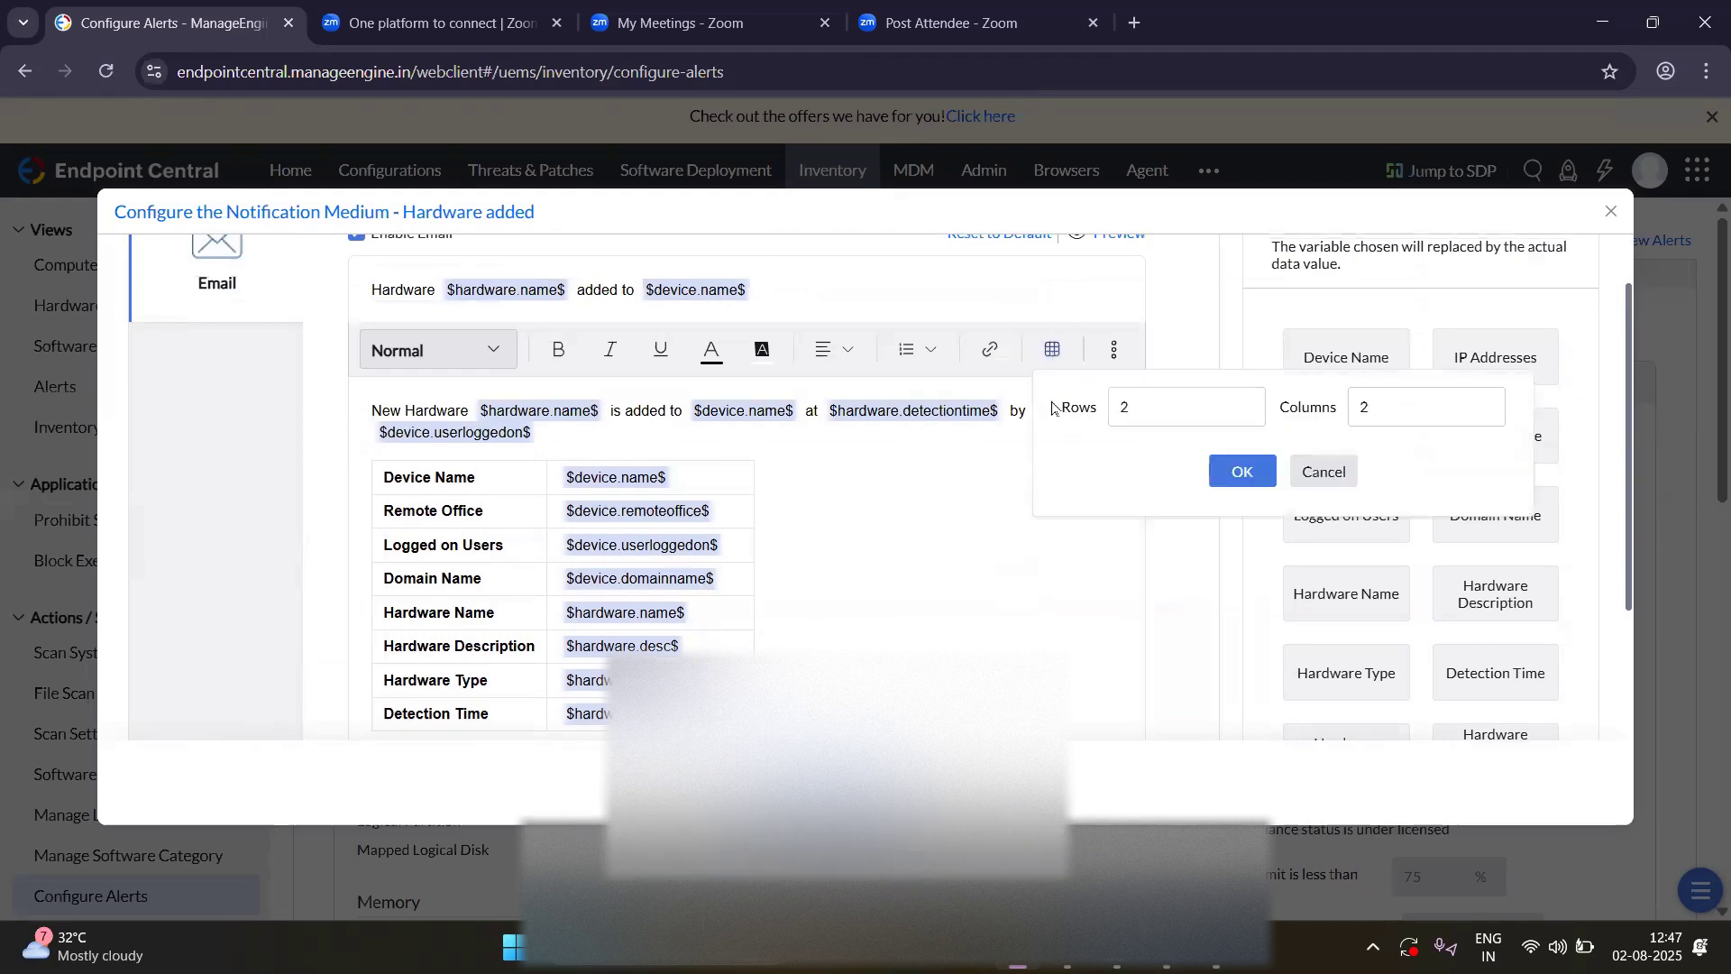
left_click(1248, 478)
scroll(1016, 591, "down", 2)
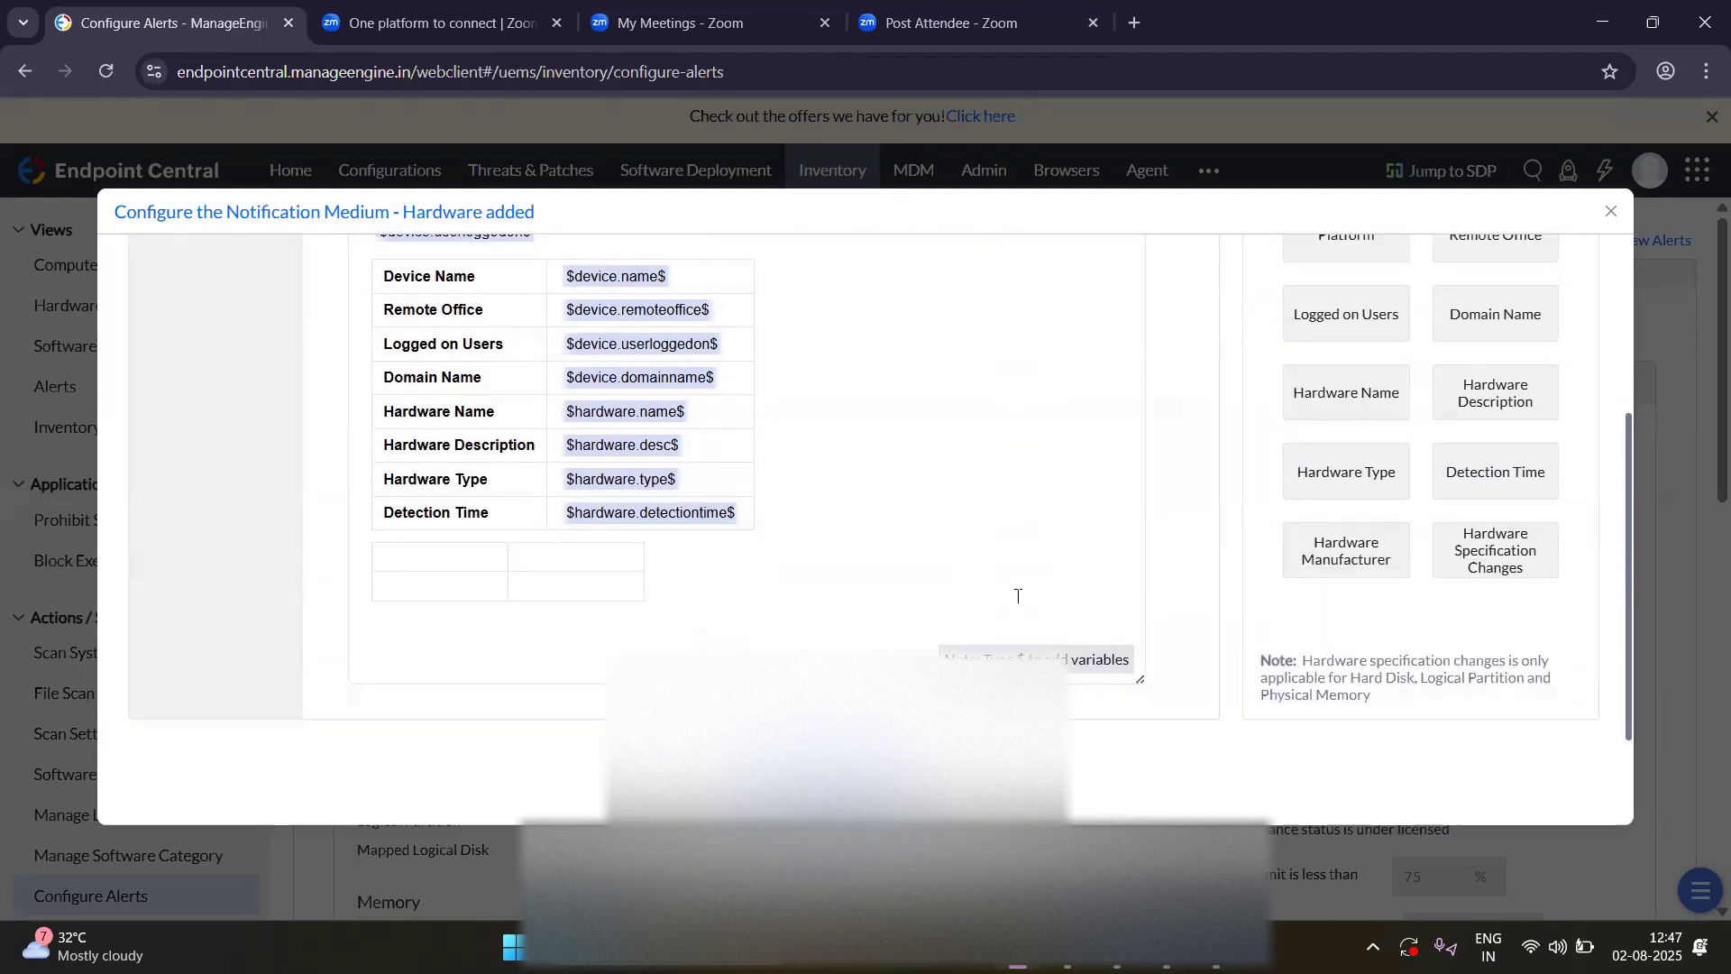
Fill the new table's first row with the label "Device IP Address" and the IP Addresses variable.
left_click(400, 553)
type("D")
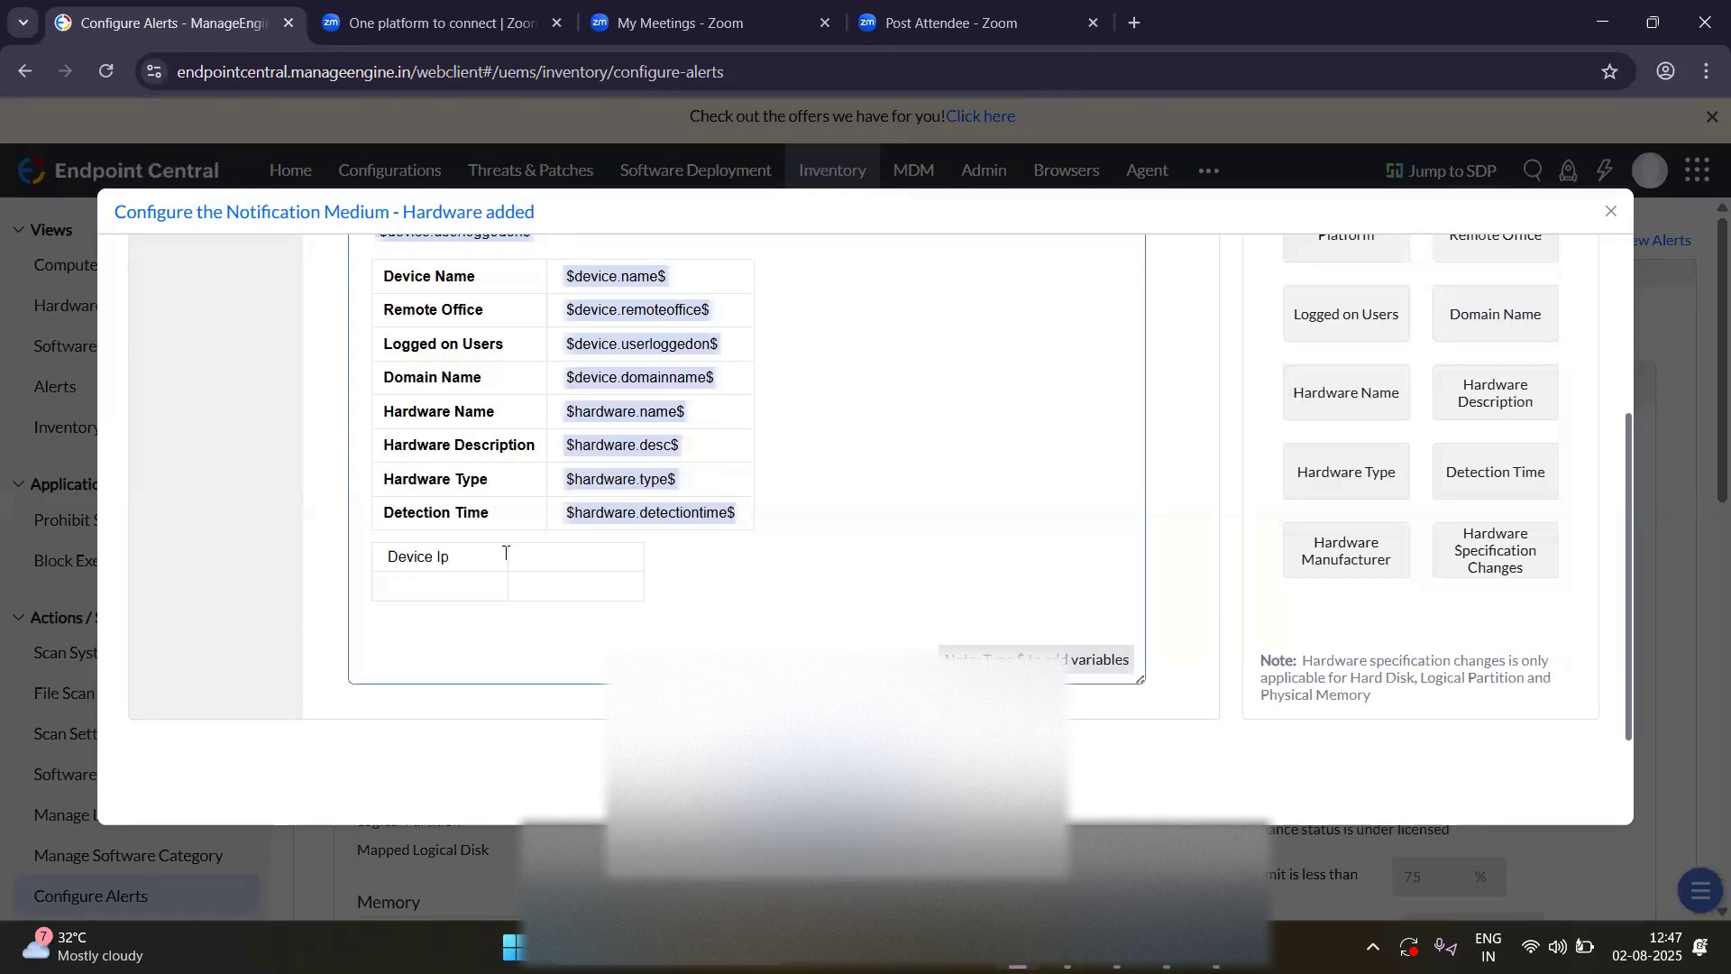
type("evice IP Address")
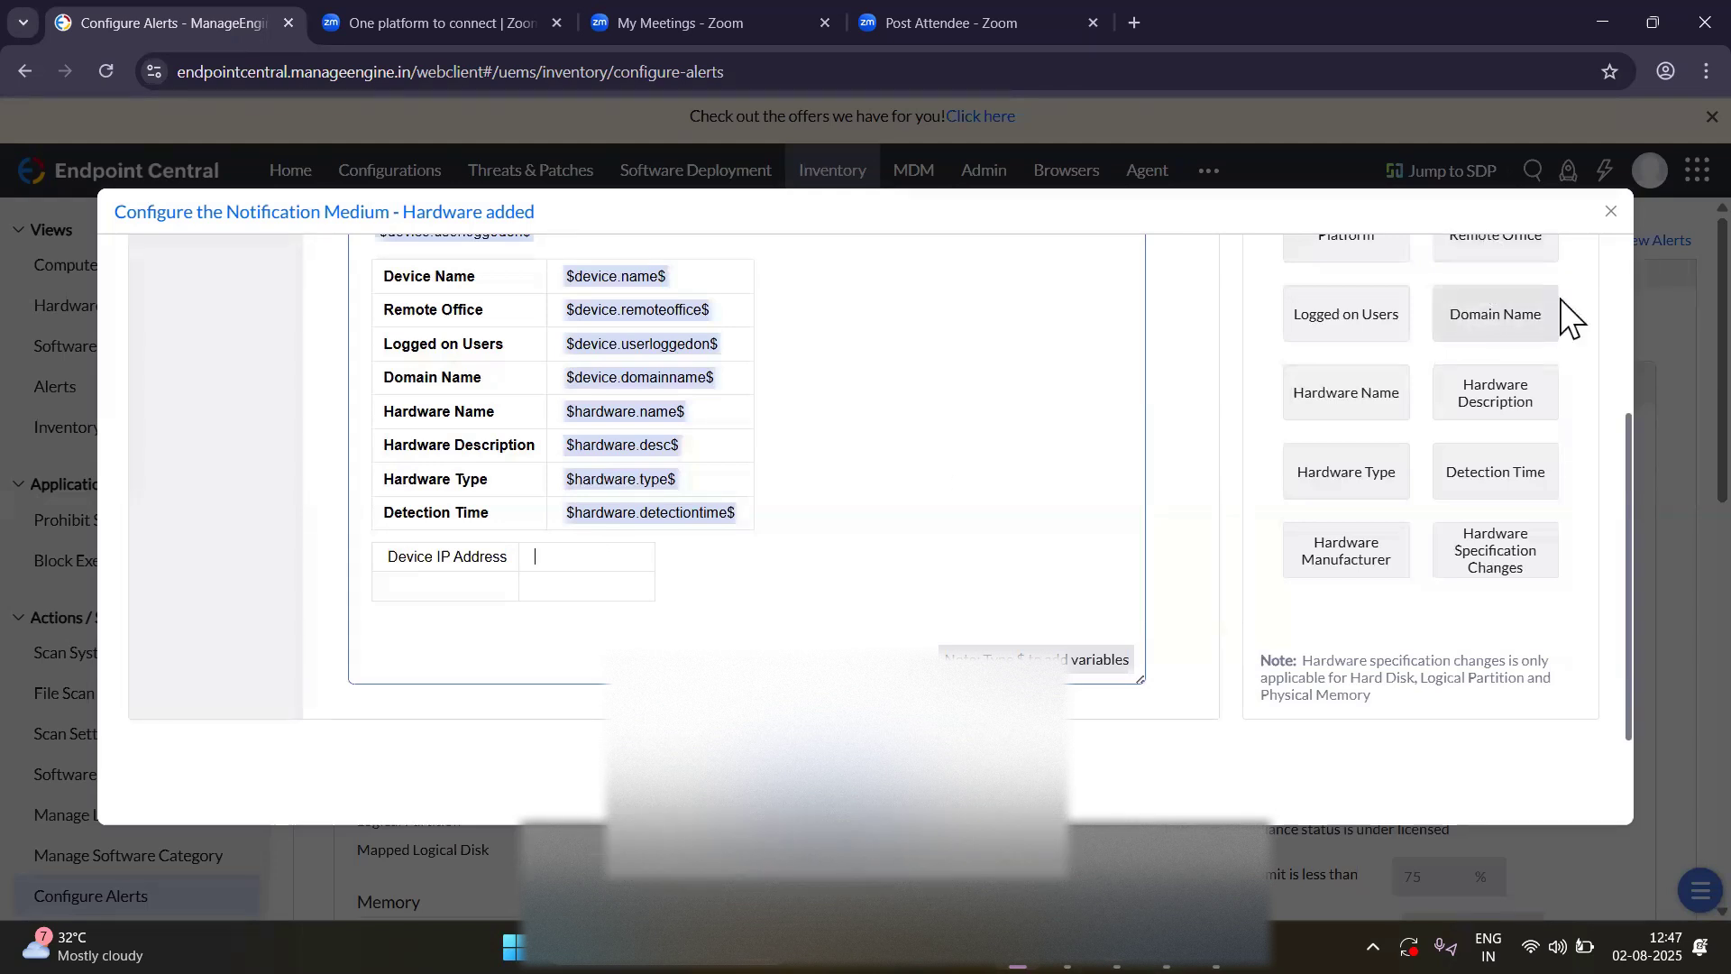
scroll(1565, 317, "up", 3)
left_click(1493, 429)
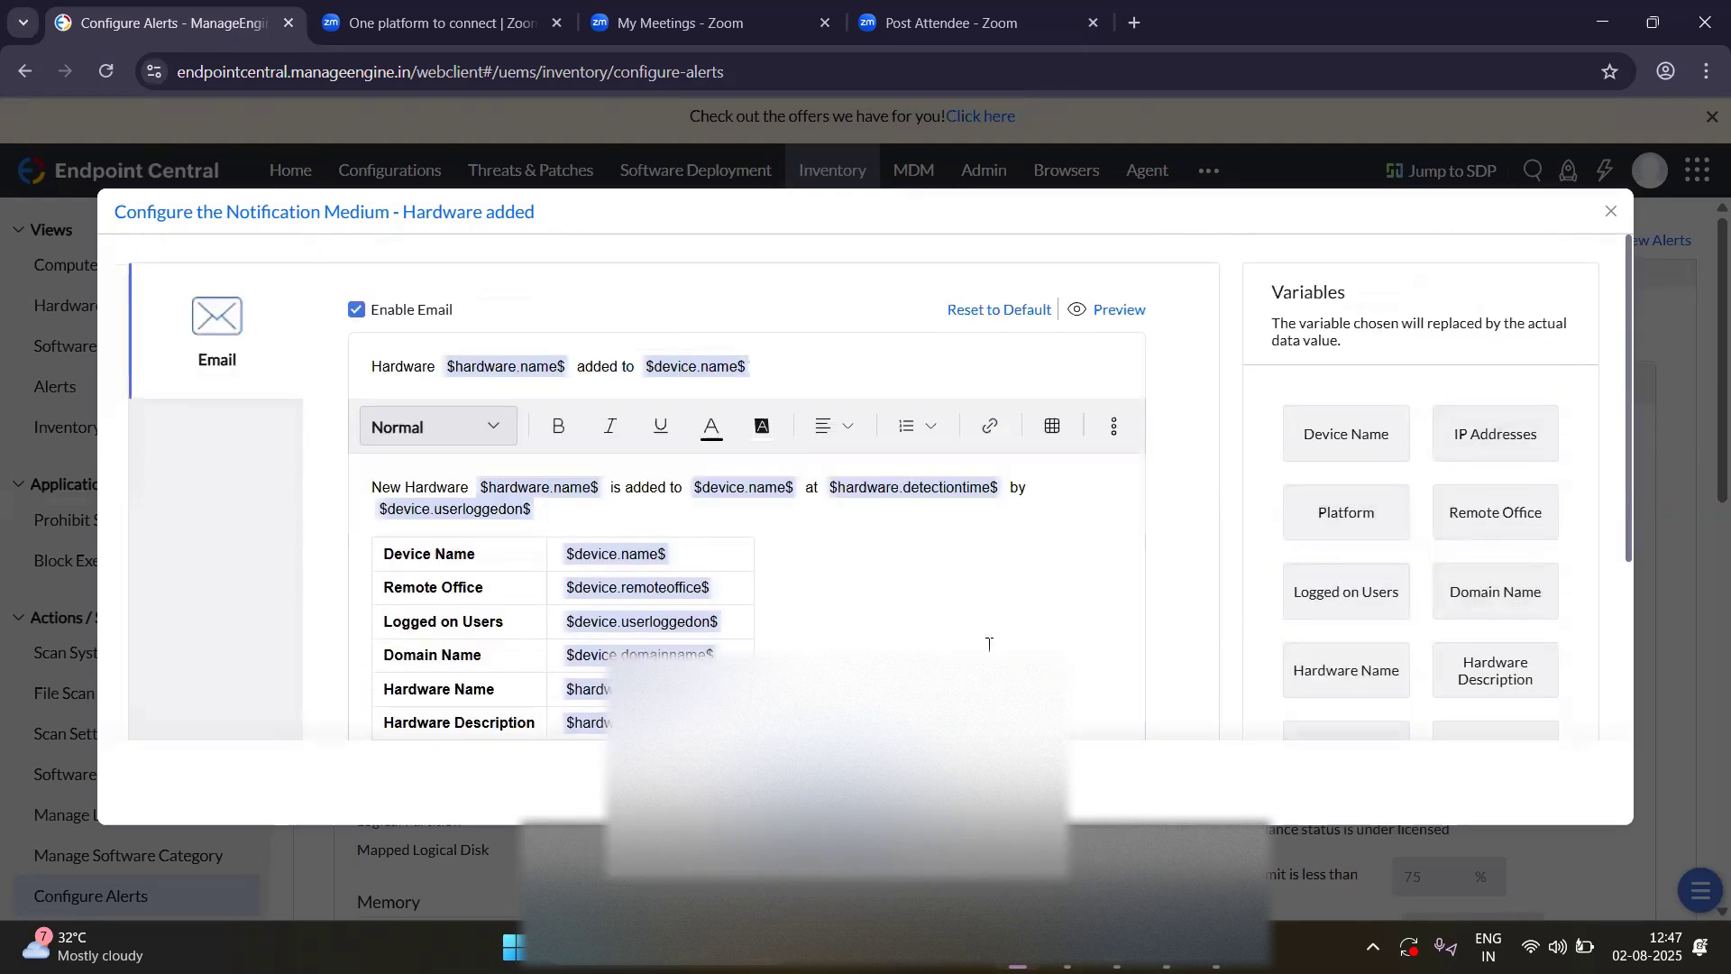
Place the cursor in the first cell of the new table's second row and review the template and available variables.
scroll(989, 646, "down", 3)
left_click(485, 590)
scroll(1024, 522, "up", 1)
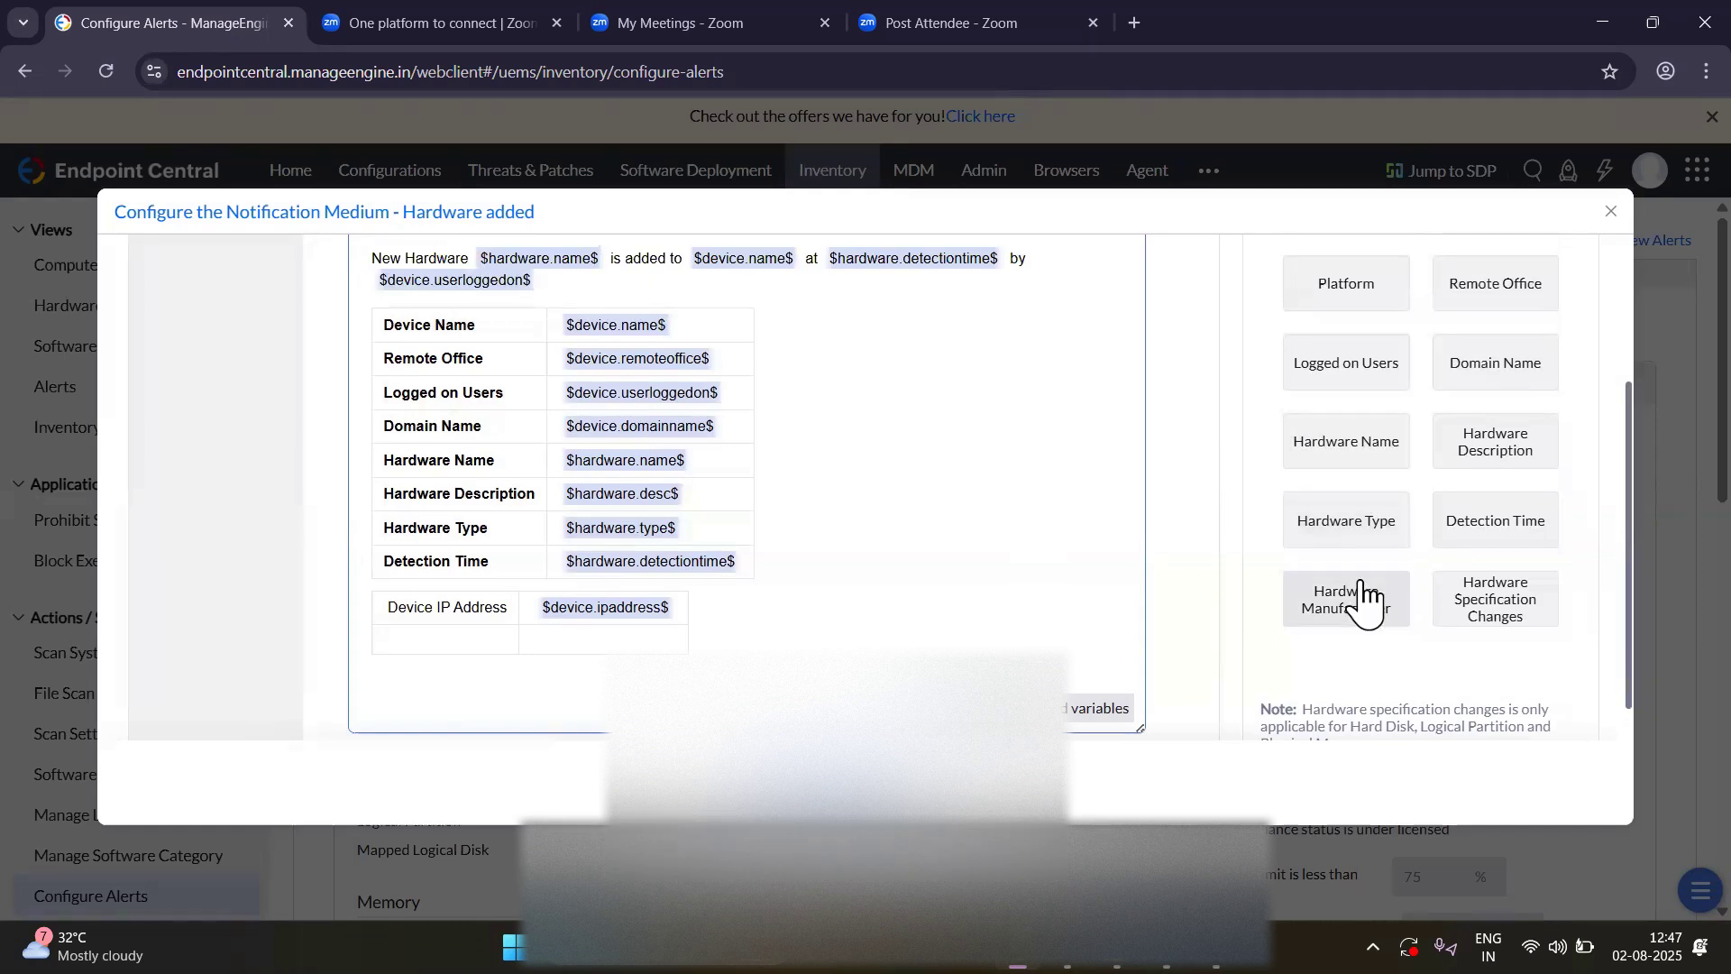
scroll(1366, 599, "down", 1)
scroll(1366, 600, "up", 6)
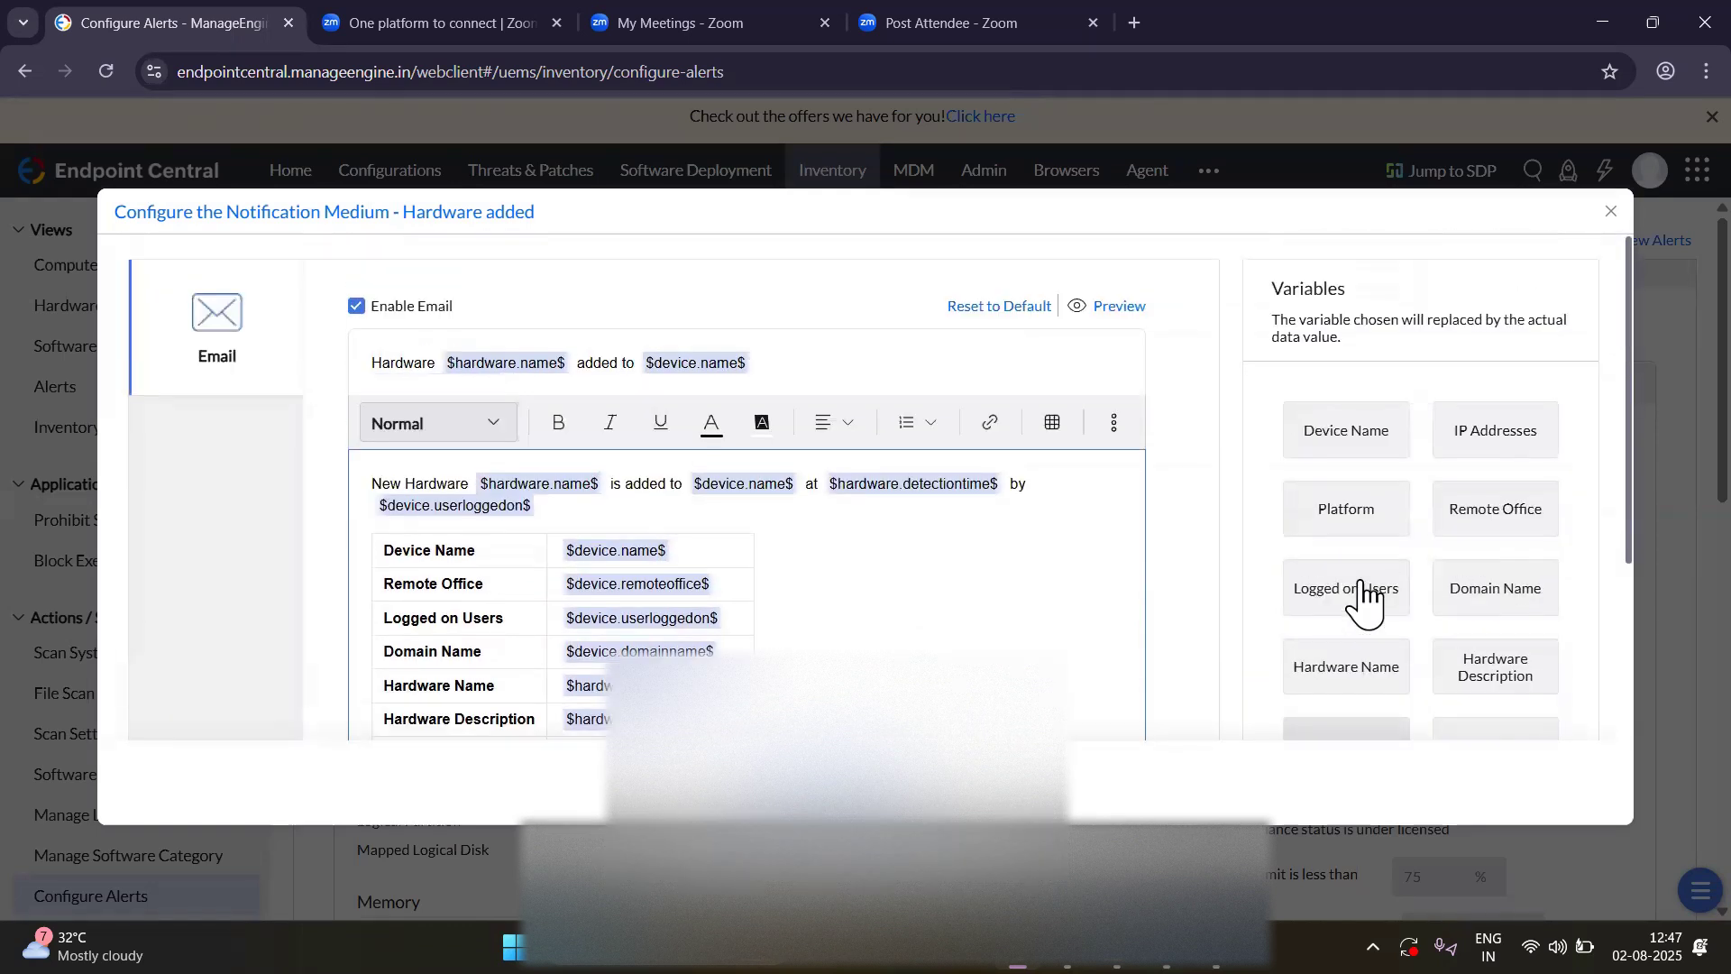
scroll(1366, 600, "down", 3)
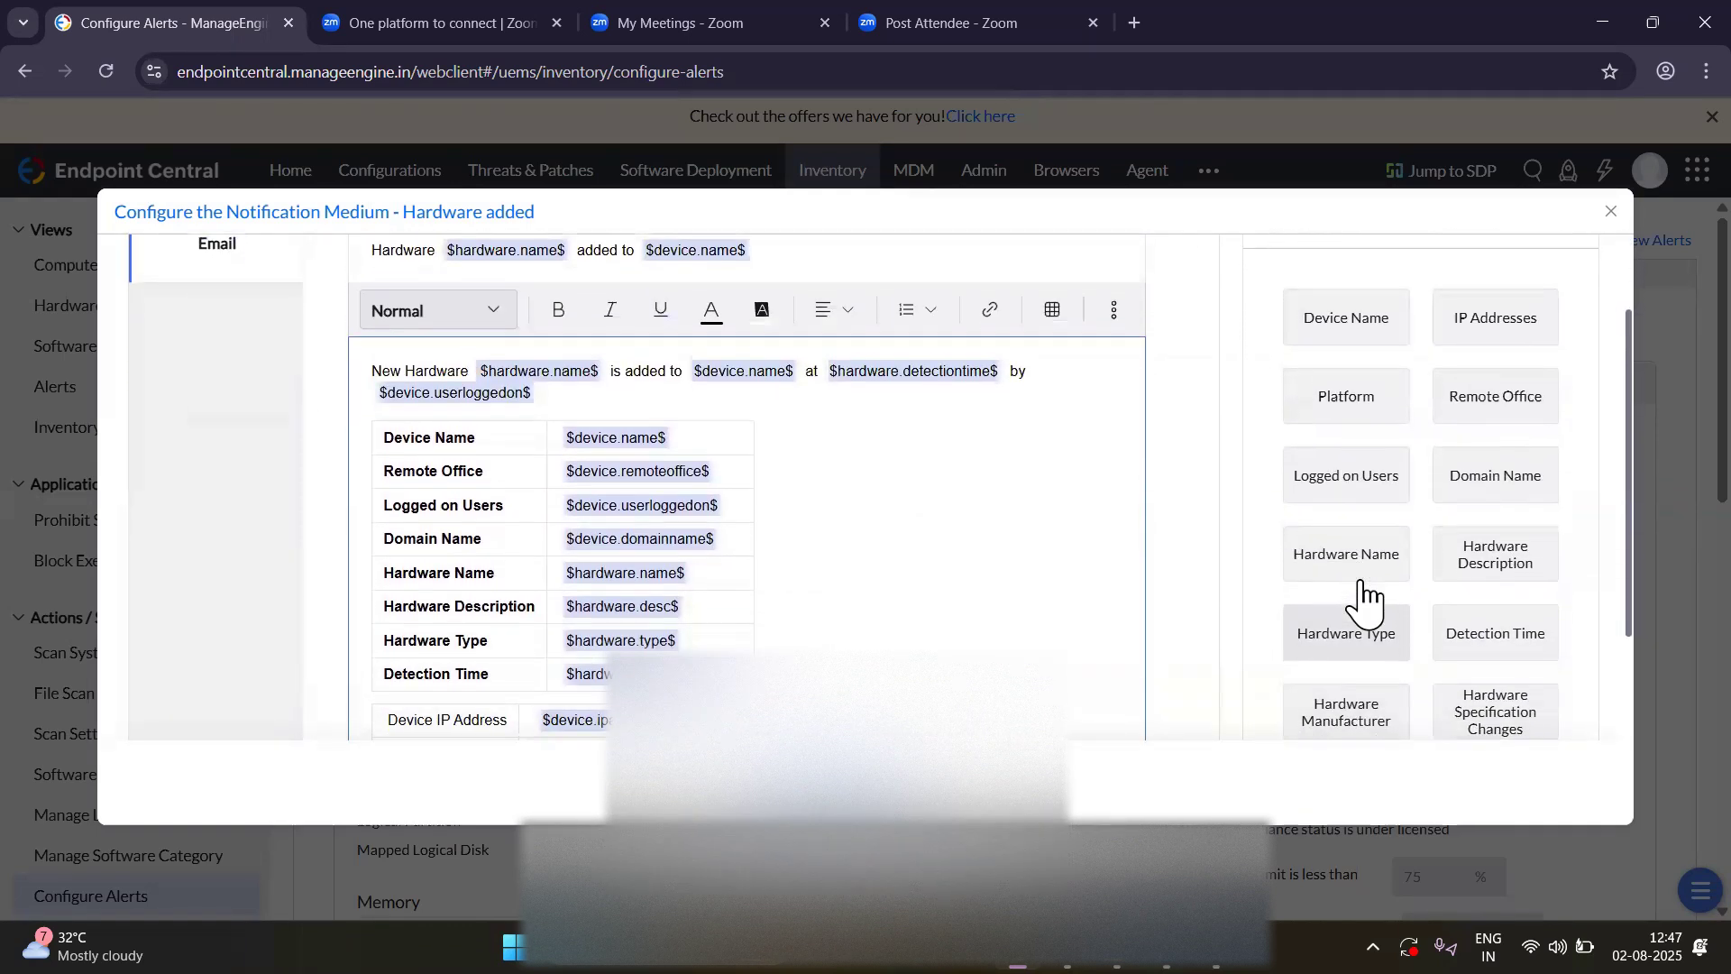
scroll(1366, 599, "down", 2)
scroll(1366, 600, "up", 2)
scroll(1366, 599, "down", 2)
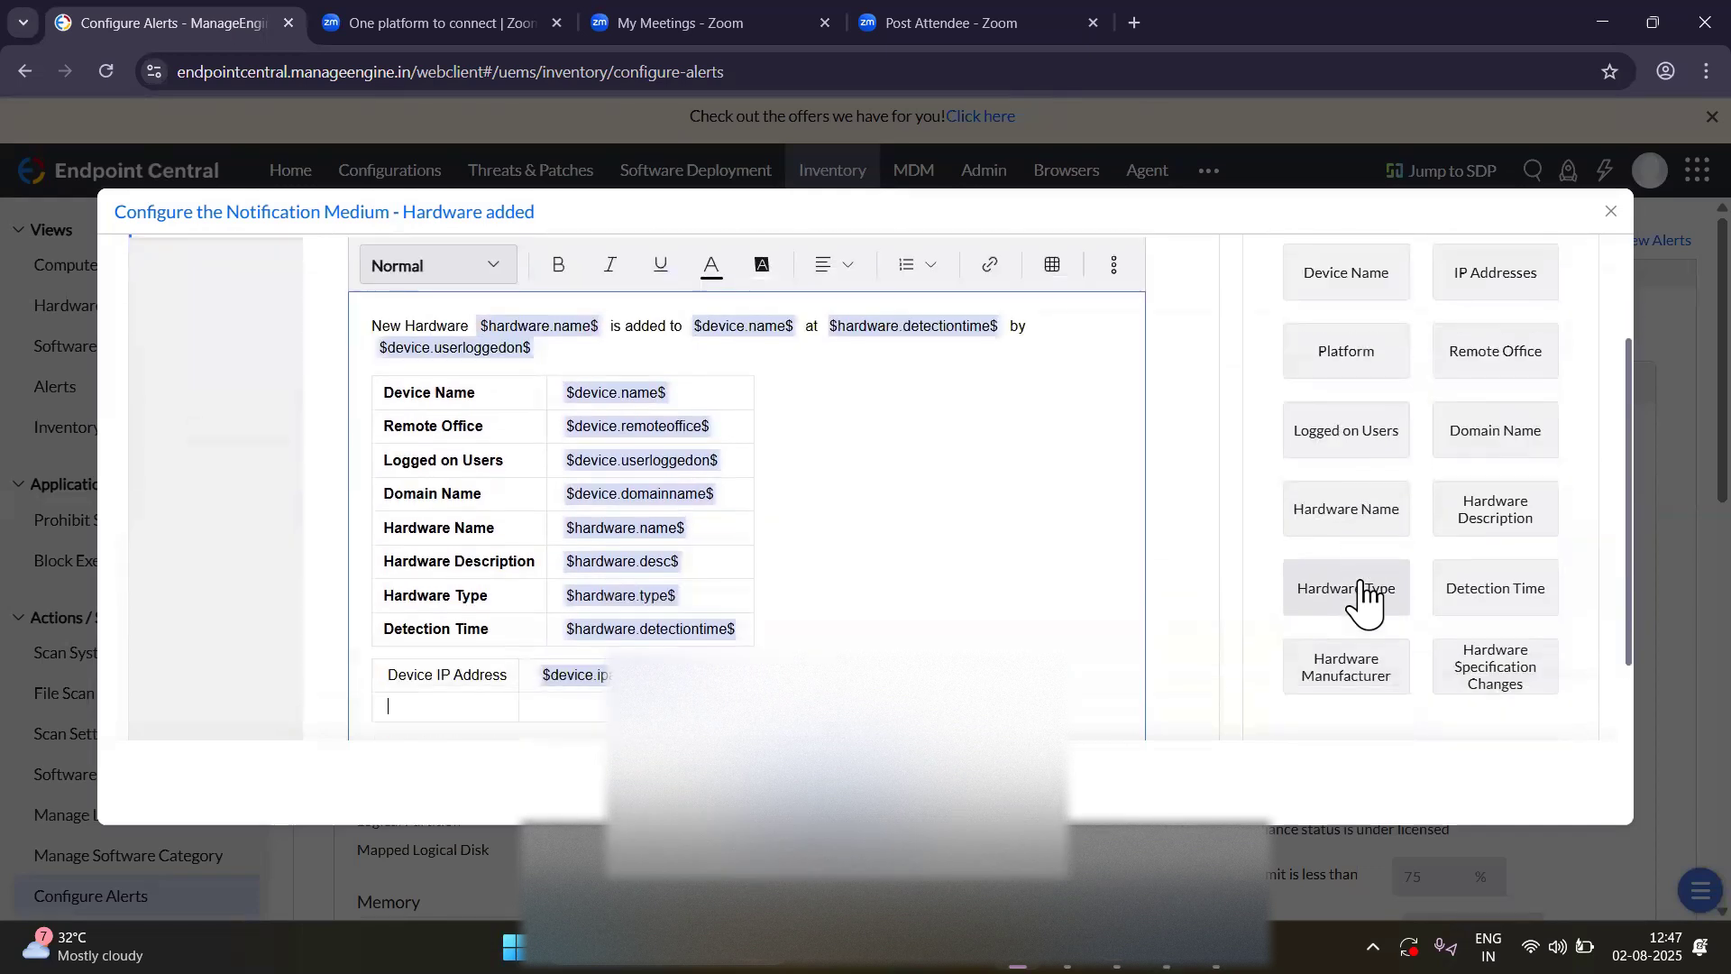
scroll(1366, 599, "up", 1)
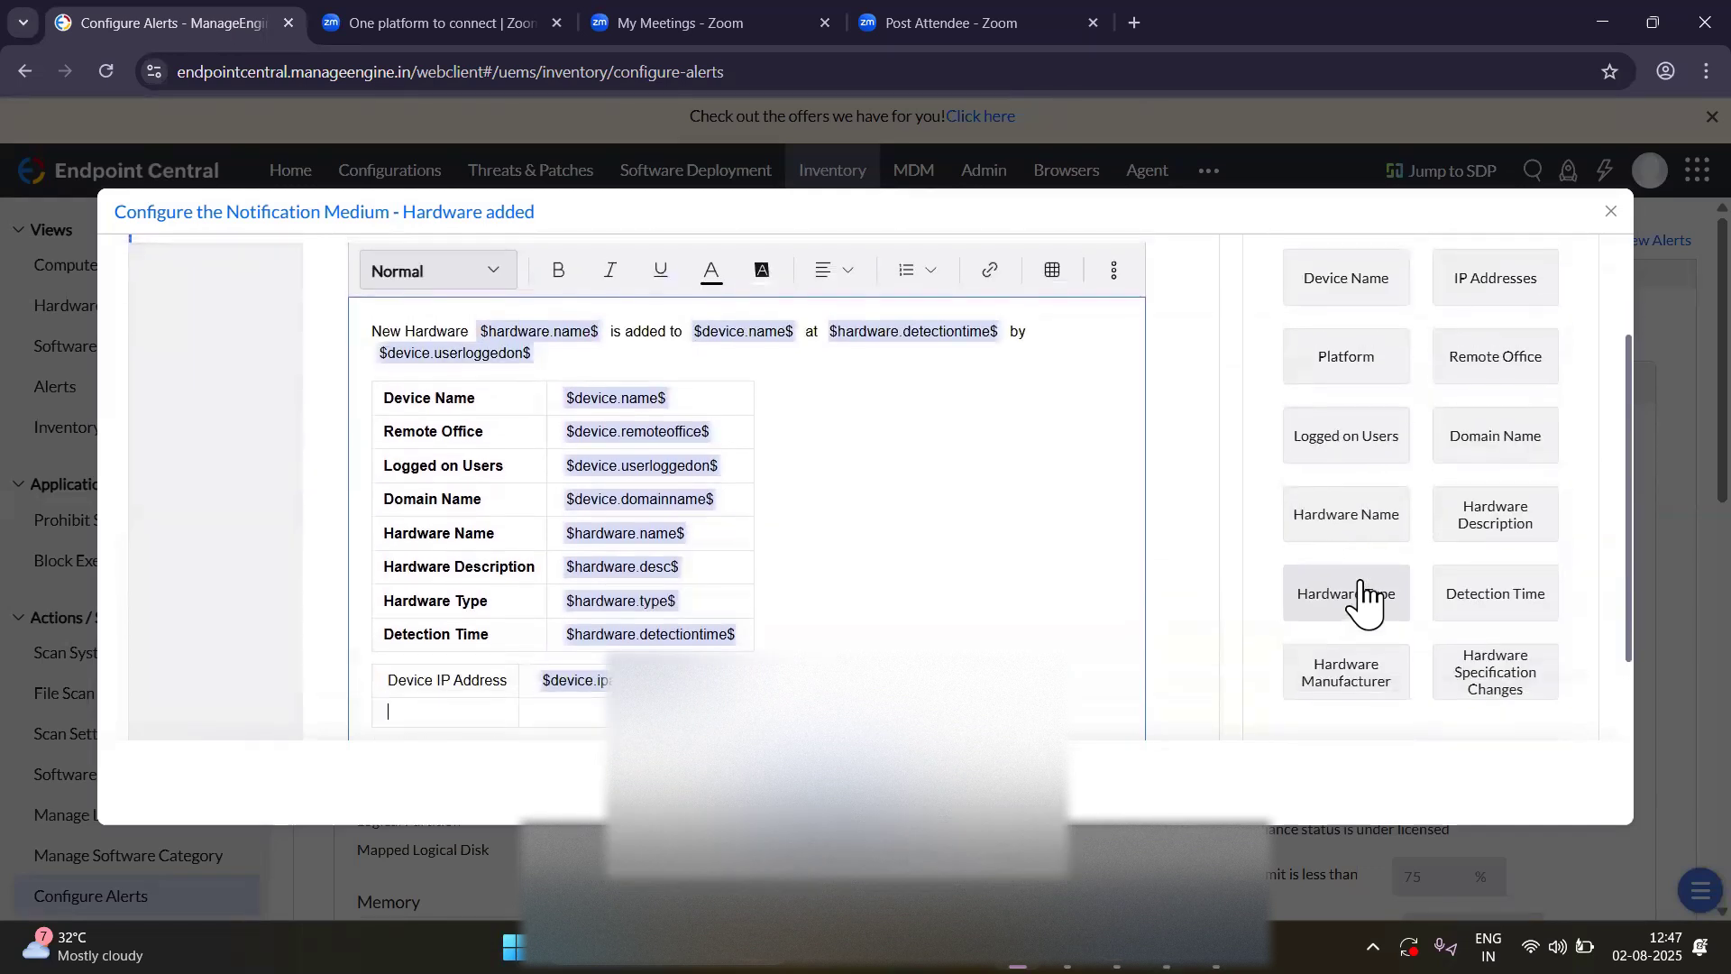
scroll(1365, 600, "down", 1)
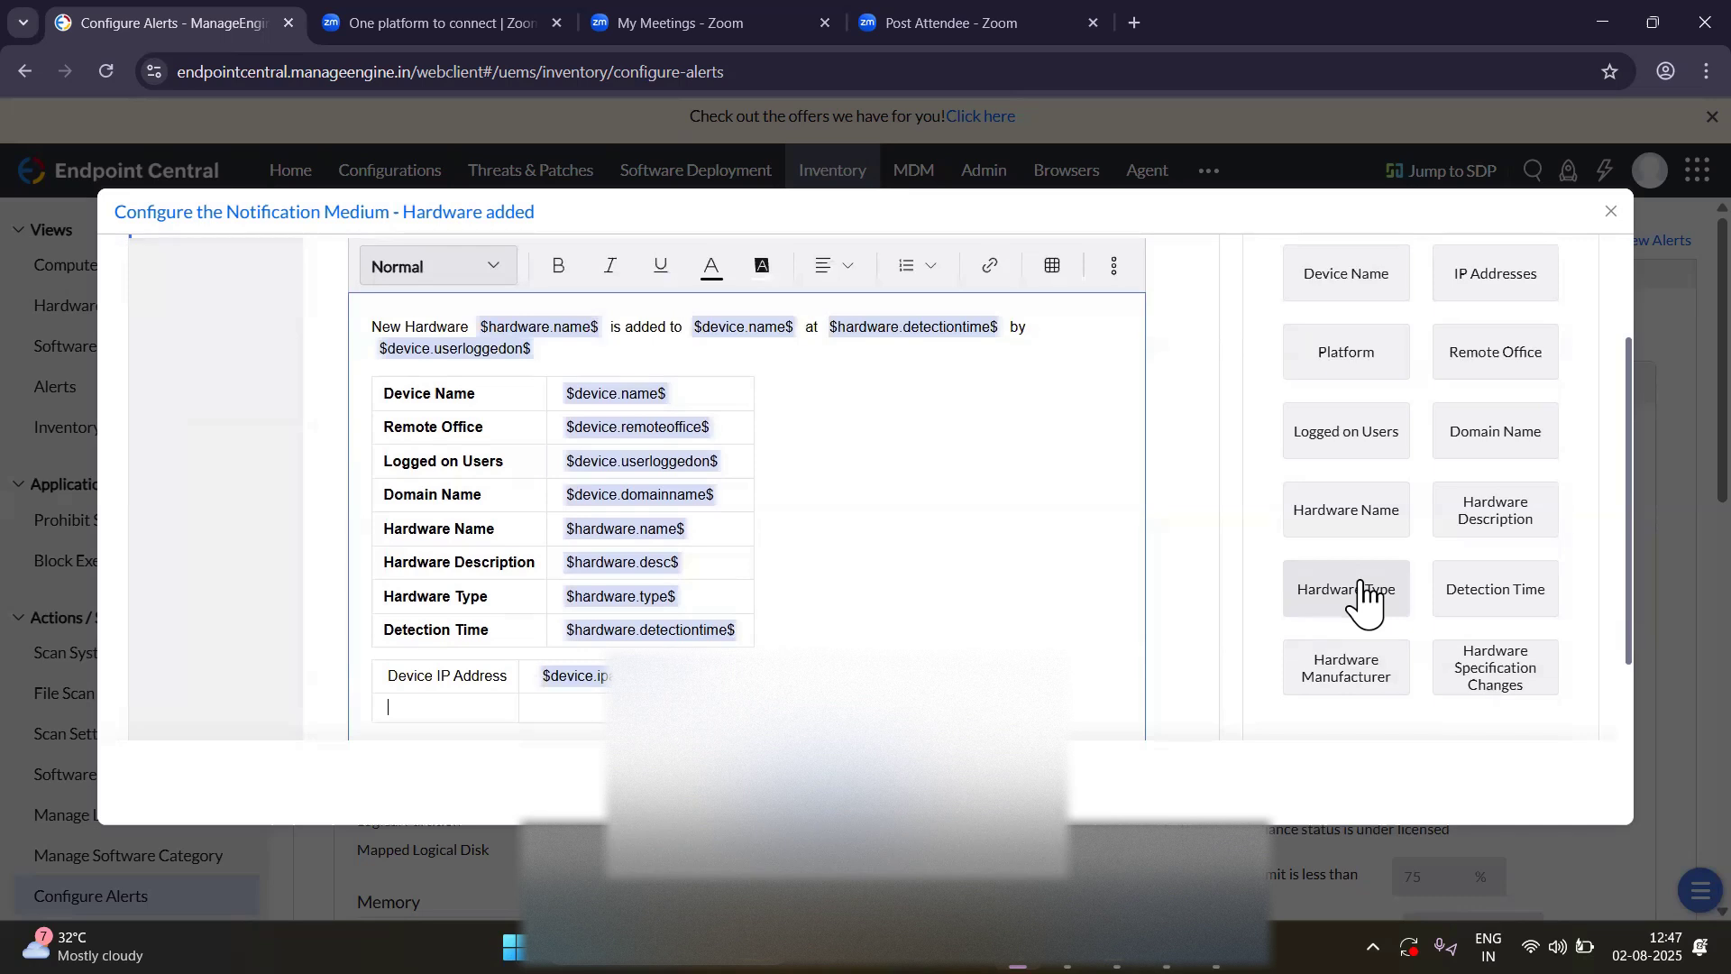
scroll(1365, 600, "down", 2)
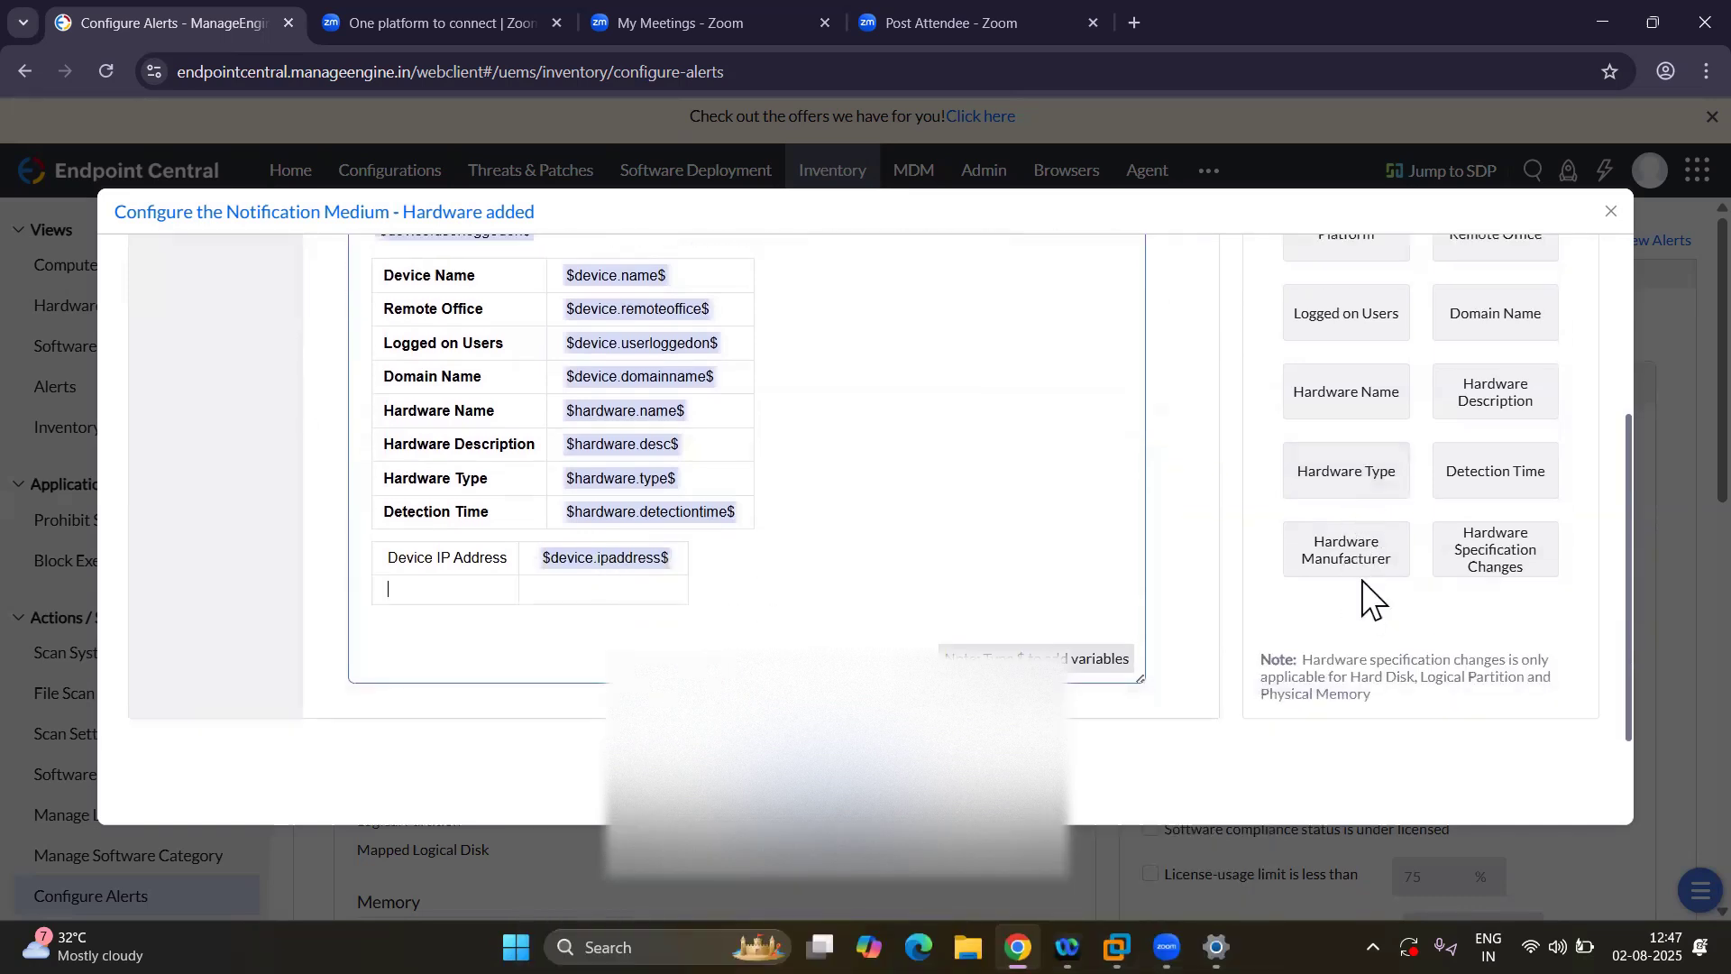
scroll(1366, 599, "up", 2)
scroll(1366, 599, "up", 1)
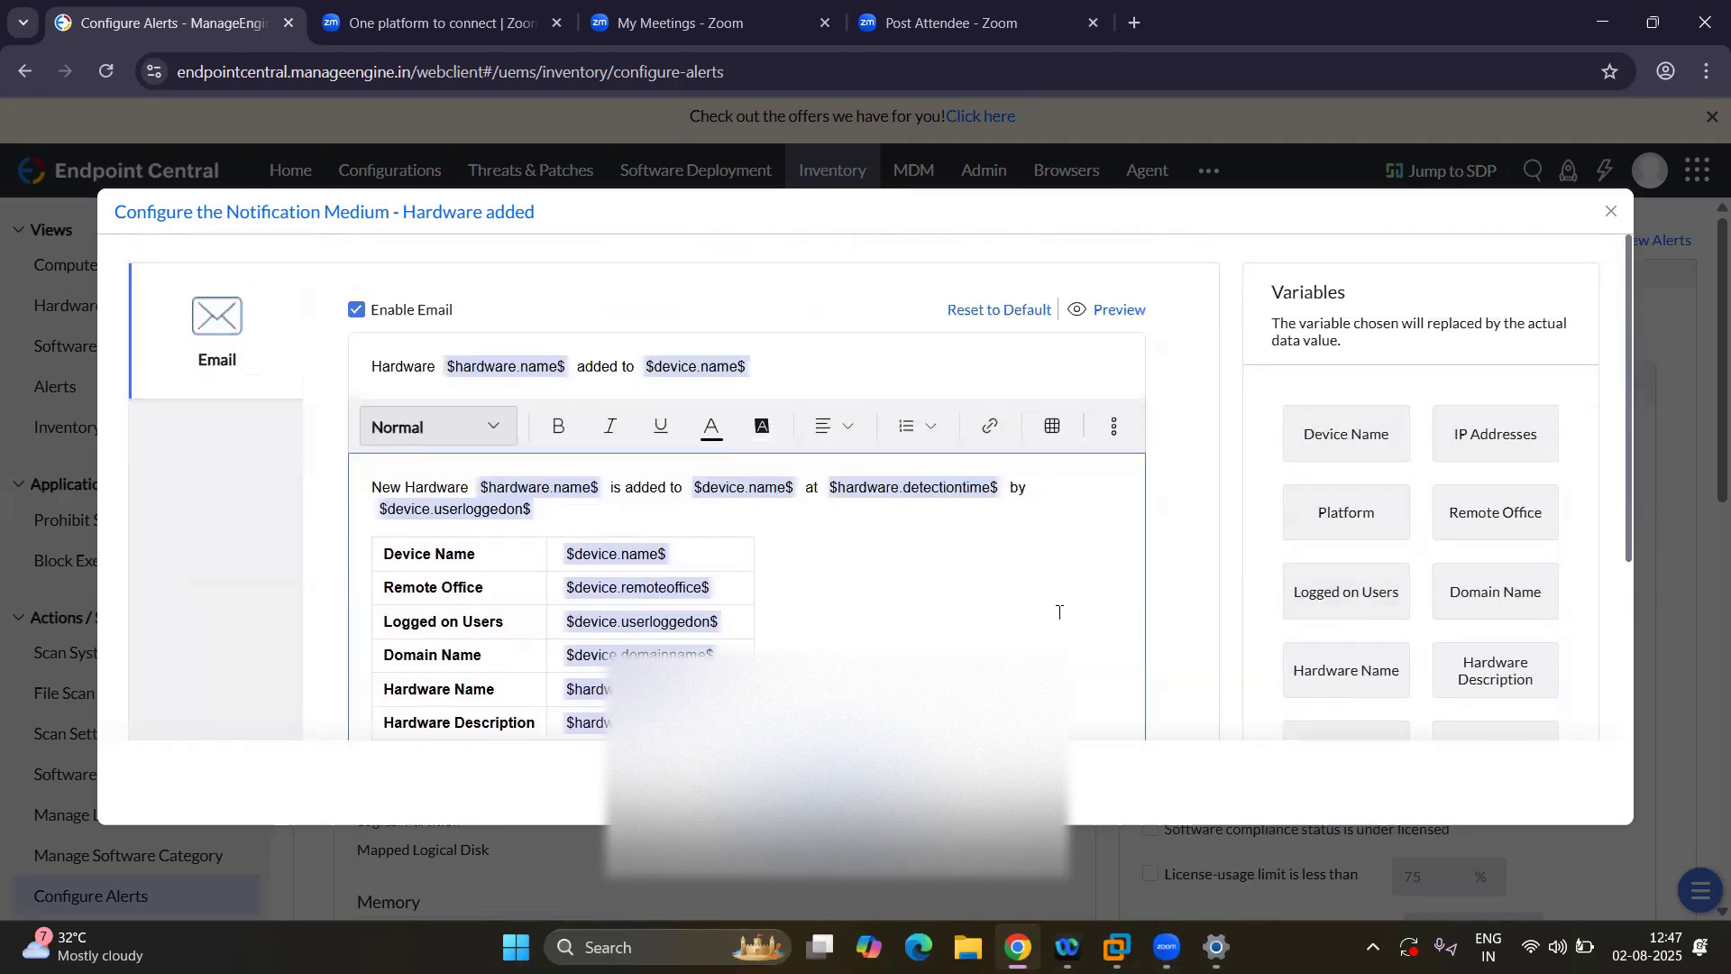
scroll(1058, 606, "down", 2)
scroll(1058, 612, "down", 1)
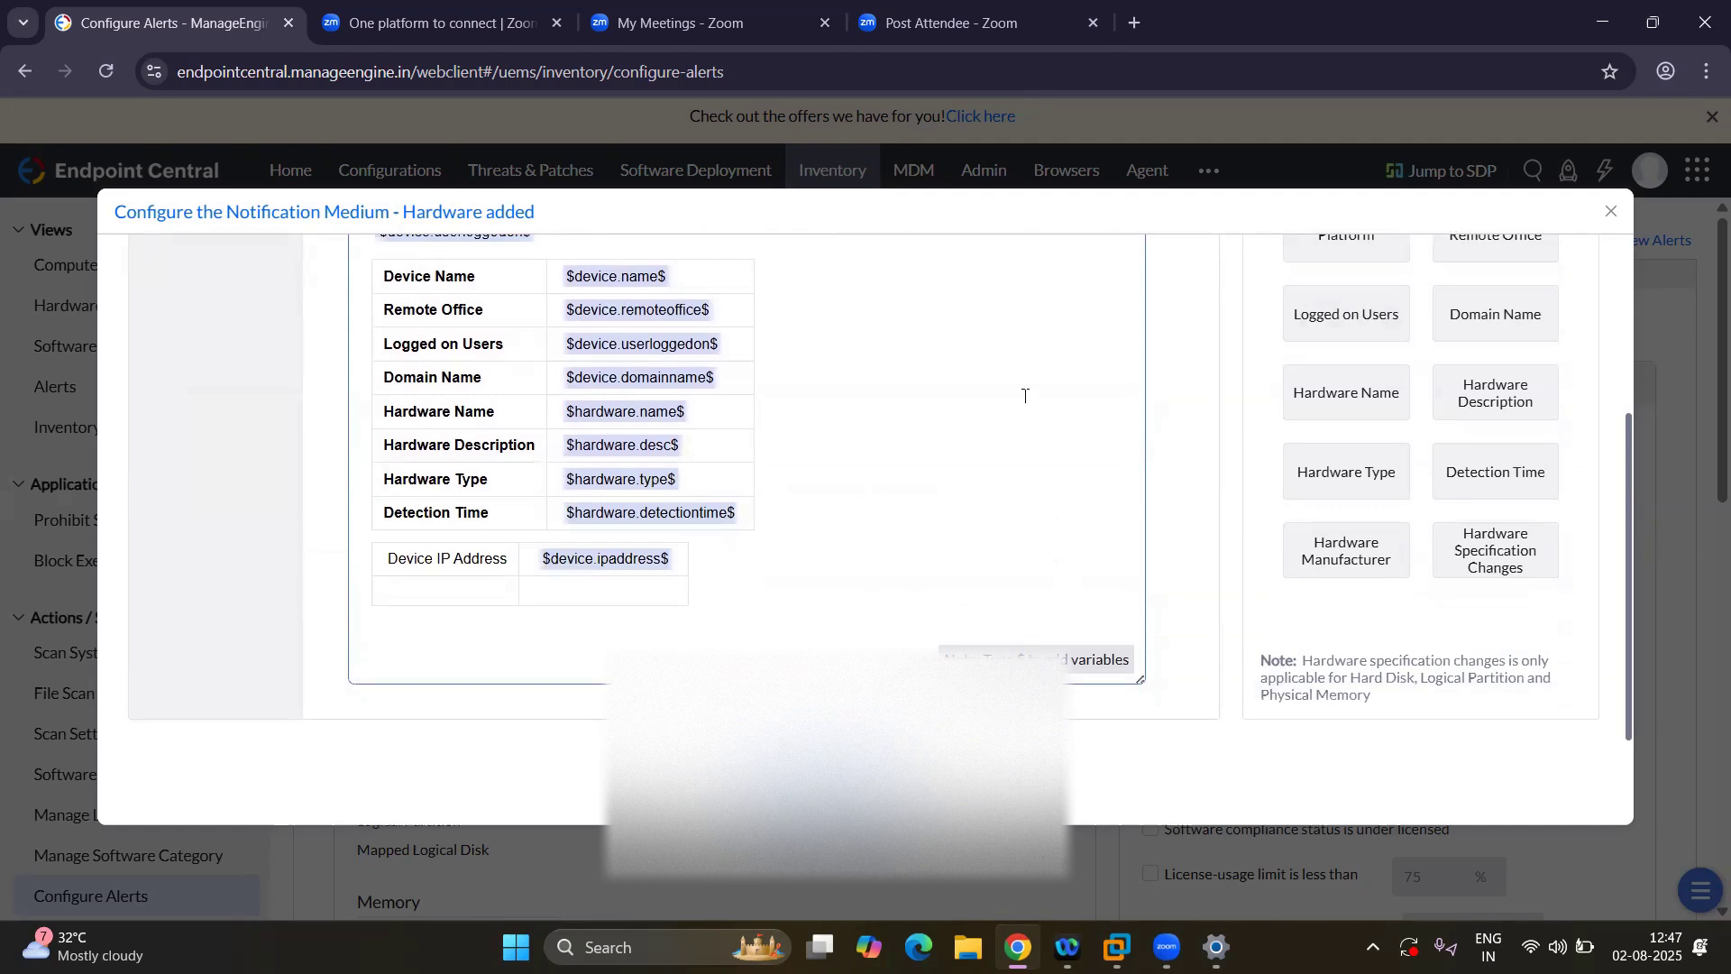
Append "and system IP sddress" followed by the IP Addresses variable to the email subject.
scroll(1025, 396, "up", 3)
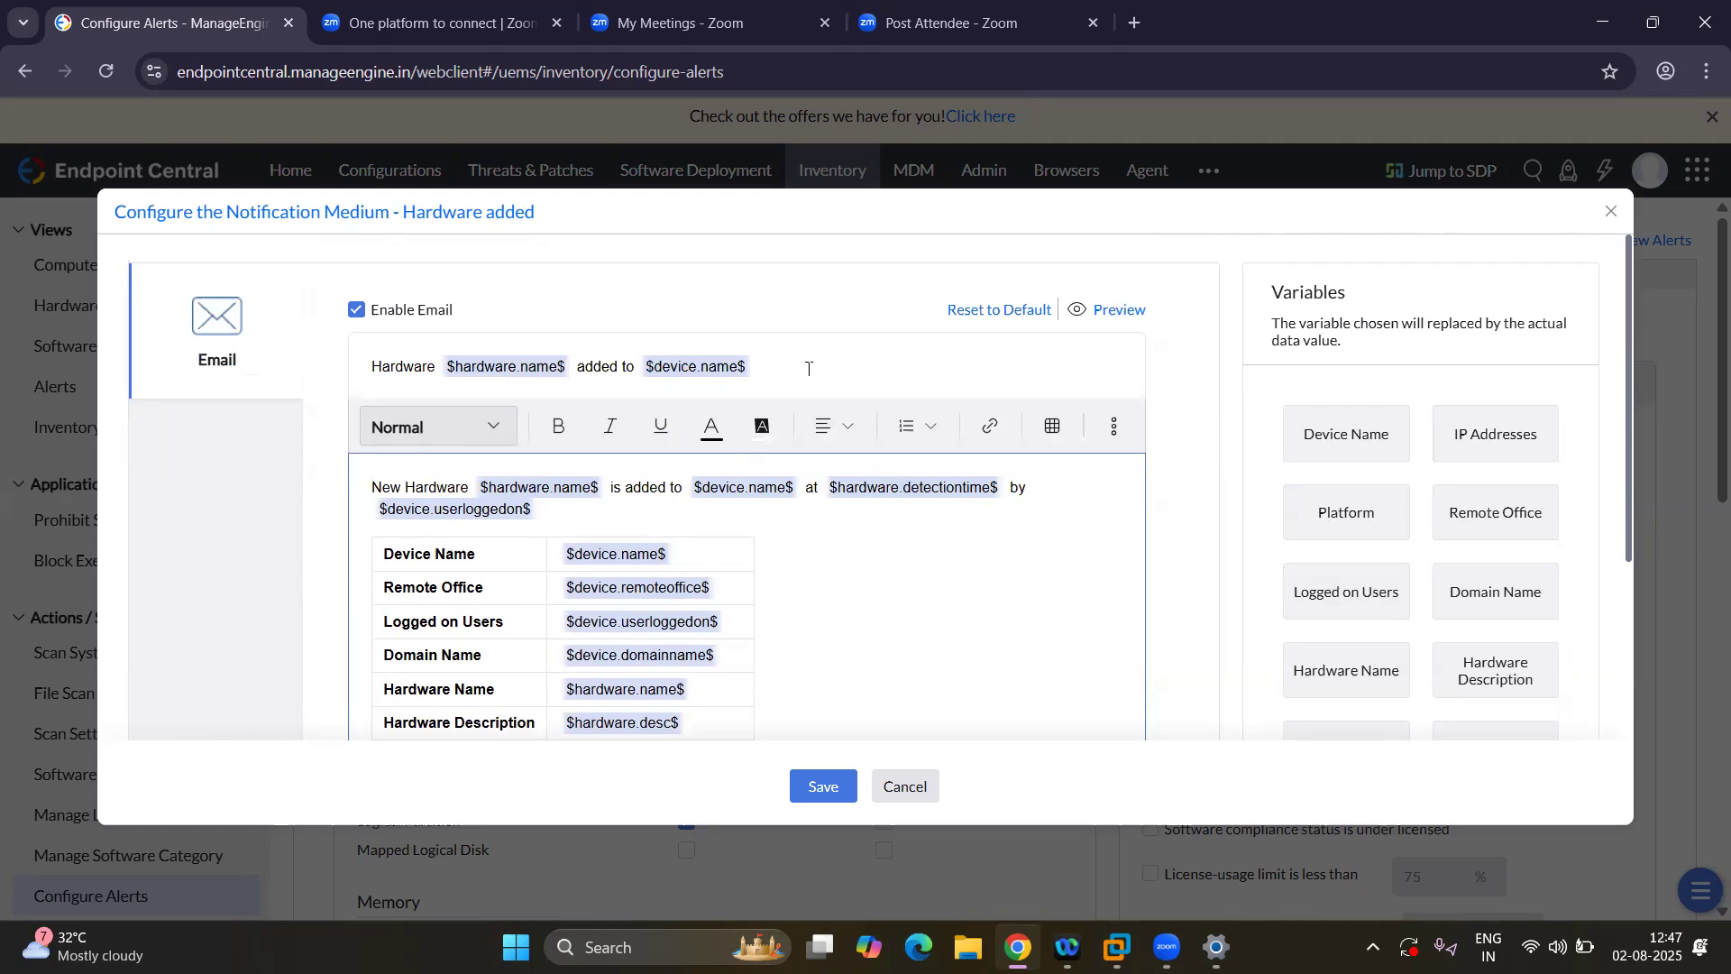
type("nd ")
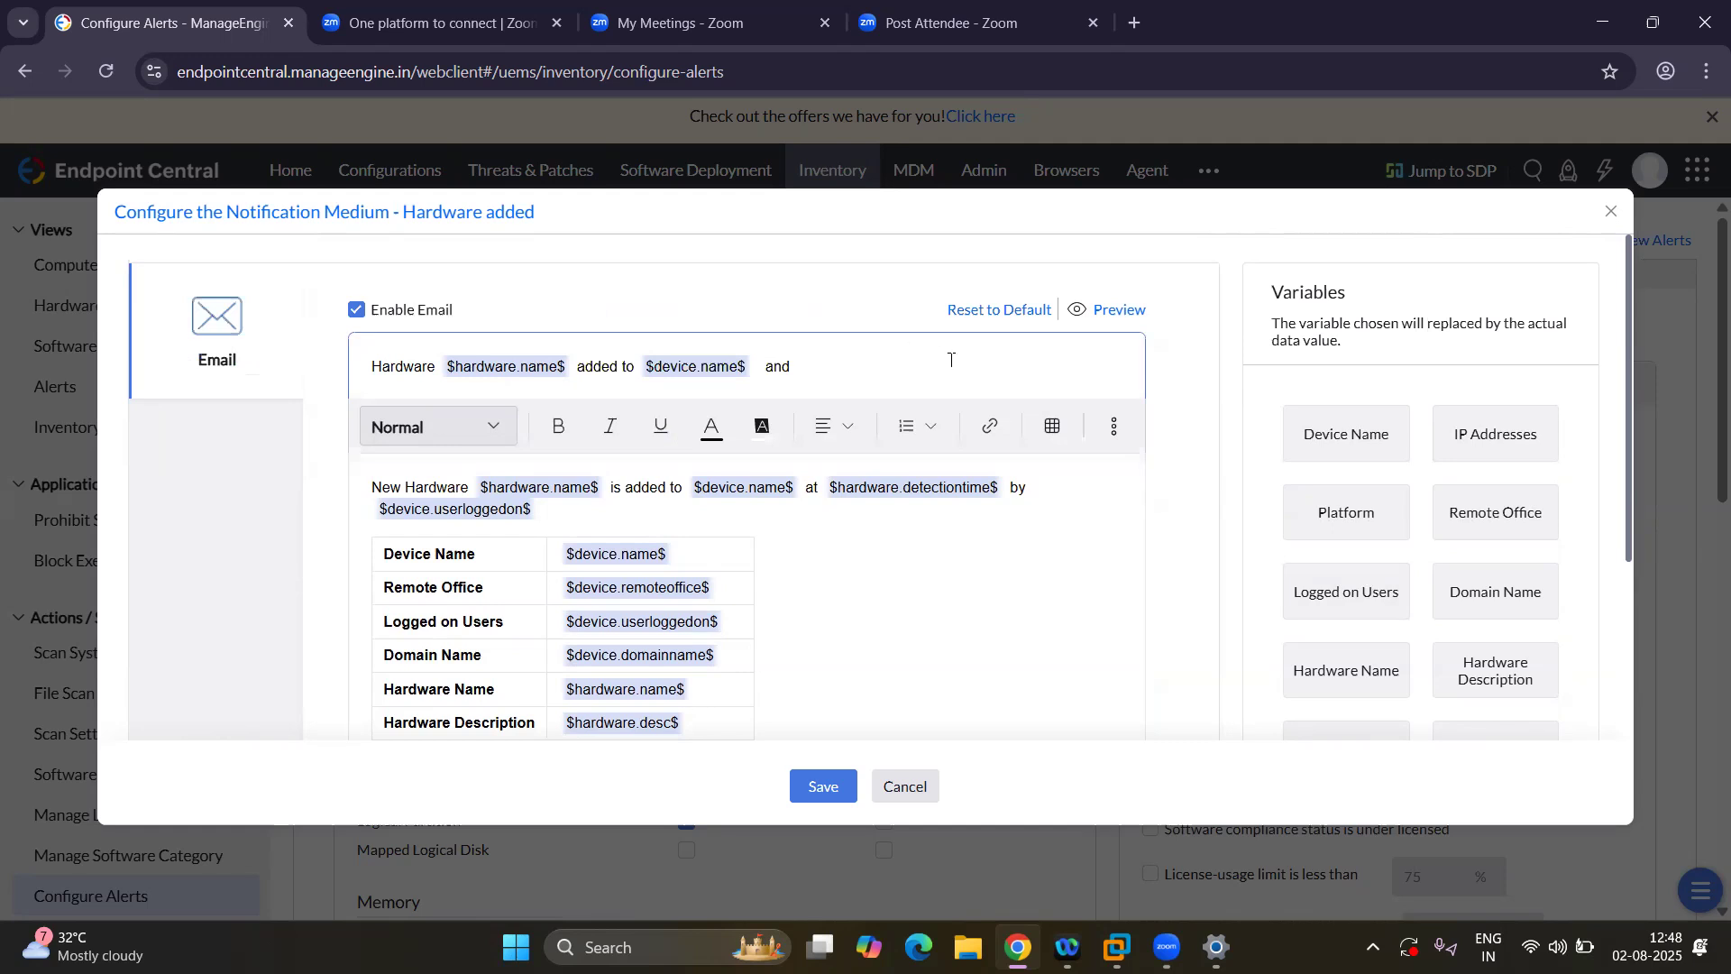
type("system IP sddresss")
left_click(1469, 441)
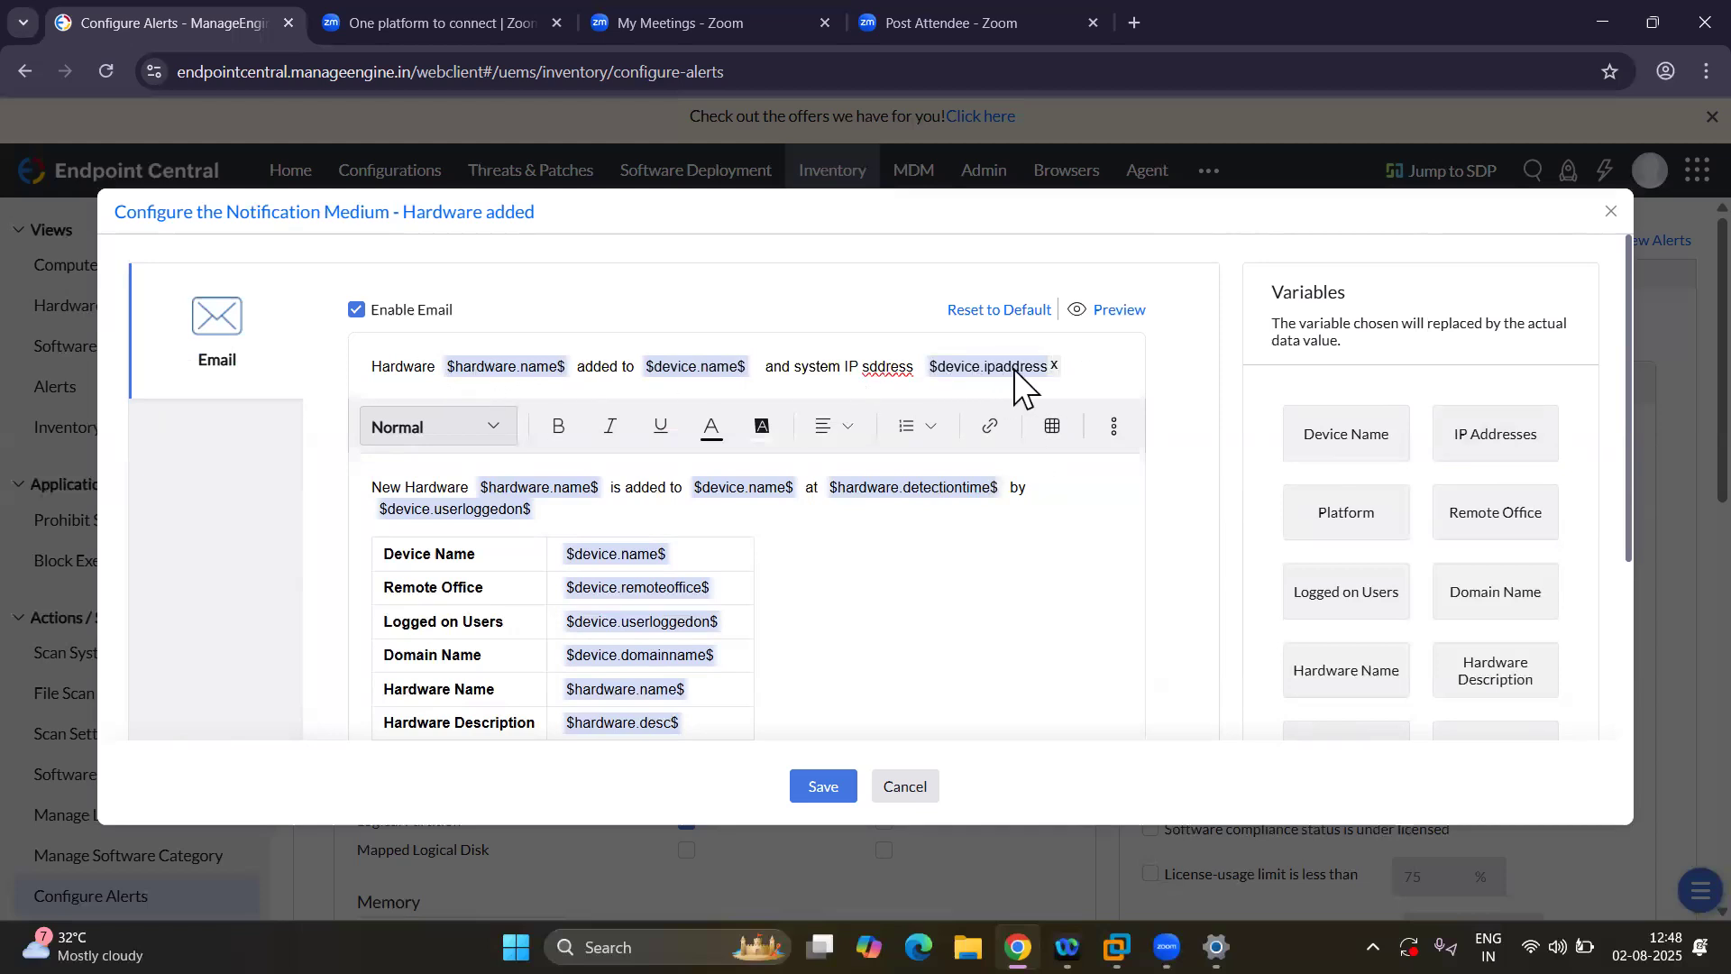
Preview the hardware-added email to check the IP address in its subject and body, and exit the preview.
scroll(1059, 471, "down", 1)
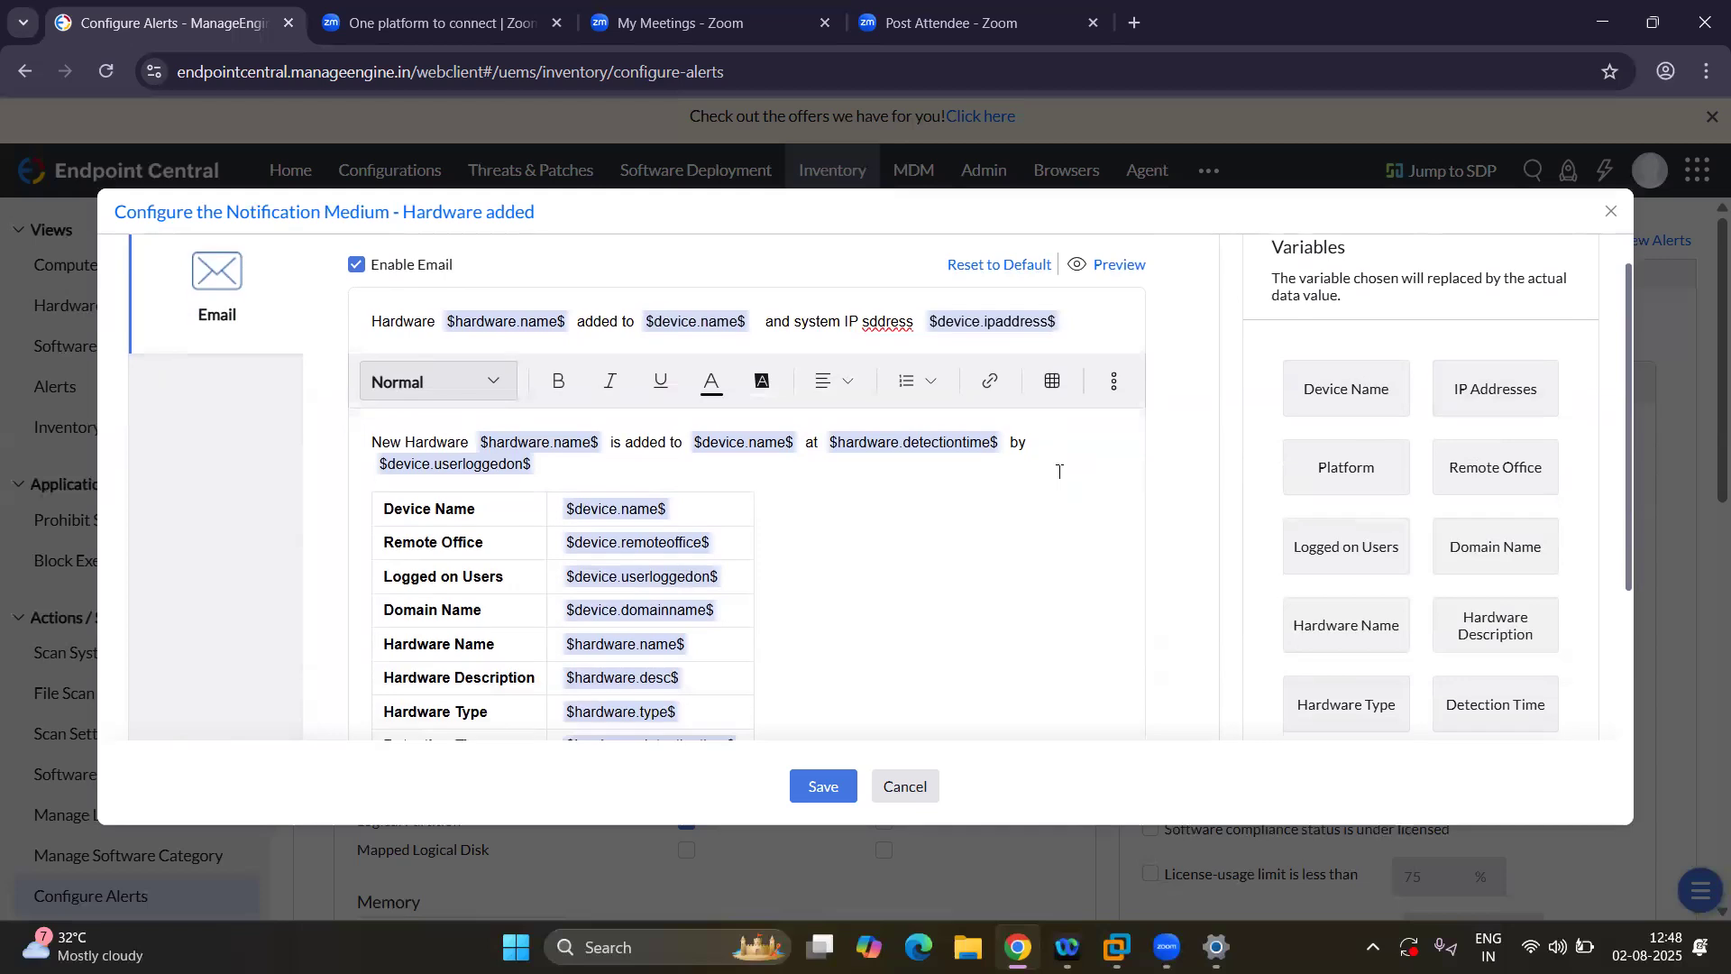
left_click(1108, 271)
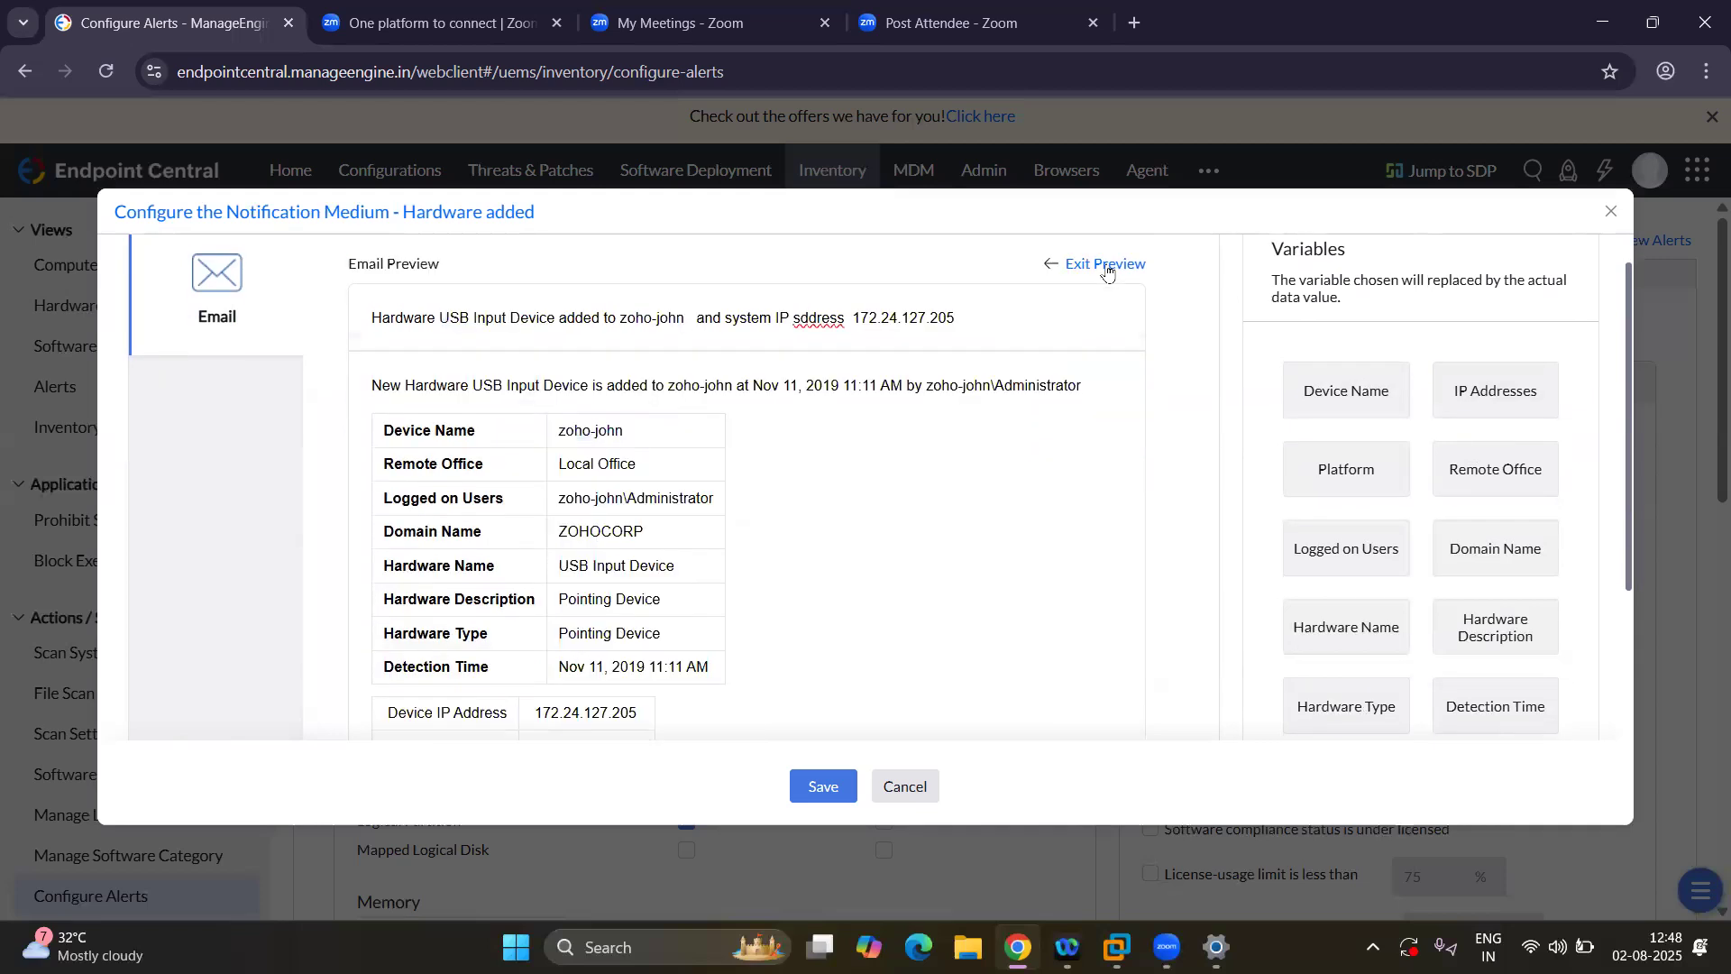
scroll(1024, 541, "down", 3)
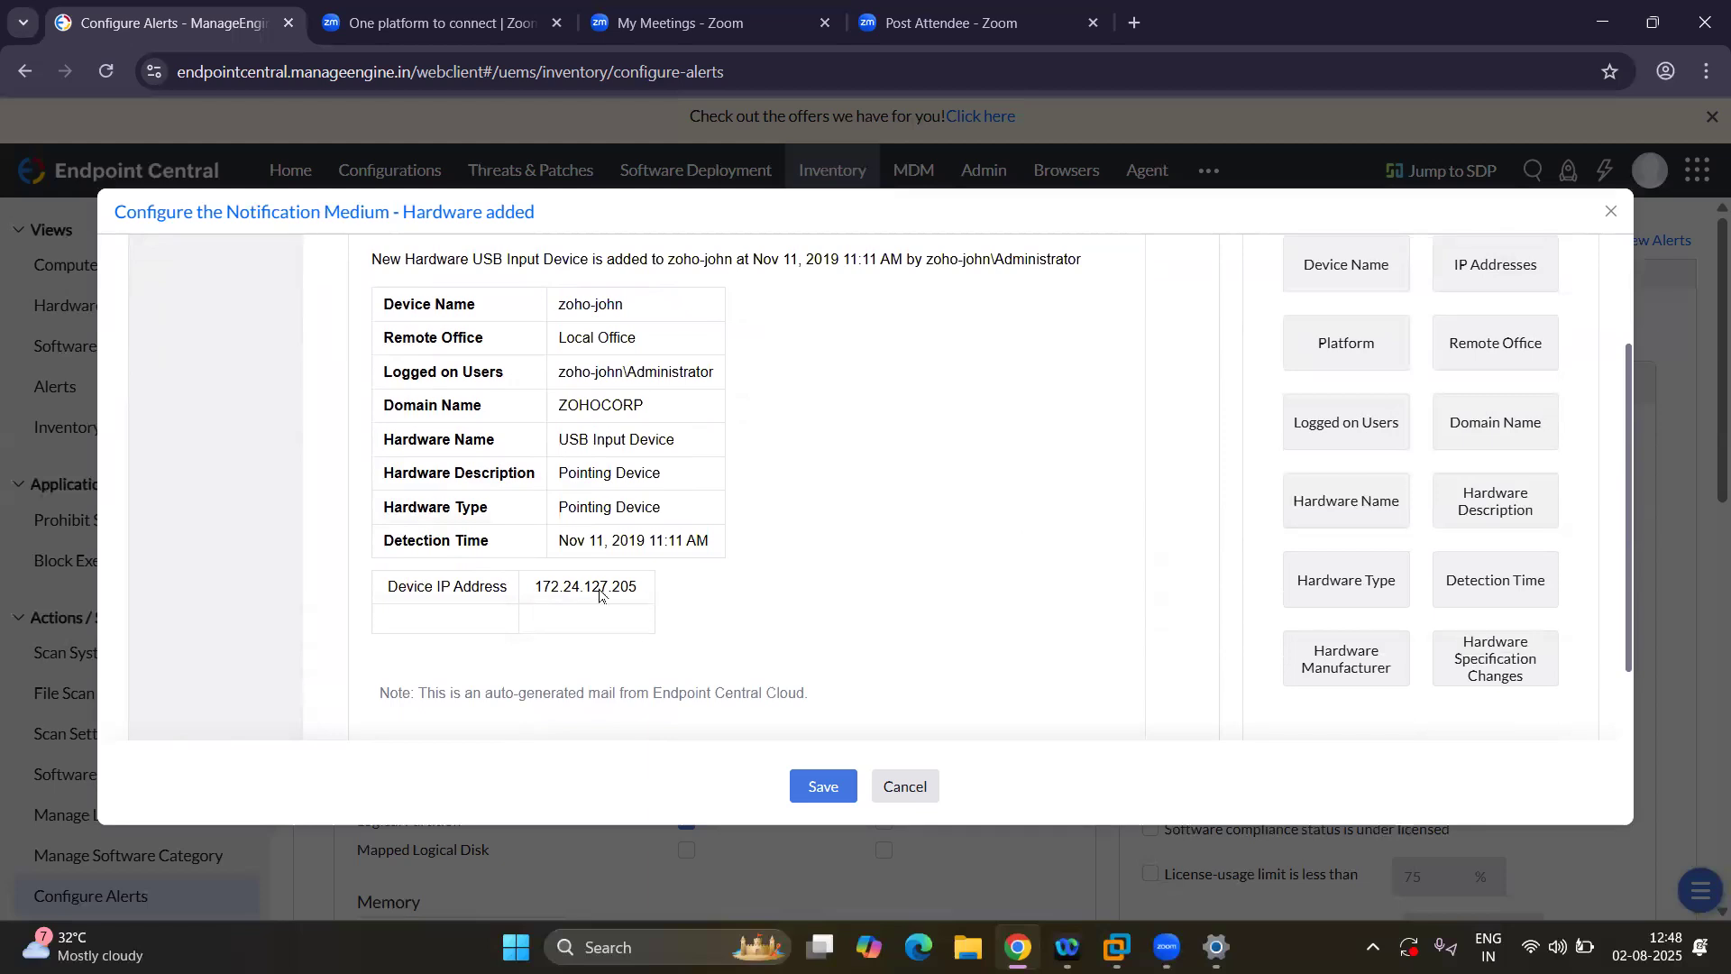
scroll(694, 523, "up", 4)
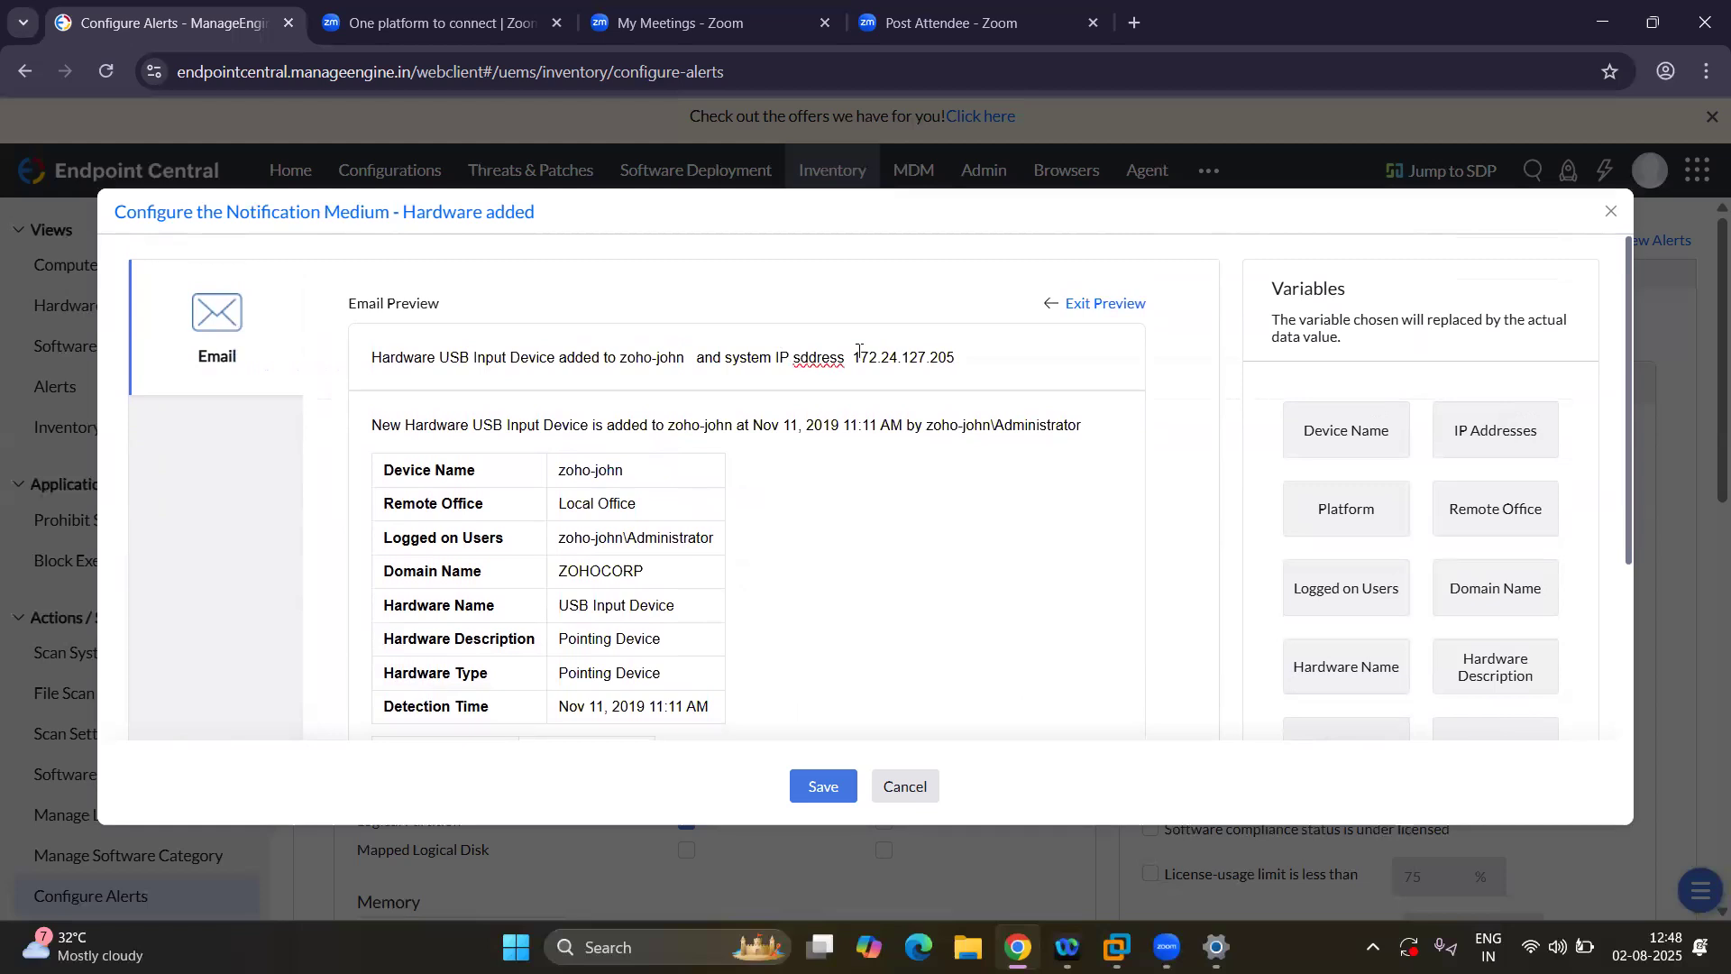
left_click(1086, 305)
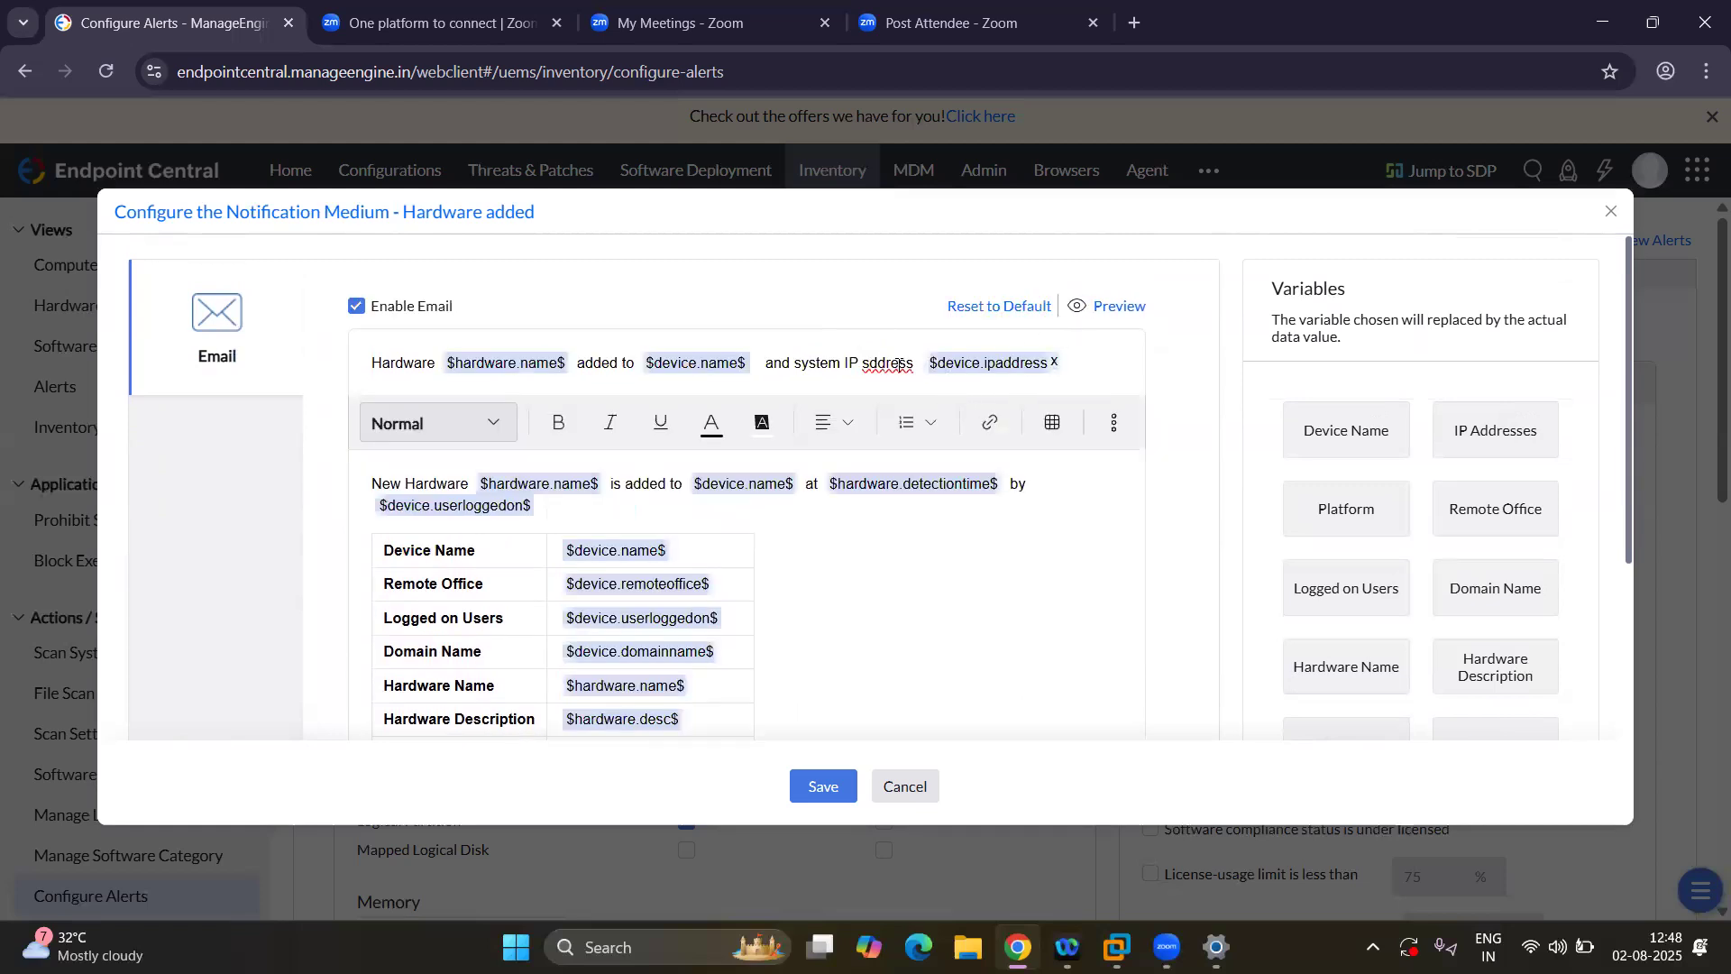
Correct "sddress" to "address" in the hardware-added email subject, check the preview and save the template.
left_click(870, 359)
key("BackSpace")
type("a")
scroll(1019, 541, "down", 1)
left_click(1116, 300)
scroll(989, 528, "down", 3)
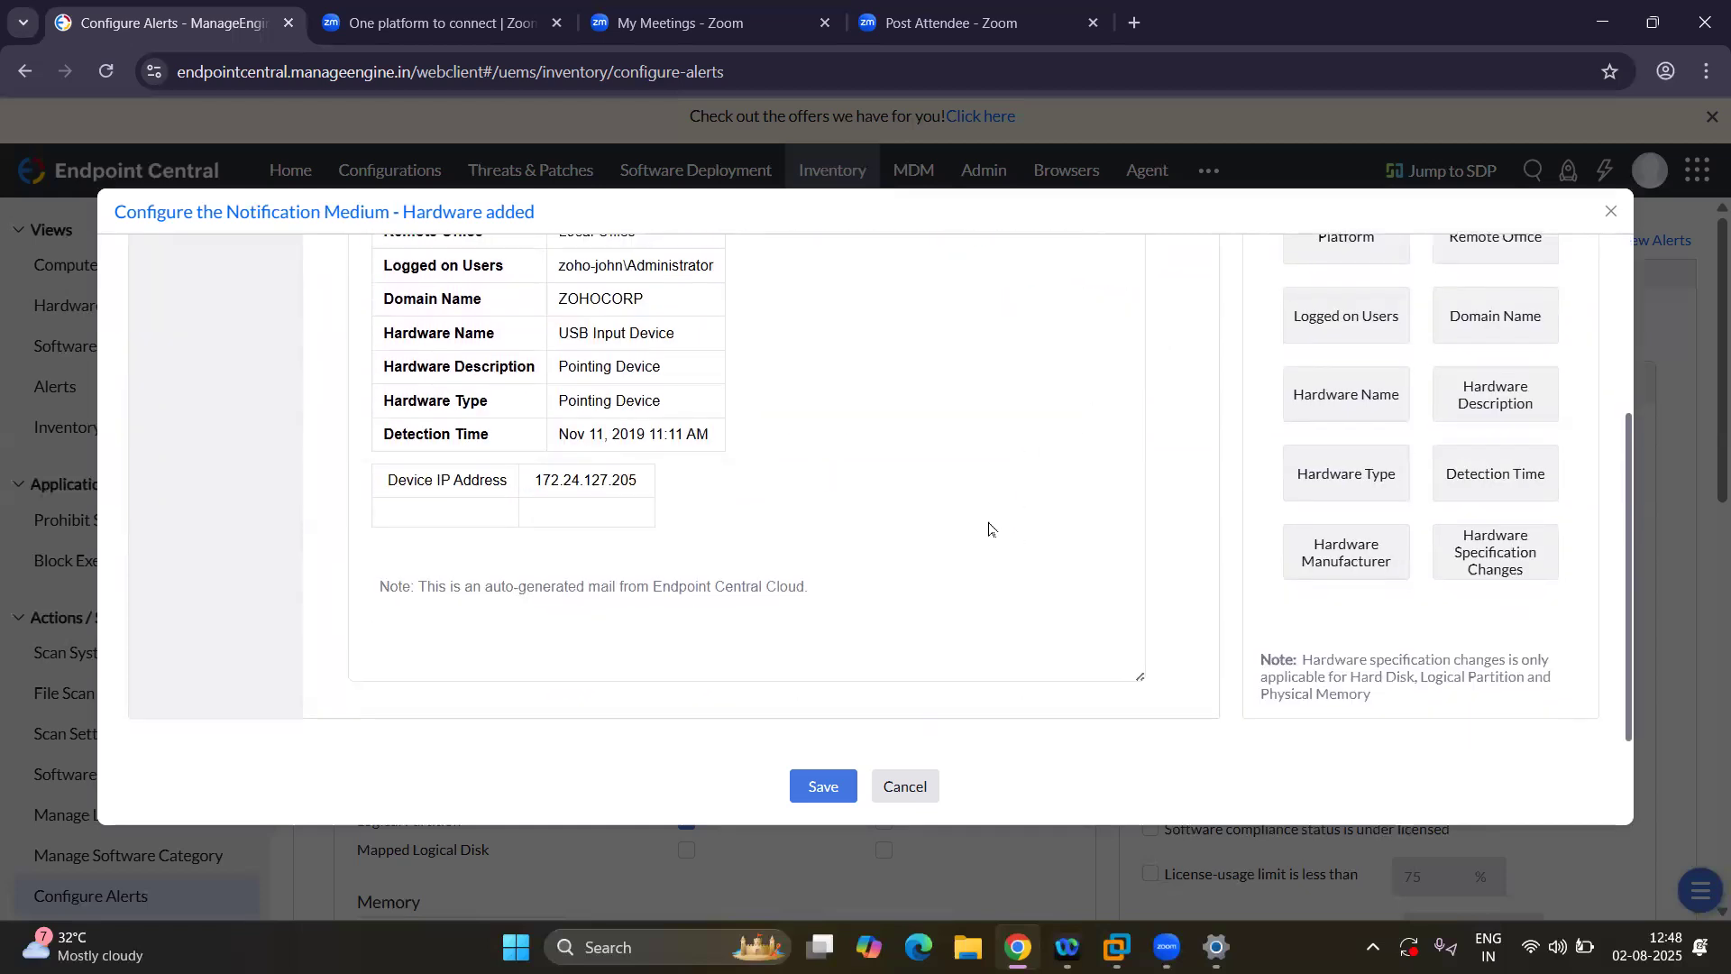
left_click(825, 784)
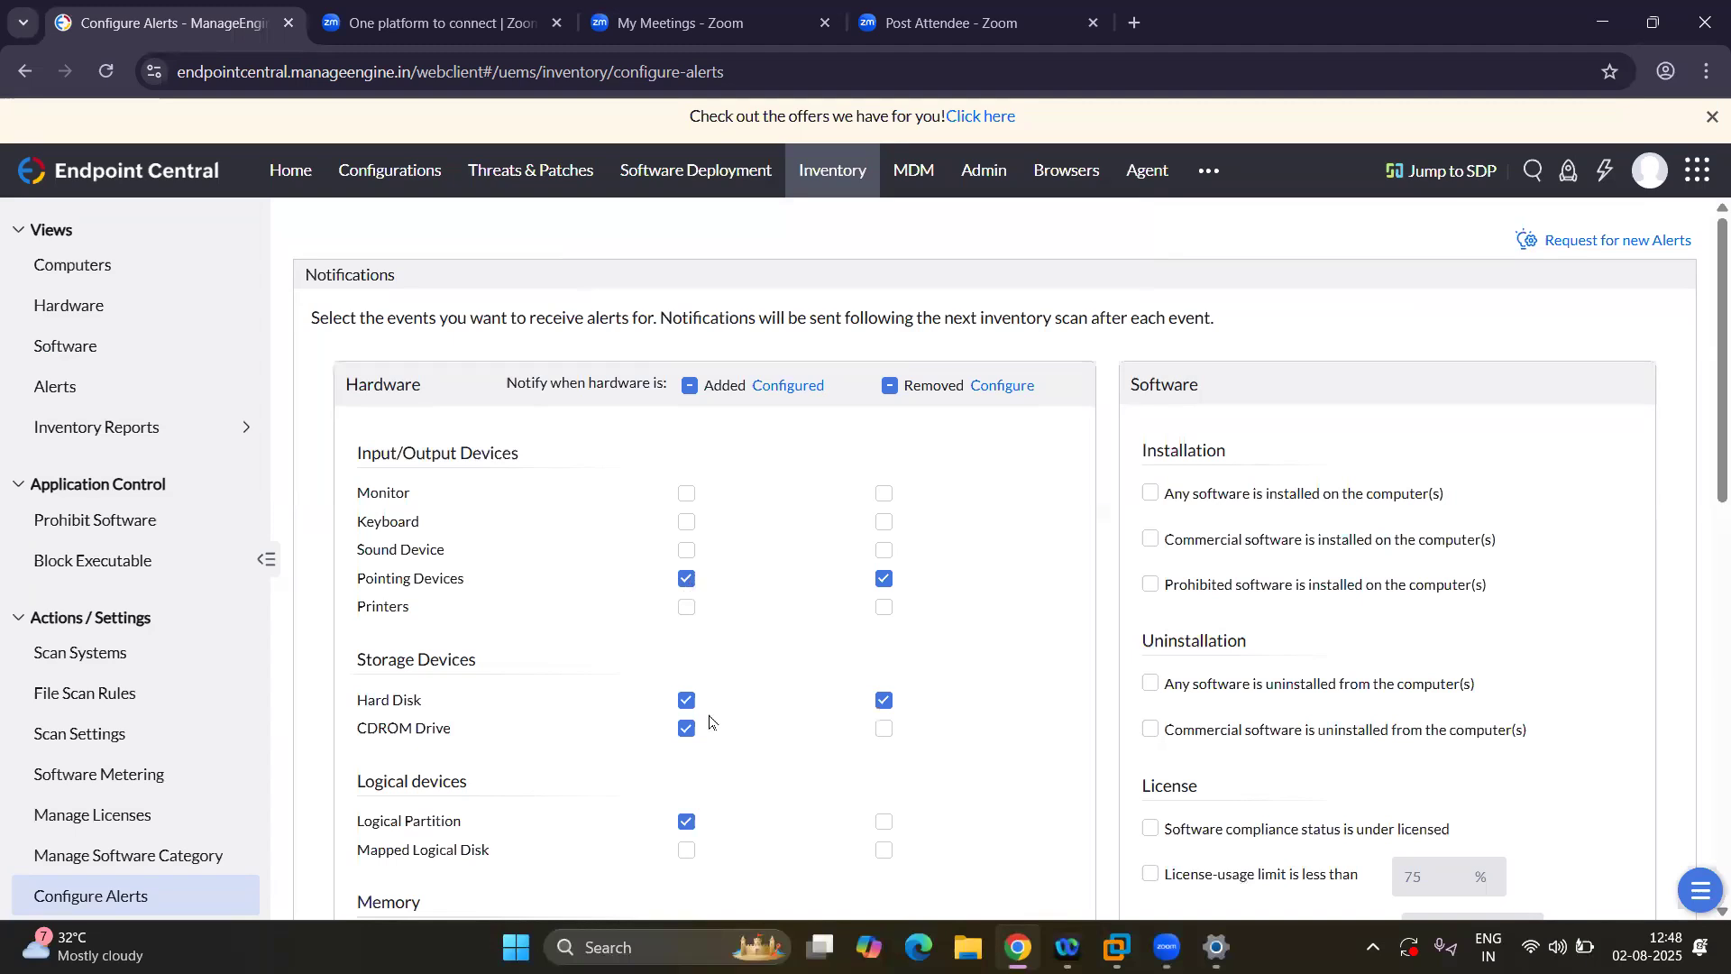
Open the notification configuration for removed hardware and enable its email.
scroll(711, 725, "down", 3)
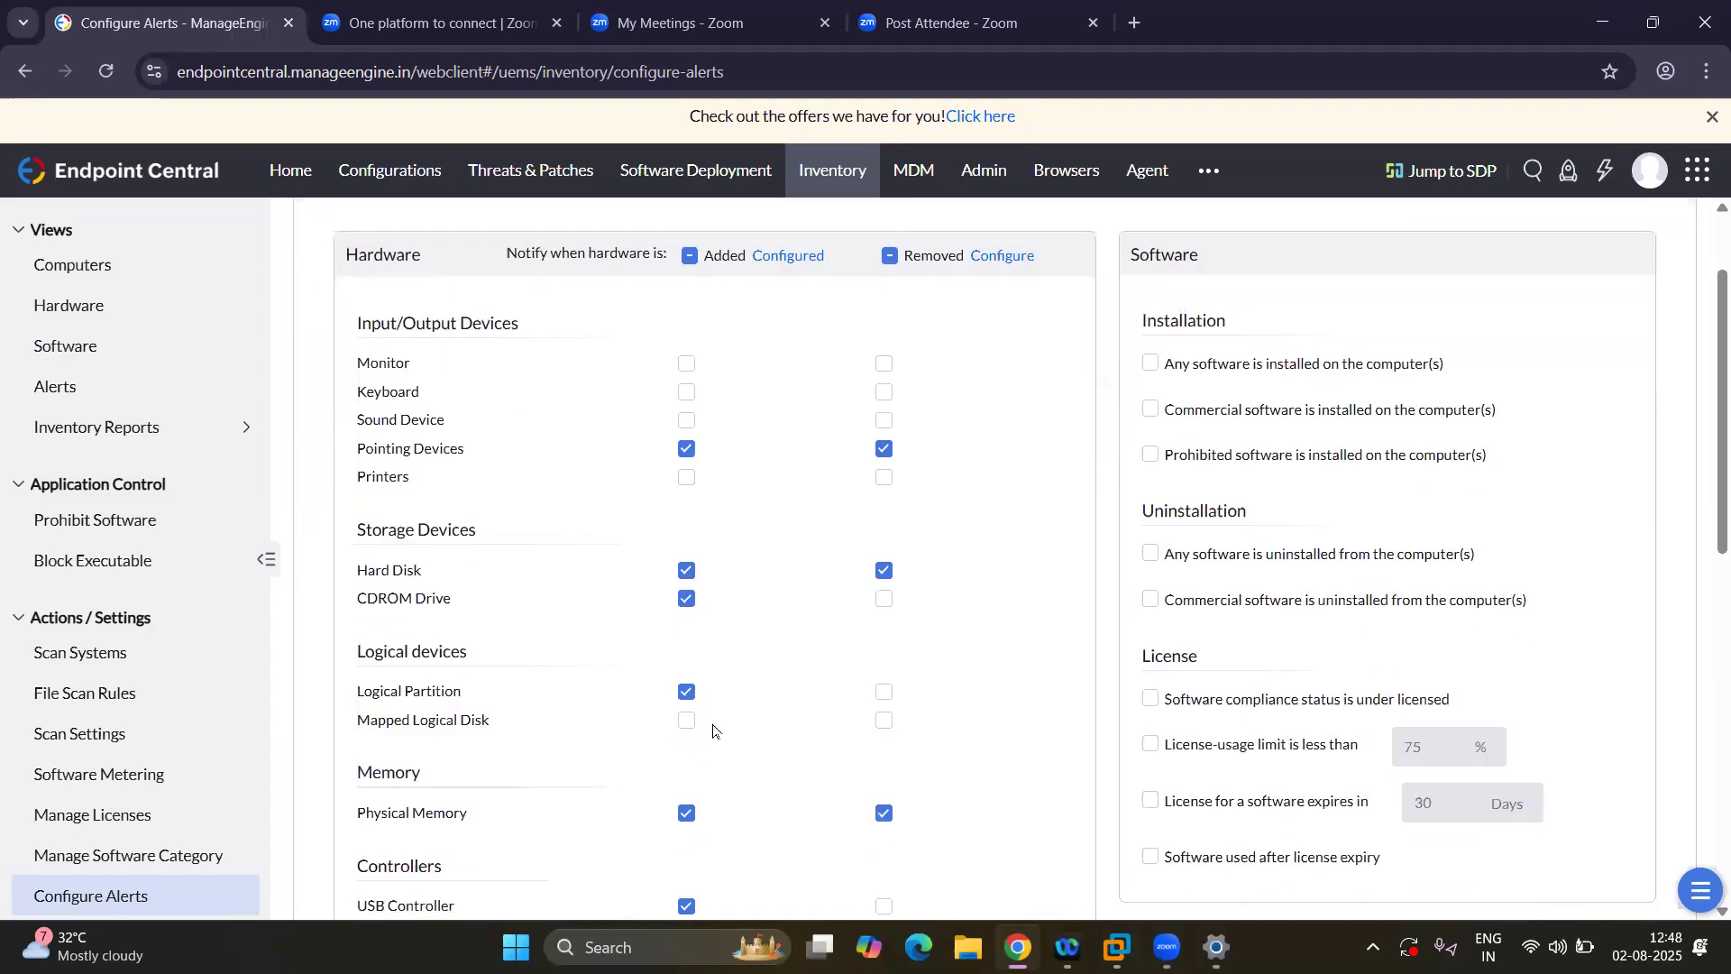
scroll(712, 730, "up", 3)
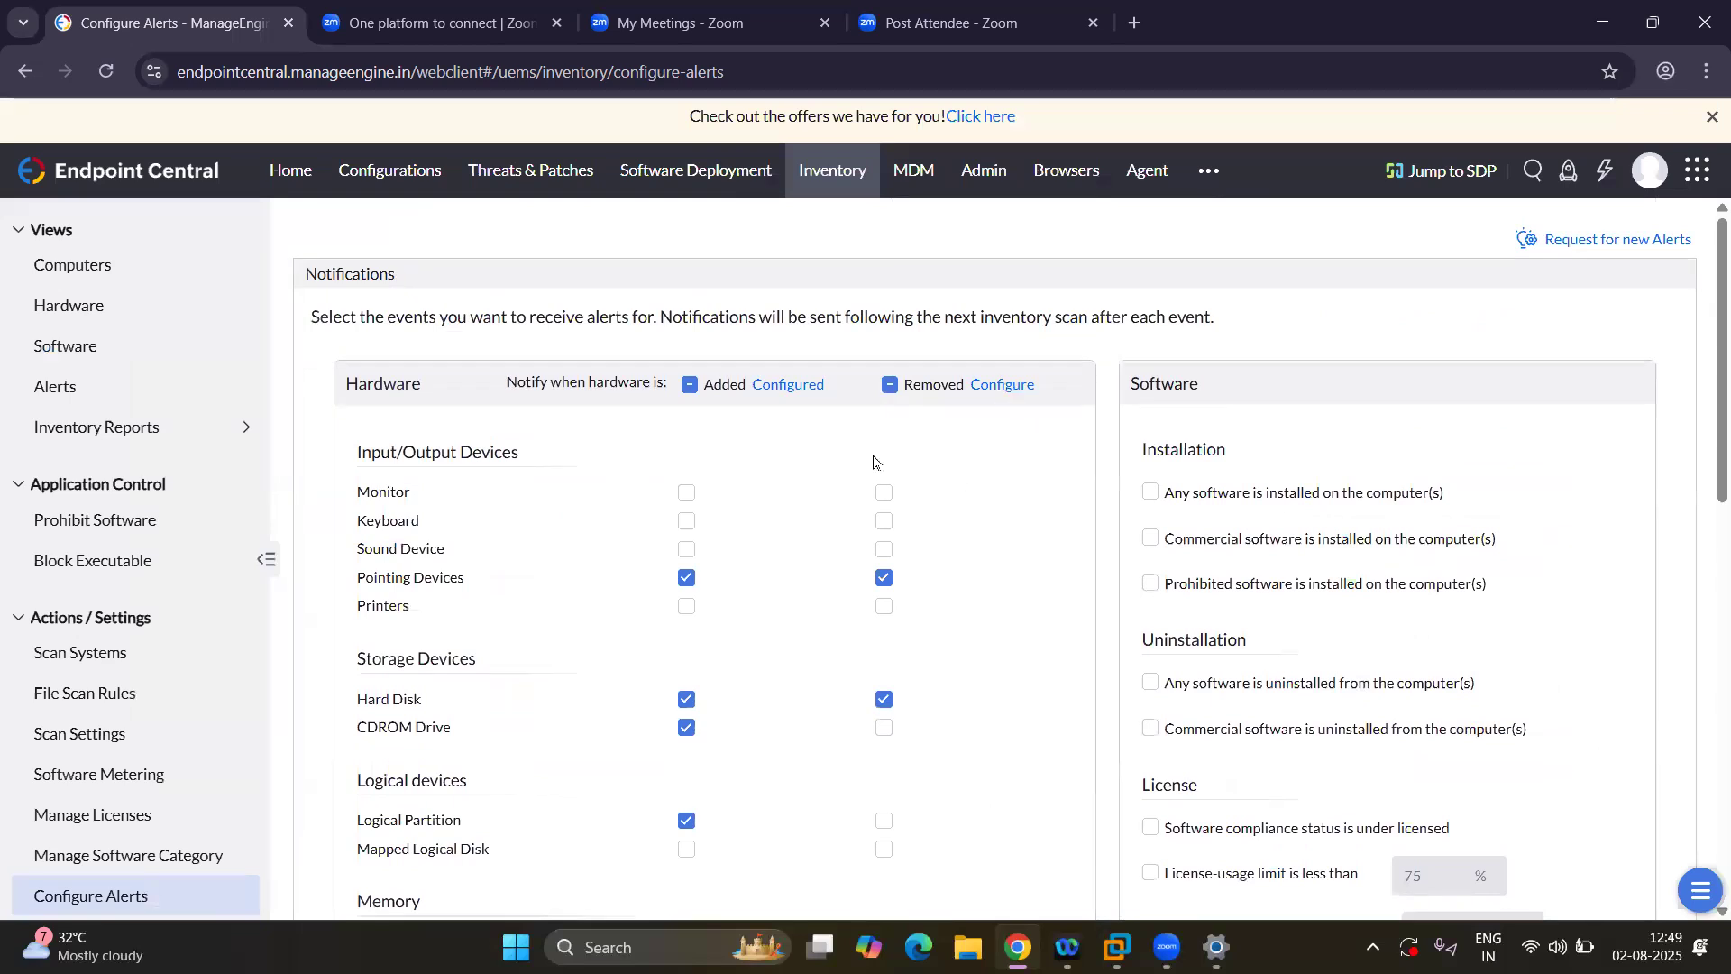
left_click(1002, 388)
scroll(861, 619, "down", 3)
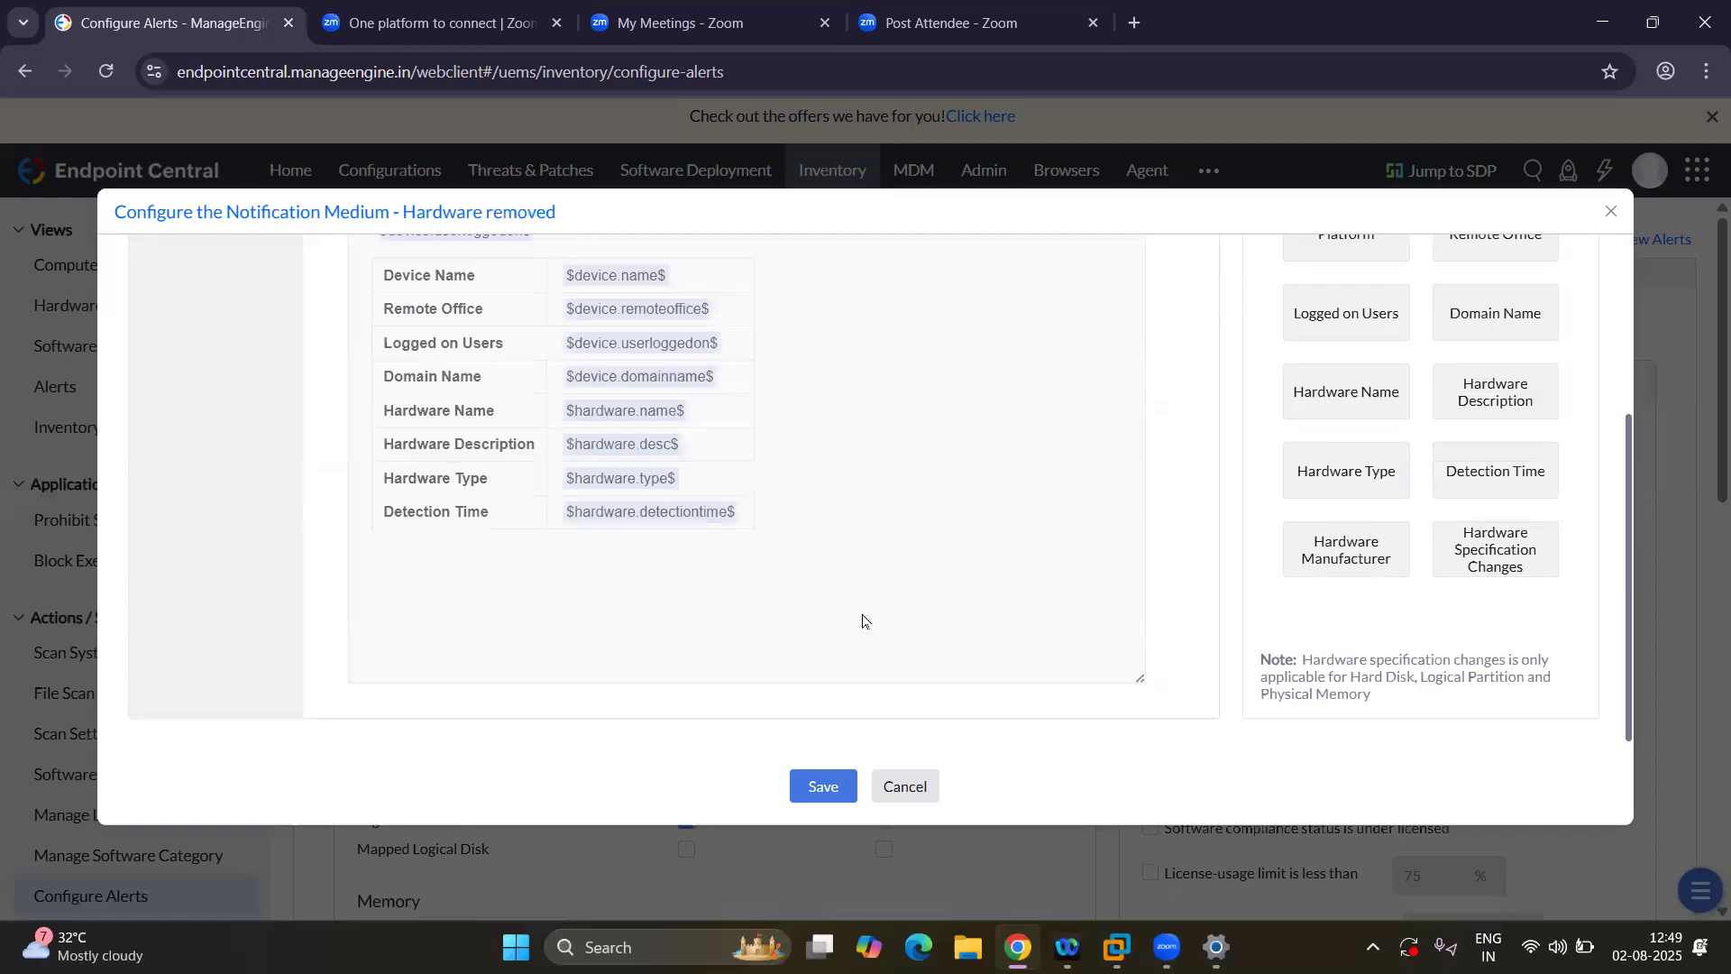
scroll(862, 620, "up", 2)
scroll(863, 620, "up", 1)
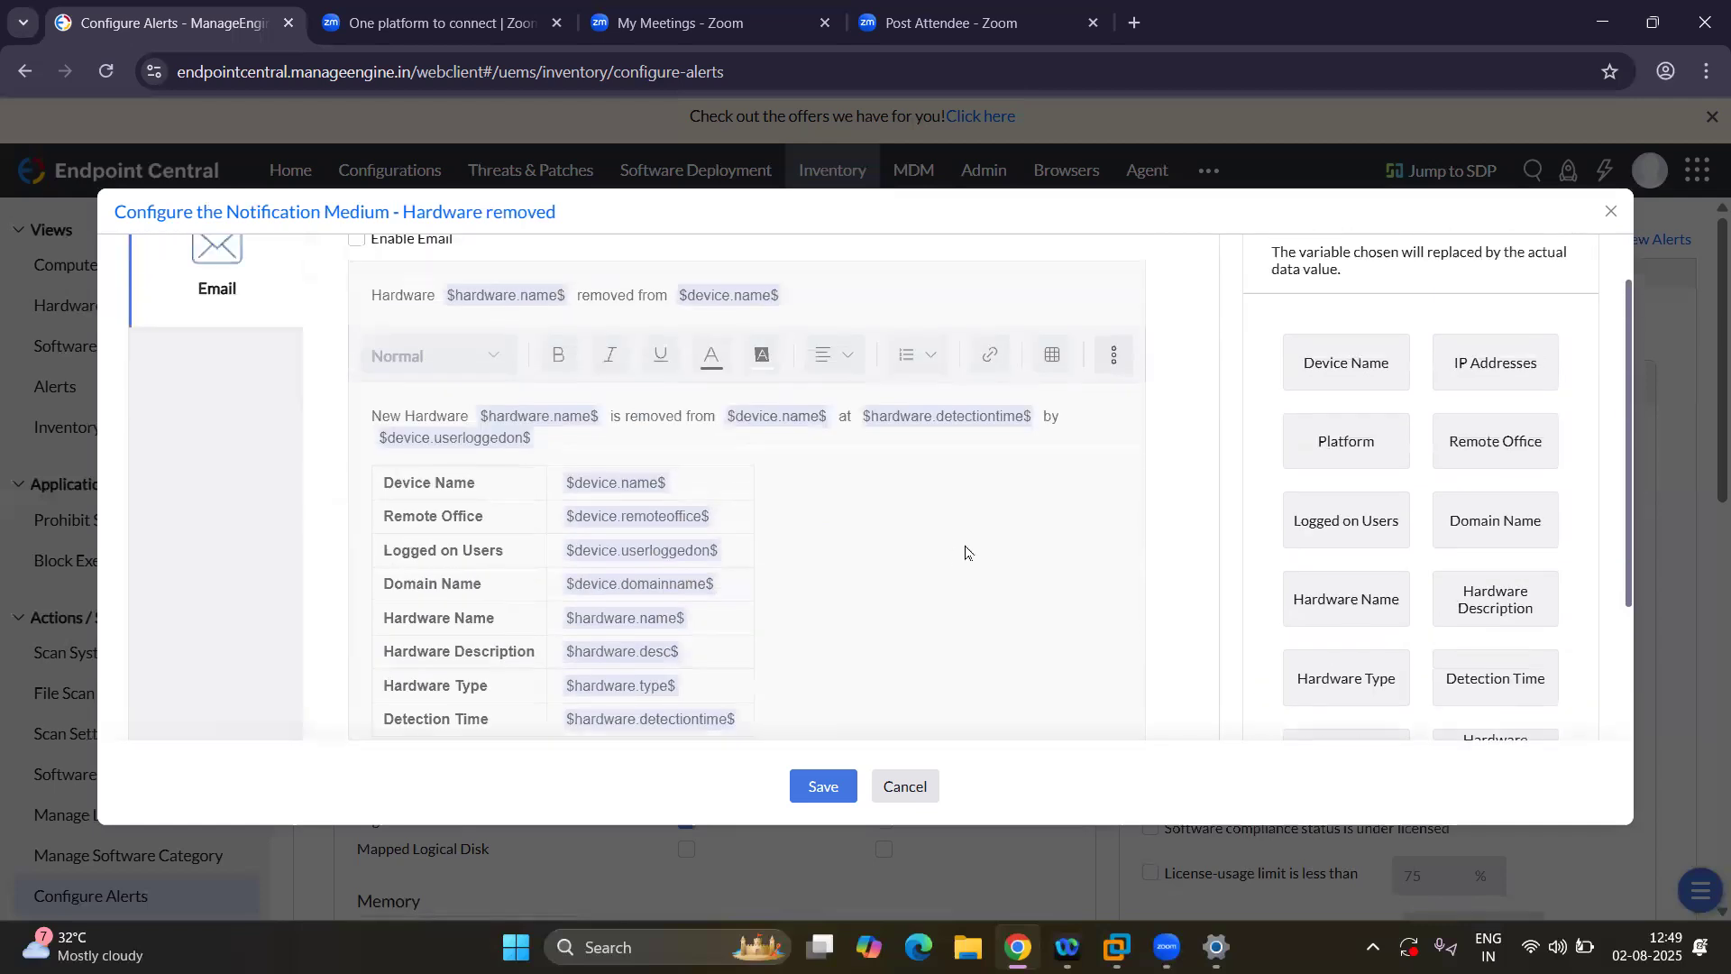
scroll(746, 507, "up", 2)
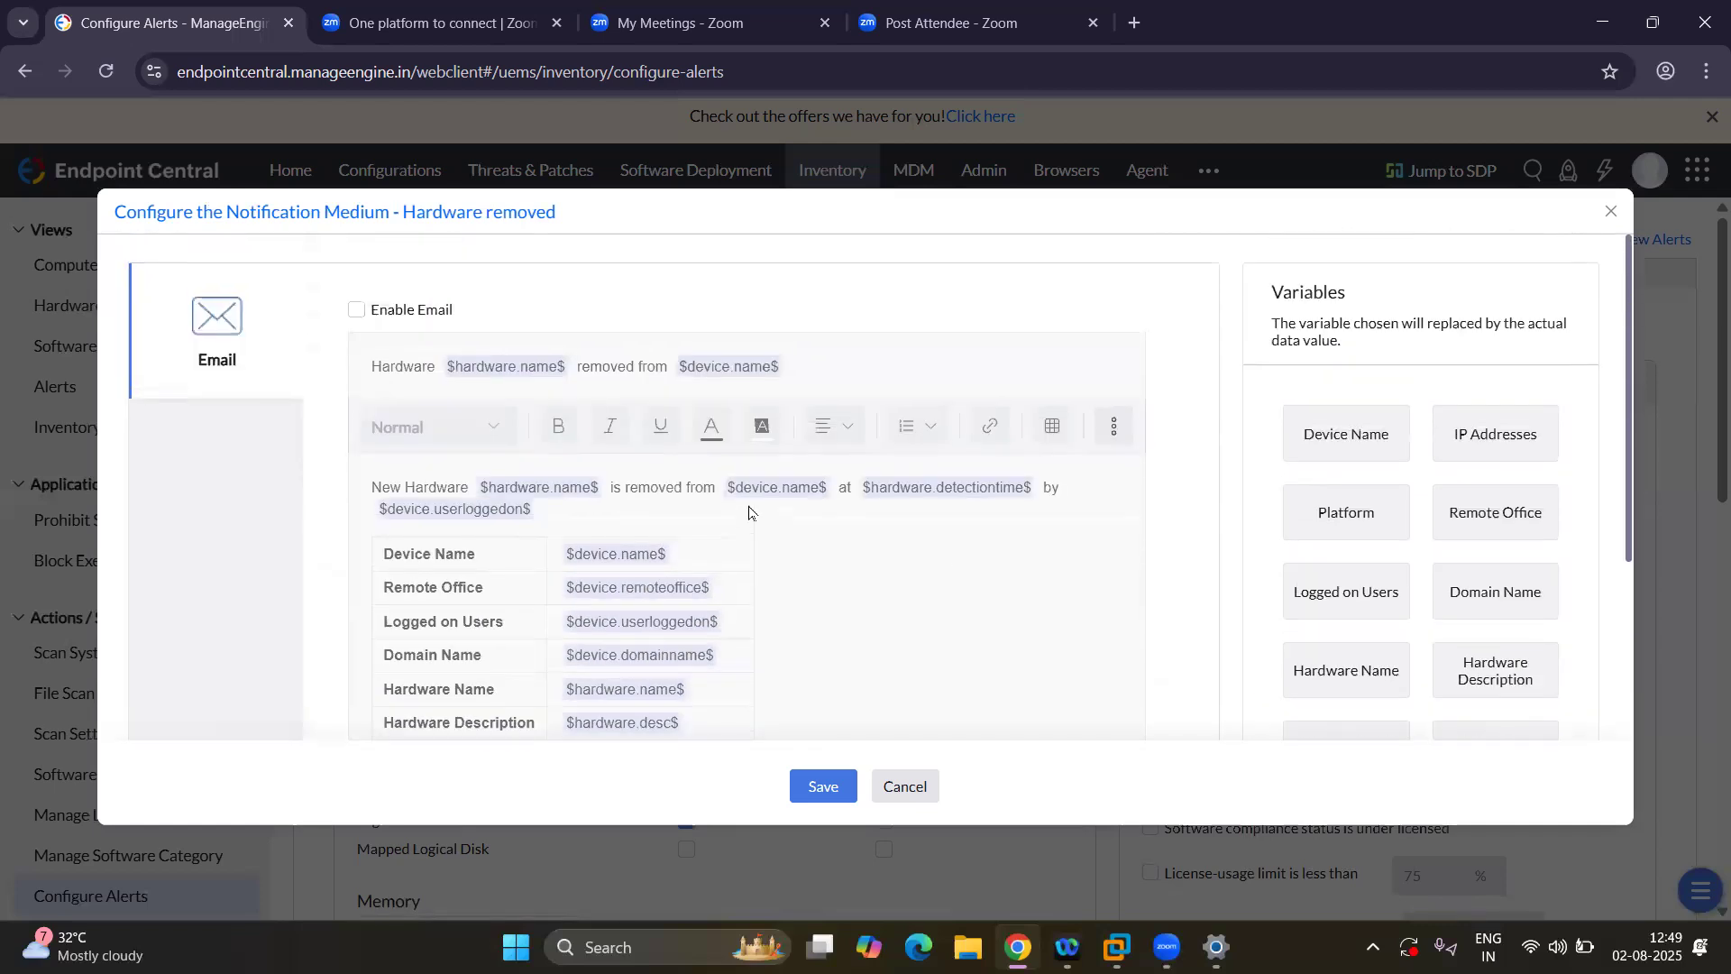
left_click(358, 311)
Append "device IP address" followed by the IP Addresses variable to the hardware-removed email subject.
left_click(845, 367)
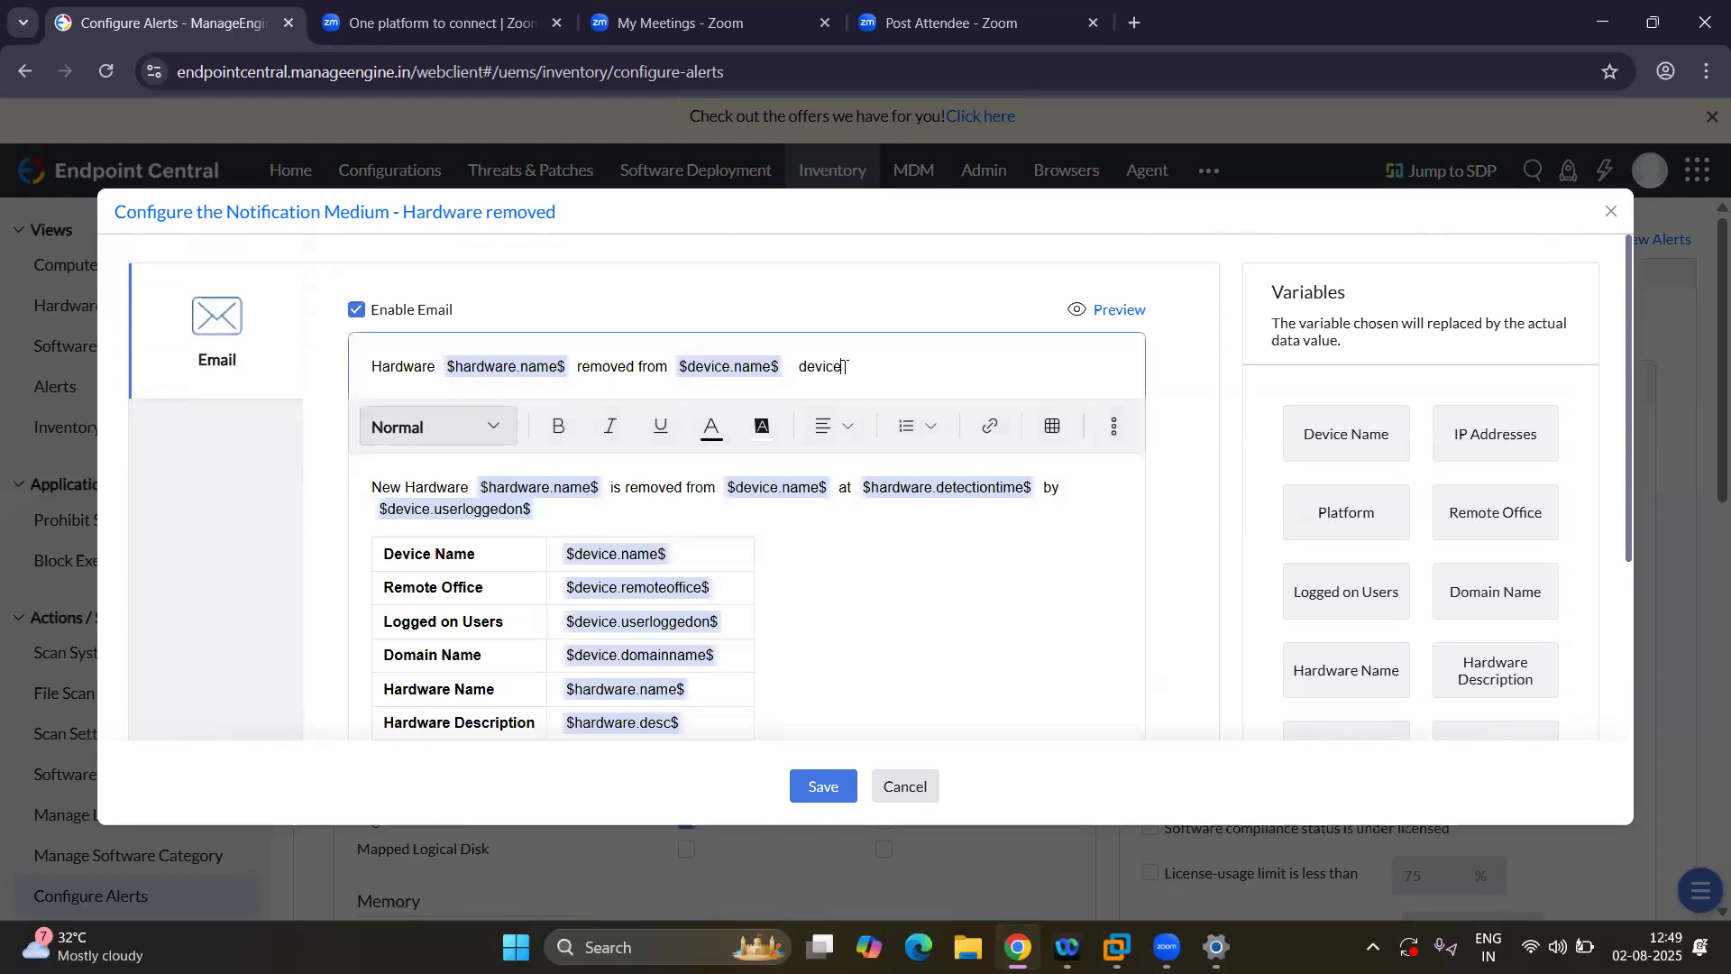
type("device IP adfress $device.ipaddr")
type("es")
left_click(1494, 442)
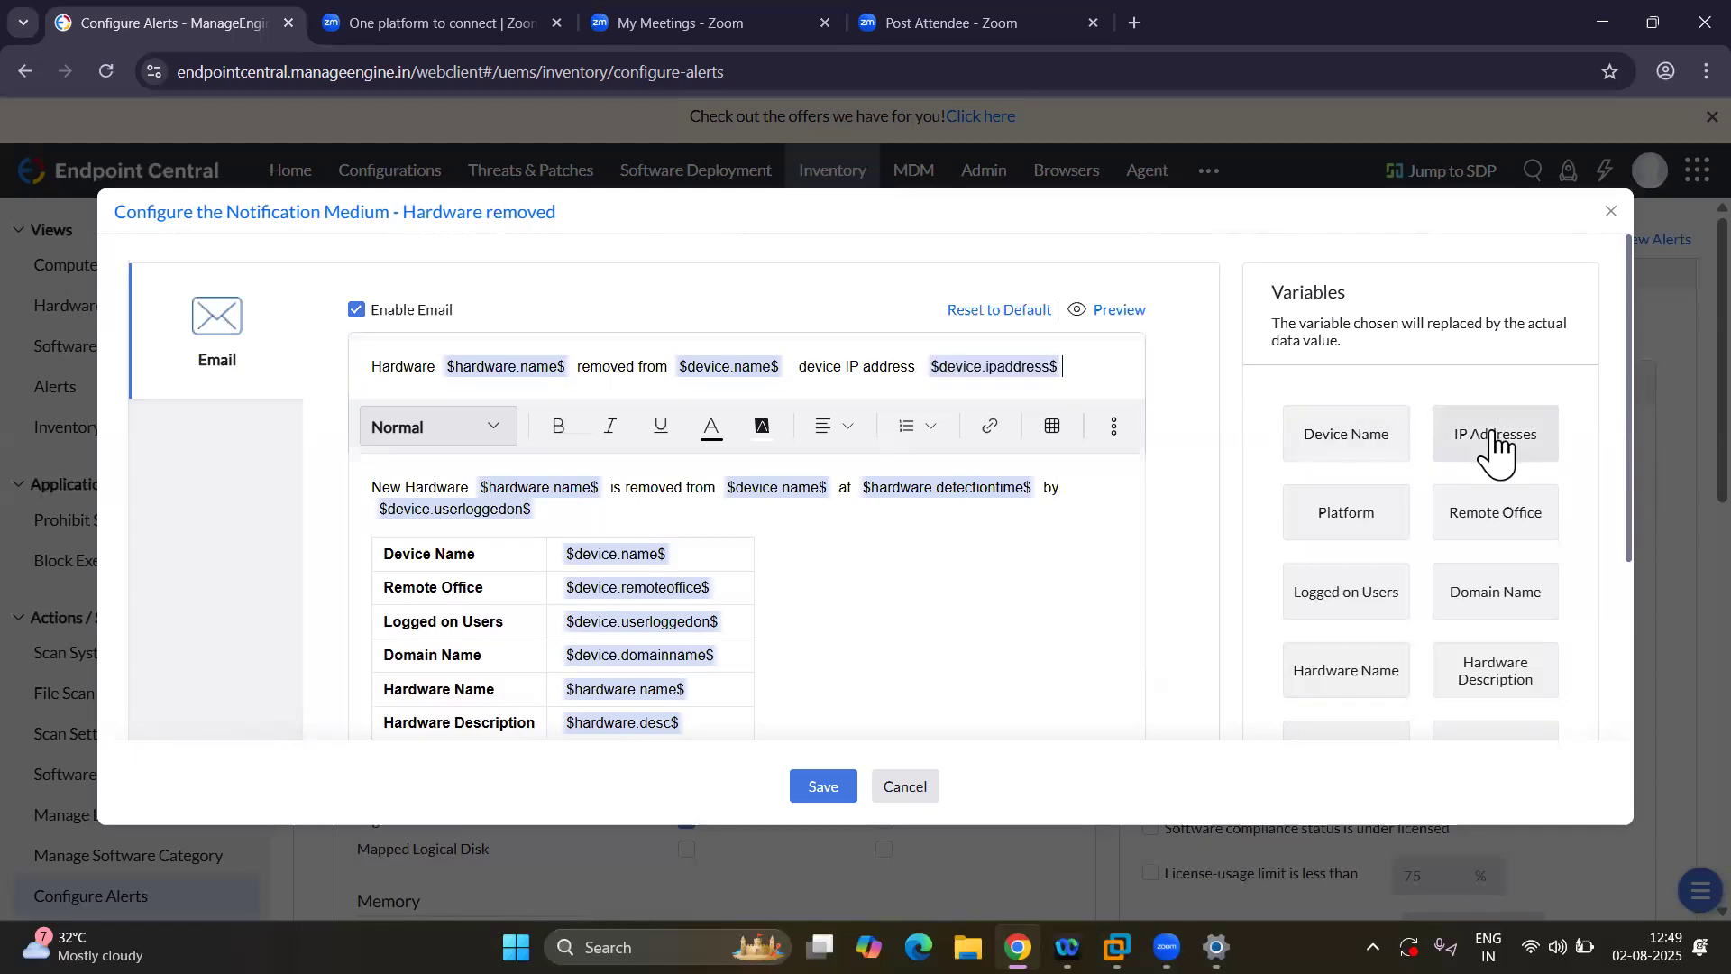
Insert a table with 1 row and 1 column in the hardware-removed email body.
scroll(1037, 632, "down", 3)
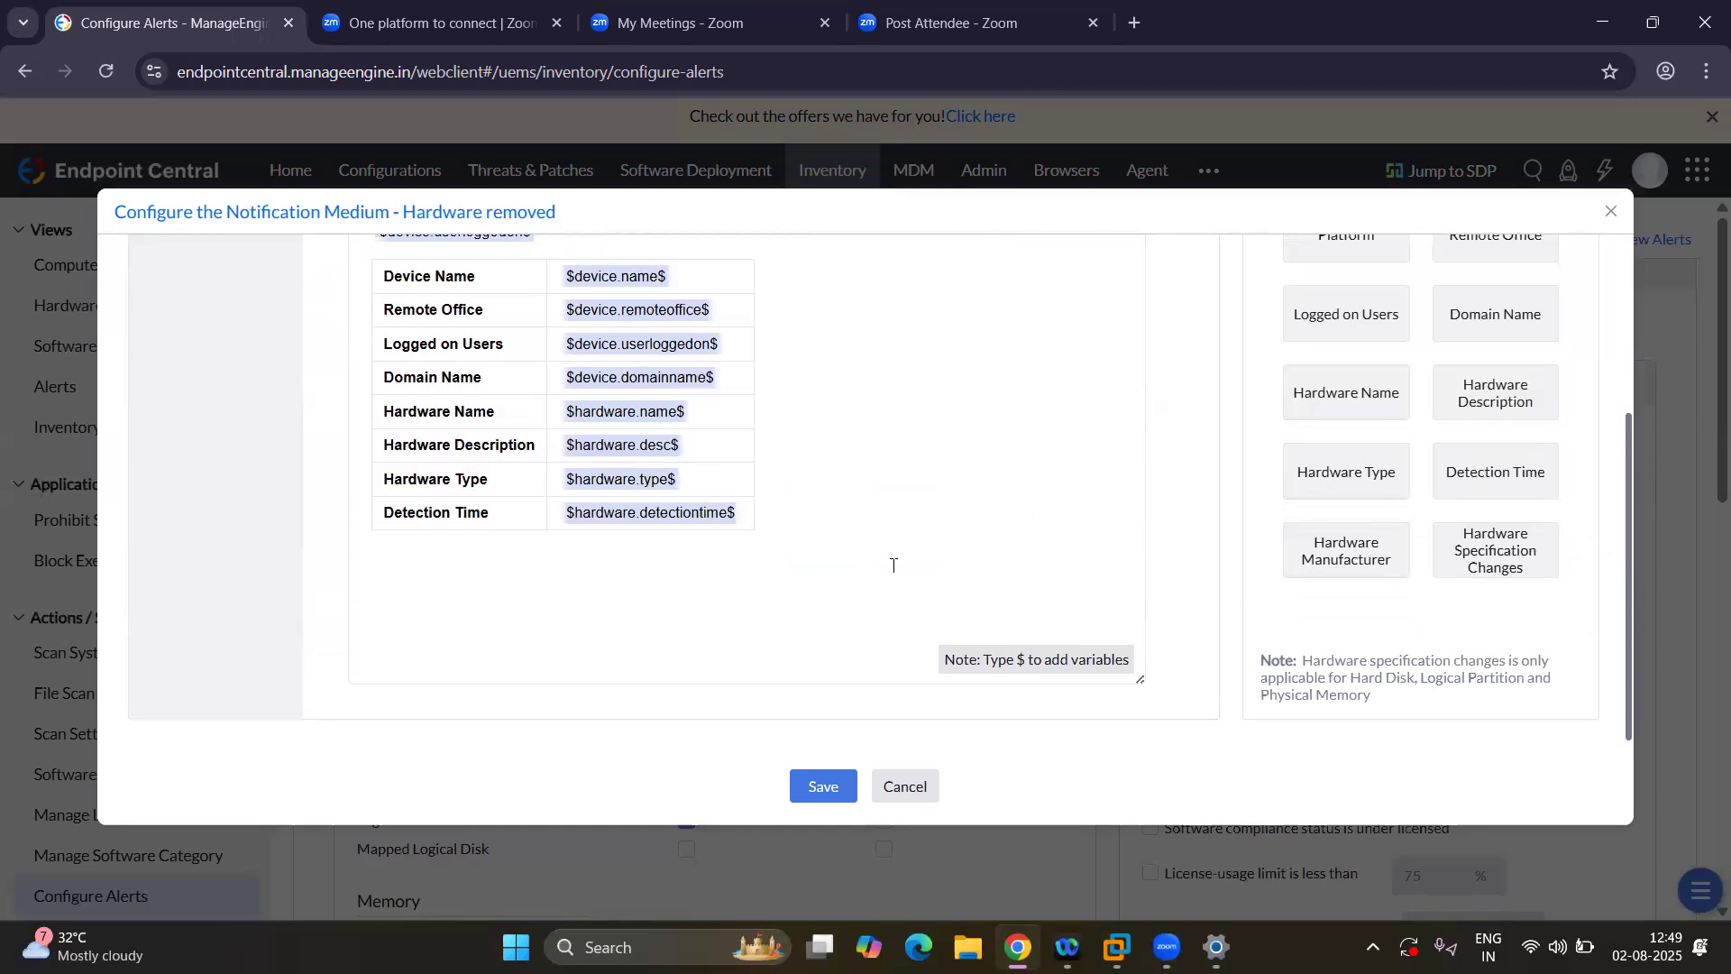
scroll(992, 586, "up", 3)
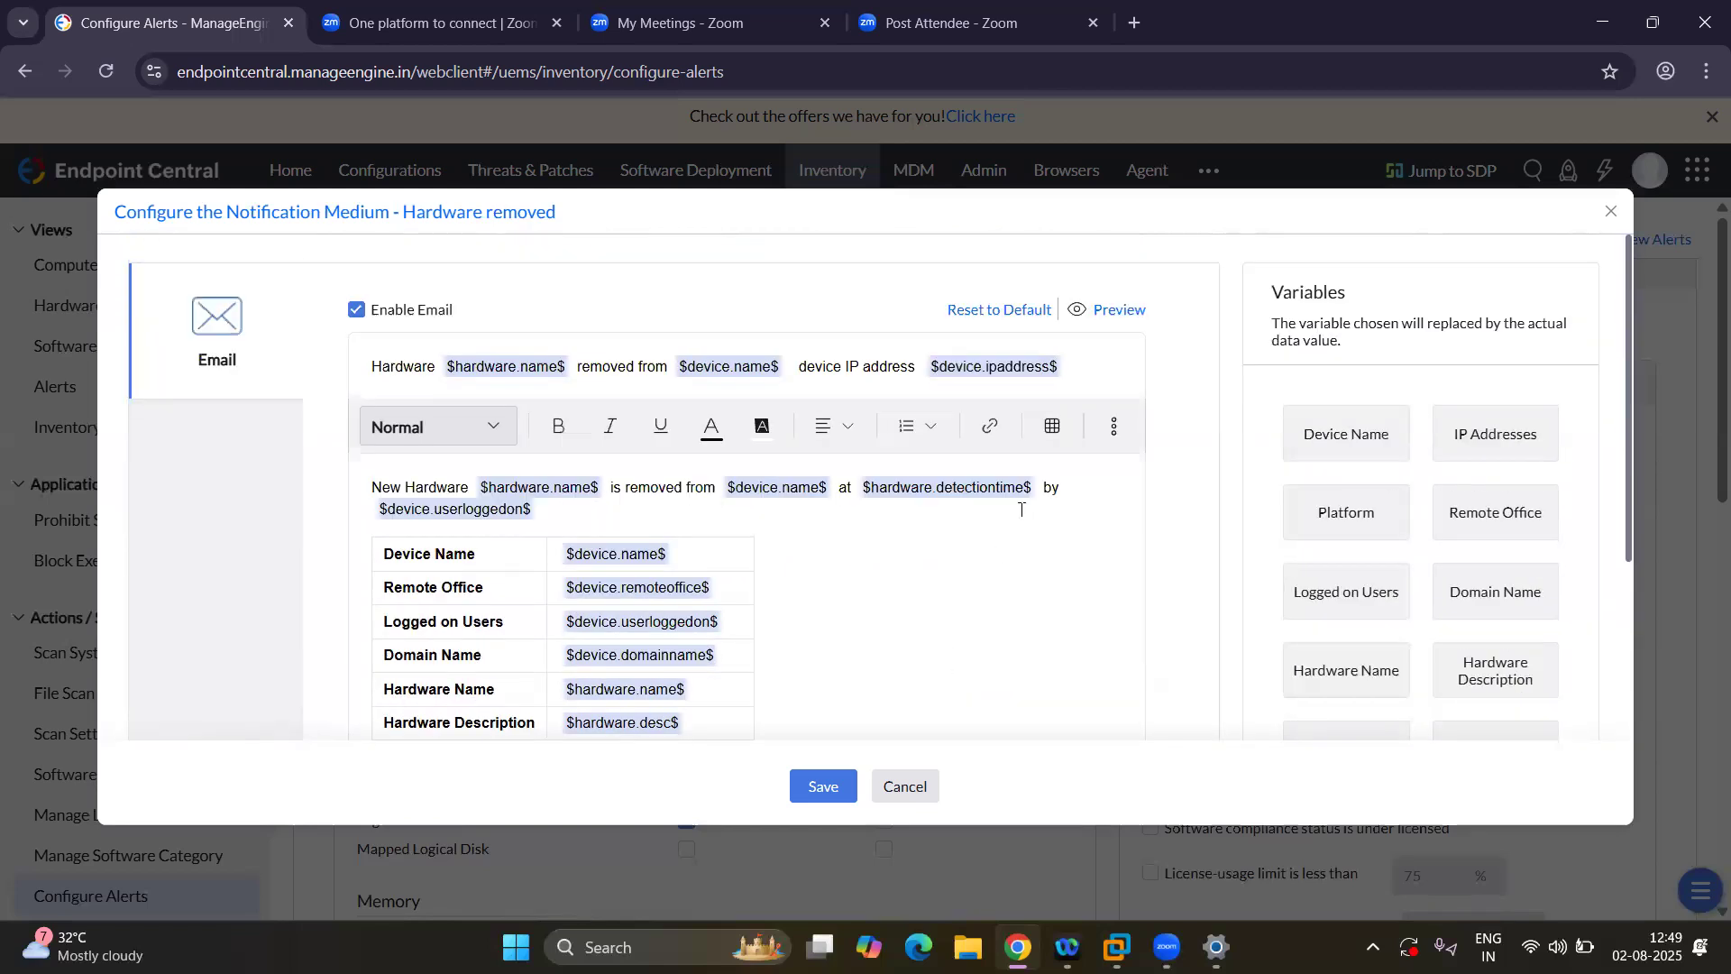
left_click(1050, 429)
double_click(1150, 483)
type("1")
double_click(1363, 484)
type("1")
left_click(1241, 548)
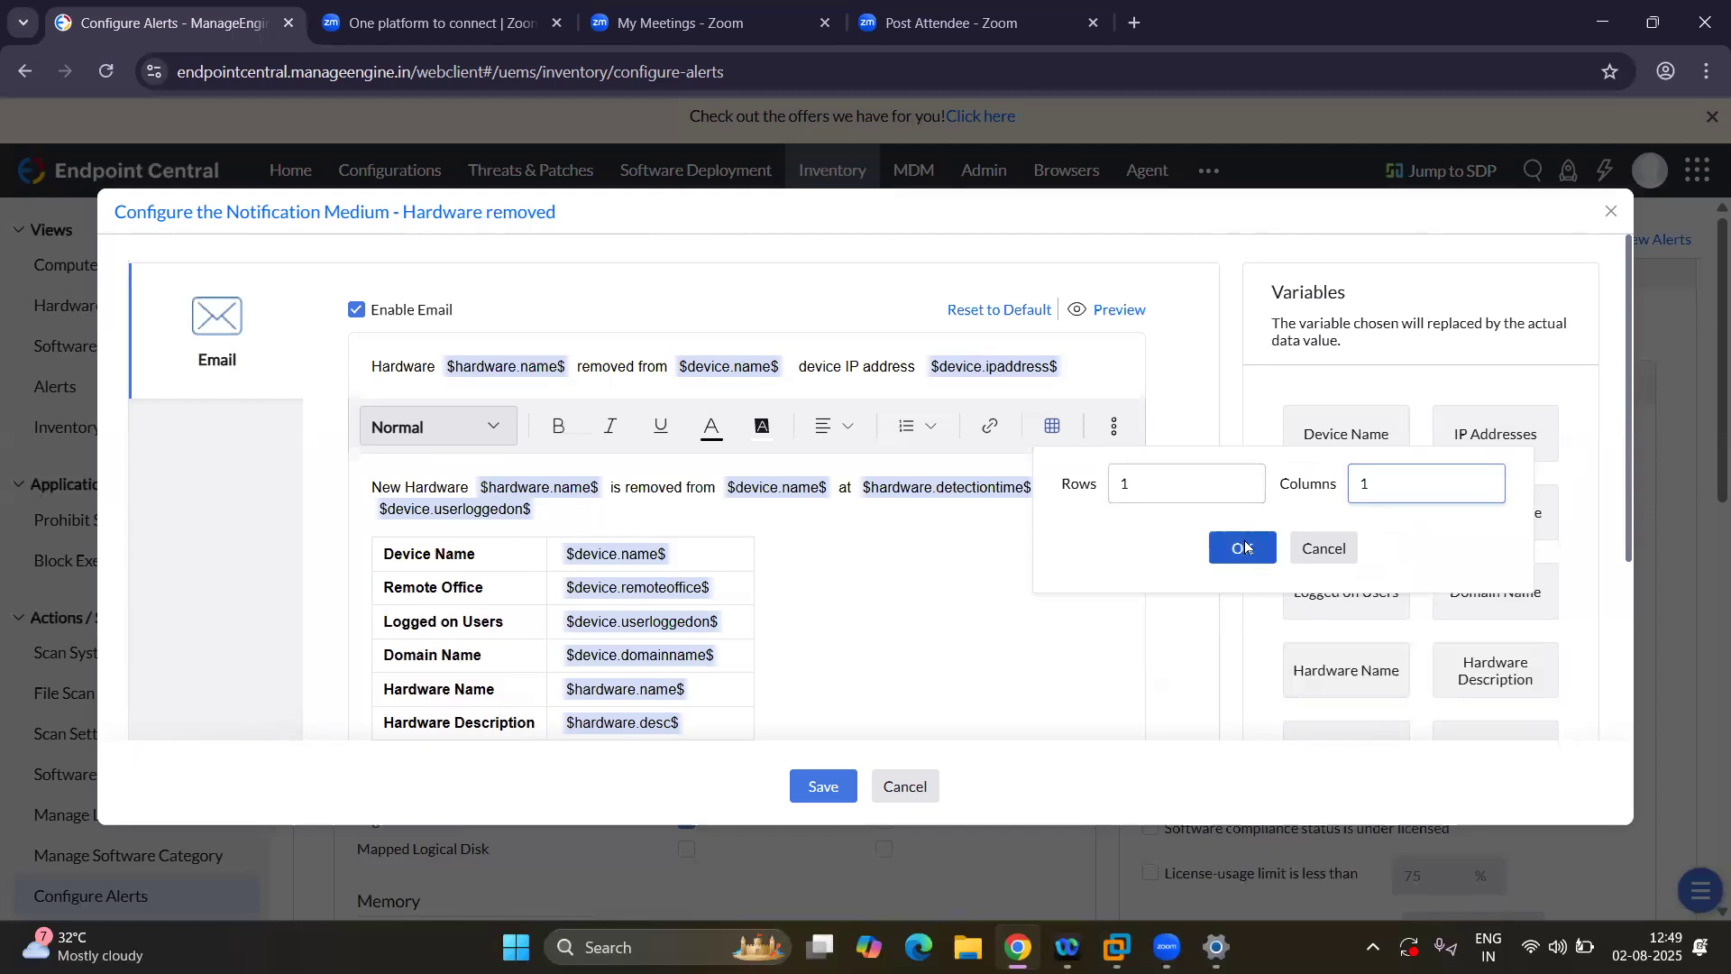
Add the line "Device IP address" with the IP Addresses variable below the details table and save the hardware-removed template.
scroll(935, 619, "down", 3)
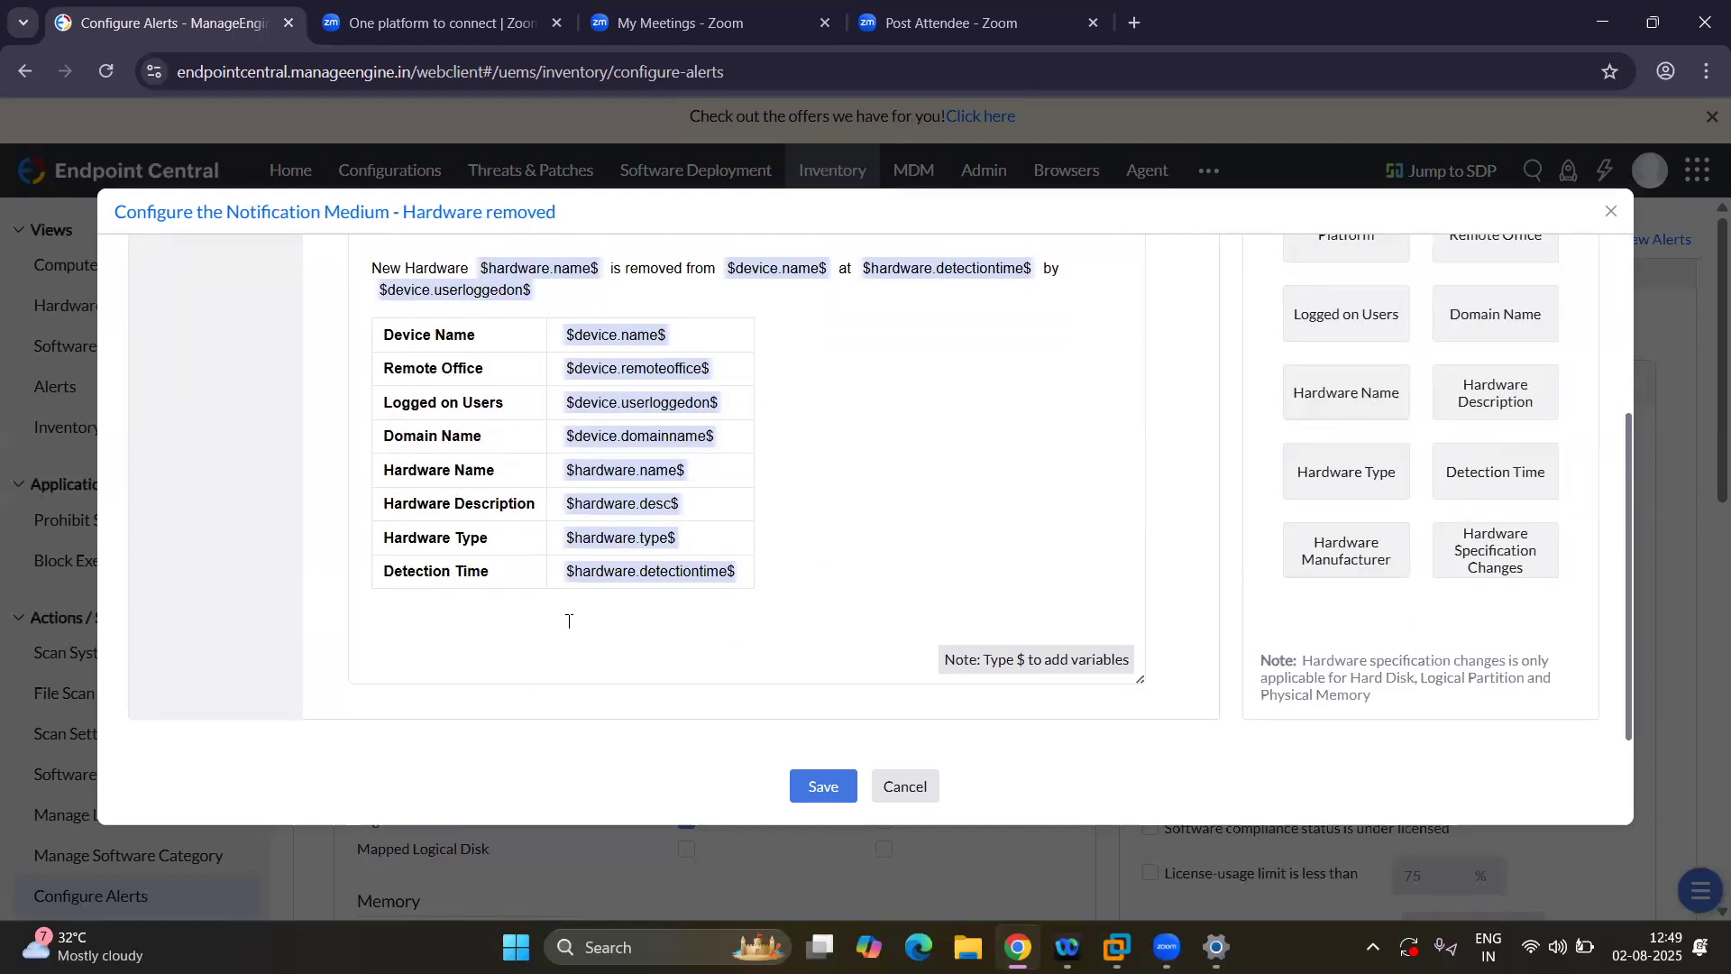
left_click(482, 616)
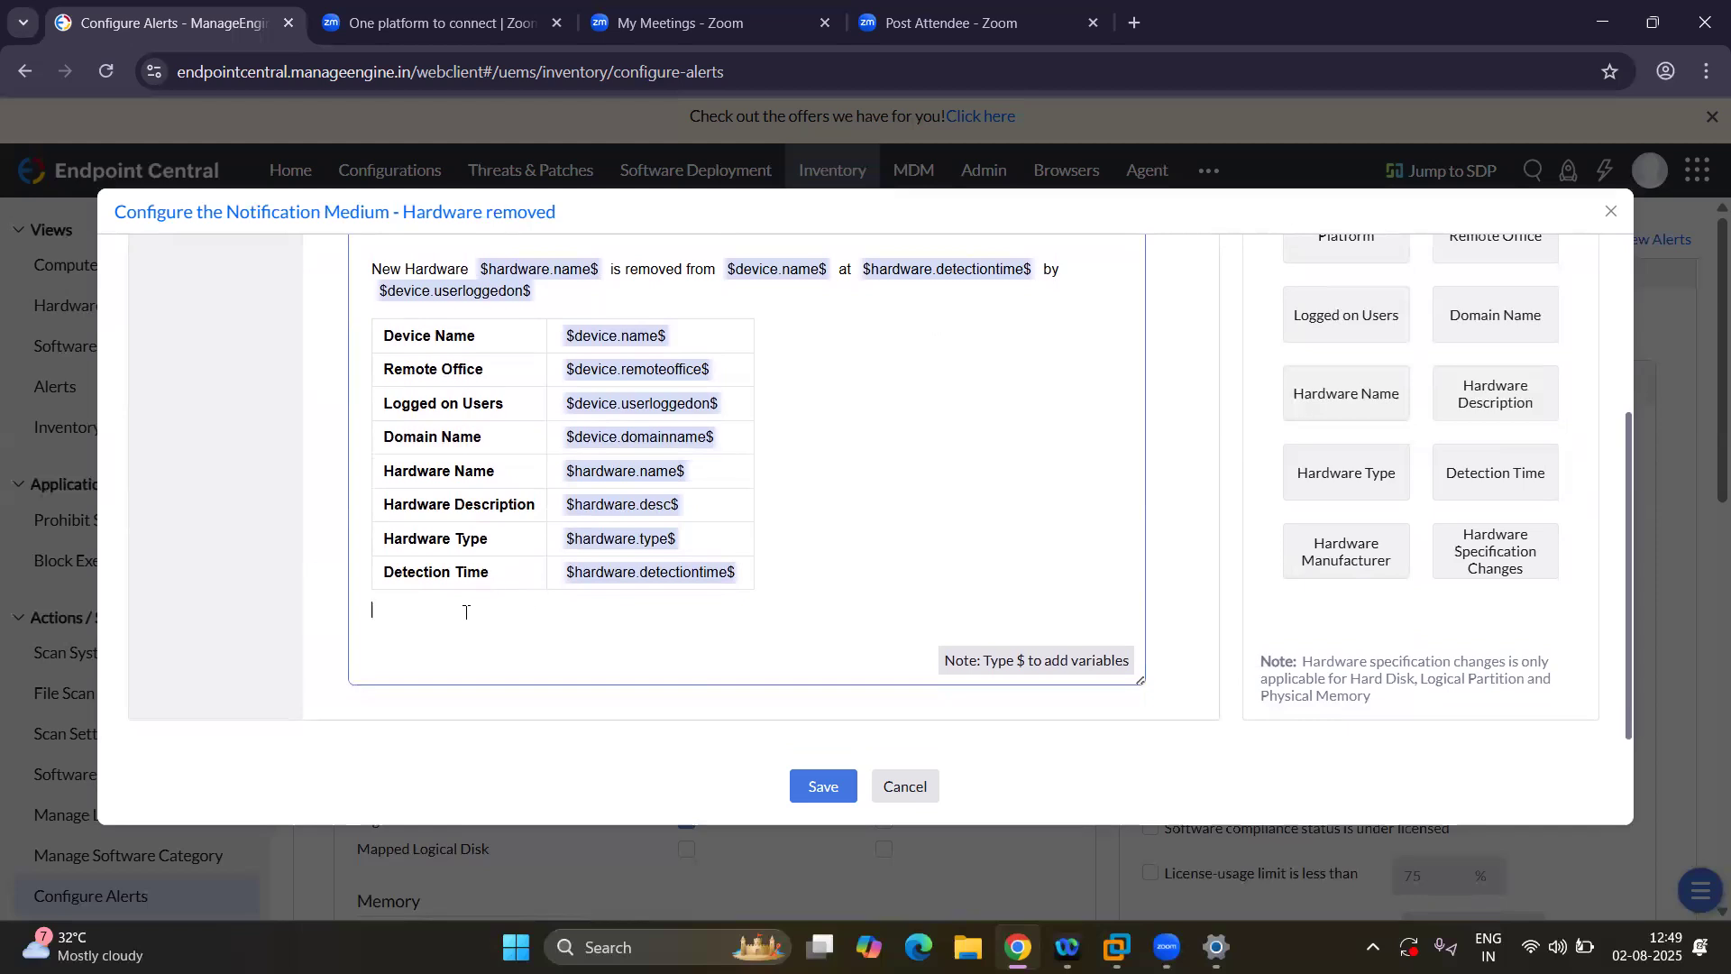
type("Device IP address")
scroll(1038, 481, "up", 3)
left_click(1504, 440)
scroll(1196, 521, "down", 3)
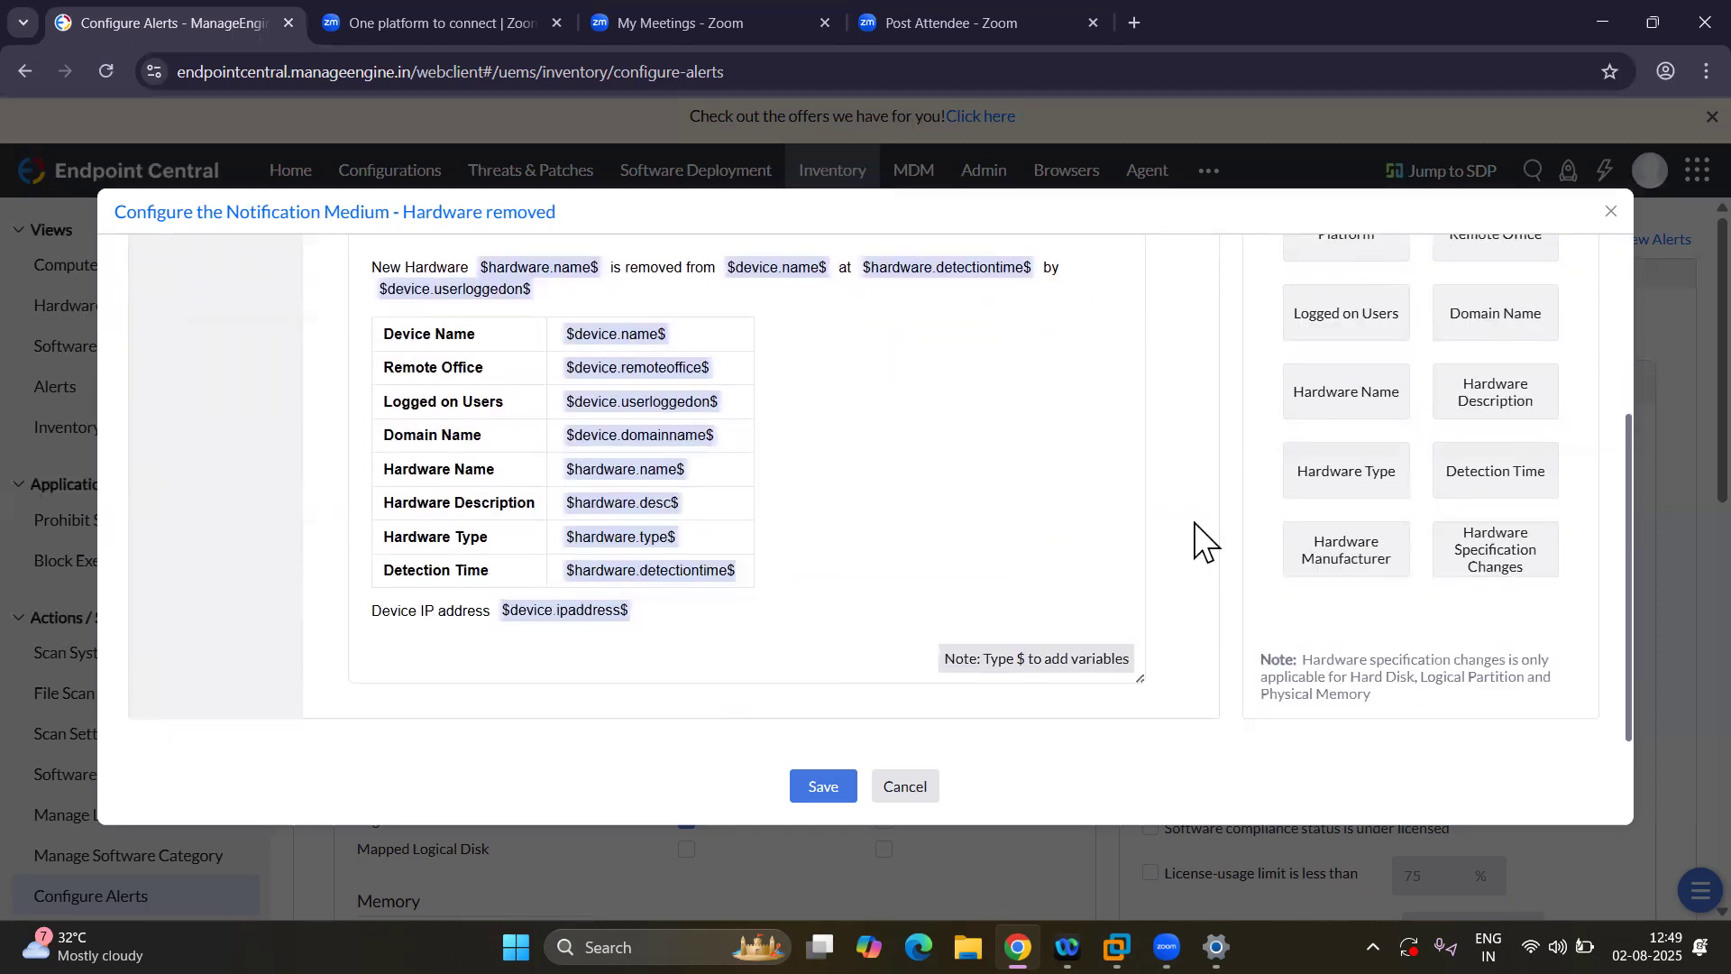
left_click(819, 789)
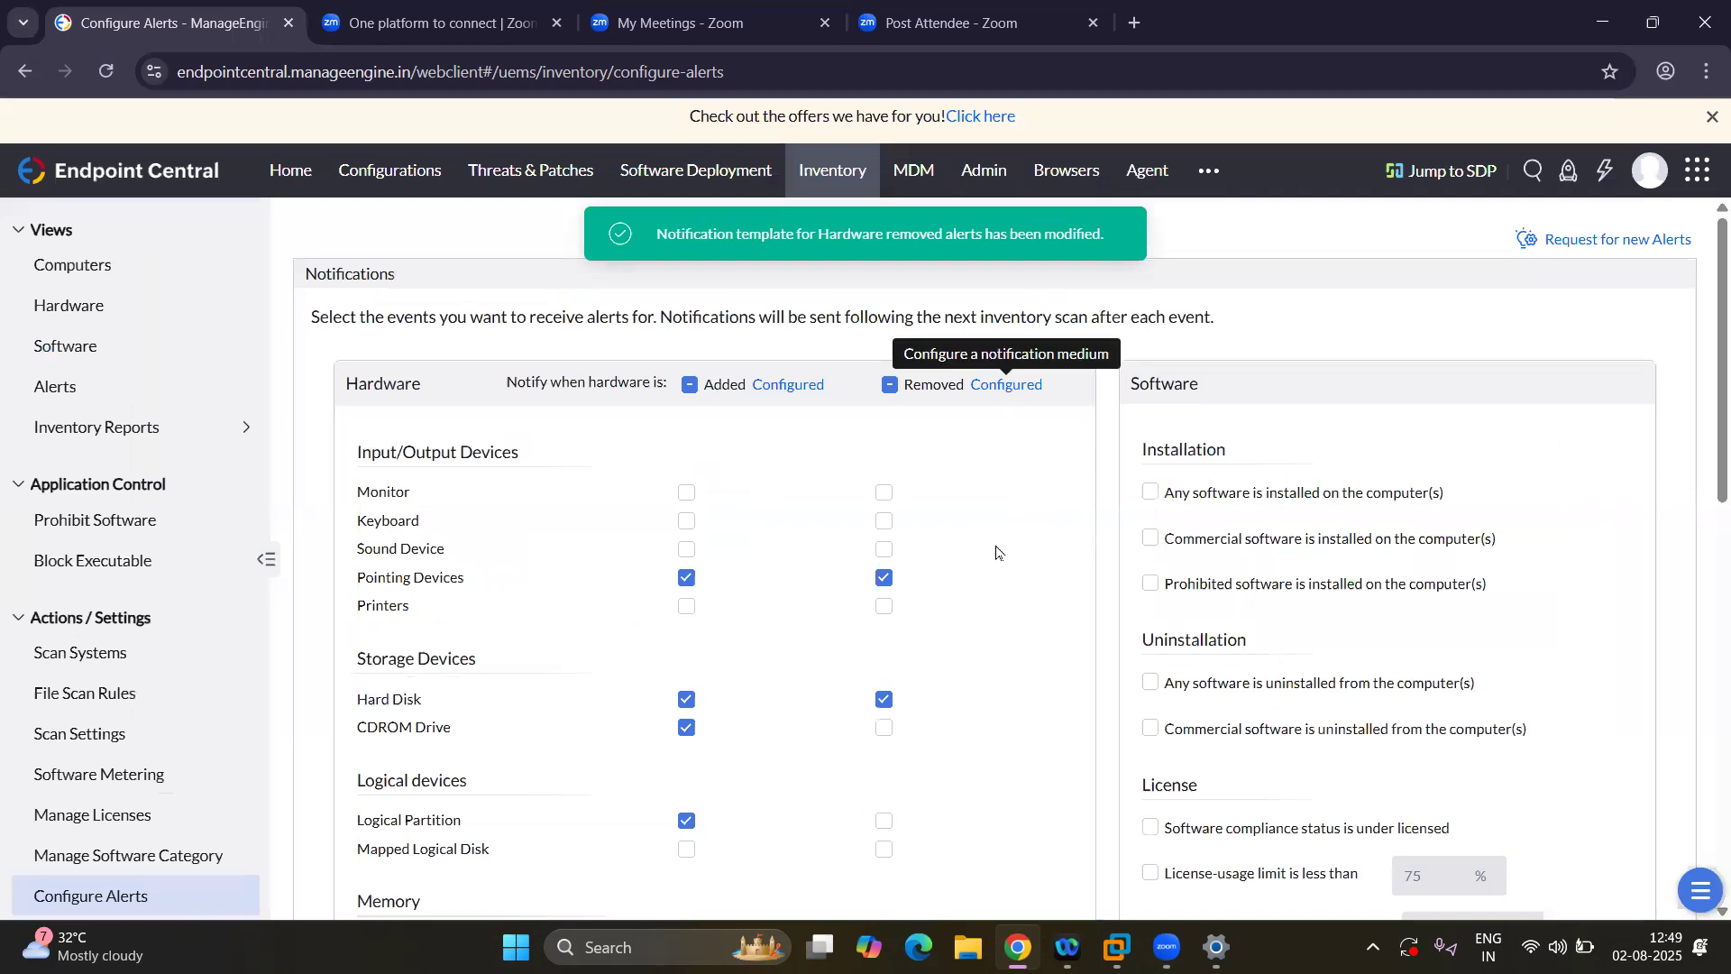
Reopen the hardware-added notification, preview its saved email and close the dialog.
left_click(789, 389)
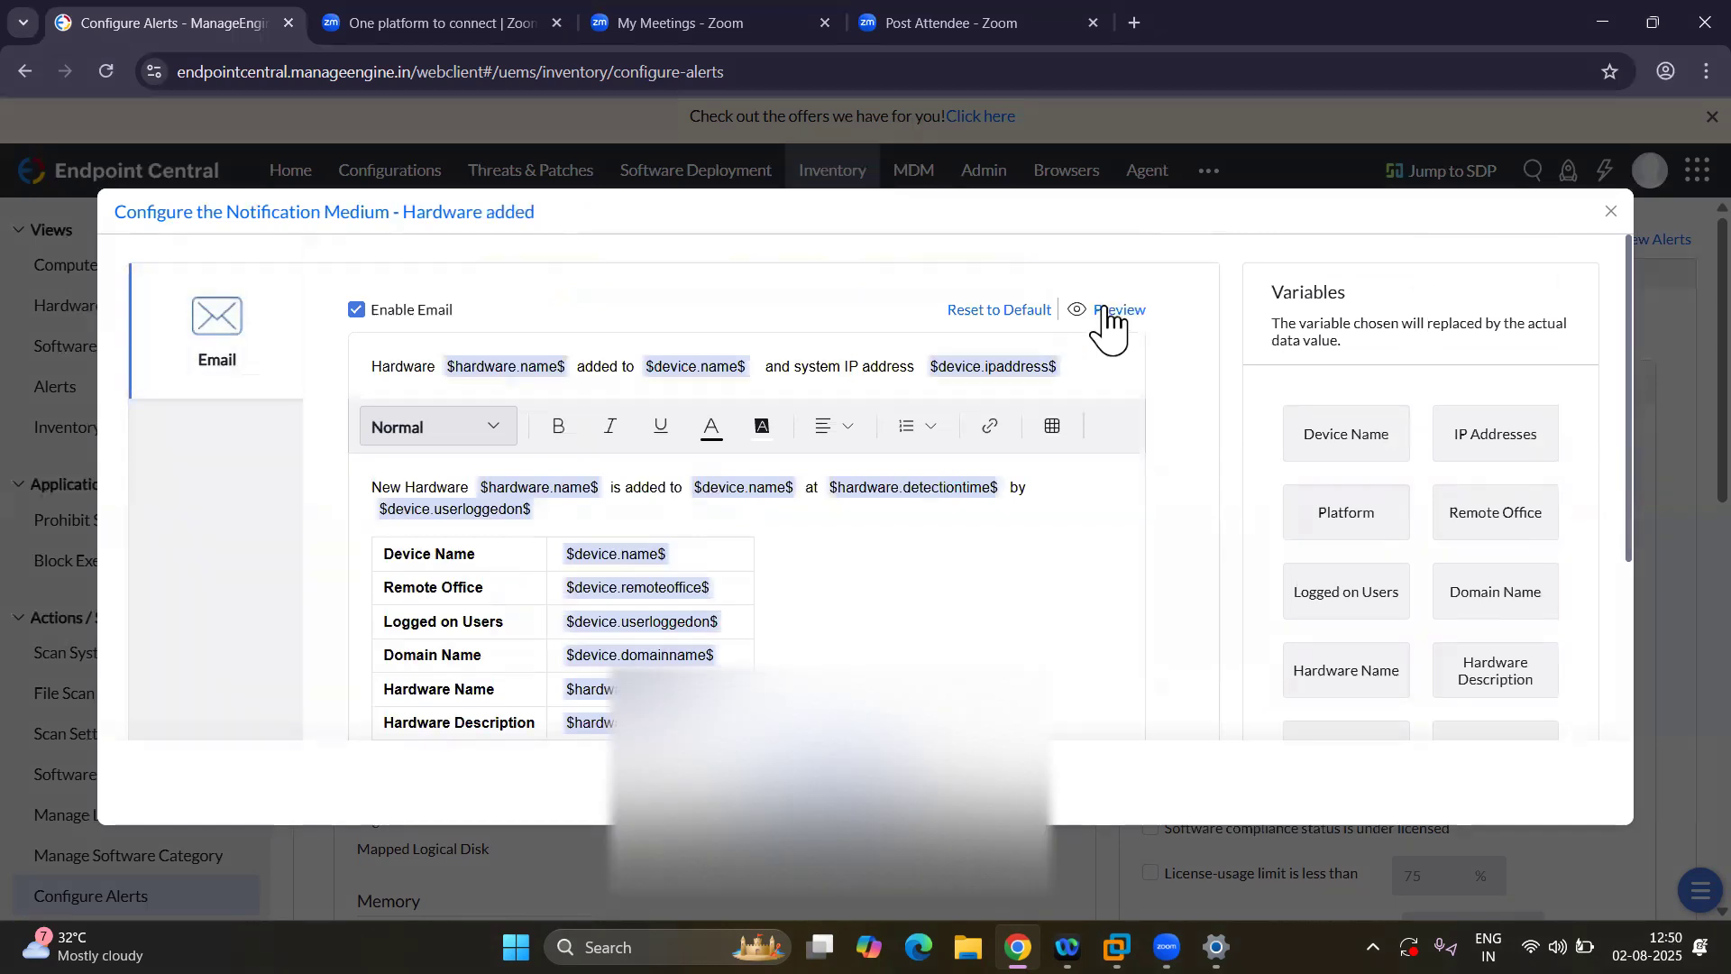
left_click(1110, 316)
scroll(892, 630, "down", 3)
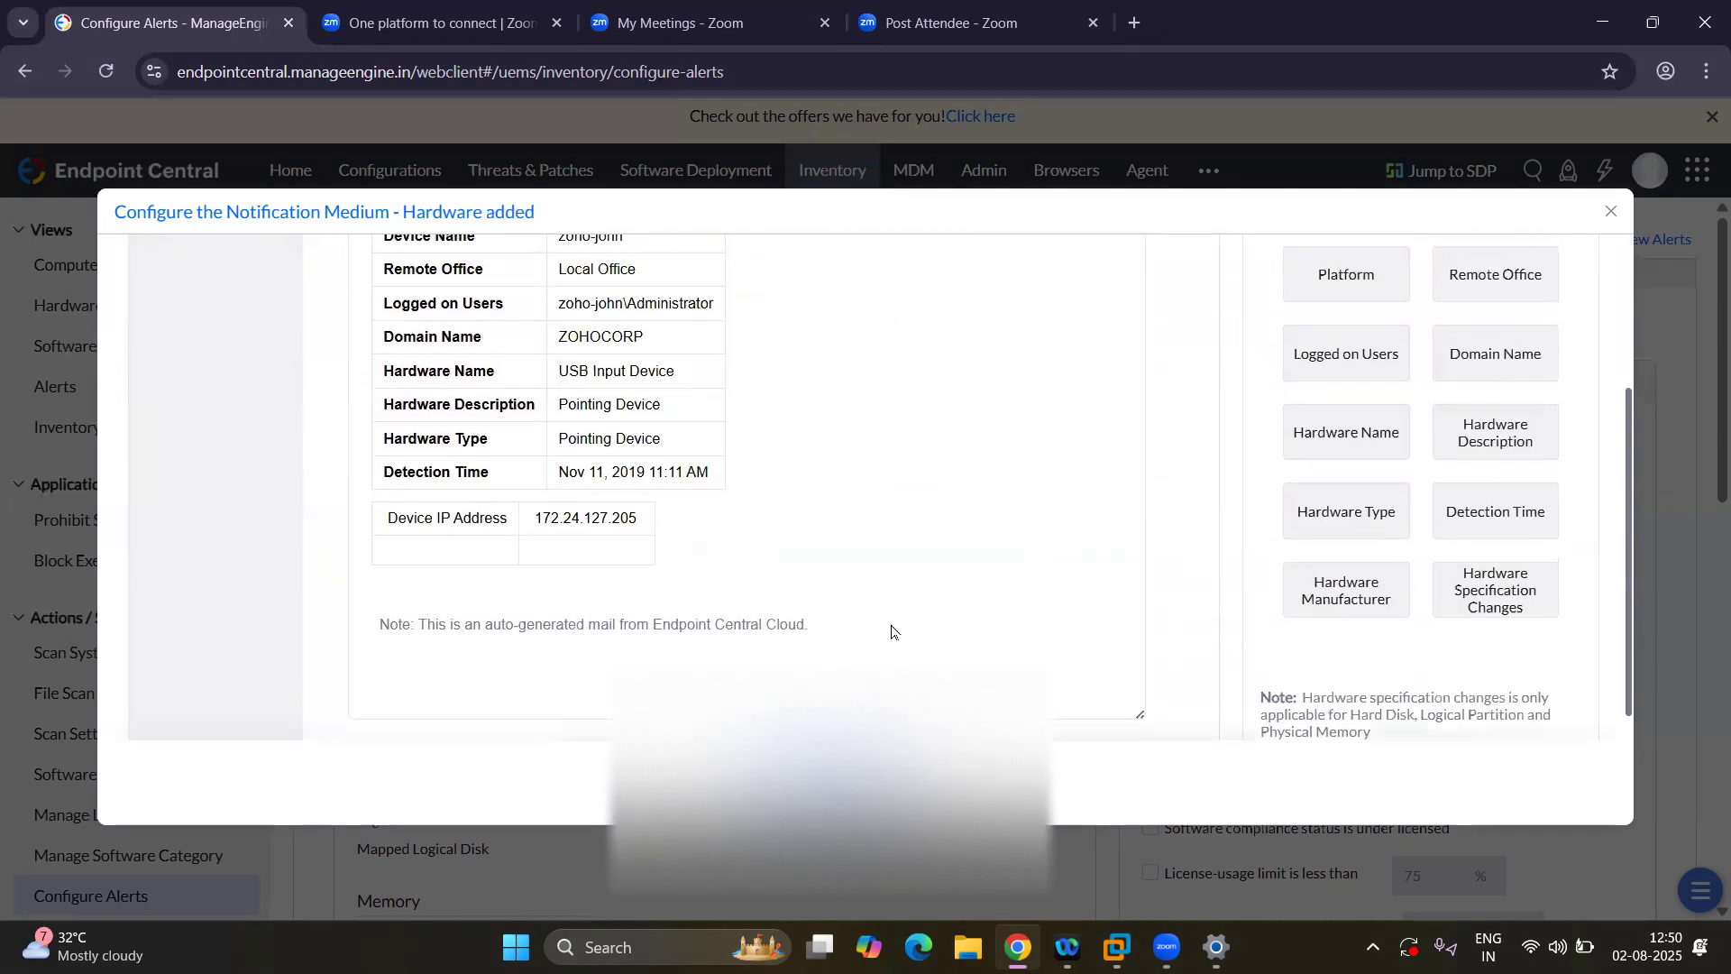
scroll(893, 630, "up", 1)
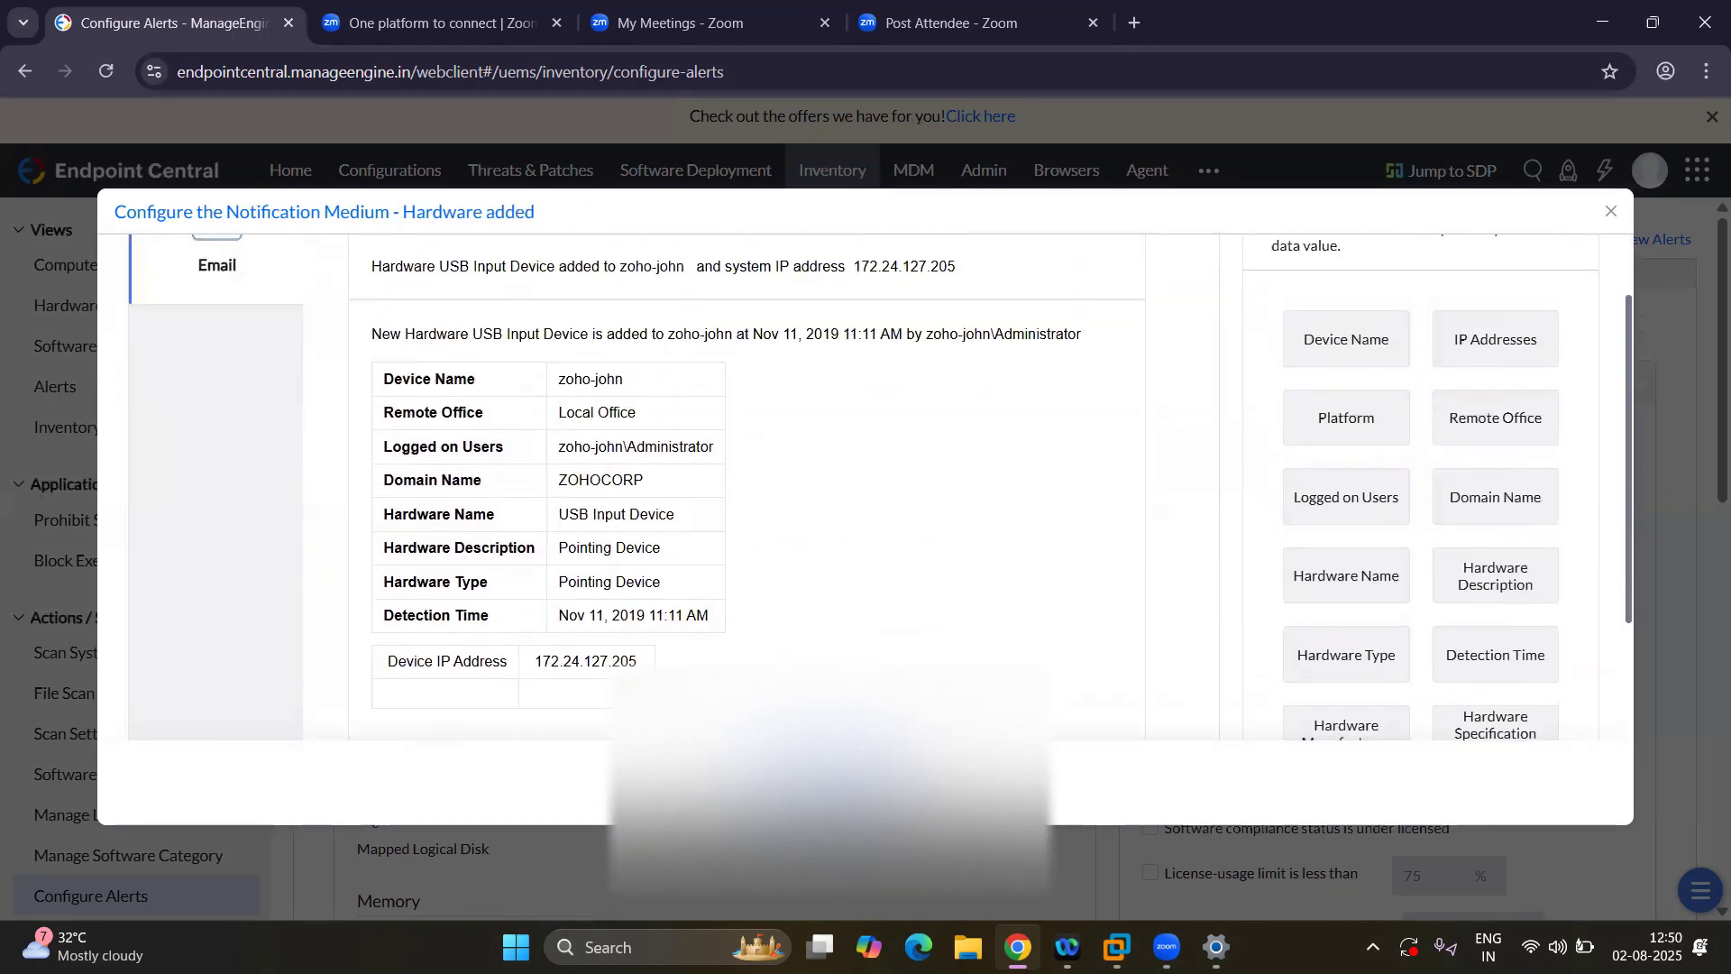
left_click(888, 782)
Review the selected hardware alert events and the notification recipient section of the alert settings.
scroll(991, 559, "down", 7)
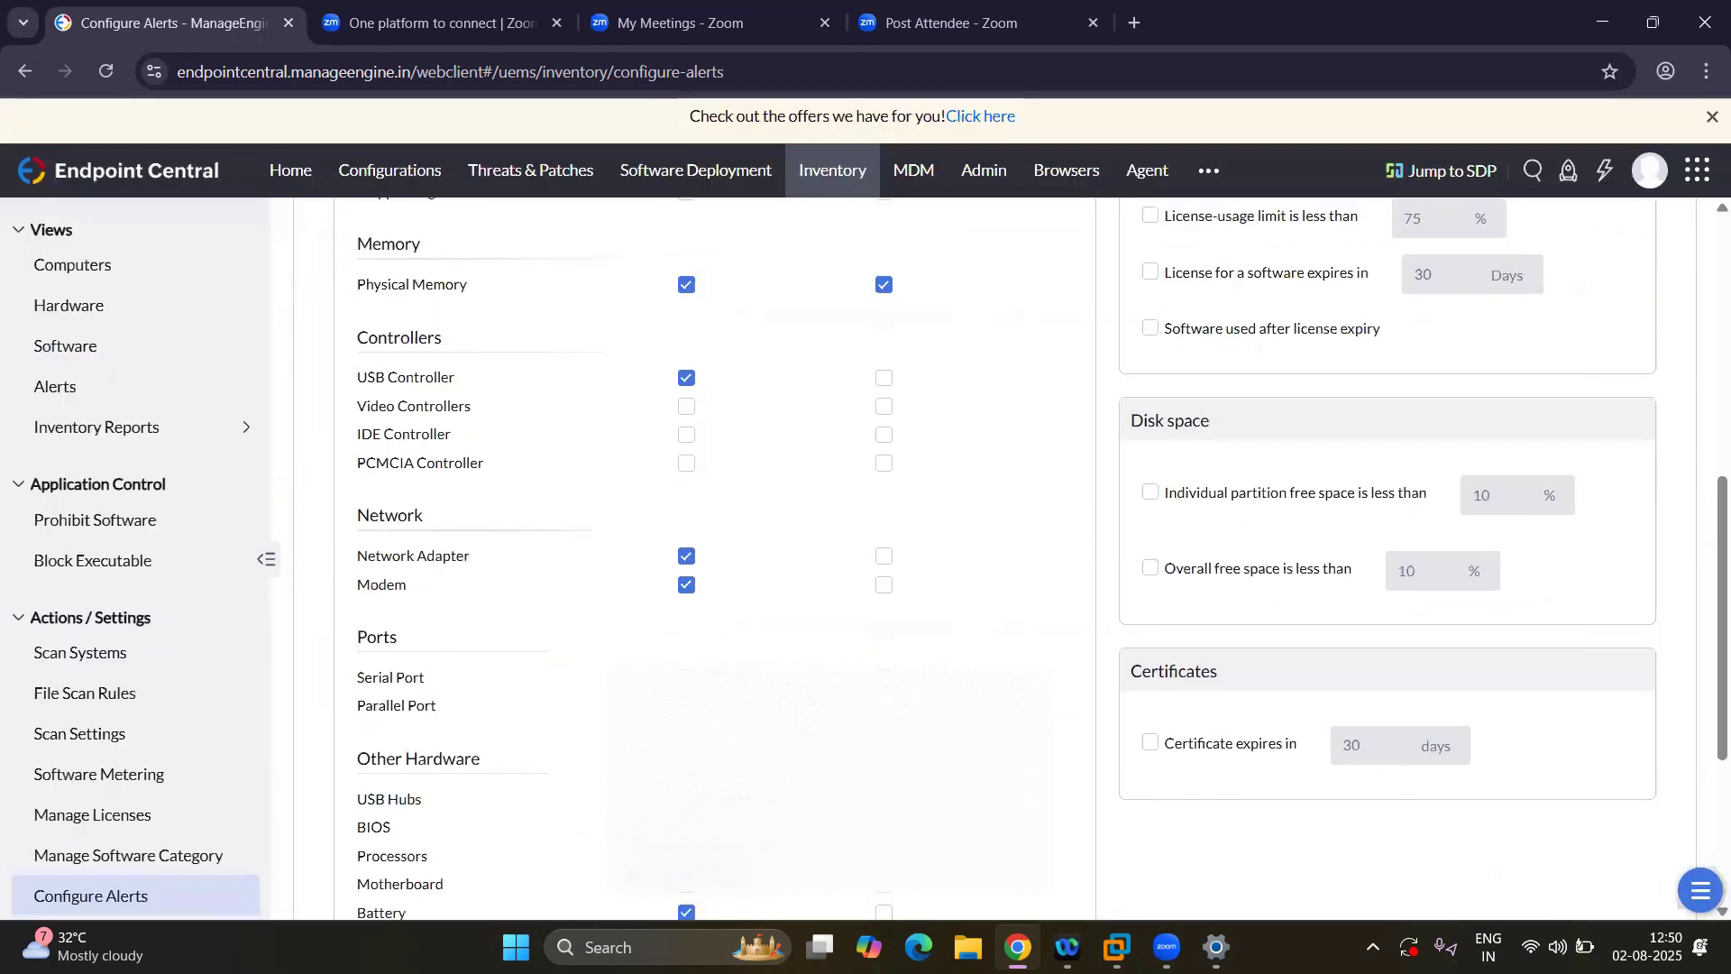
scroll(992, 559, "down", 4)
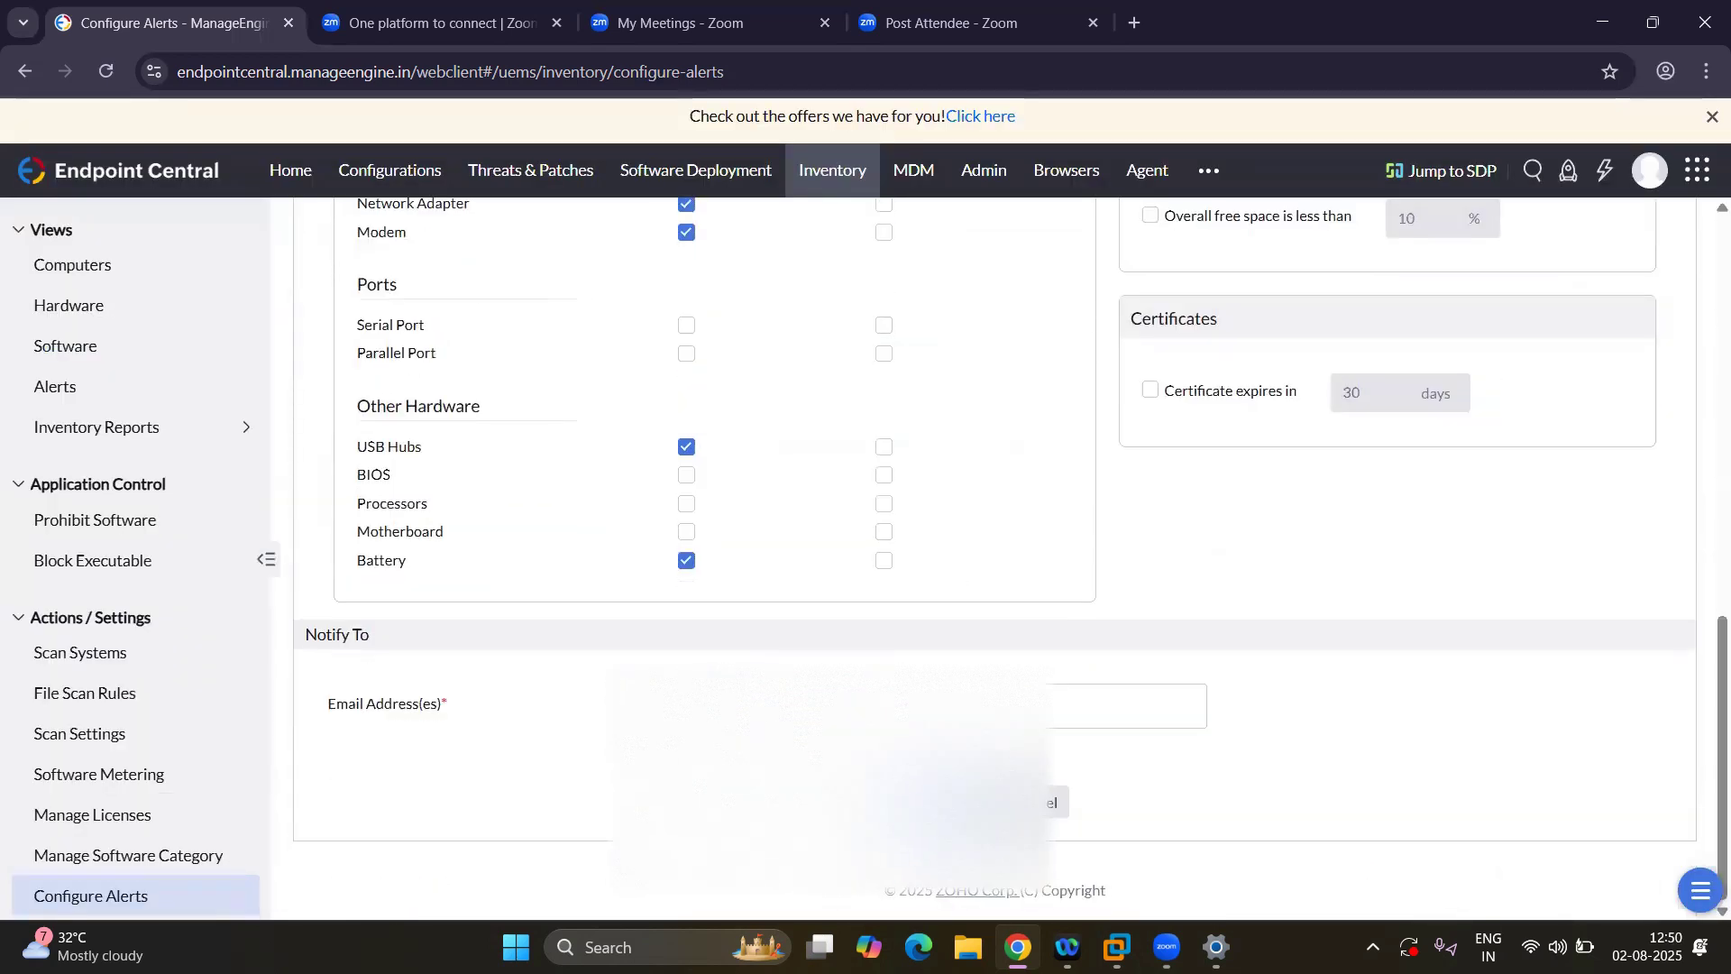
scroll(917, 595, "up", 3)
scroll(917, 595, "down", 3)
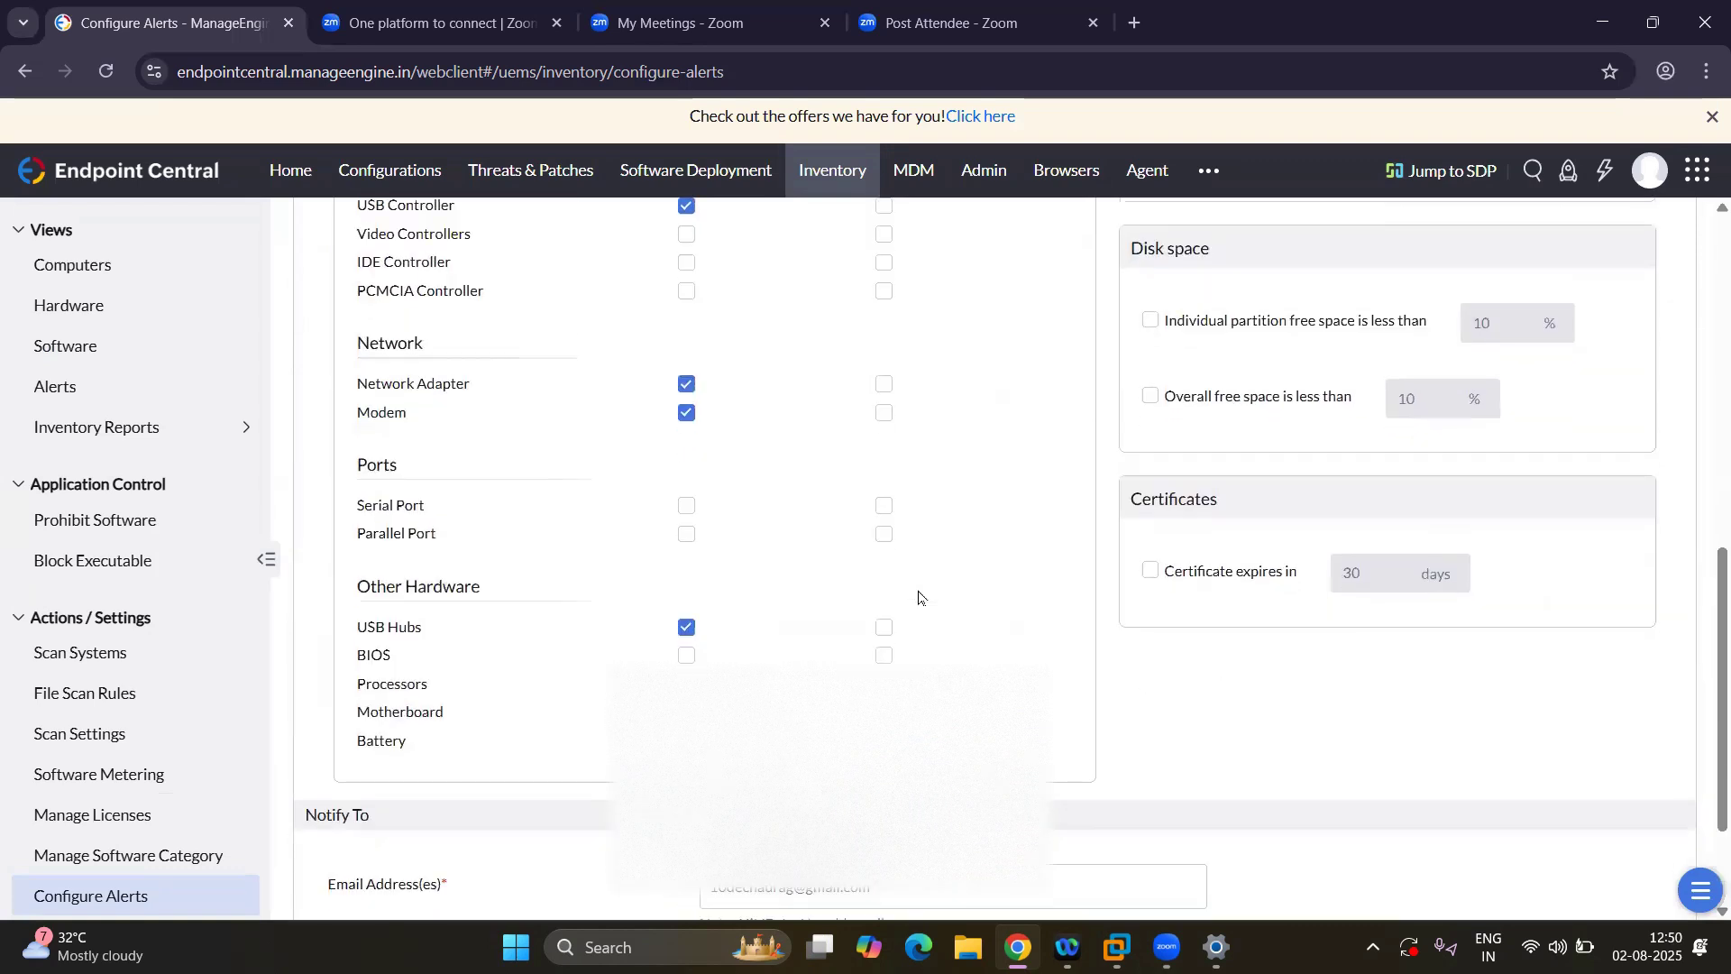
scroll(919, 596, "up", 2)
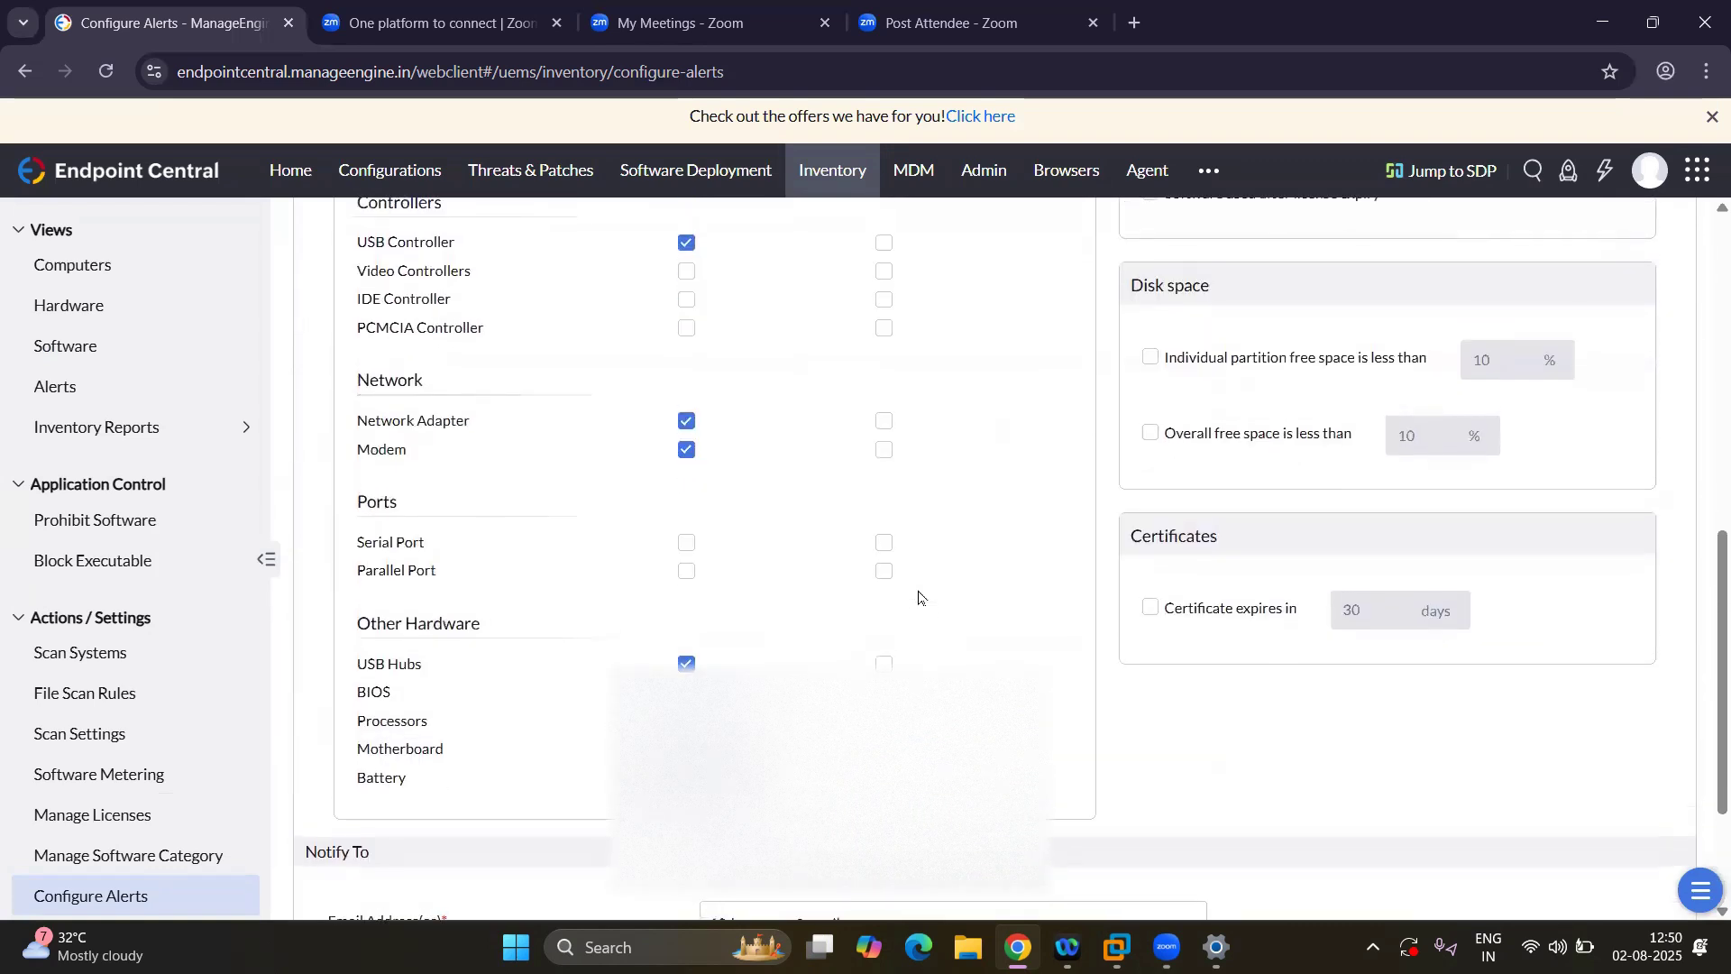
scroll(918, 597, "up", 9)
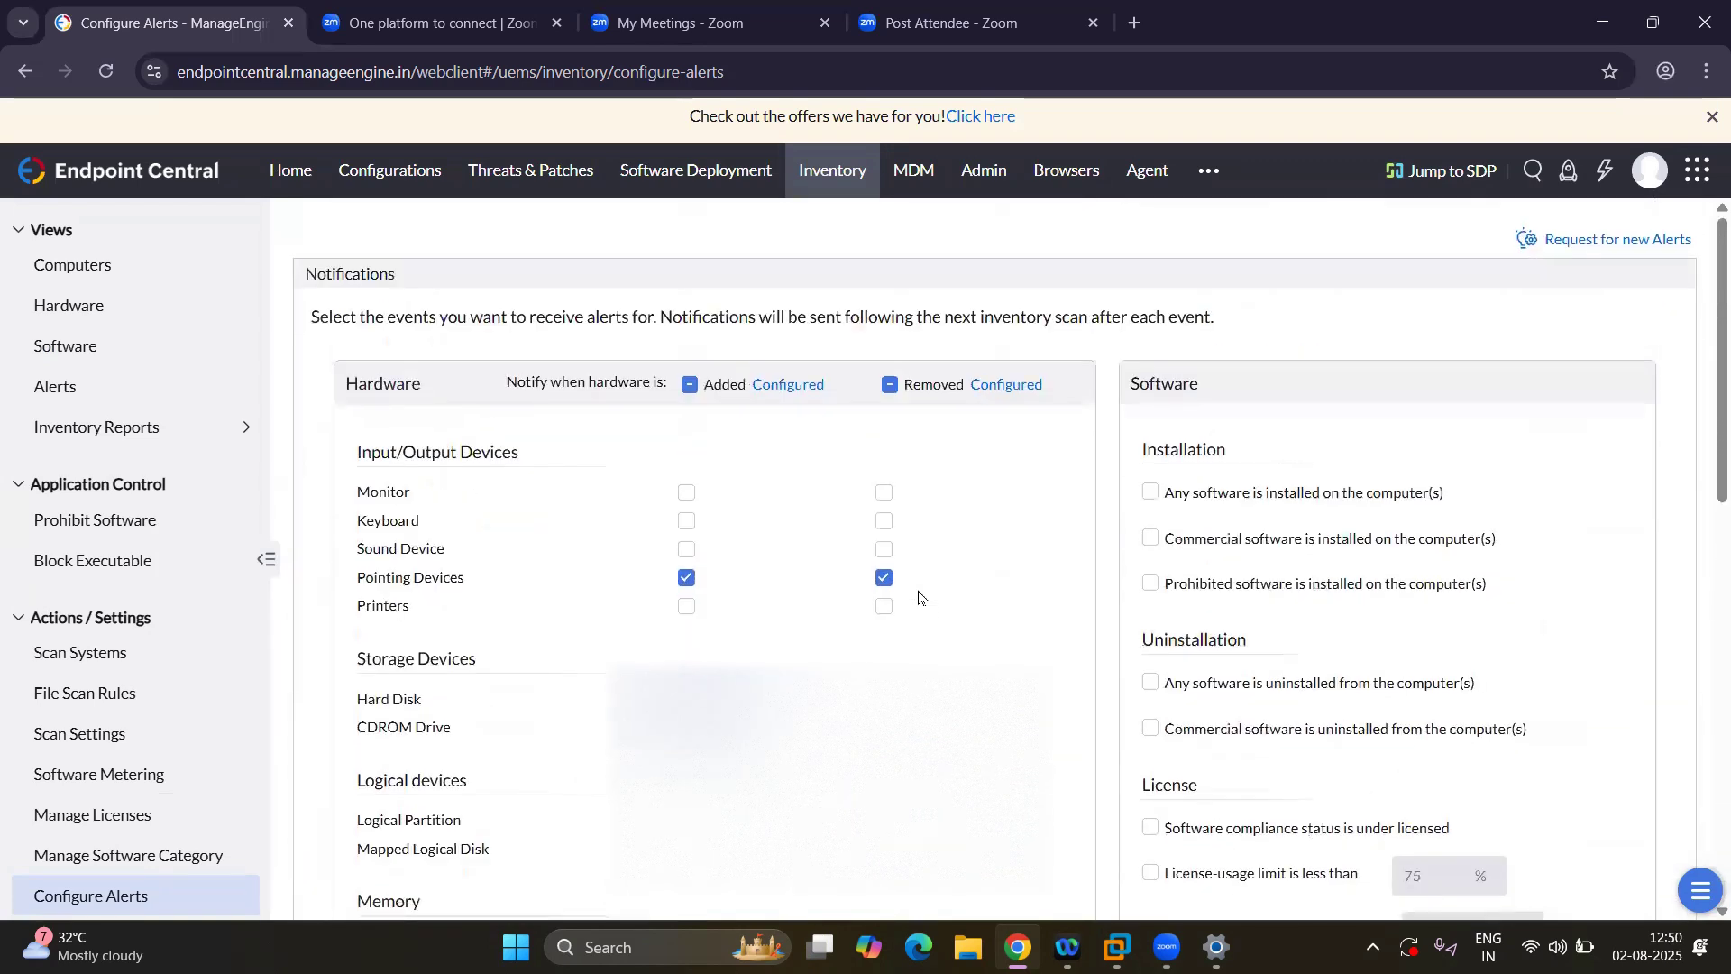
scroll(918, 597, "down", 3)
scroll(919, 597, "up", 3)
scroll(918, 596, "down", 10)
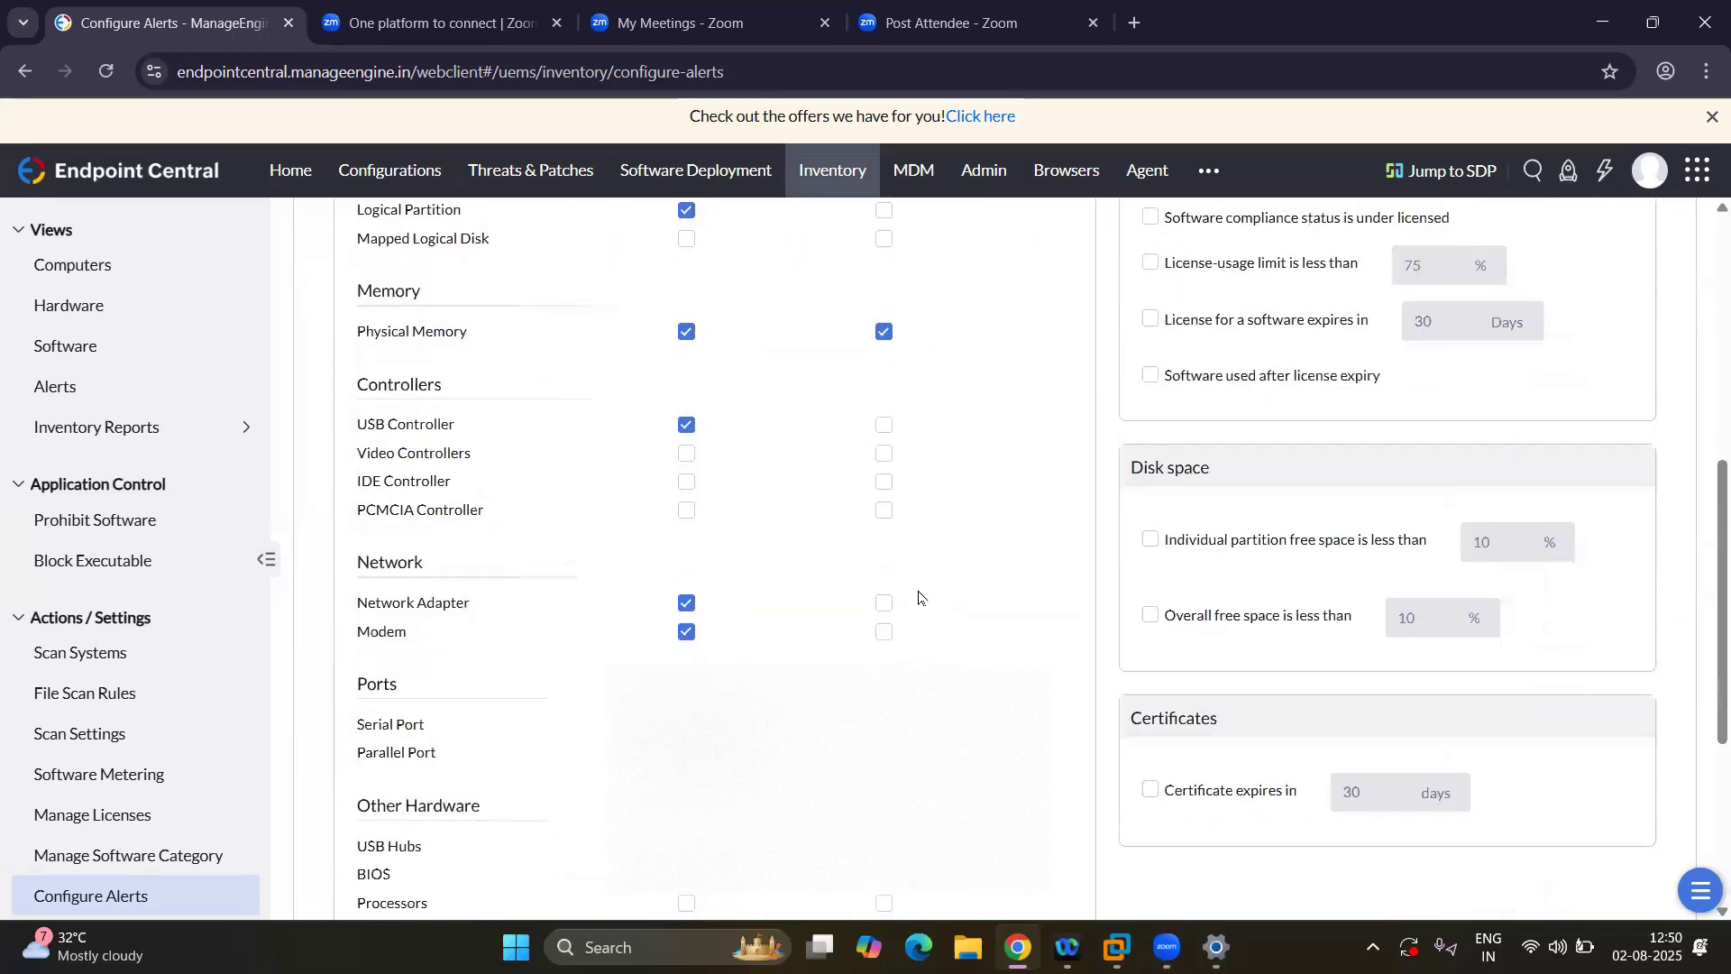
Fill in the recipient's email address under Notify To for the inventory alerts.
left_click(1036, 402)
scroll(1037, 403, "up", 3)
scroll(1035, 402, "down", 3)
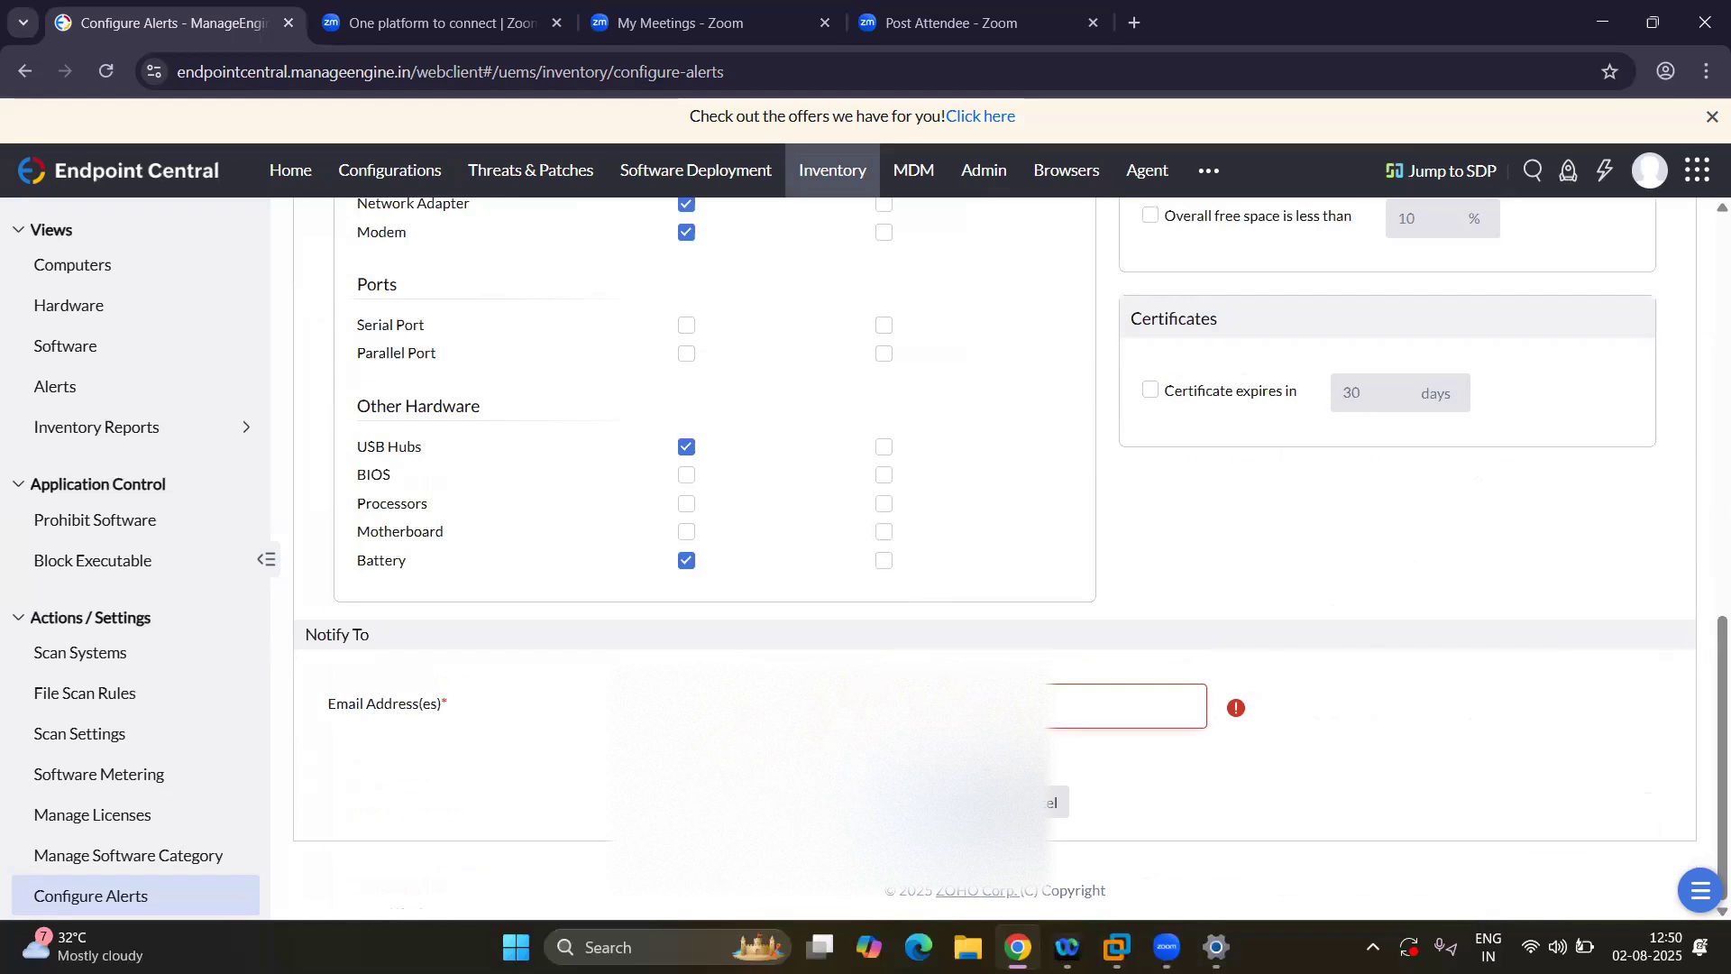
key("ctrl+v")
left_click(955, 774)
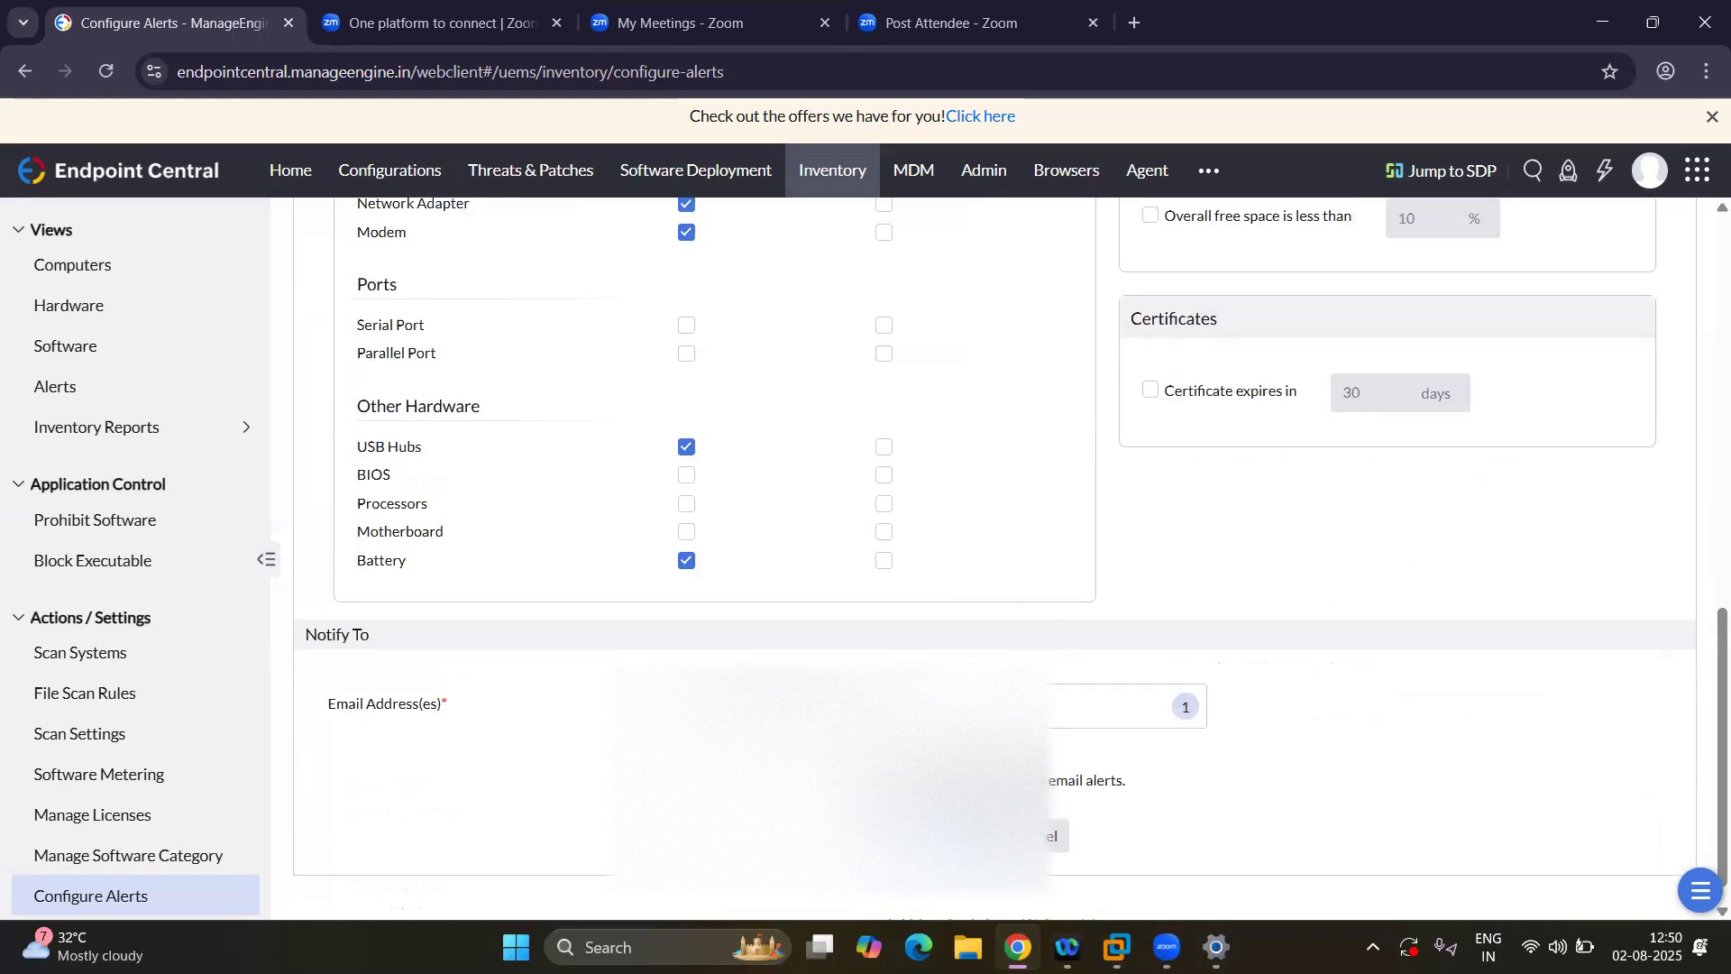
scroll(996, 656, "up", 2)
scroll(996, 656, "down", 2)
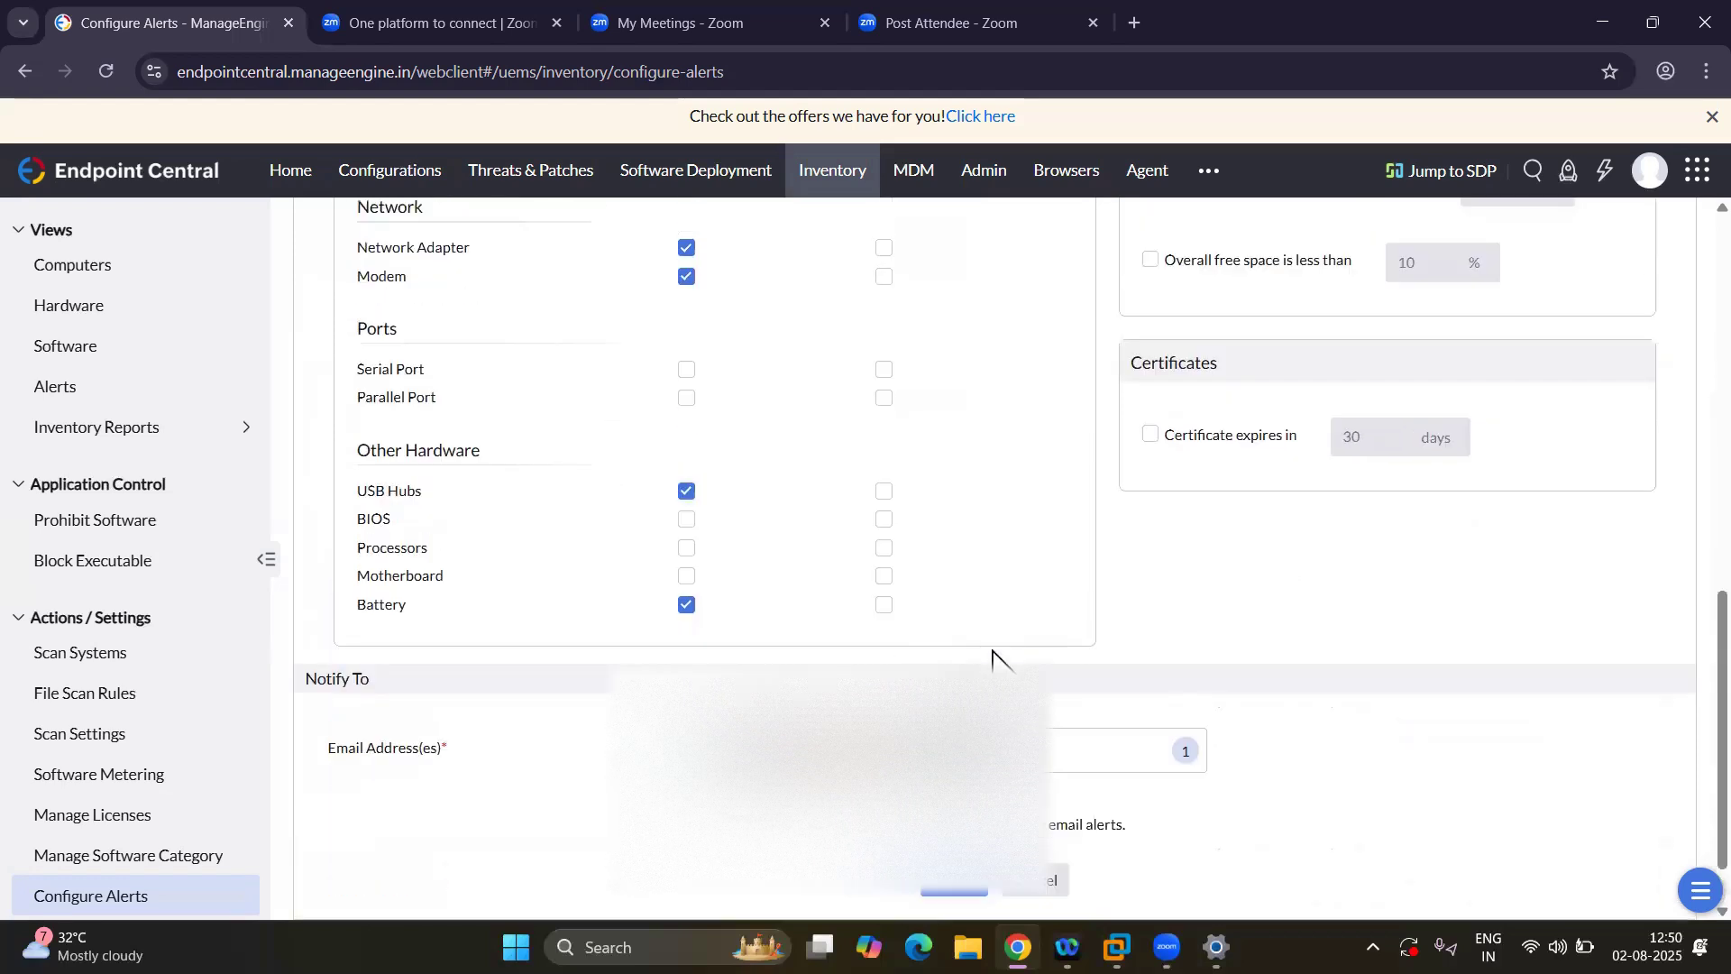
left_click(1109, 737)
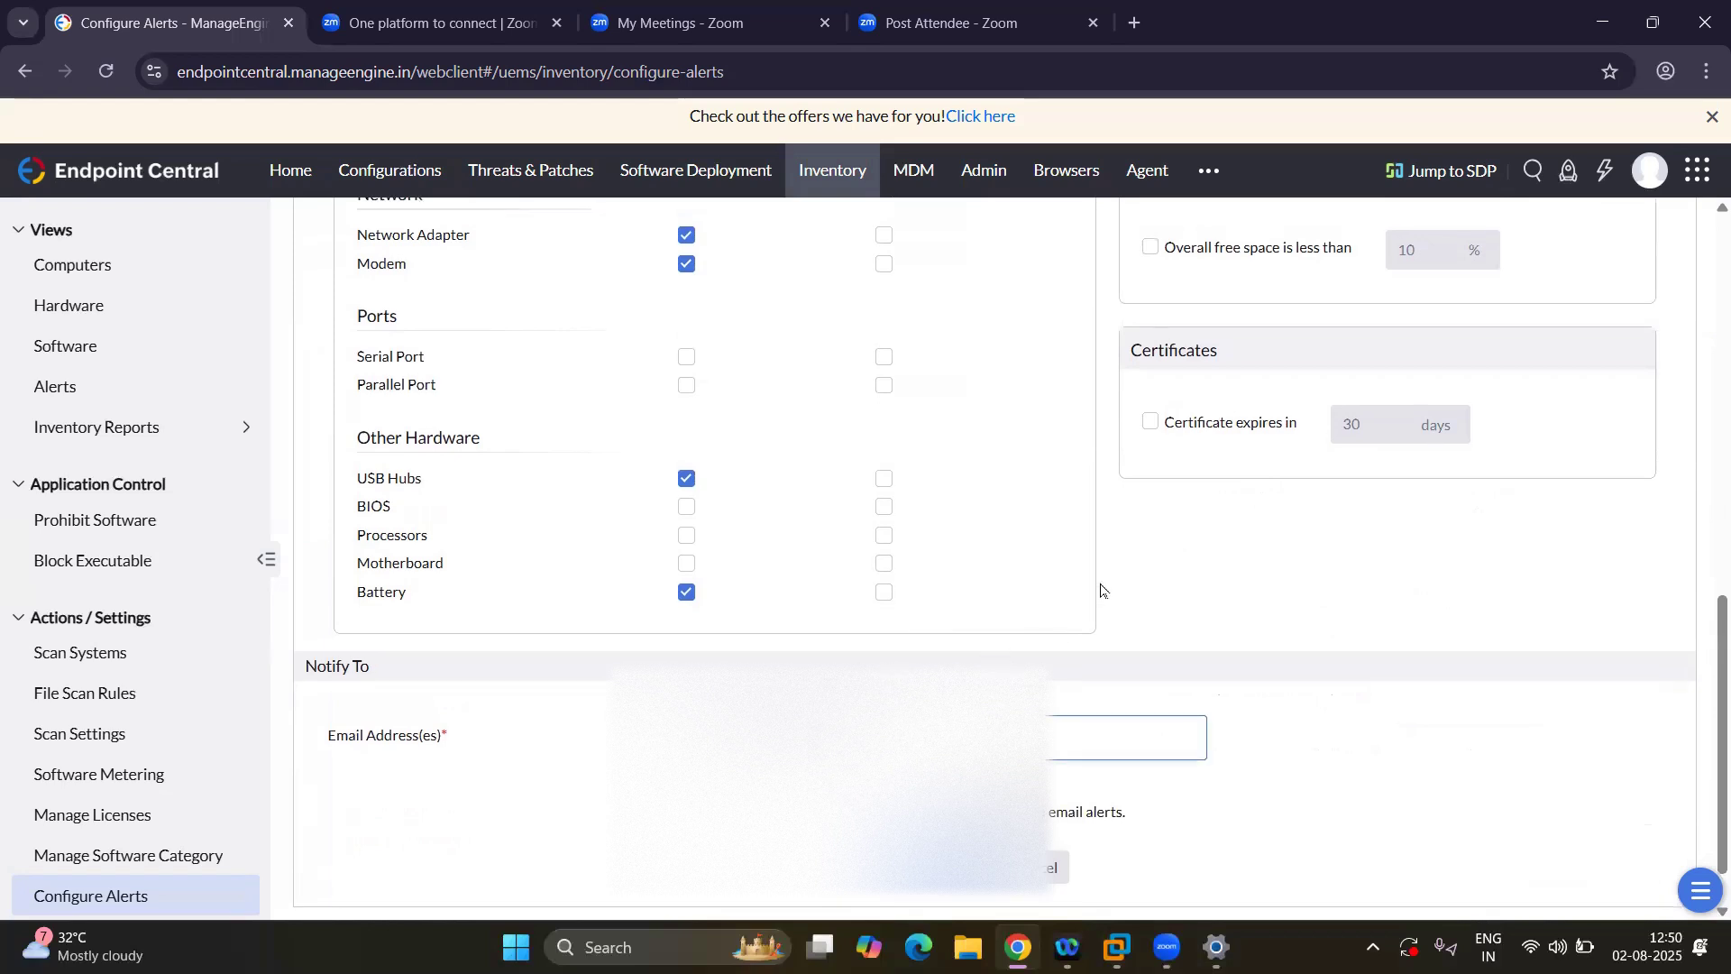
scroll(1101, 590, "up", 2)
scroll(996, 559, "up", 1)
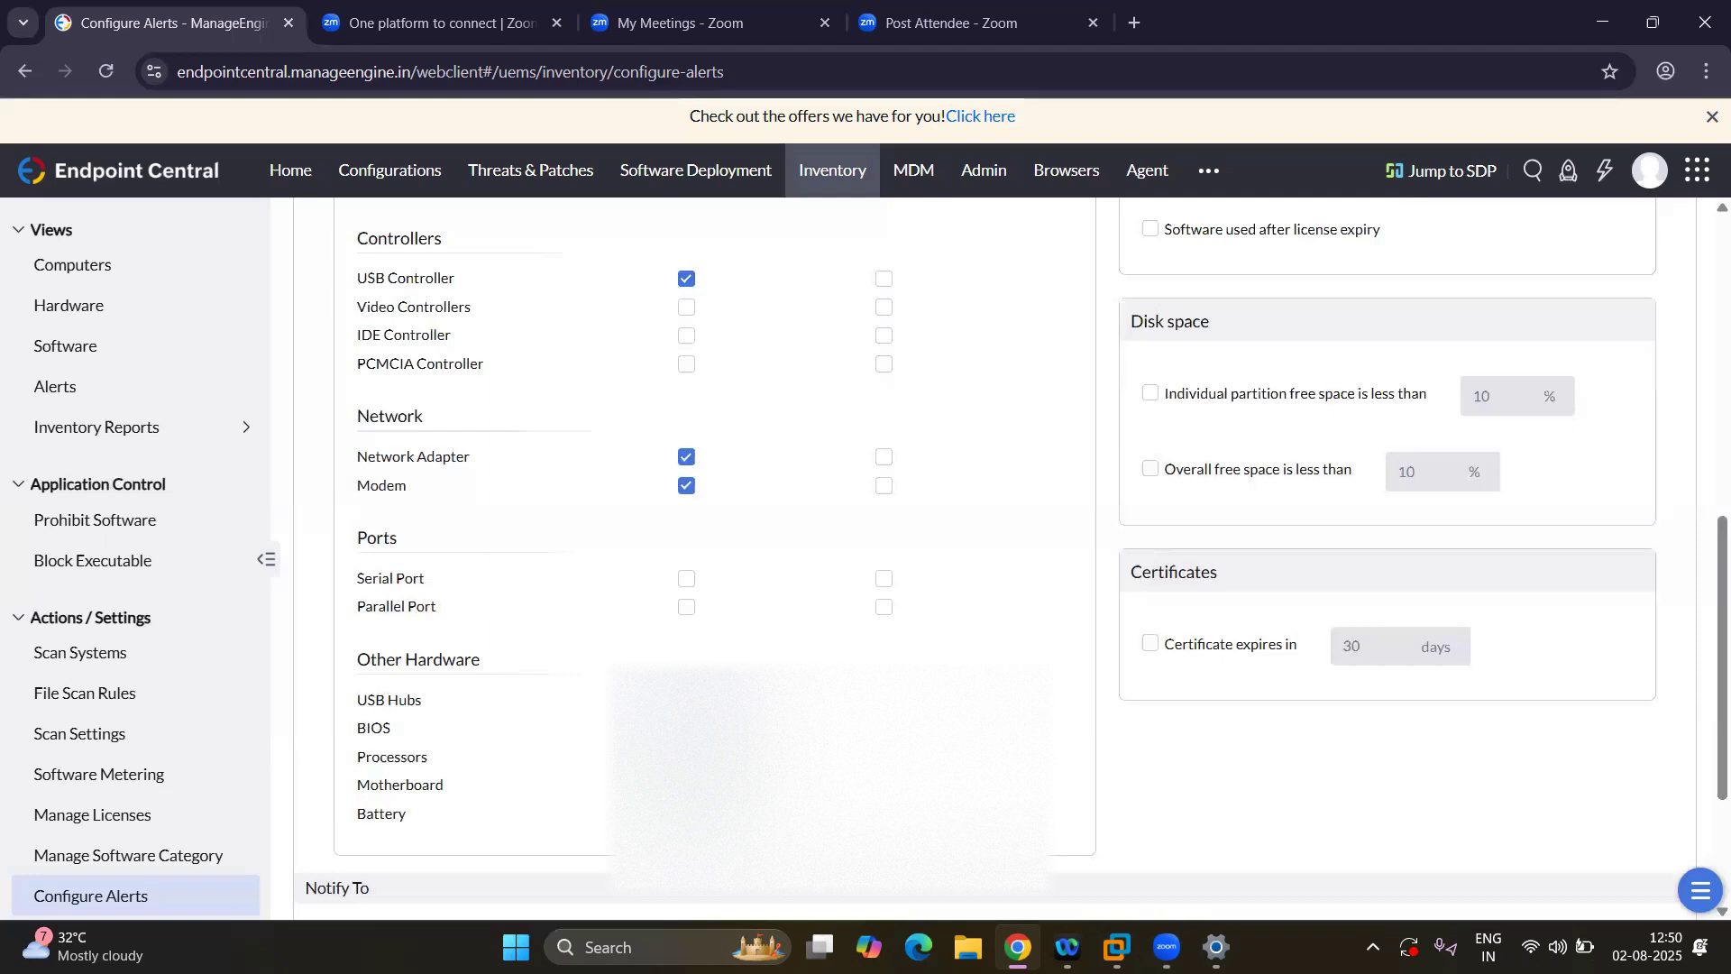
Save the inventory alert settings with the selected hardware events and the notification recipient.
scroll(996, 559, "down", 3)
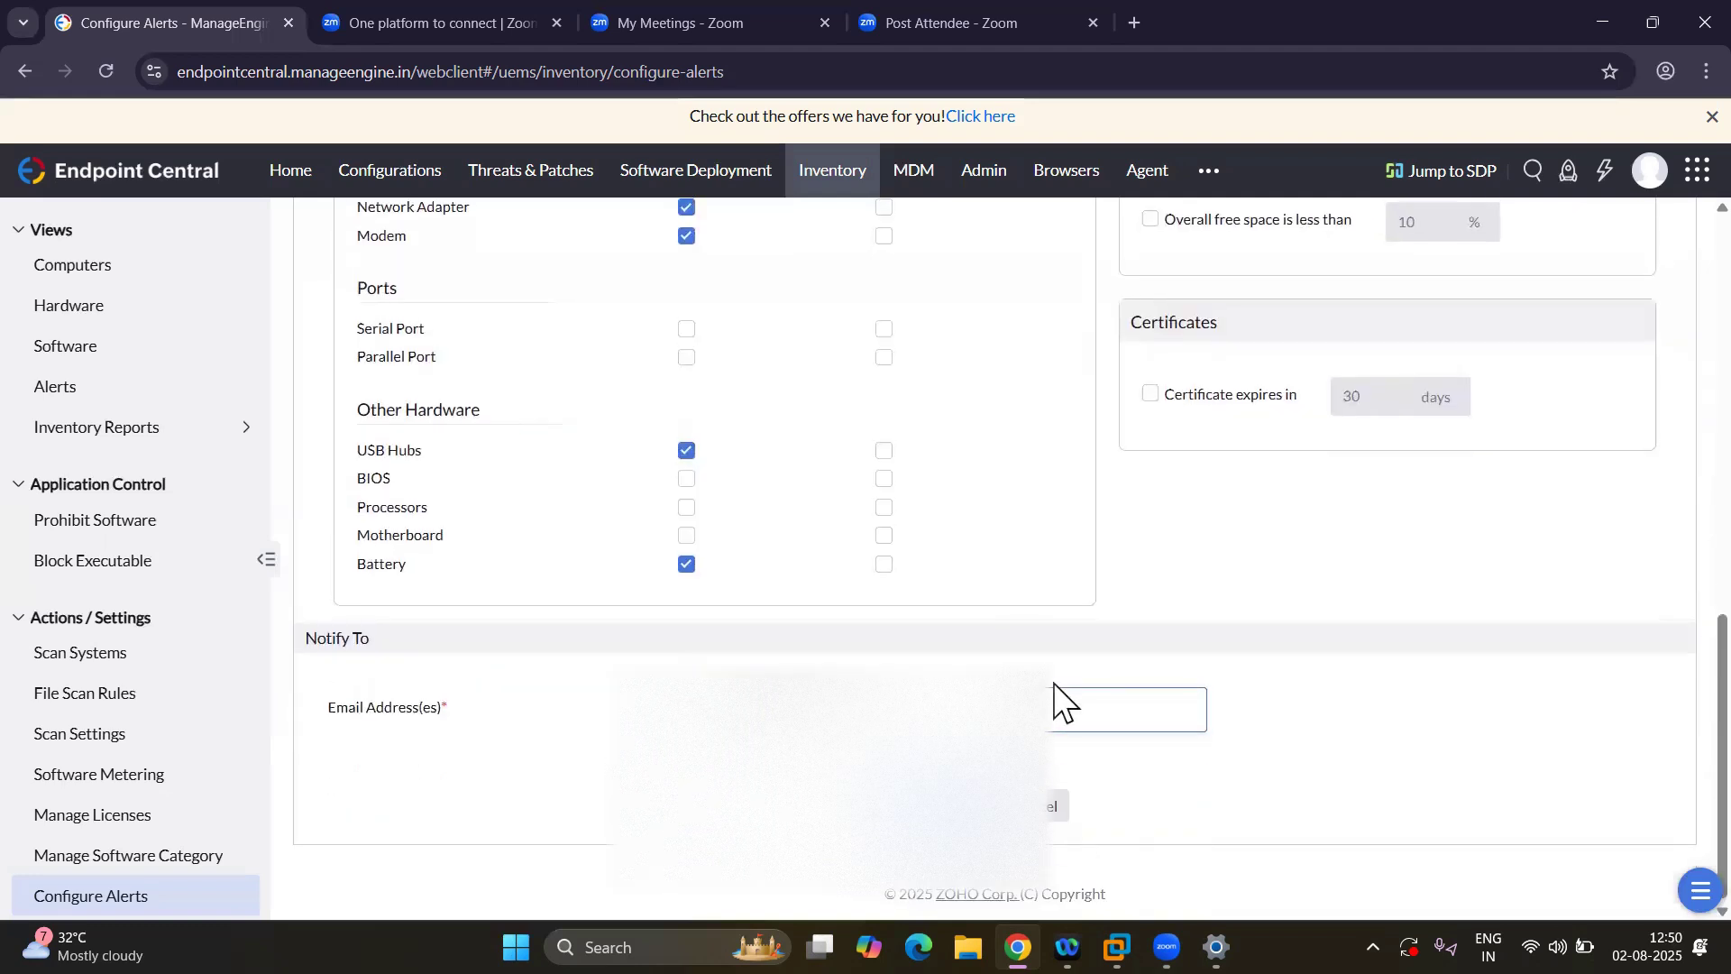
left_click(959, 805)
scroll(1026, 577, "up", 1)
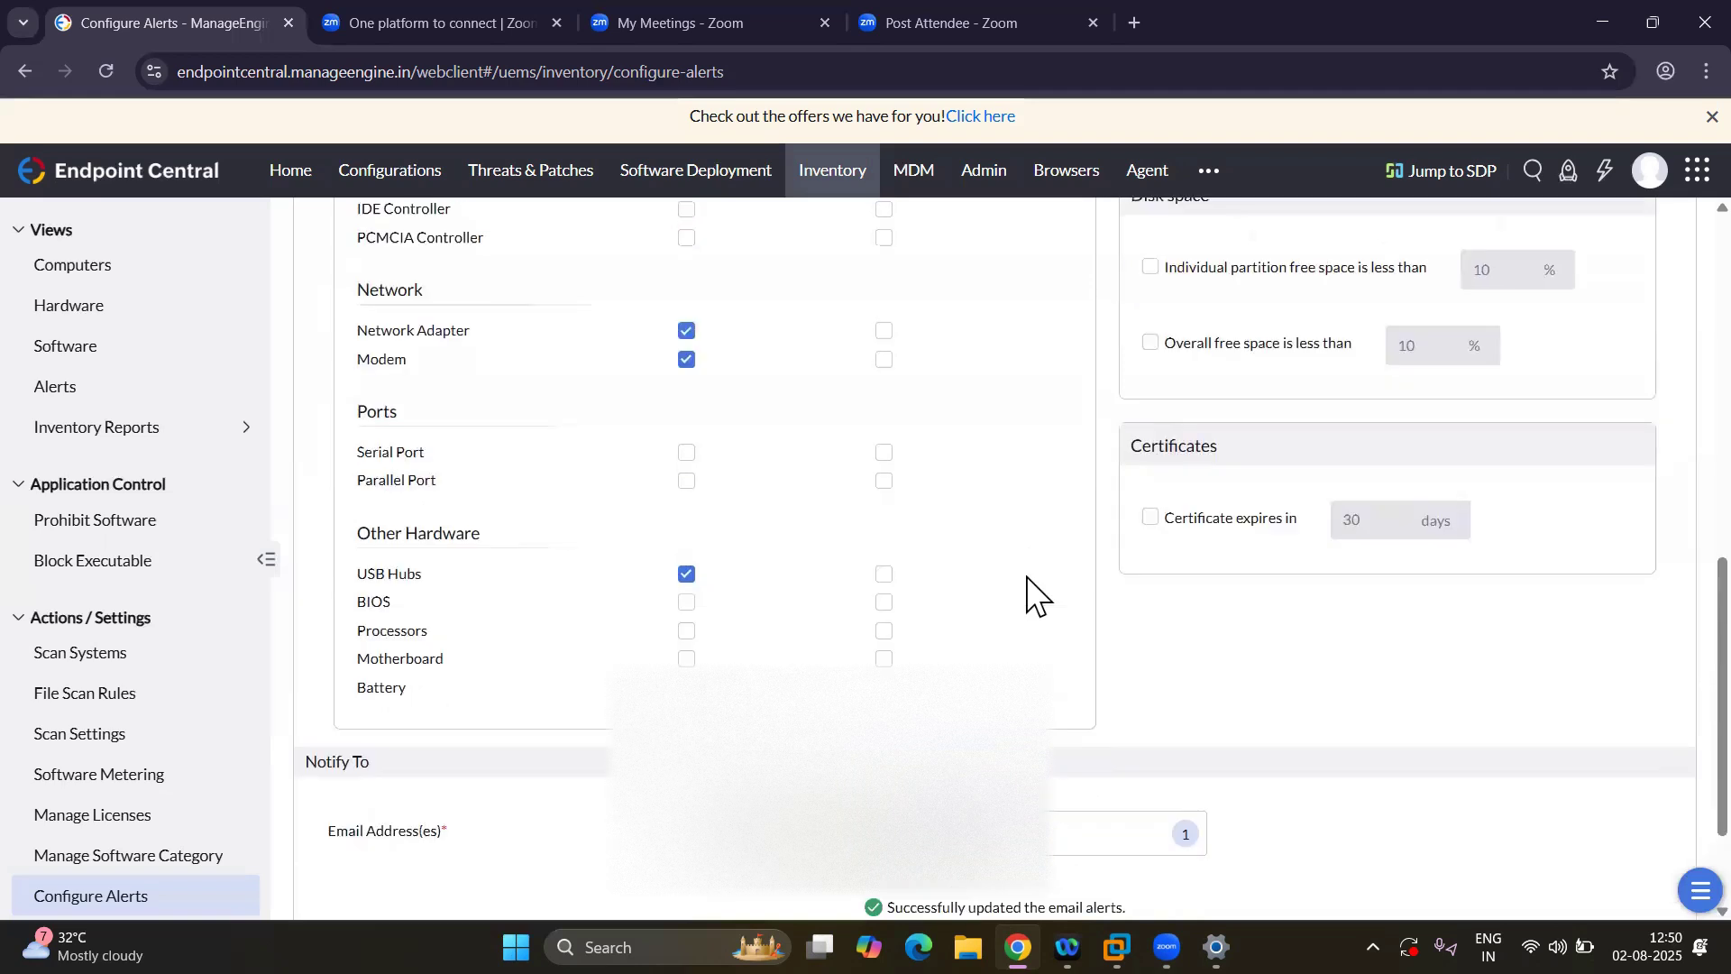
scroll(1026, 576, "down", 2)
Review the selected hardware events, the software, disk space and certificate alert options, and the Notify To section.
scroll(1037, 595, "up", 12)
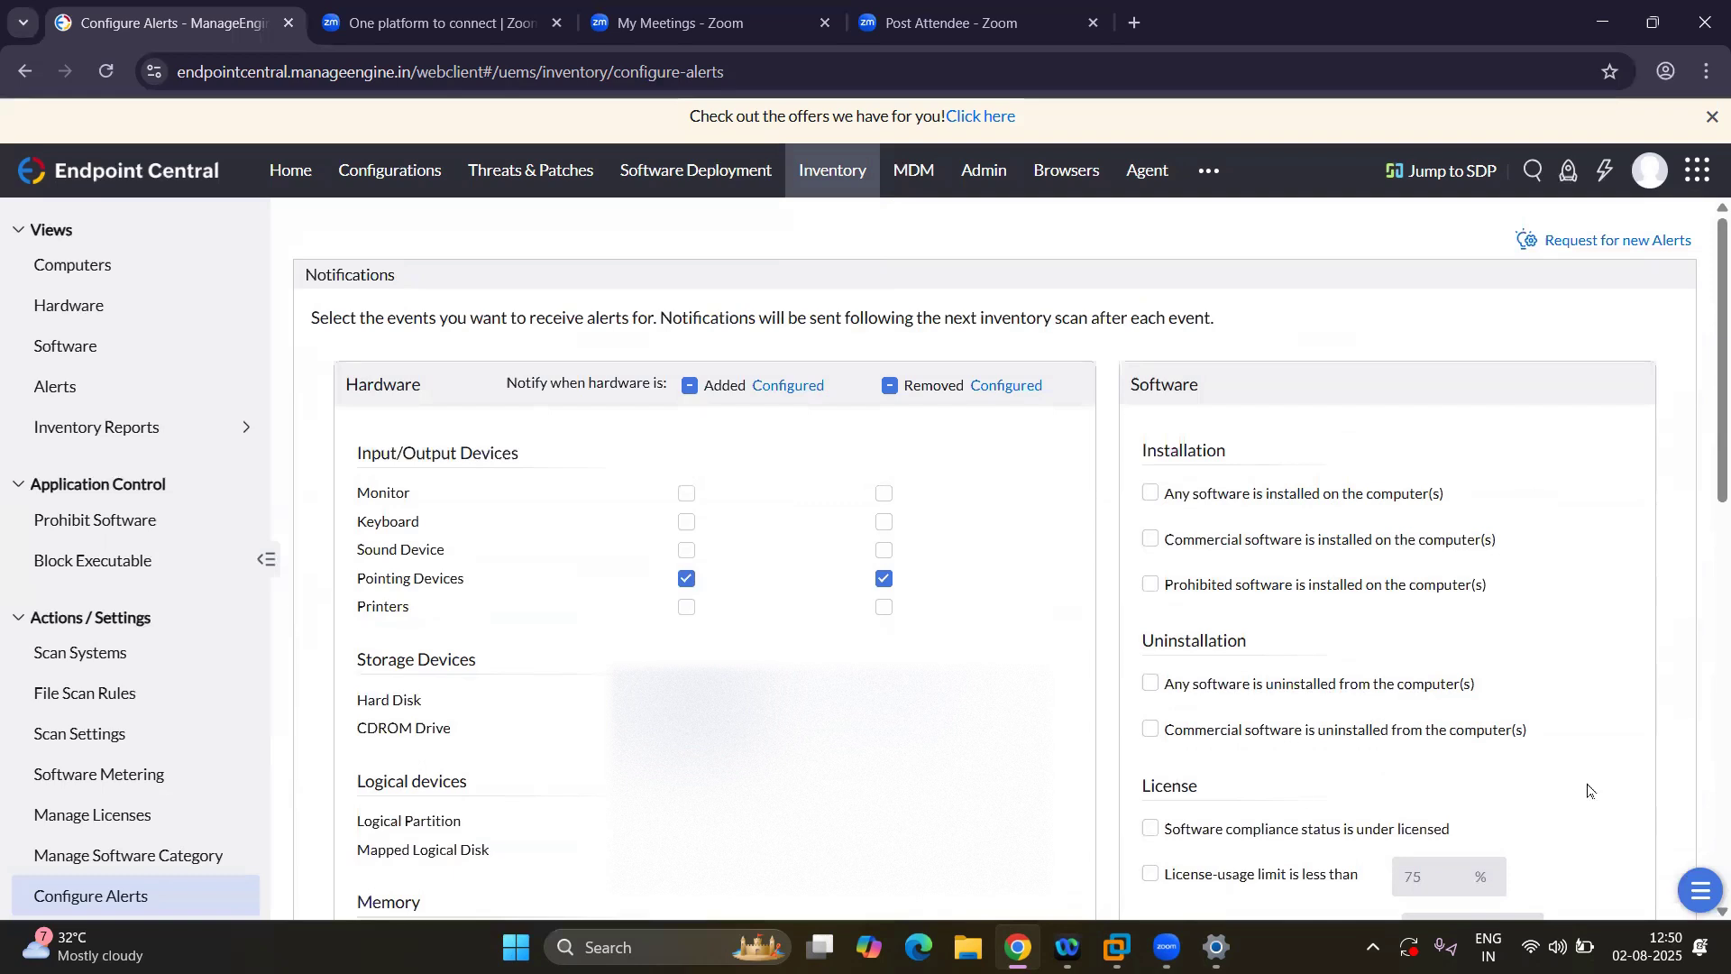
mouse_move(1118, 946)
scroll(1052, 580, "down", 1)
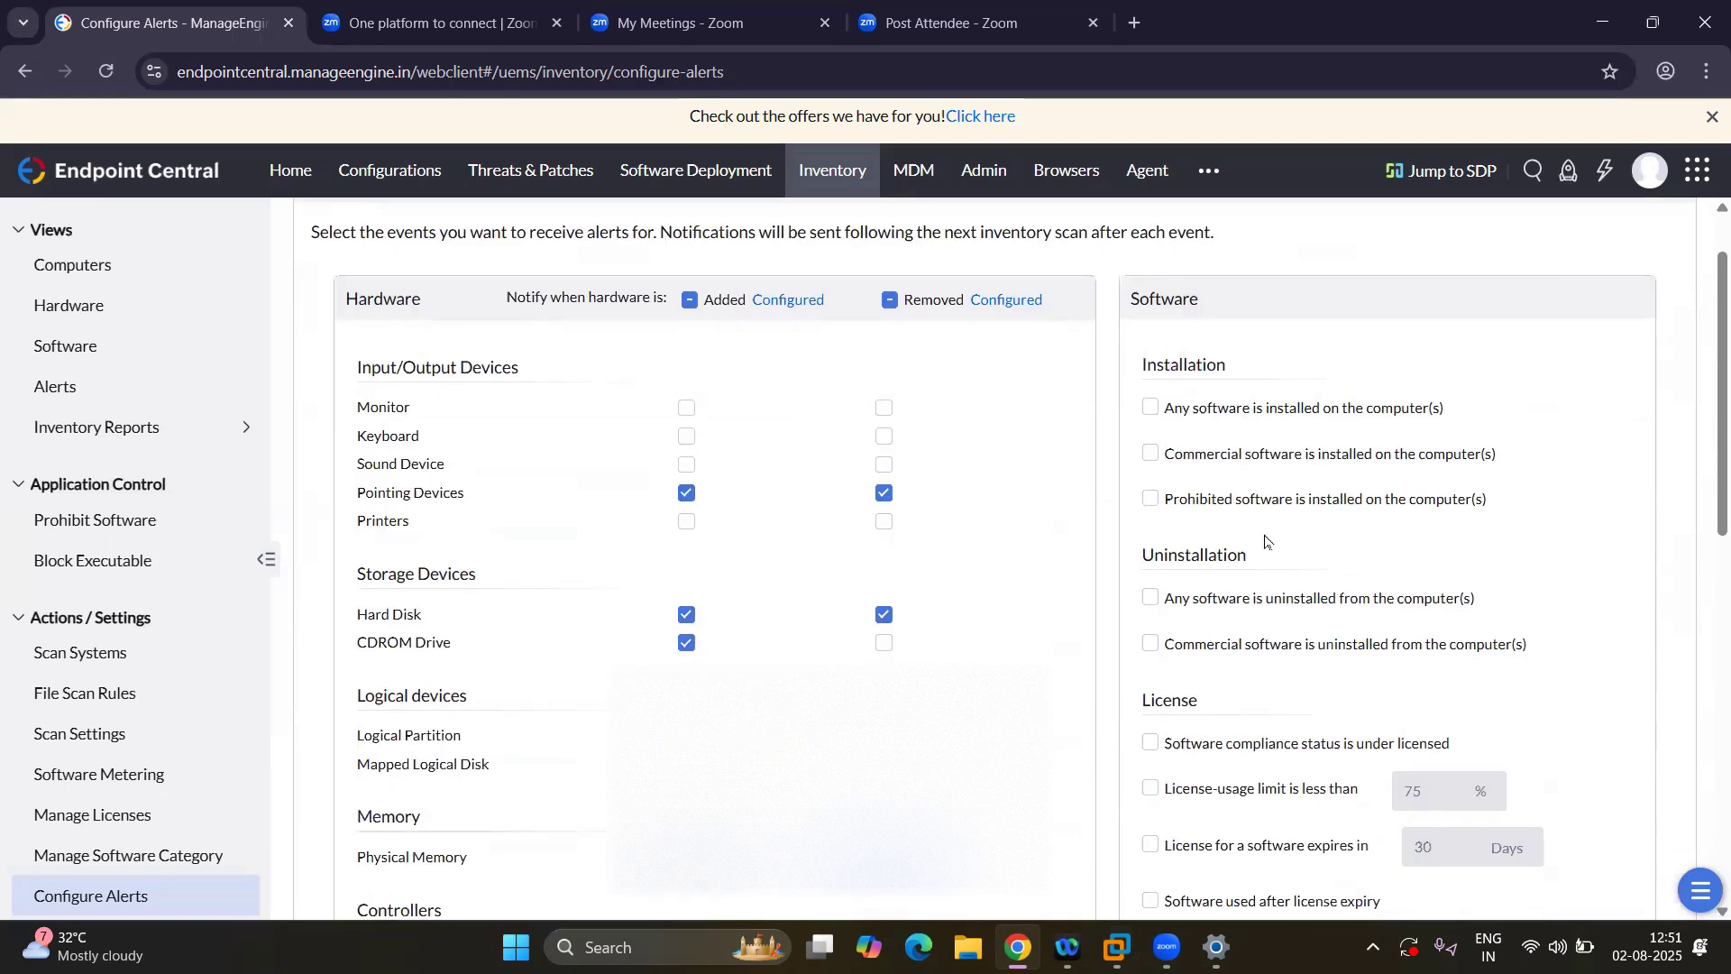
scroll(1396, 548, "down", 1)
scroll(1395, 548, "up", 1)
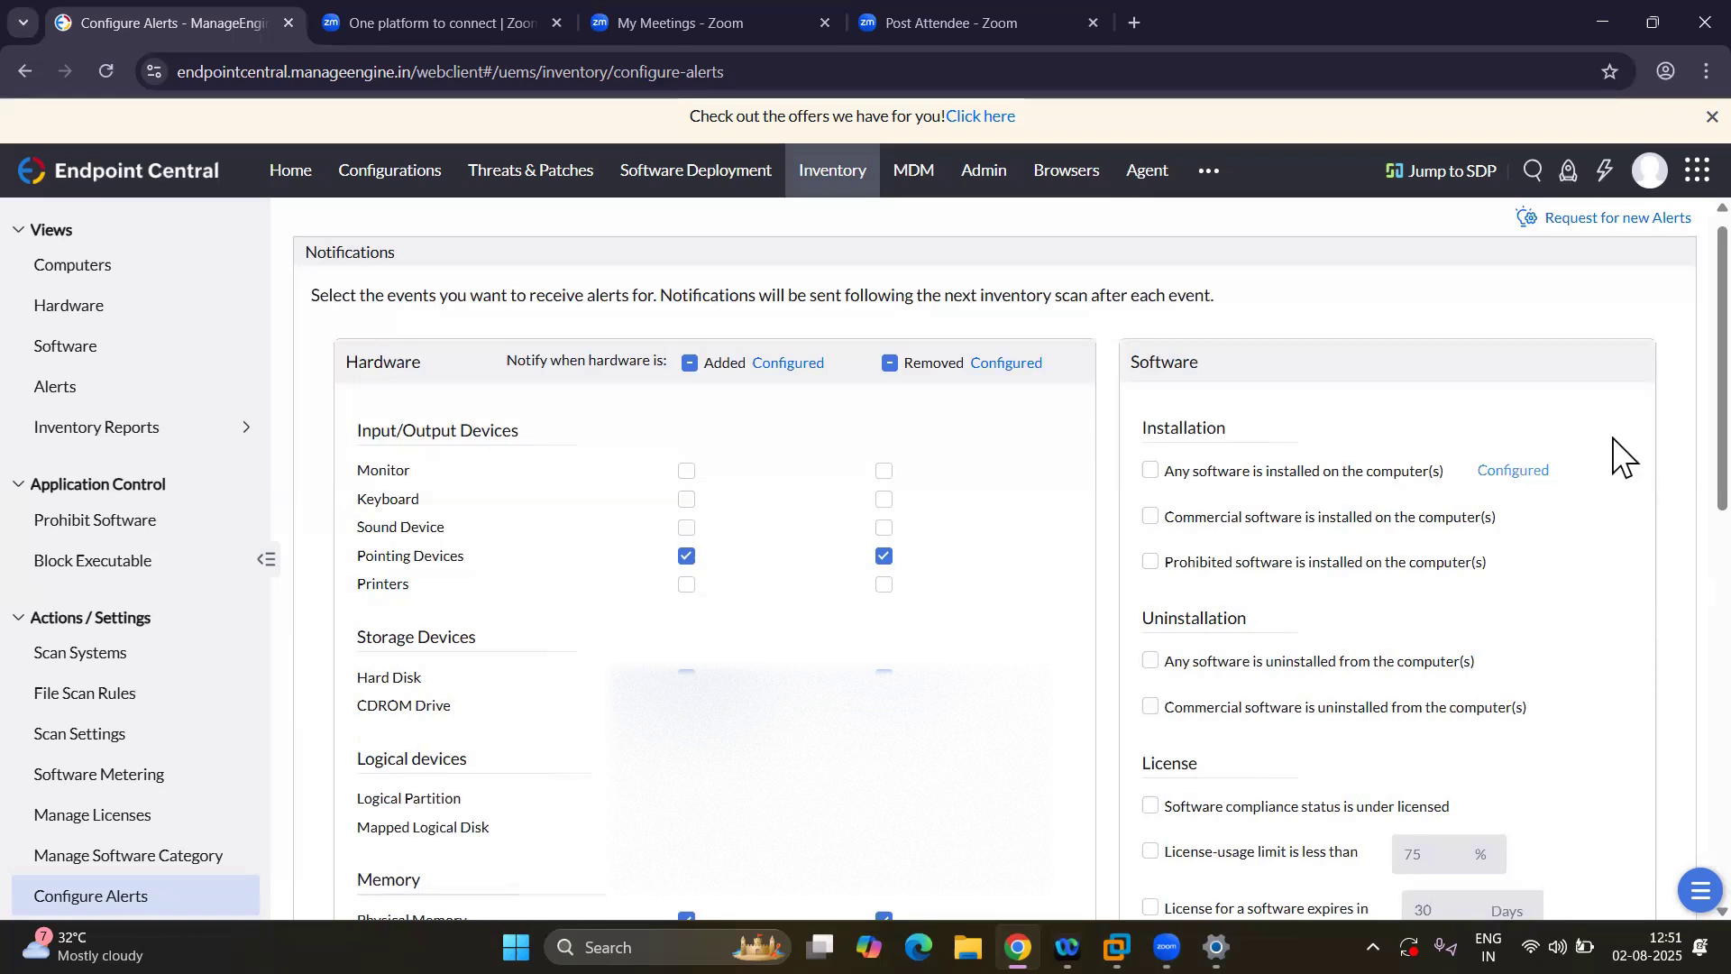
scroll(1622, 455, "up", 1)
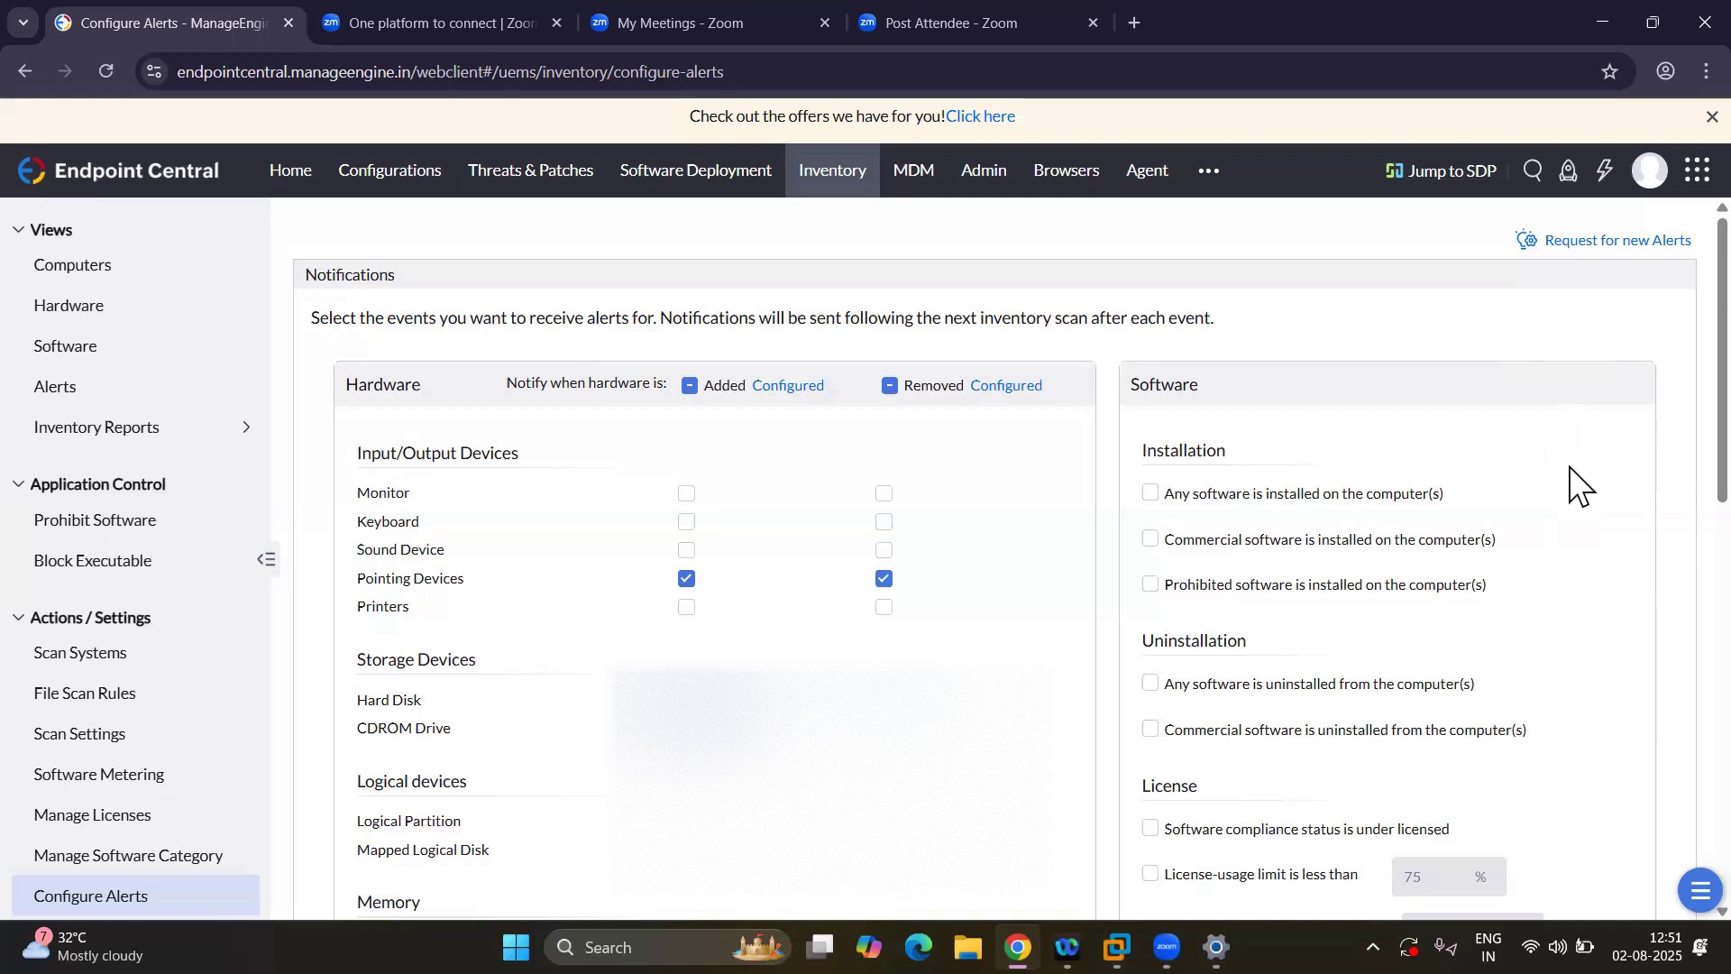
mouse_move(1564, 509)
scroll(809, 575, "down", 6)
scroll(817, 625, "down", 4)
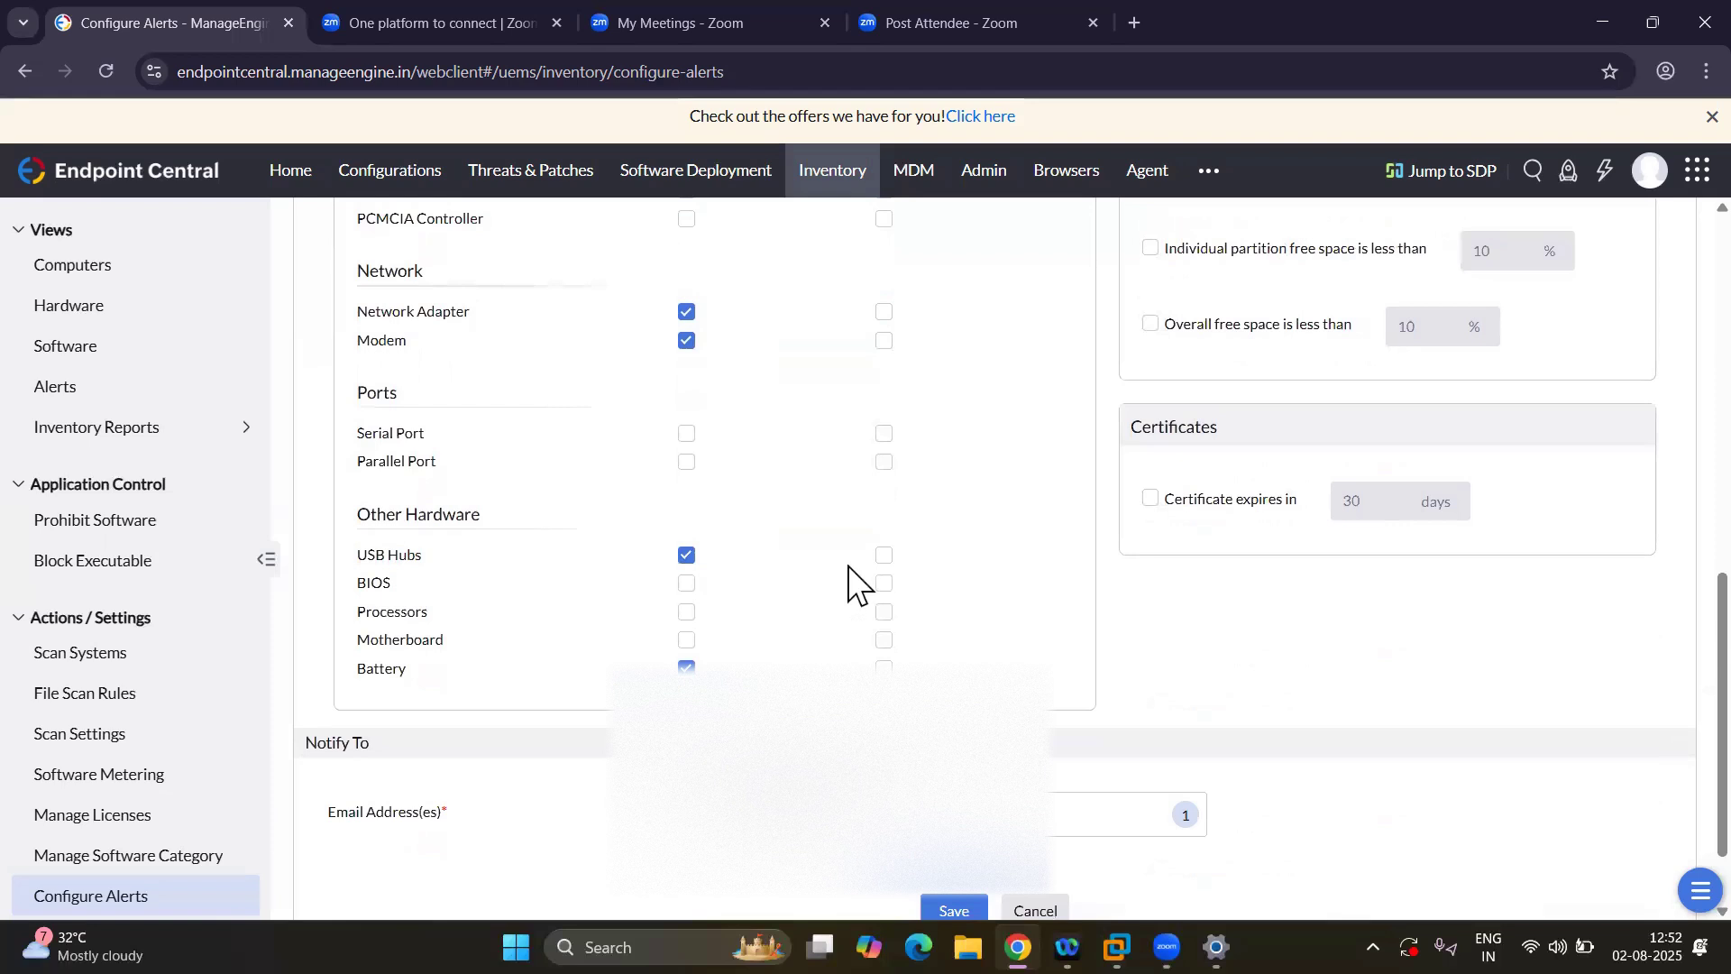
scroll(837, 419, "up", 2)
scroll(837, 419, "up", 4)
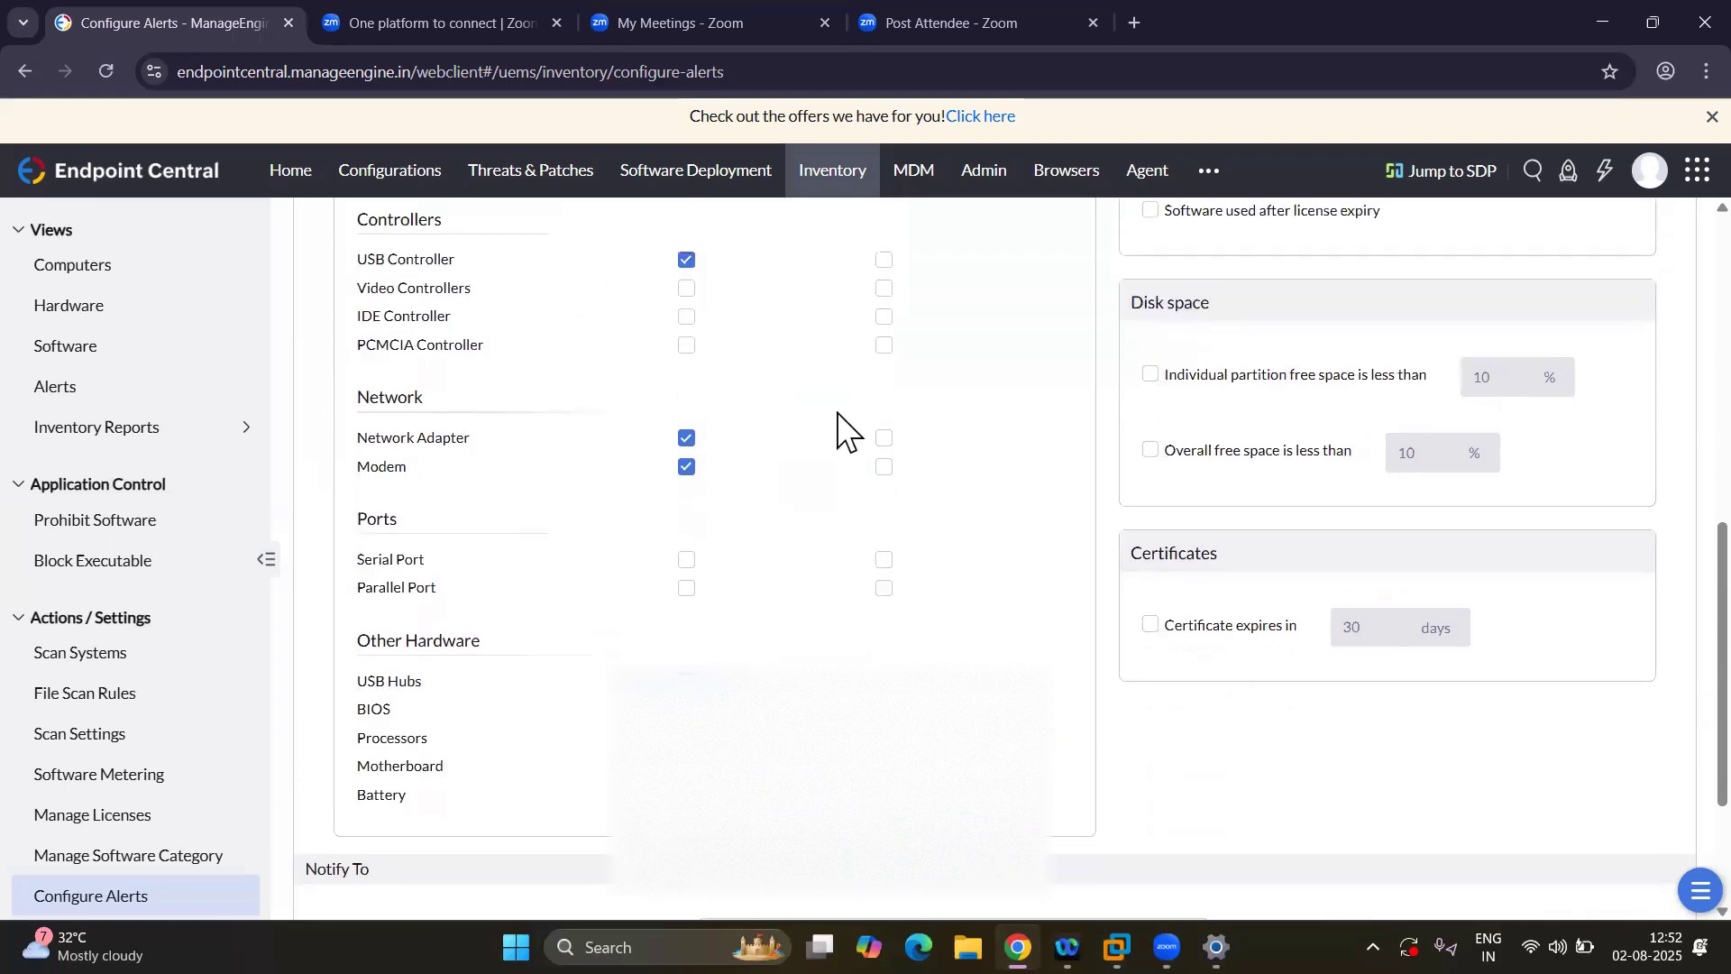
scroll(838, 422, "up", 5)
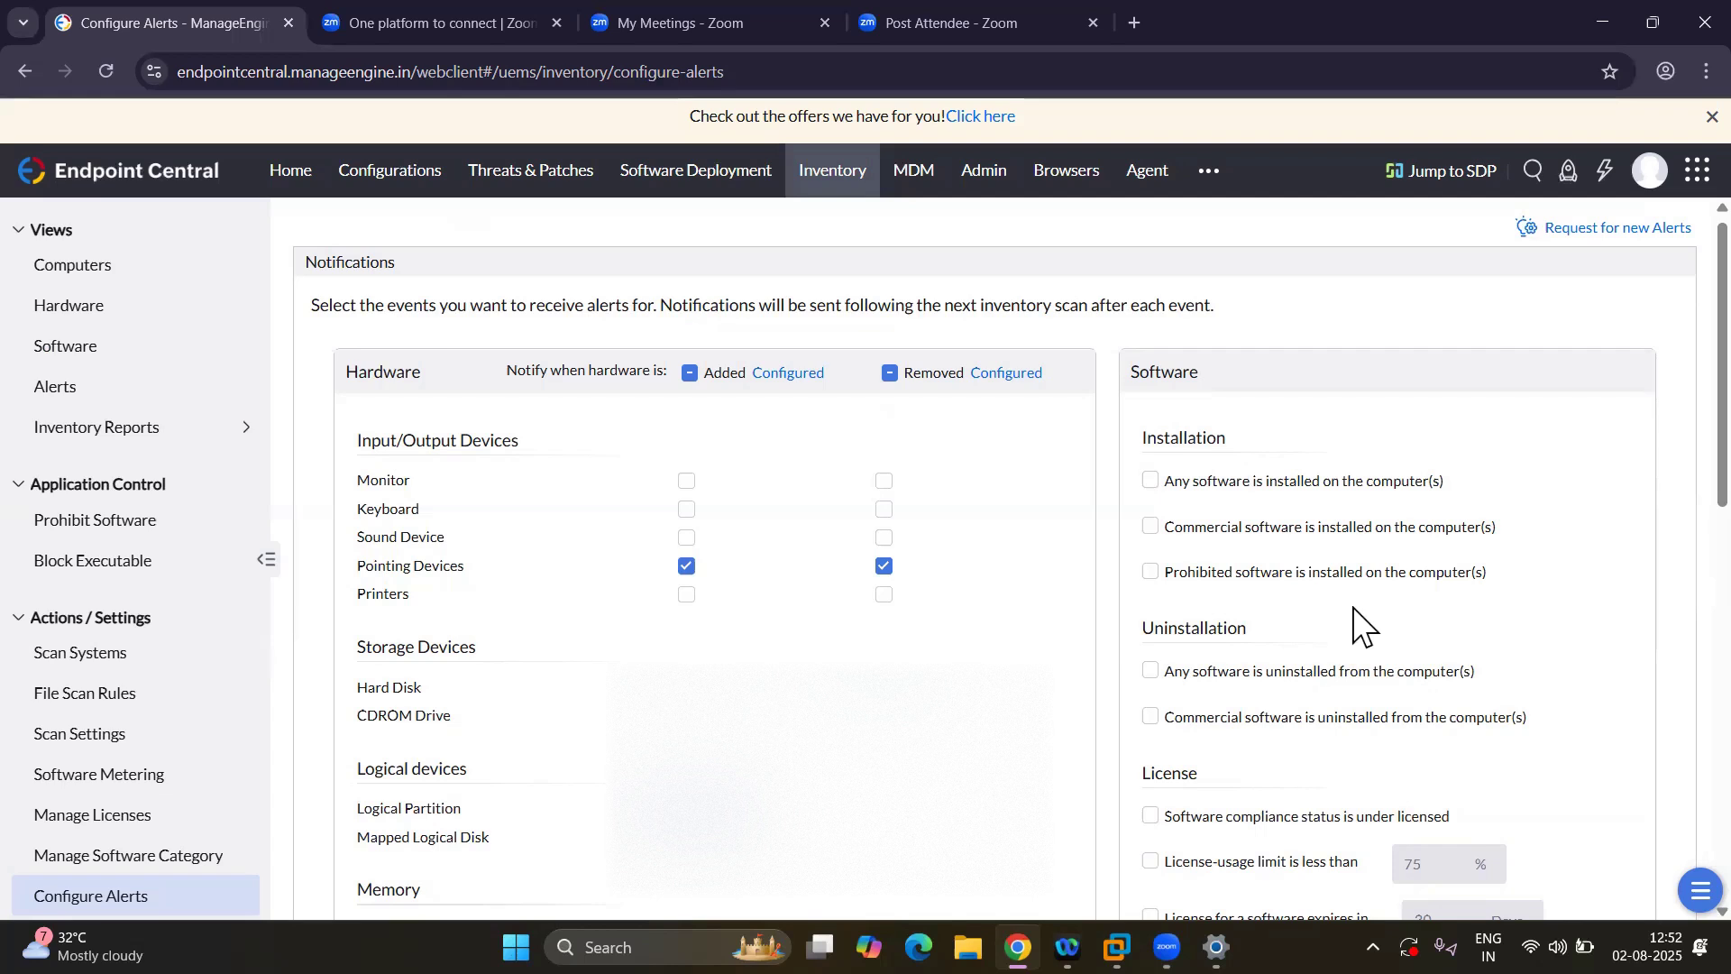
scroll(1362, 627, "down", 4)
scroll(1361, 626, "up", 5)
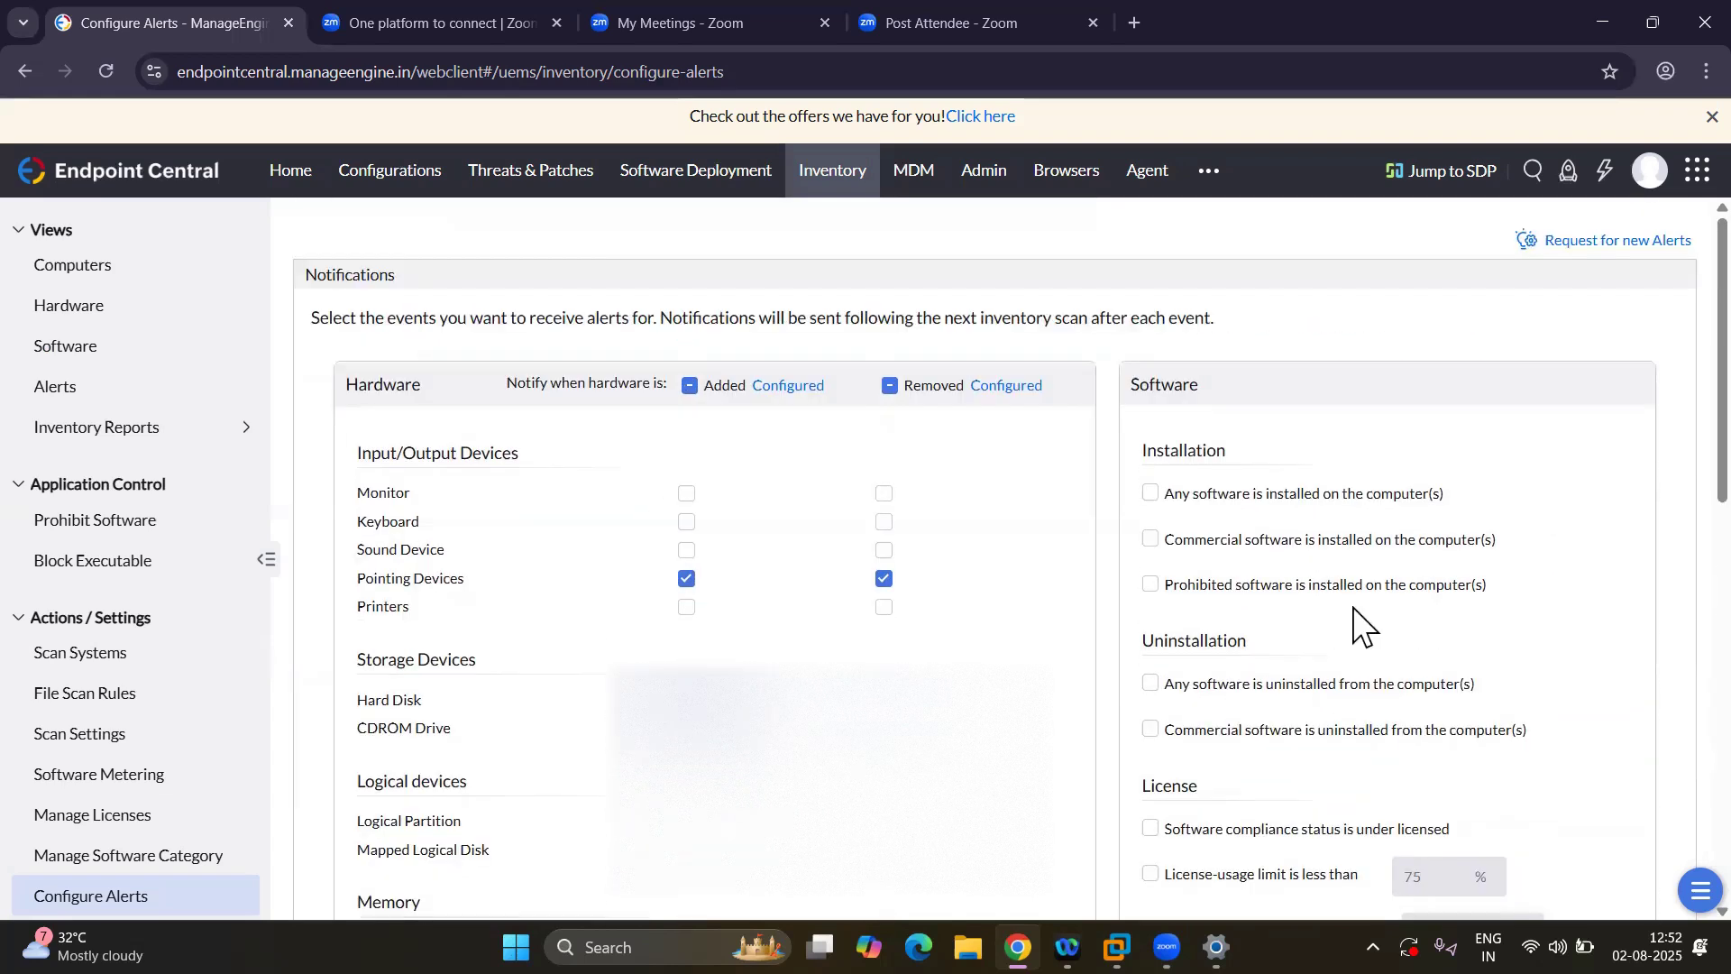
Open the hardware-added notification, review its email template and available variables, and close it without saving.
left_click(808, 390)
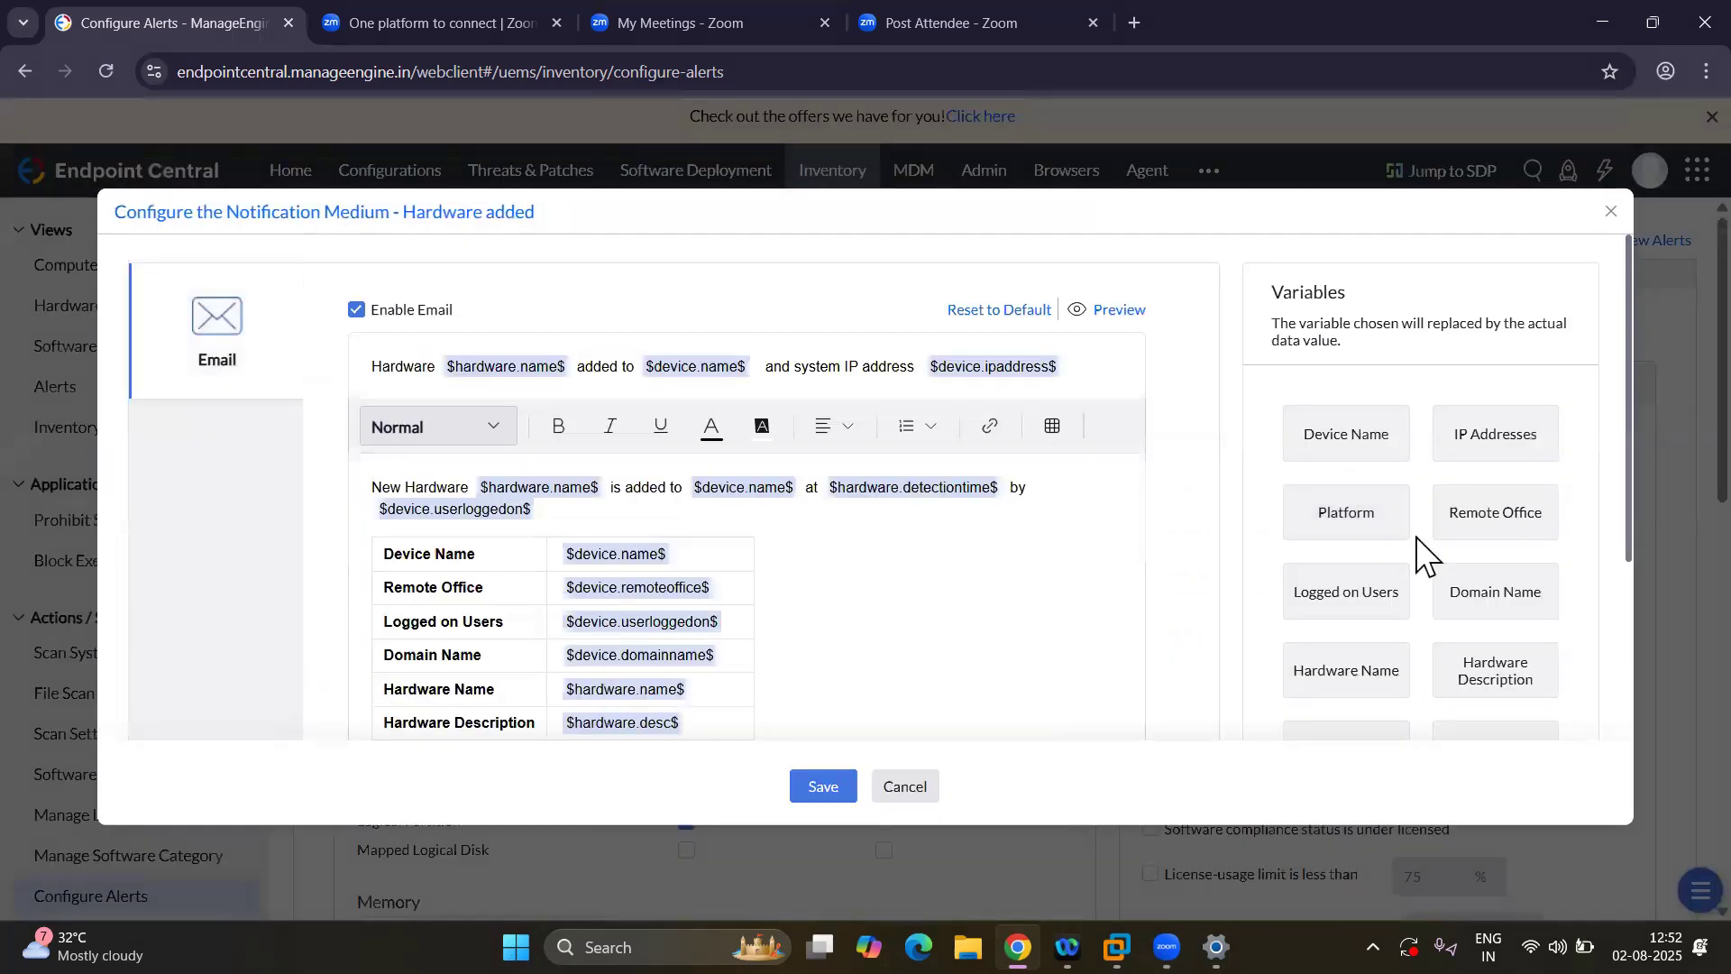
scroll(1423, 555, "down", 3)
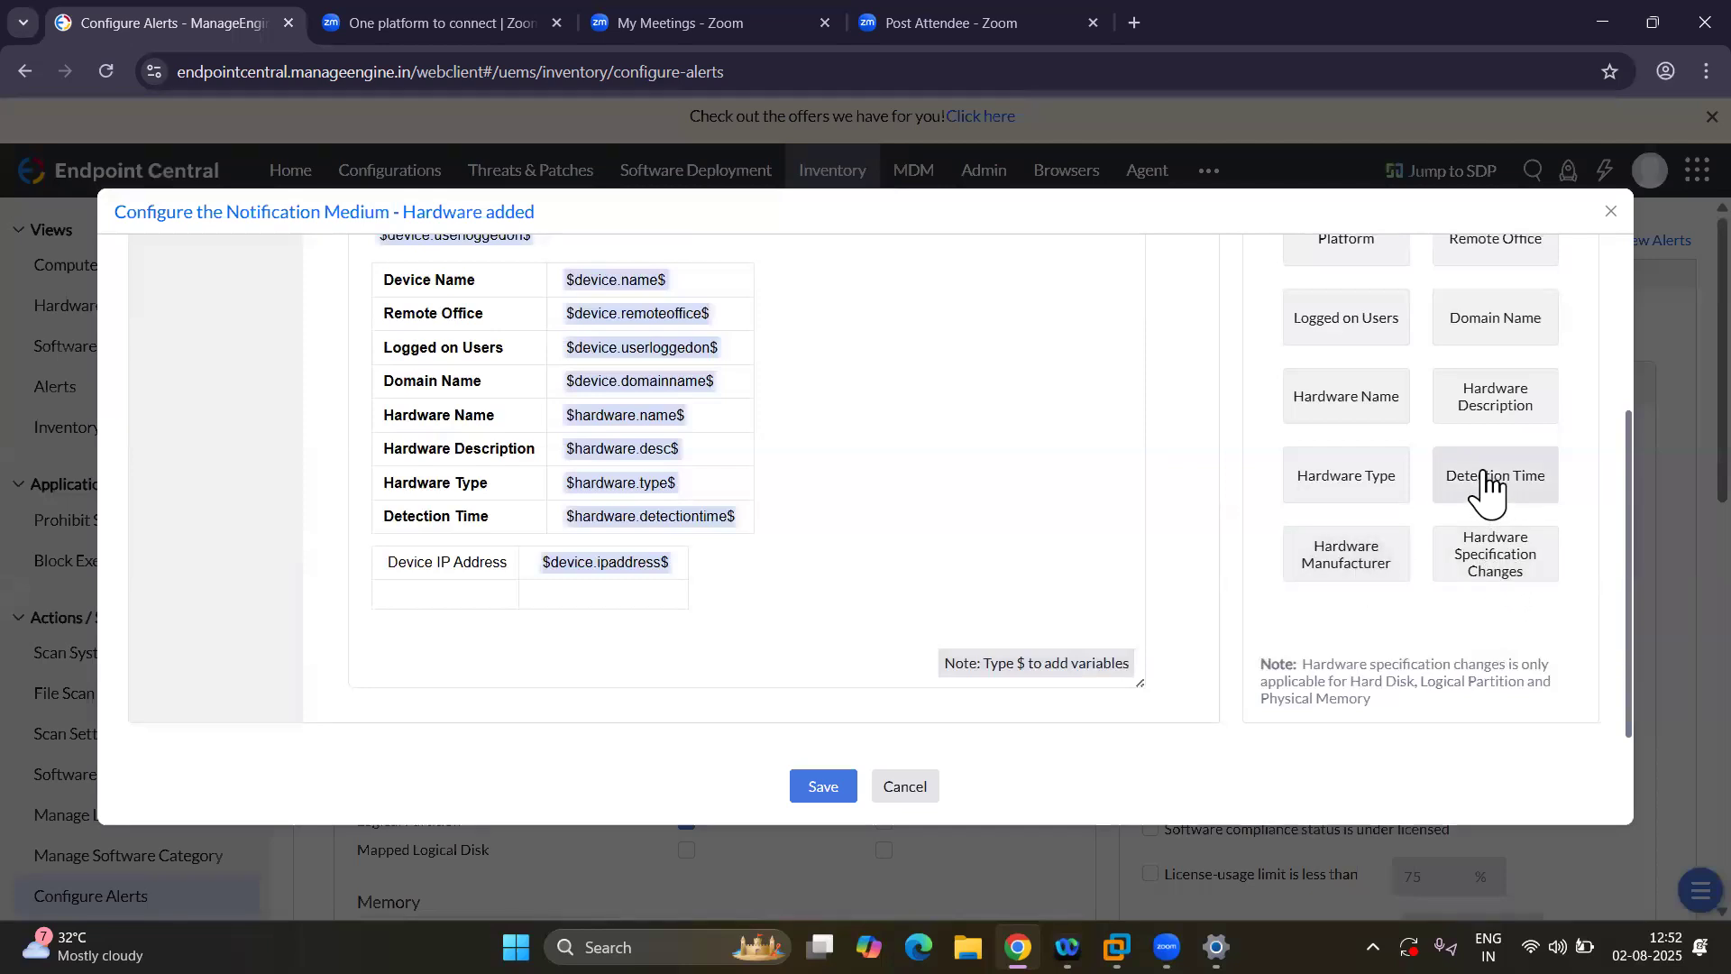
scroll(1485, 490, "up", 1)
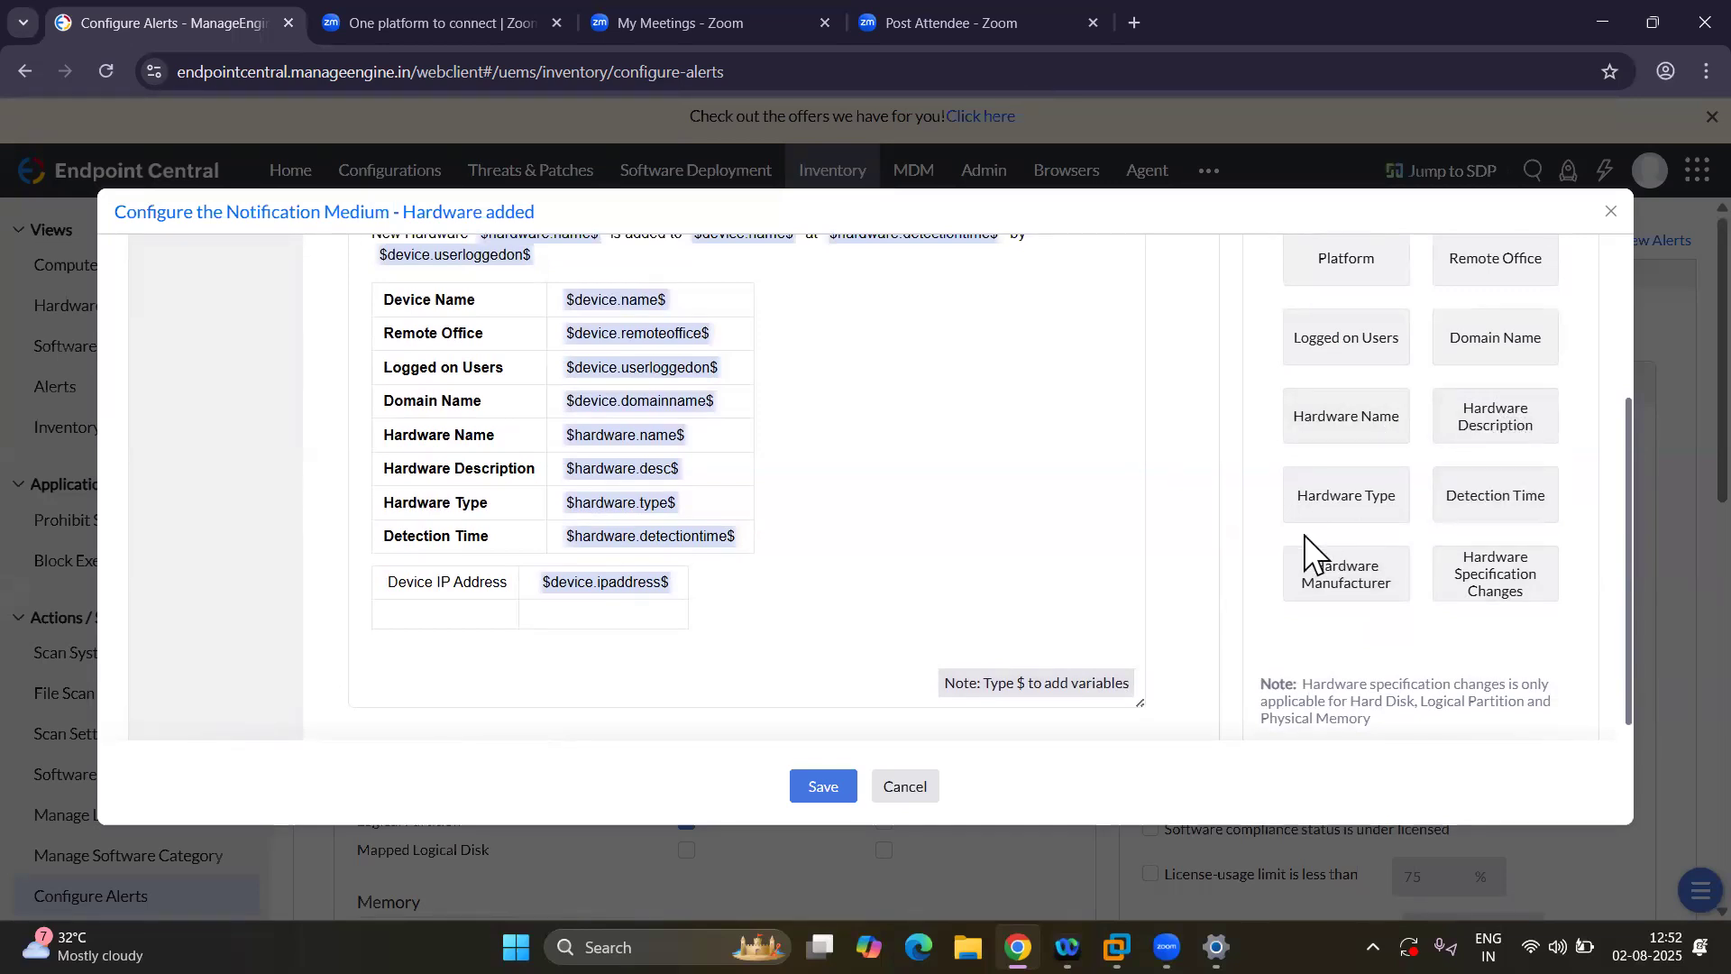
scroll(1303, 533, "up", 1)
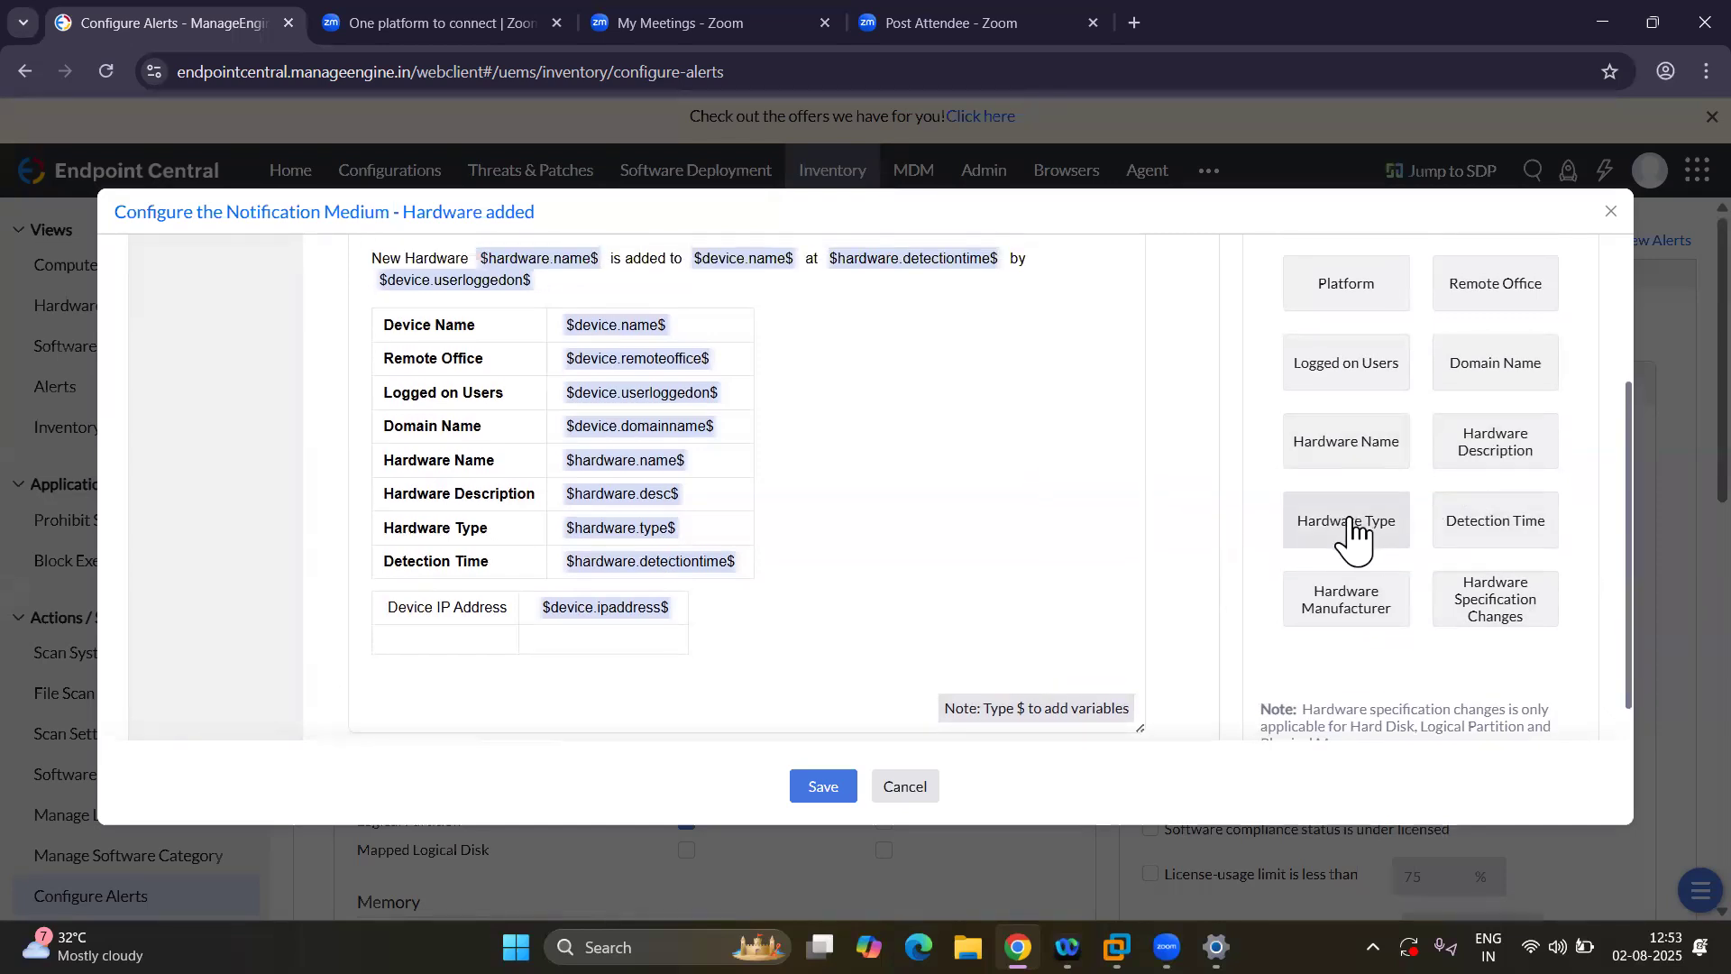
scroll(1583, 471, "up", 3)
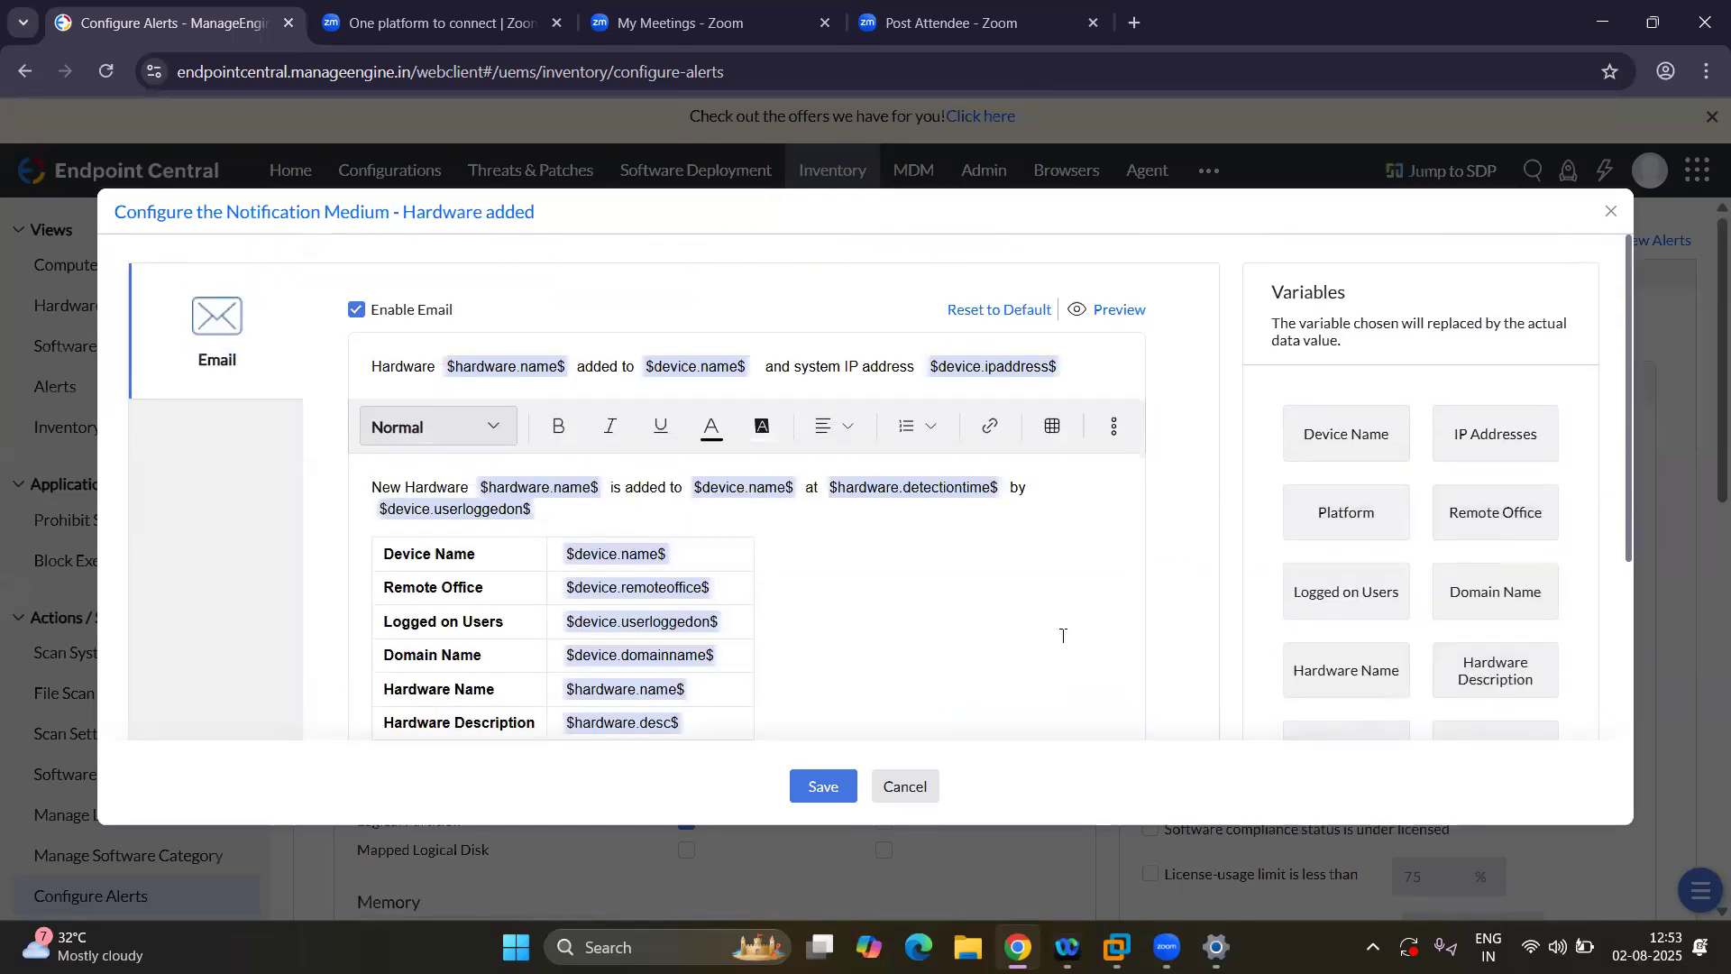
left_click(910, 793)
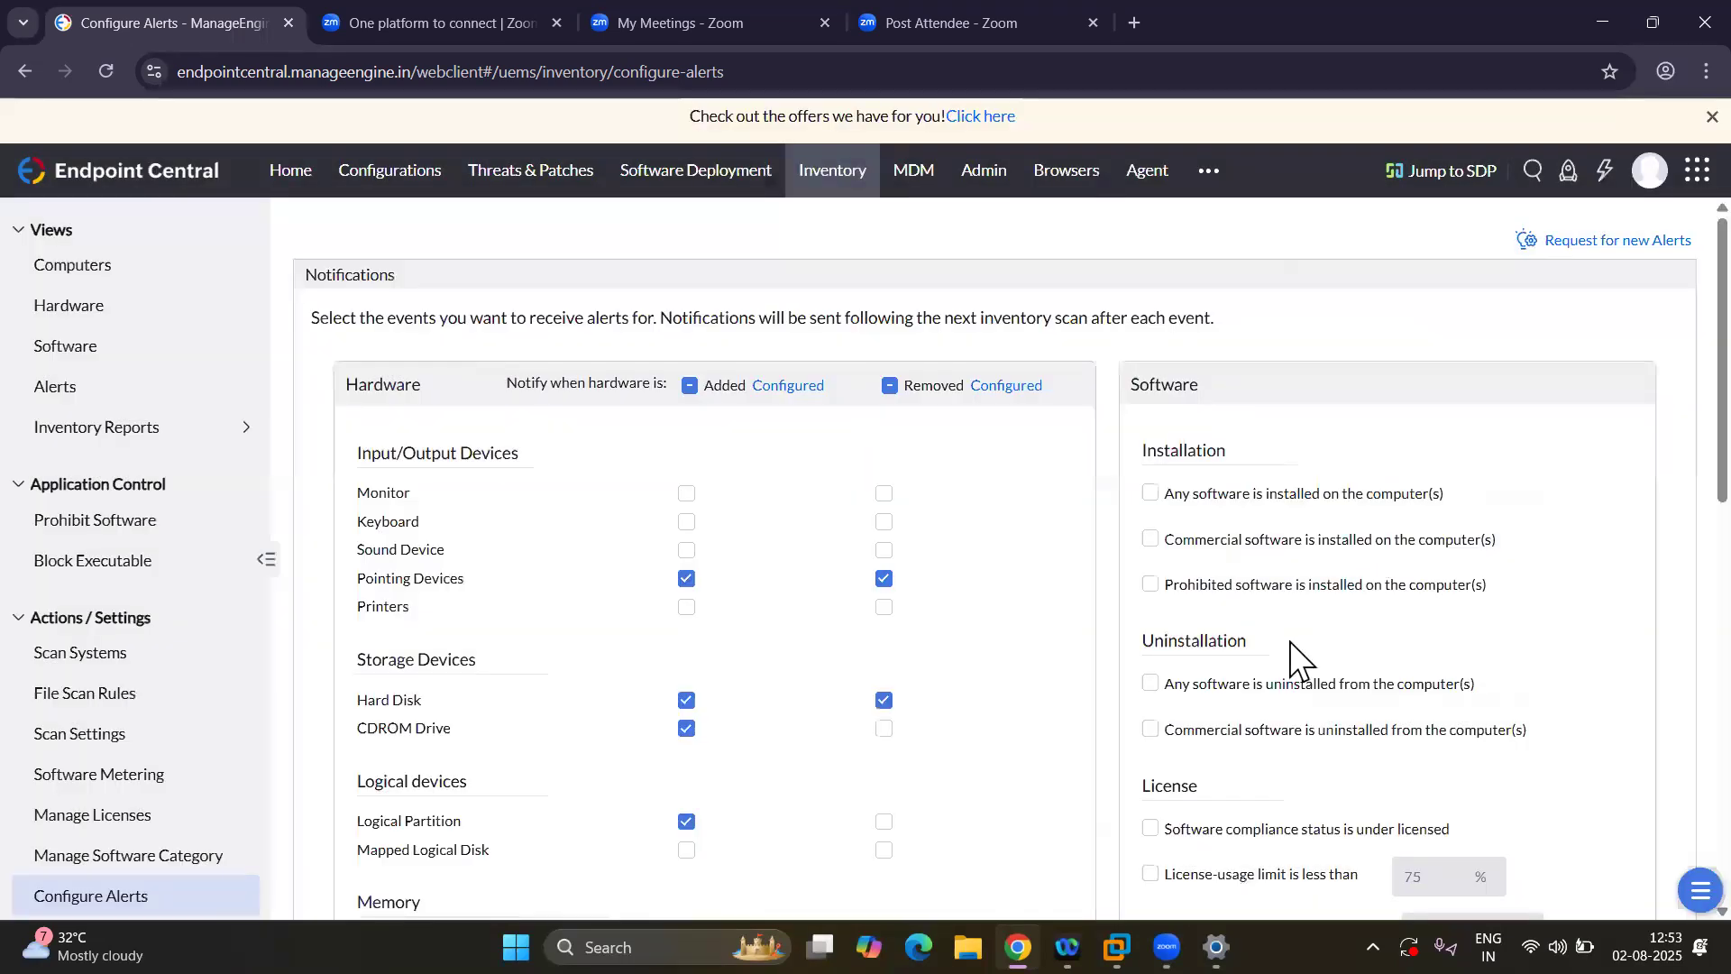
scroll(1472, 654, "down", 1)
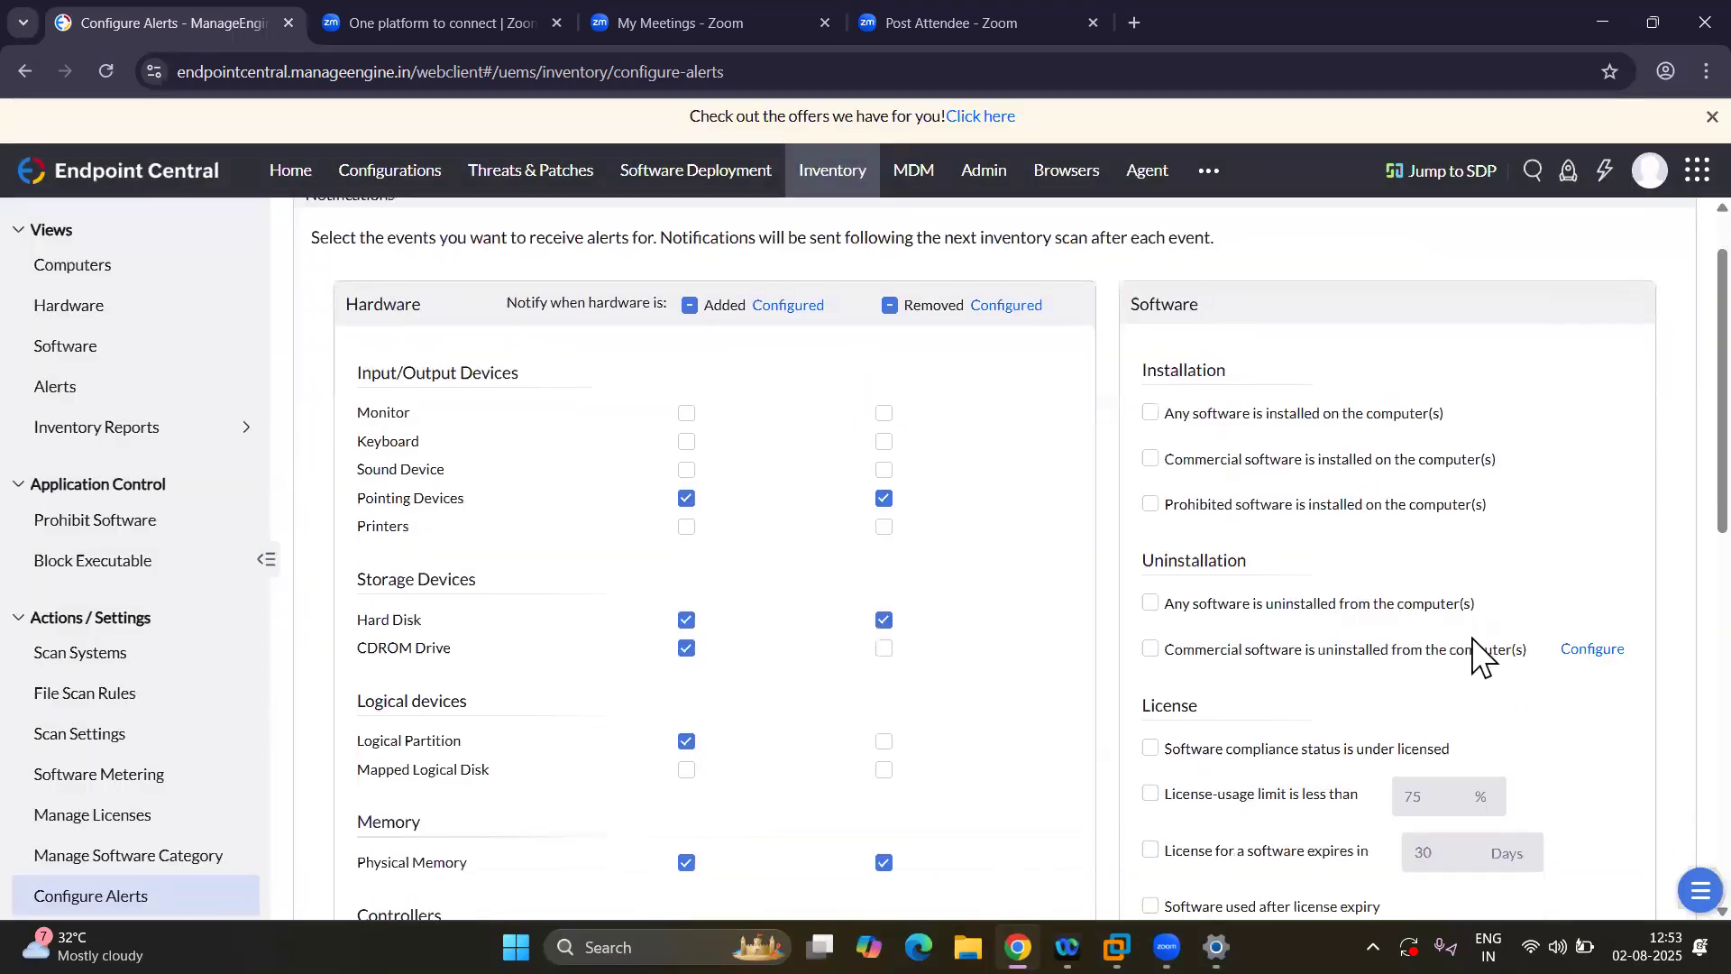
scroll(1472, 638, "down", 3)
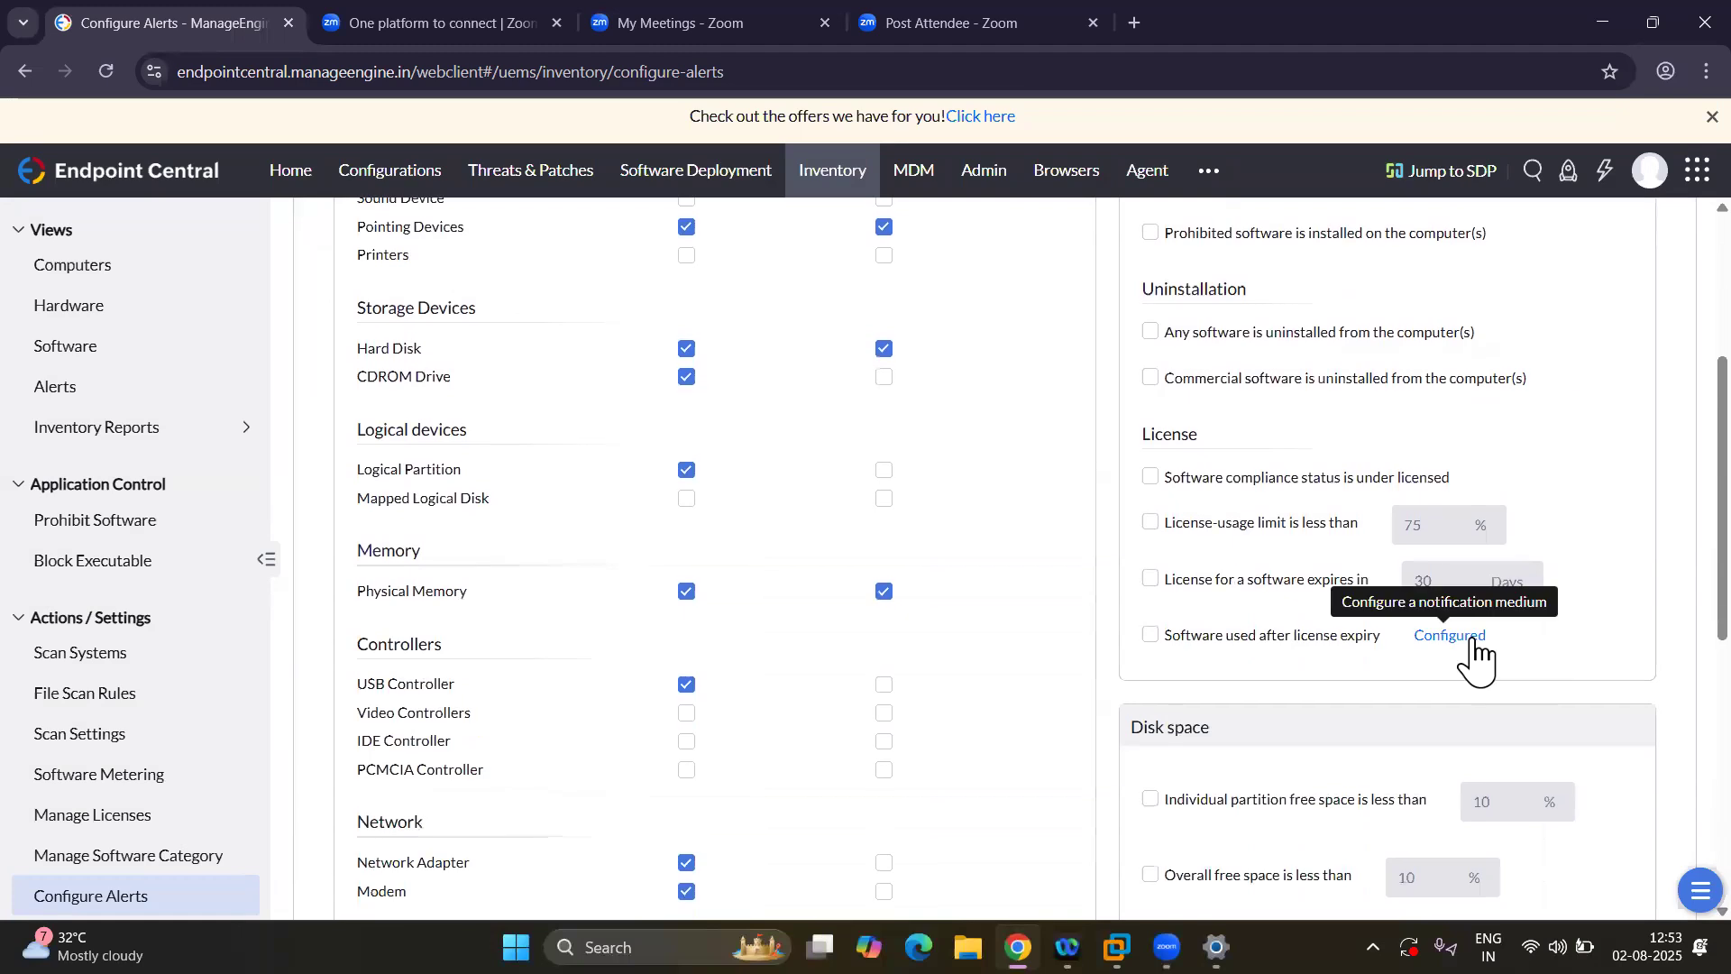
scroll(1560, 467, "up", 3)
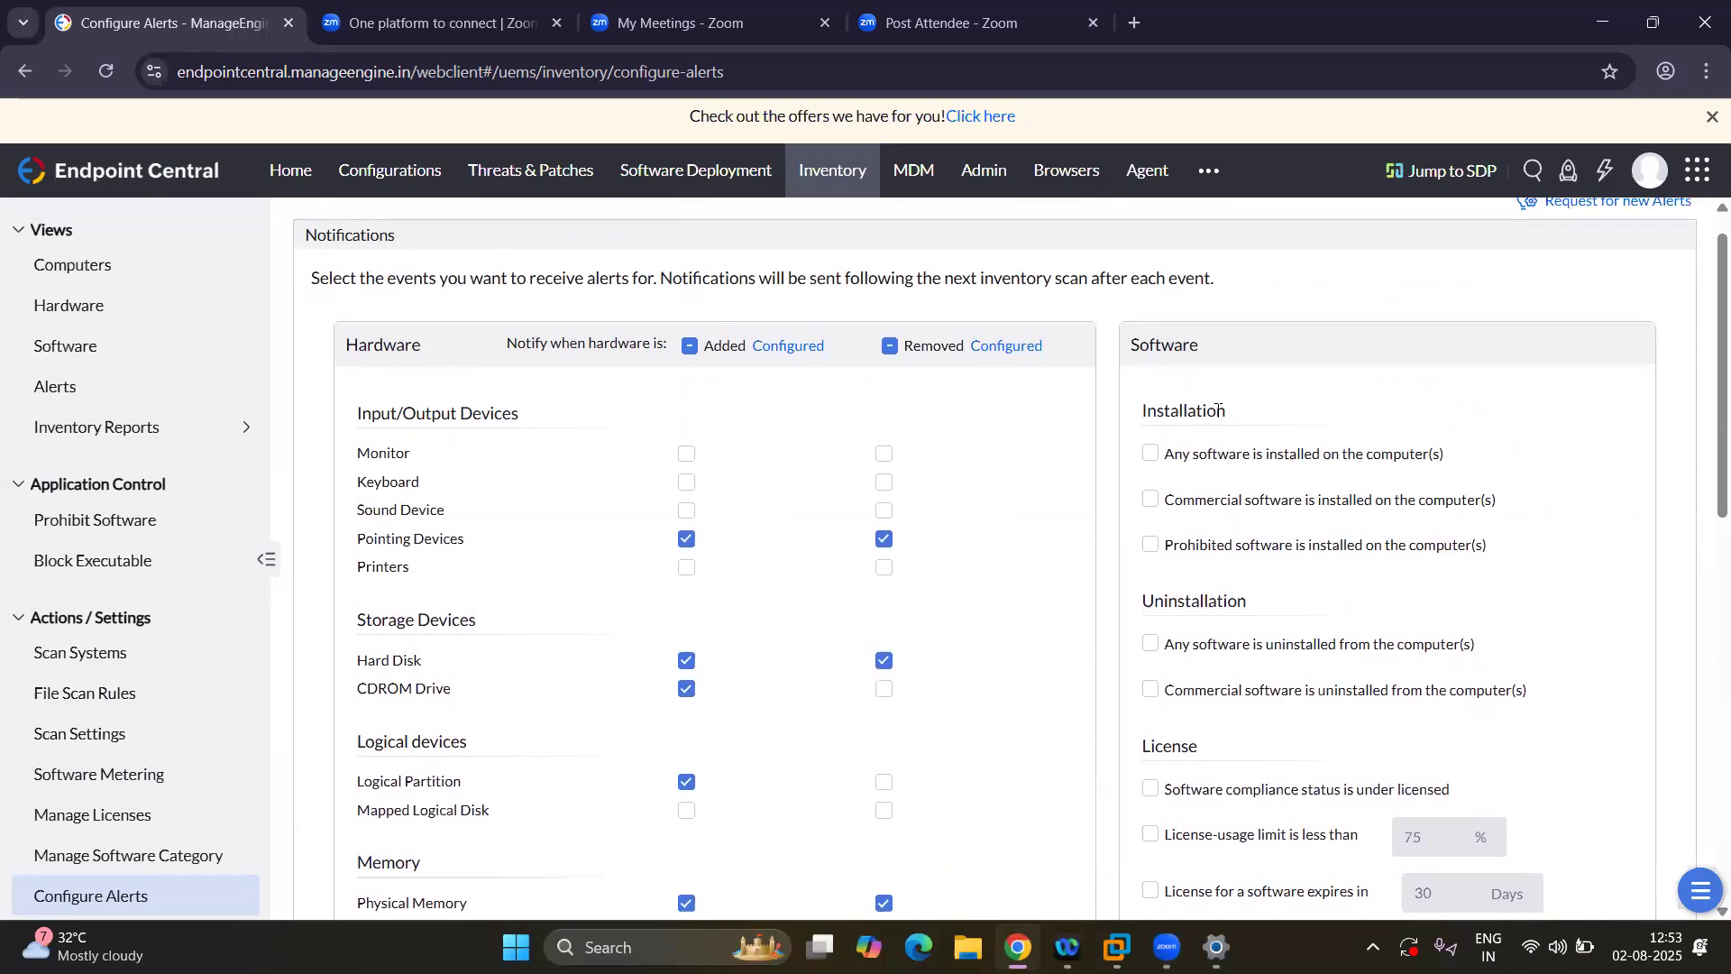
left_click(1151, 455)
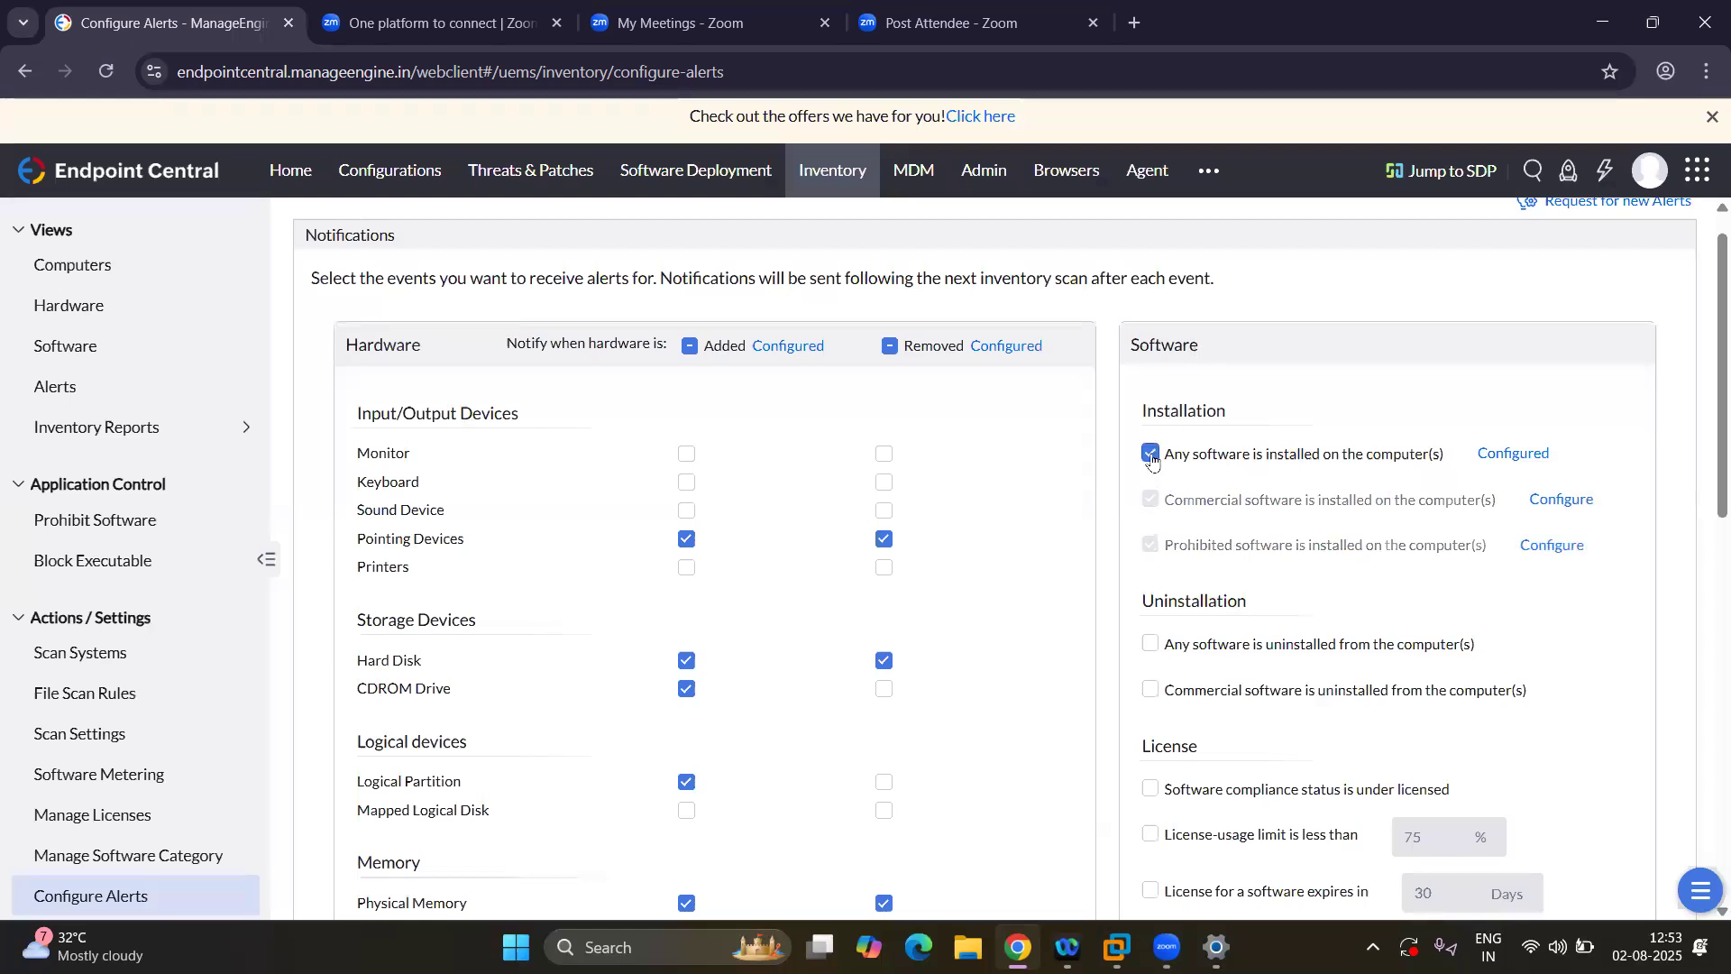
left_click(1151, 456)
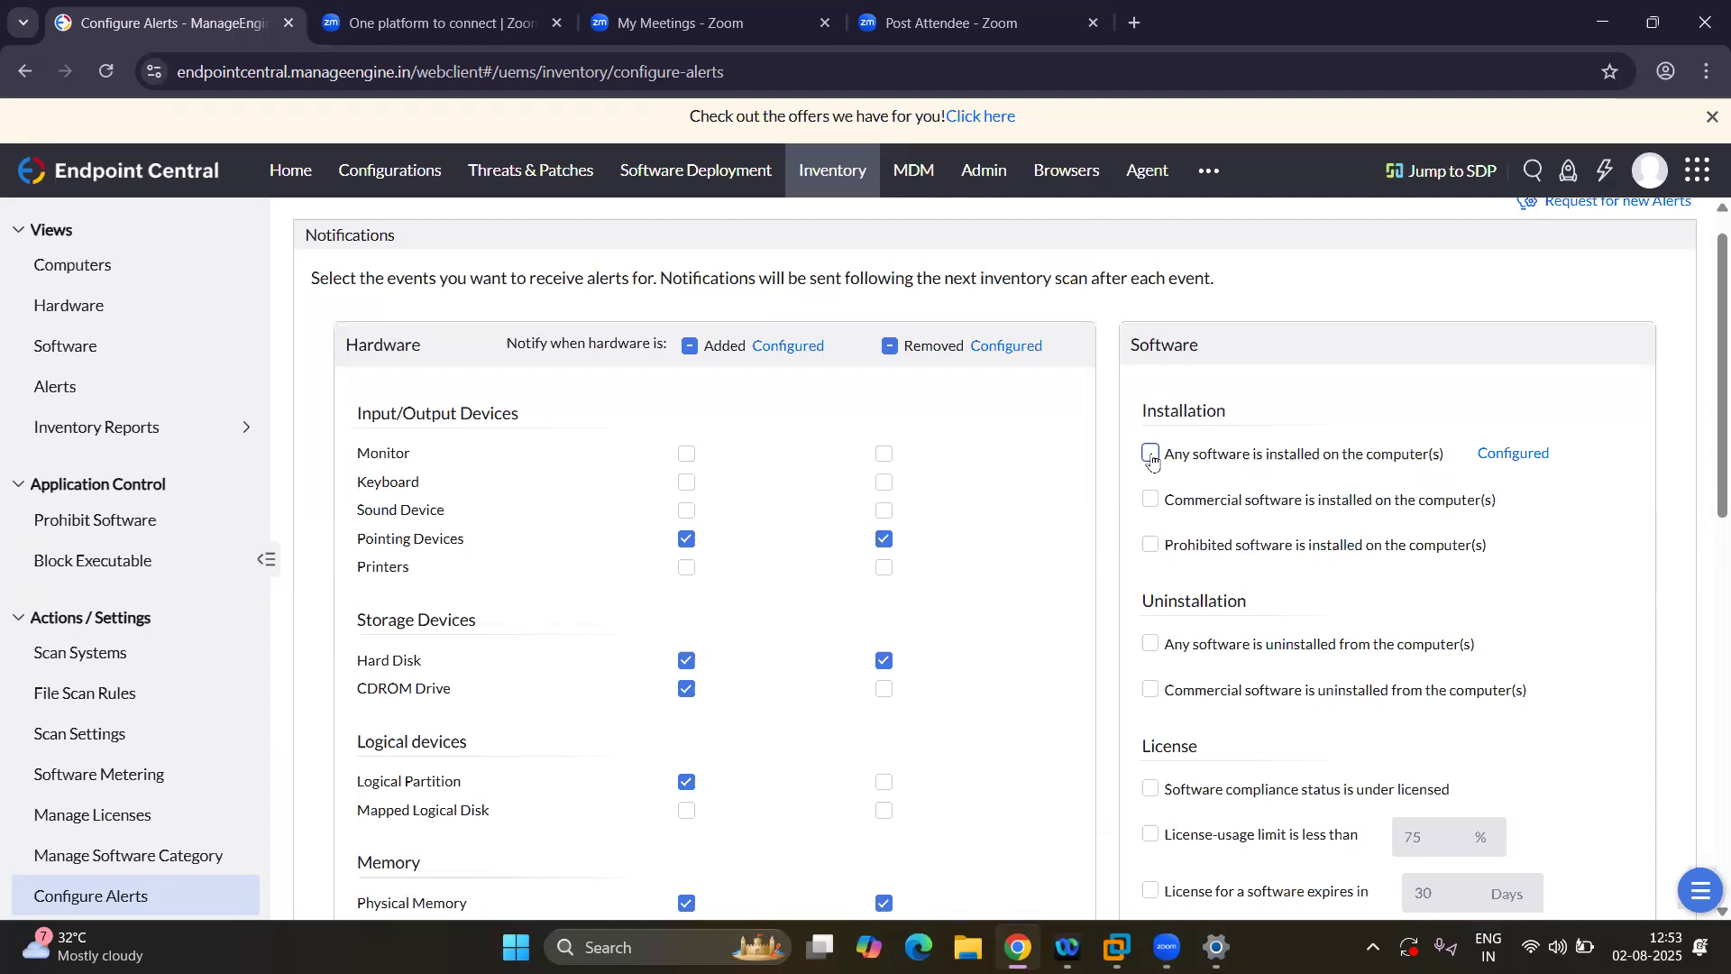
left_click(1151, 545)
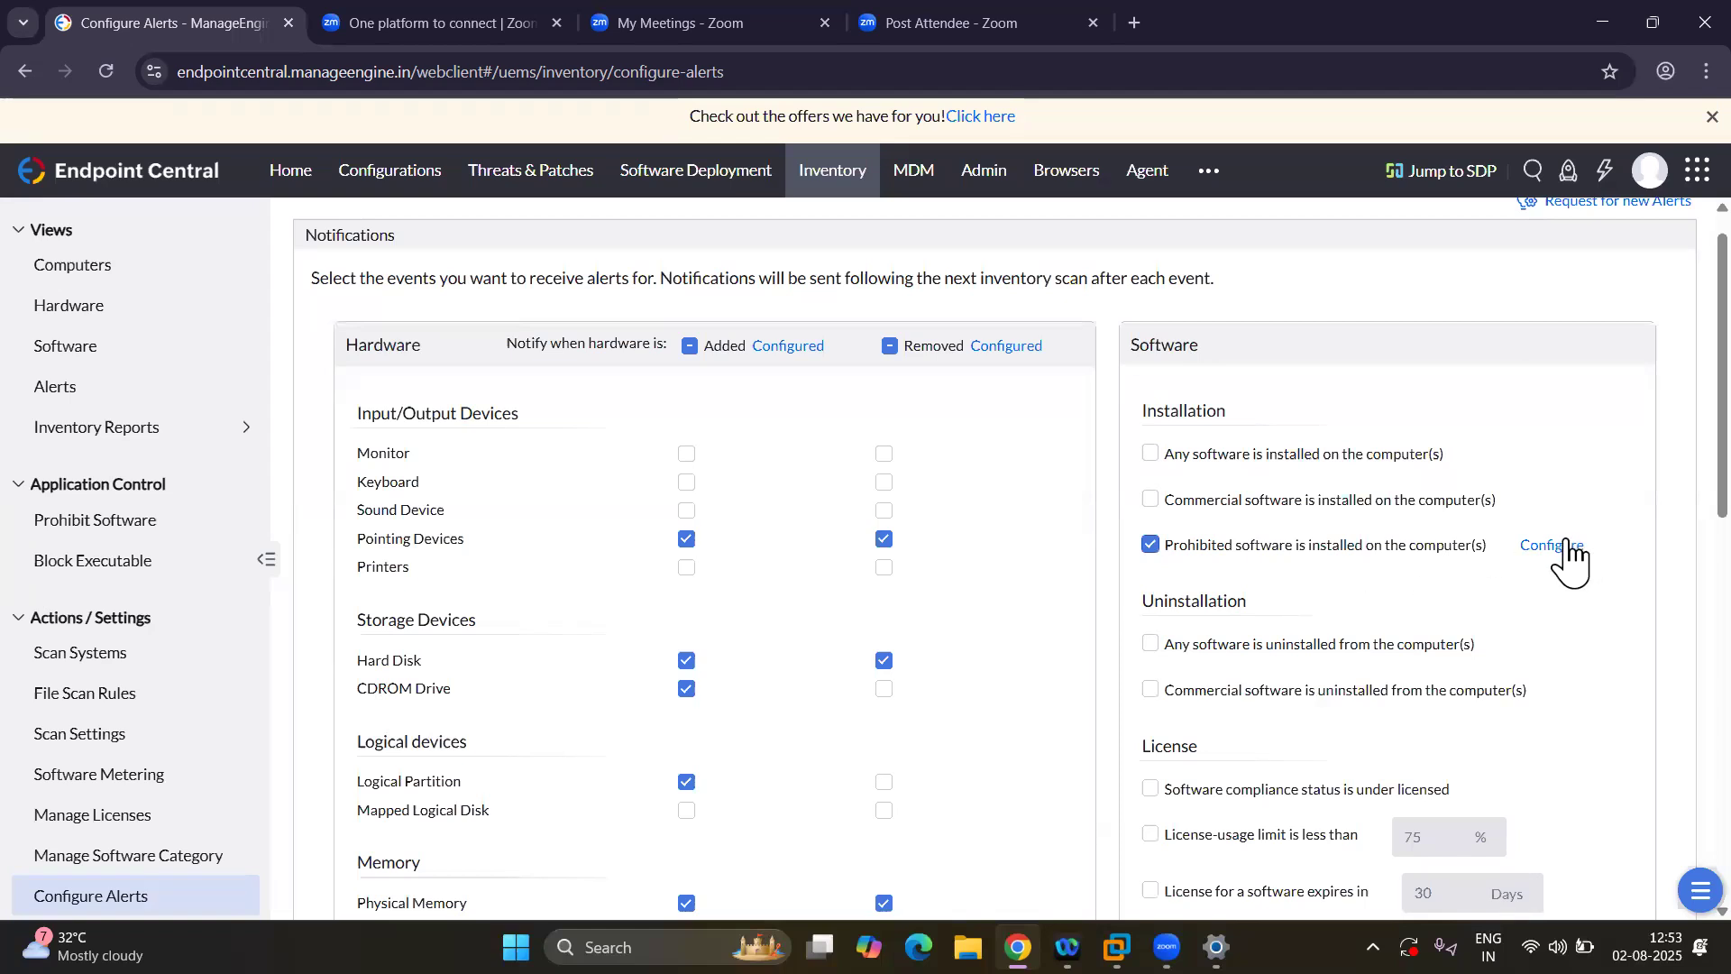
left_click(1151, 546)
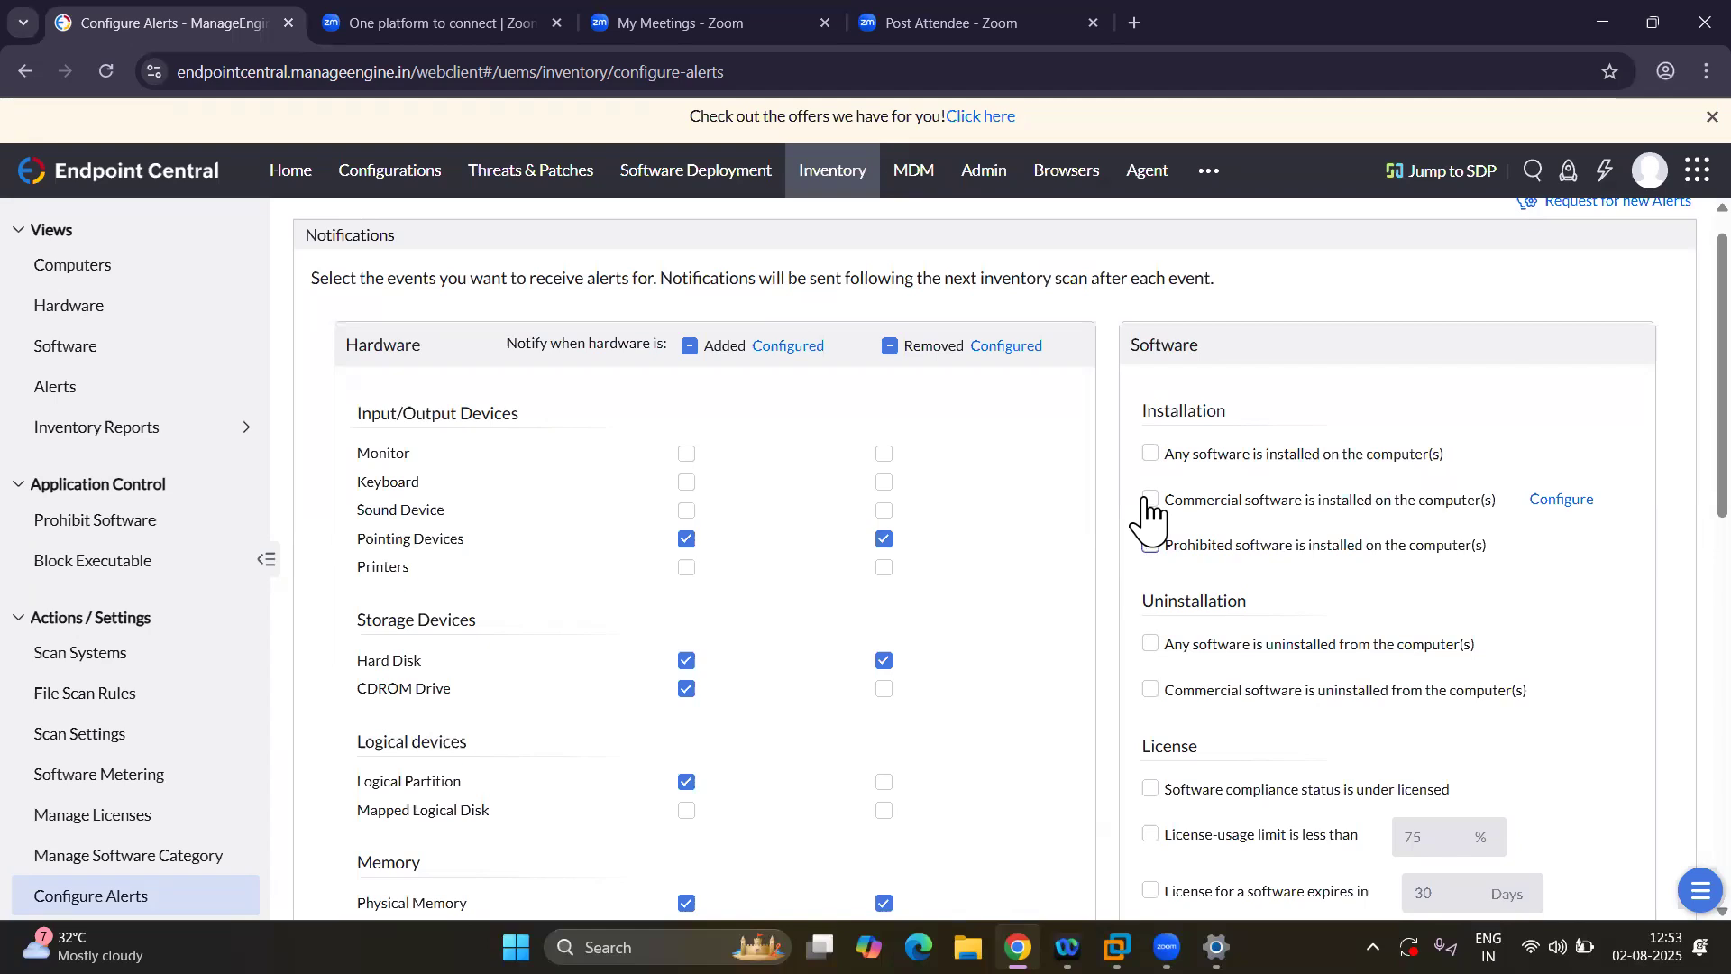
left_click(1152, 500)
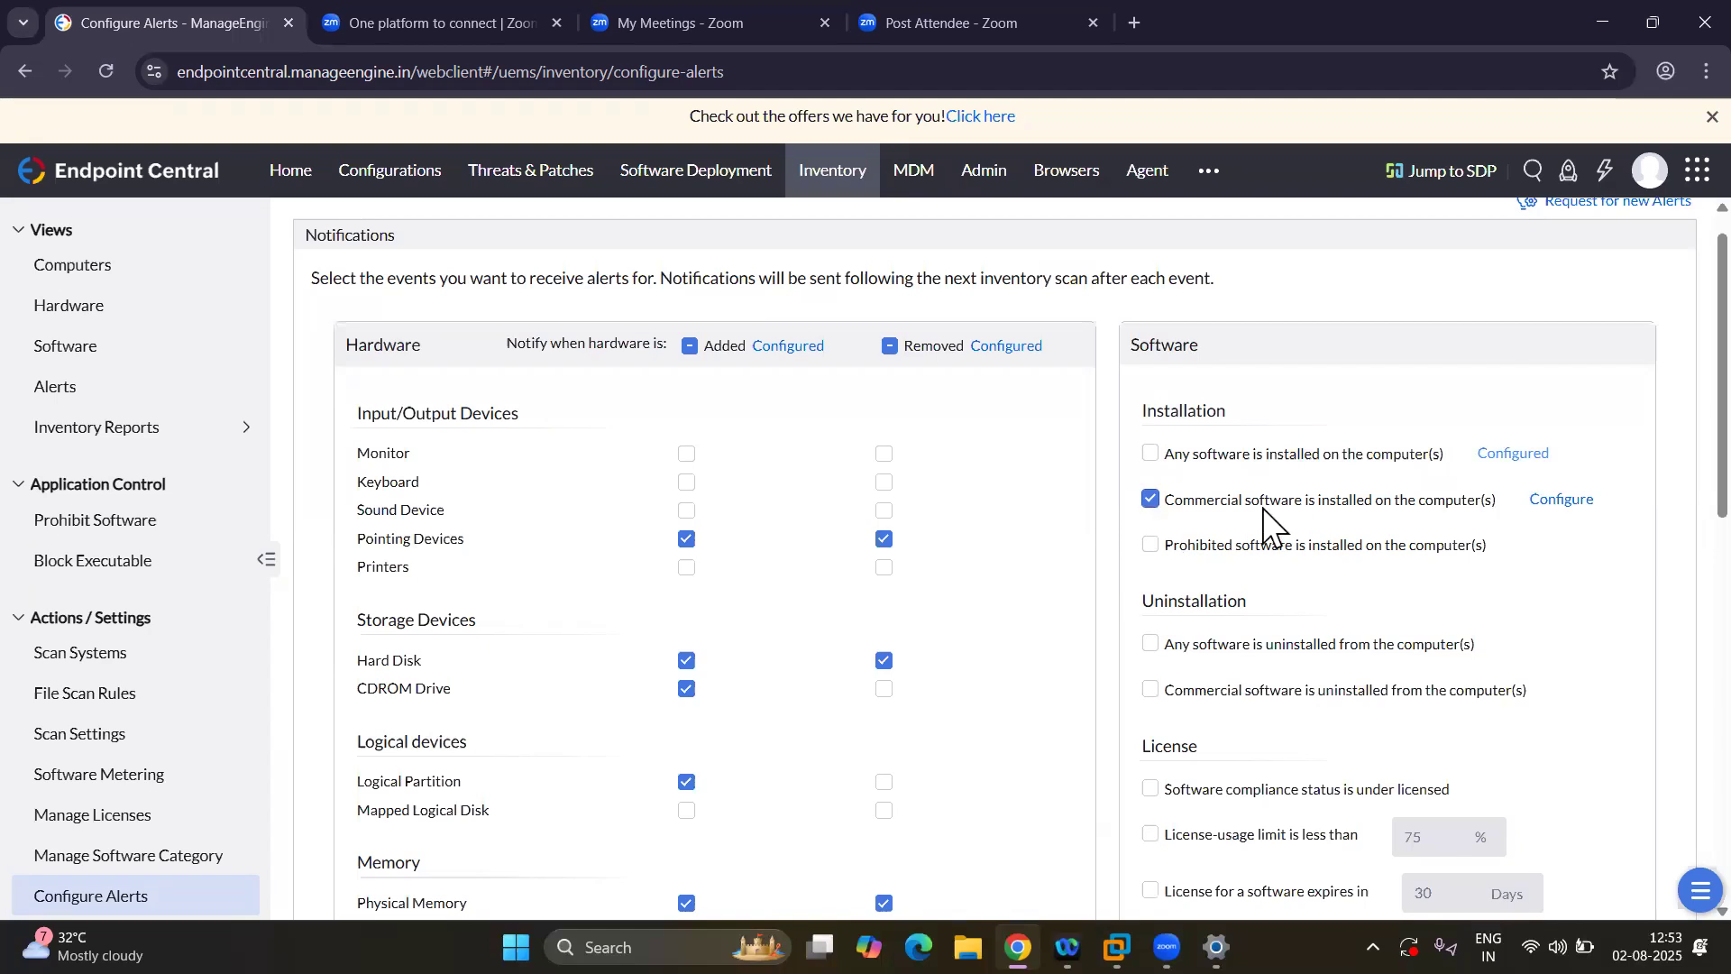
left_click(1150, 500)
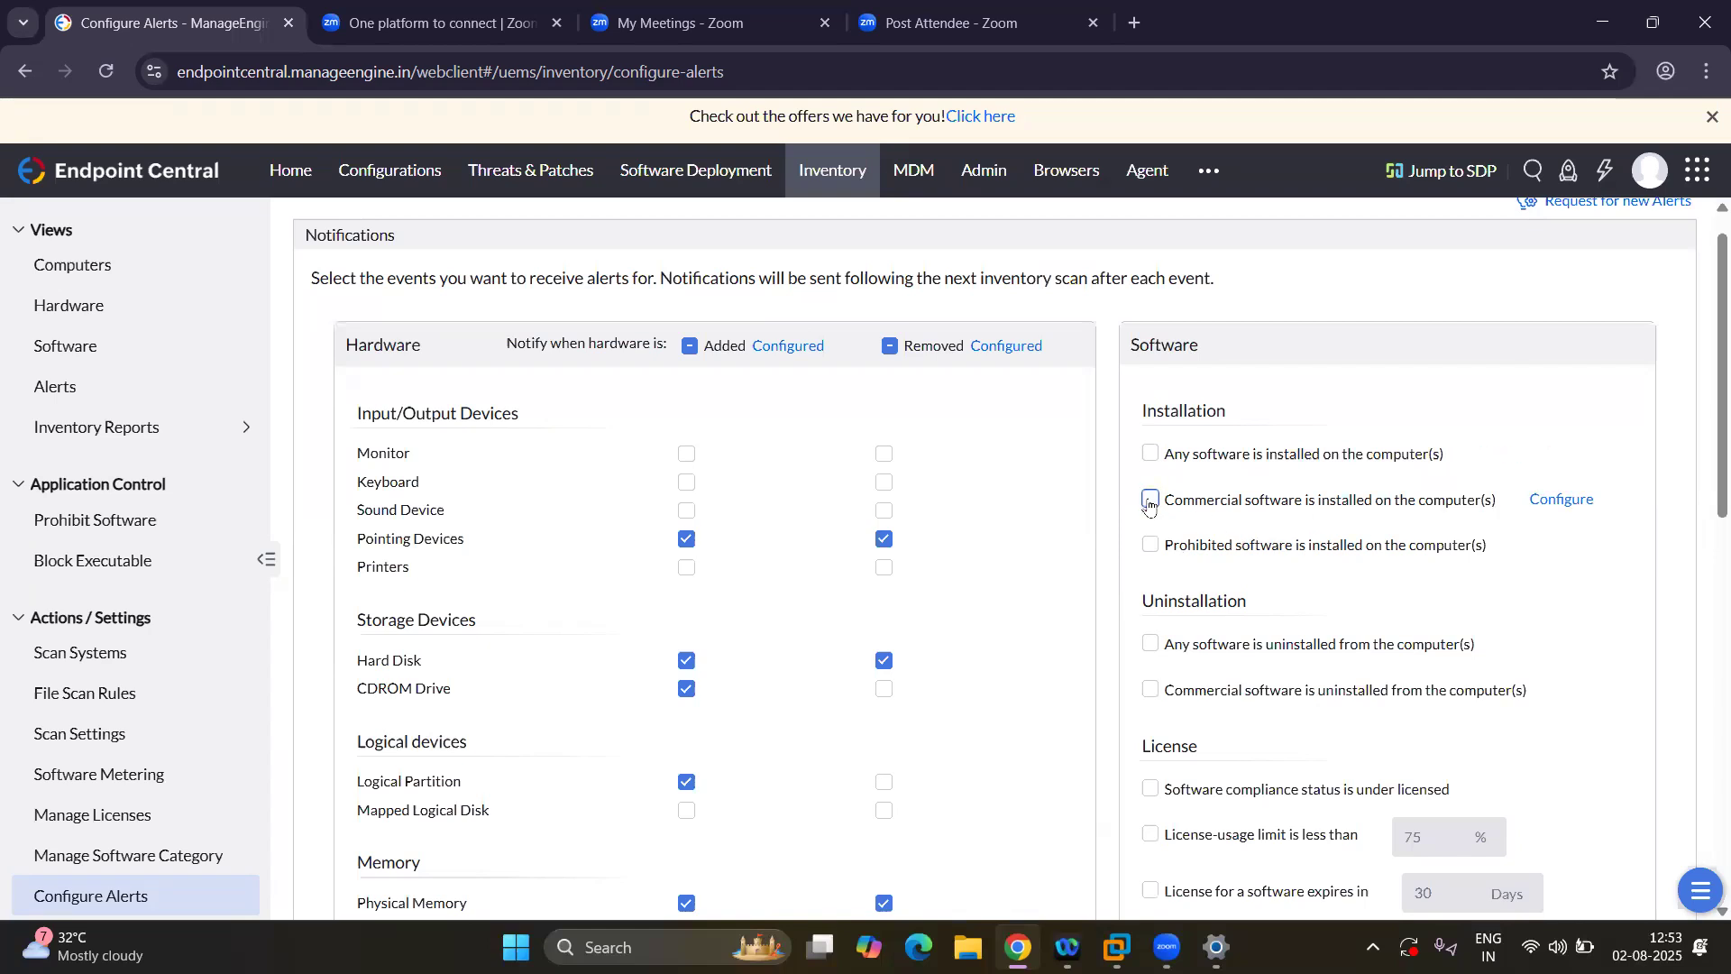
Select the alert for prohibited software being installed and enable email in its notification medium.
left_click(1150, 545)
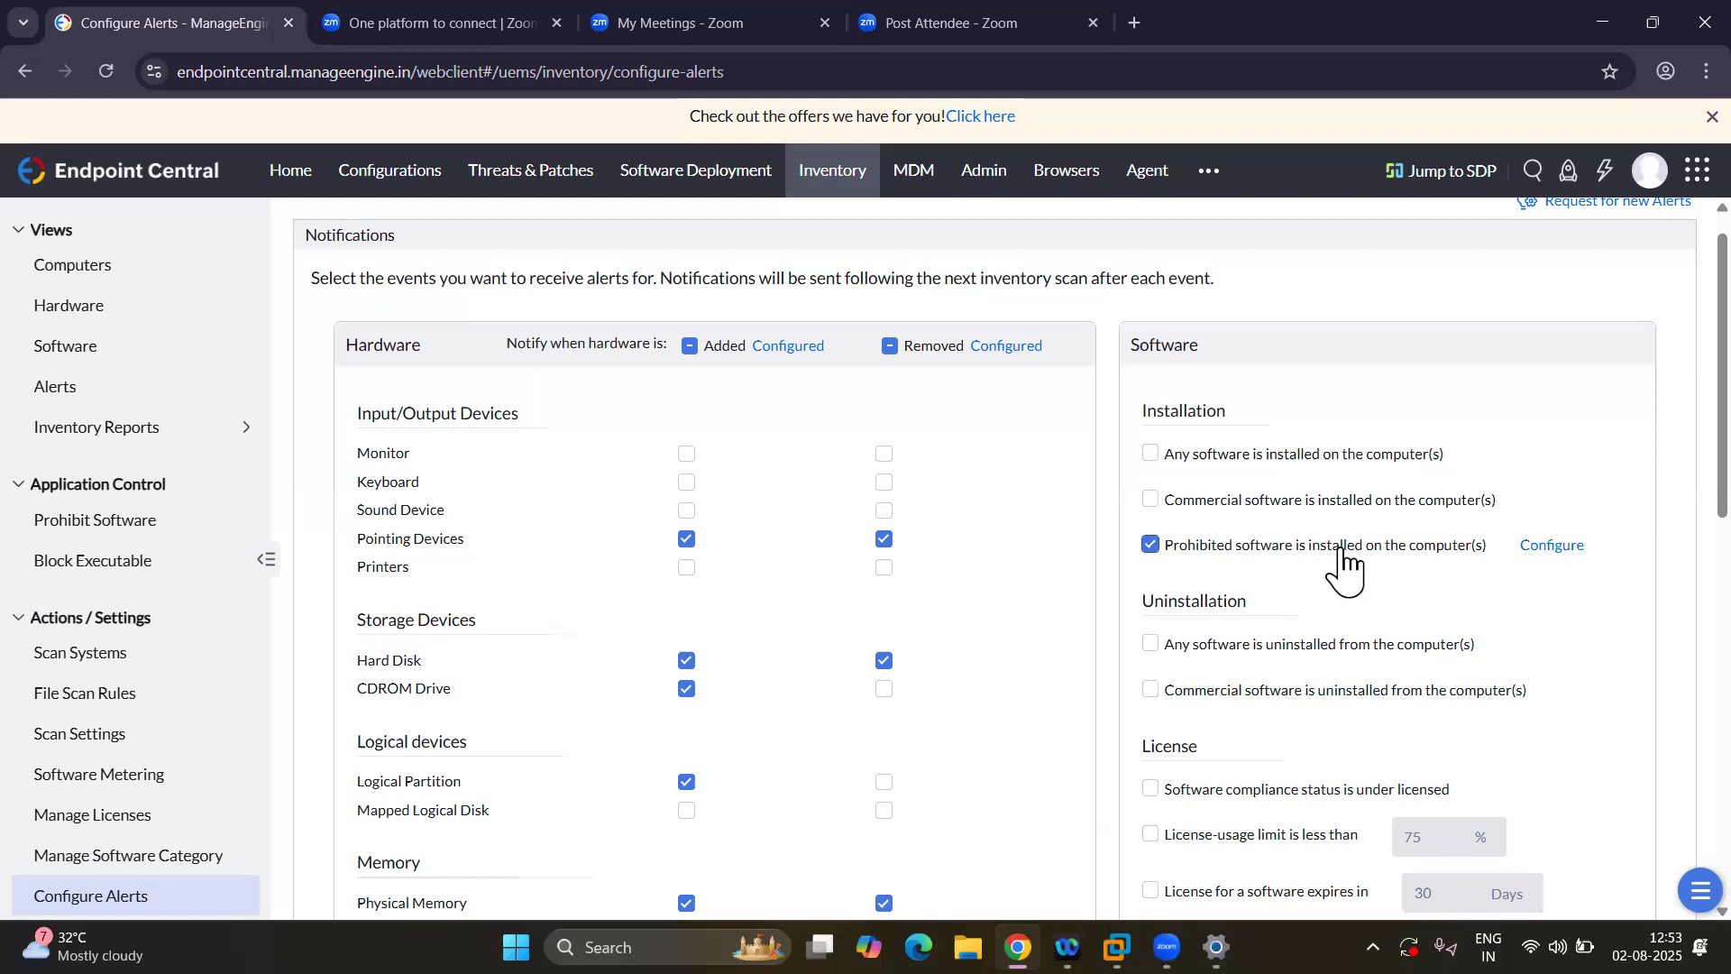
left_click(1569, 548)
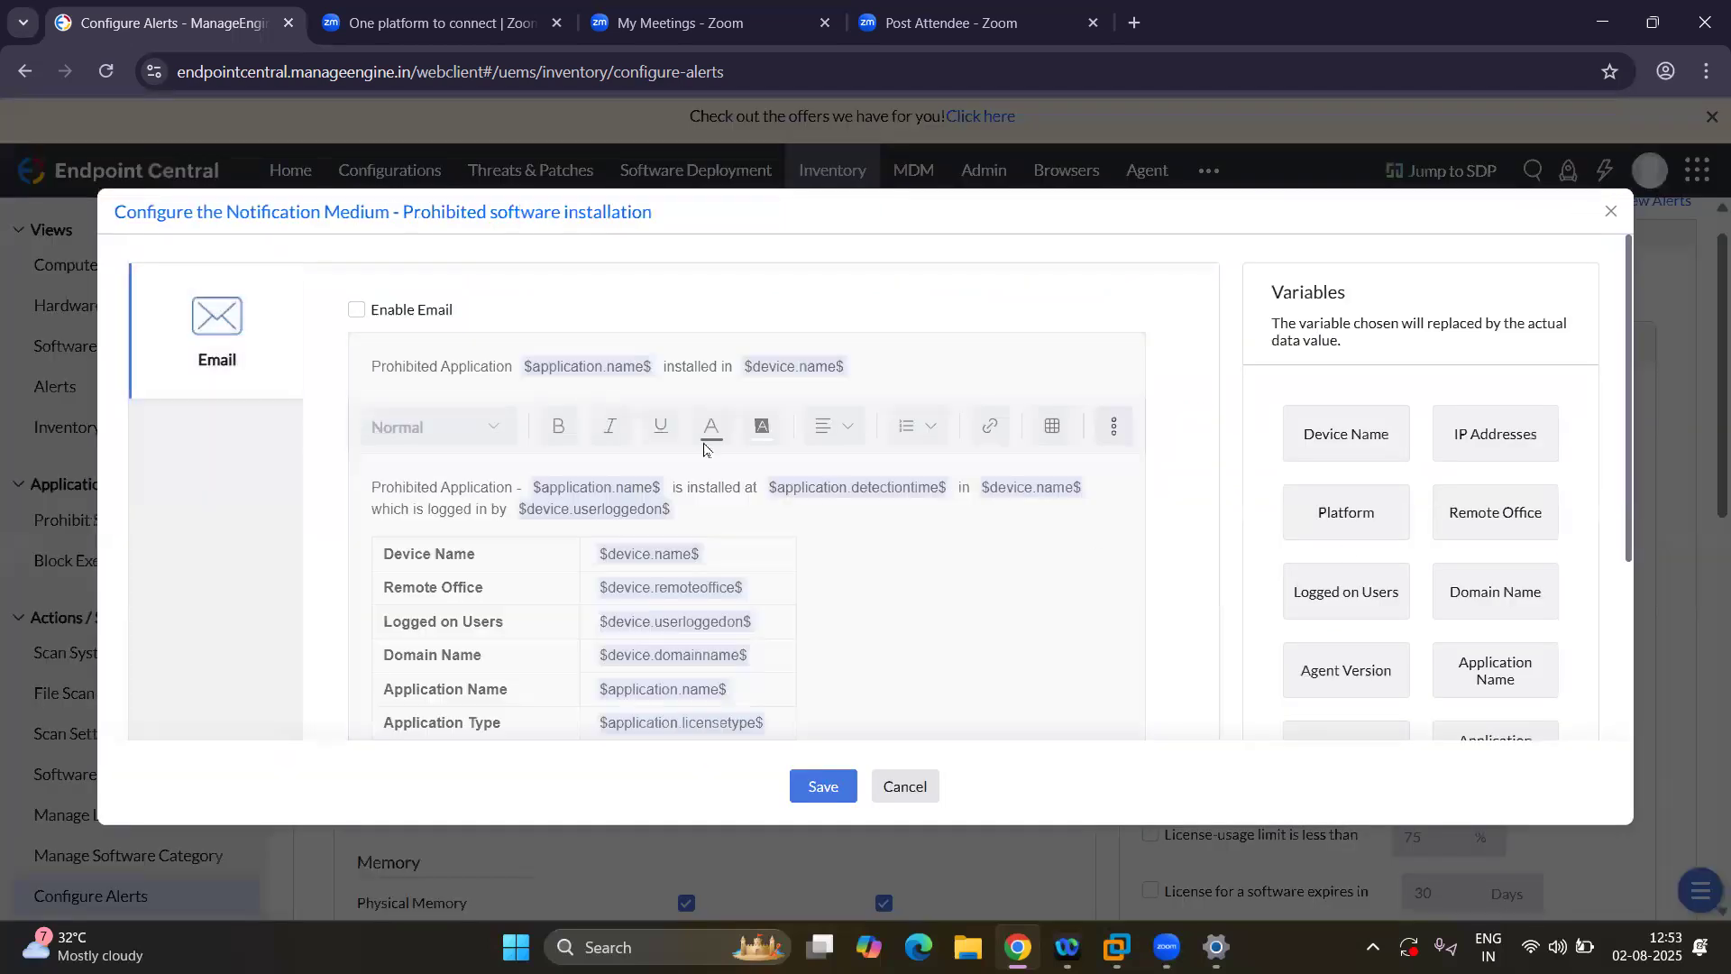
left_click(357, 310)
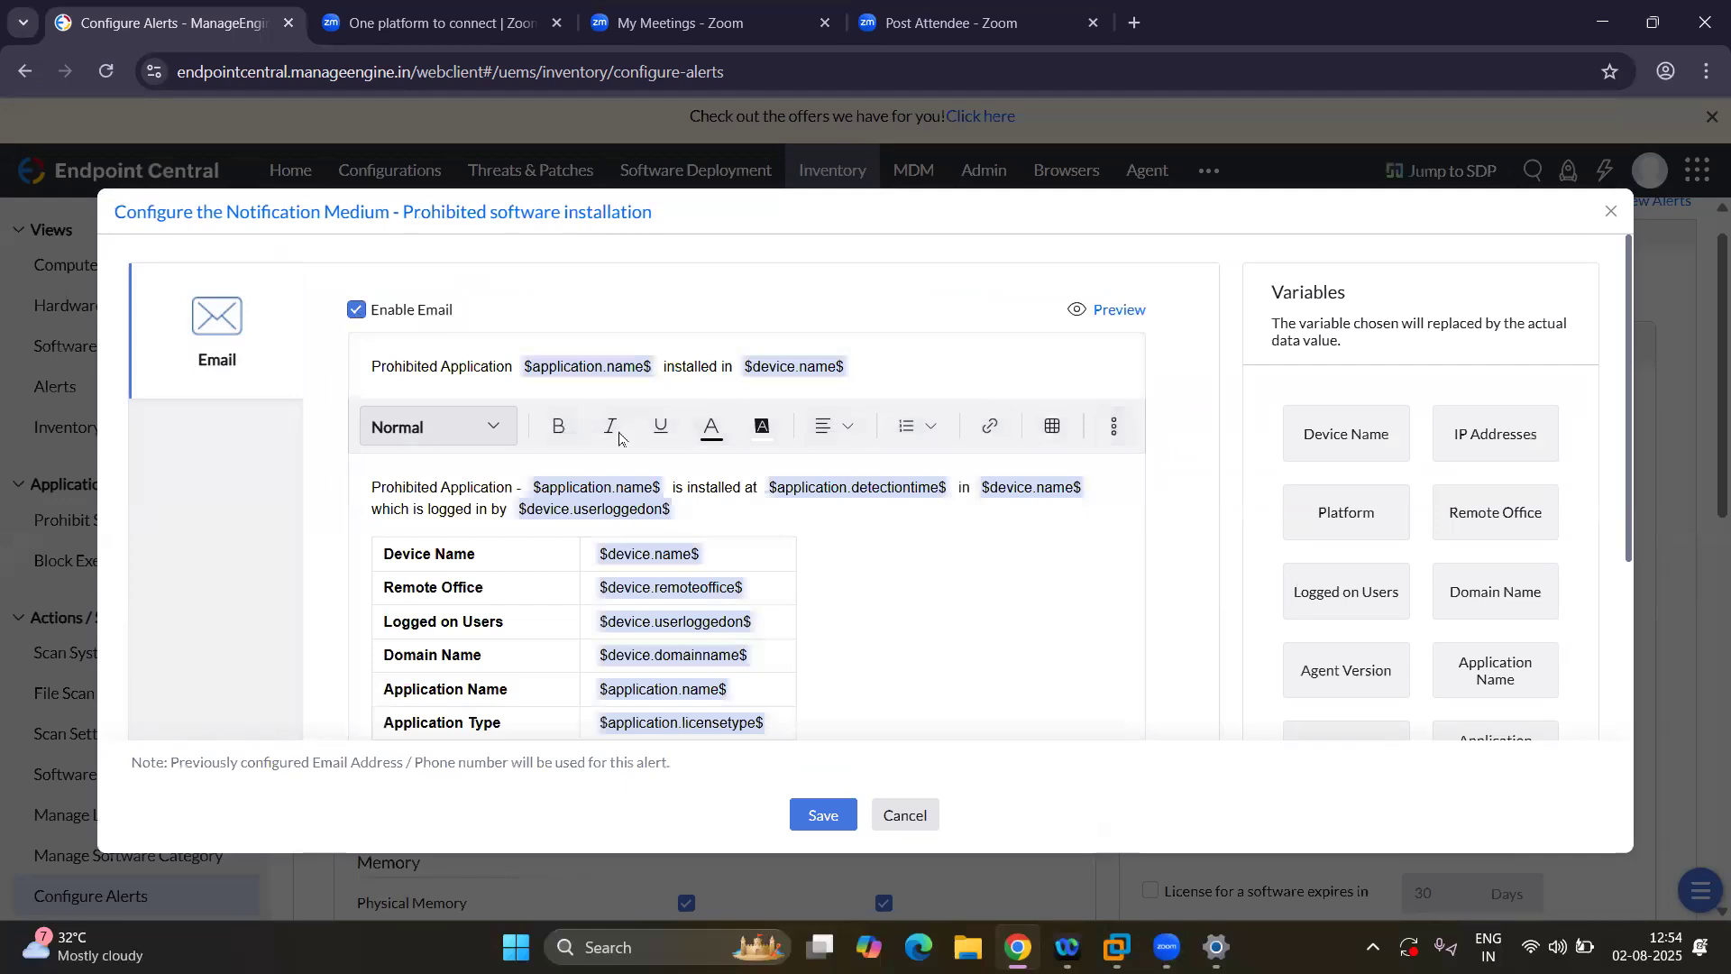
Examine the prohibited software installation email template, its details table and the available variables.
scroll(805, 570, "down", 2)
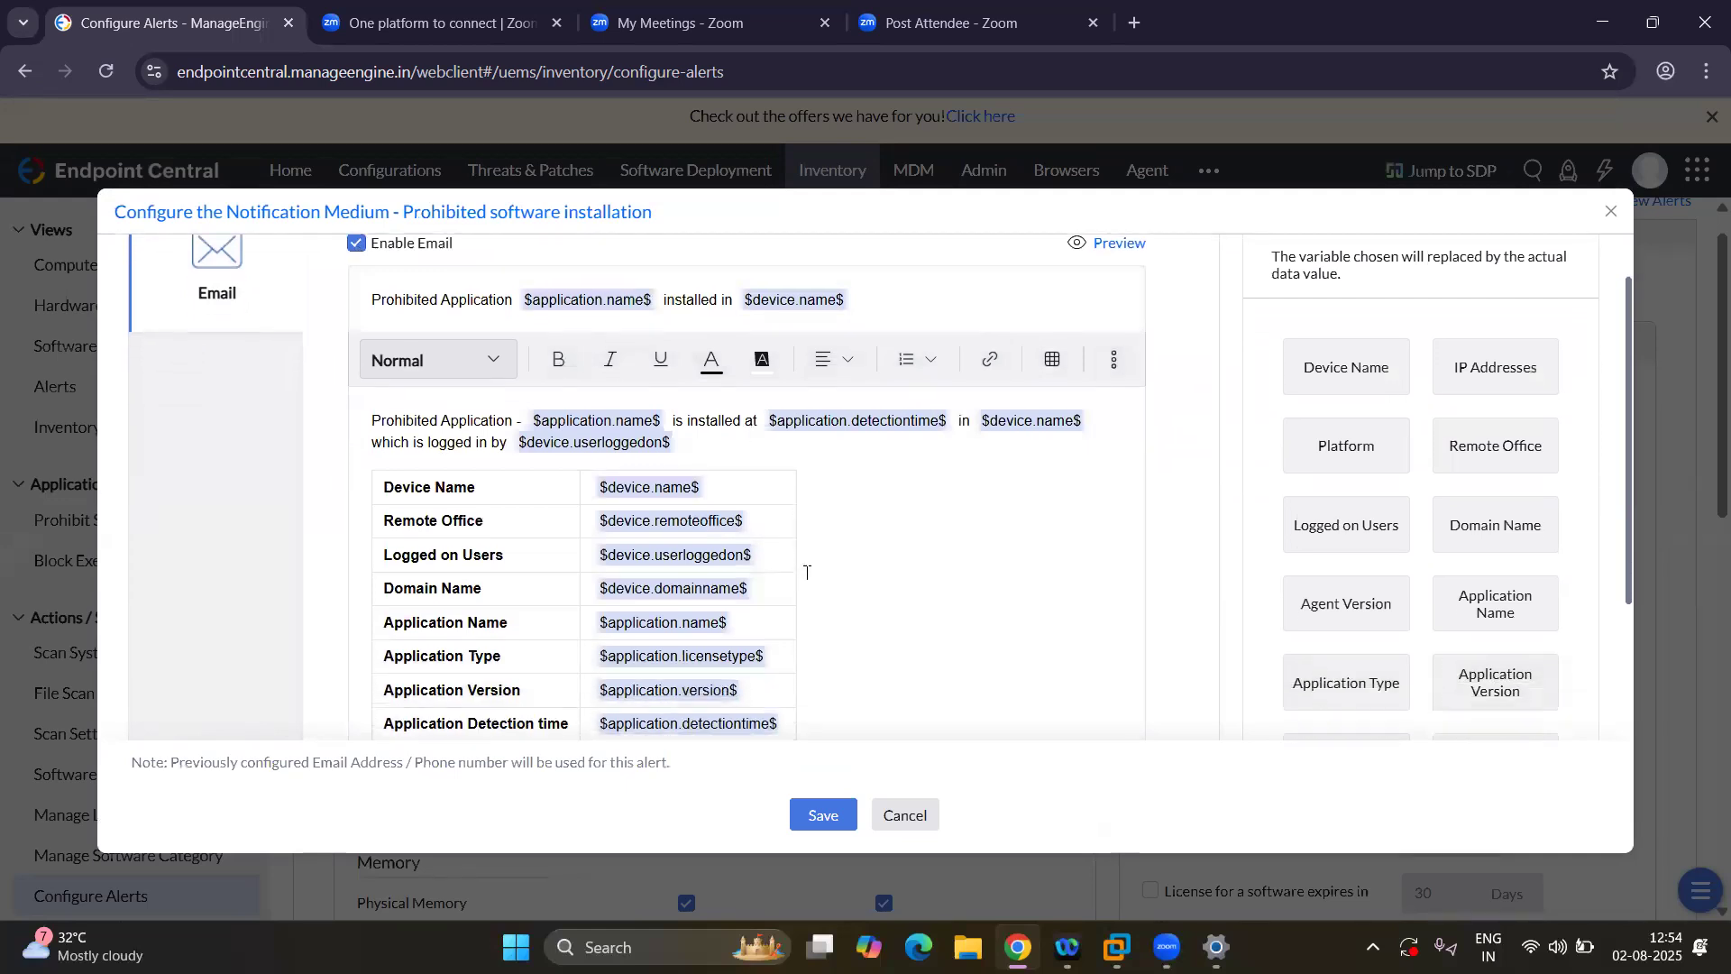
scroll(806, 572, "down", 2)
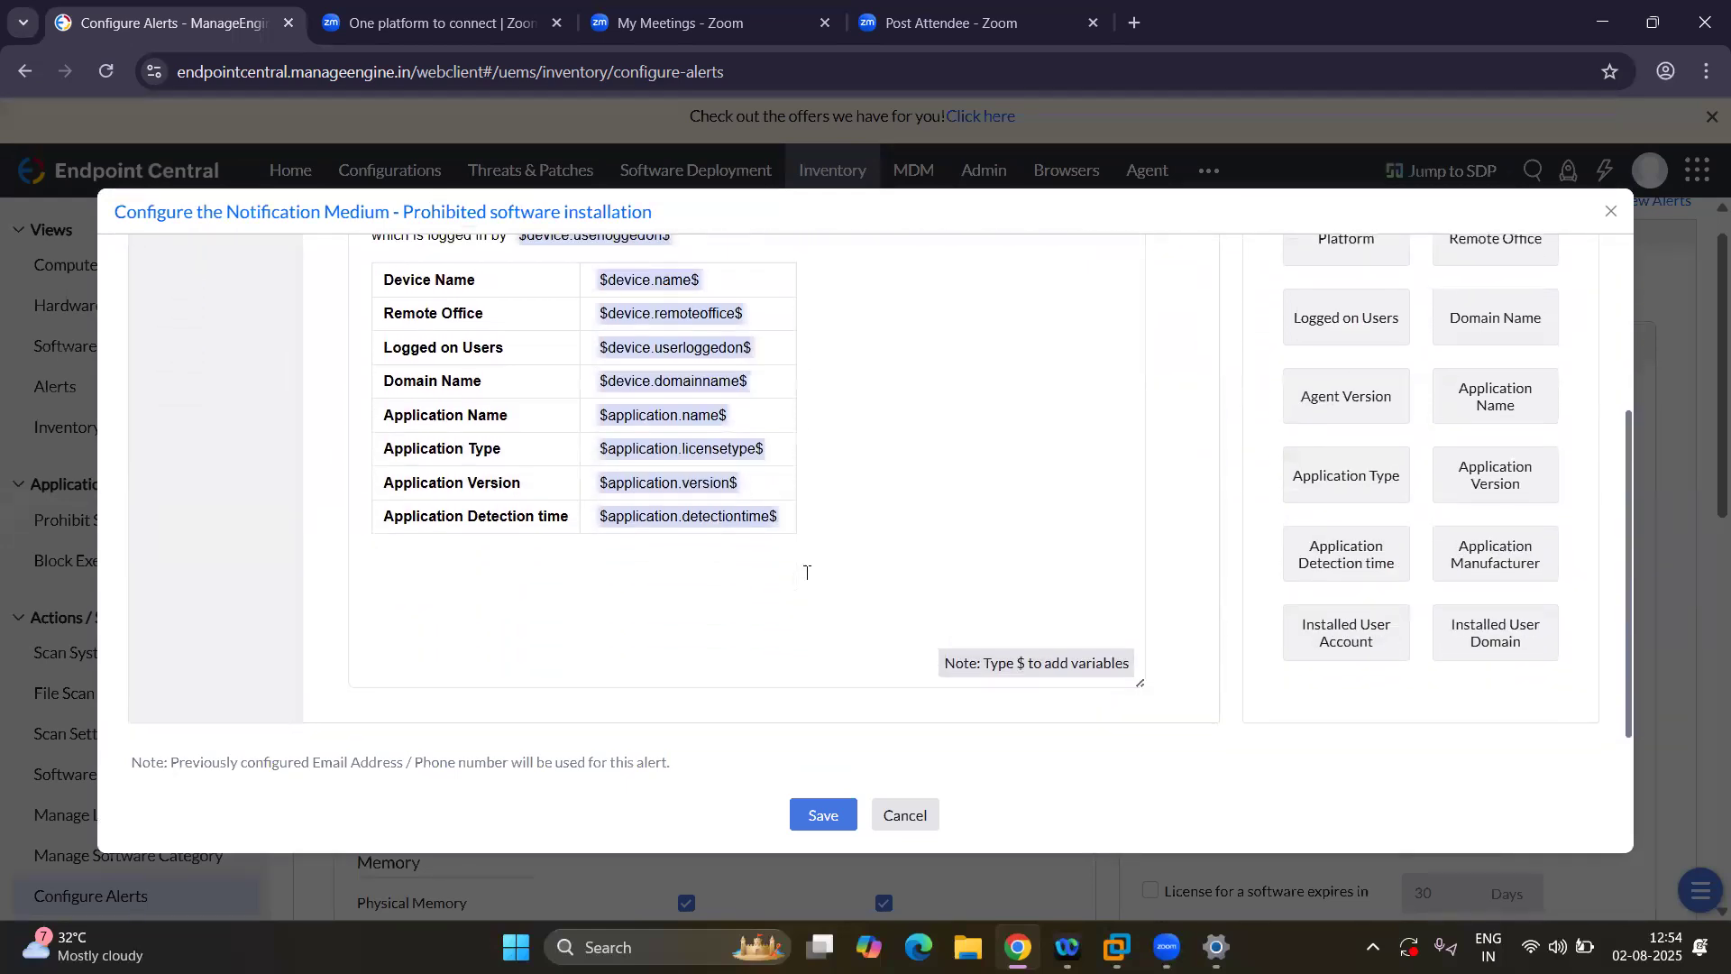
scroll(806, 572, "up", 2)
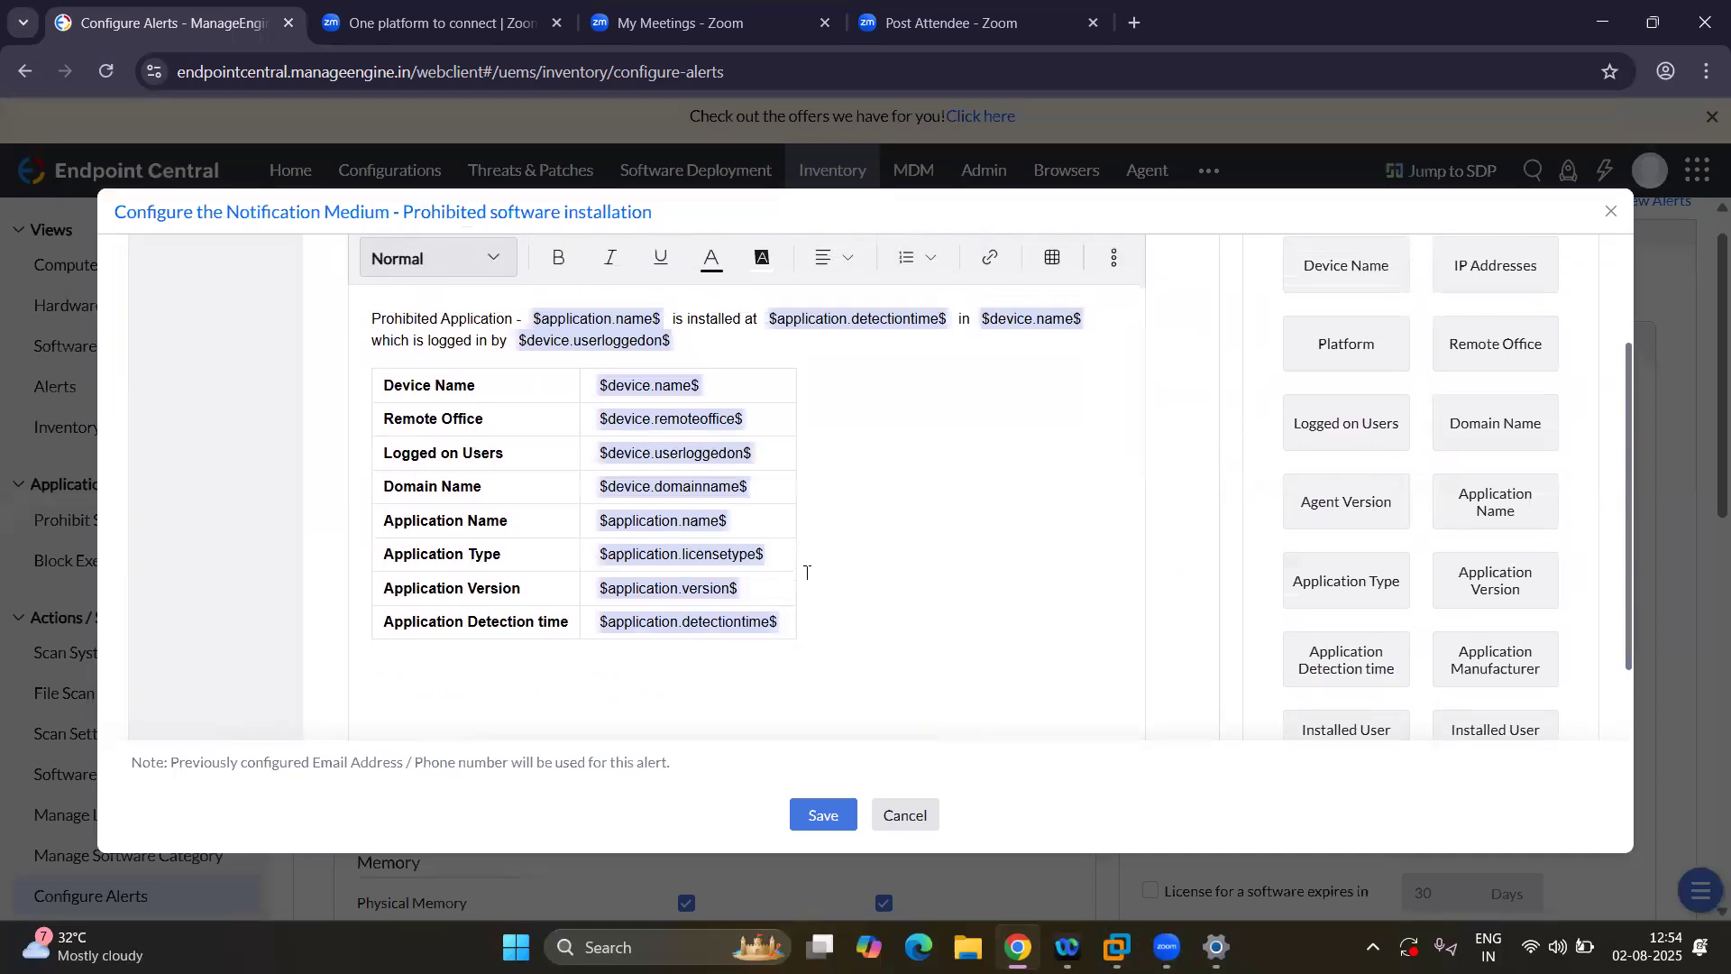
scroll(806, 571, "up", 2)
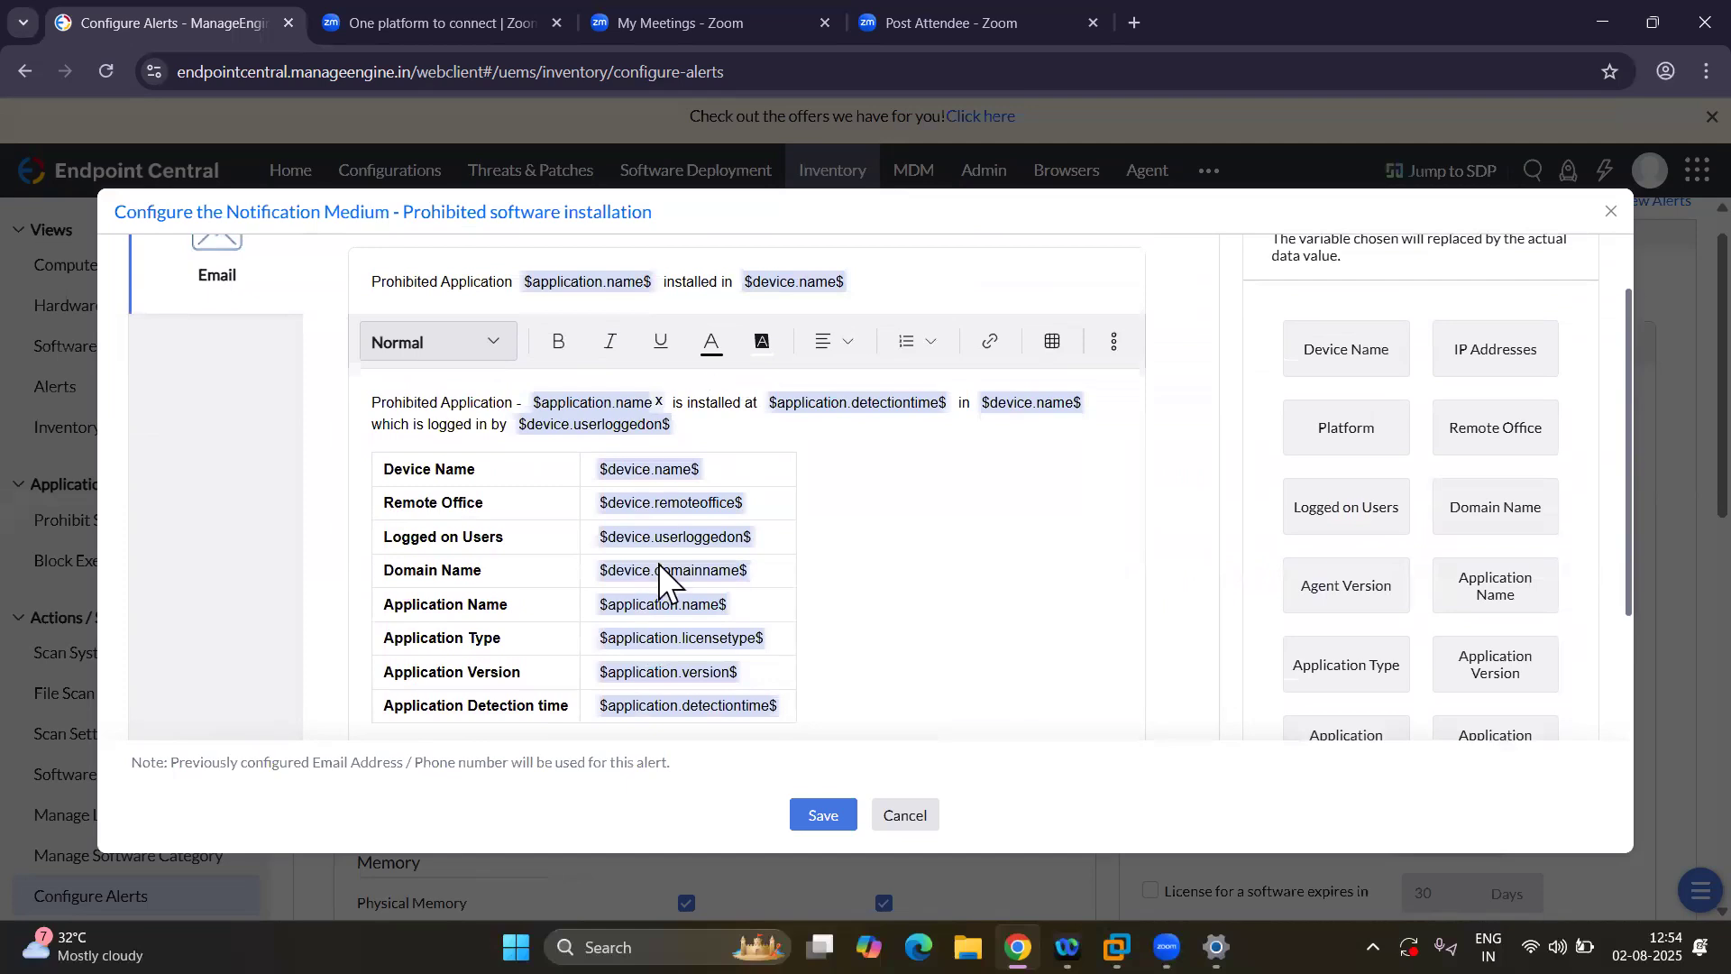
scroll(687, 597, "down", 3)
scroll(687, 598, "down", 2)
scroll(1004, 421, "up", 6)
scroll(847, 580, "down", 2)
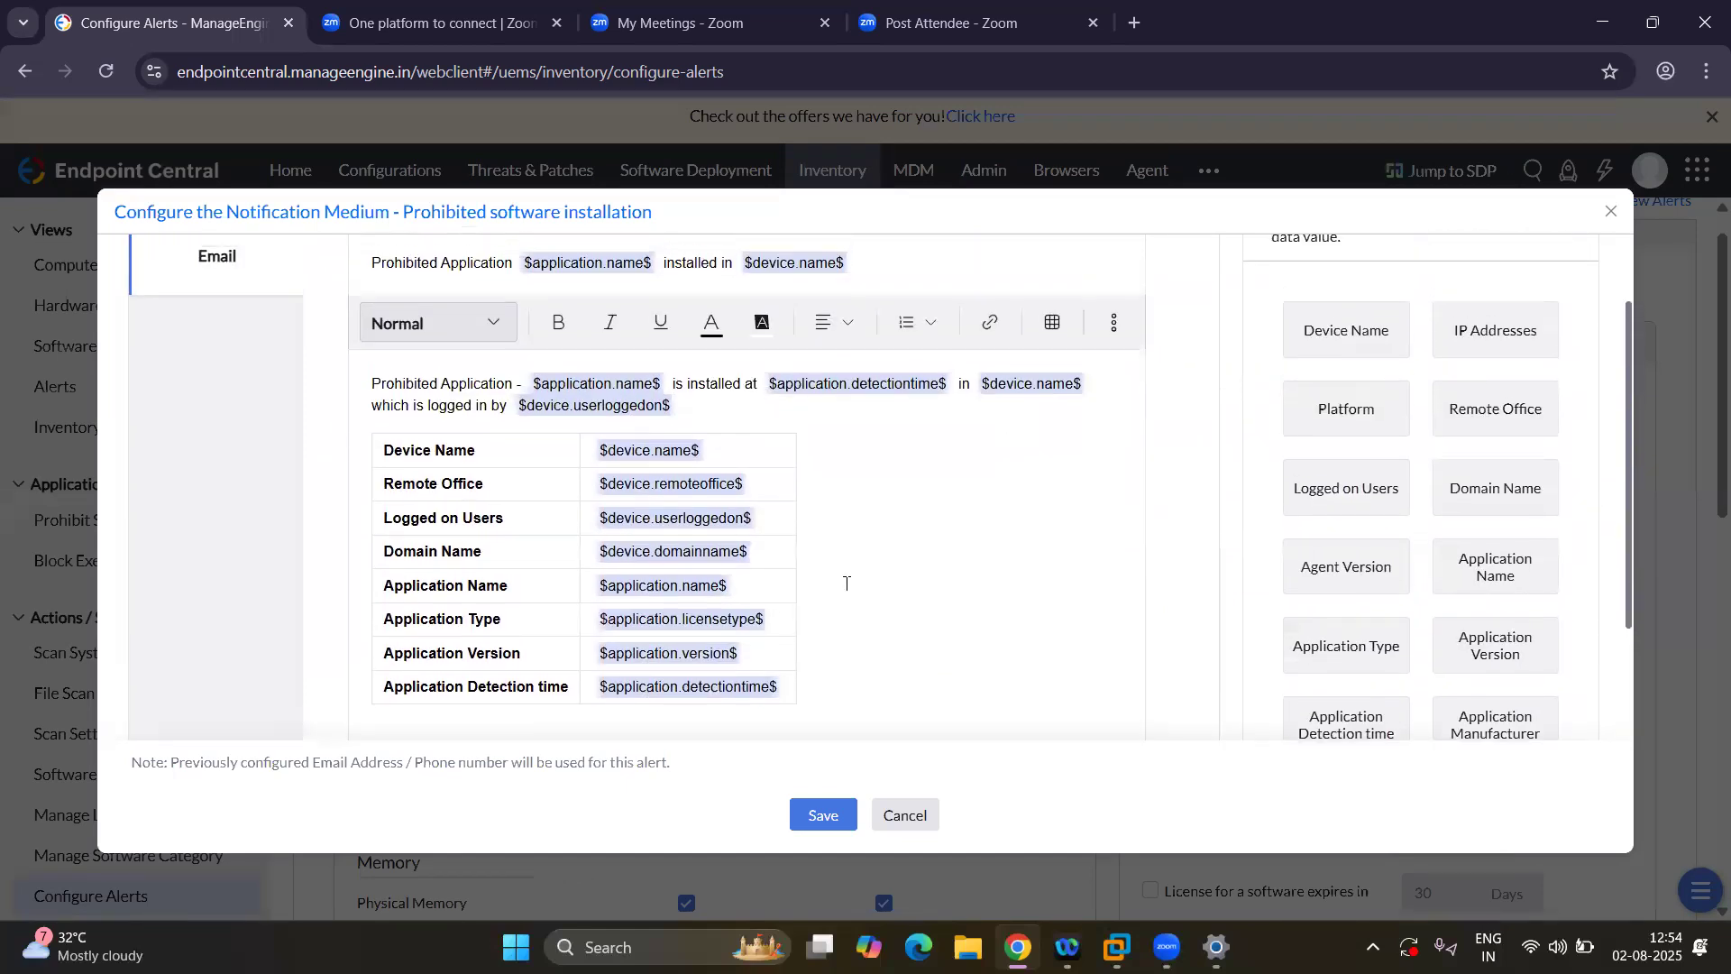
Insert a table with 1 row and 1 column below the details table in the email body.
scroll(609, 712, "down", 2)
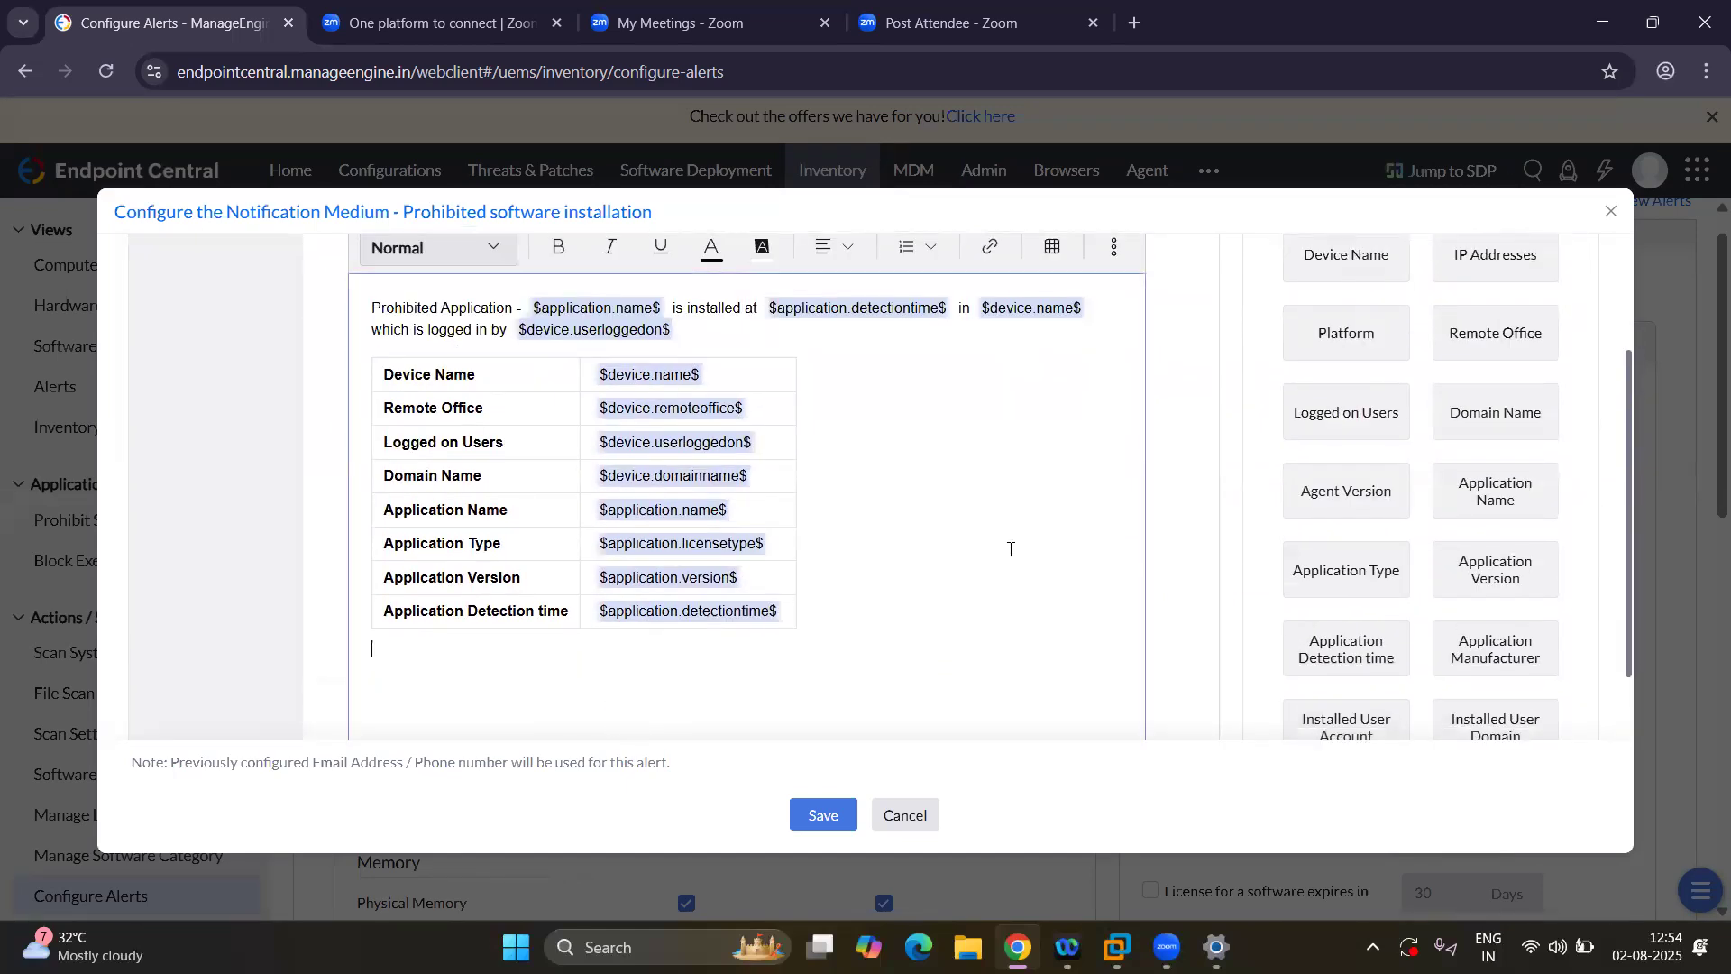
scroll(1051, 459, "up", 4)
left_click(1051, 426)
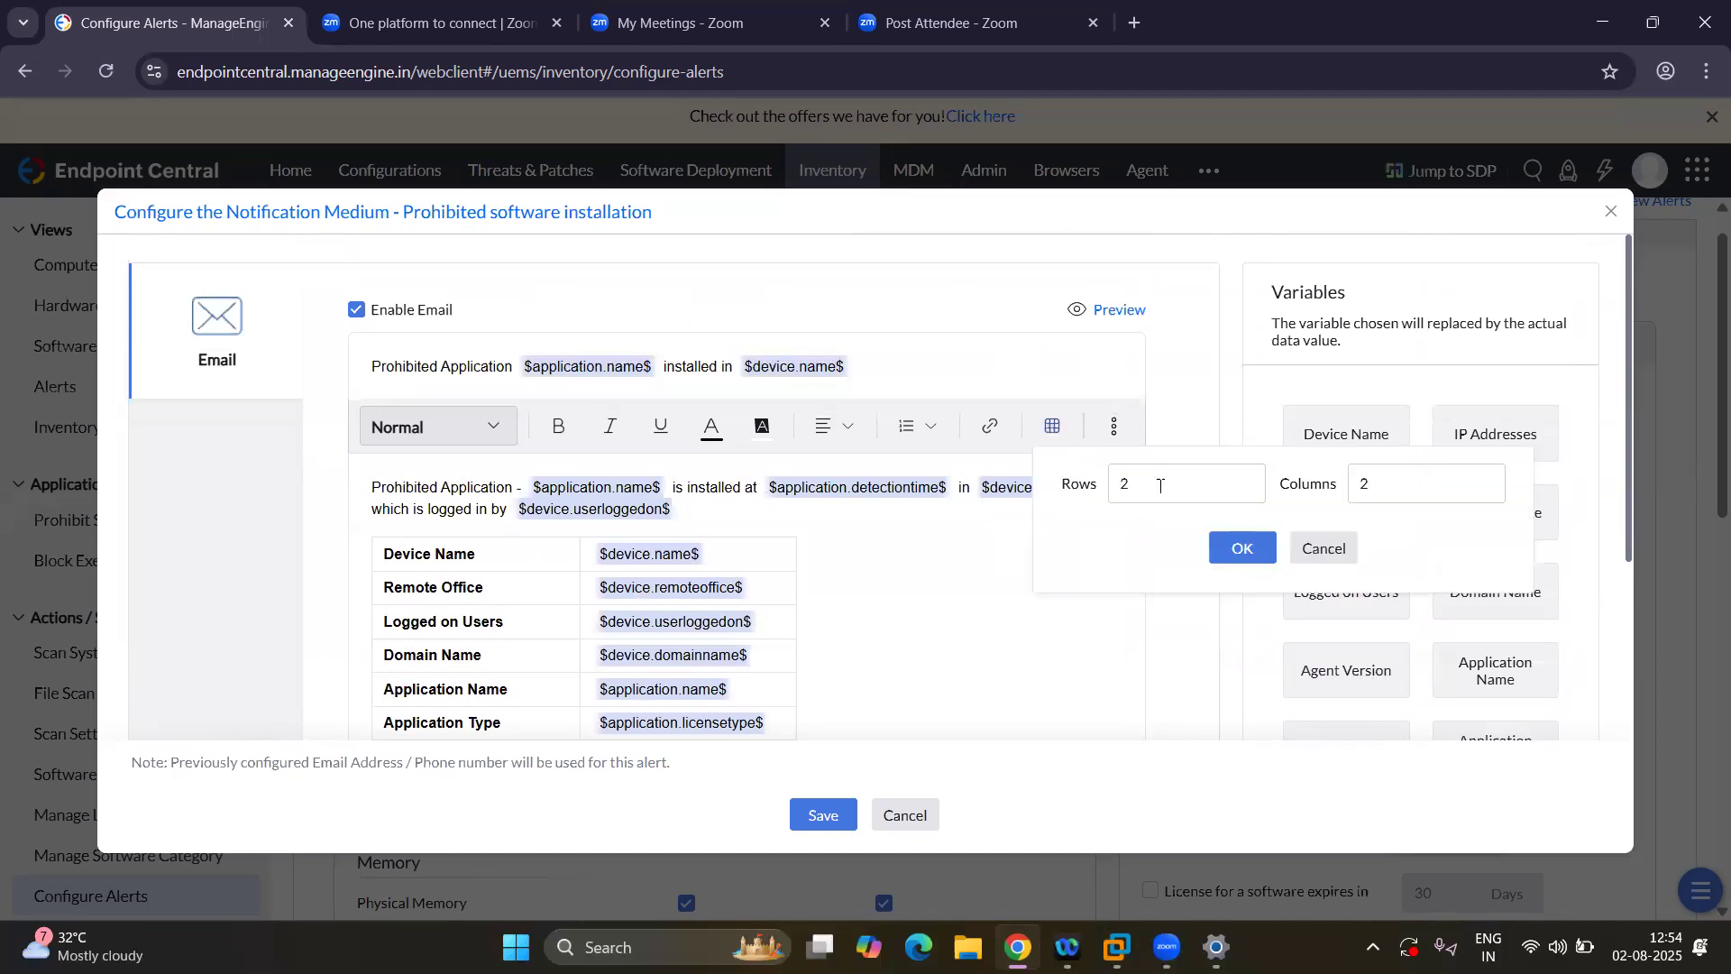
left_click(1161, 478)
right_click(1026, 480)
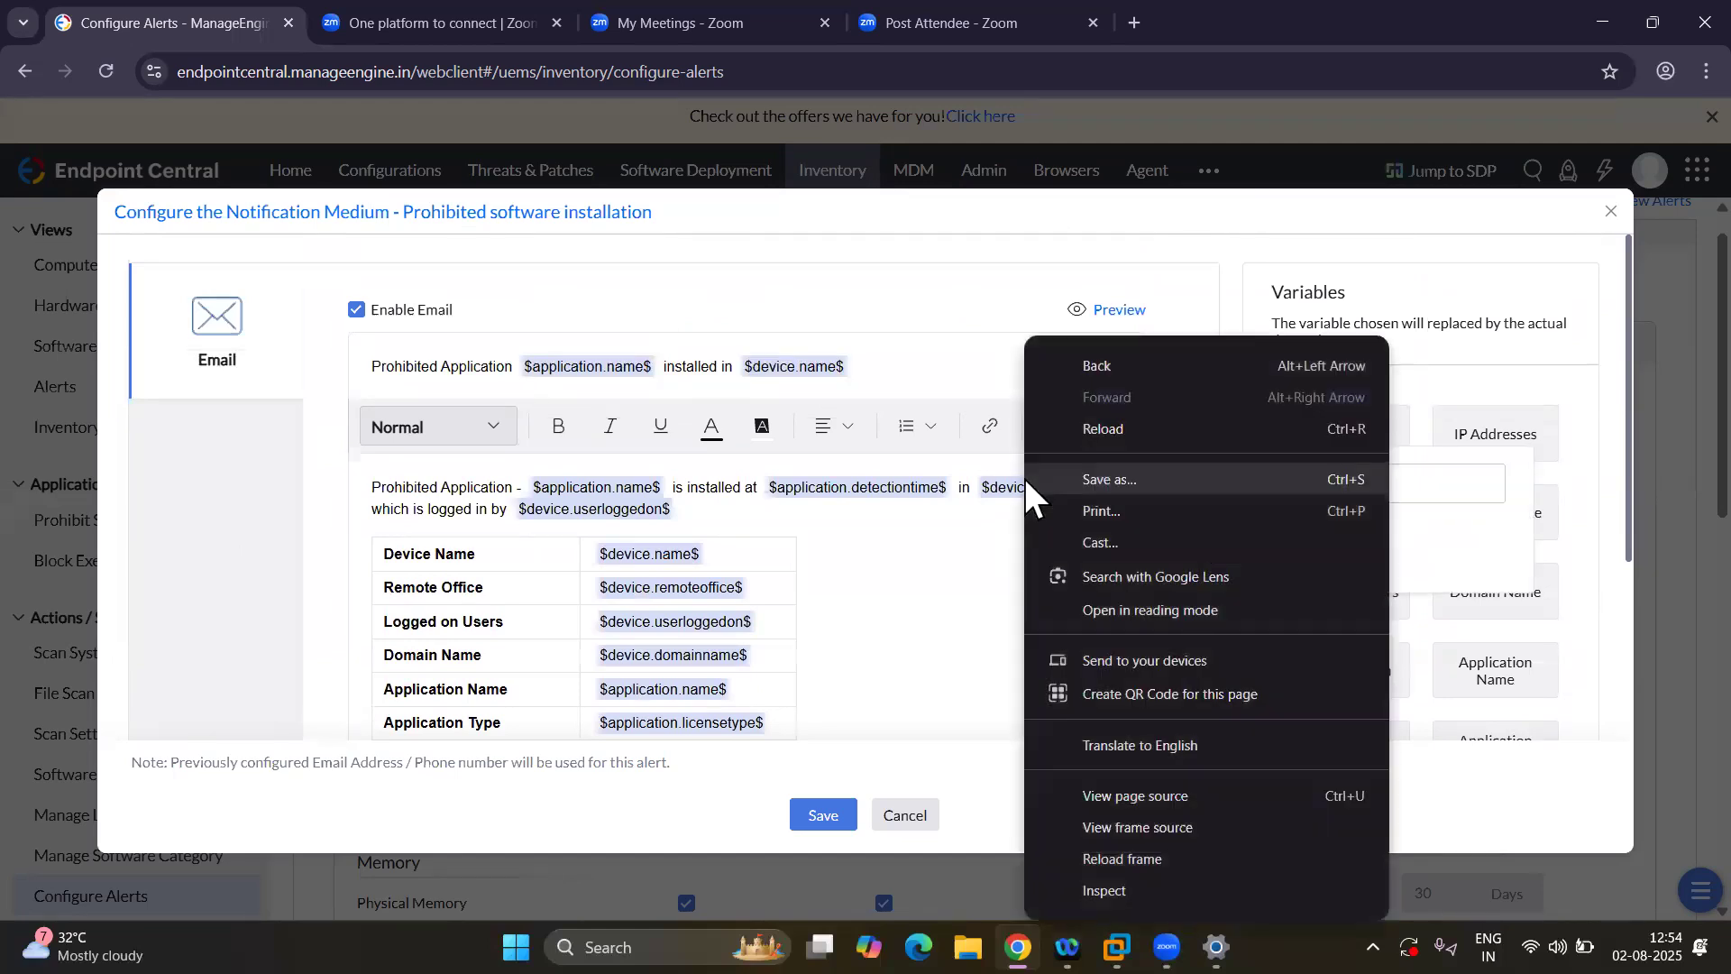
left_click(1424, 487)
left_click_drag(1163, 480, 1114, 482)
type("1")
left_click_drag(1418, 494, 1285, 500)
type("1")
left_click(1237, 563)
scroll(991, 660, "down", 3)
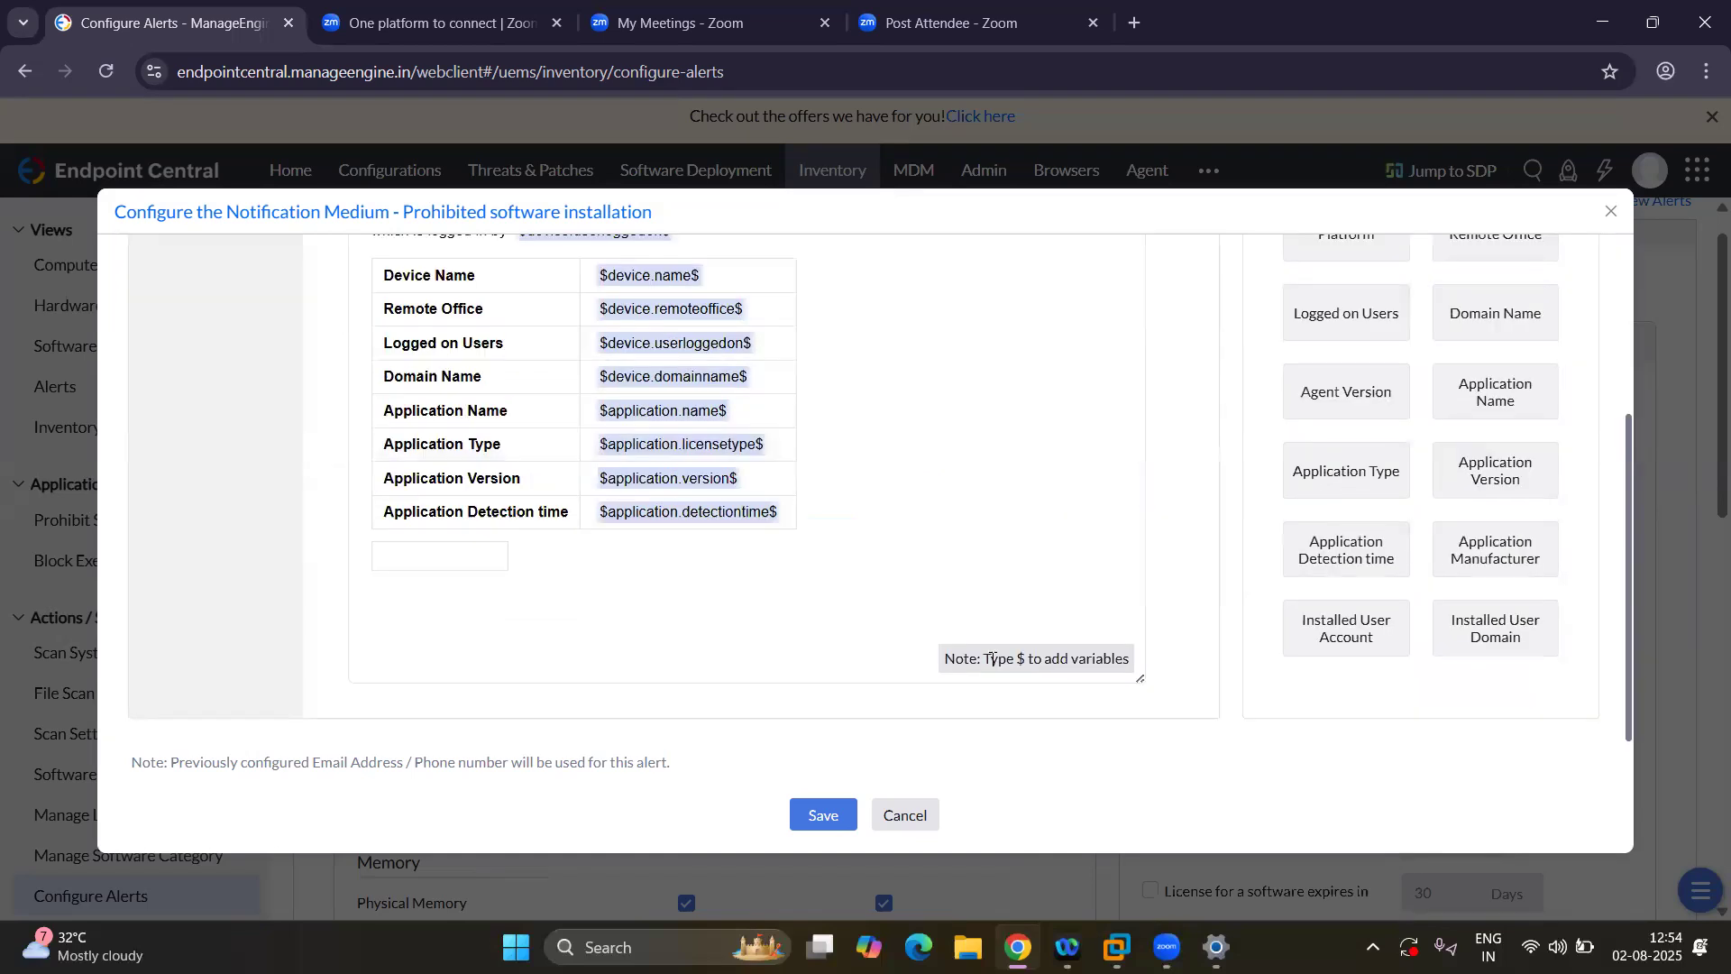
left_click(420, 559)
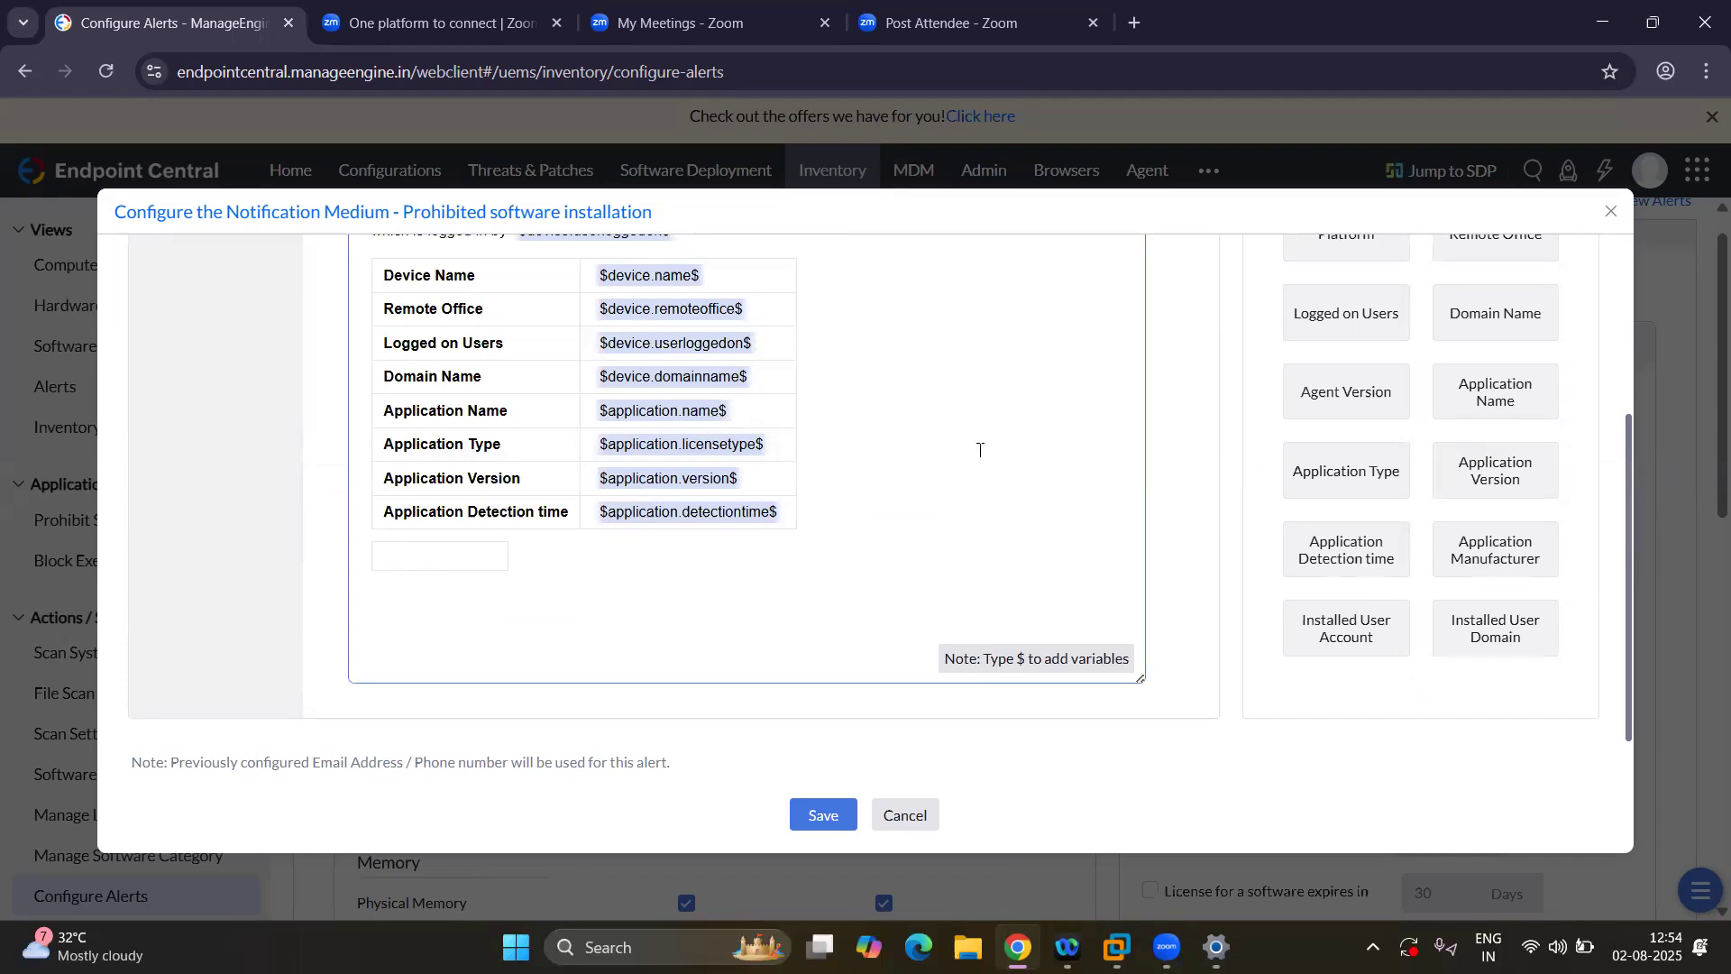
Insert a second table with 1 row and 1 column beneath the first one-cell table.
scroll(1220, 483, "up", 3)
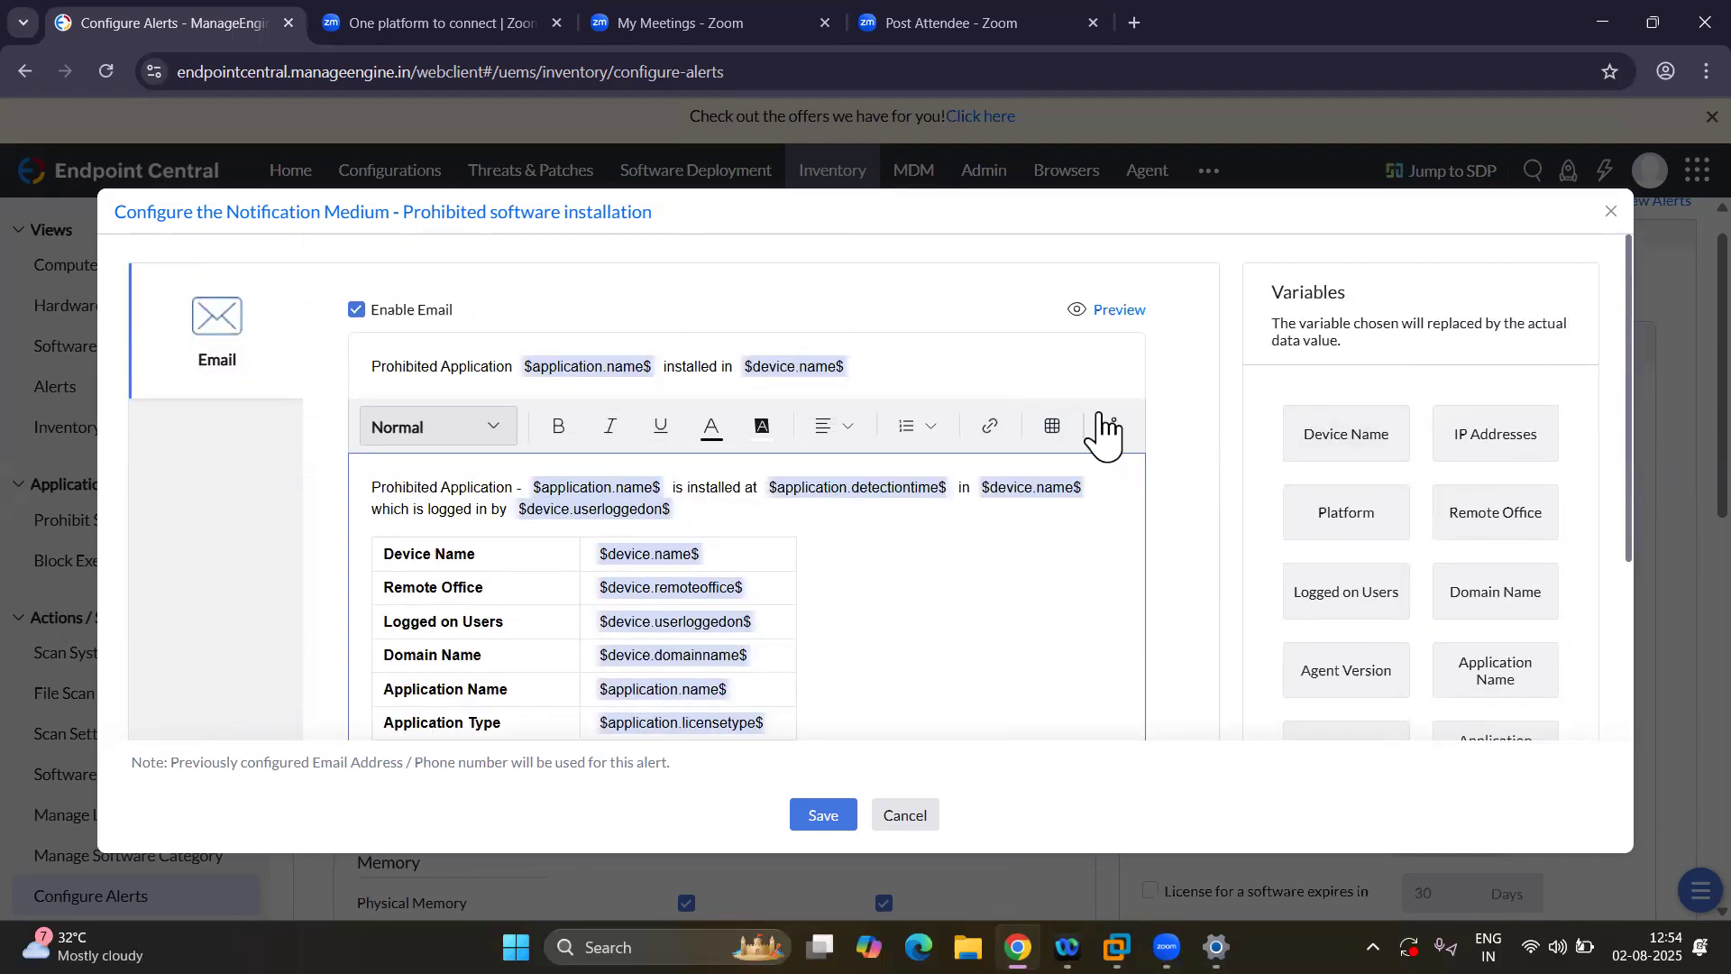
left_click(1053, 427)
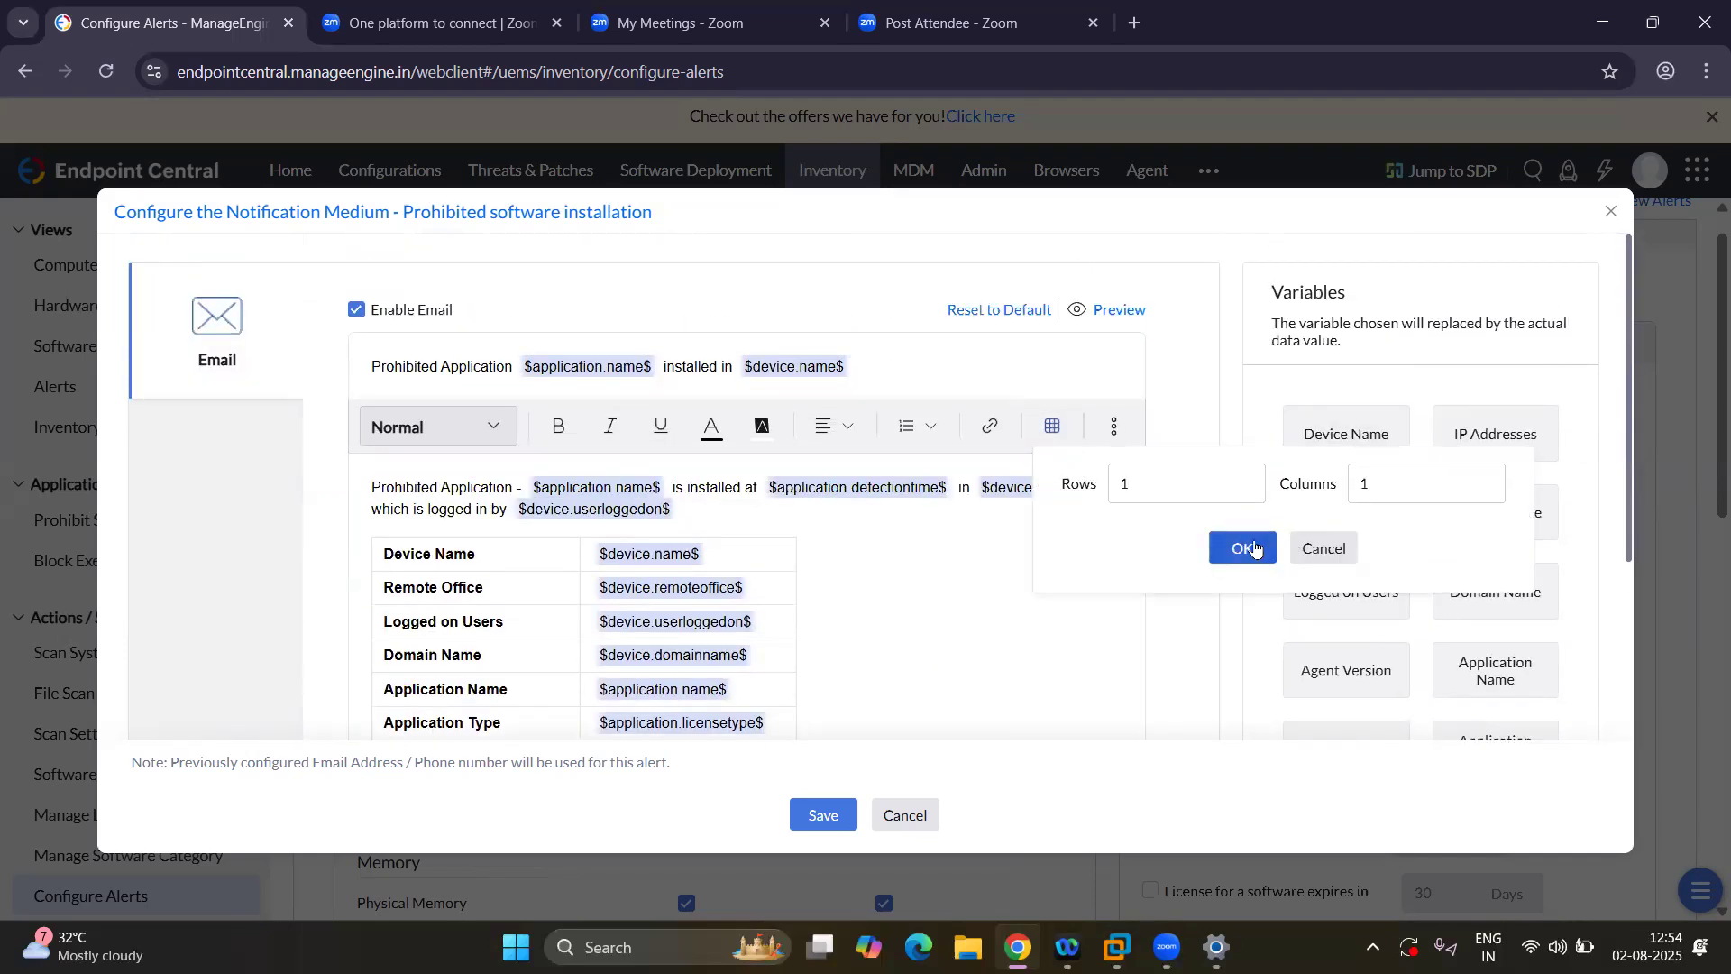
left_click(1243, 547)
scroll(1034, 646, "down", 3)
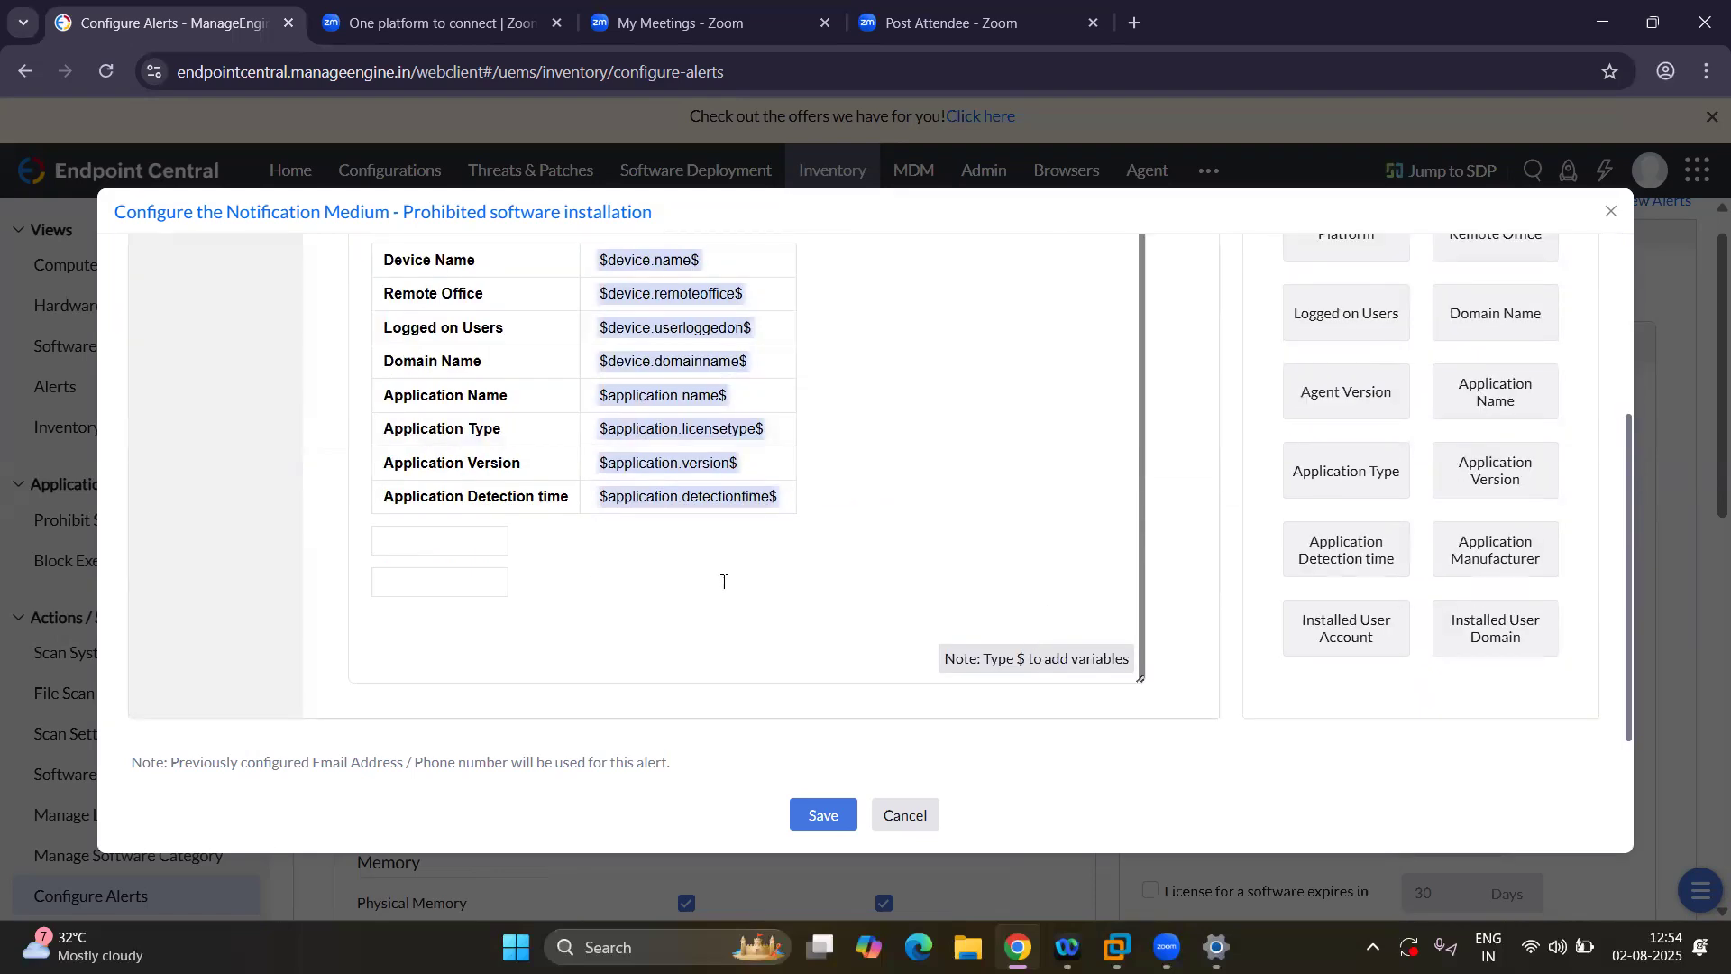
scroll(855, 524, "up", 1)
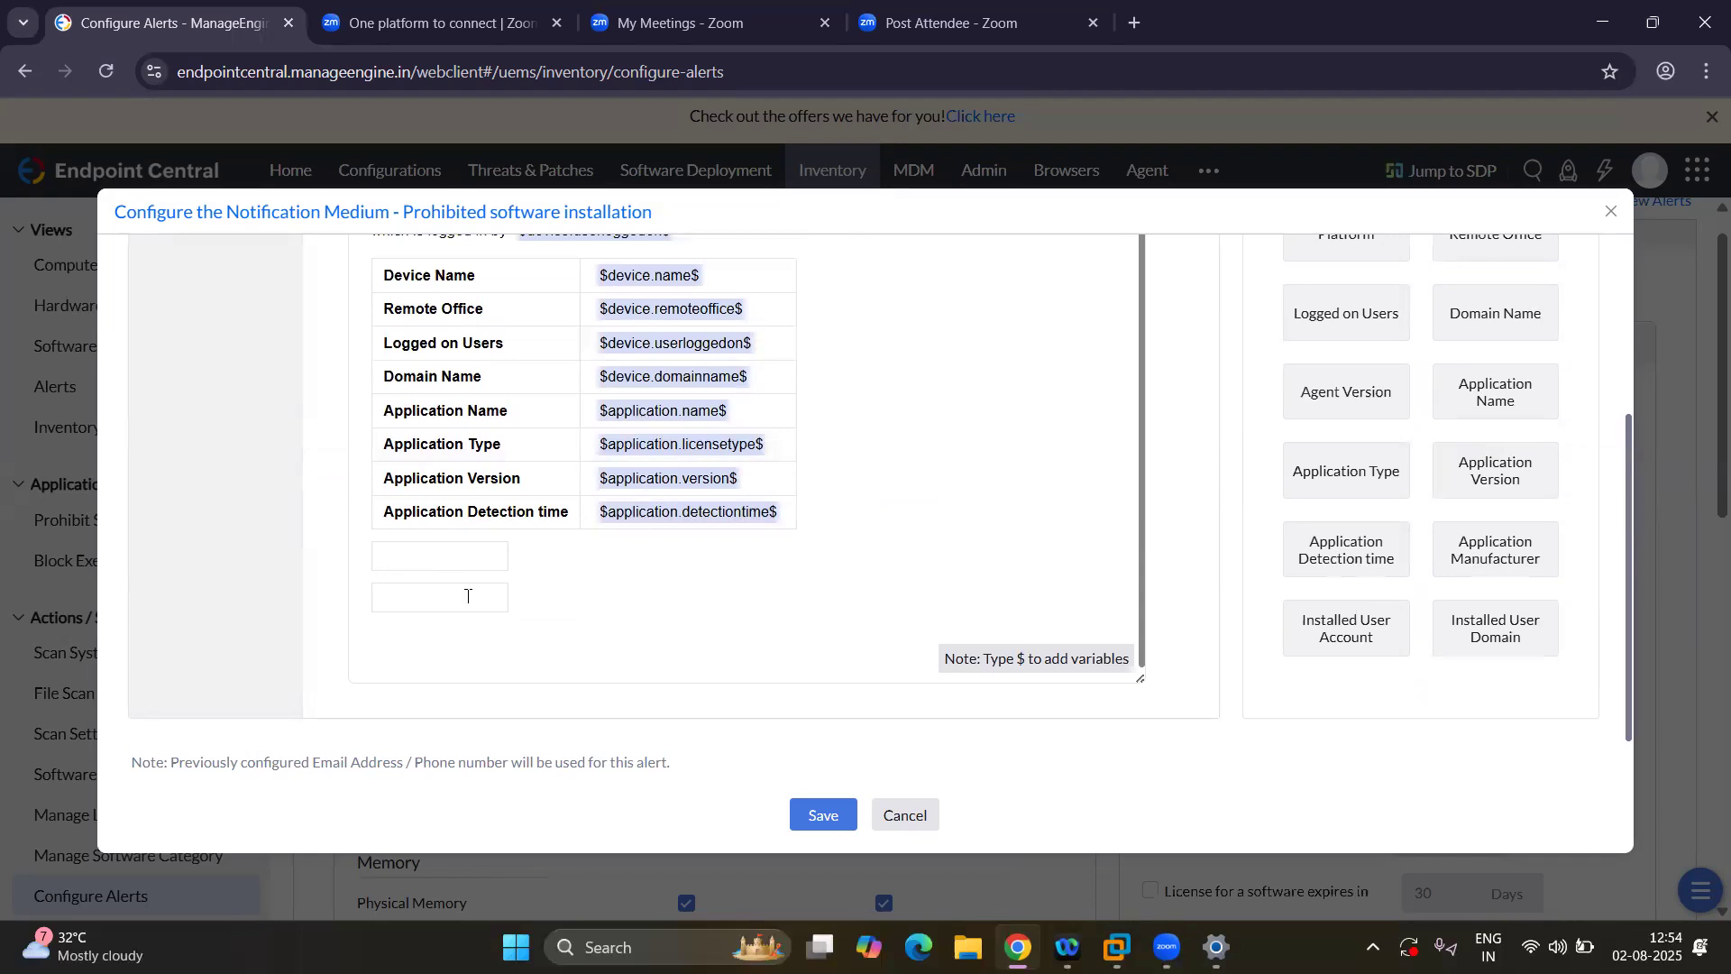
left_click(528, 550)
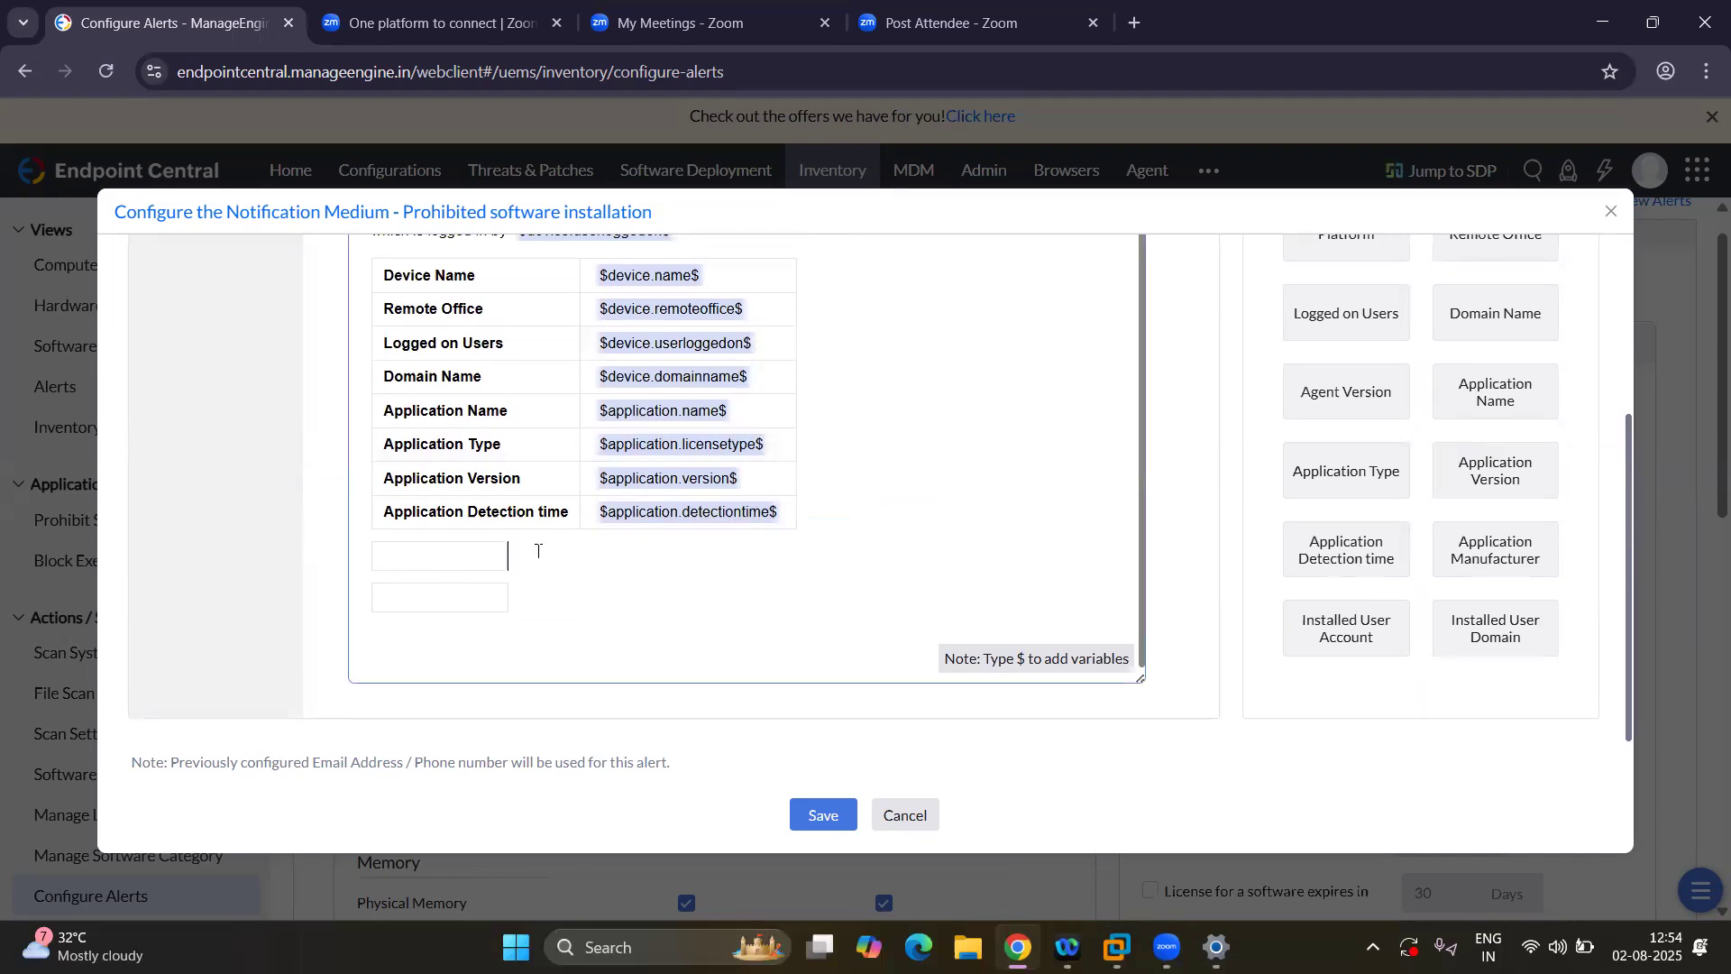
scroll(642, 574, "up", 4)
scroll(642, 574, "down", 3)
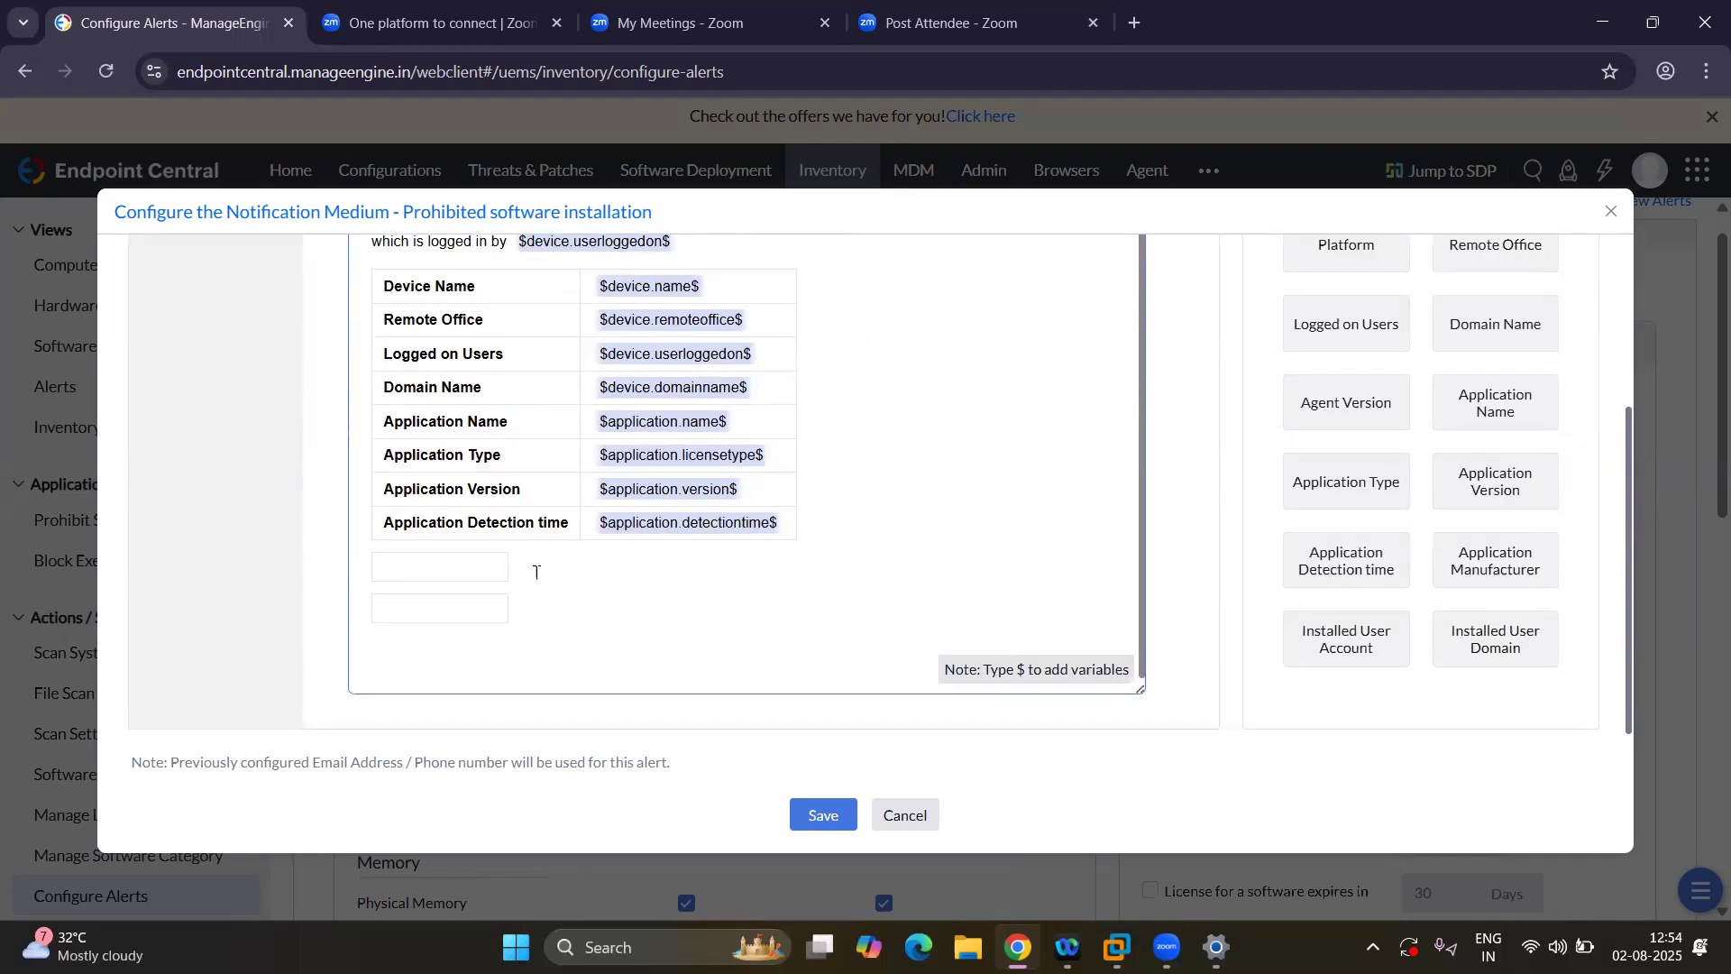
scroll(537, 574, "up", 3)
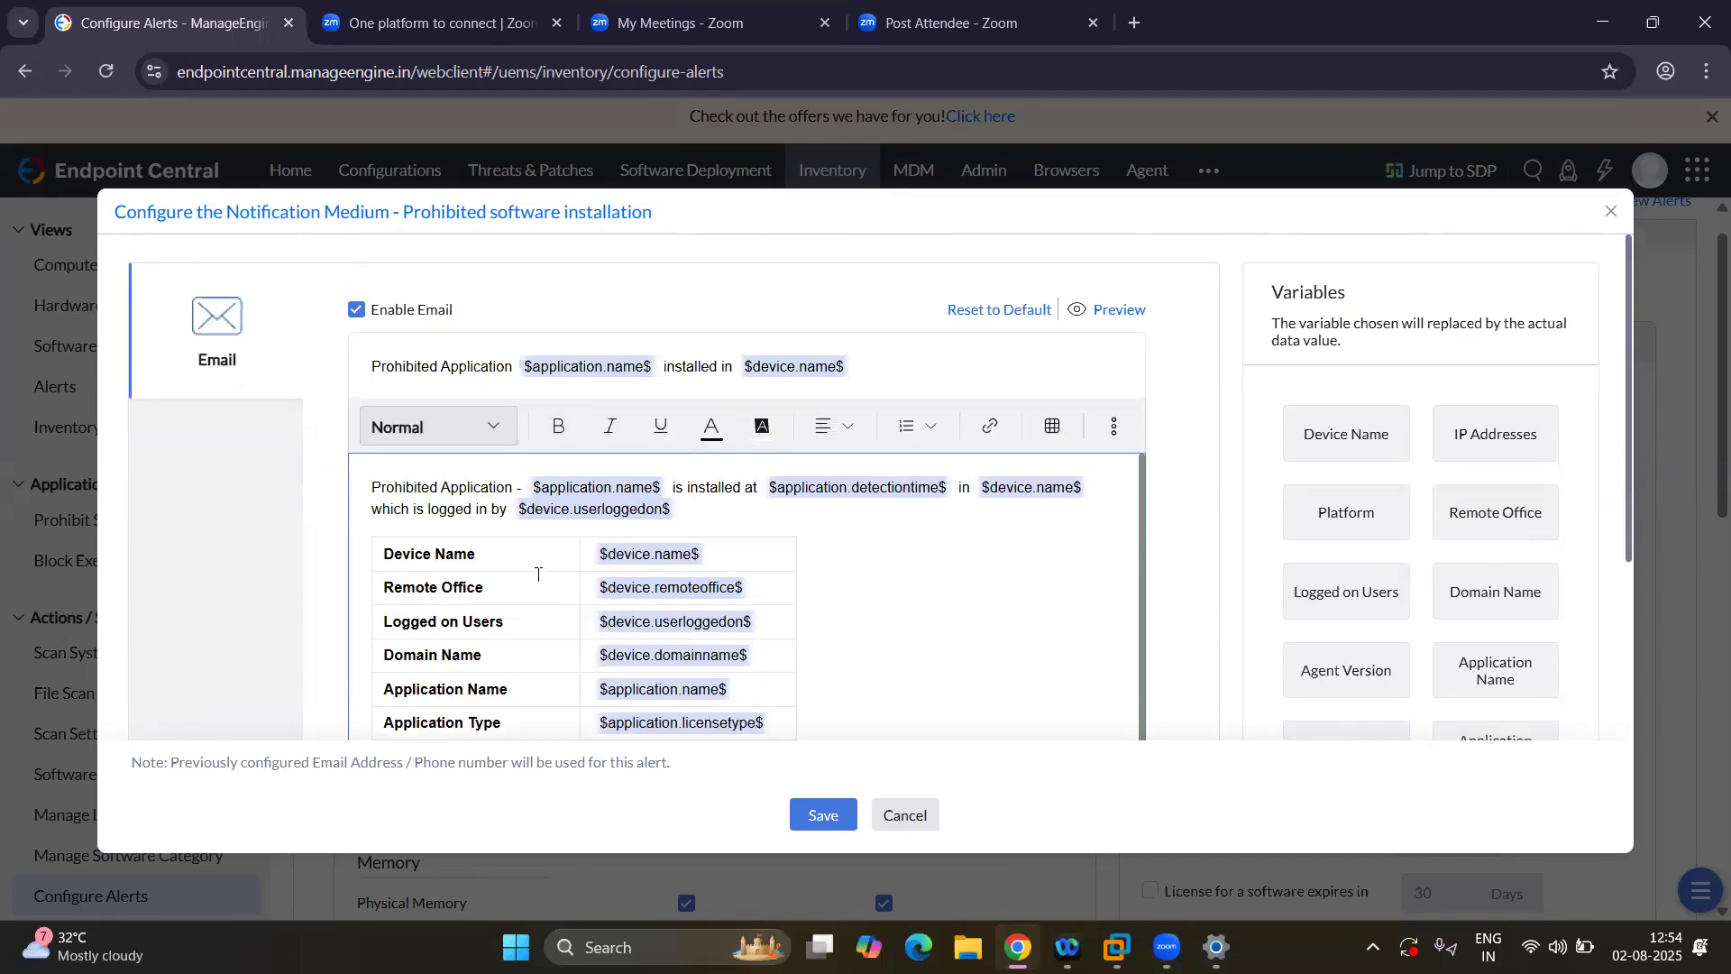
scroll(537, 574, "down", 1)
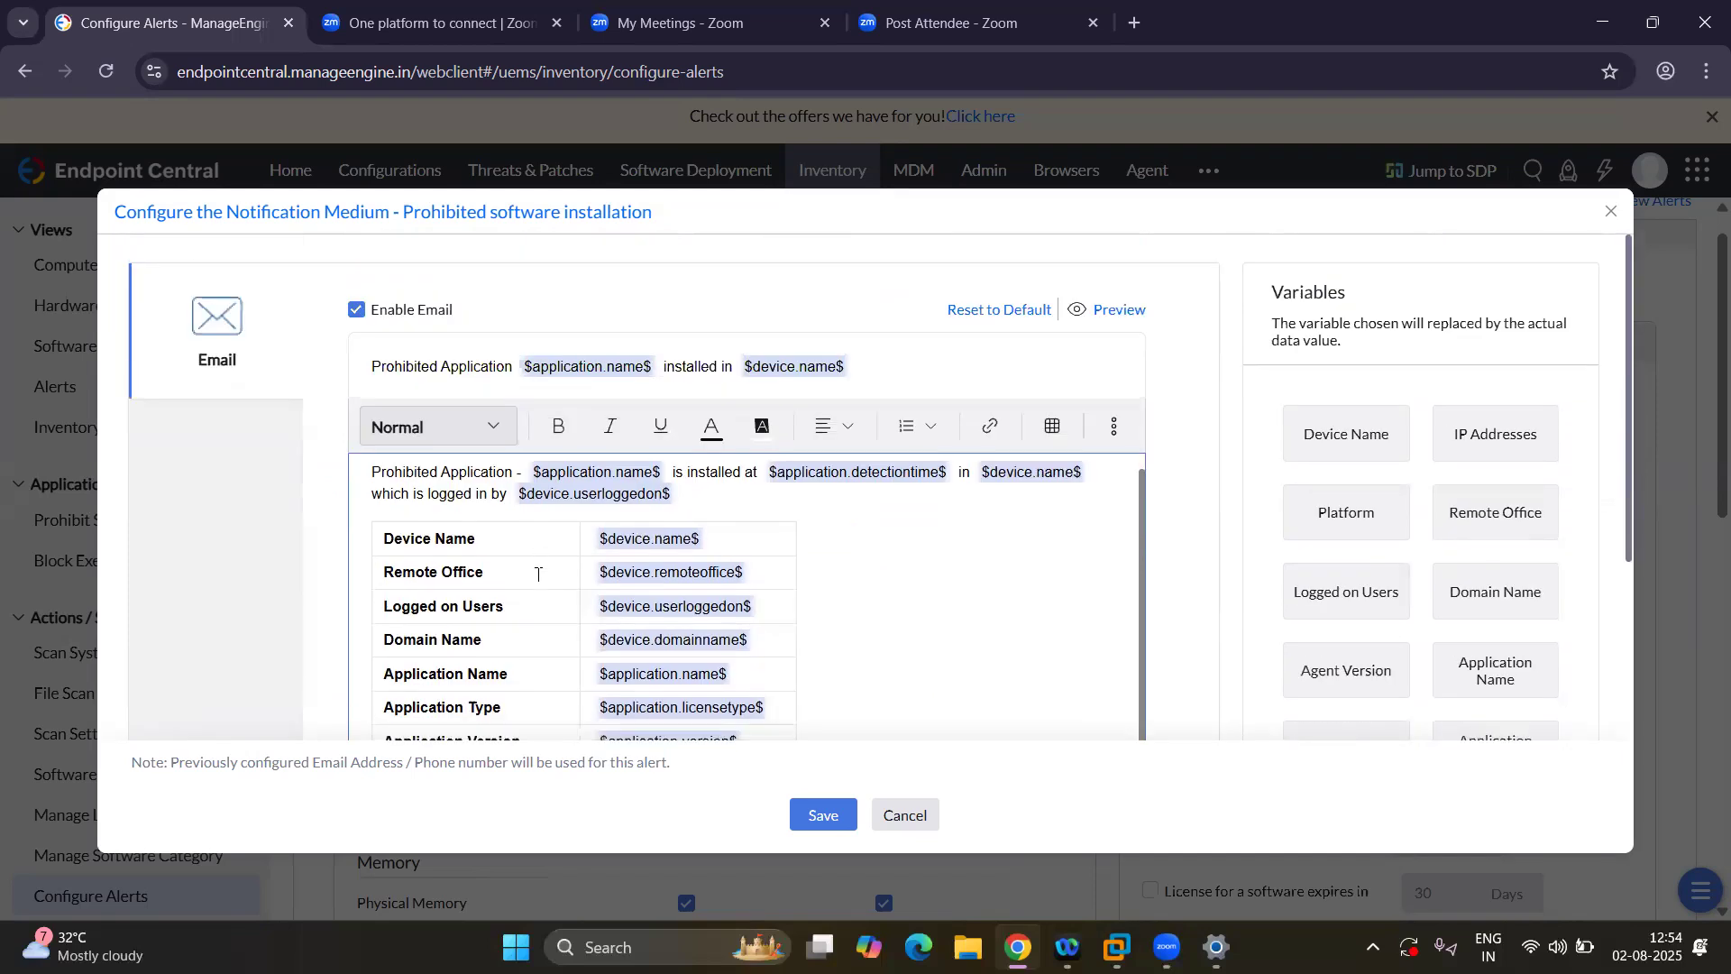
left_click(1116, 434)
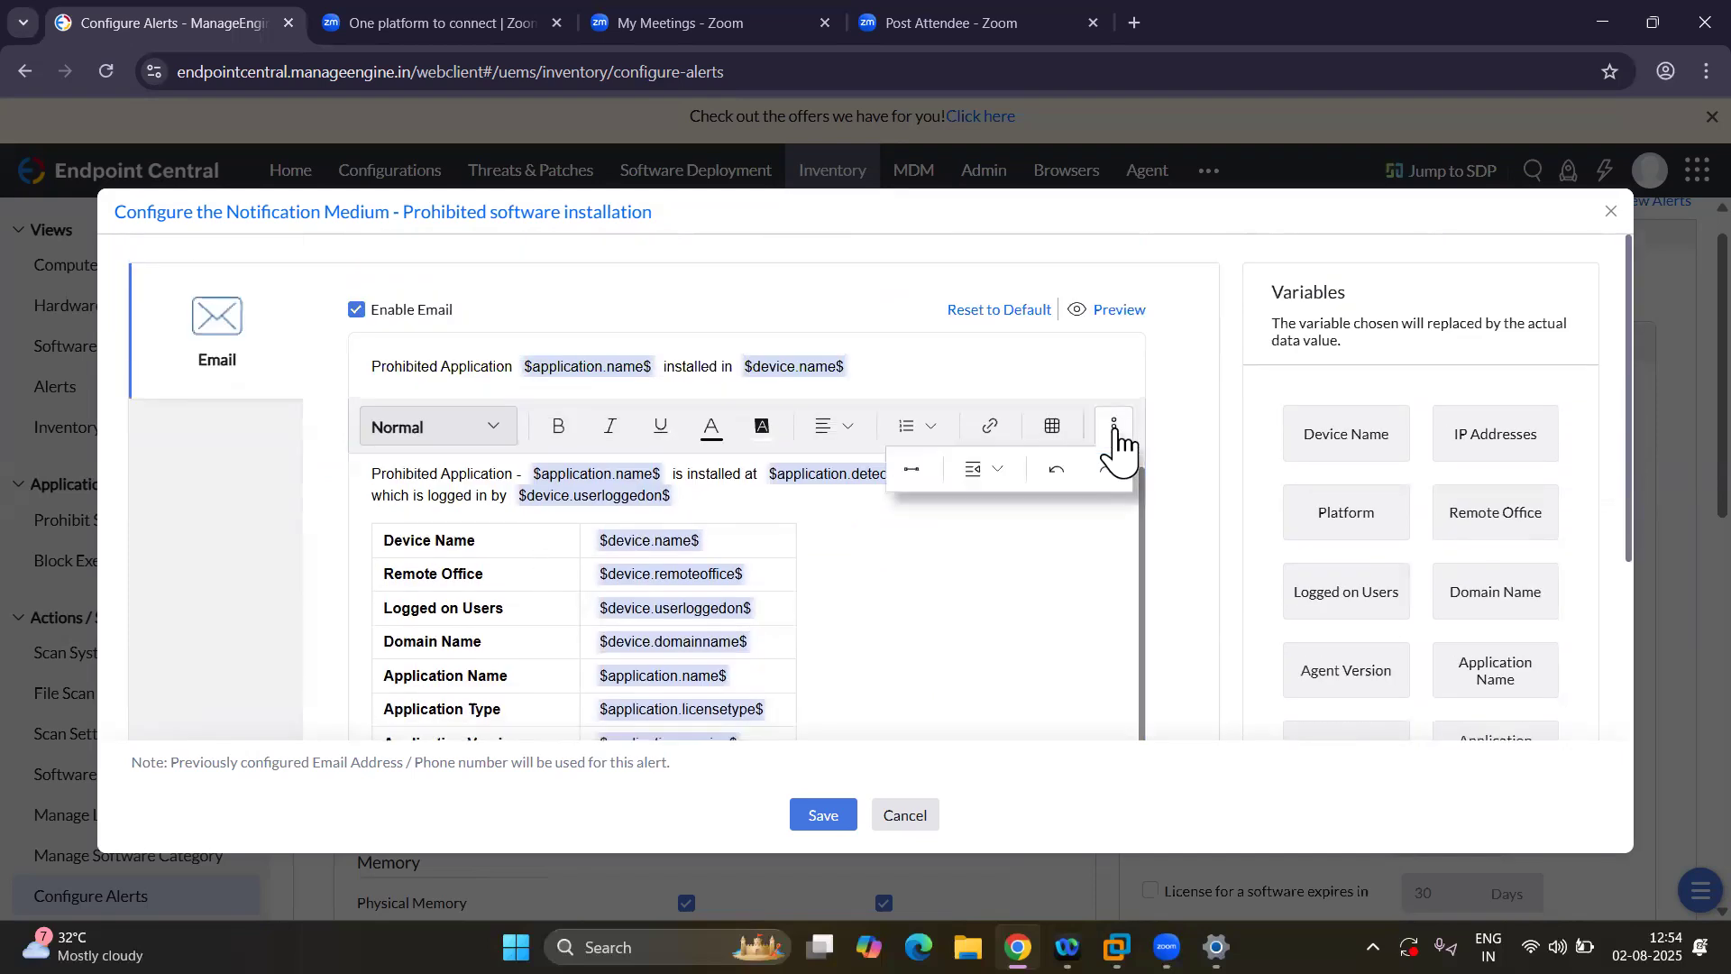
left_click(1012, 616)
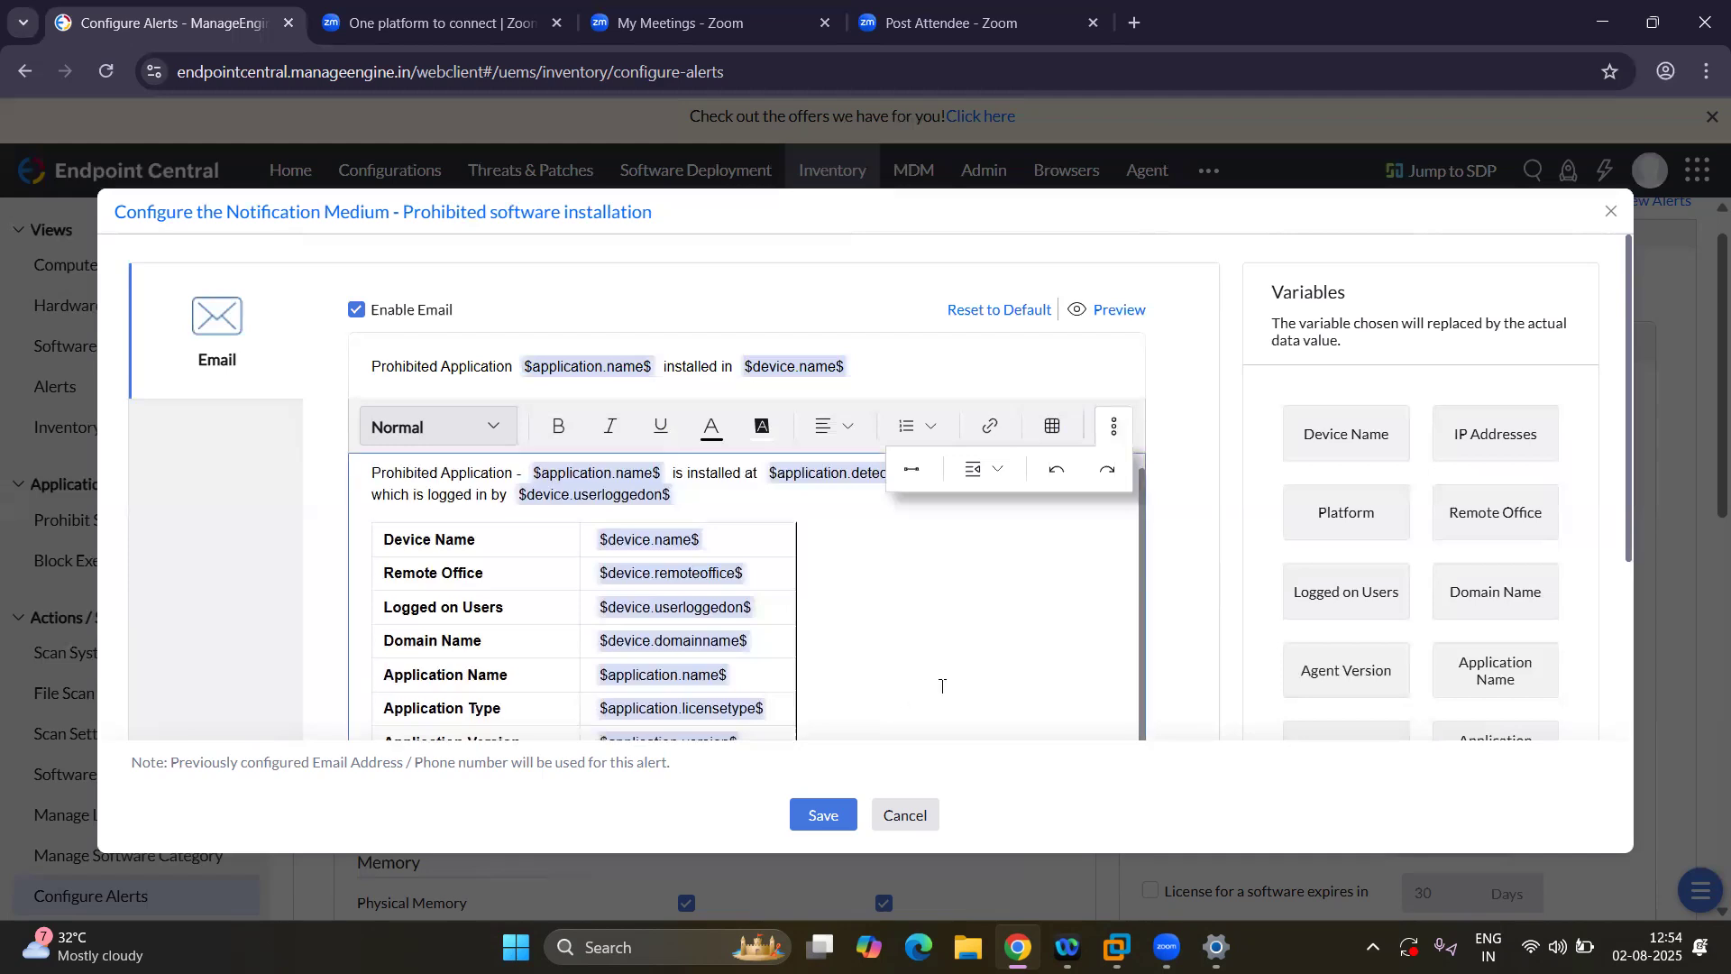
Enter the label "IP address" in the upper one-cell table below the details table.
scroll(1061, 679, "down", 3)
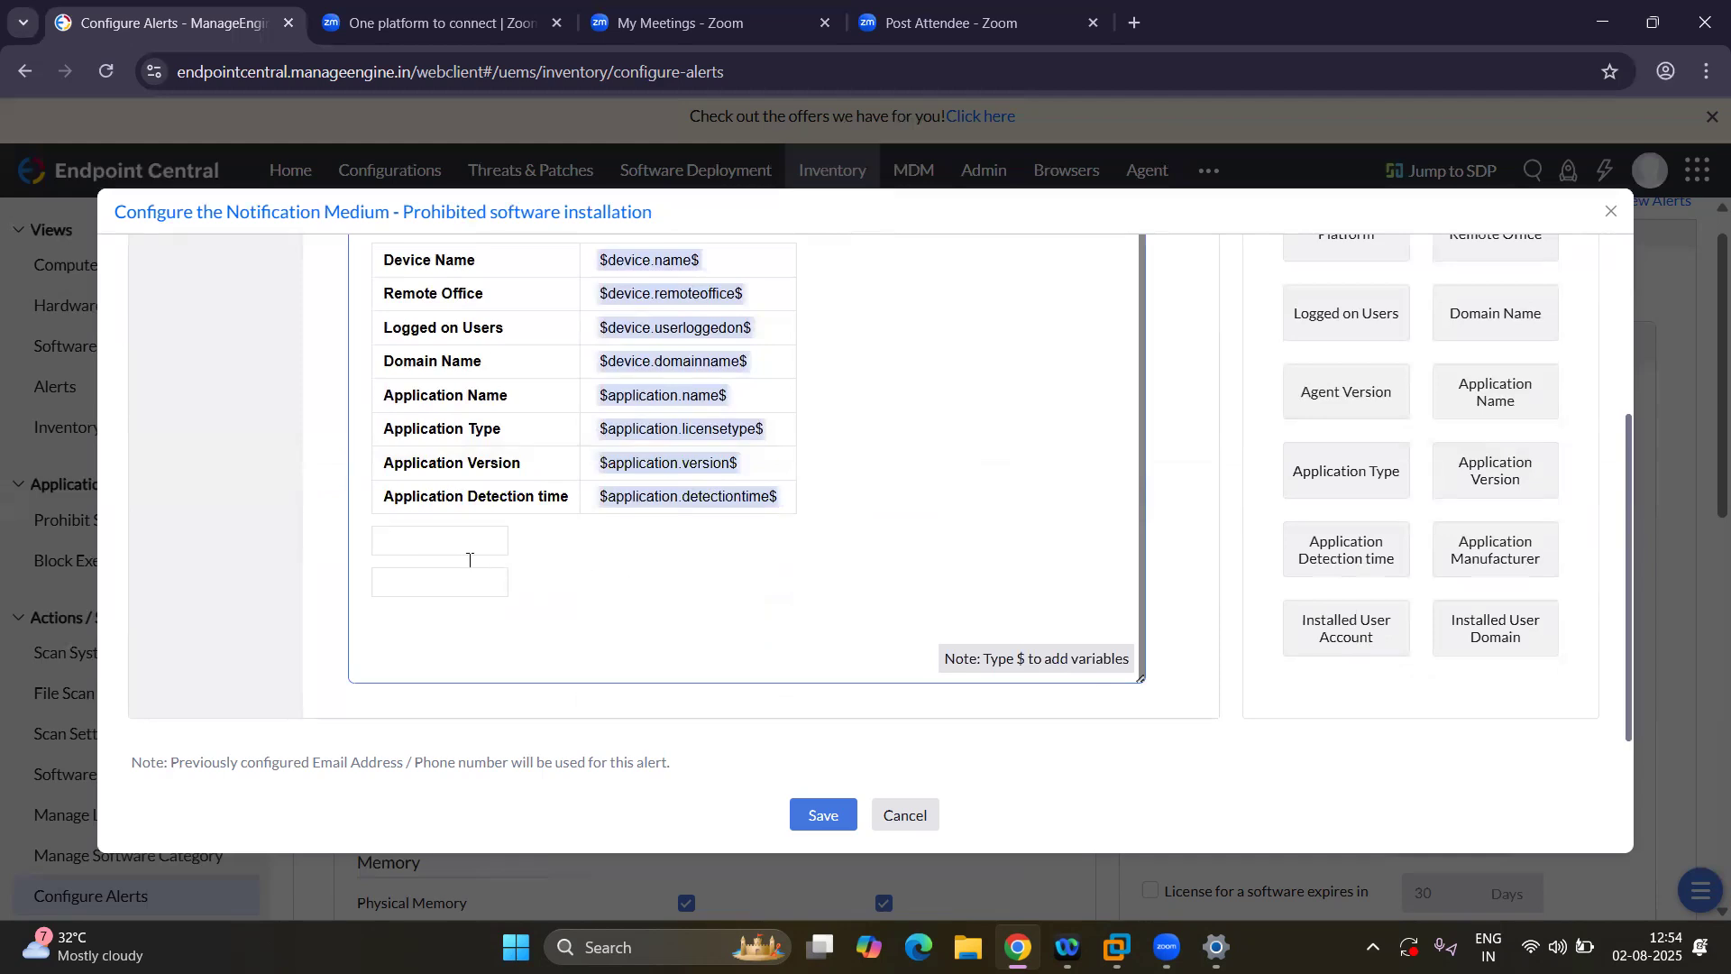
type("IP address")
left_click(487, 563)
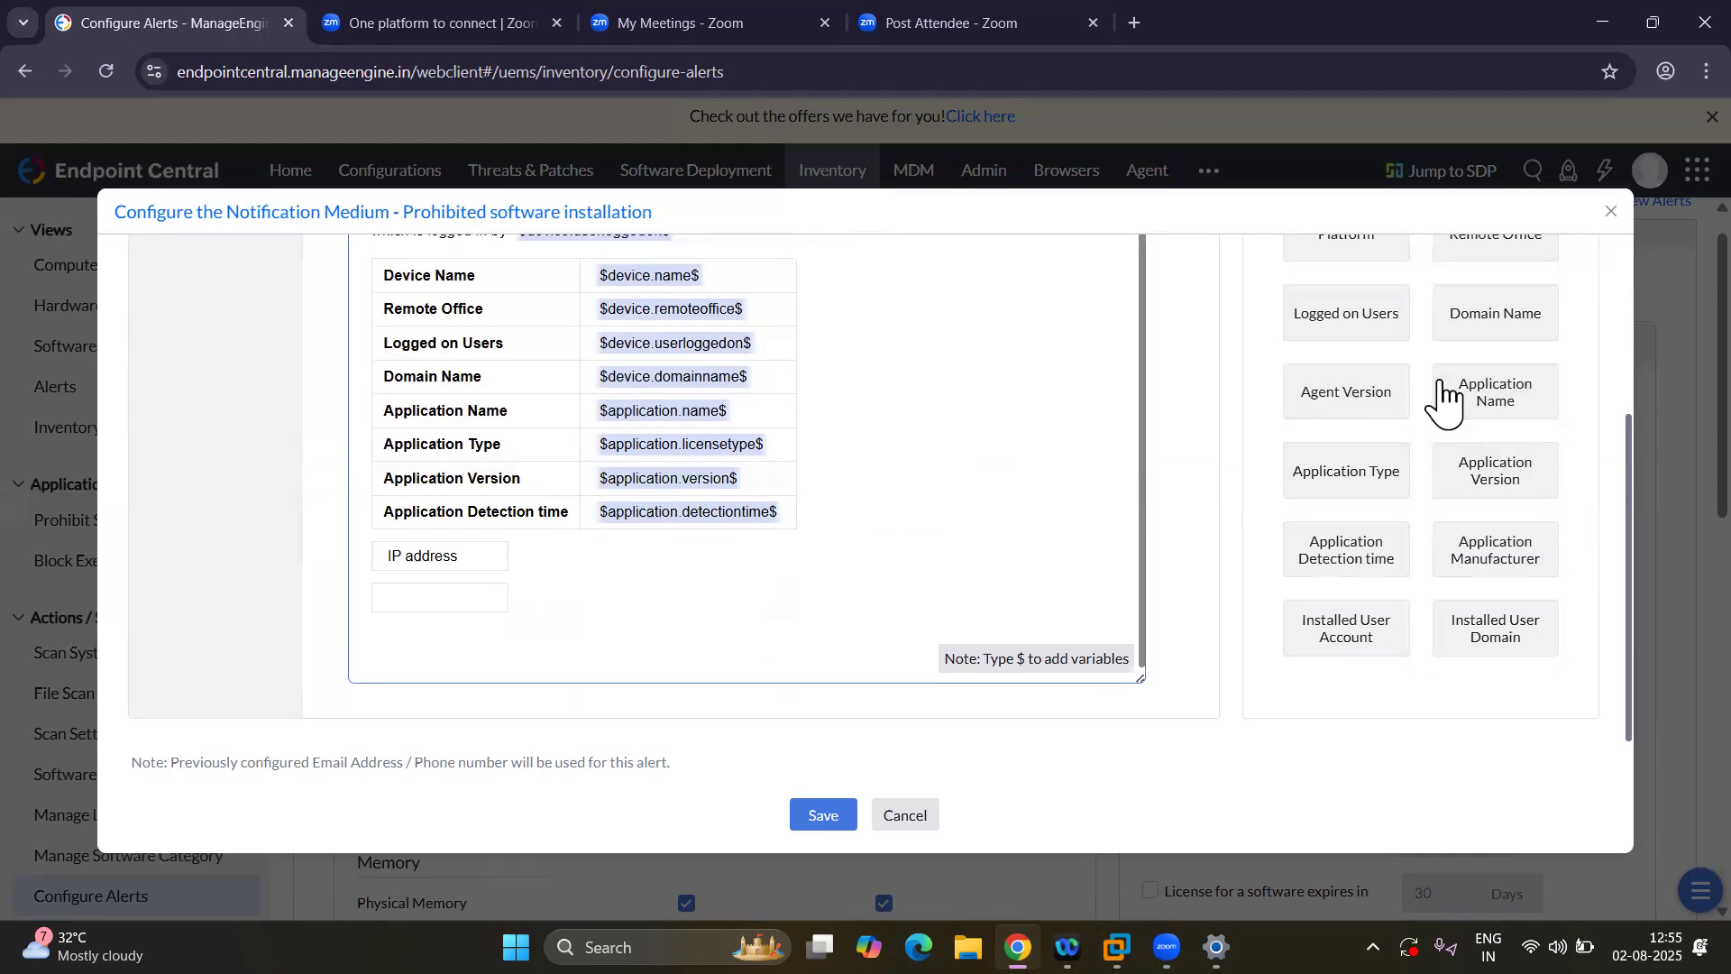
Insert the IP Addresses variable both below the lower one-cell table and inside its cell.
scroll(1469, 415, "up", 3)
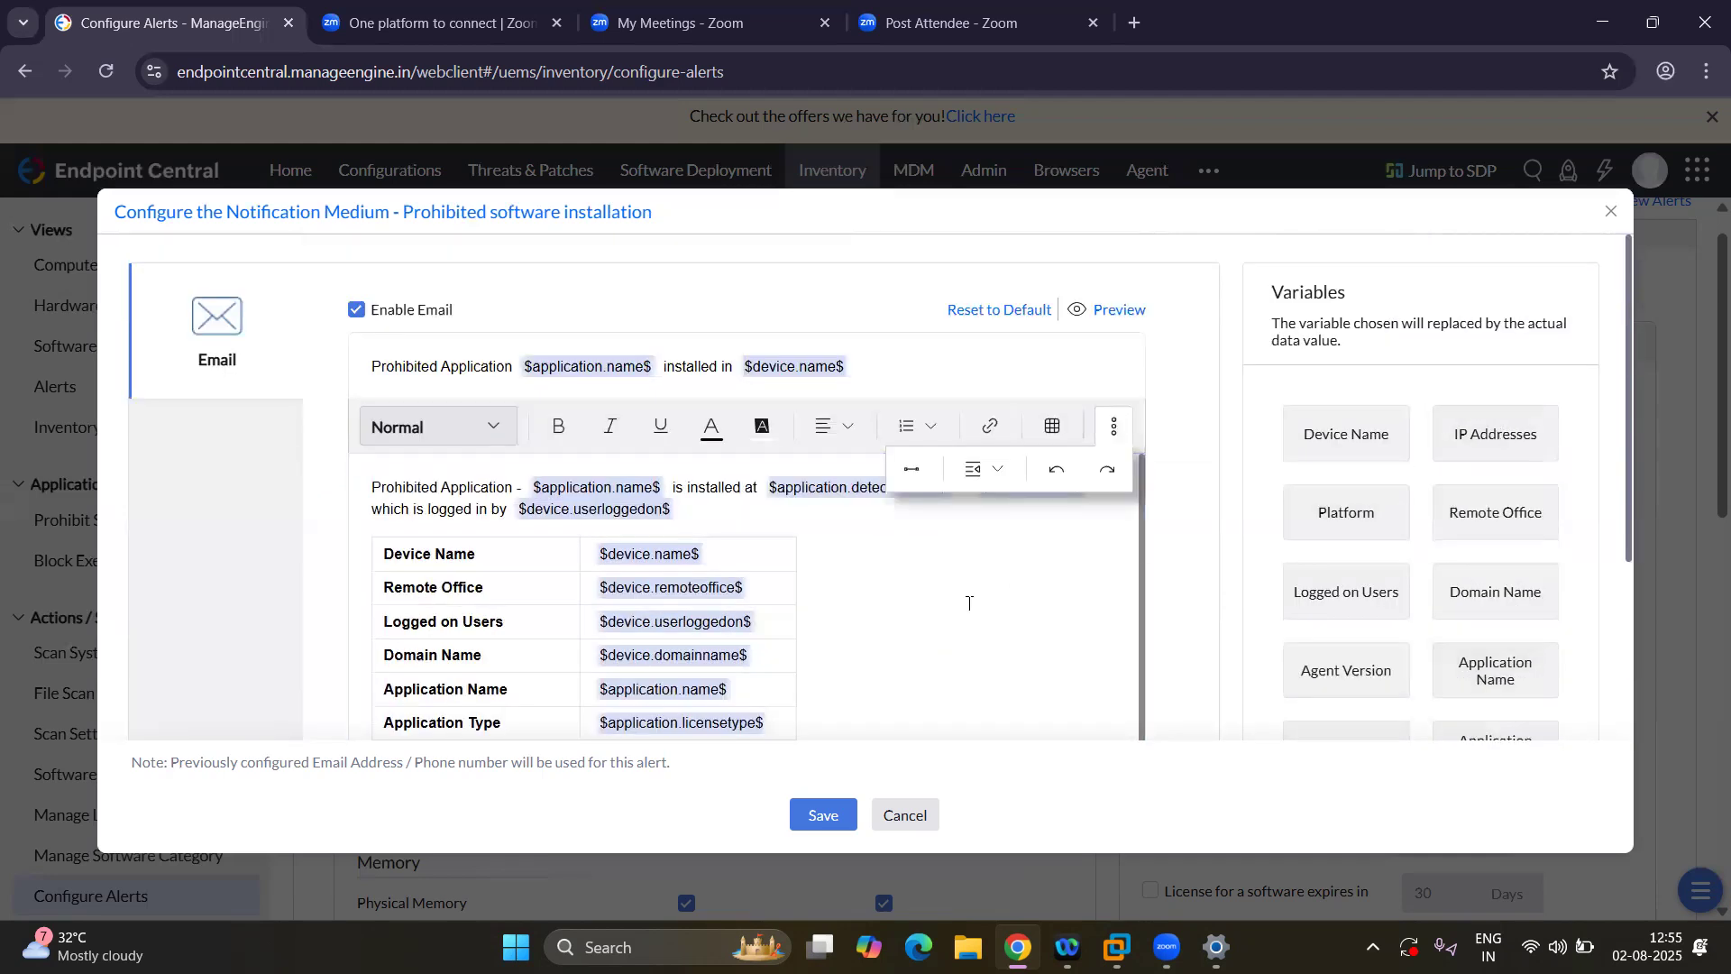
scroll(955, 586, "down", 1)
scroll(638, 690, "down", 3)
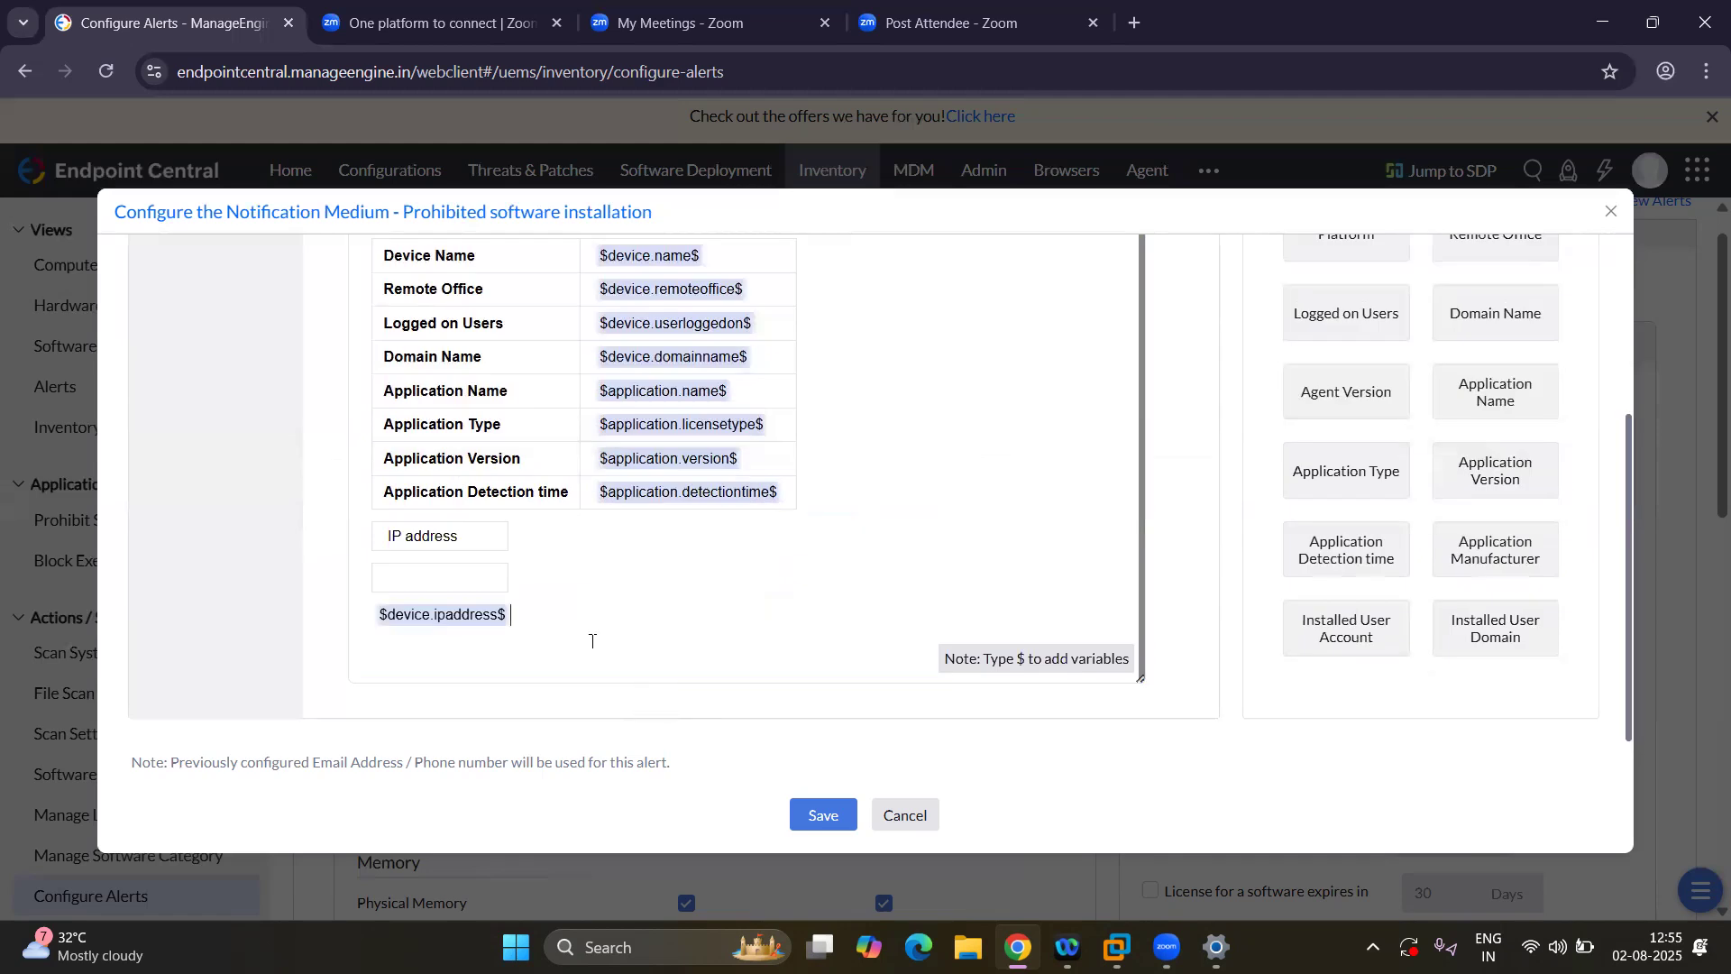
left_click(420, 585)
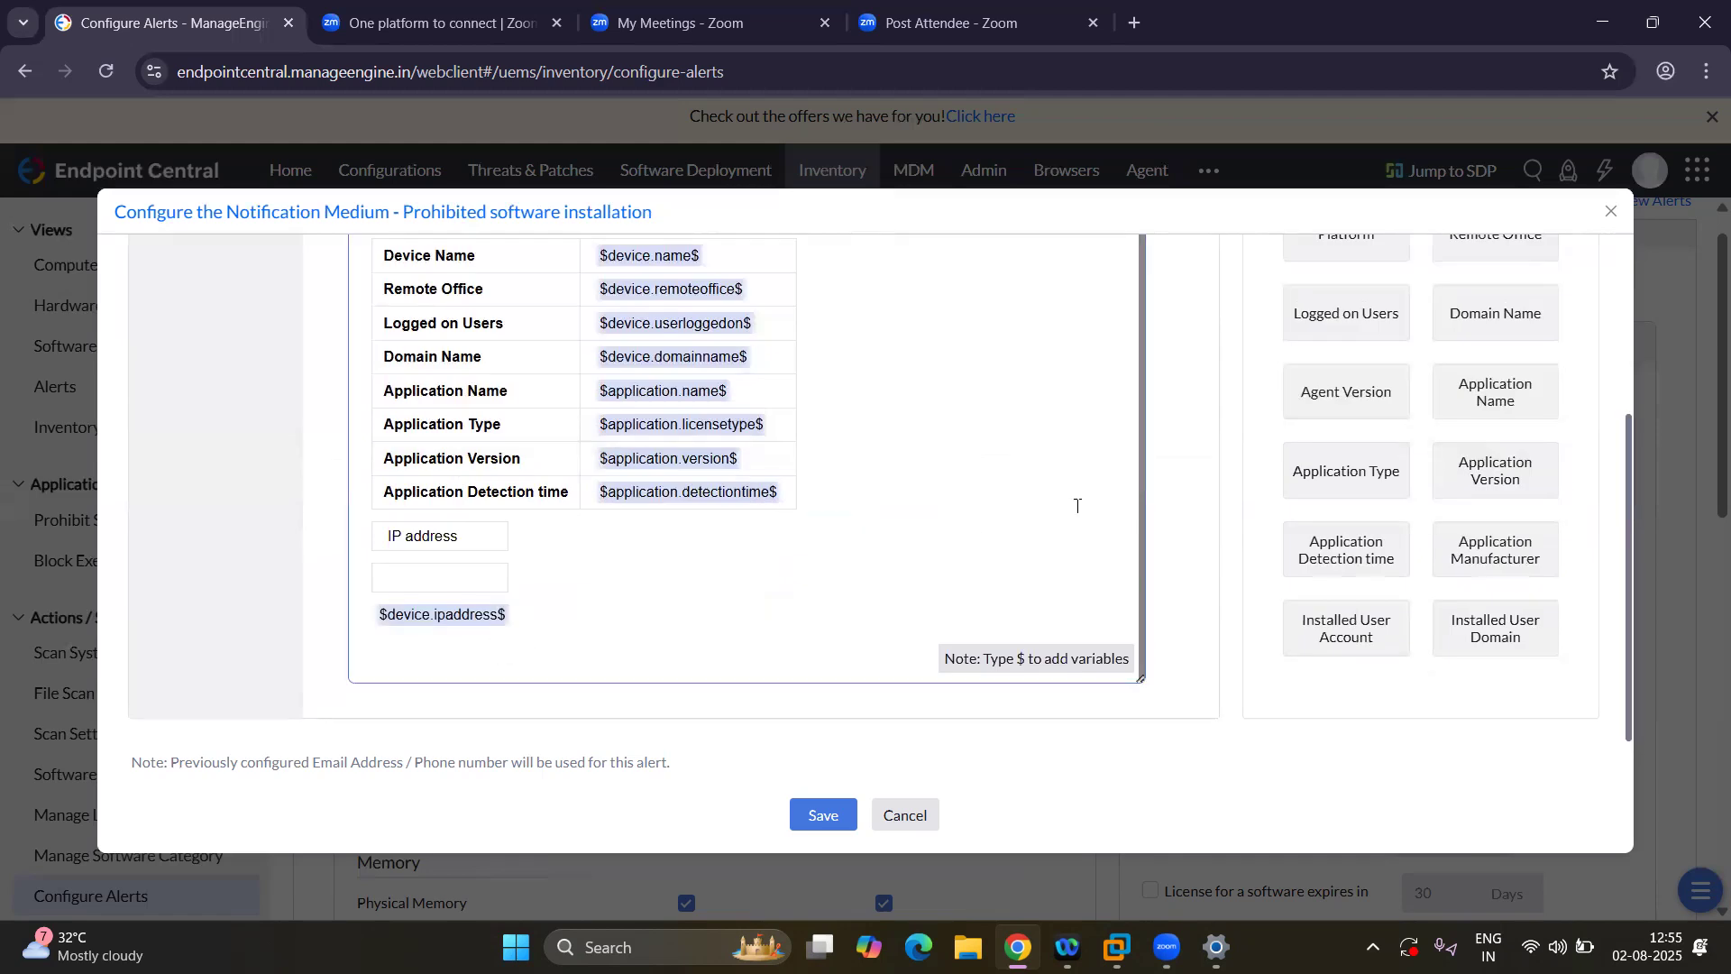
scroll(1073, 502, "up", 1)
scroll(1371, 414, "up", 3)
left_click(1470, 456)
scroll(965, 637, "down", 4)
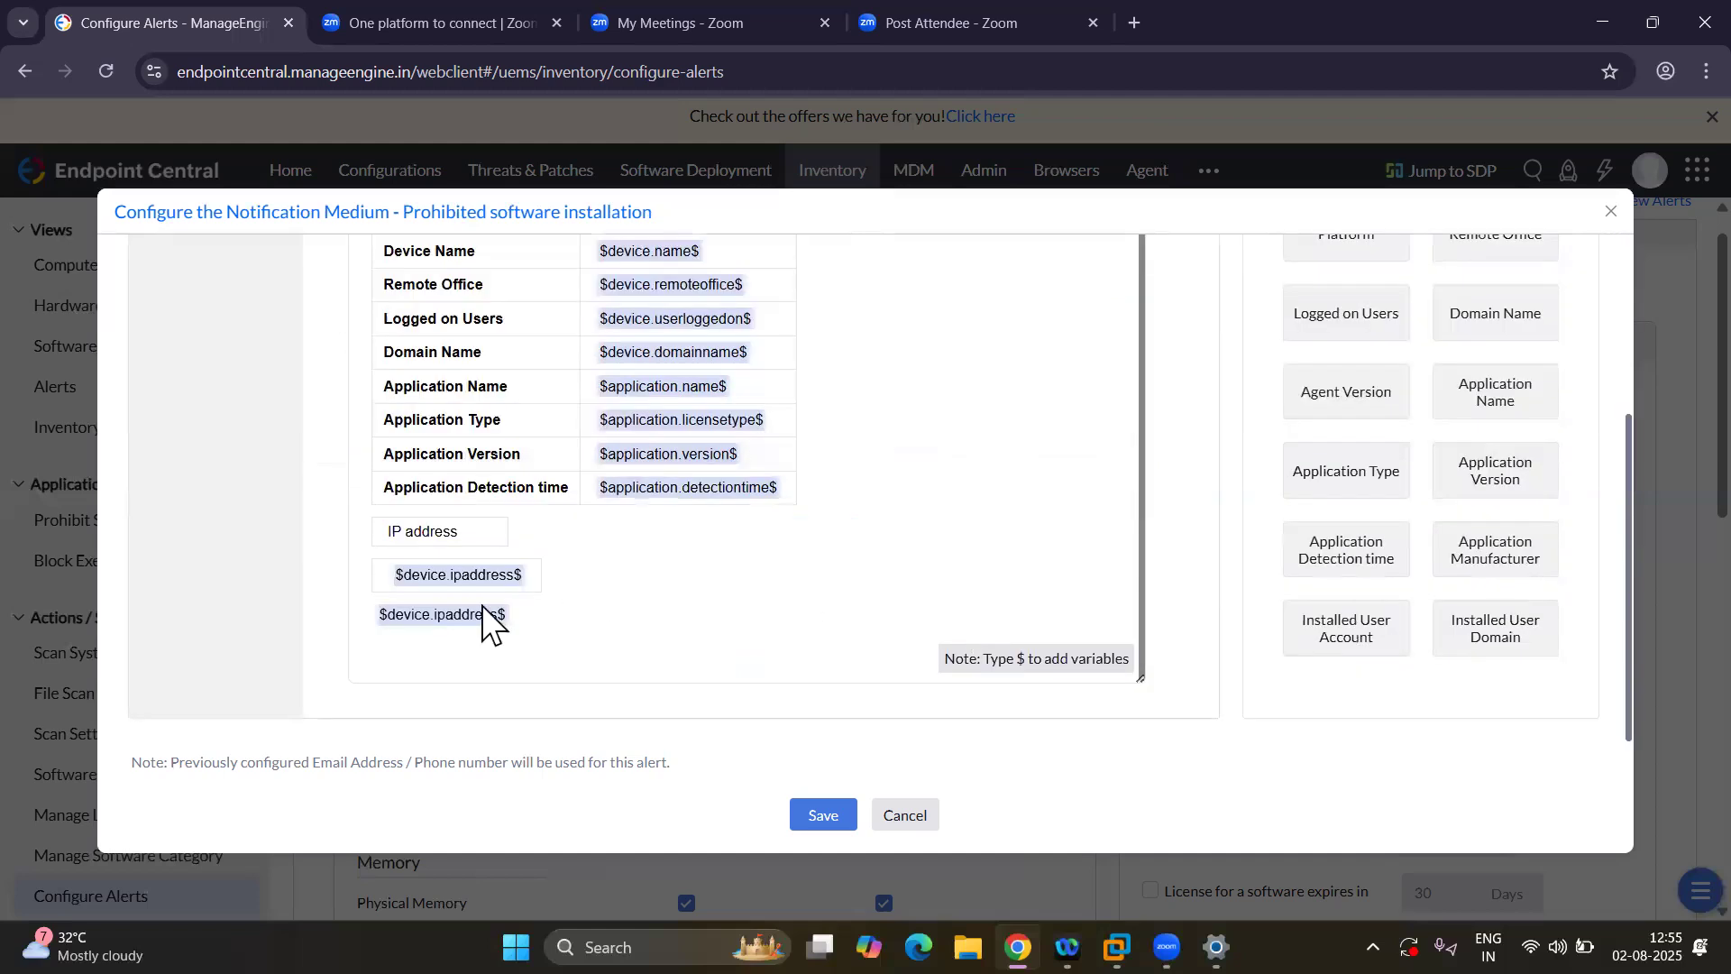
scroll(492, 614, "up", 1)
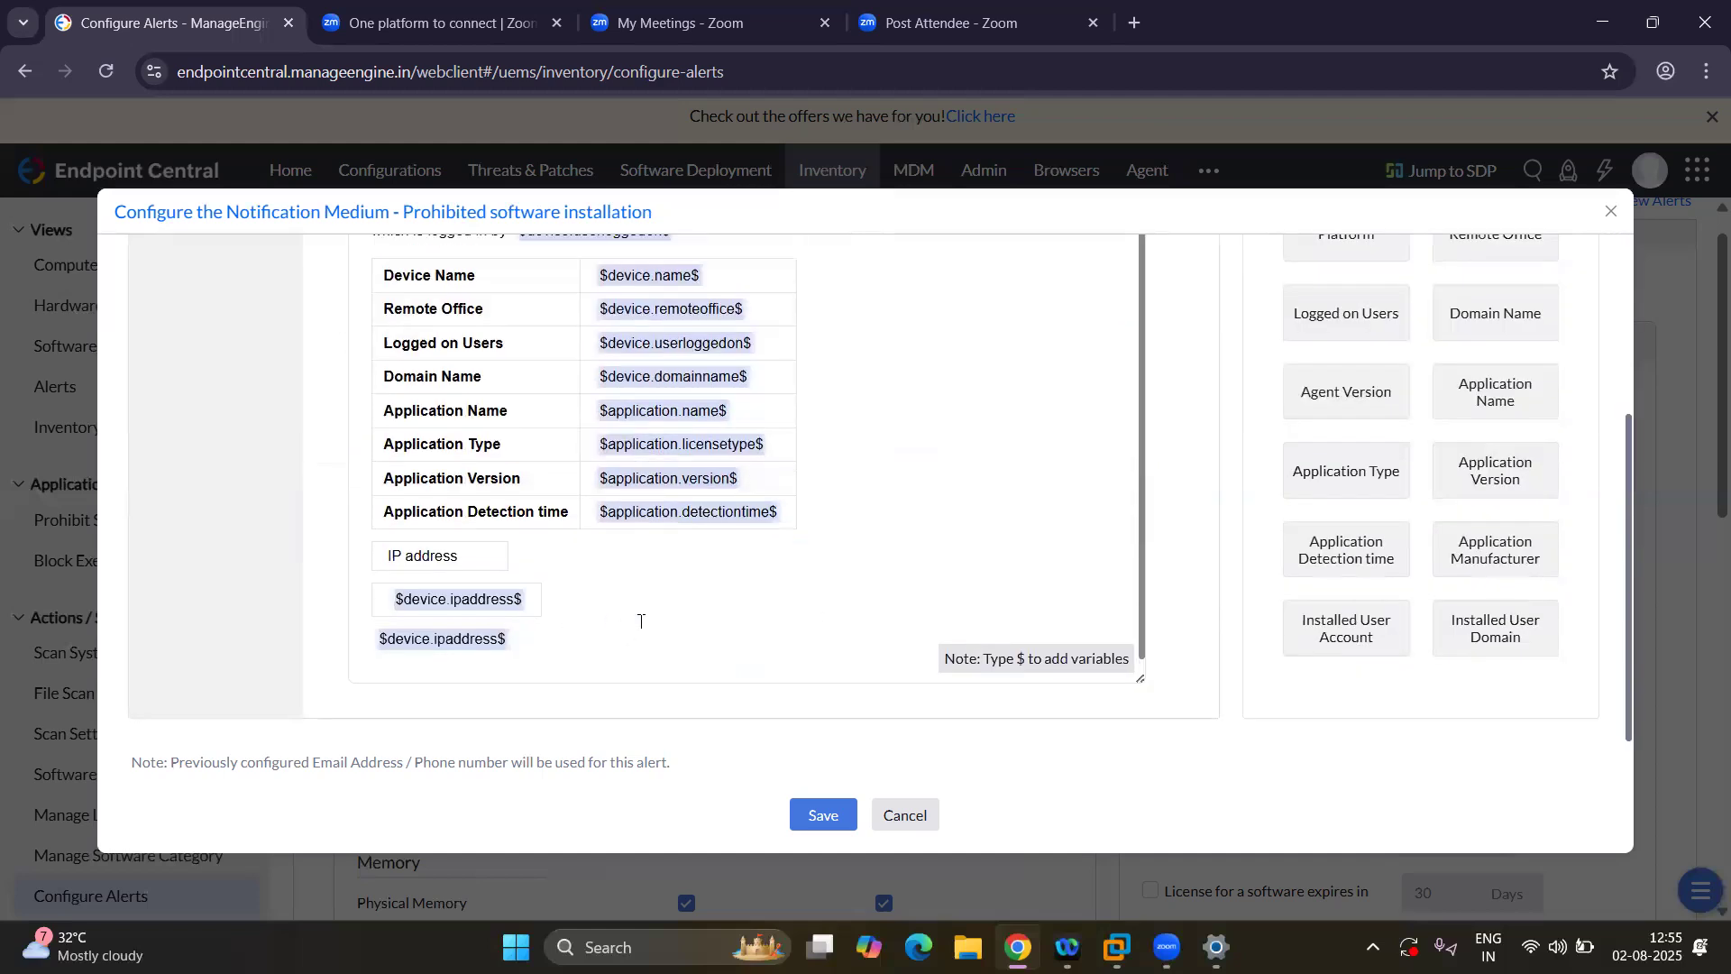
left_click(466, 598)
left_click(725, 573)
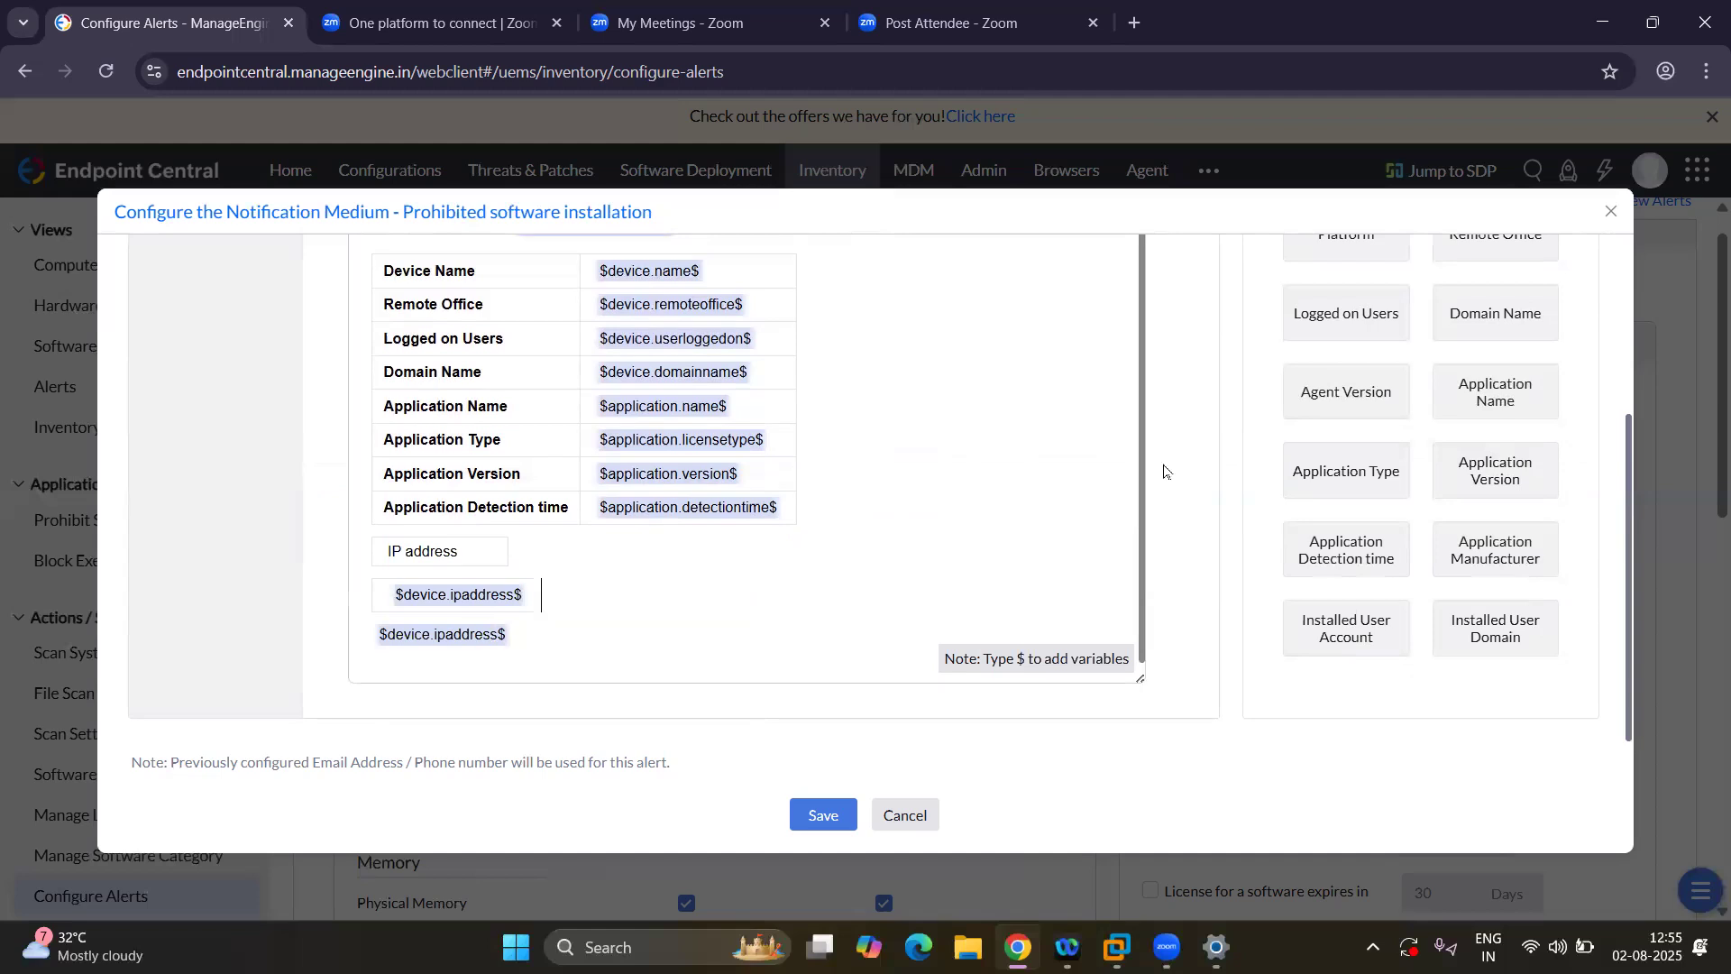
Extend the email subject with "and System IP address" followed by the IP Addresses variable.
scroll(1167, 474, "up", 5)
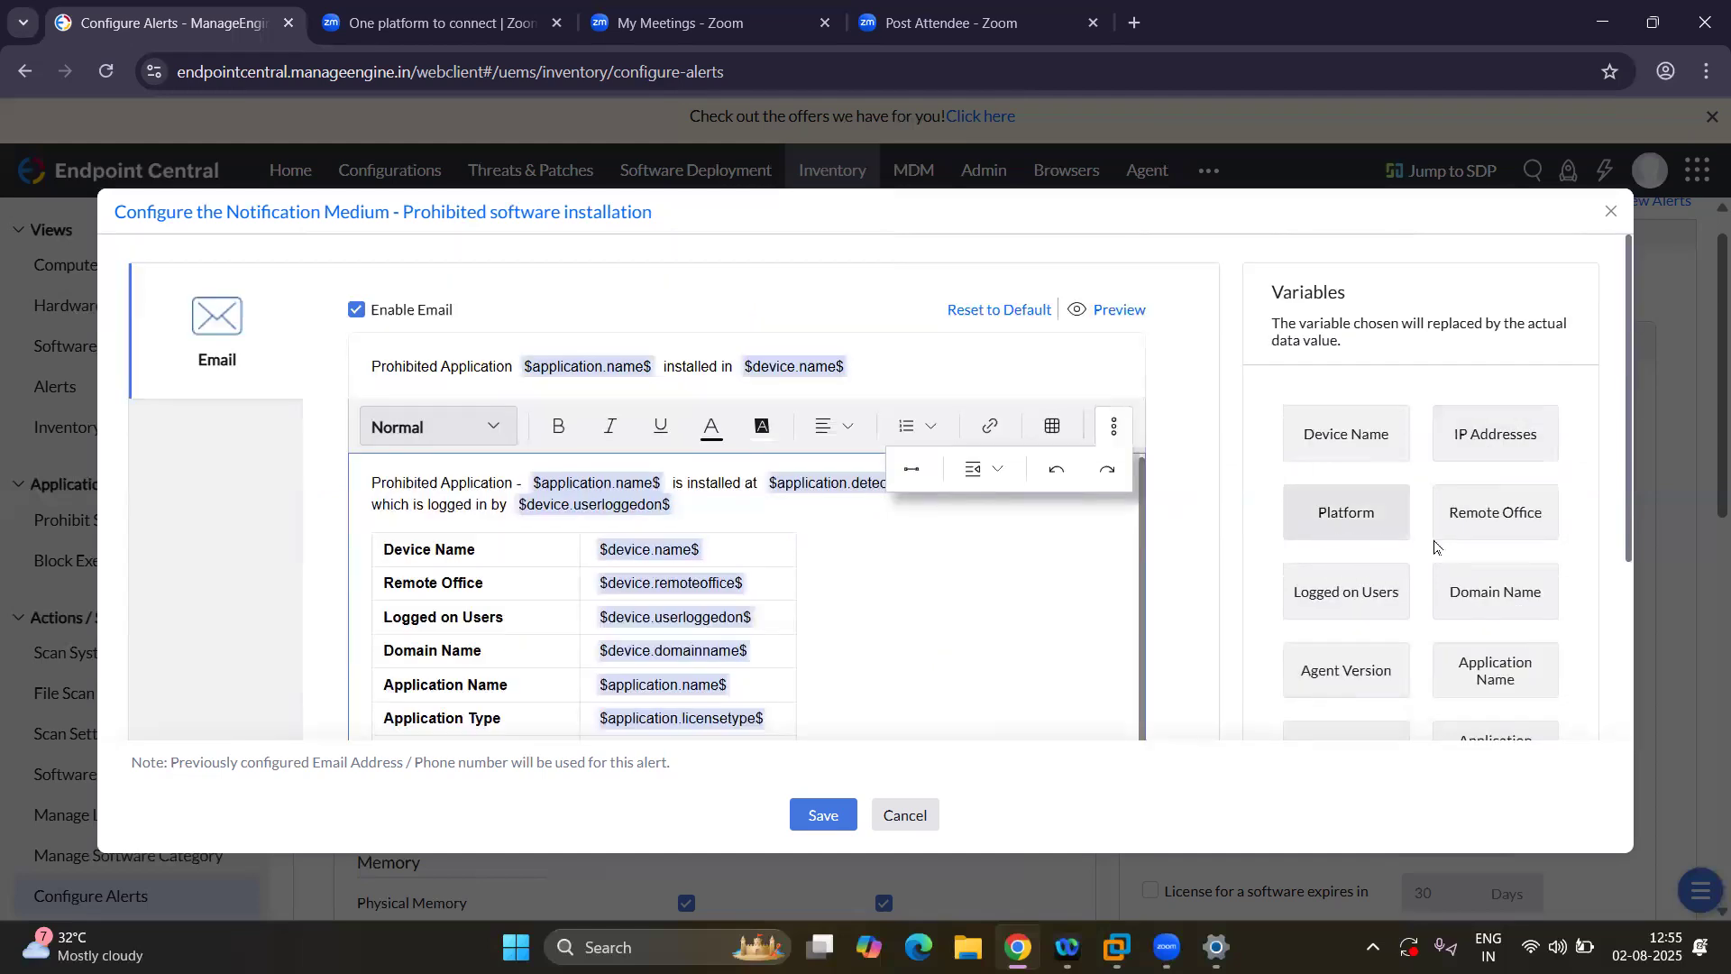
scroll(1295, 471, "down", 2)
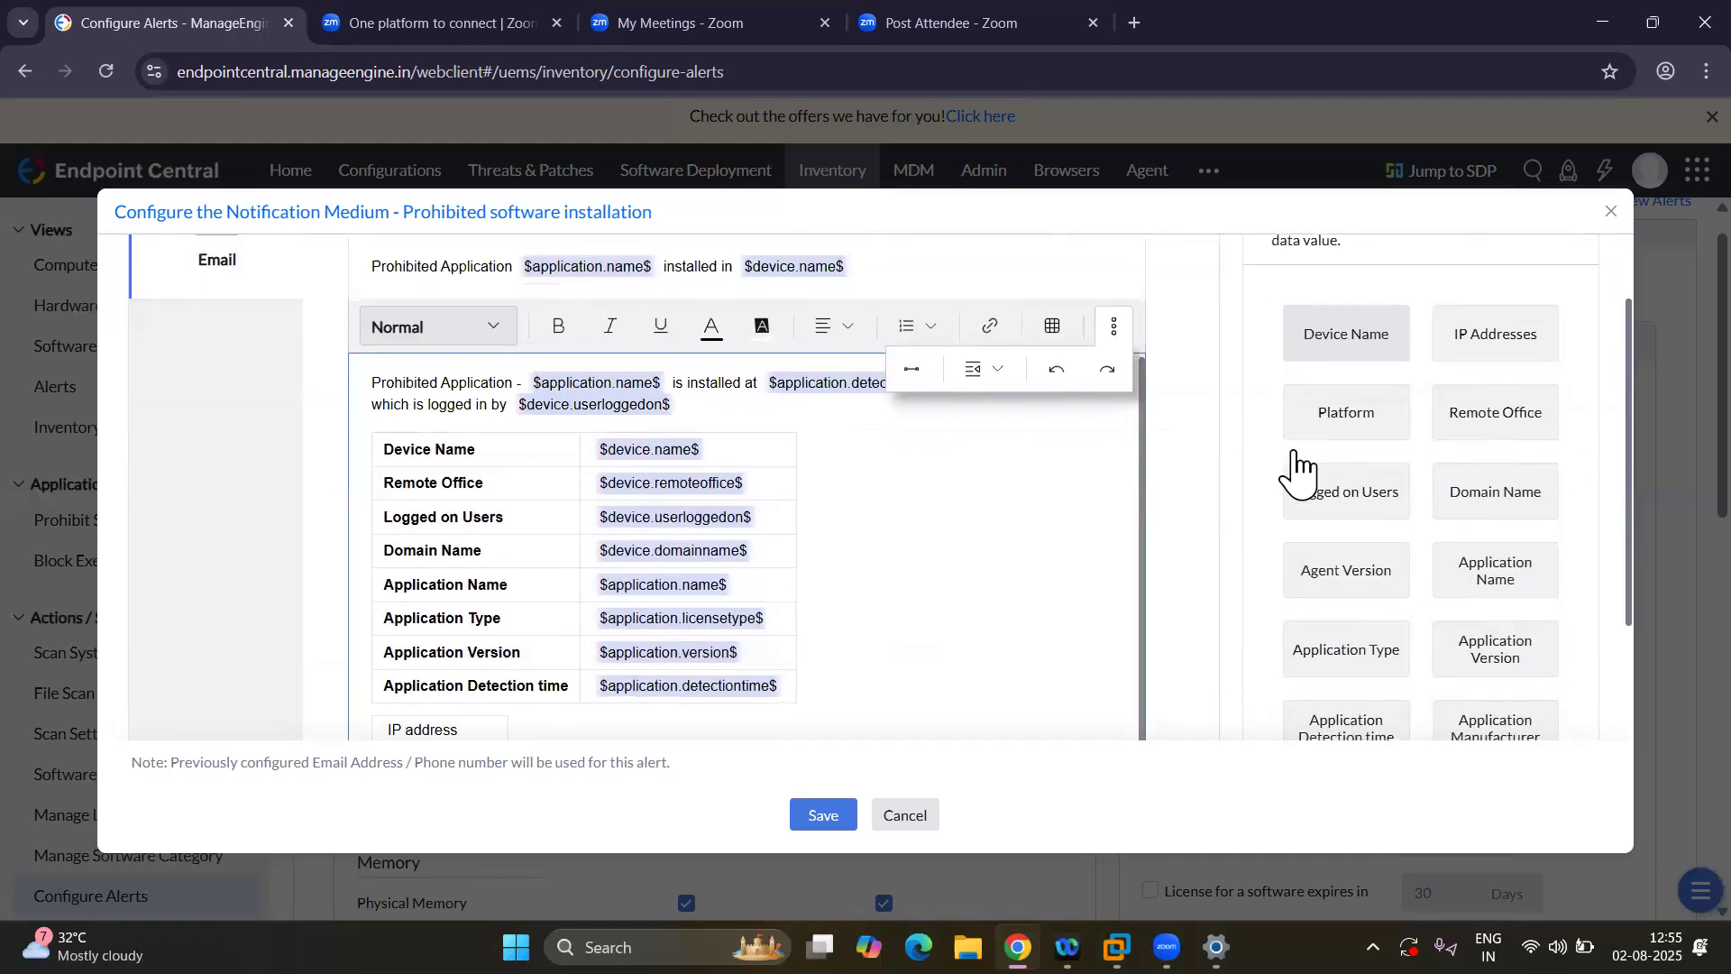
scroll(1298, 469, "up", 2)
left_click(917, 372)
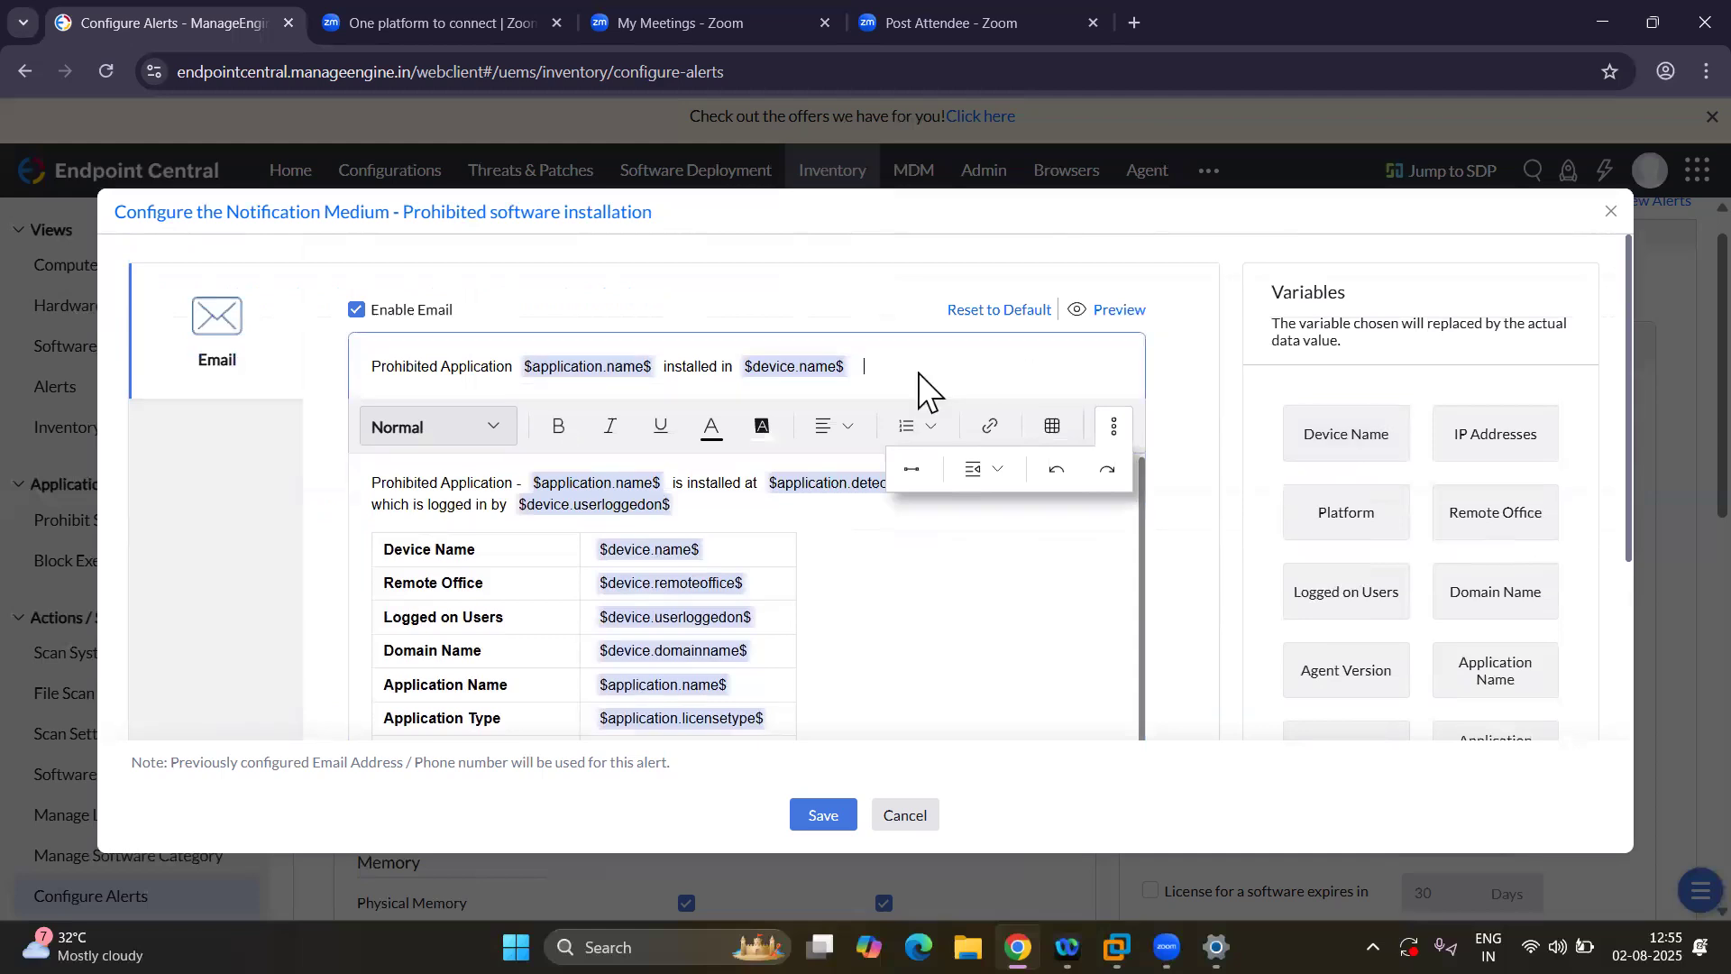
type("and System IP address")
left_click(1495, 455)
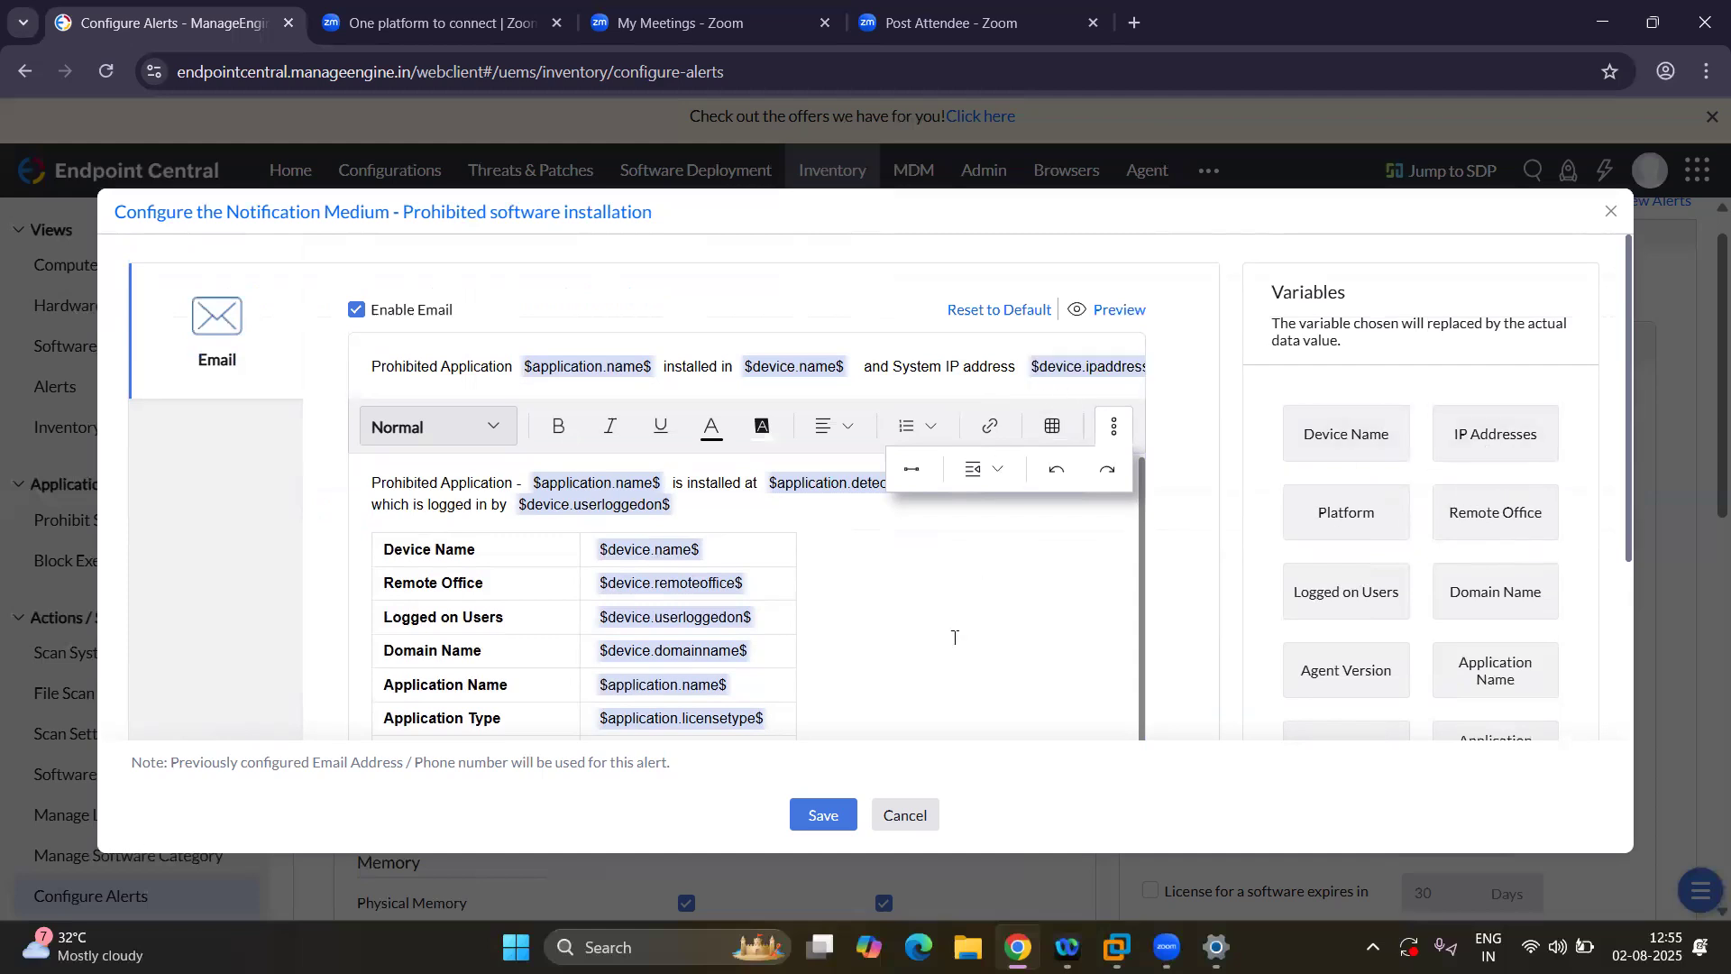
Preview the customized prohibited software email, return to editing, and save the template.
scroll(955, 637, "down", 1)
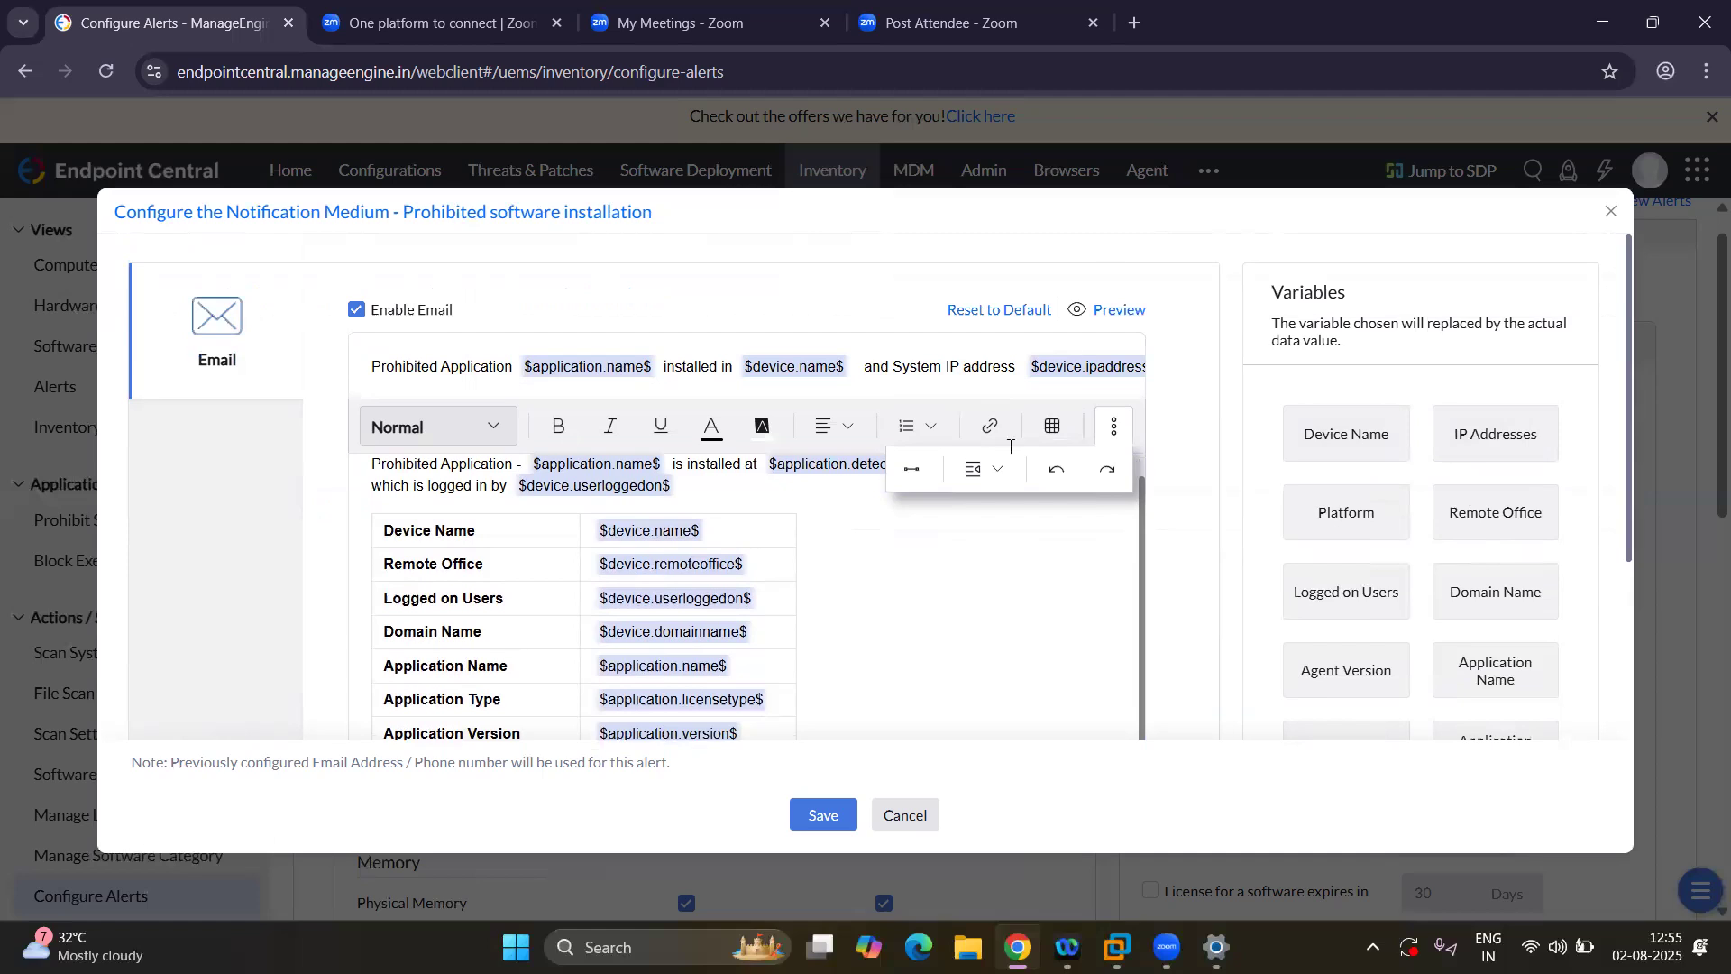
left_click(1110, 313)
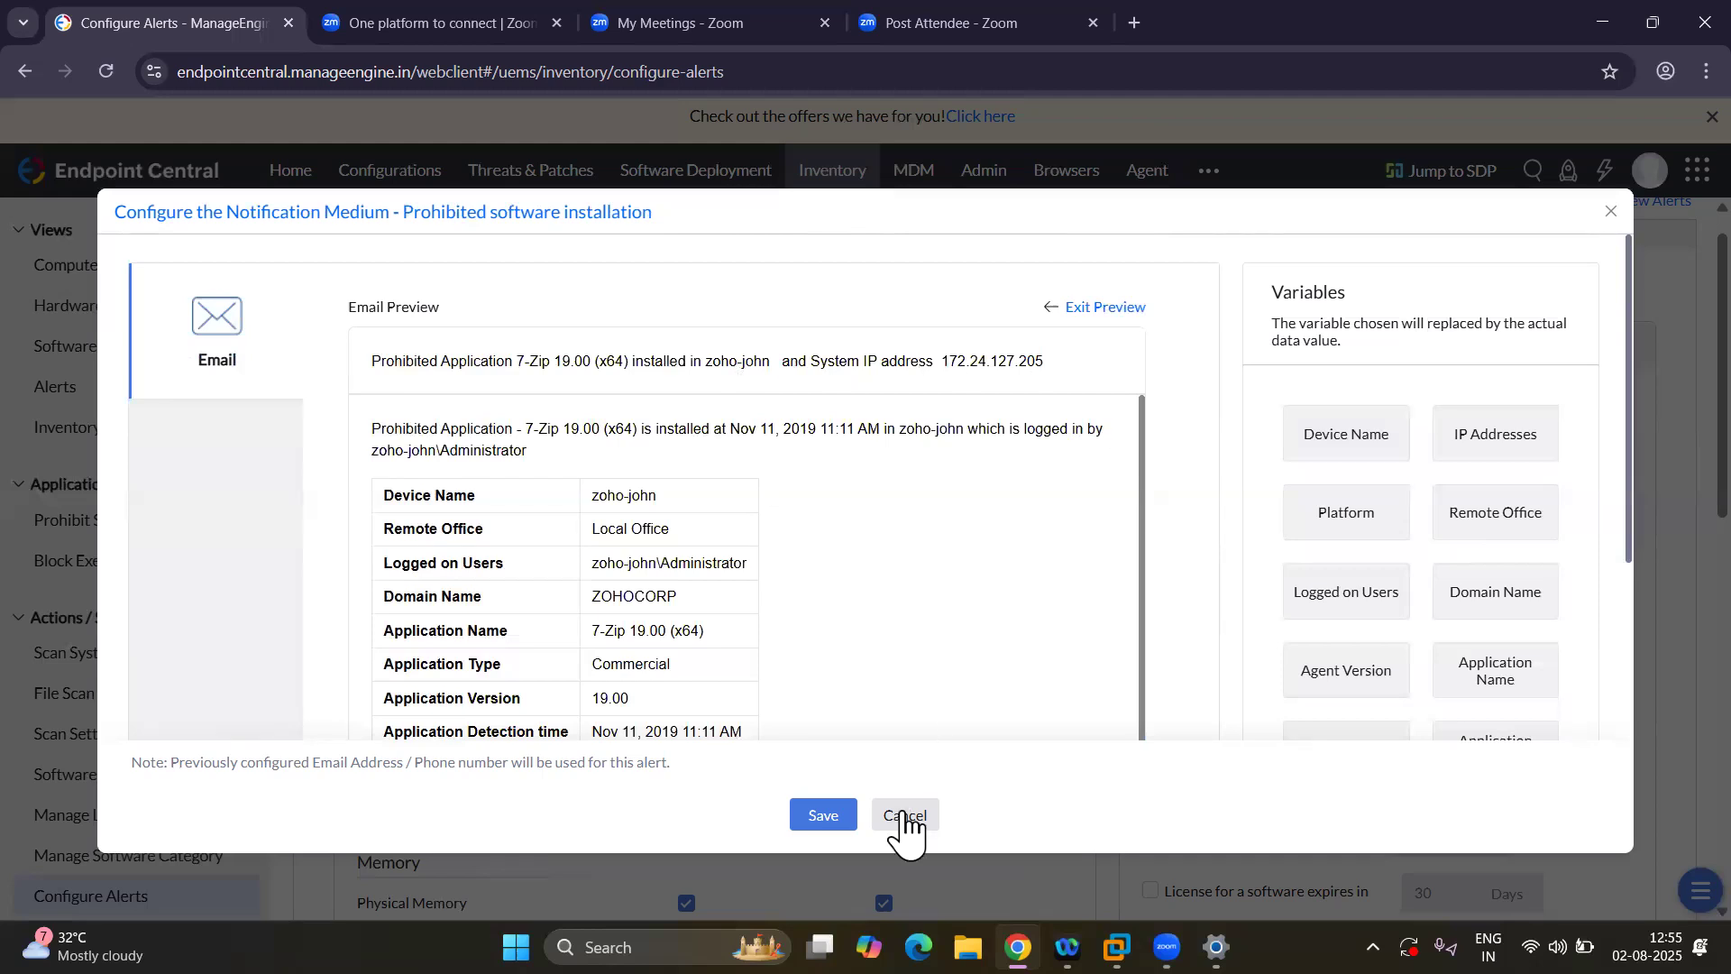
left_click(1090, 311)
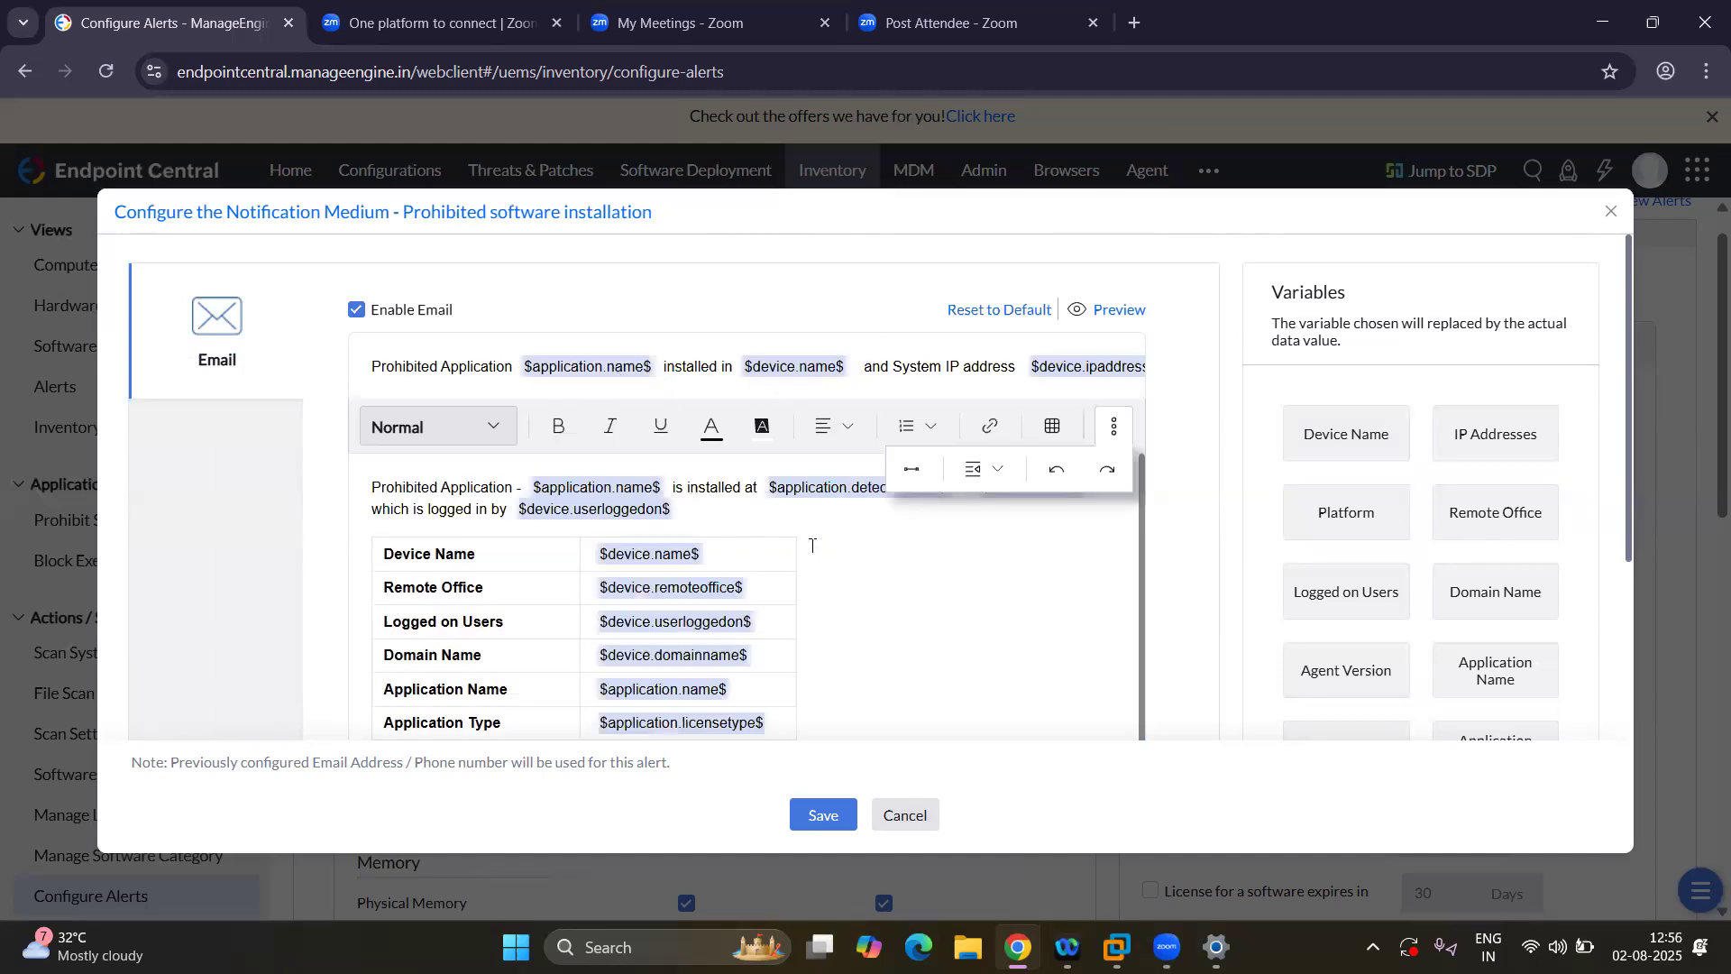
scroll(935, 571, "down", 1)
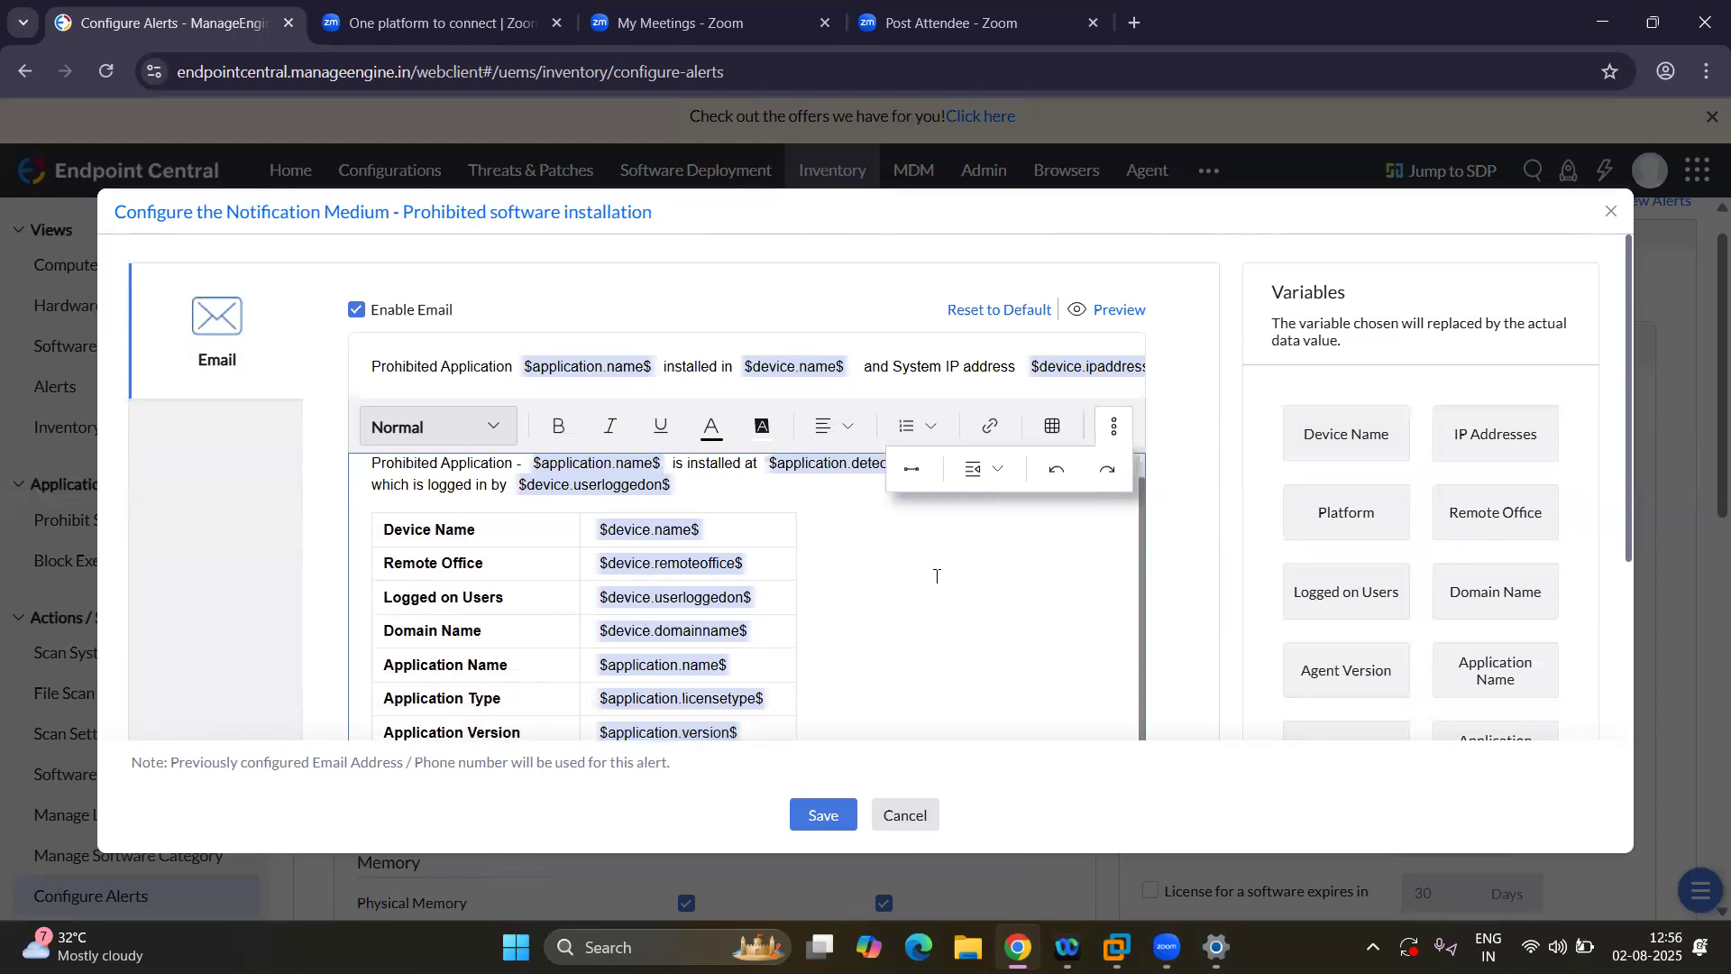
left_click(821, 817)
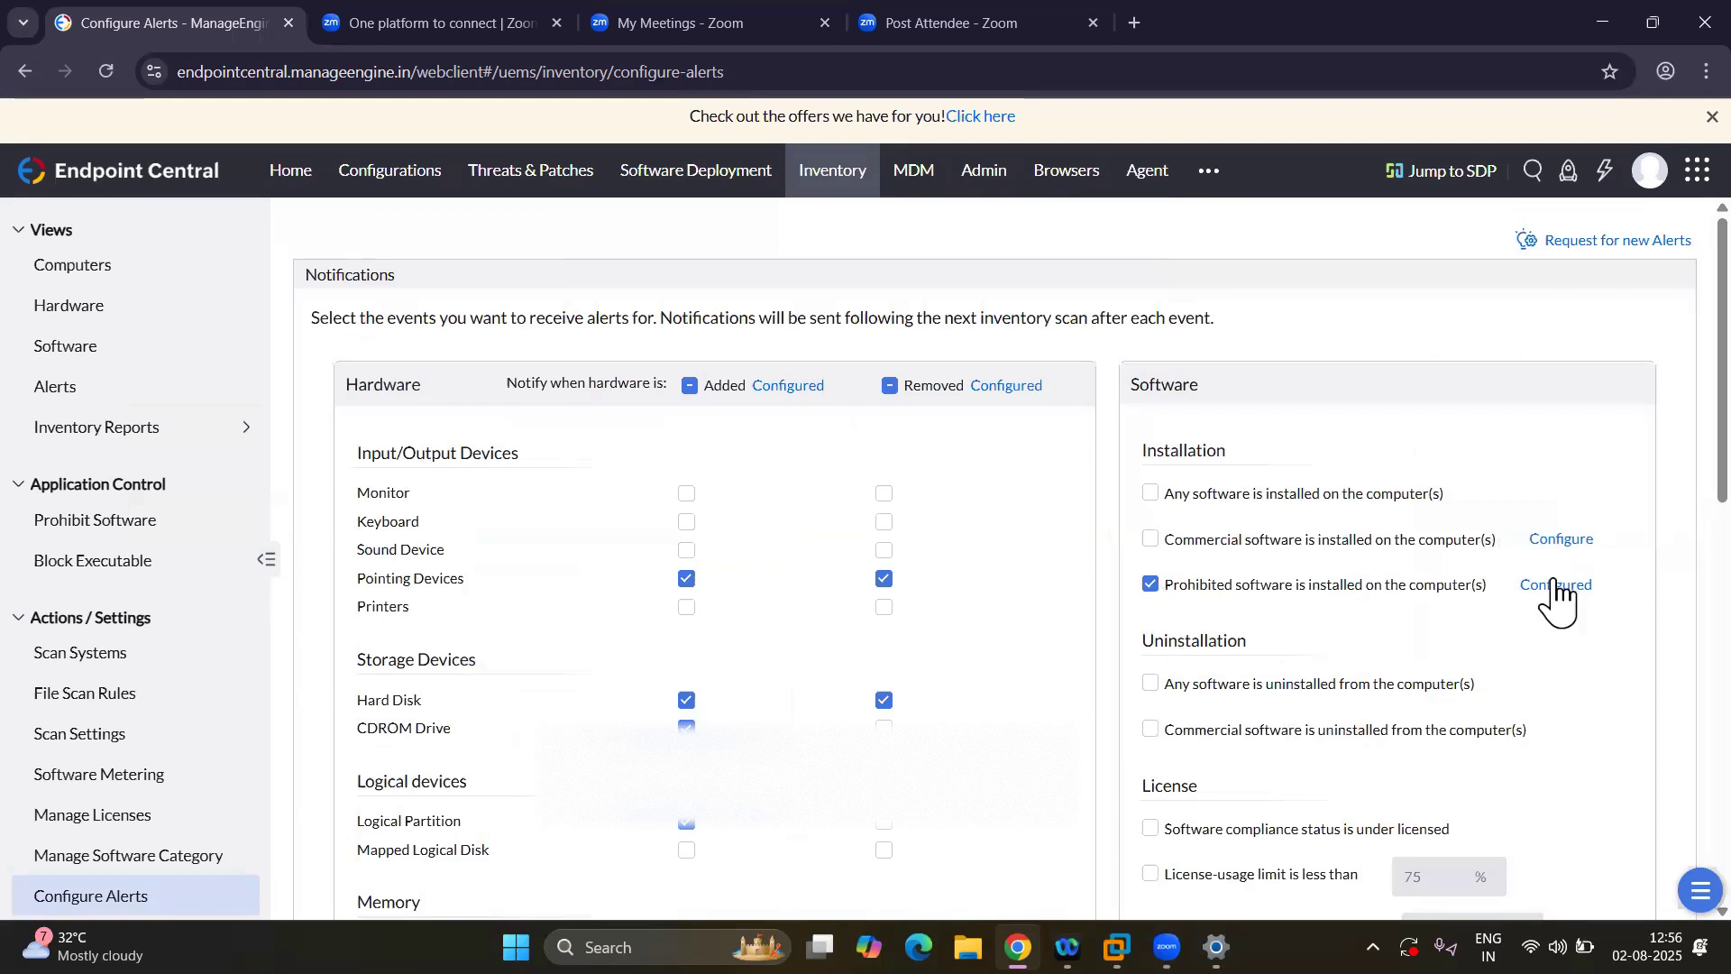
Reopen the prohibited software installation template, check the added IP address entries, and save it again.
left_click(1553, 586)
scroll(867, 613, "down", 3)
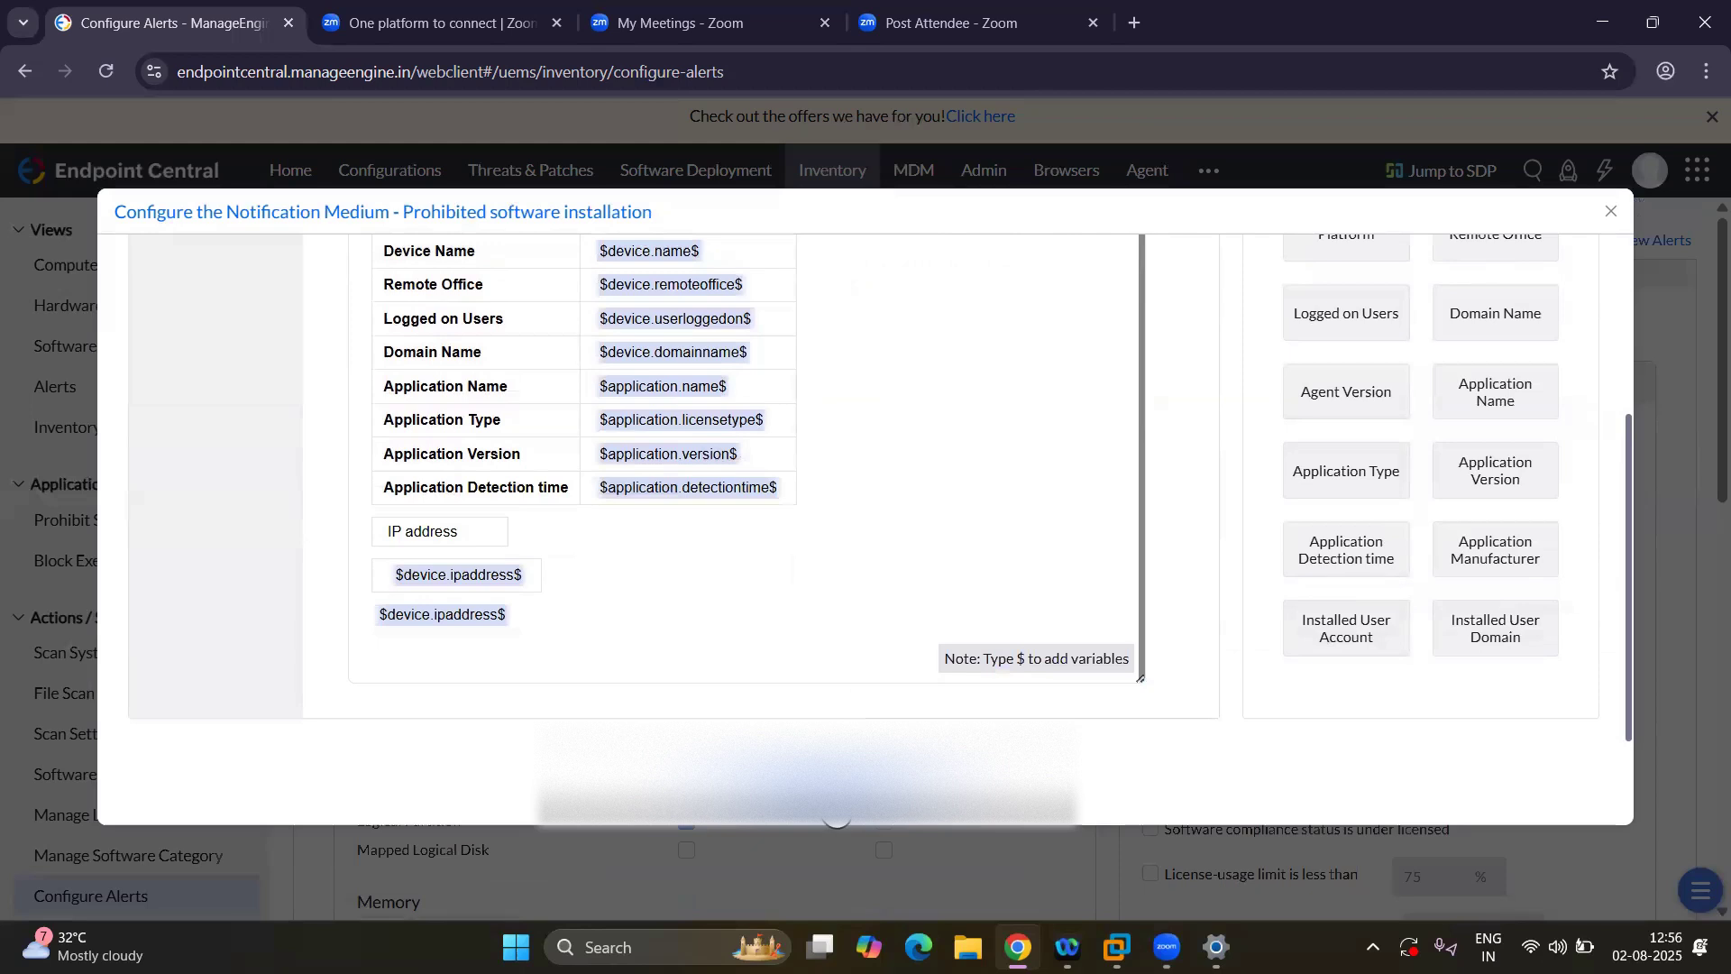
left_click(829, 802)
Review the selected hardware and software alert events and the notification recipient section.
scroll(1325, 654, "down", 10)
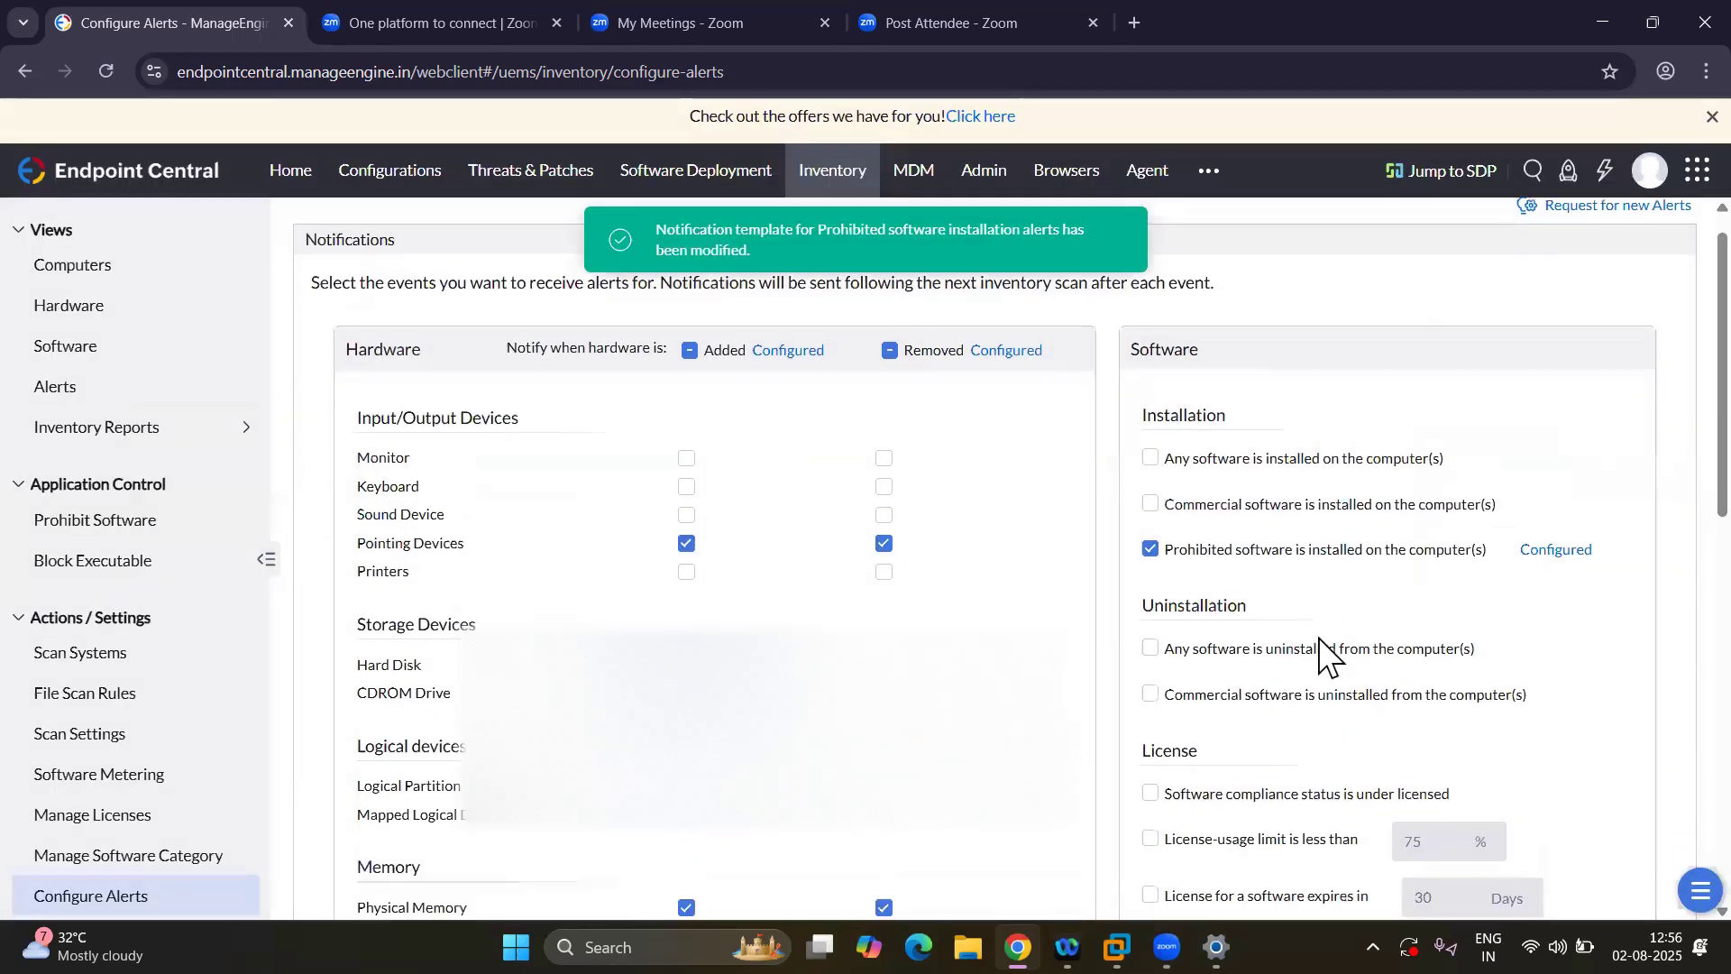
scroll(1325, 654, "down", 2)
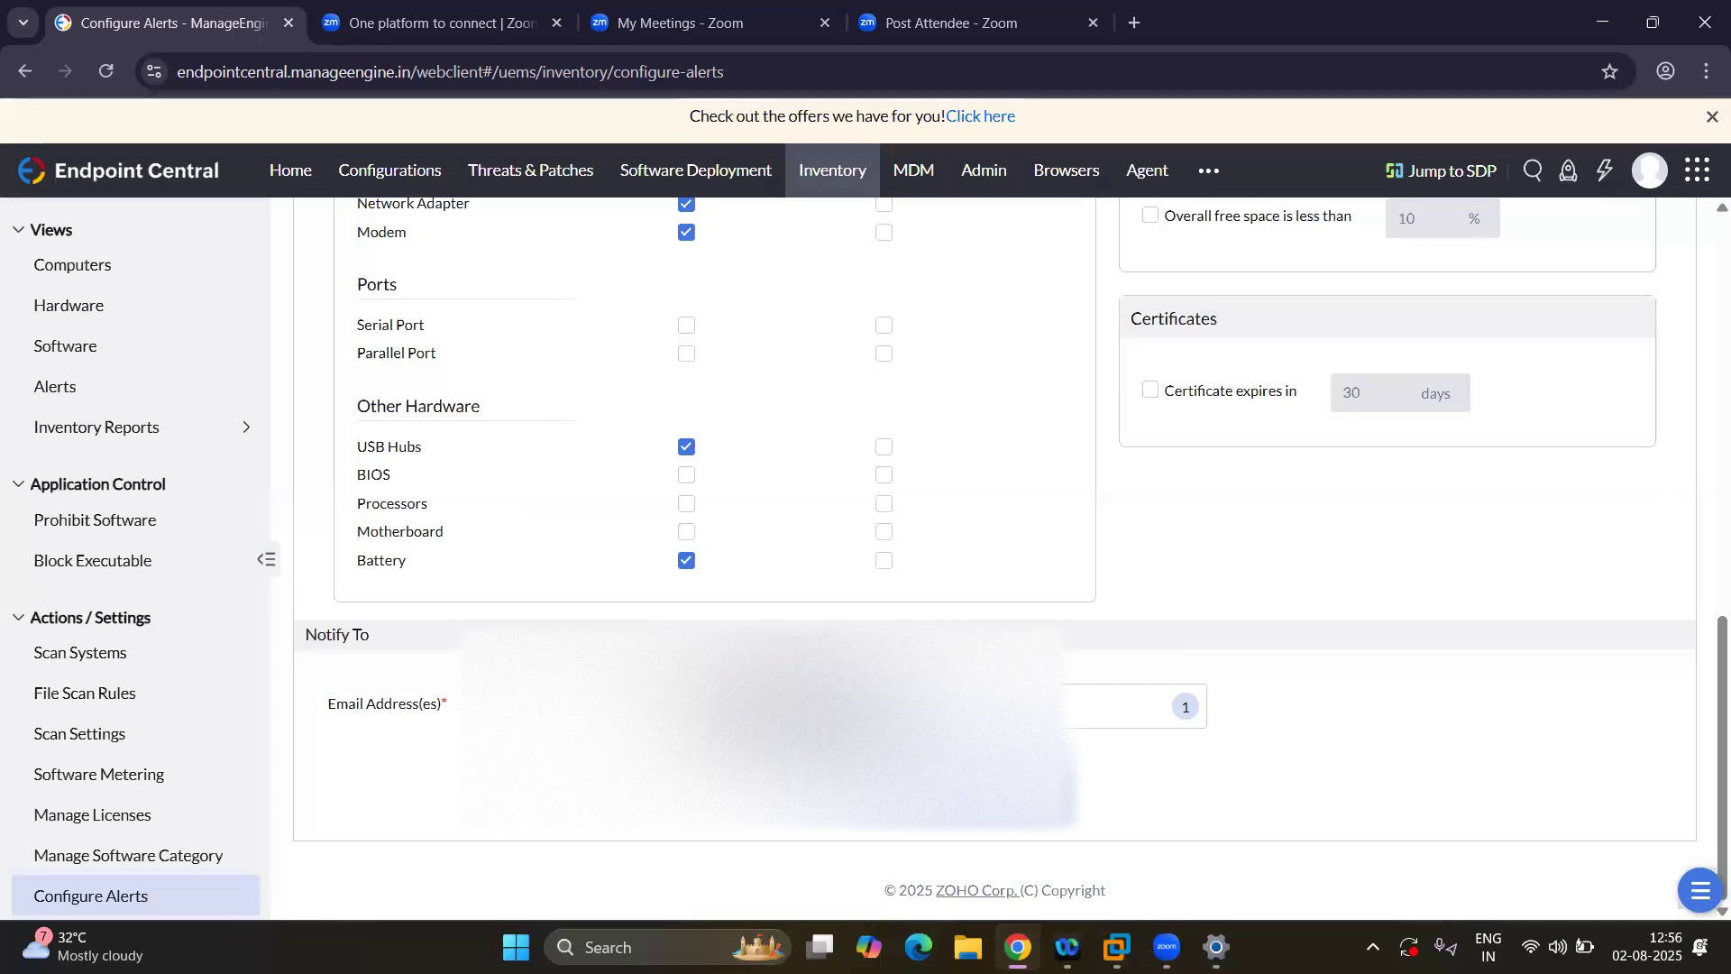
scroll(1249, 619, "up", 8)
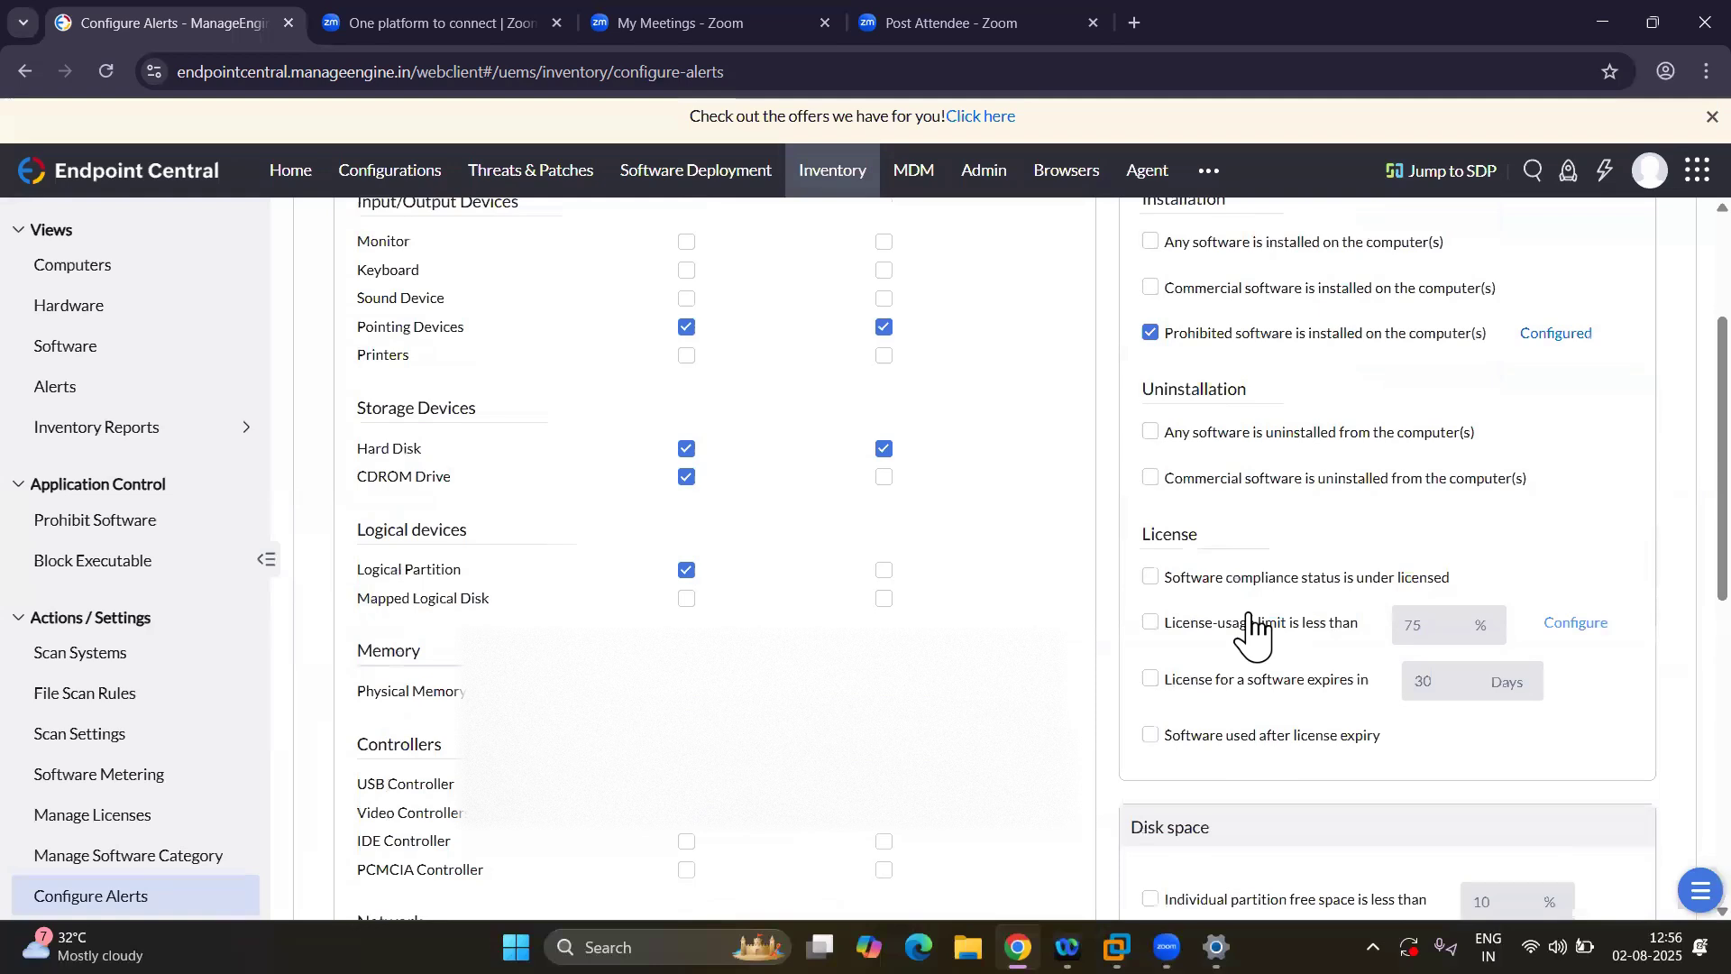
scroll(1249, 622, "up", 2)
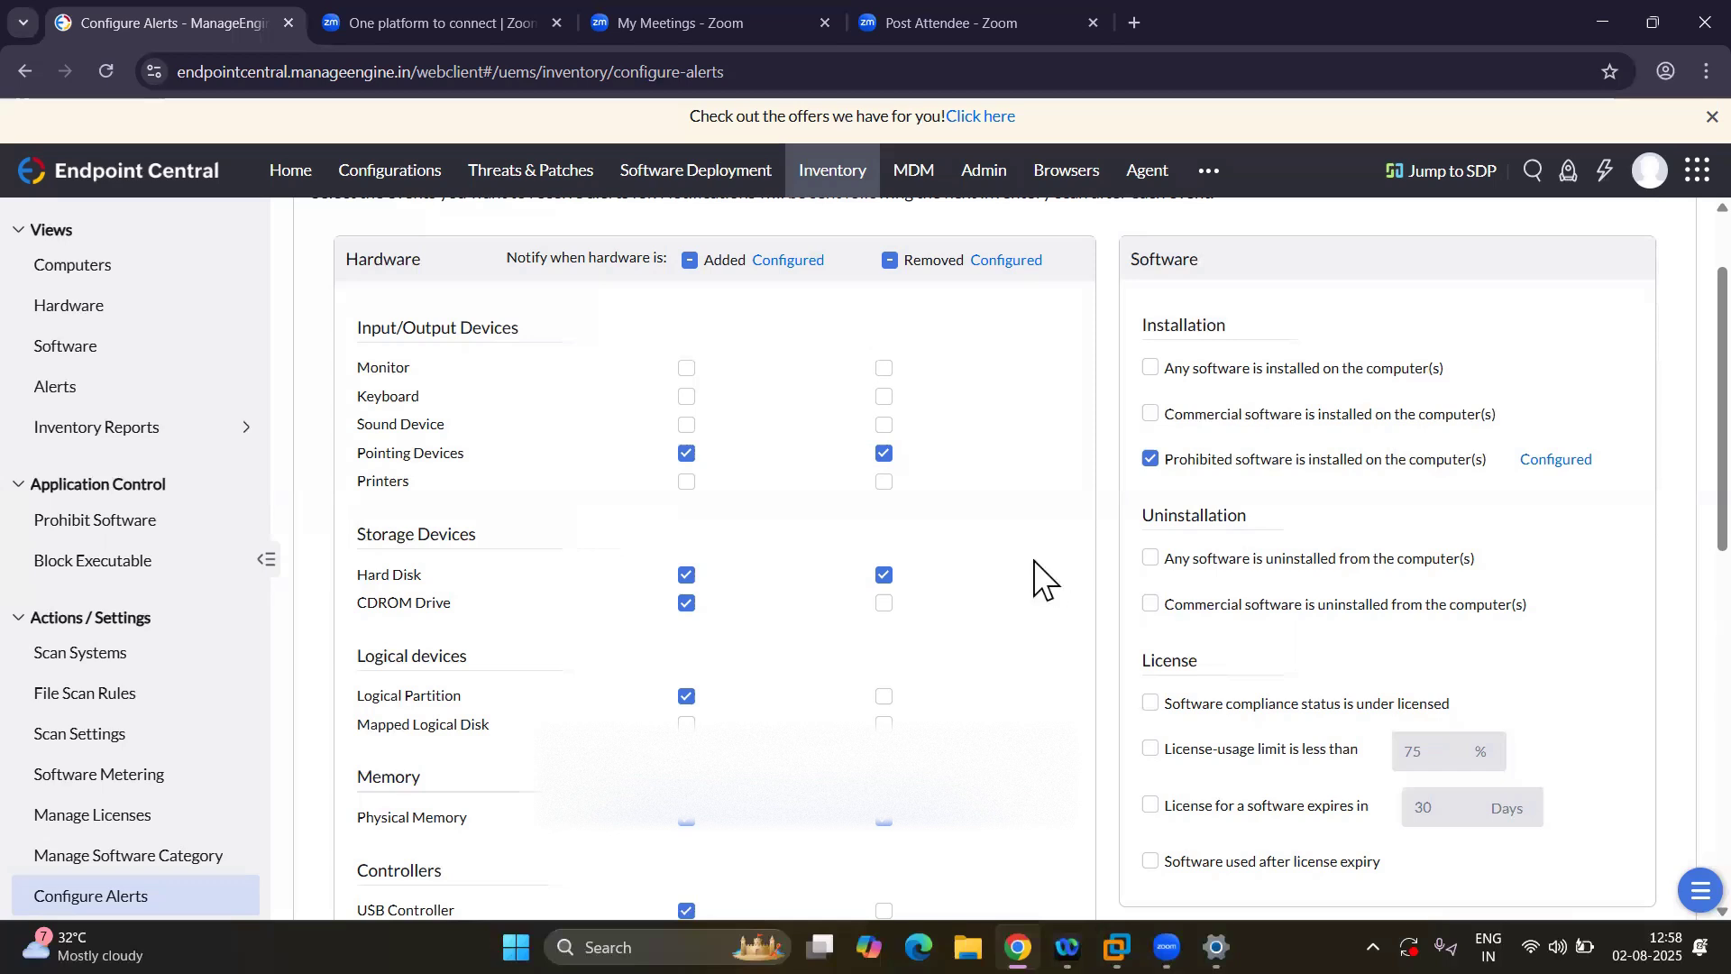
scroll(1043, 577, "down", 1)
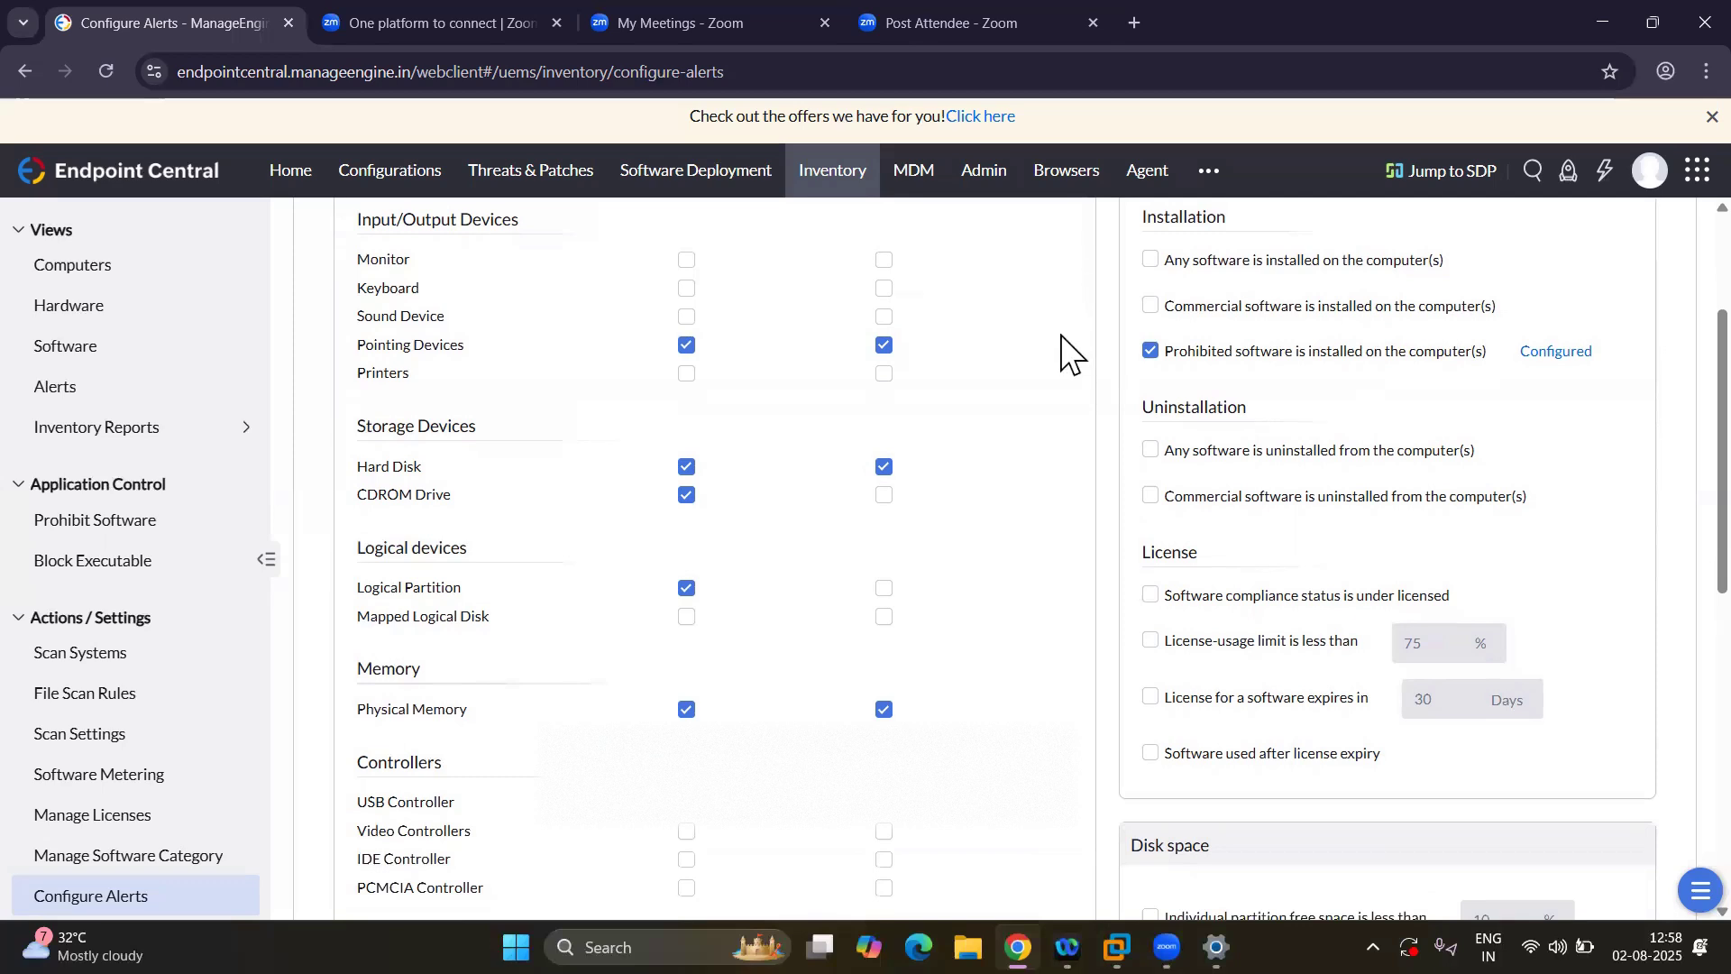
scroll(1071, 351, "up", 3)
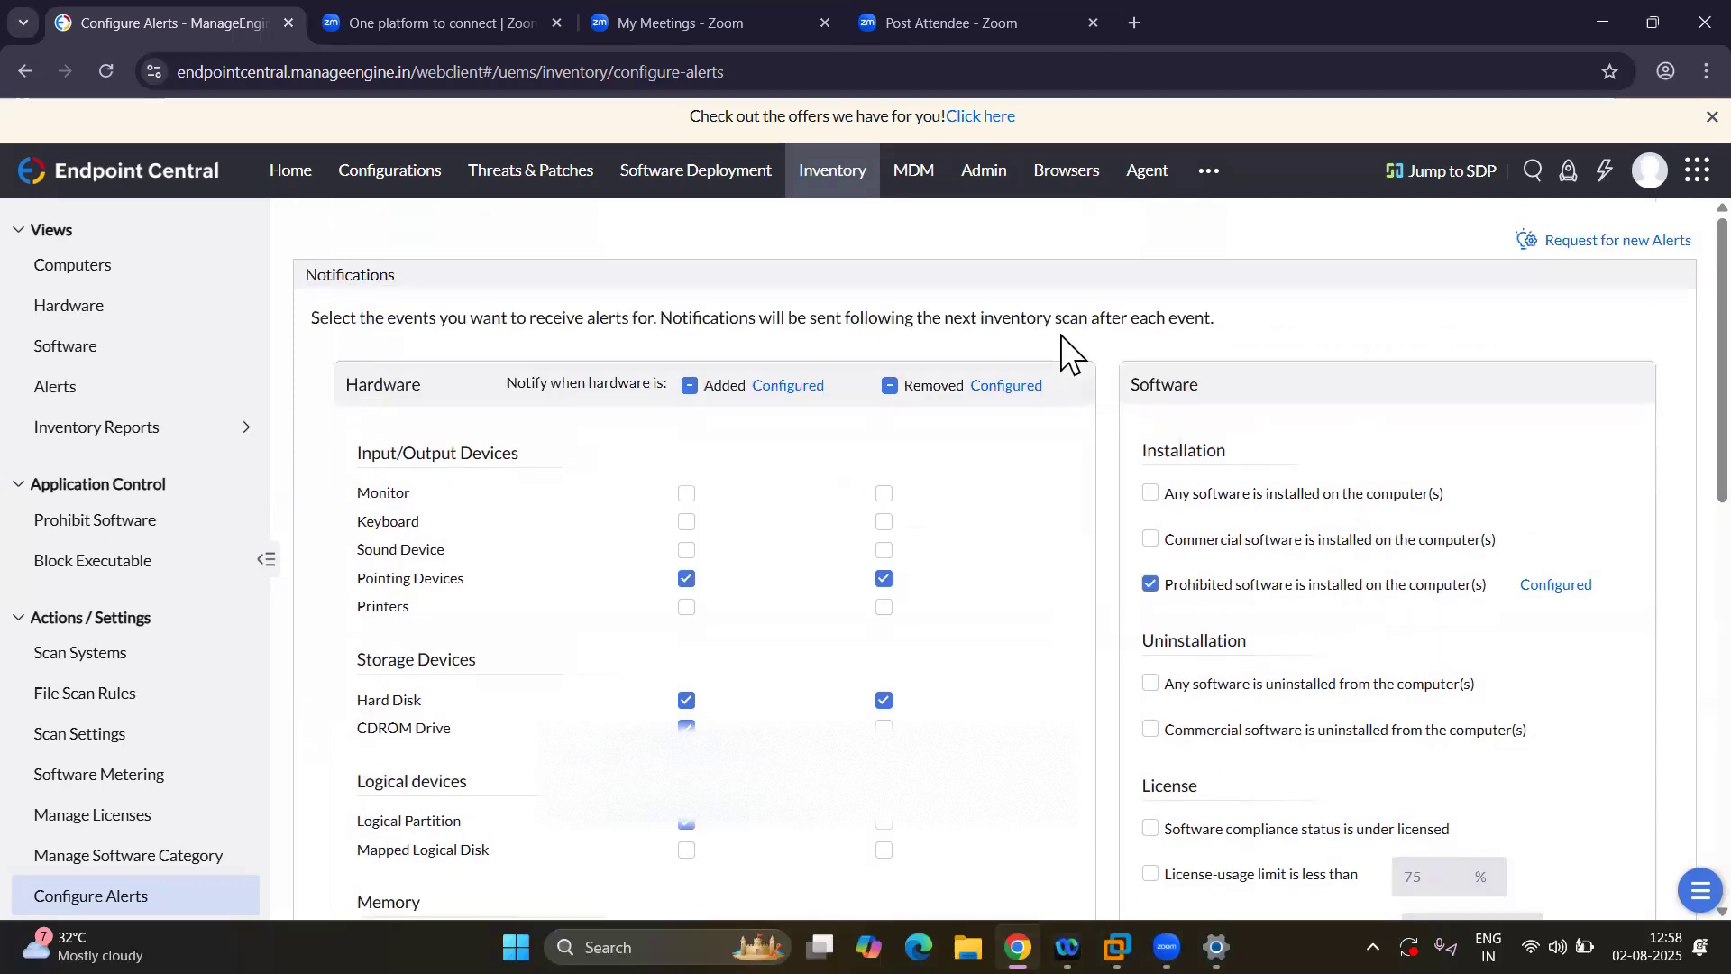
Open the hardware added notification template, preview its email, check the IP address entries in the editor, and close it.
left_click(797, 383)
left_click(1110, 308)
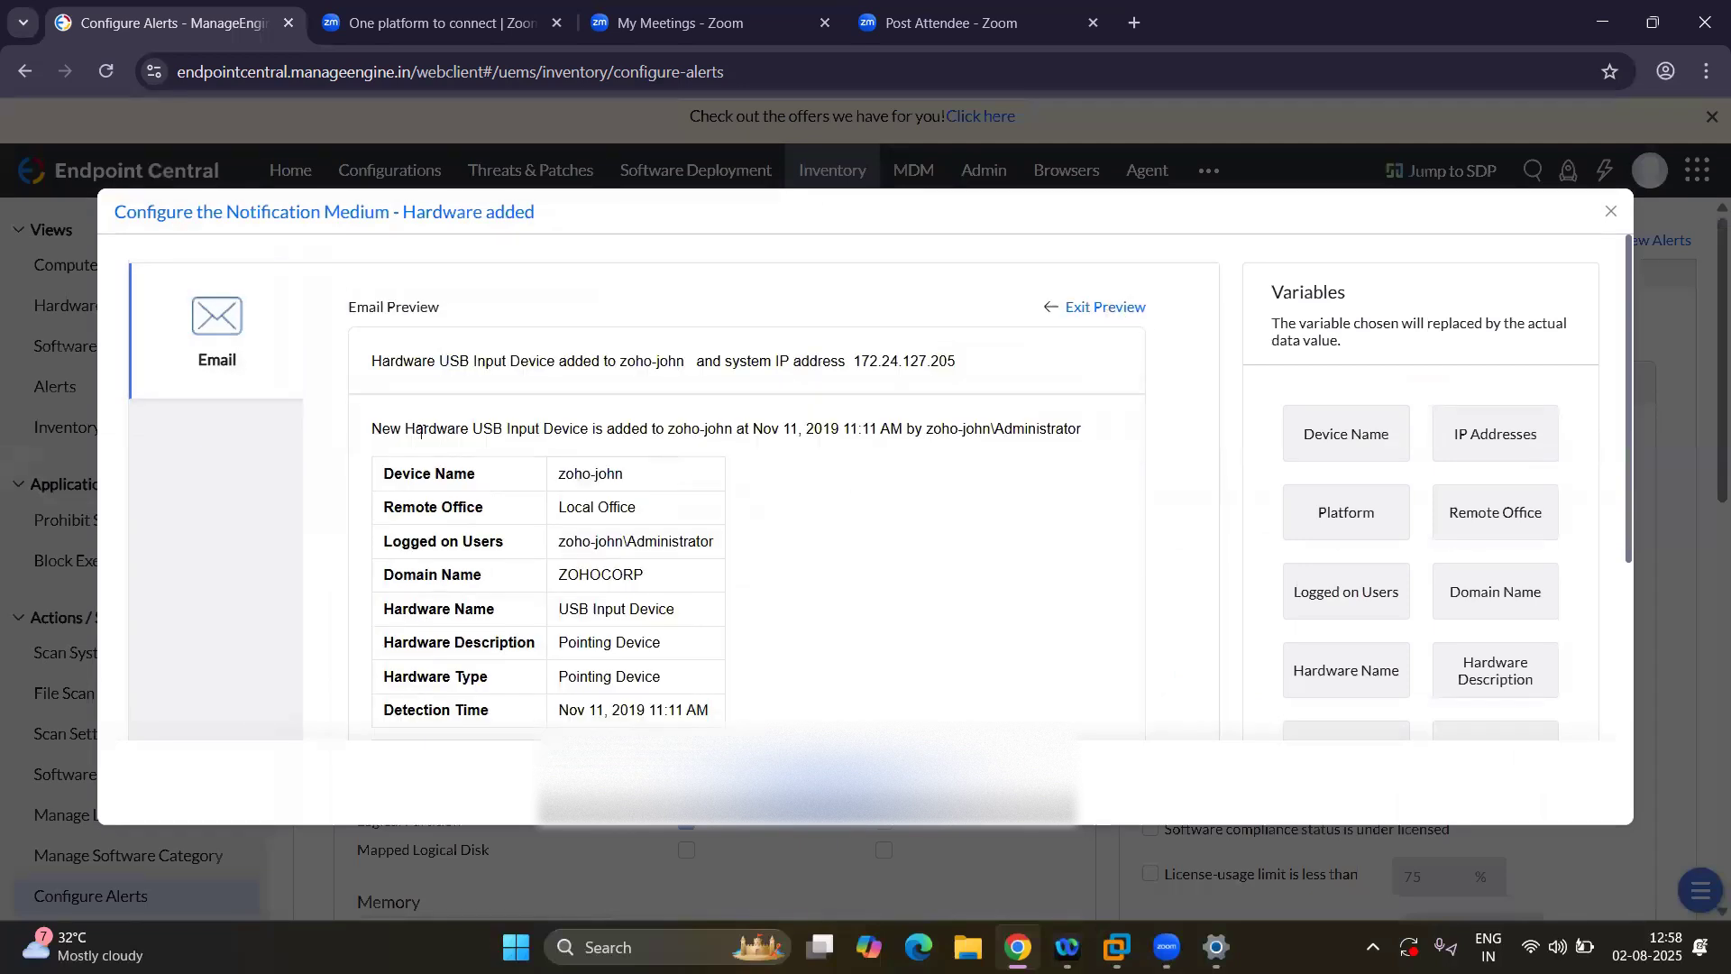
scroll(828, 574, "down", 2)
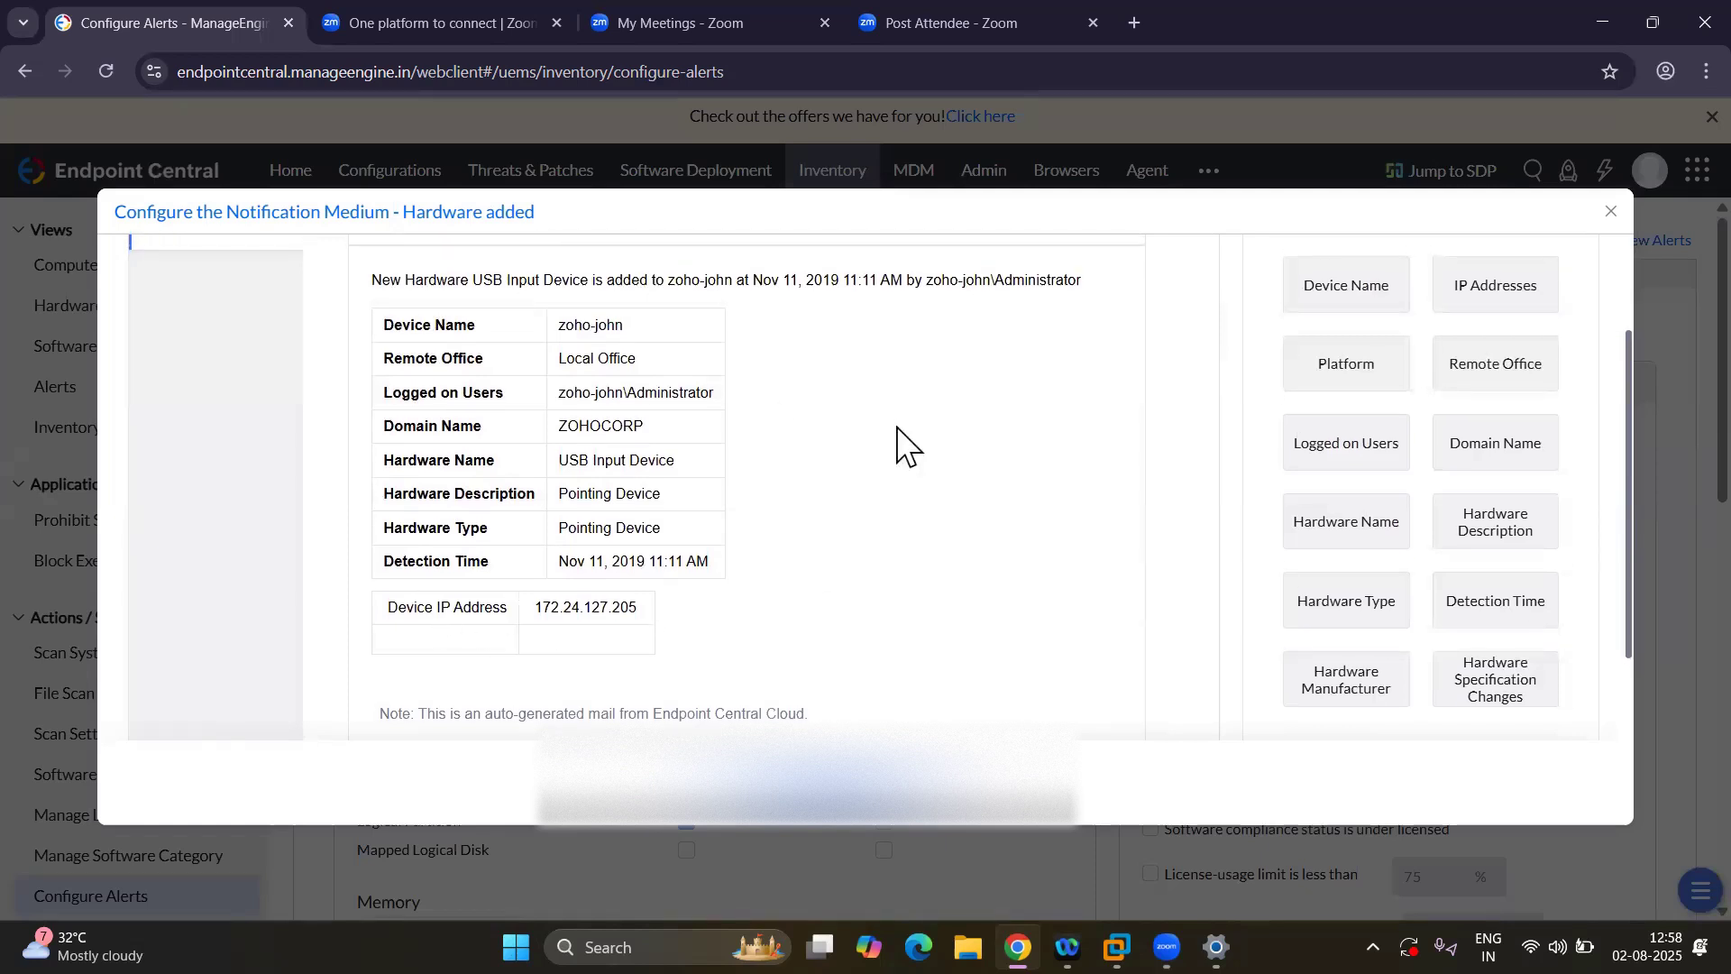
scroll(953, 464, "up", 2)
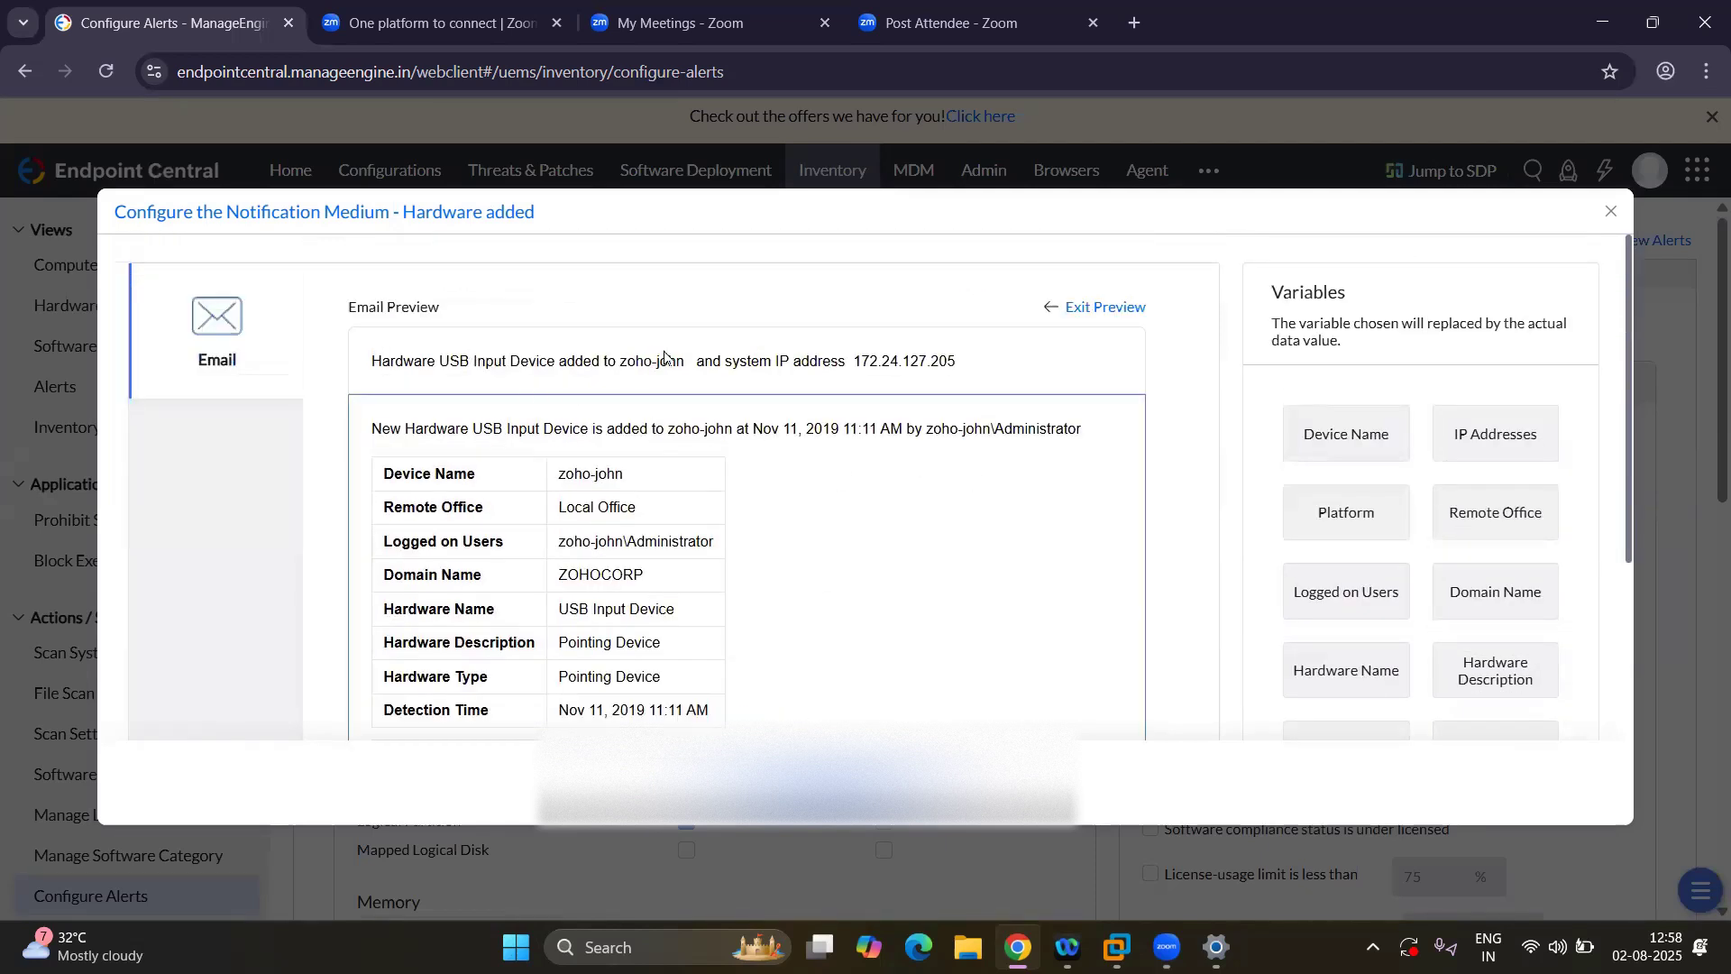
left_click(1089, 305)
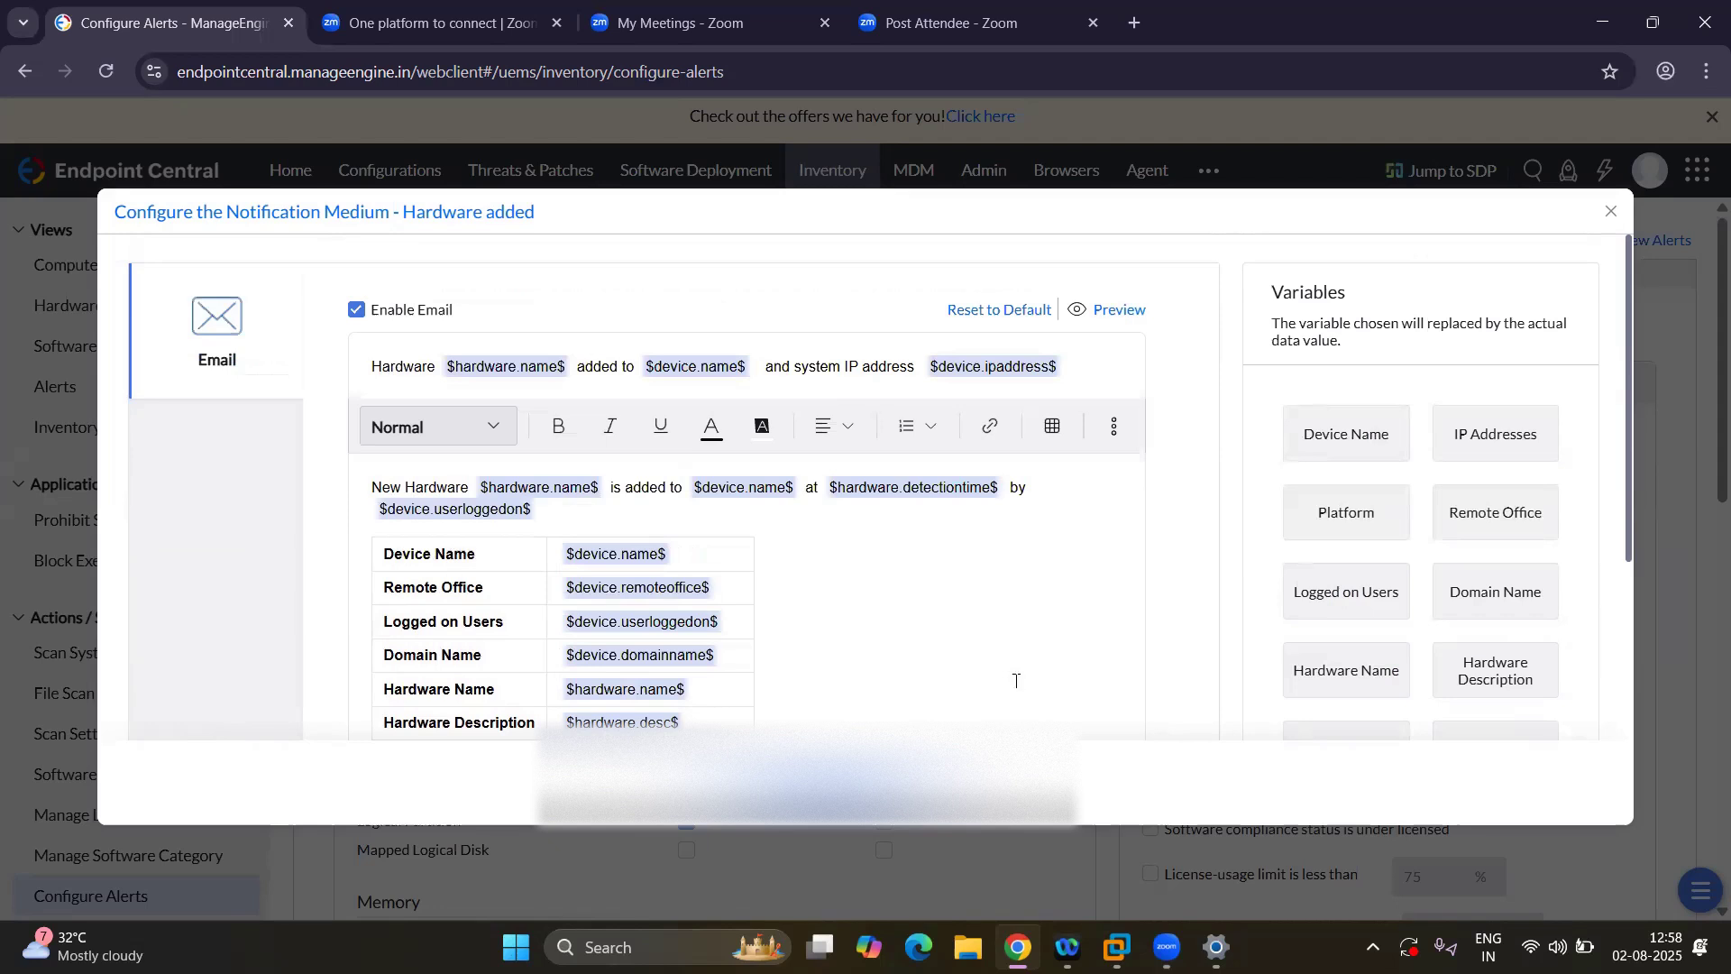
scroll(1016, 681, "down", 3)
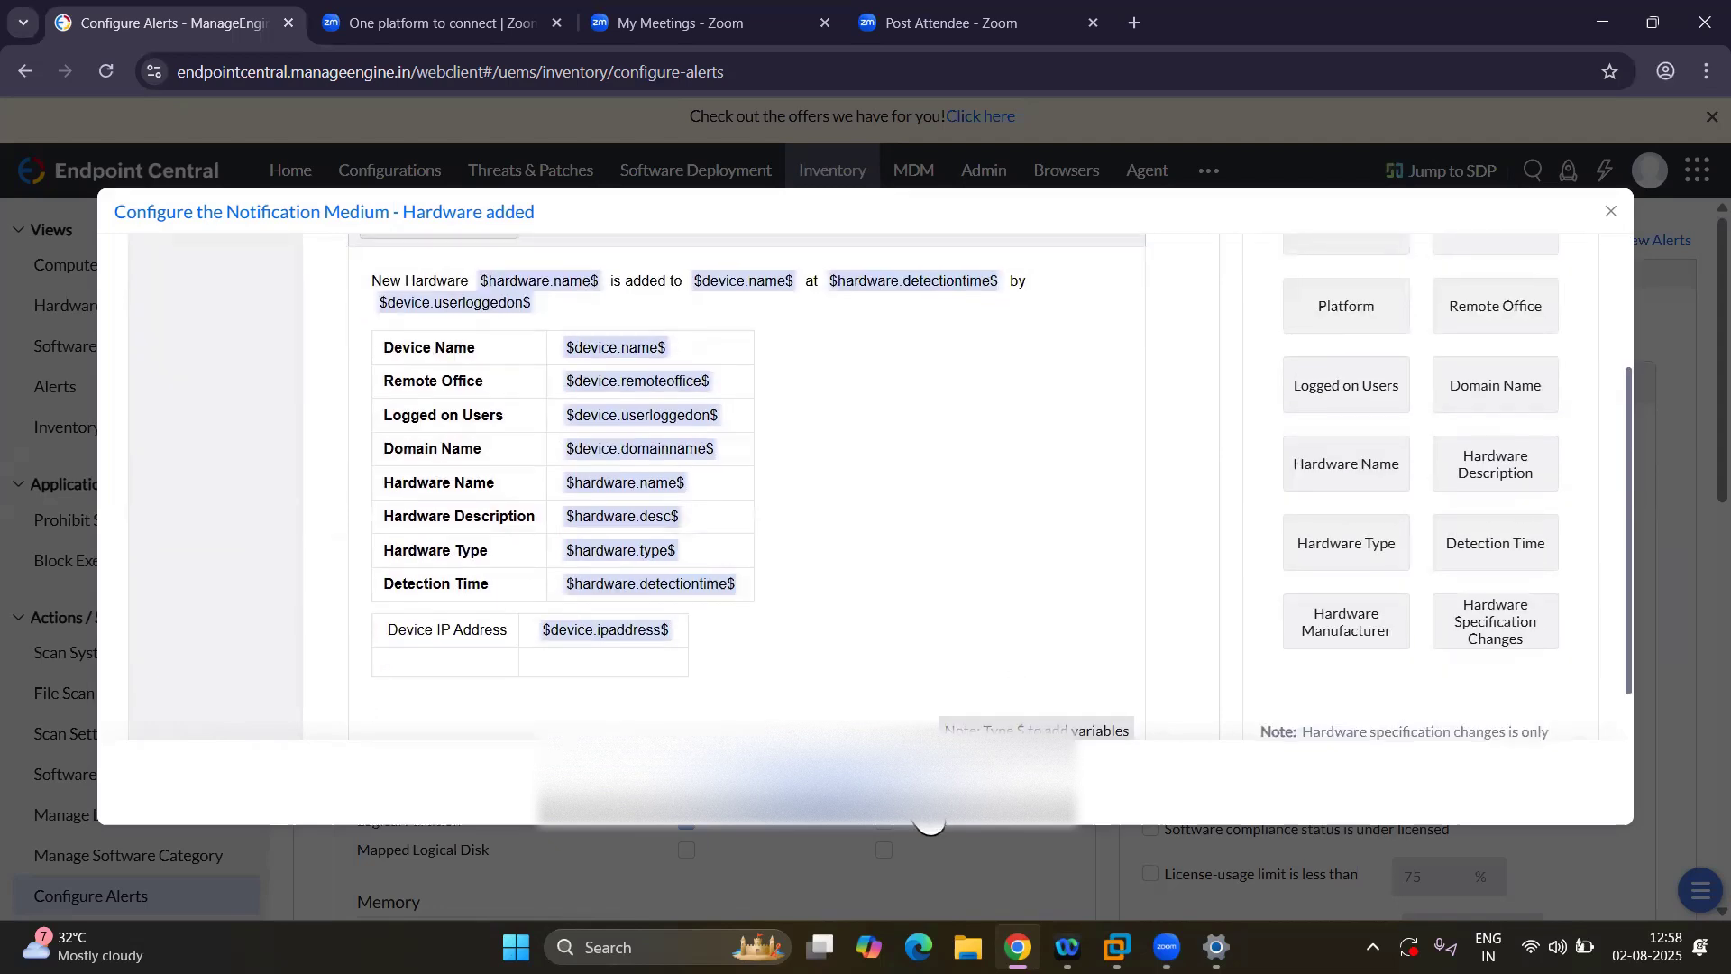
left_click(925, 805)
Turn off the prohibited software installation alert and try the alert for any software uninstallation.
scroll(1066, 613, "down", 3)
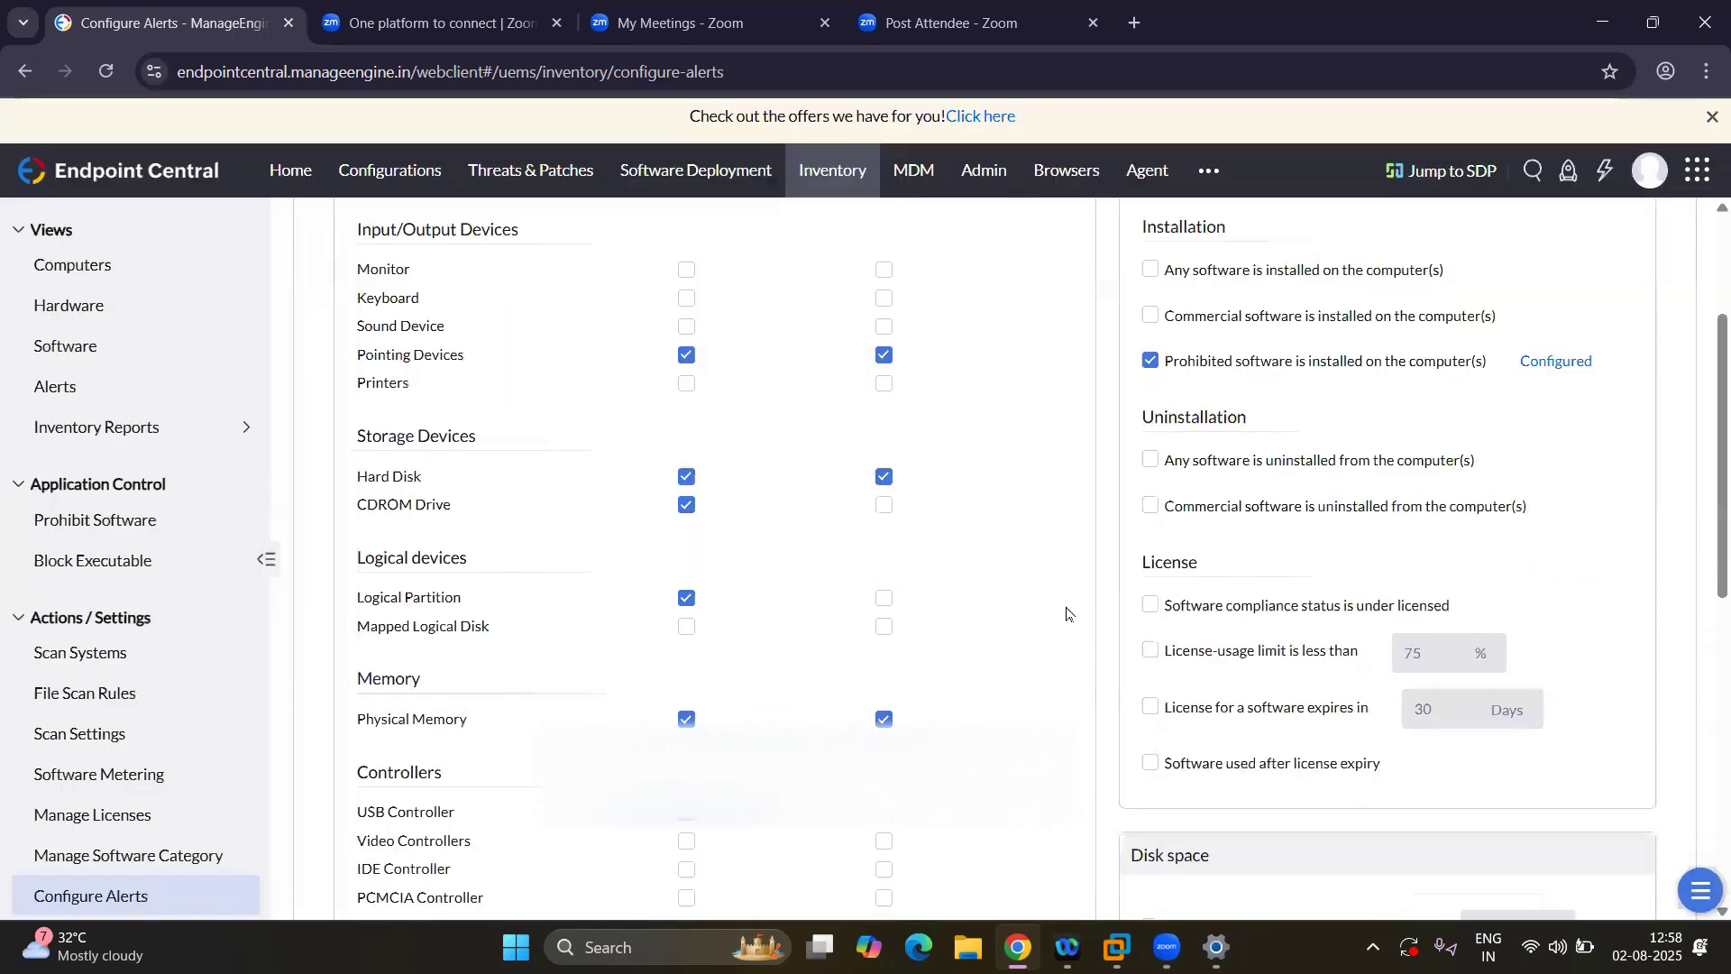
left_click(1153, 289)
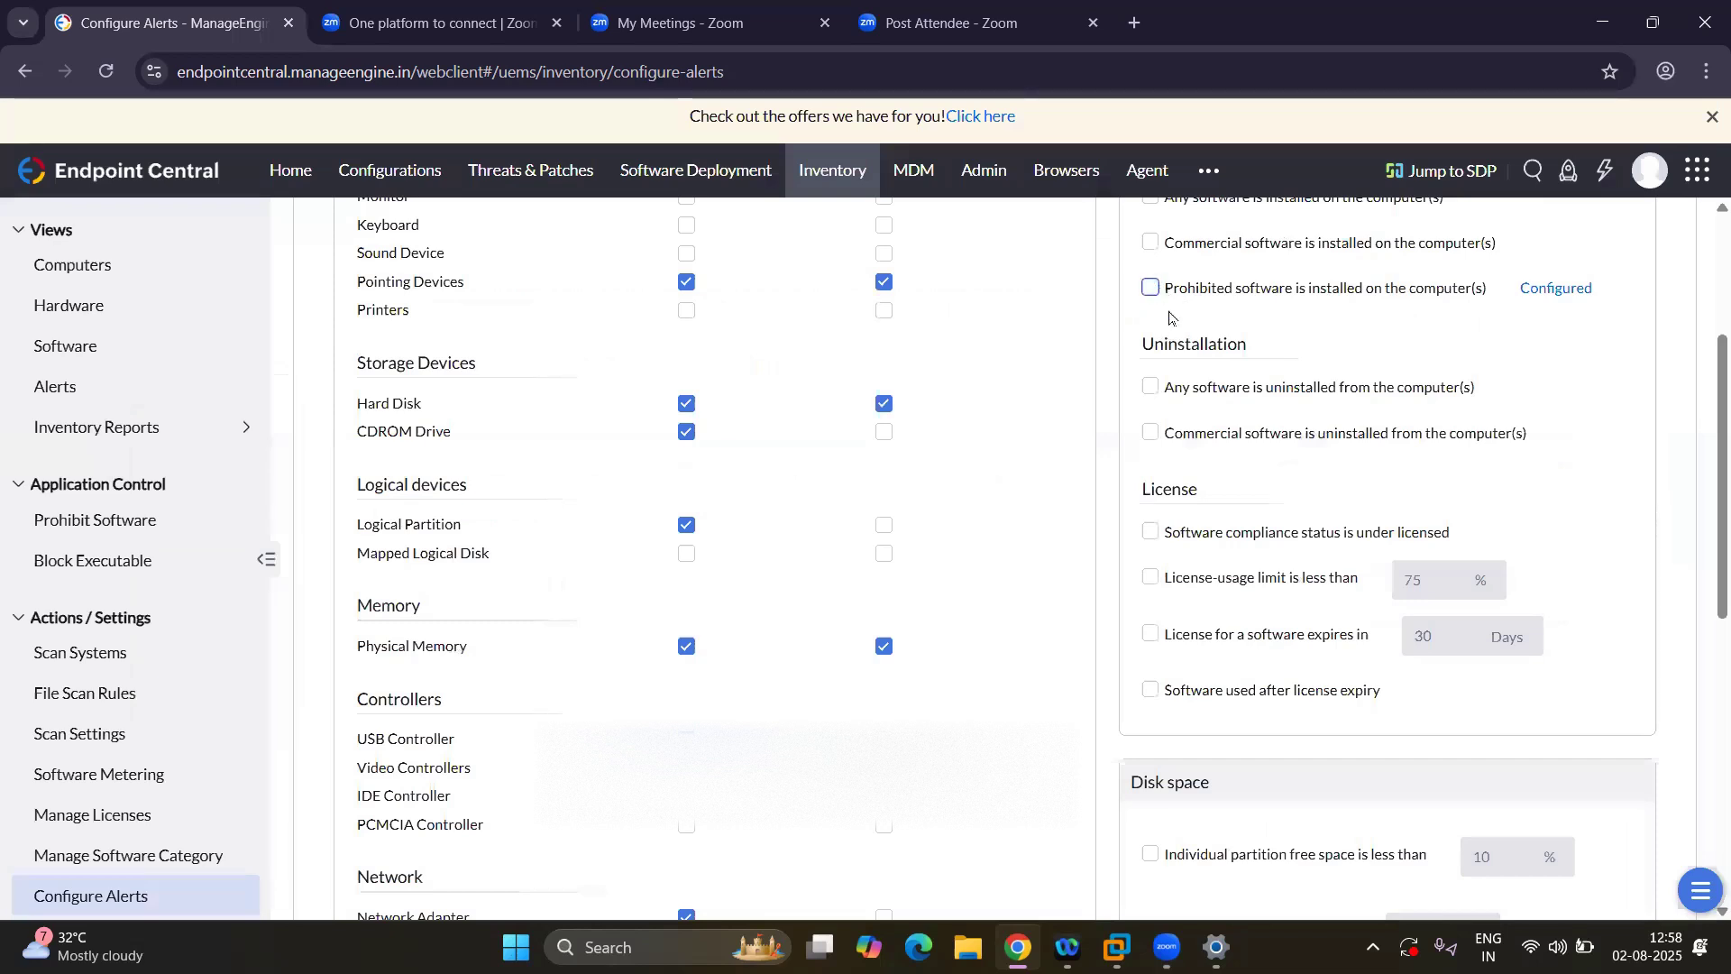
left_click(1150, 389)
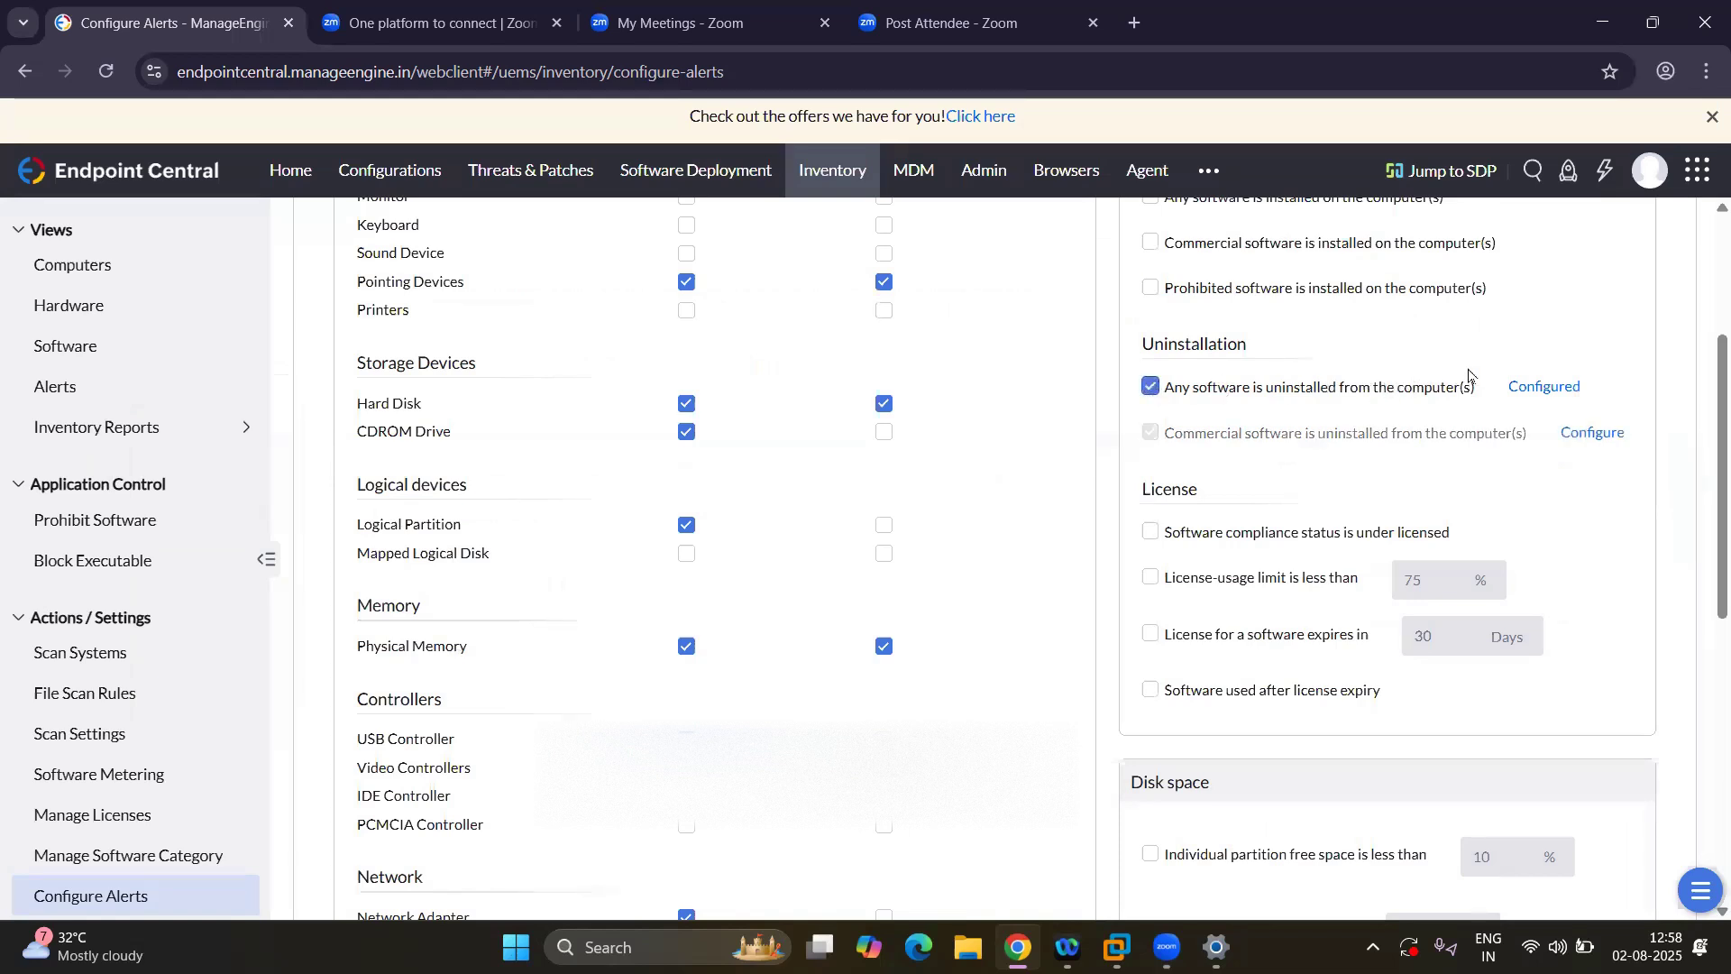
left_click(1154, 387)
Select the commercial software uninstallation alert, enable email in its notification template, and discard the template changes.
left_click(1151, 432)
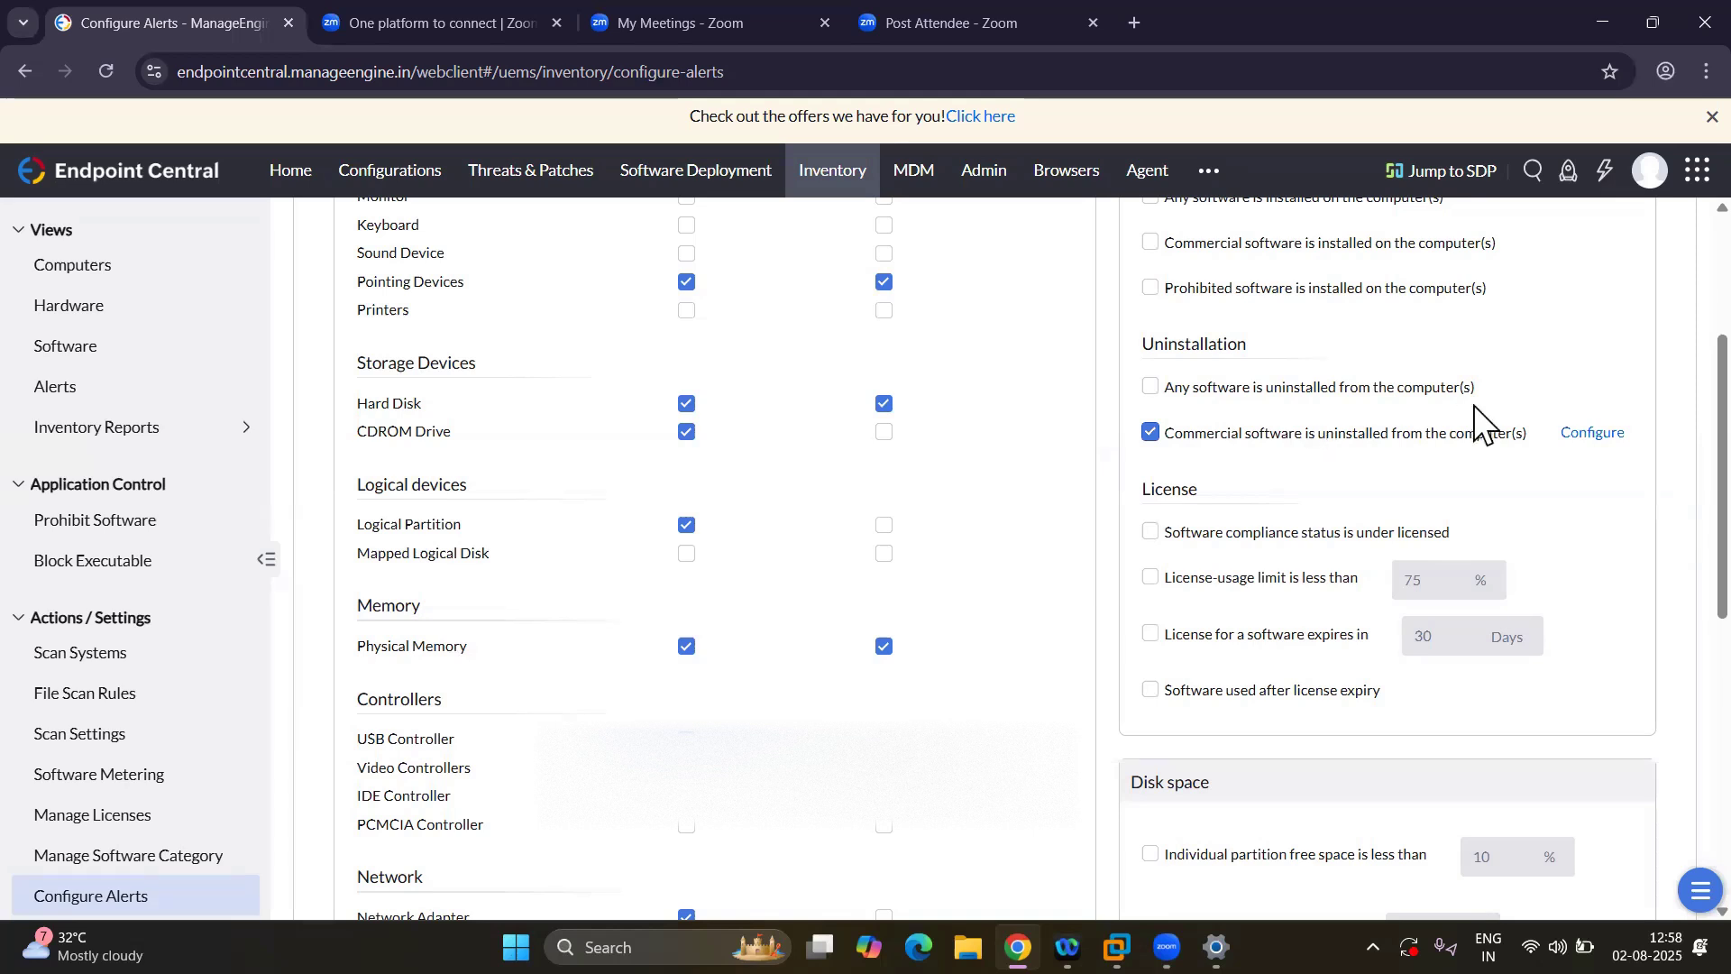
left_click(1585, 442)
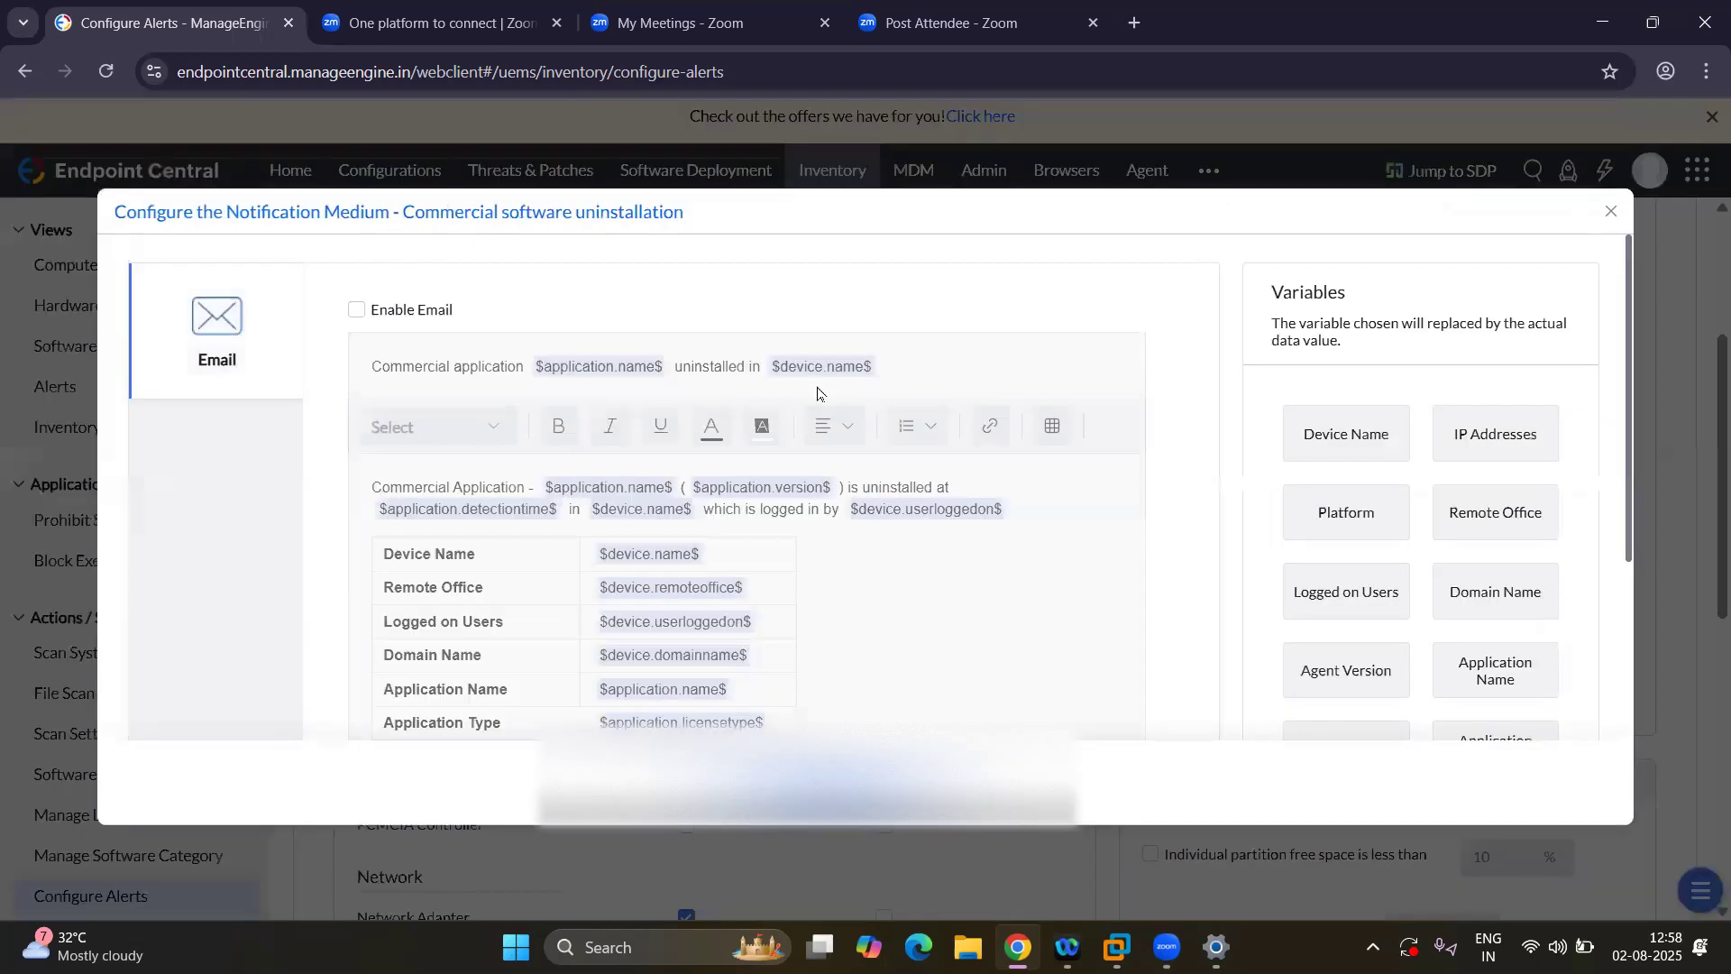
scroll(850, 573, "down", 1)
scroll(850, 572, "up", 1)
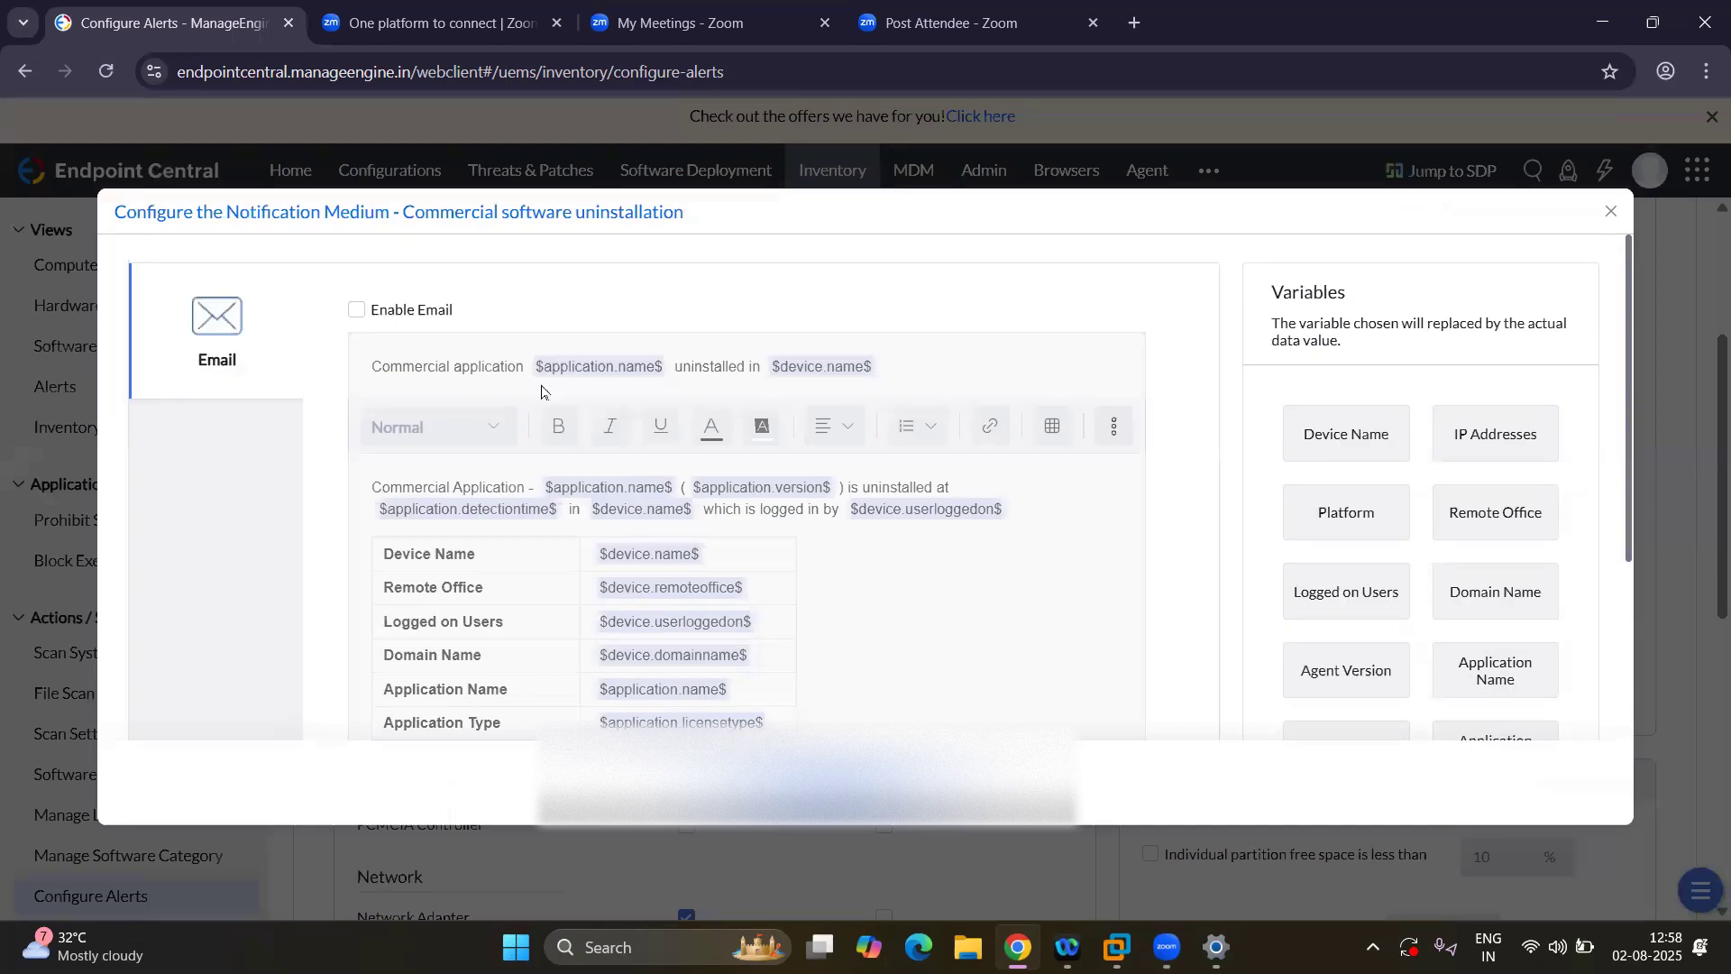
left_click(354, 311)
scroll(811, 572, "down", 3)
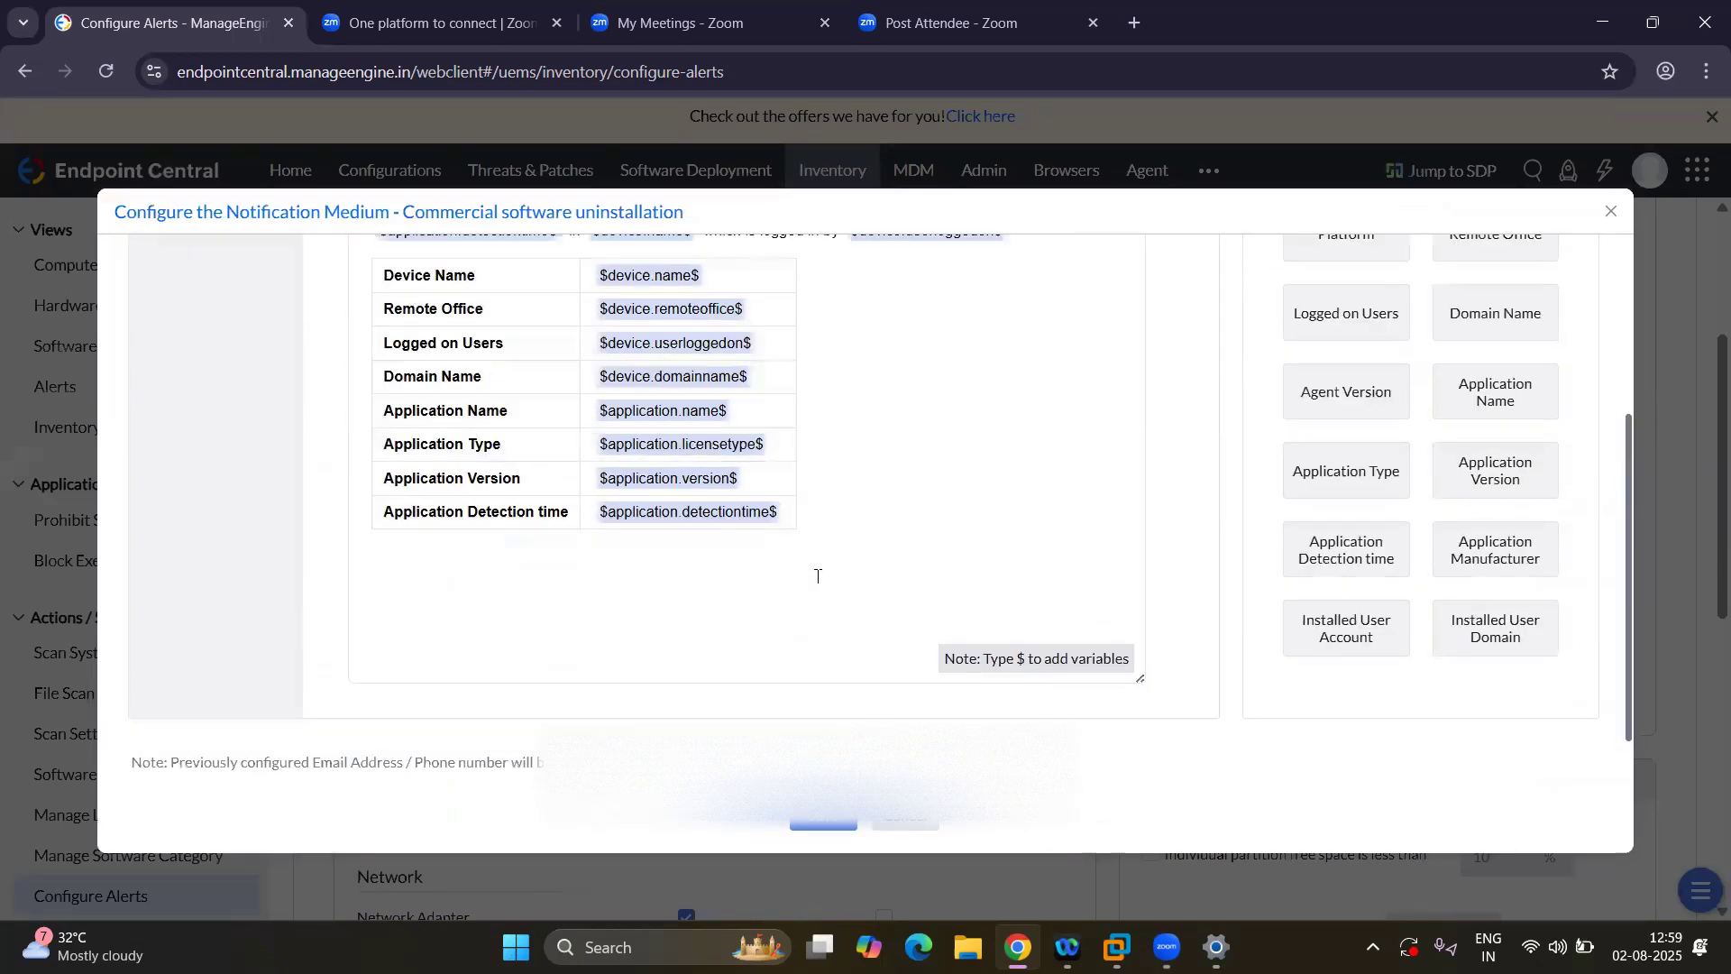
left_click(914, 816)
Clear the alert for commercial software uninstallation.
scroll(1175, 610, "down", 8)
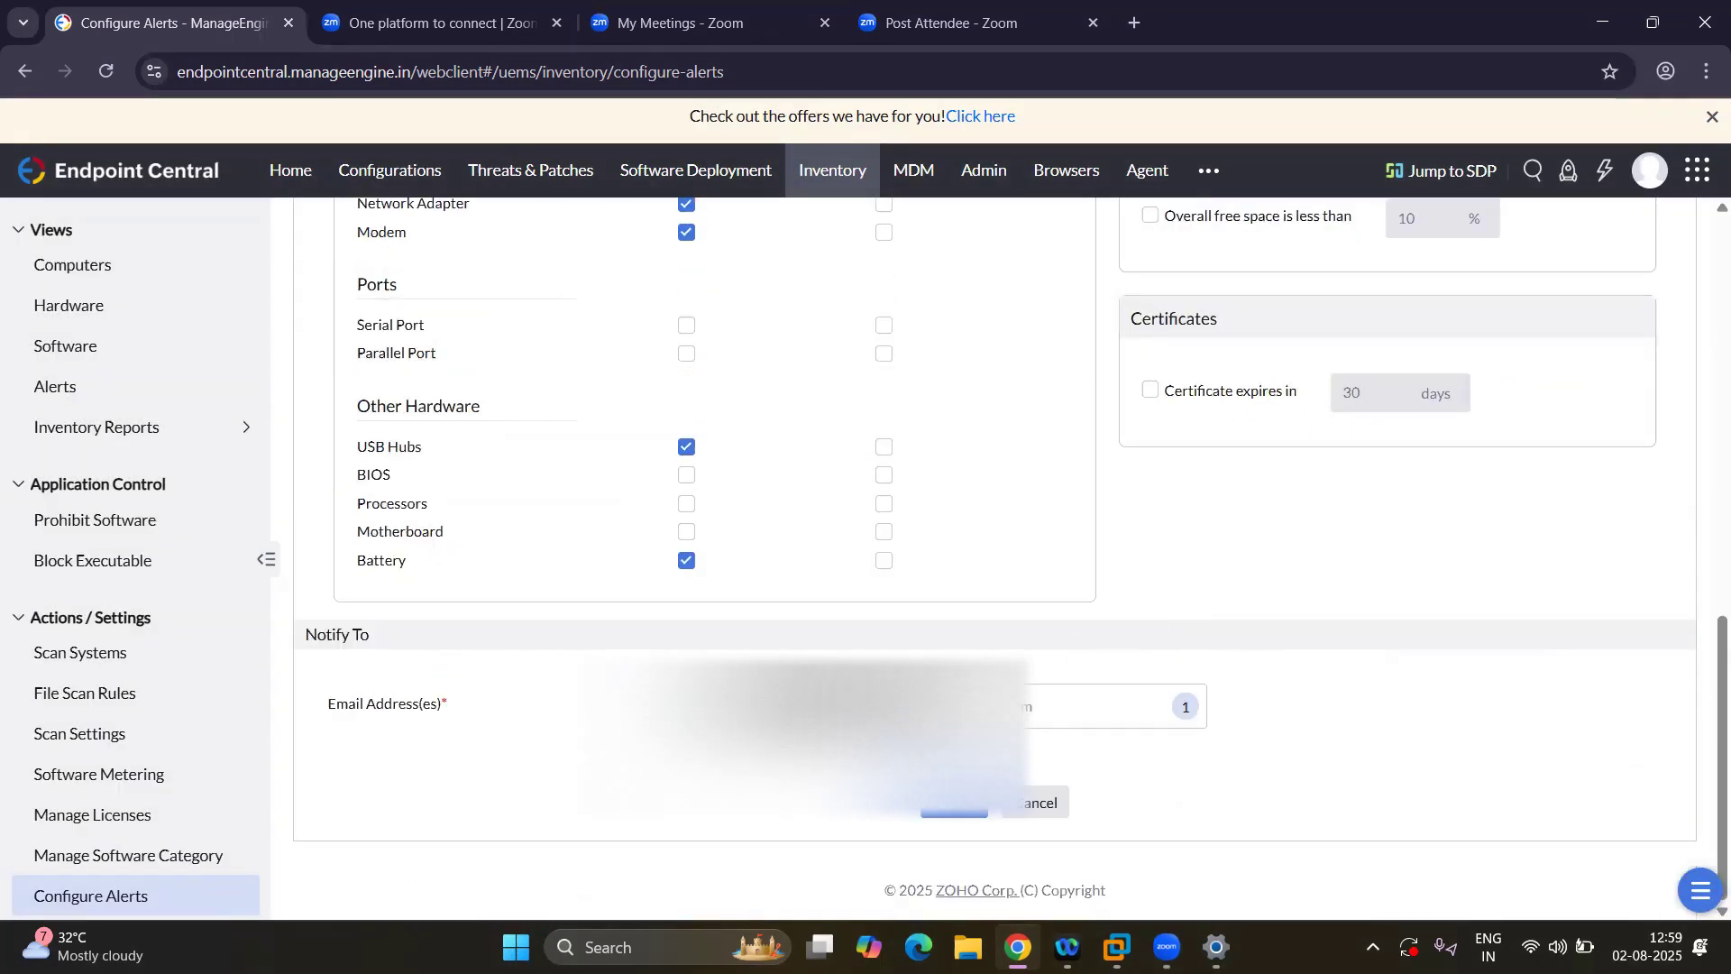
scroll(1620, 465, "up", 4)
scroll(1620, 465, "up", 3)
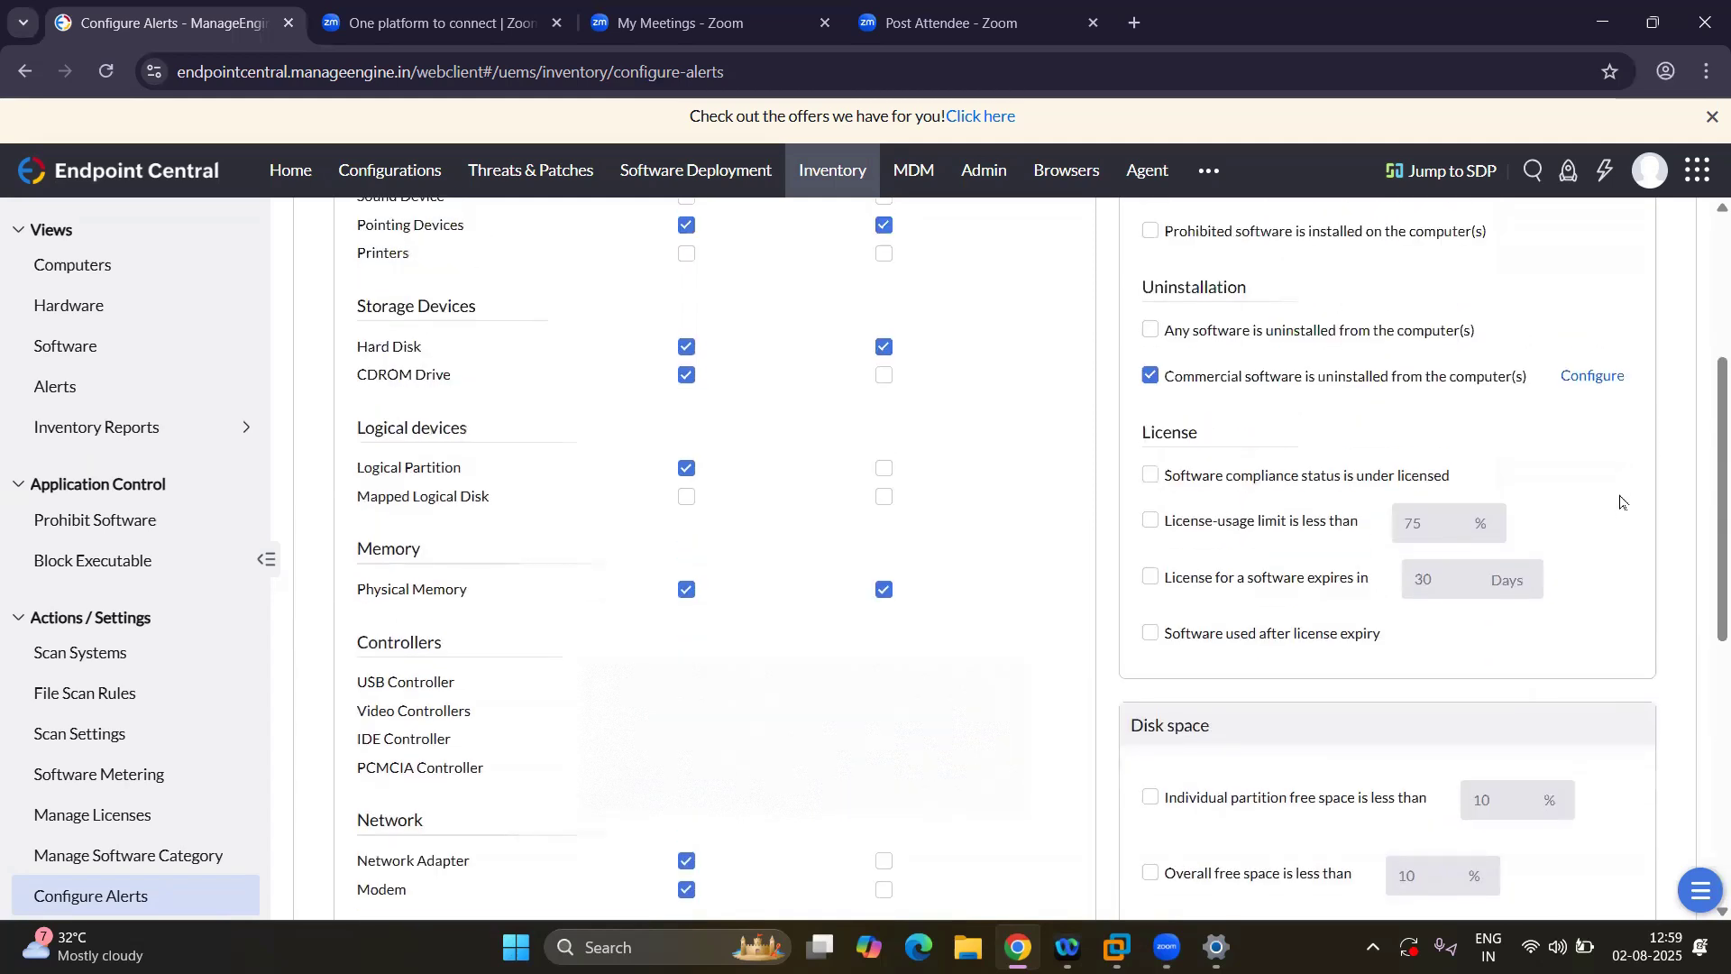
scroll(1621, 498, "up", 2)
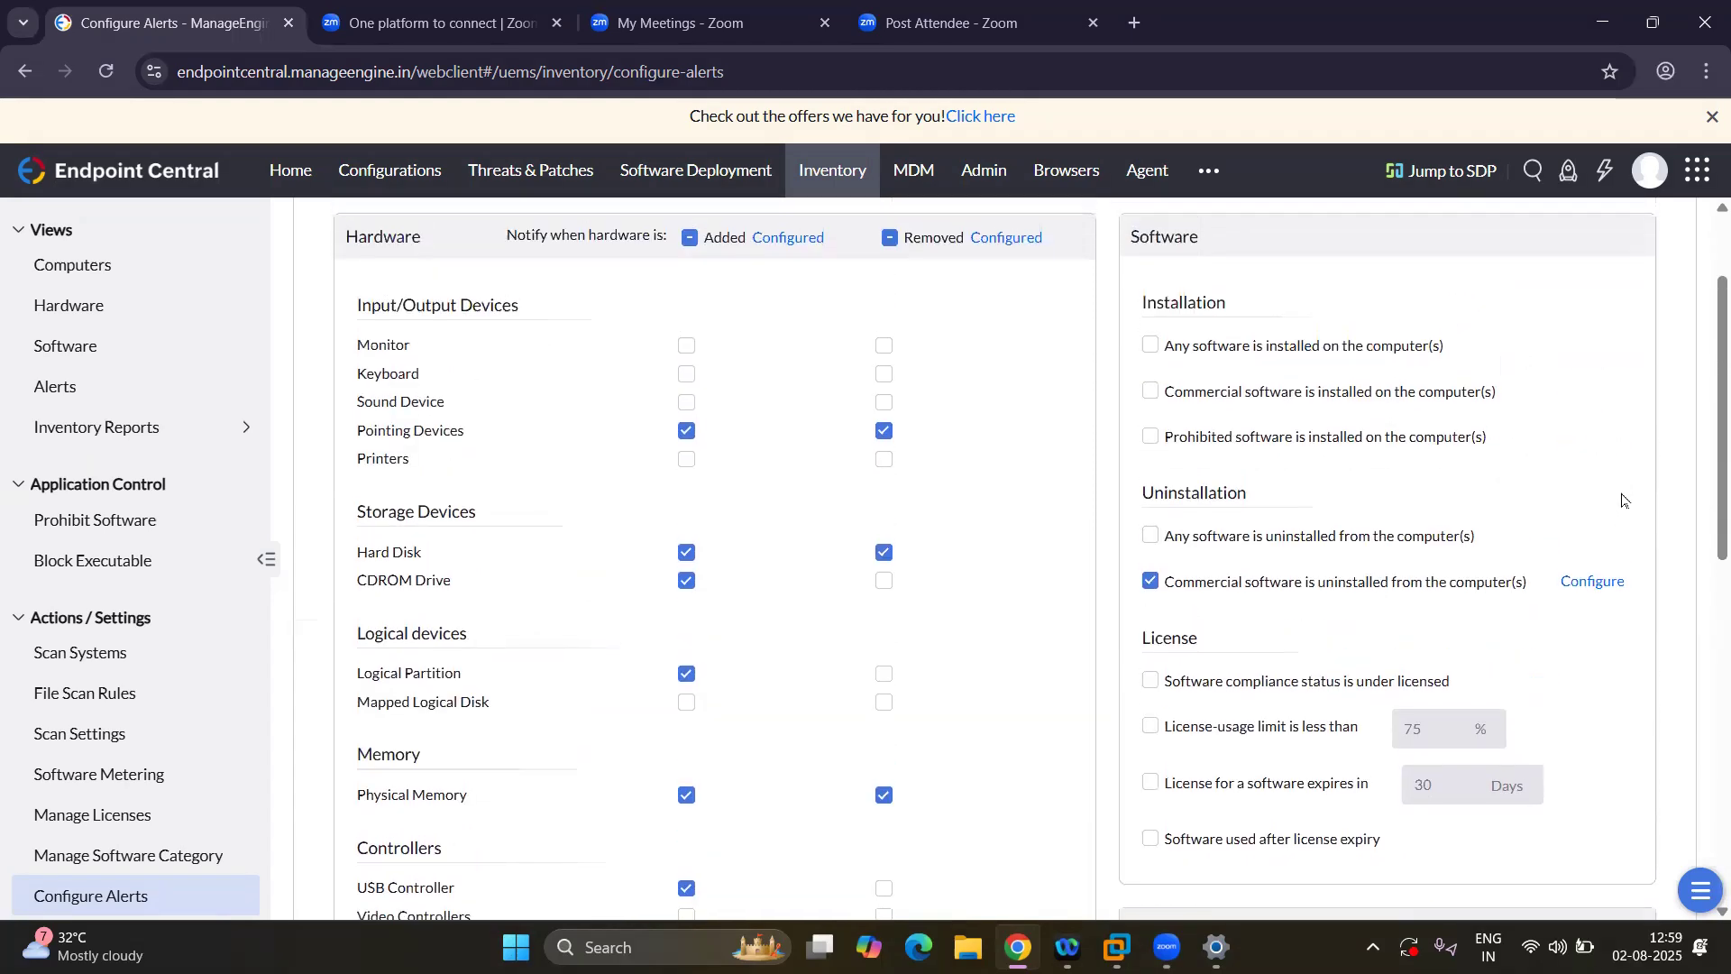
left_click(1150, 581)
Try the license-usage limit alert and clear it again.
scroll(1296, 606, "down", 2)
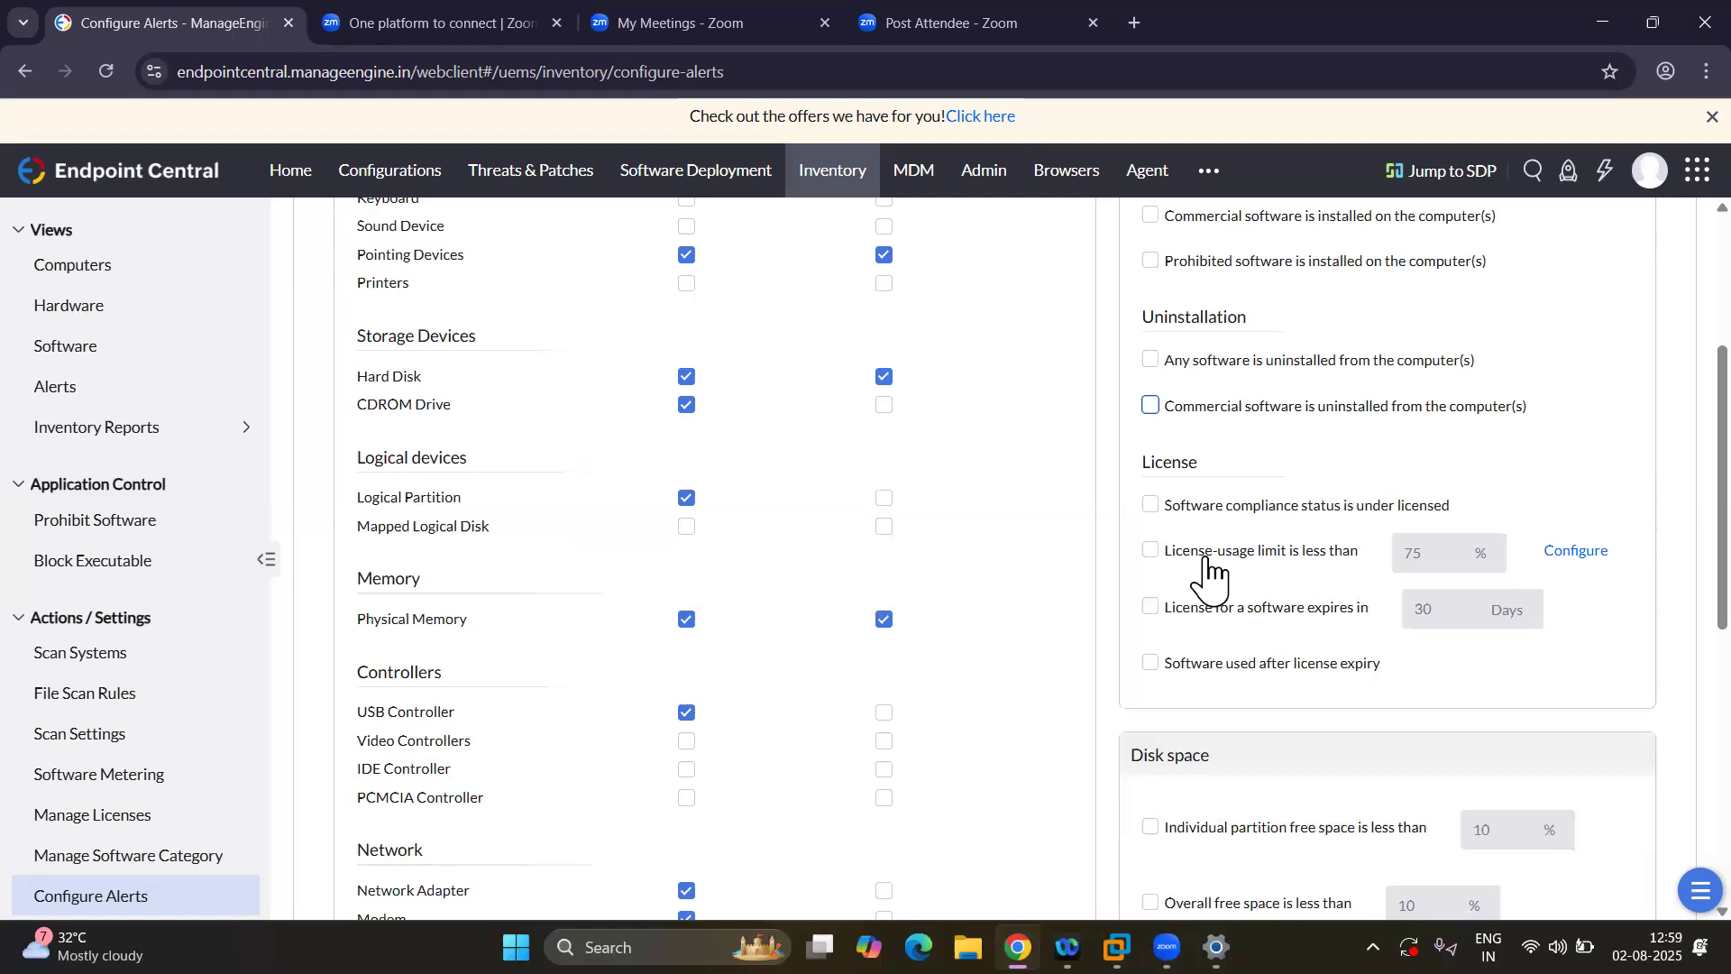
left_click(1151, 551)
left_click(1153, 553)
scroll(1301, 602, "down", 1)
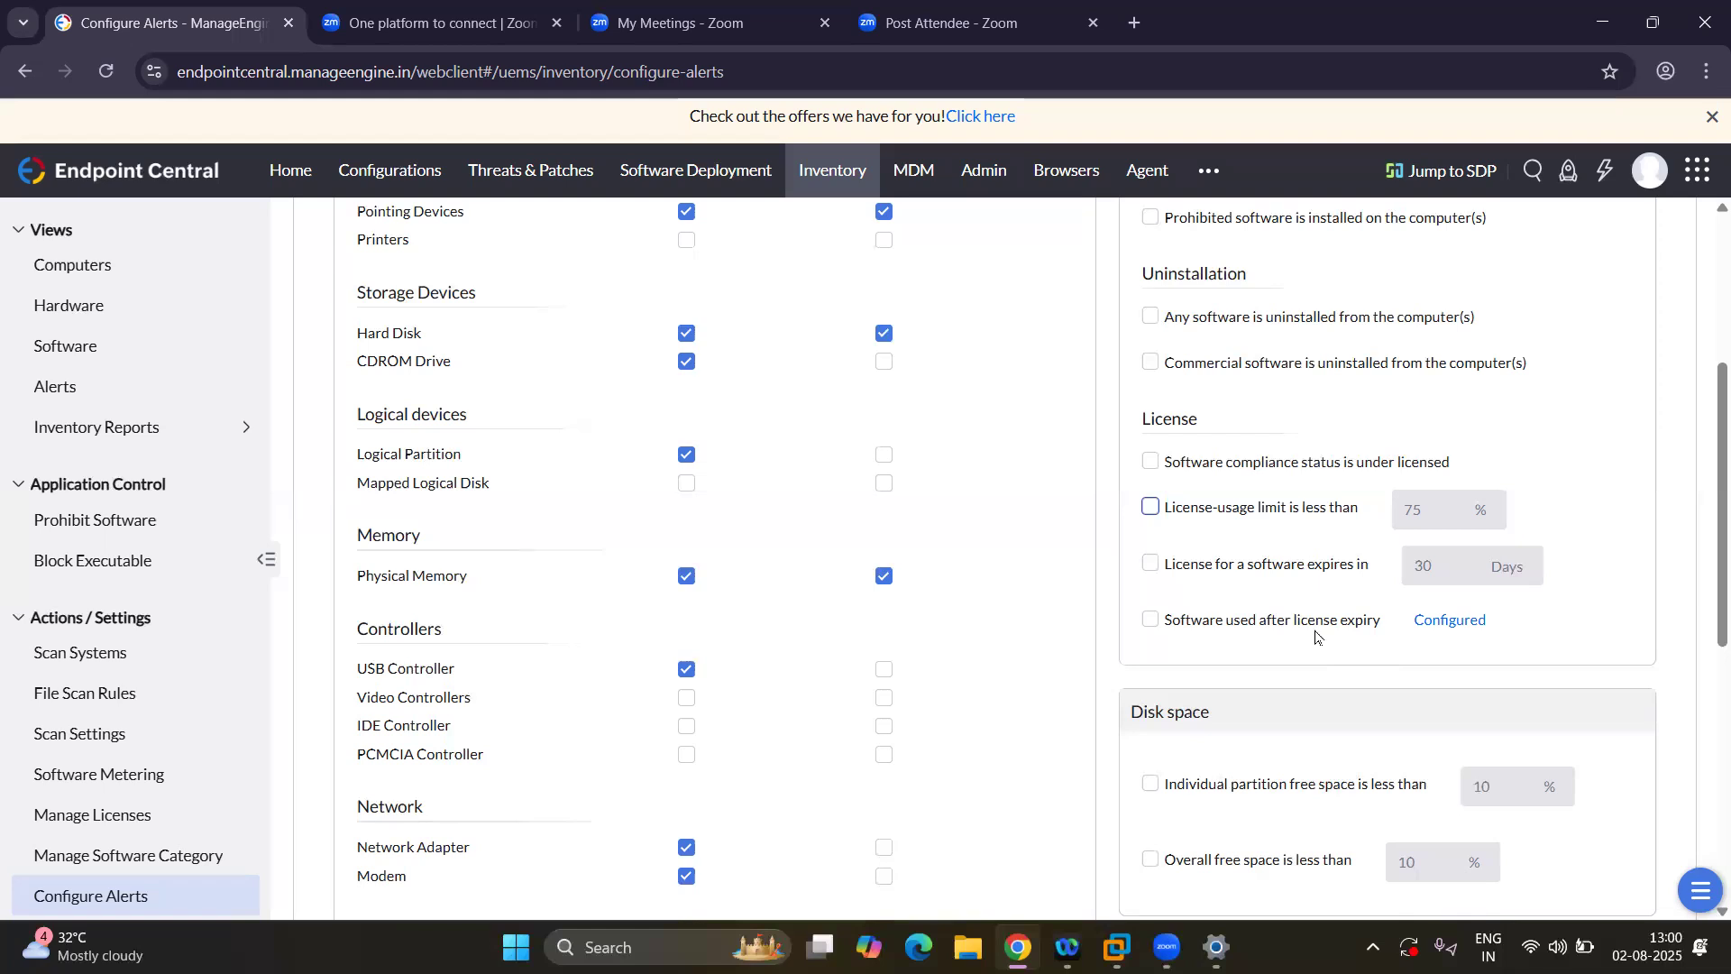
Examine the email template for software used after license expiry and close it without saving.
left_click(1451, 621)
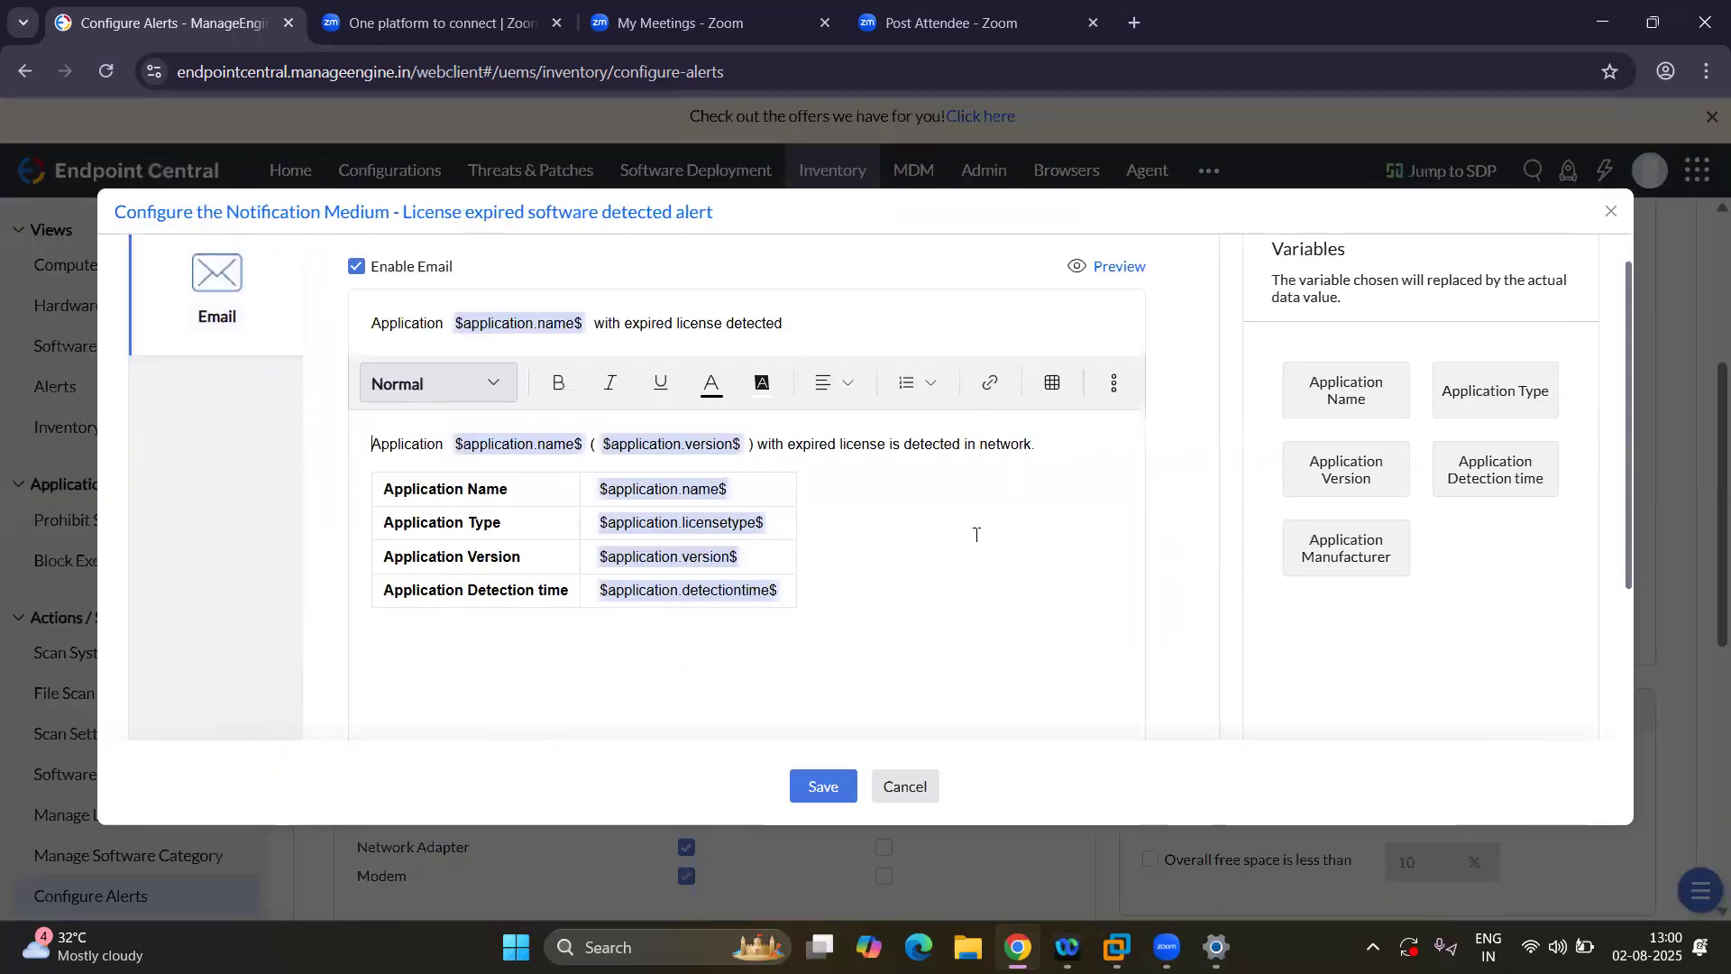
left_click(902, 786)
scroll(1338, 721, "down", 2)
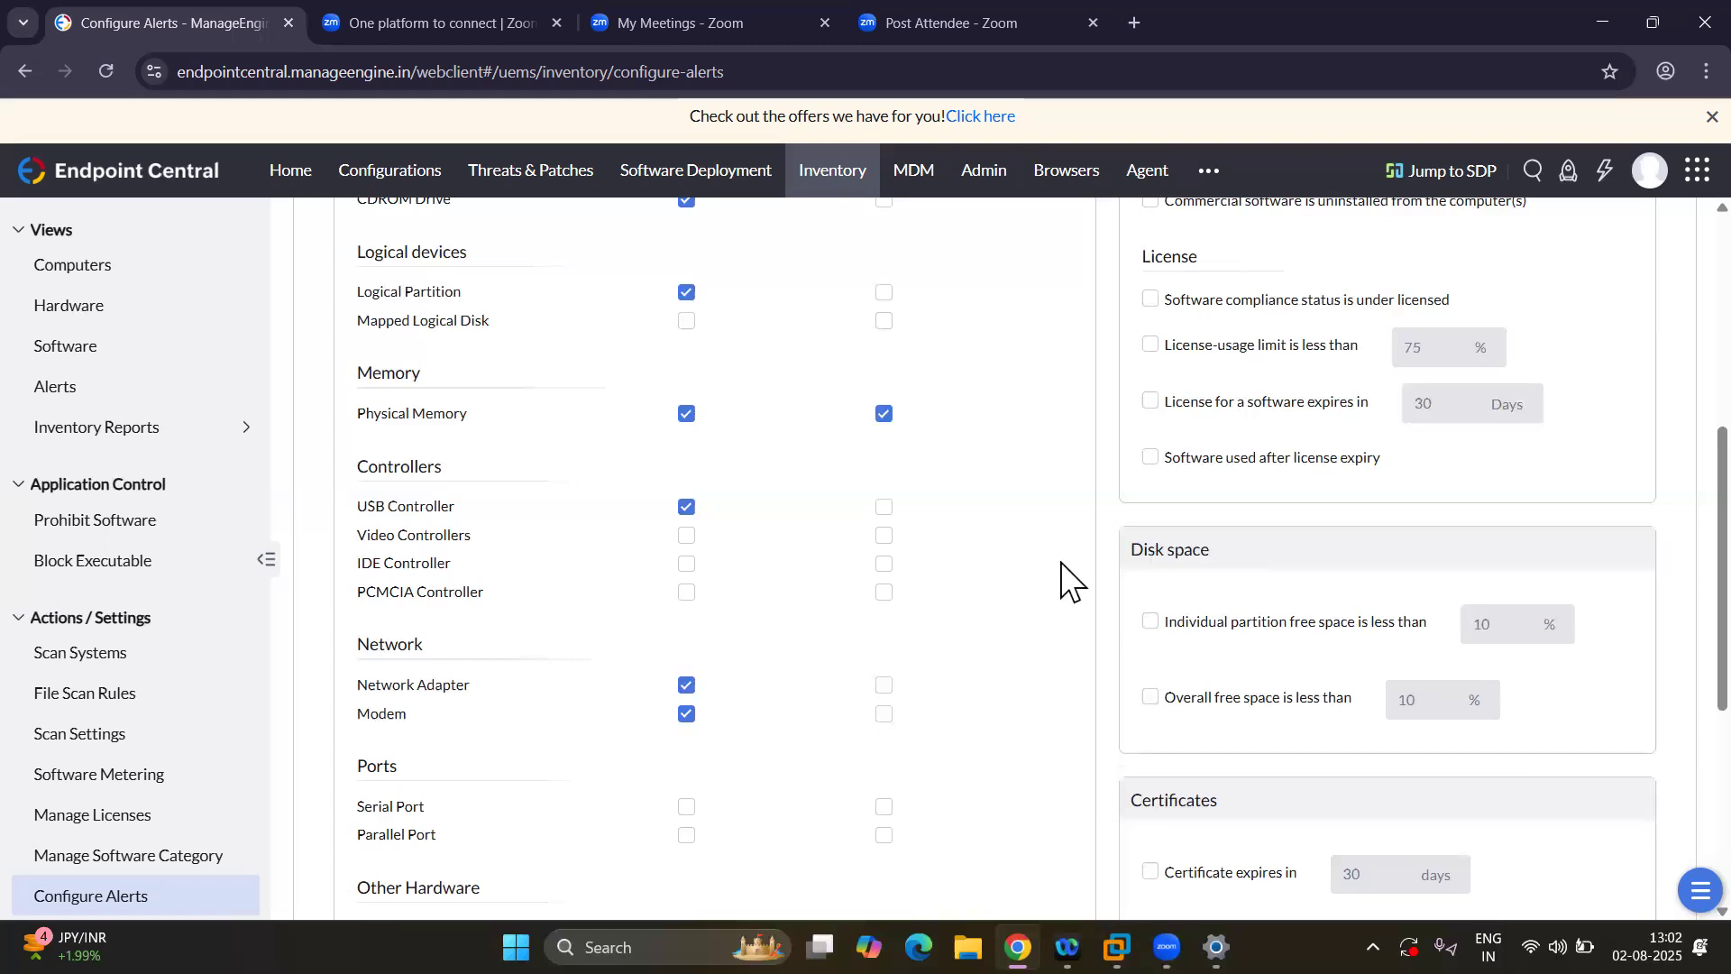
Examine the overall free space alert's email template and its available variables, and close it without saving.
scroll(1036, 606, "down", 1)
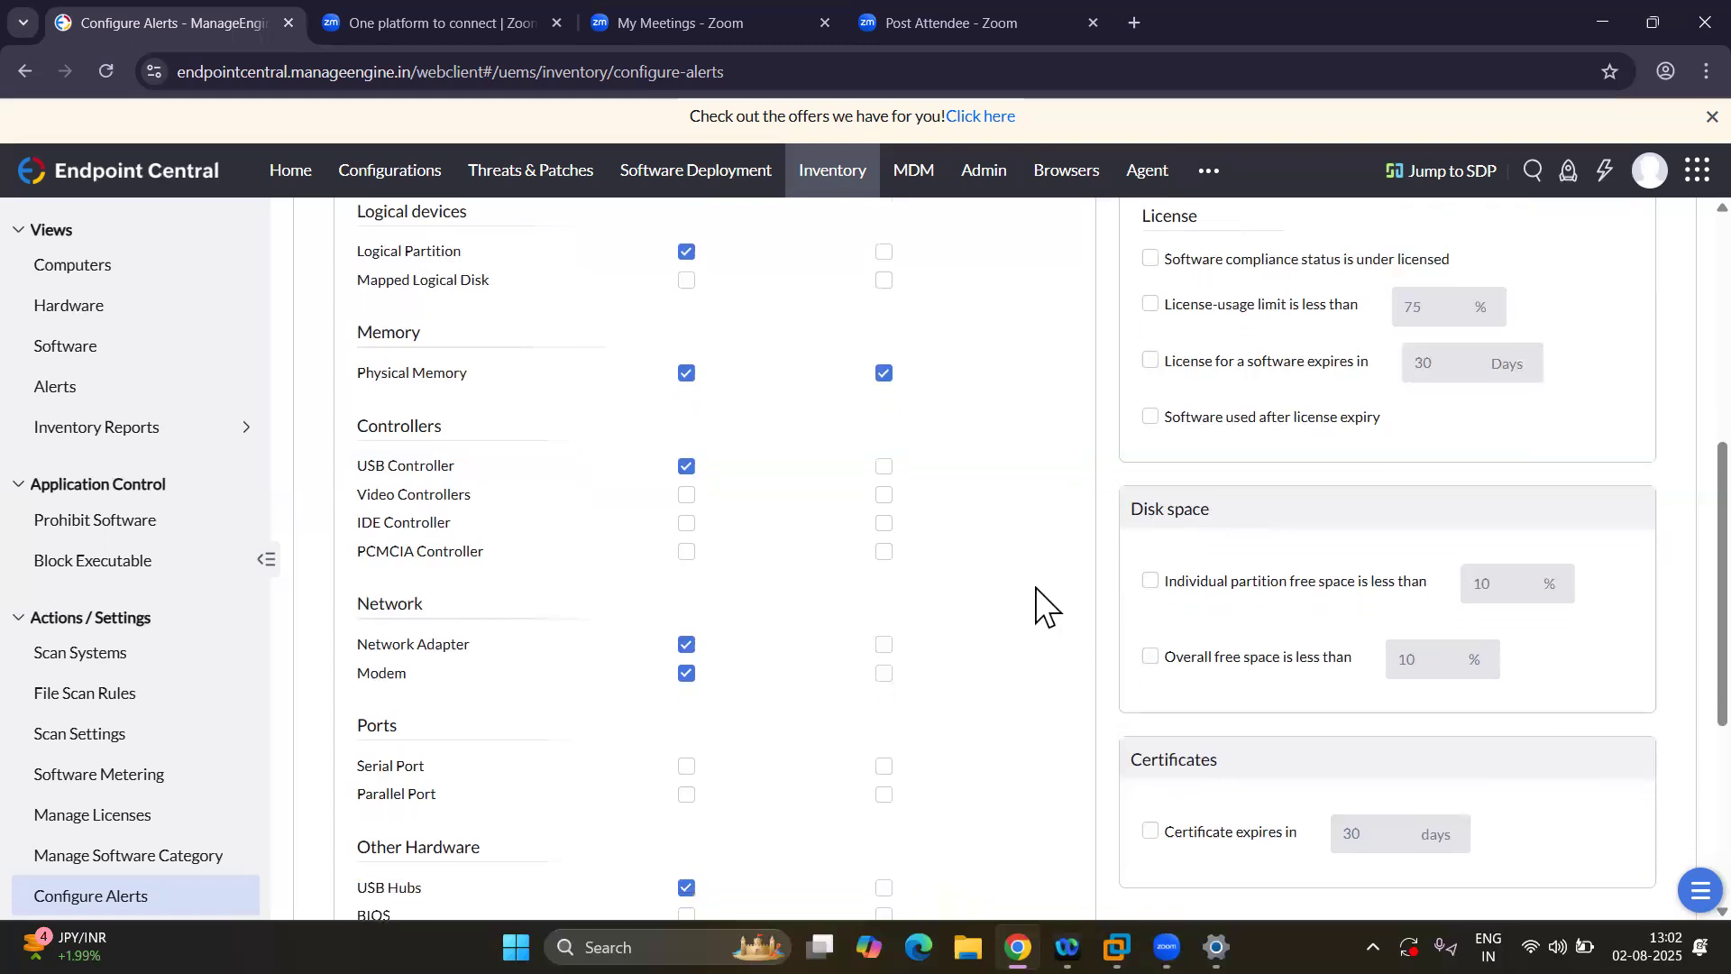
scroll(1046, 606, "down", 2)
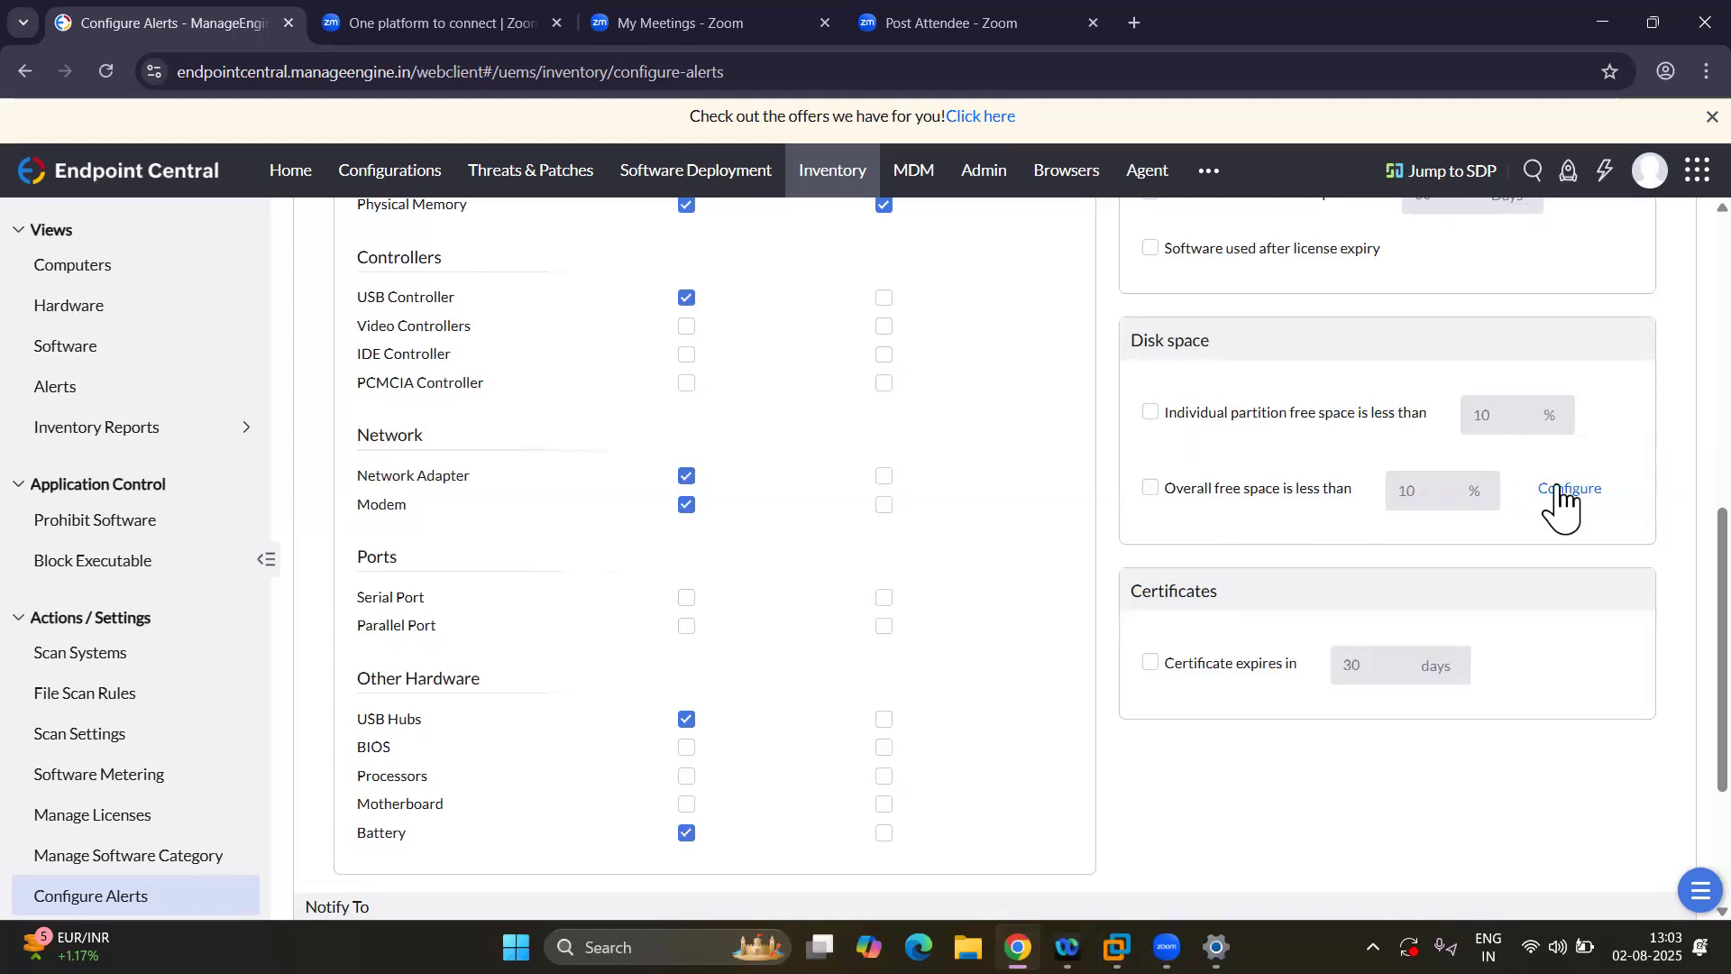
left_click(1555, 491)
scroll(858, 541, "down", 1)
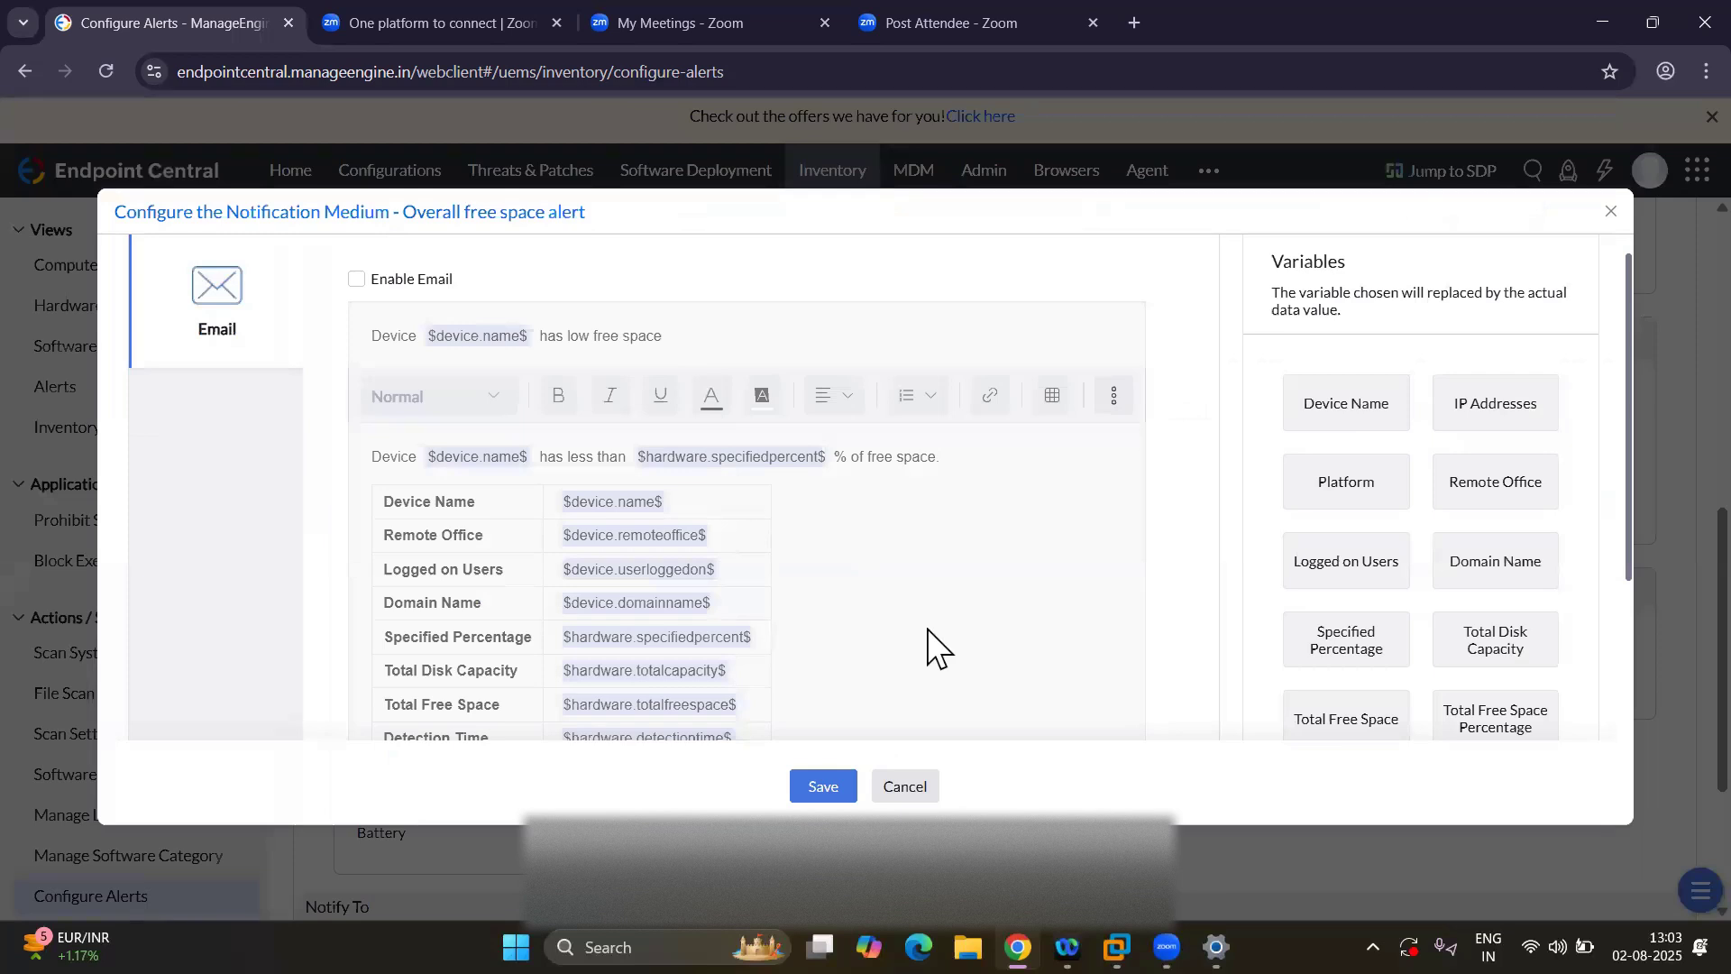
scroll(930, 640, "down", 2)
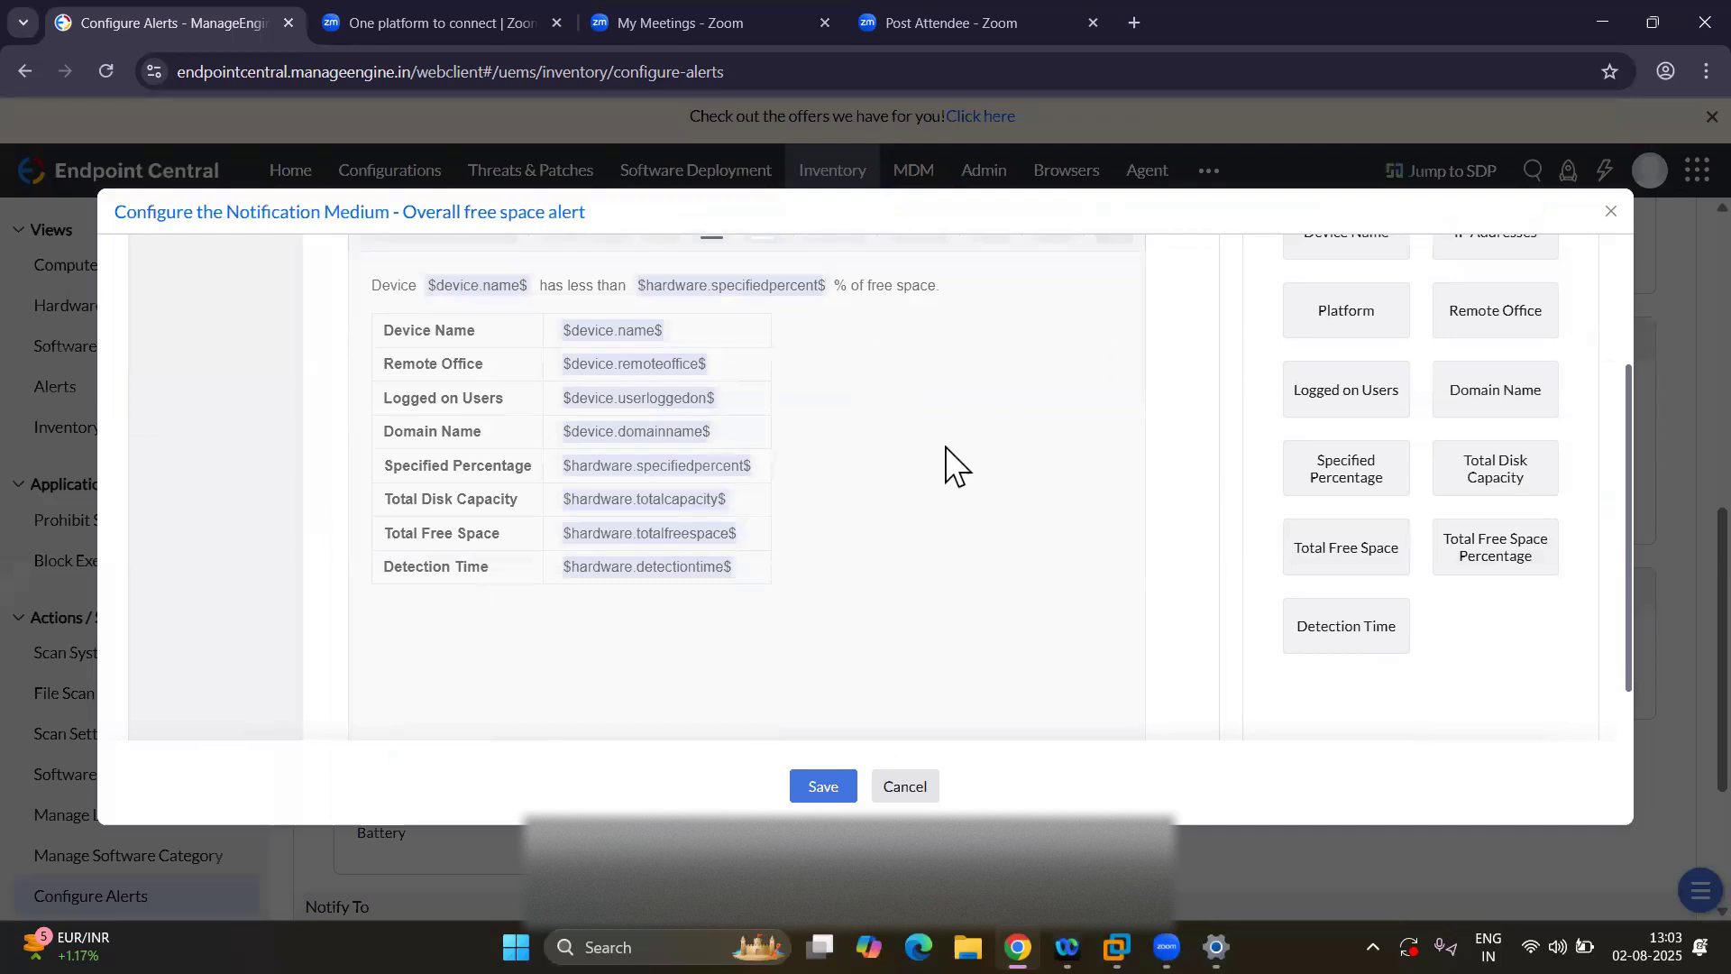
left_click(904, 787)
Try the certificate expiry alert with a 30-day threshold and clear it again.
scroll(1095, 708, "down", 1)
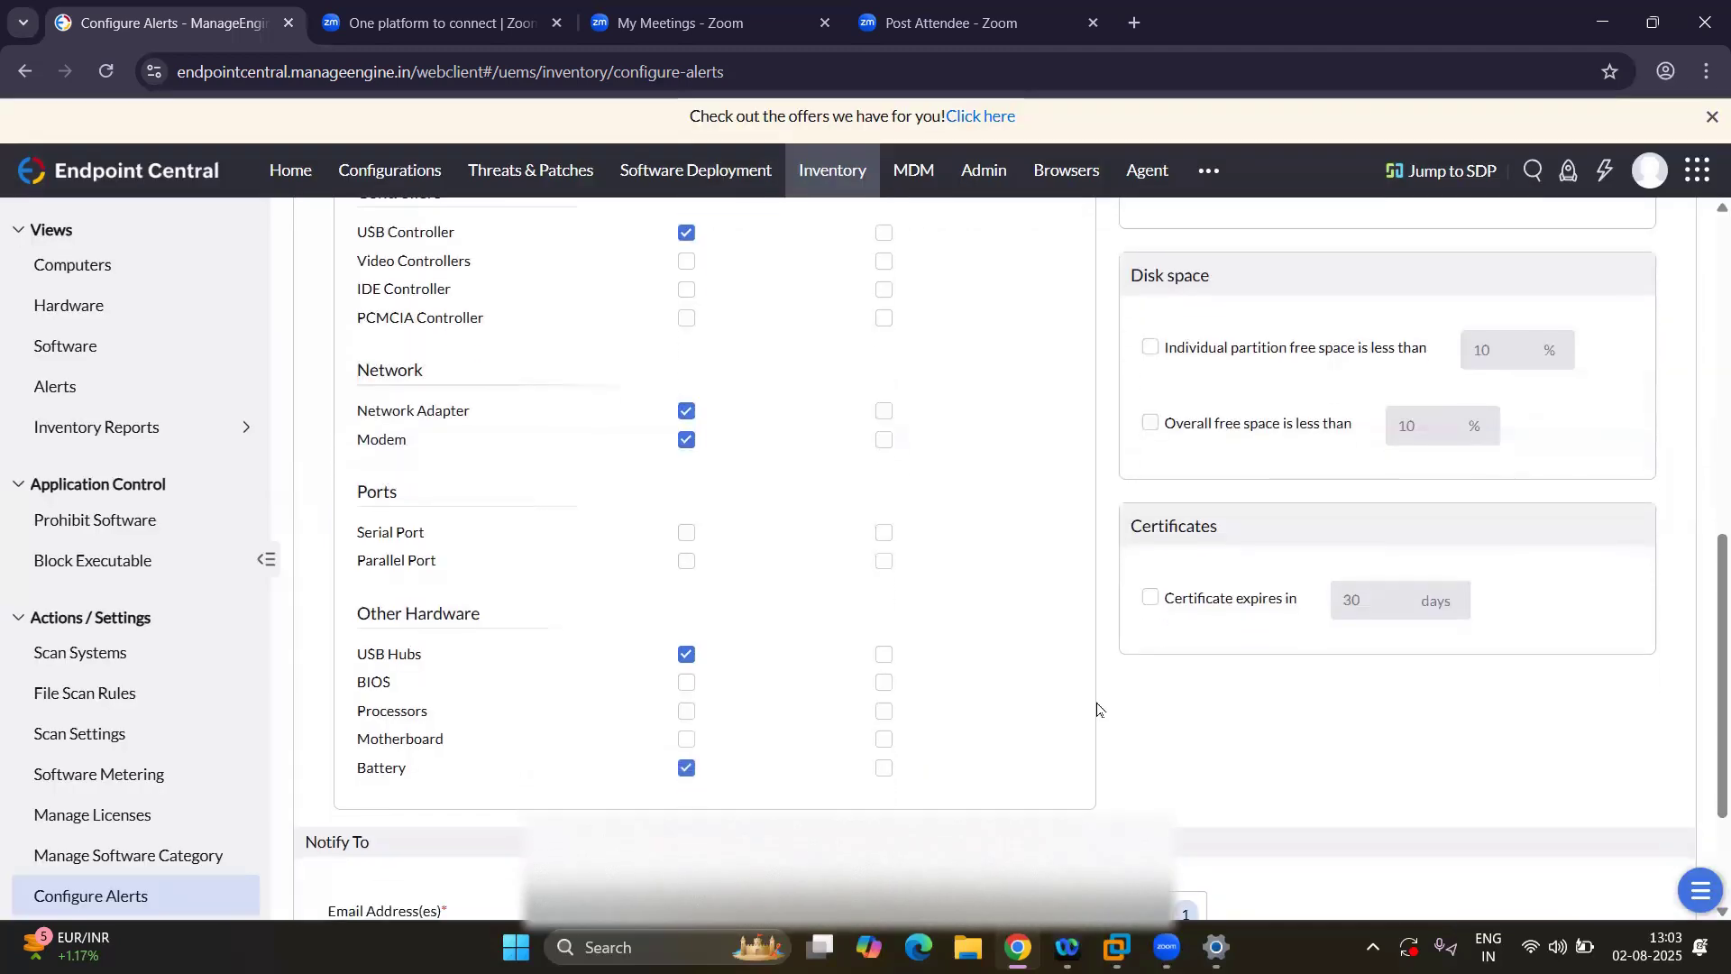
scroll(1100, 710, "down", 1)
mouse_move(1240, 600)
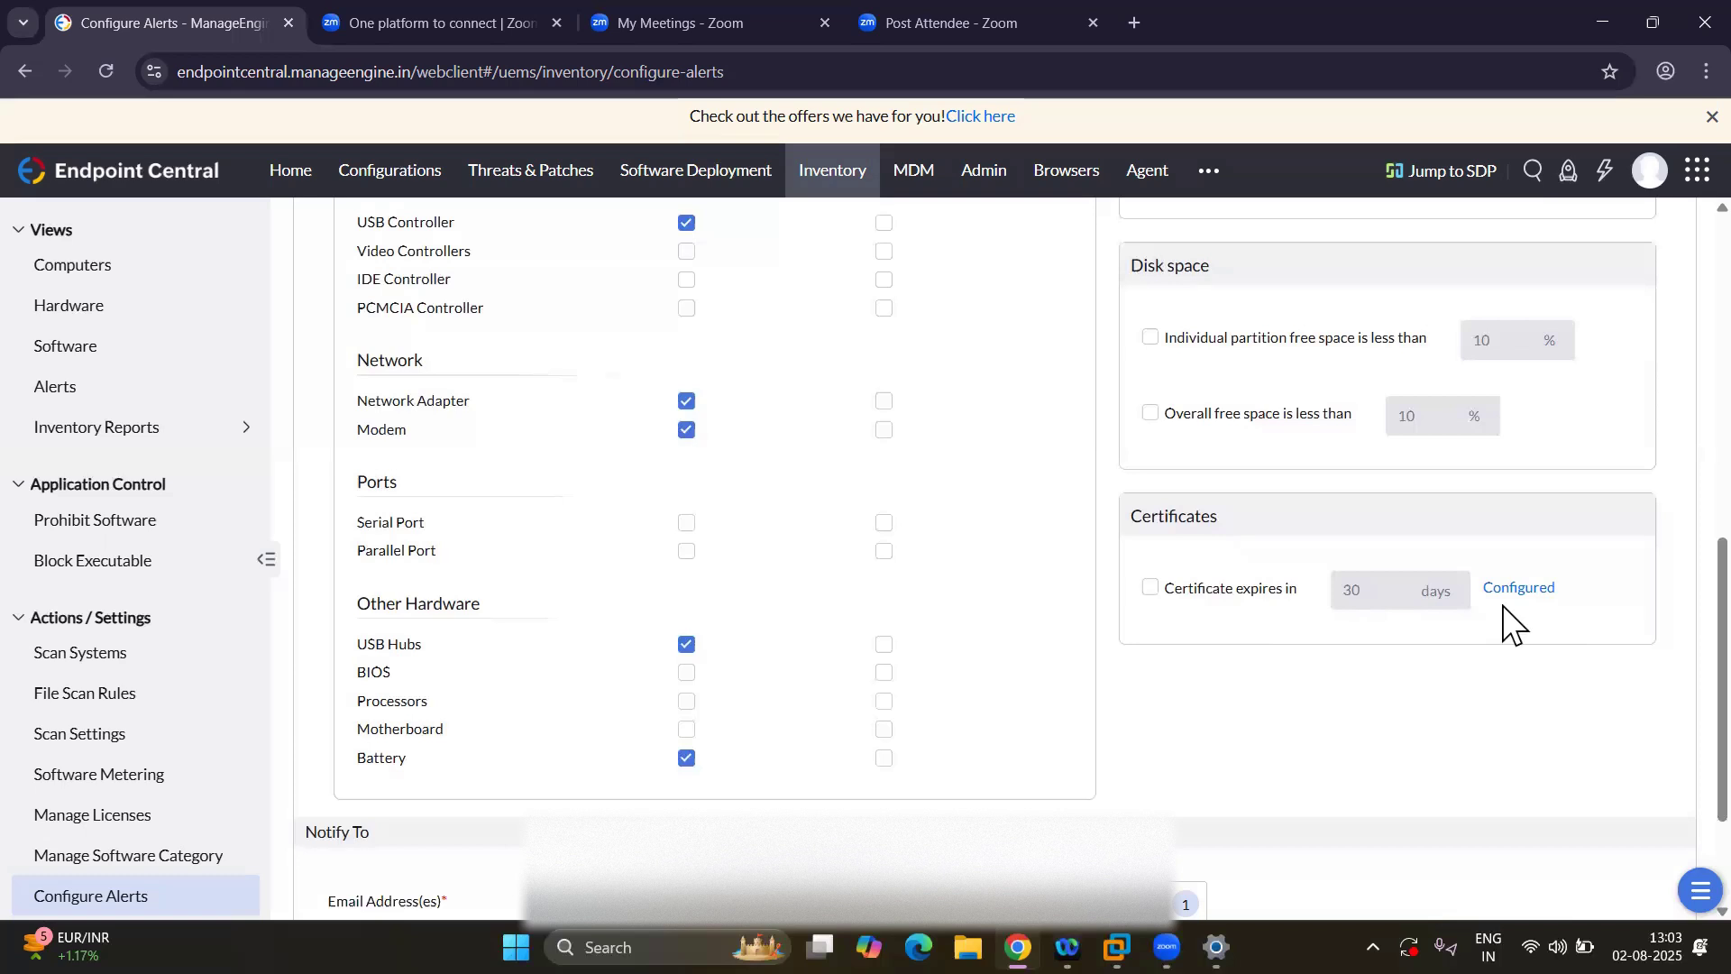
left_click(1194, 600)
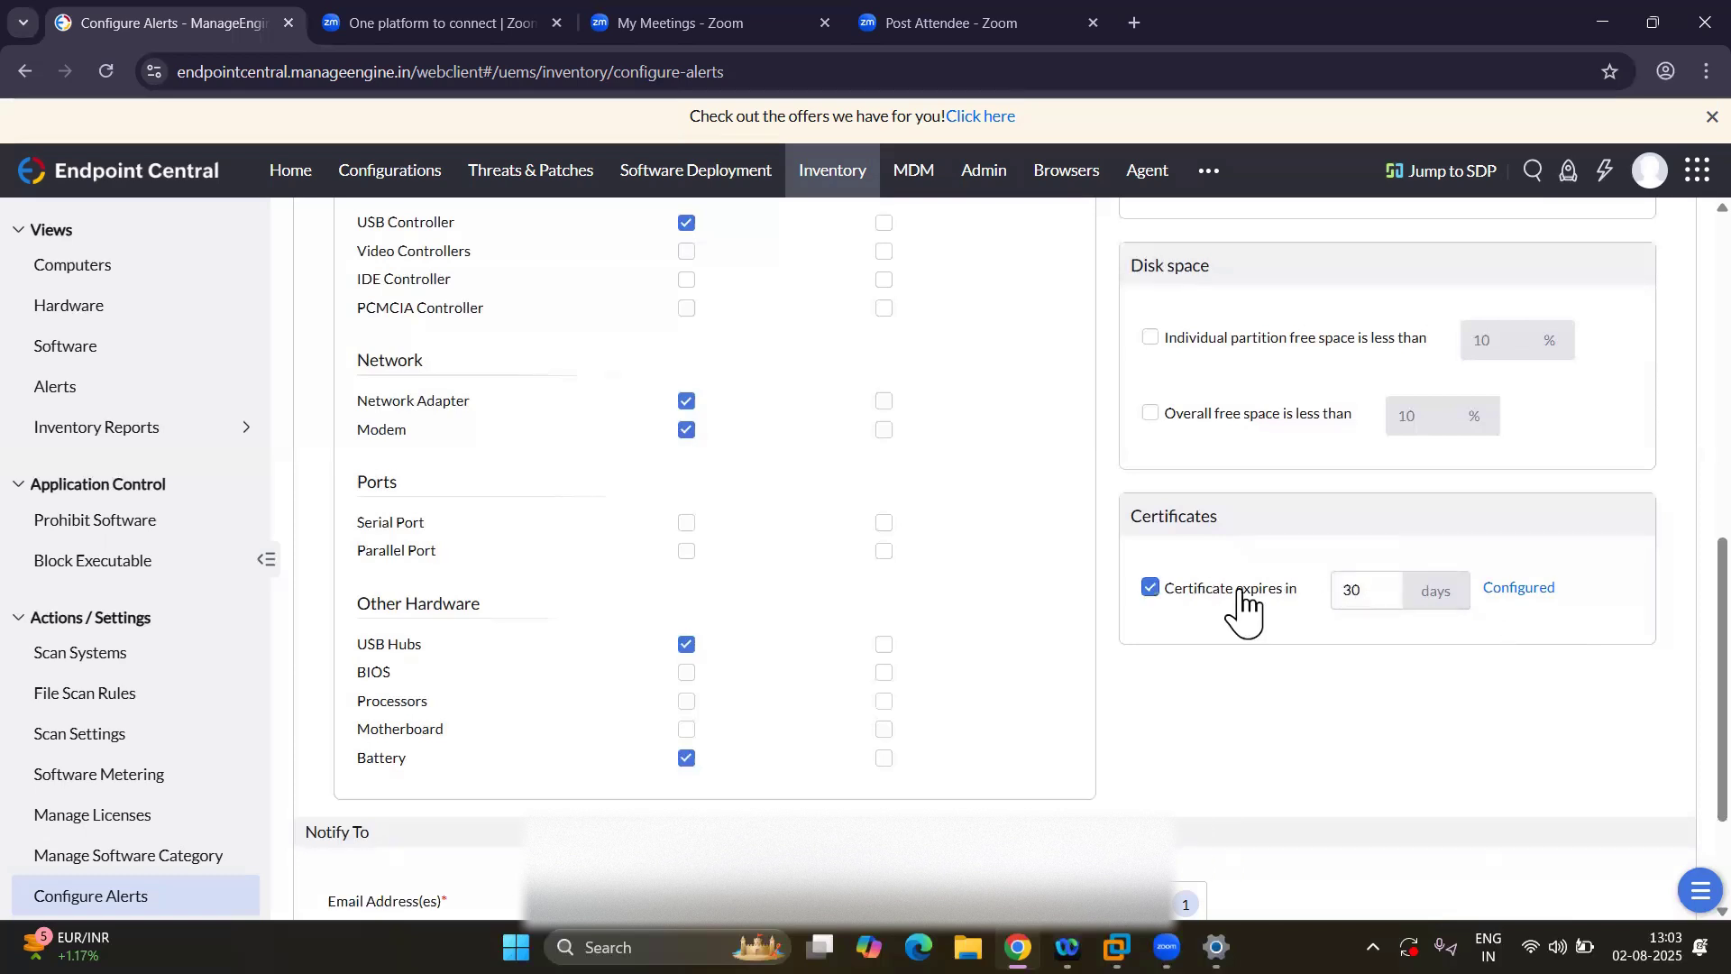
left_click(1164, 600)
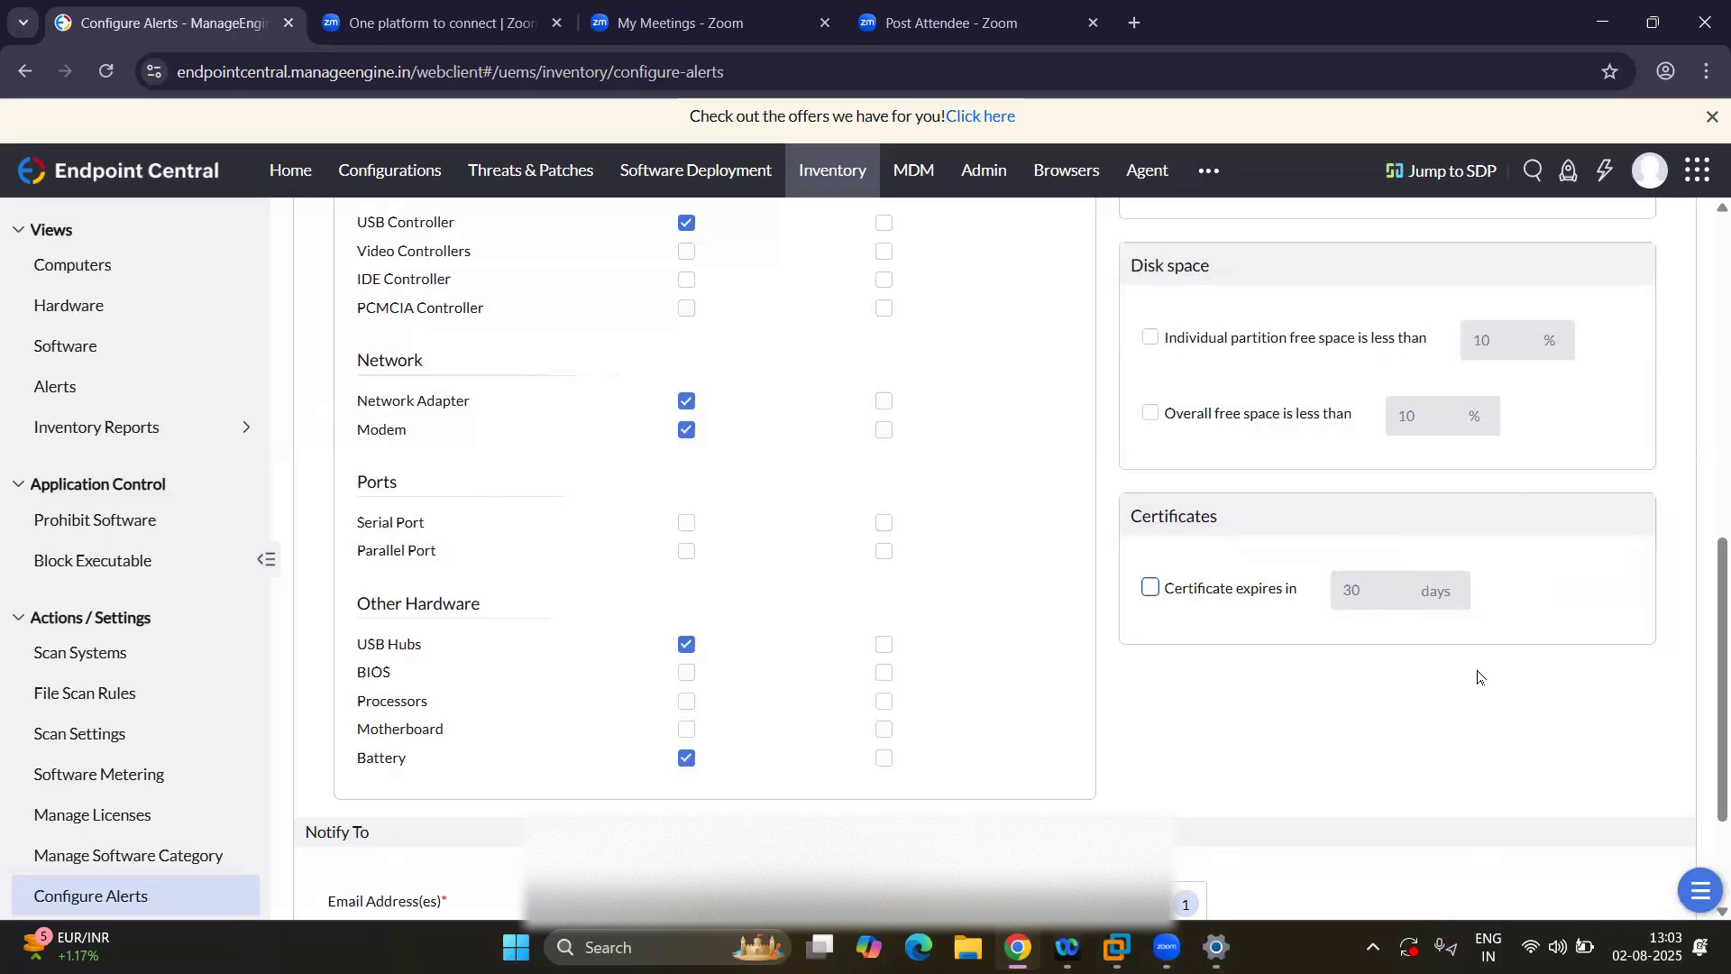
Check the email recipient configured for the inventory alerts.
mouse_move(1391, 603)
scroll(1516, 611, "up", 1)
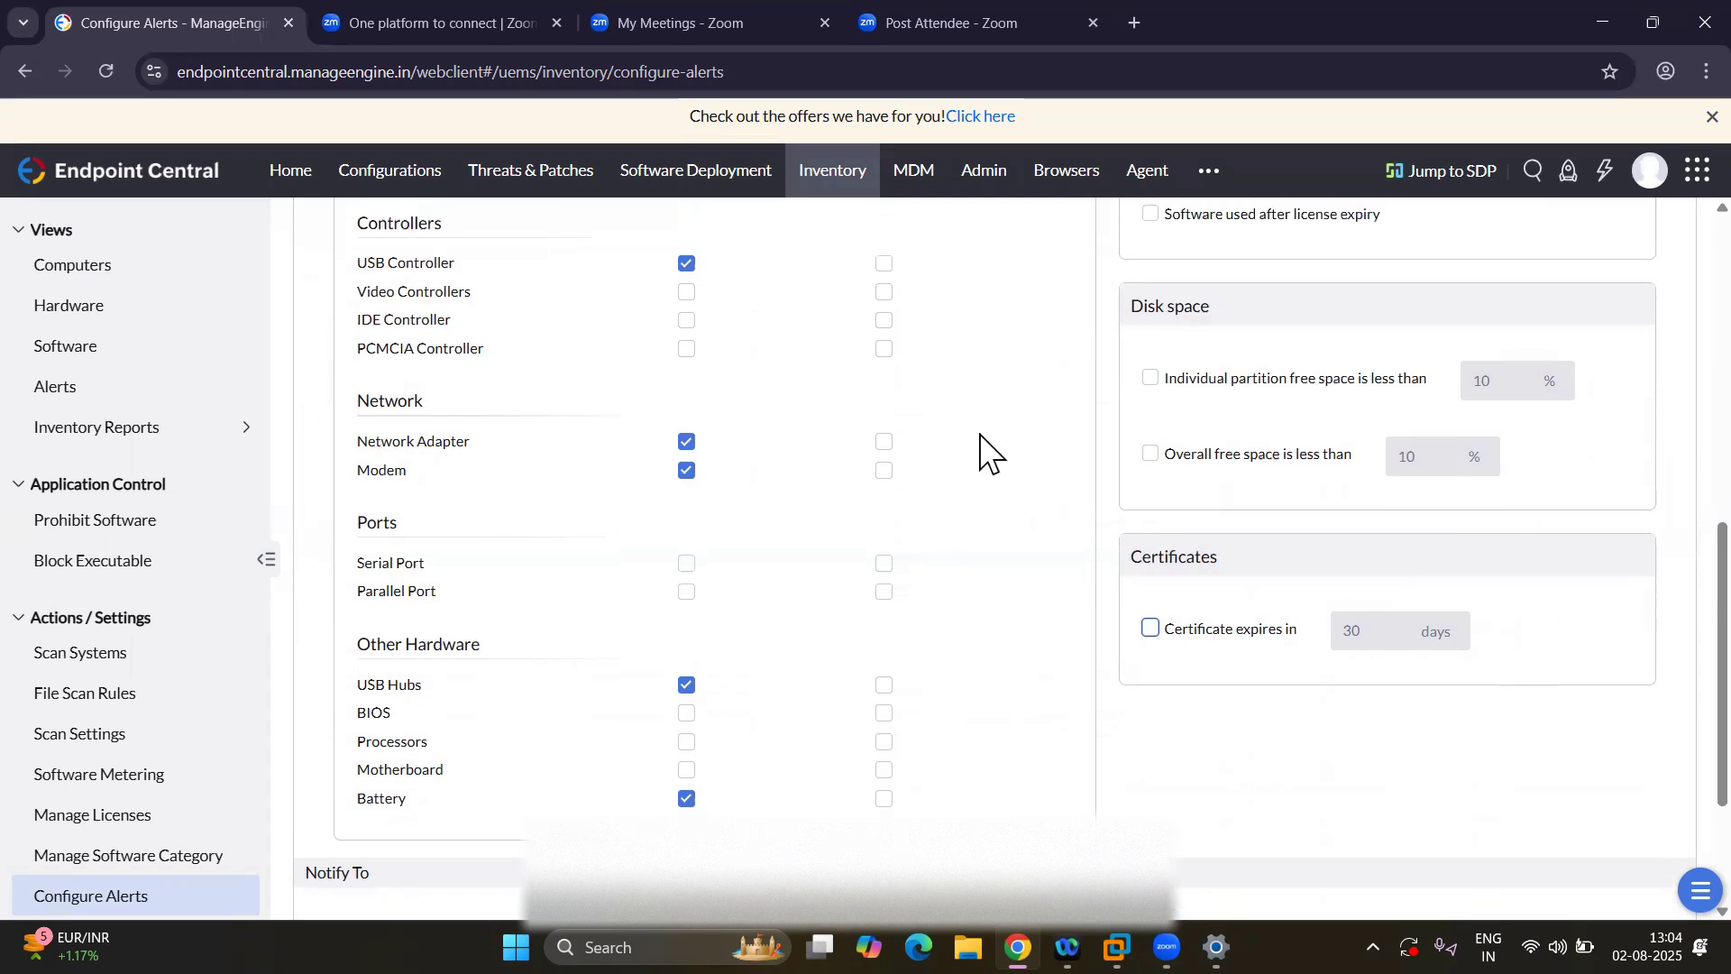
scroll(993, 642, "down", 3)
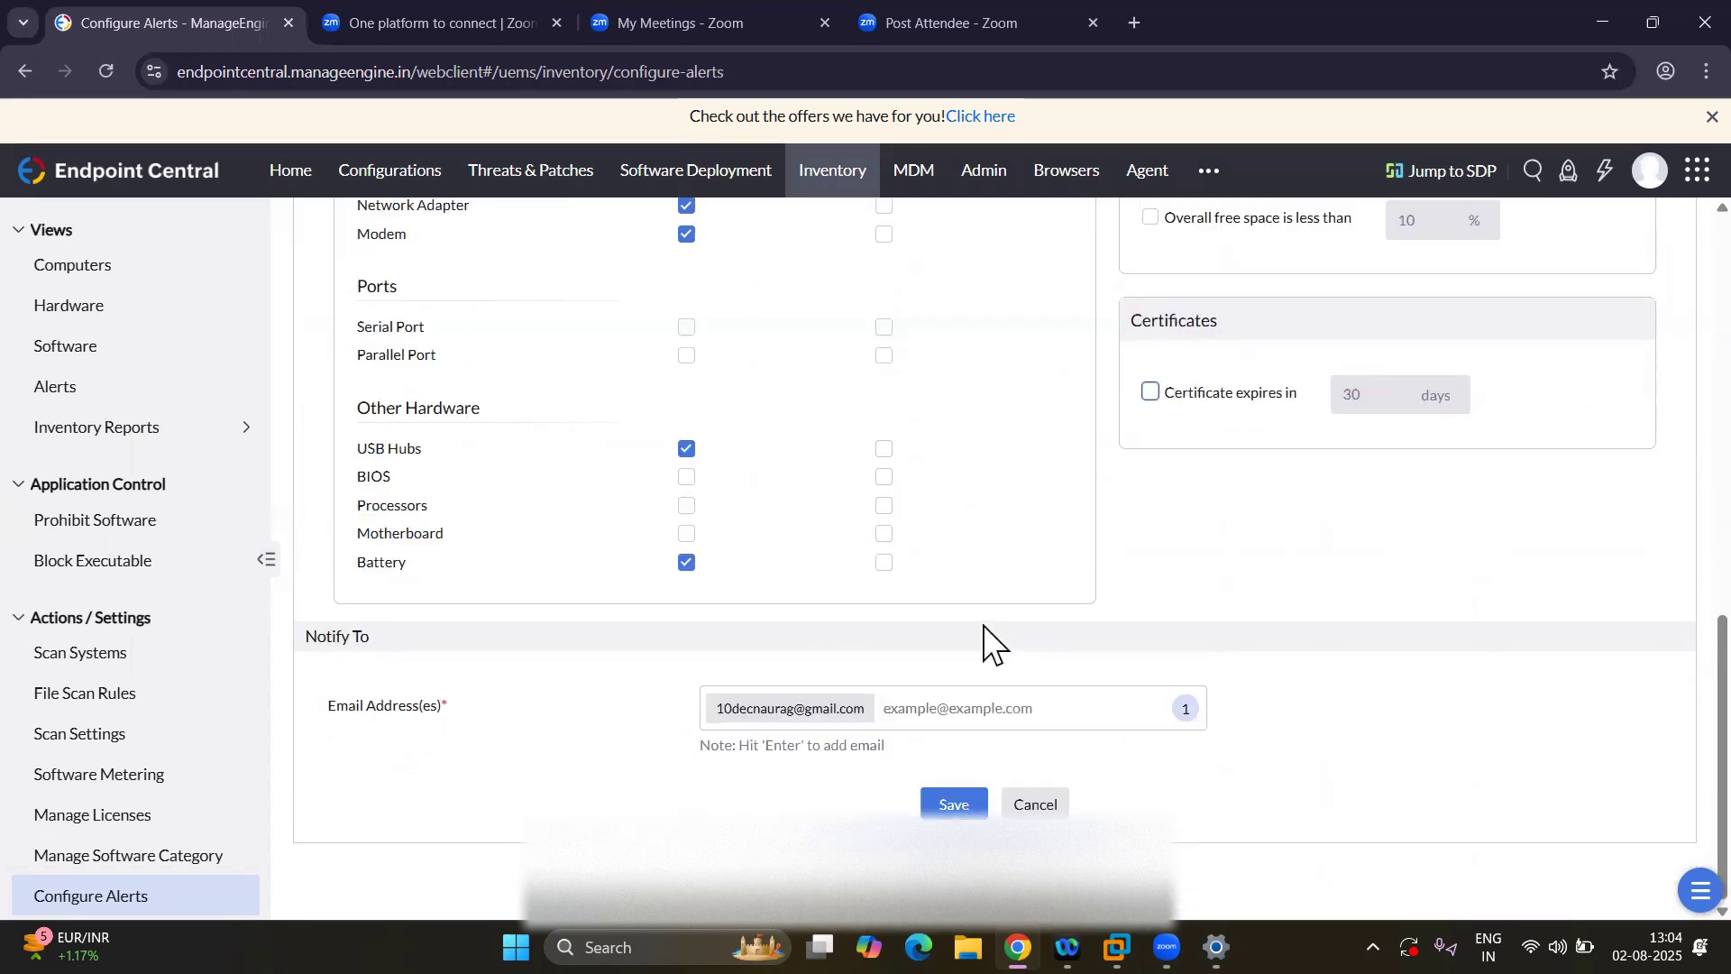
Review the hardware, software, license, disk space, certificate and notification options across the alert configuration page.
scroll(993, 643, "up", 5)
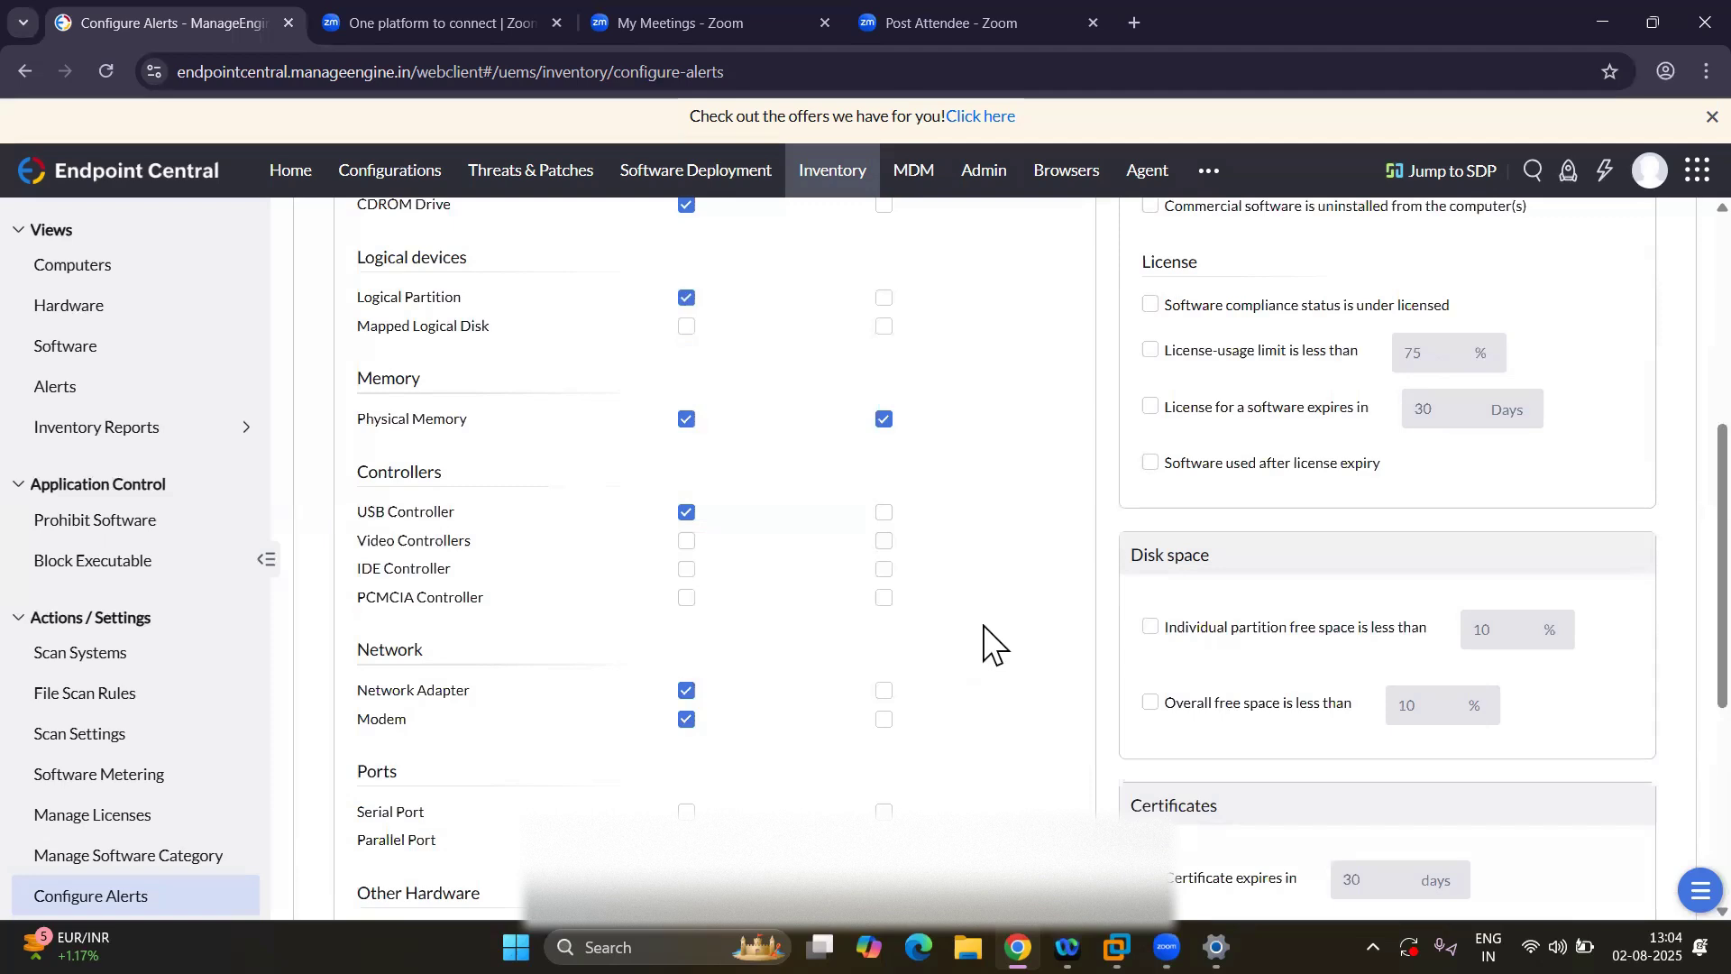
scroll(991, 644, "down", 1)
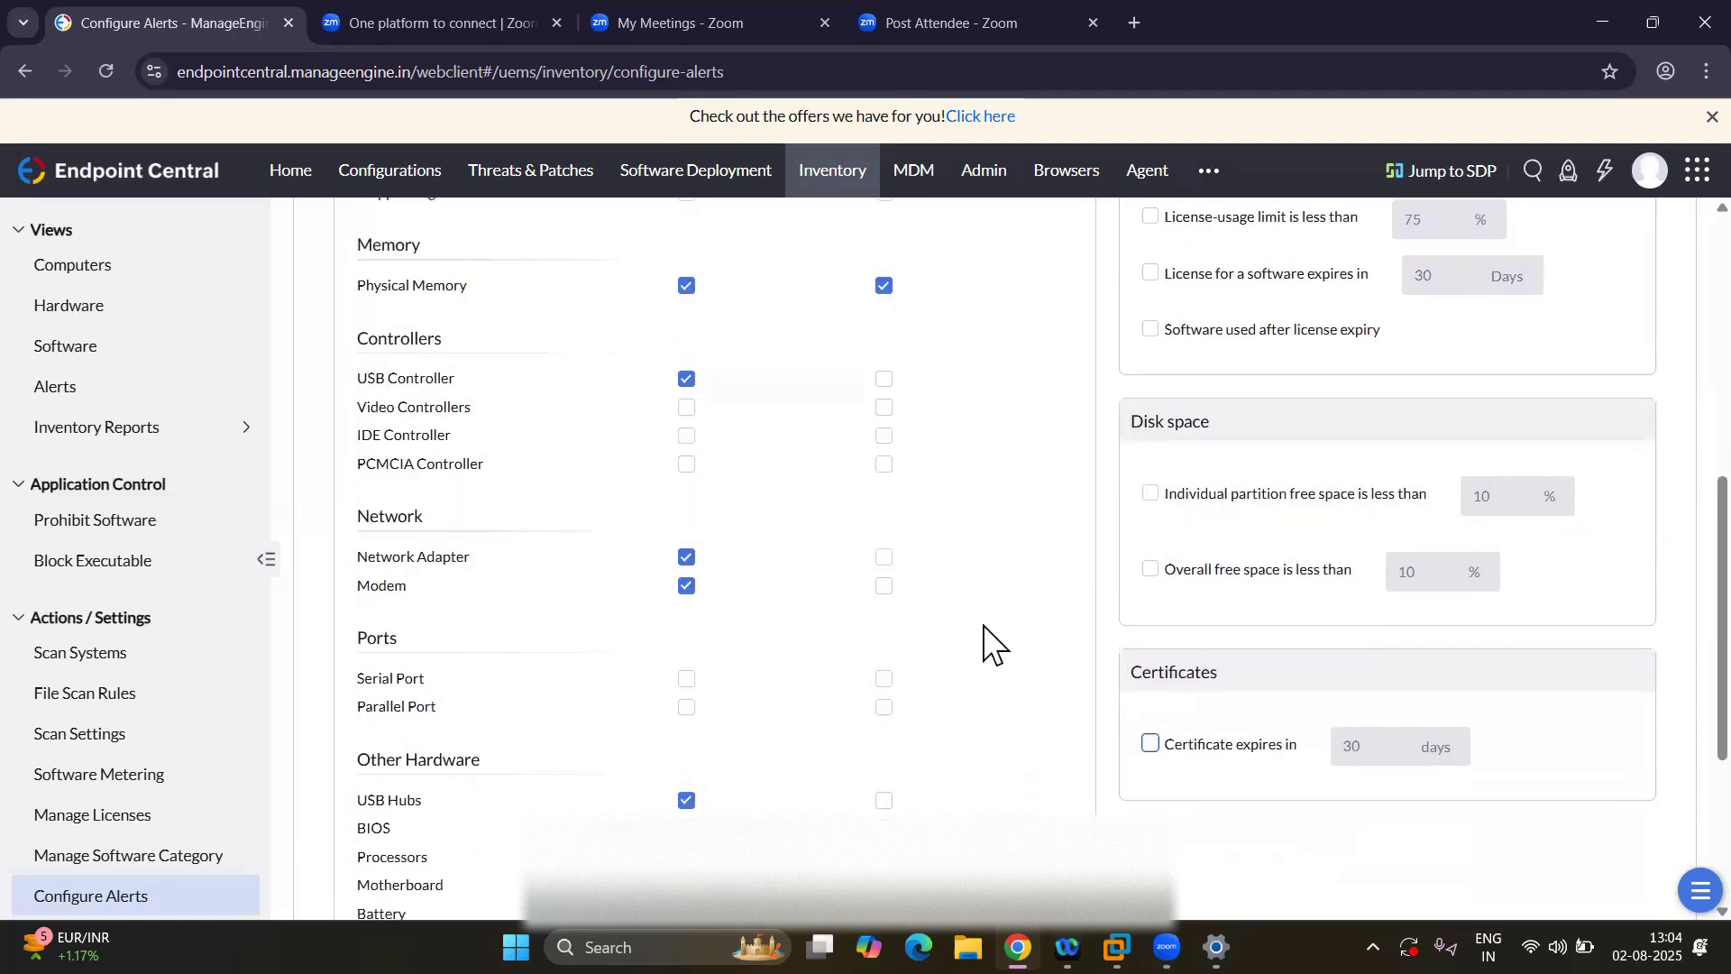
scroll(992, 645, "up", 3)
scroll(991, 644, "up", 1)
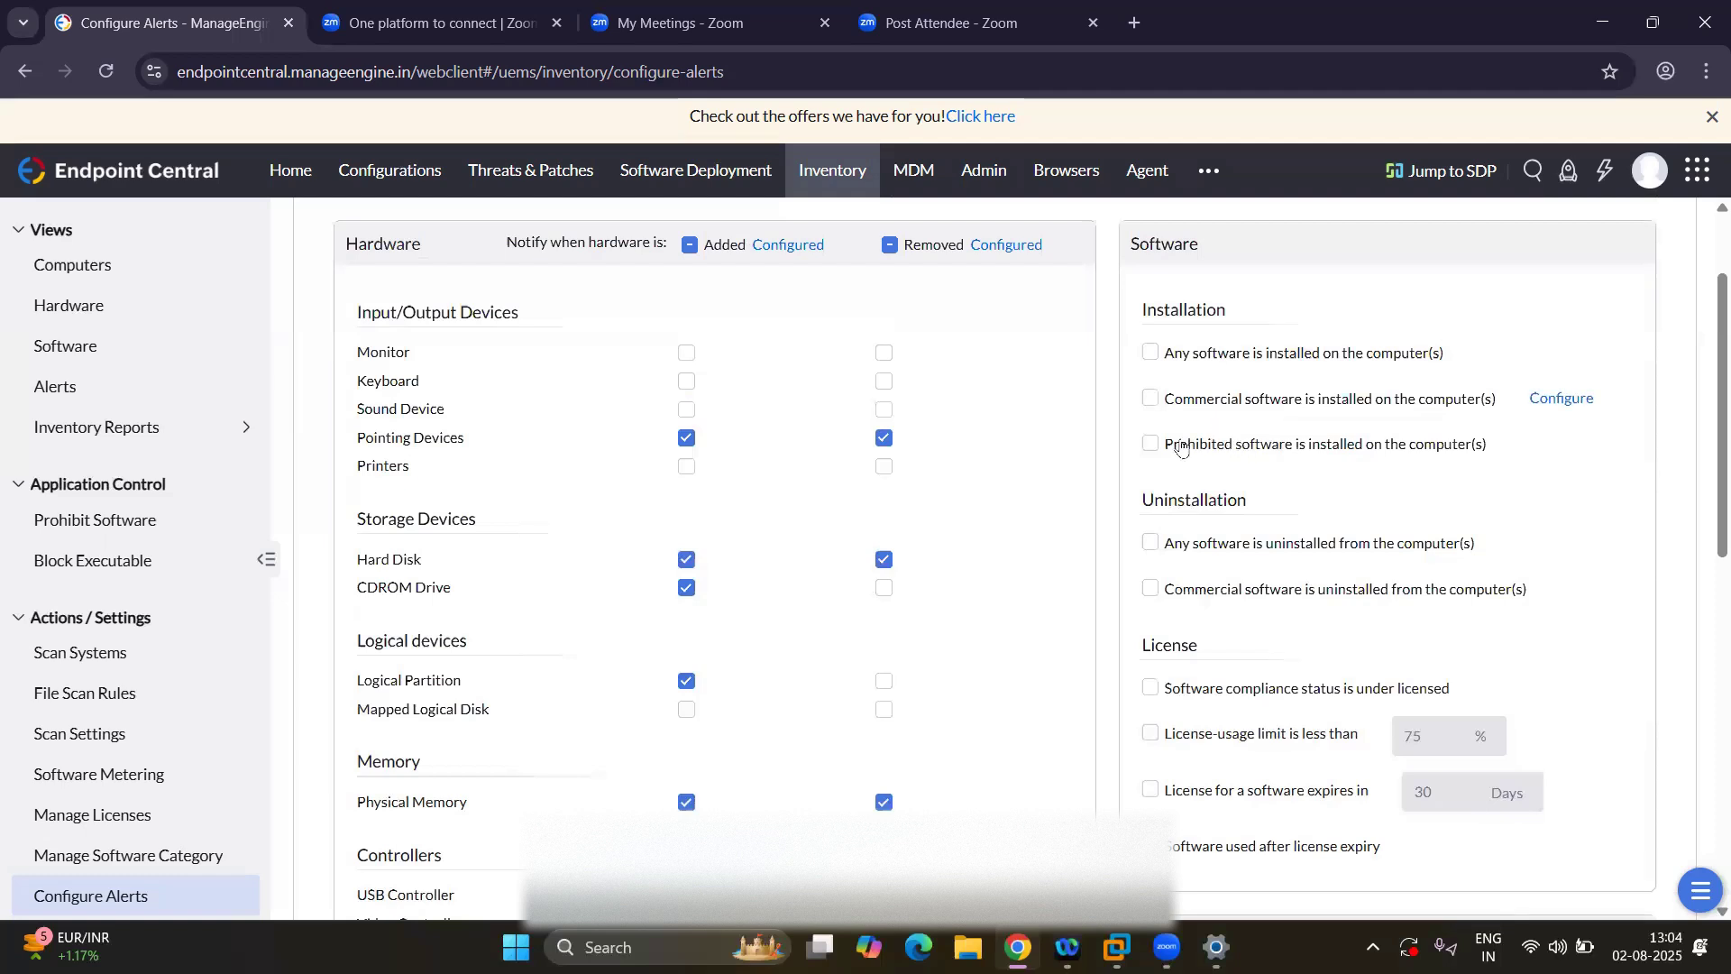
scroll(1284, 492, "down", 3)
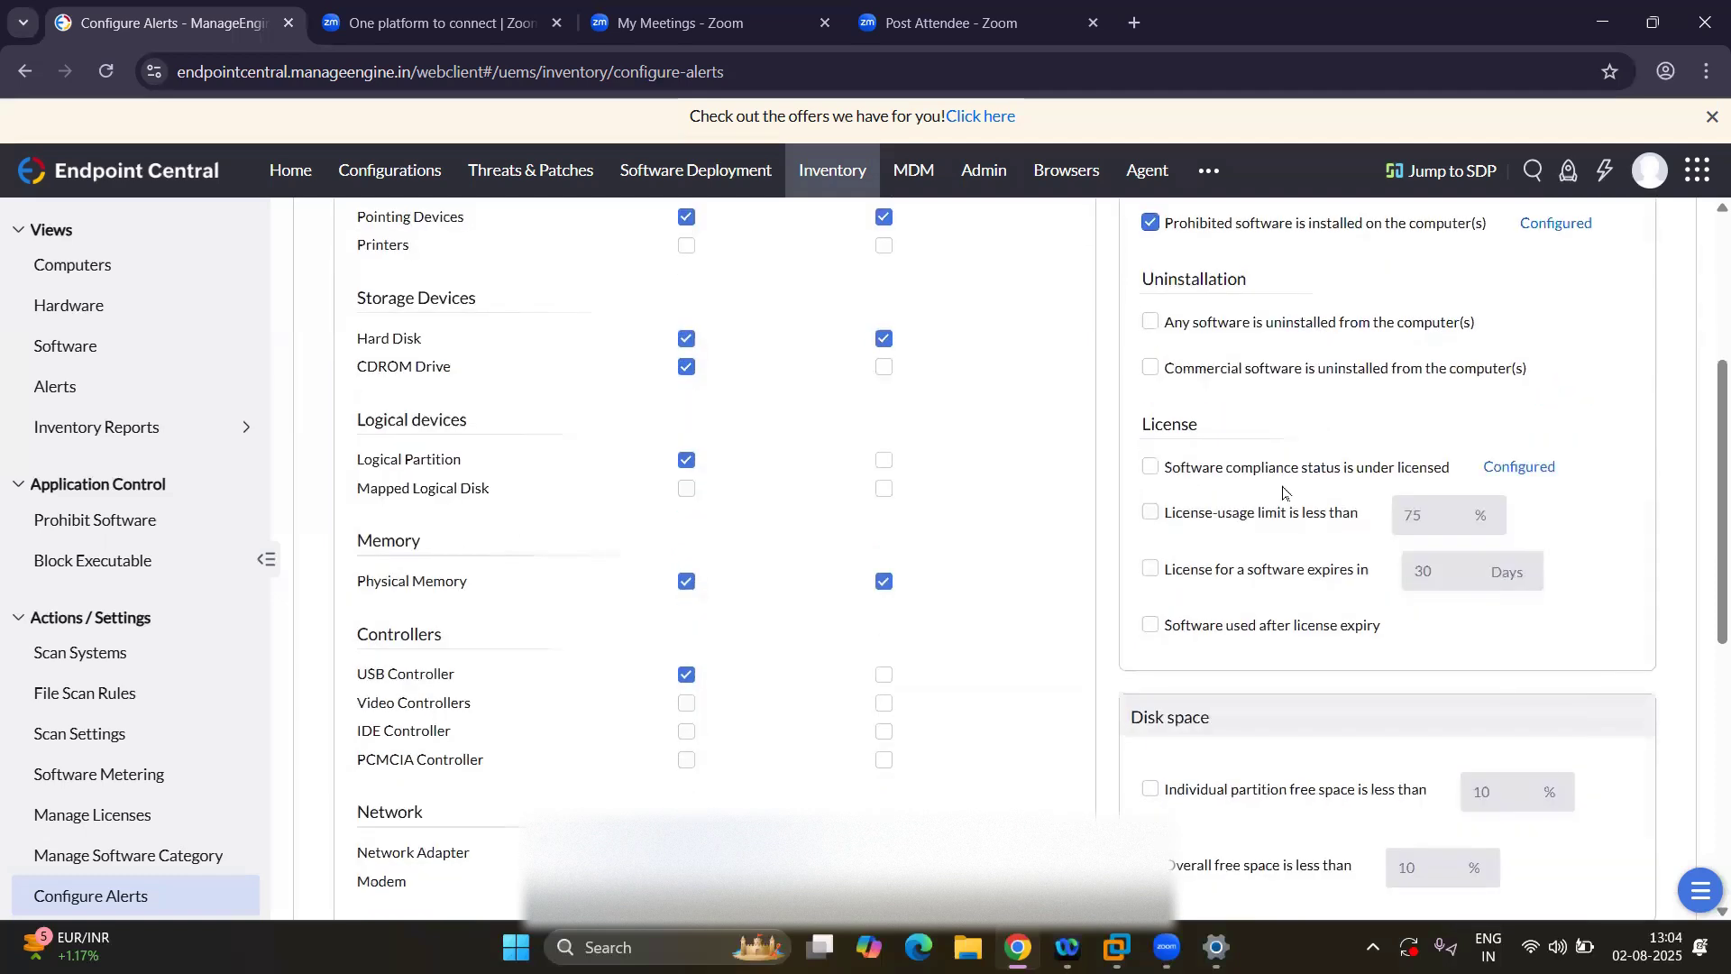
scroll(1283, 492, "up", 1)
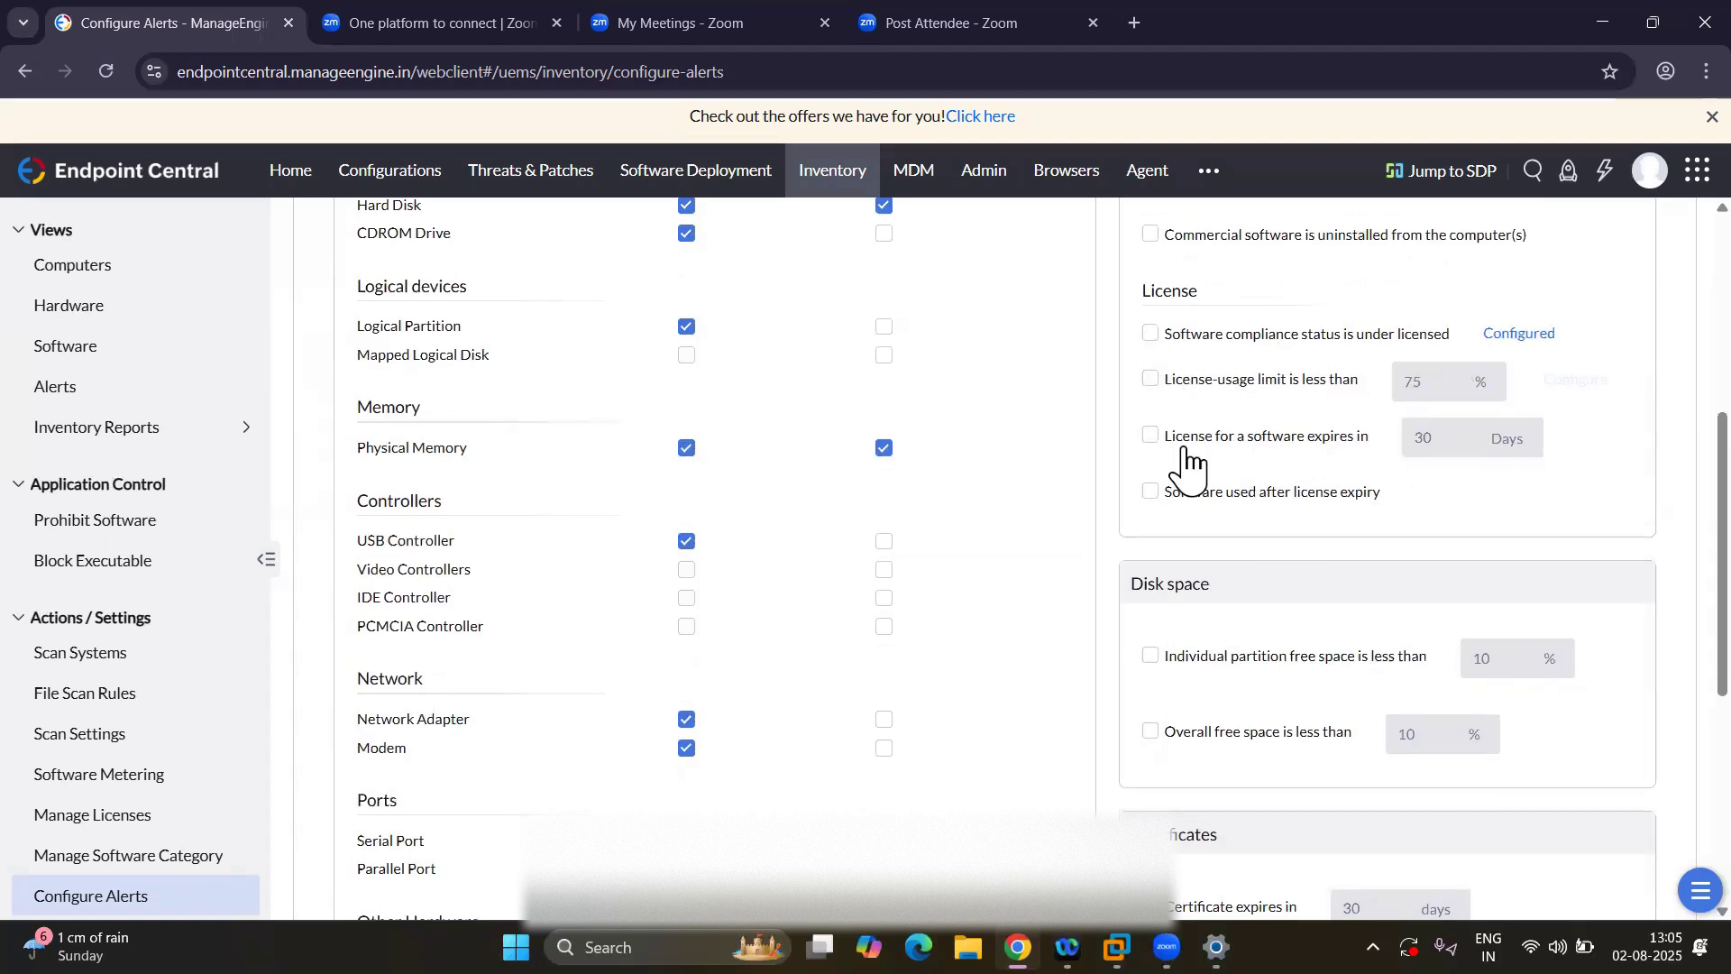
scroll(1246, 532, "down", 1)
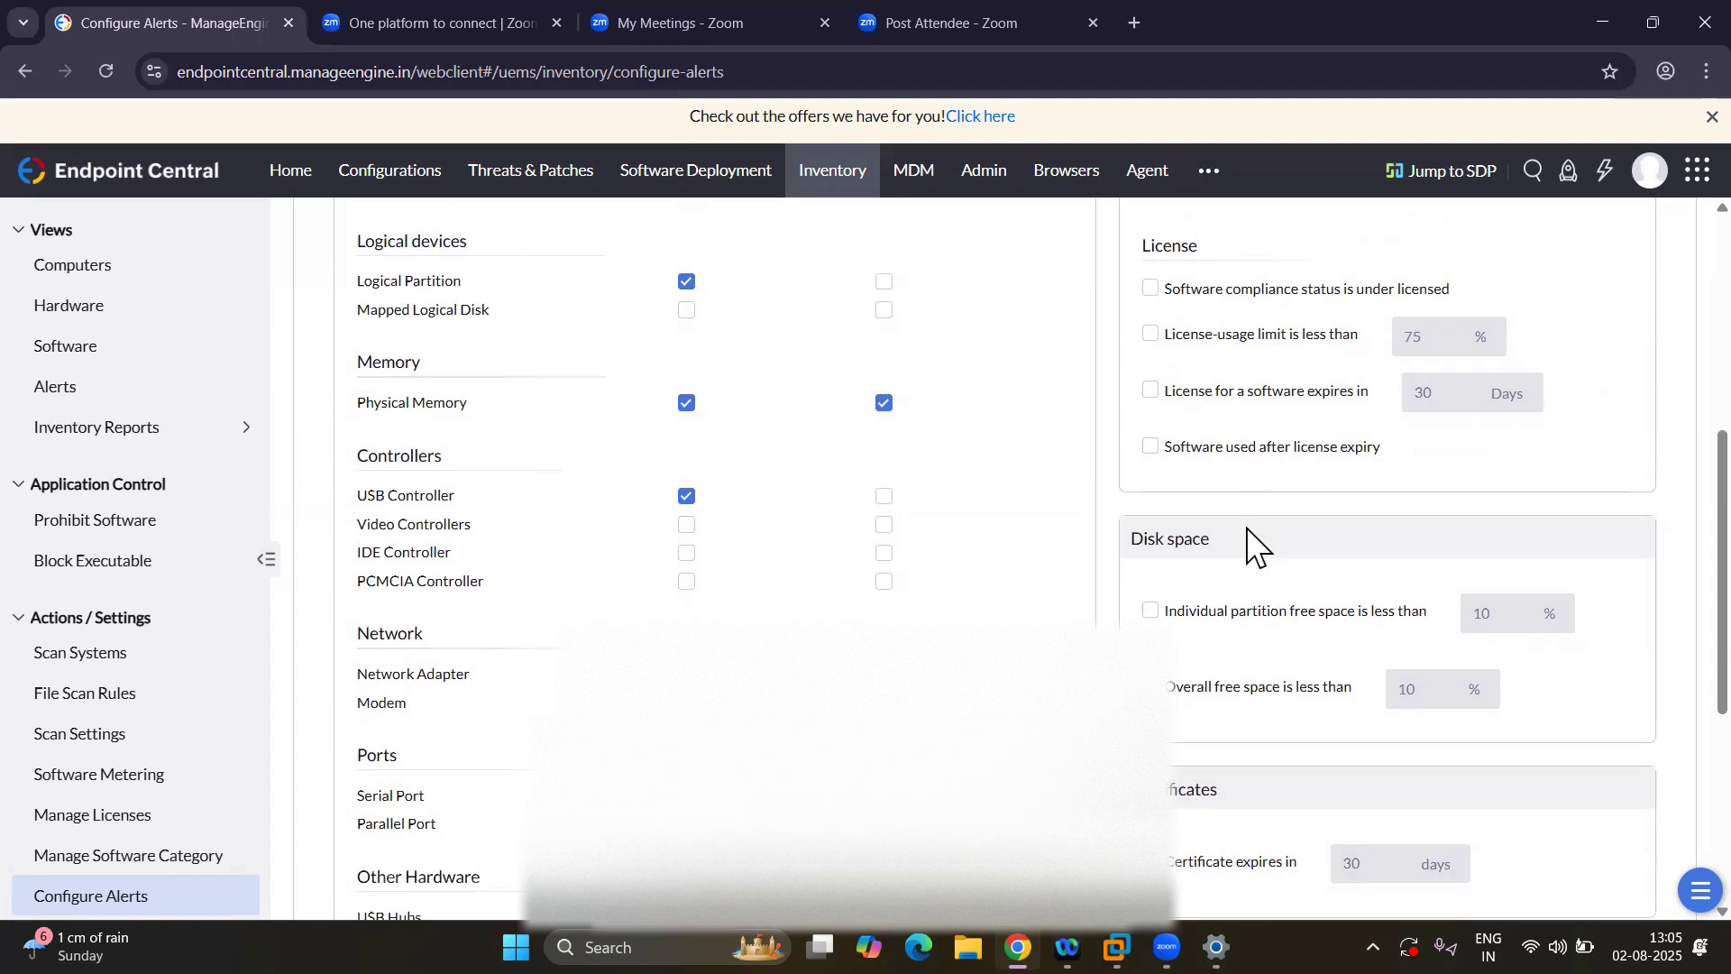
scroll(1249, 541, "down", 3)
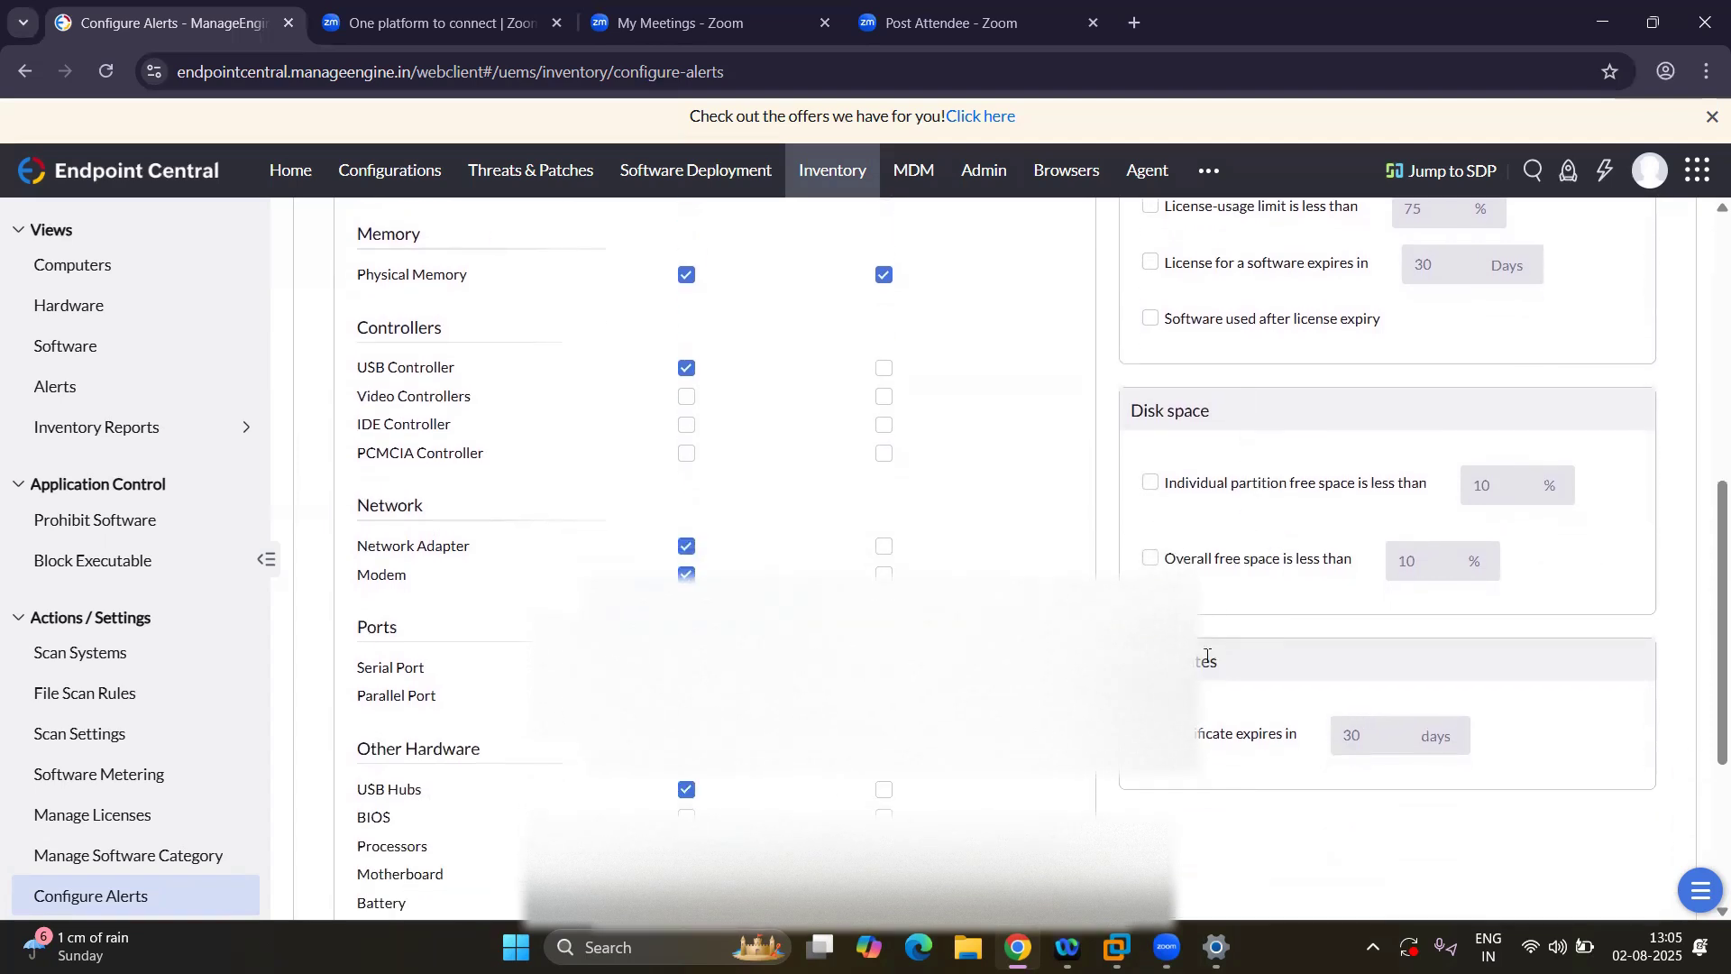
scroll(1207, 655, "down", 3)
scroll(1252, 414, "up", 4)
scroll(1253, 413, "down", 2)
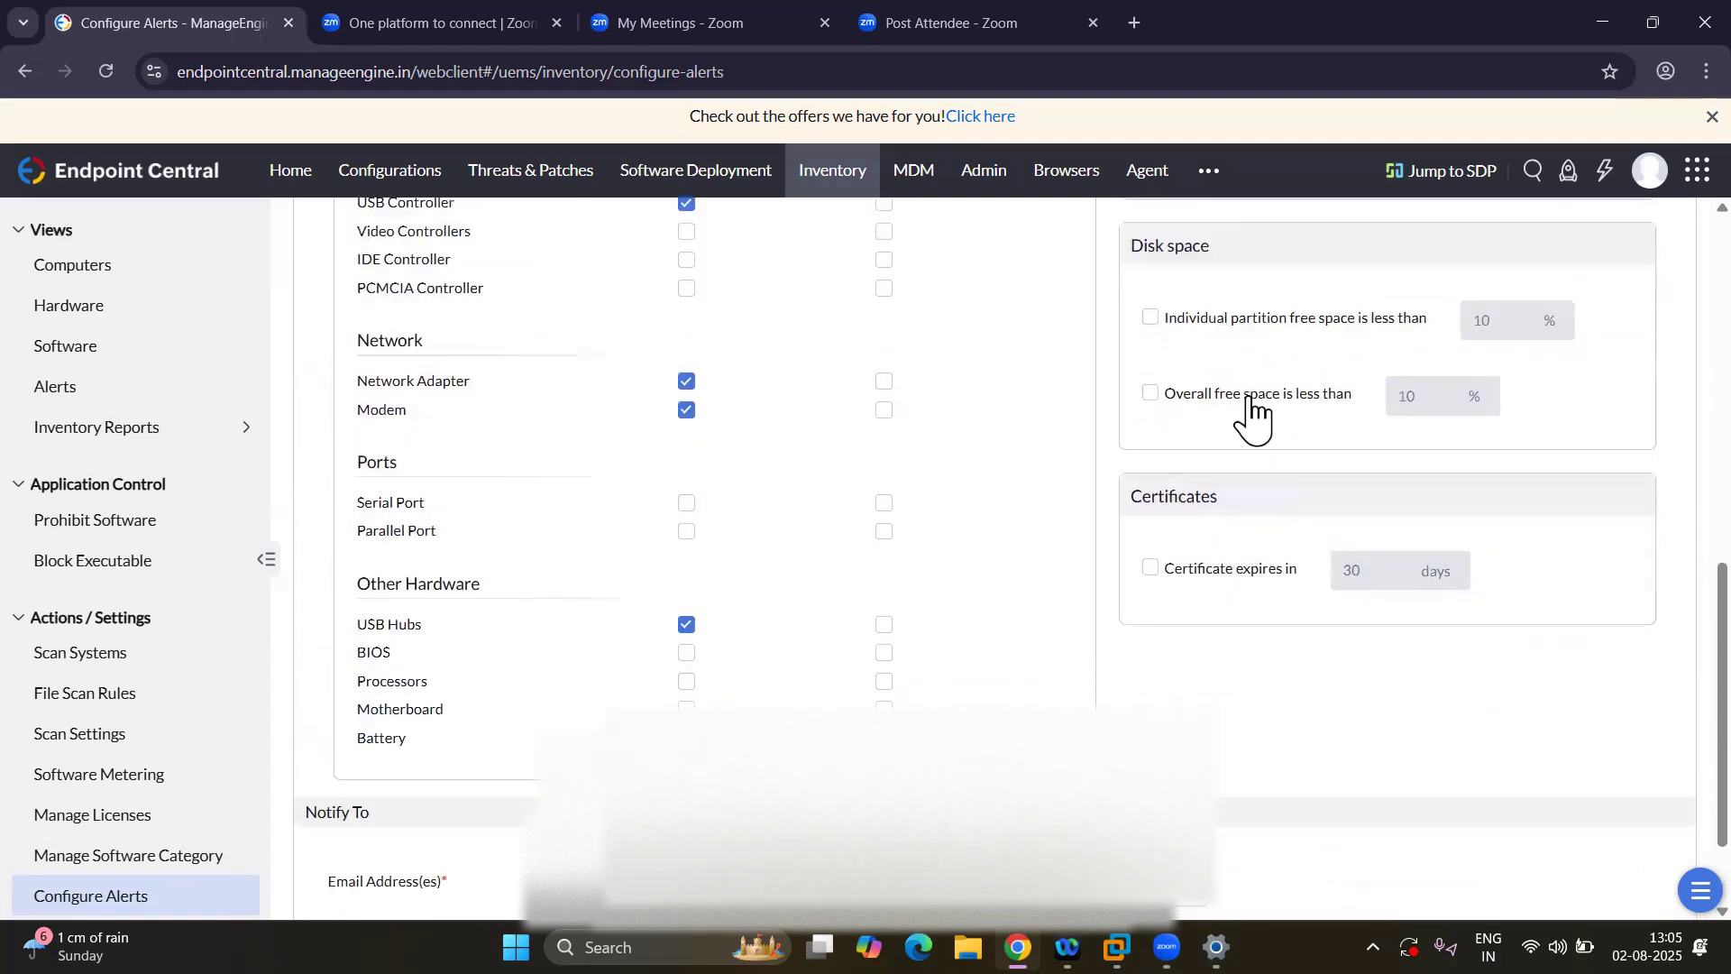
scroll(1253, 413, "down", 2)
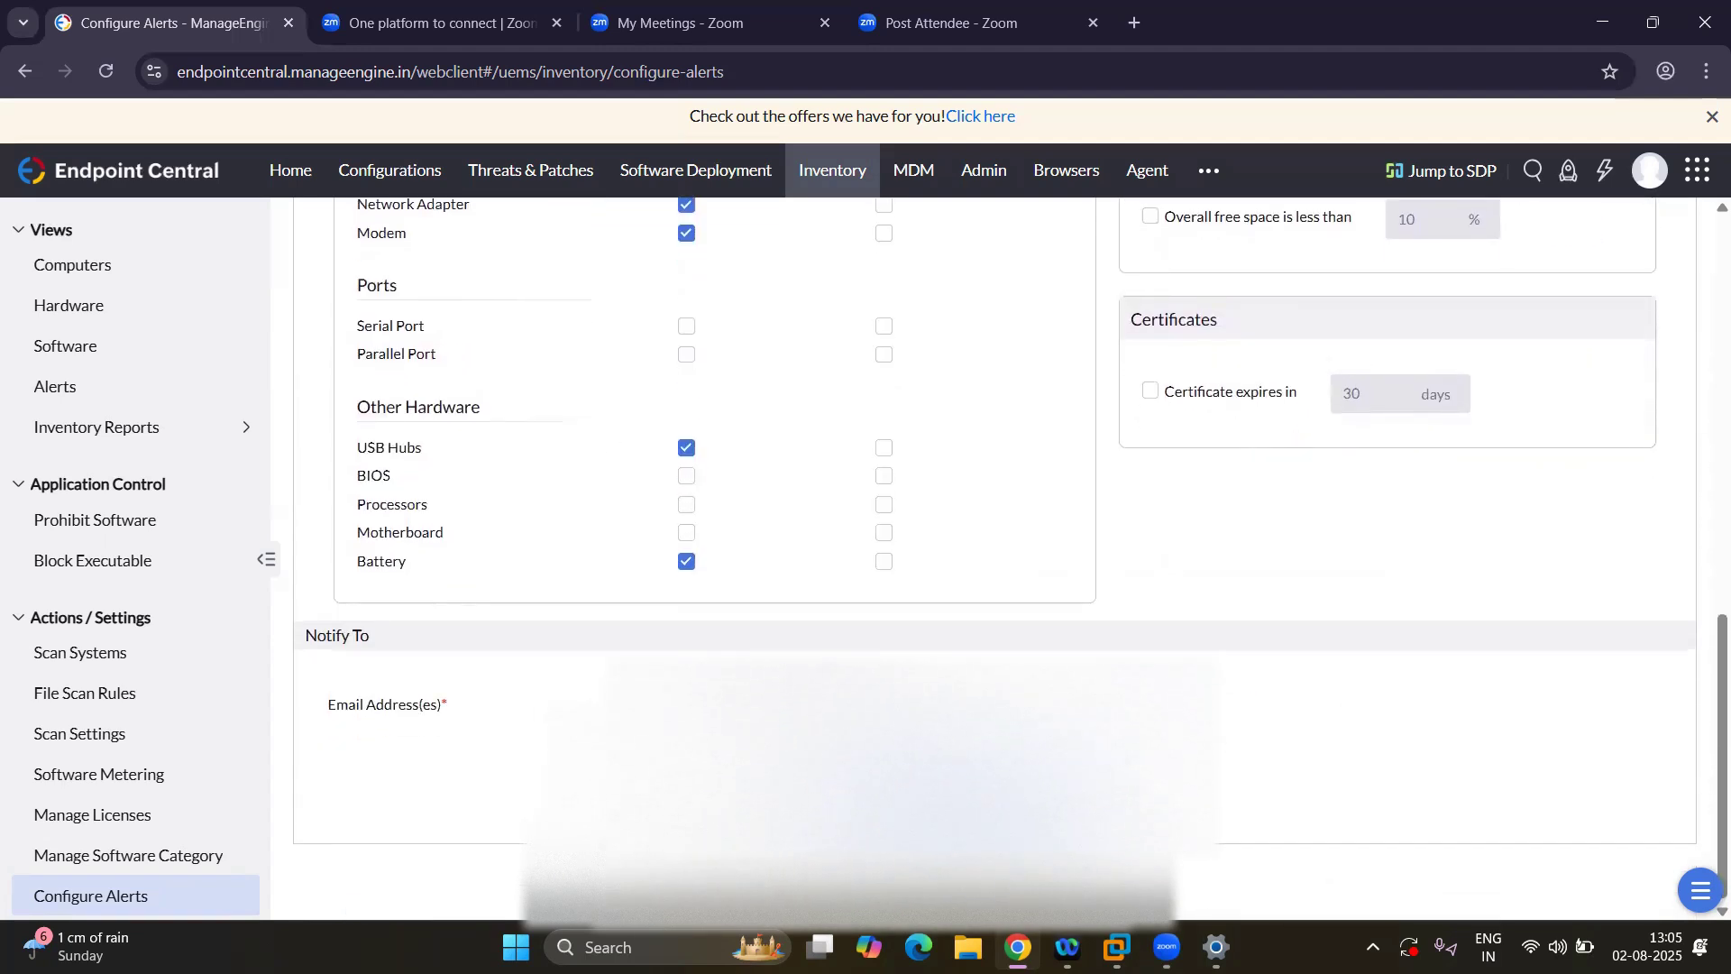
scroll(1055, 541, "up", 2)
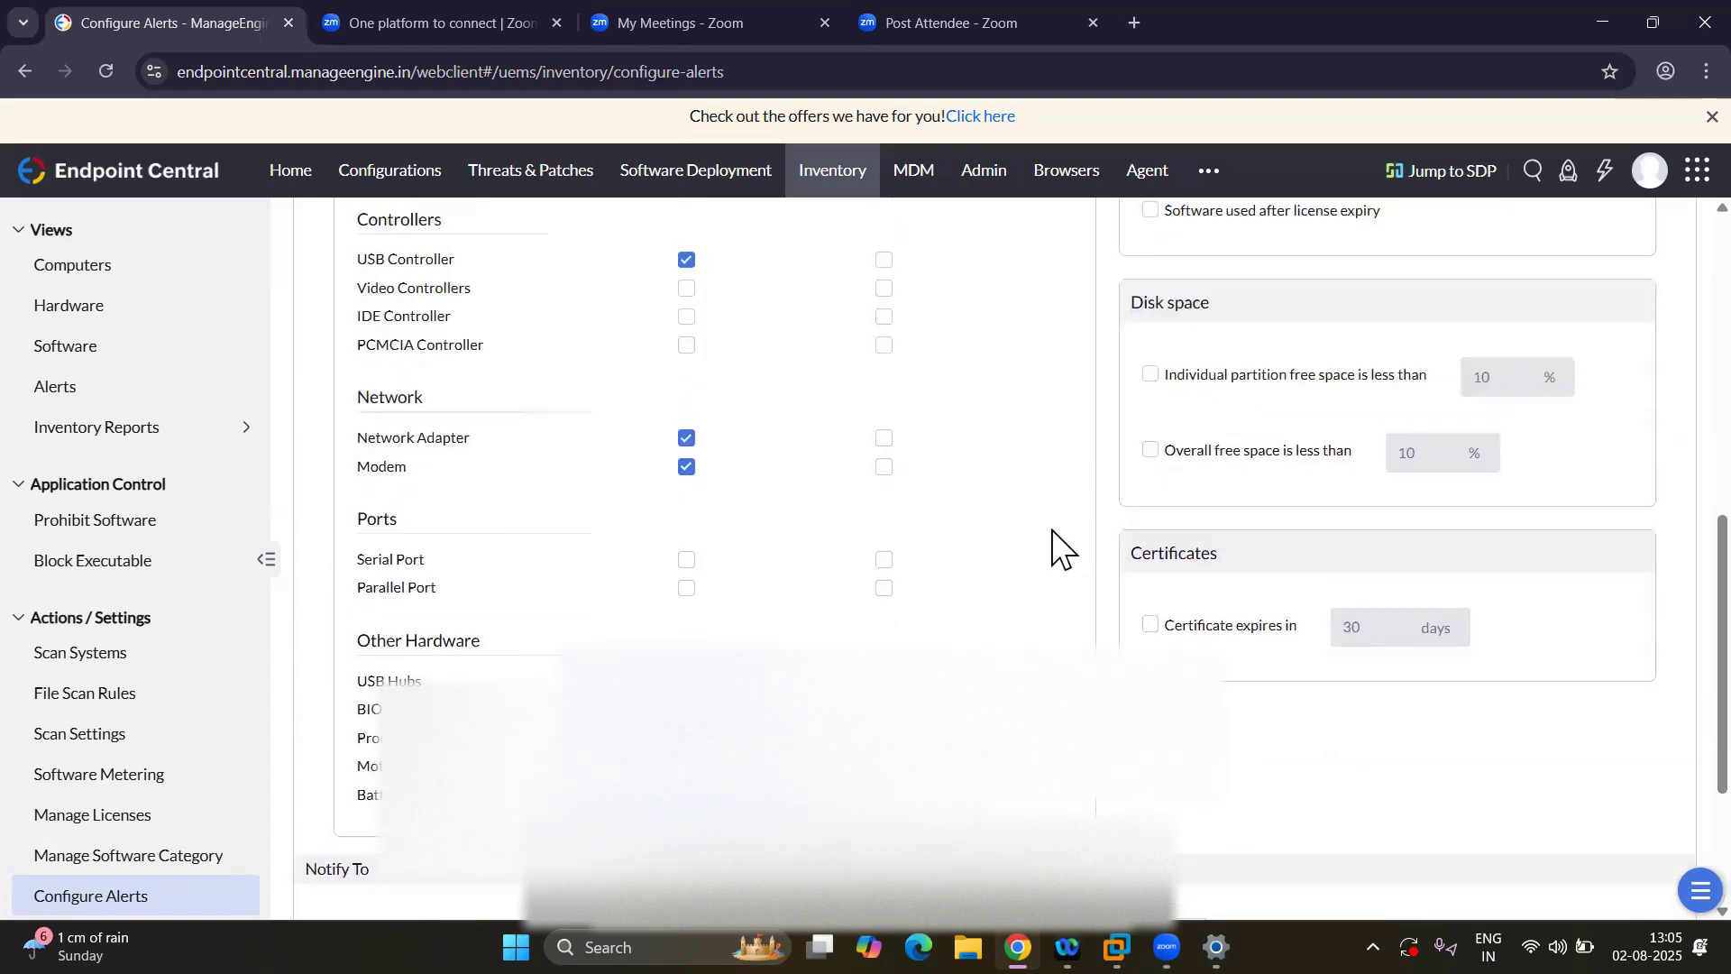
scroll(1062, 545, "up", 8)
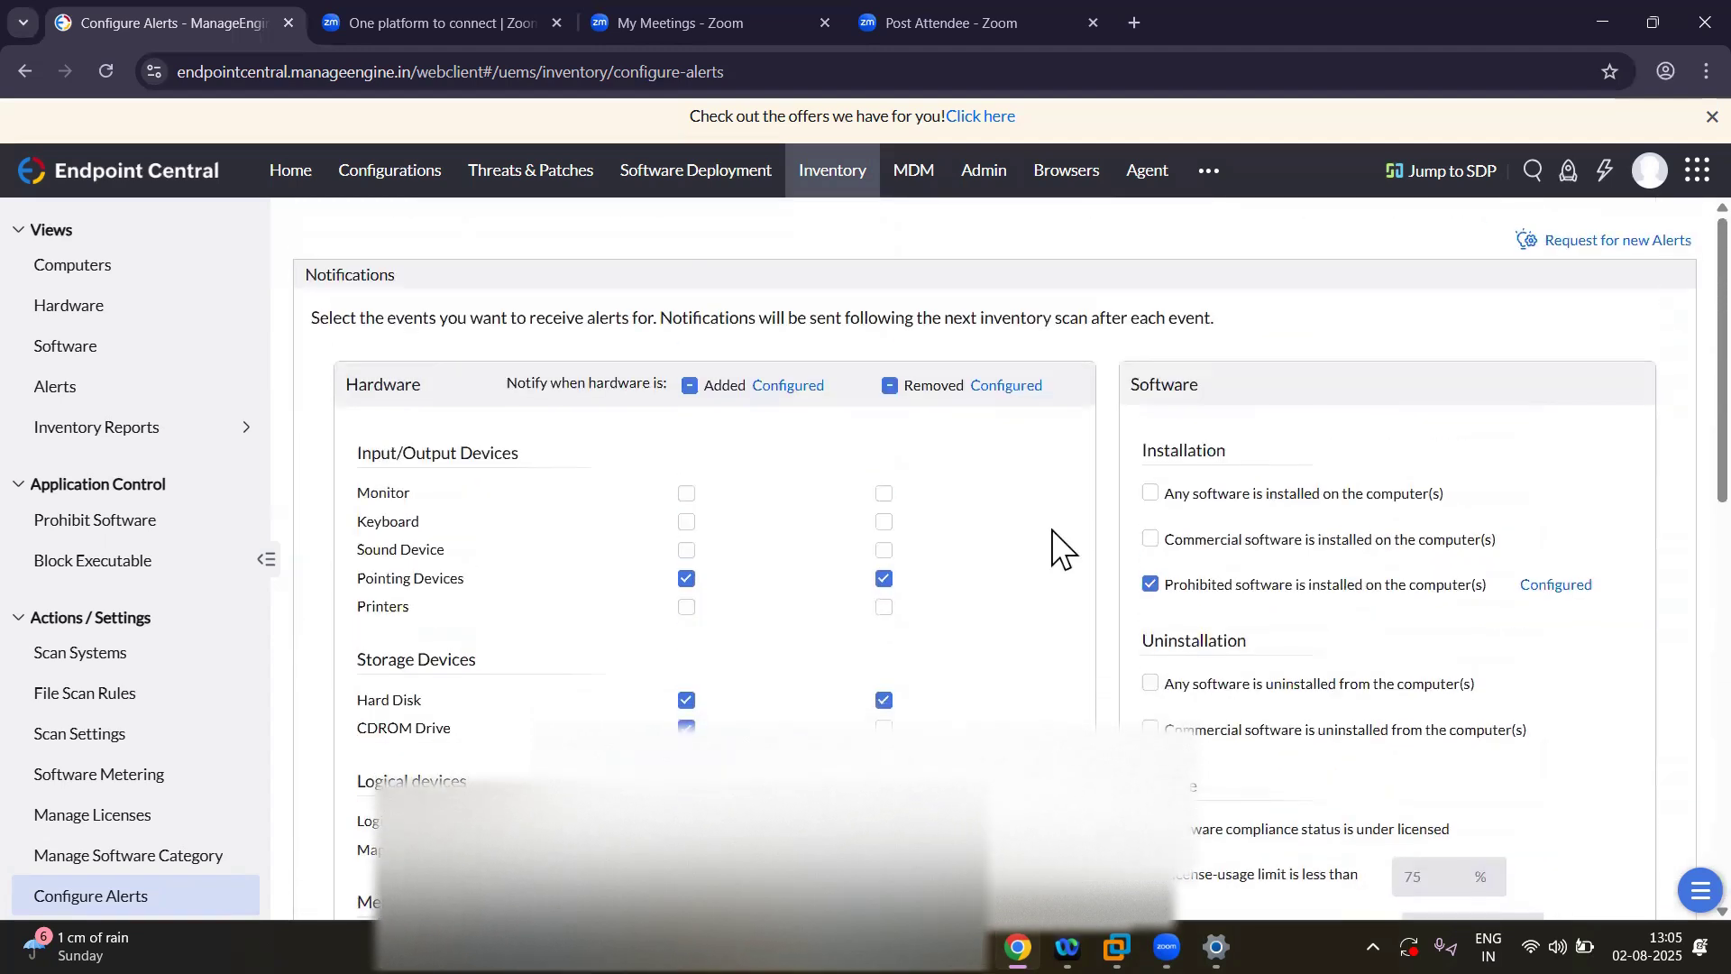
scroll(1062, 548, "down", 4)
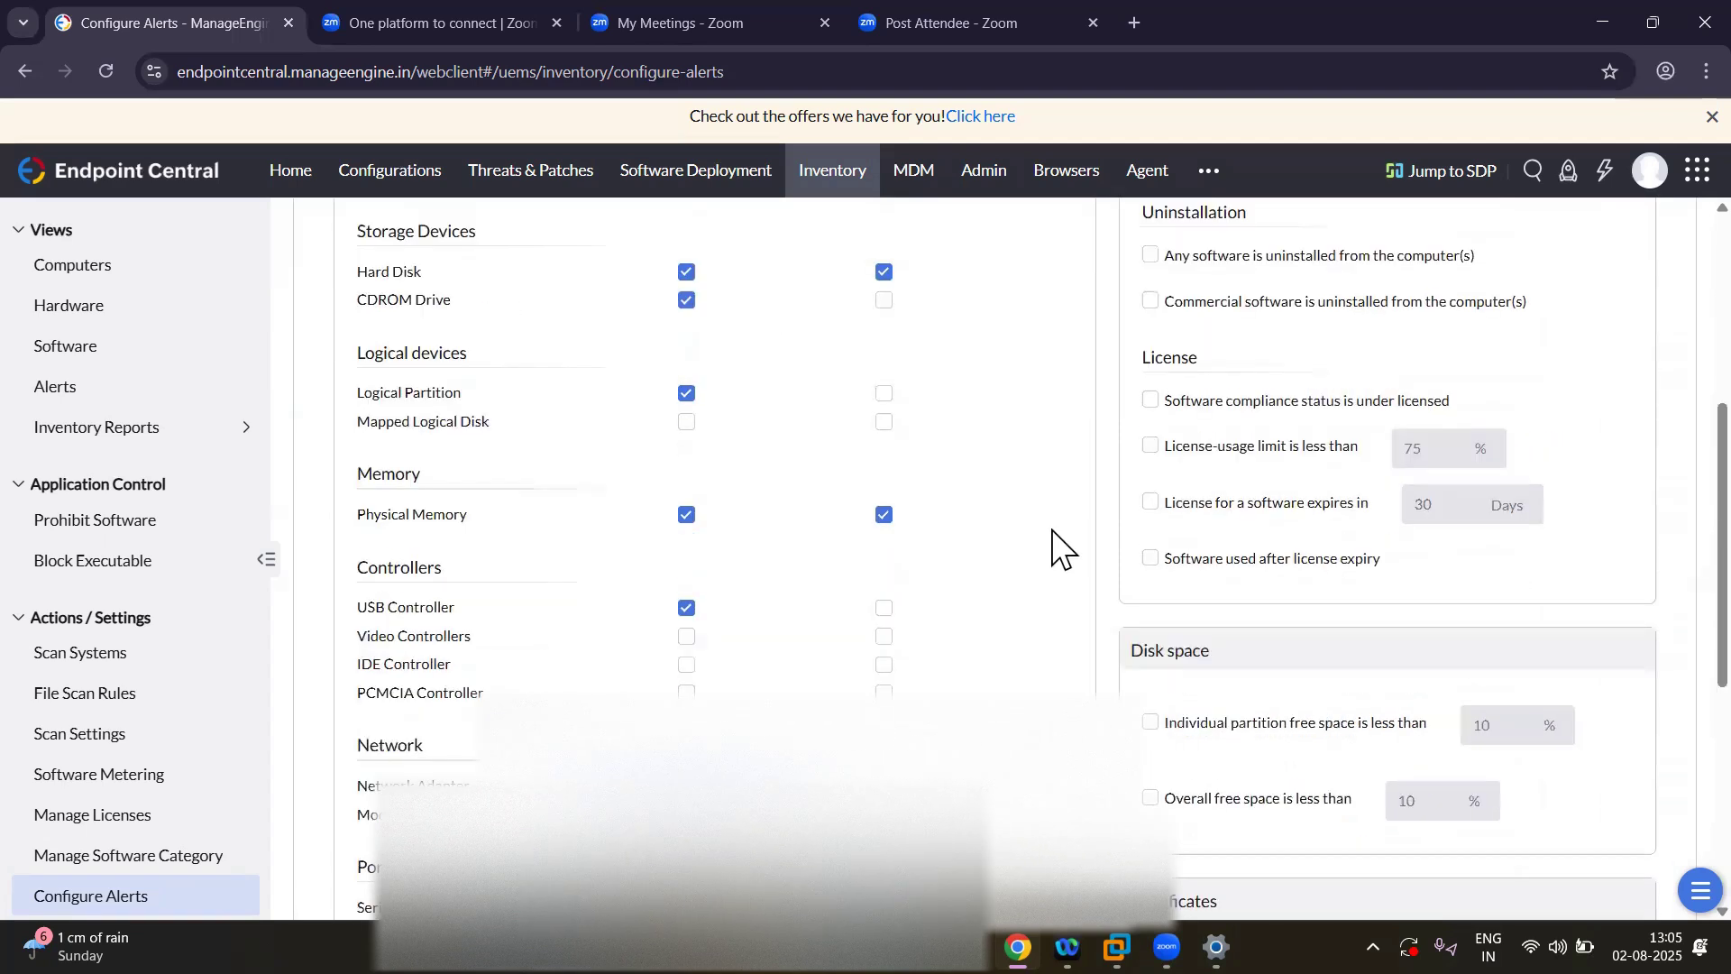
scroll(1062, 546, "down", 5)
scroll(1062, 546, "up", 5)
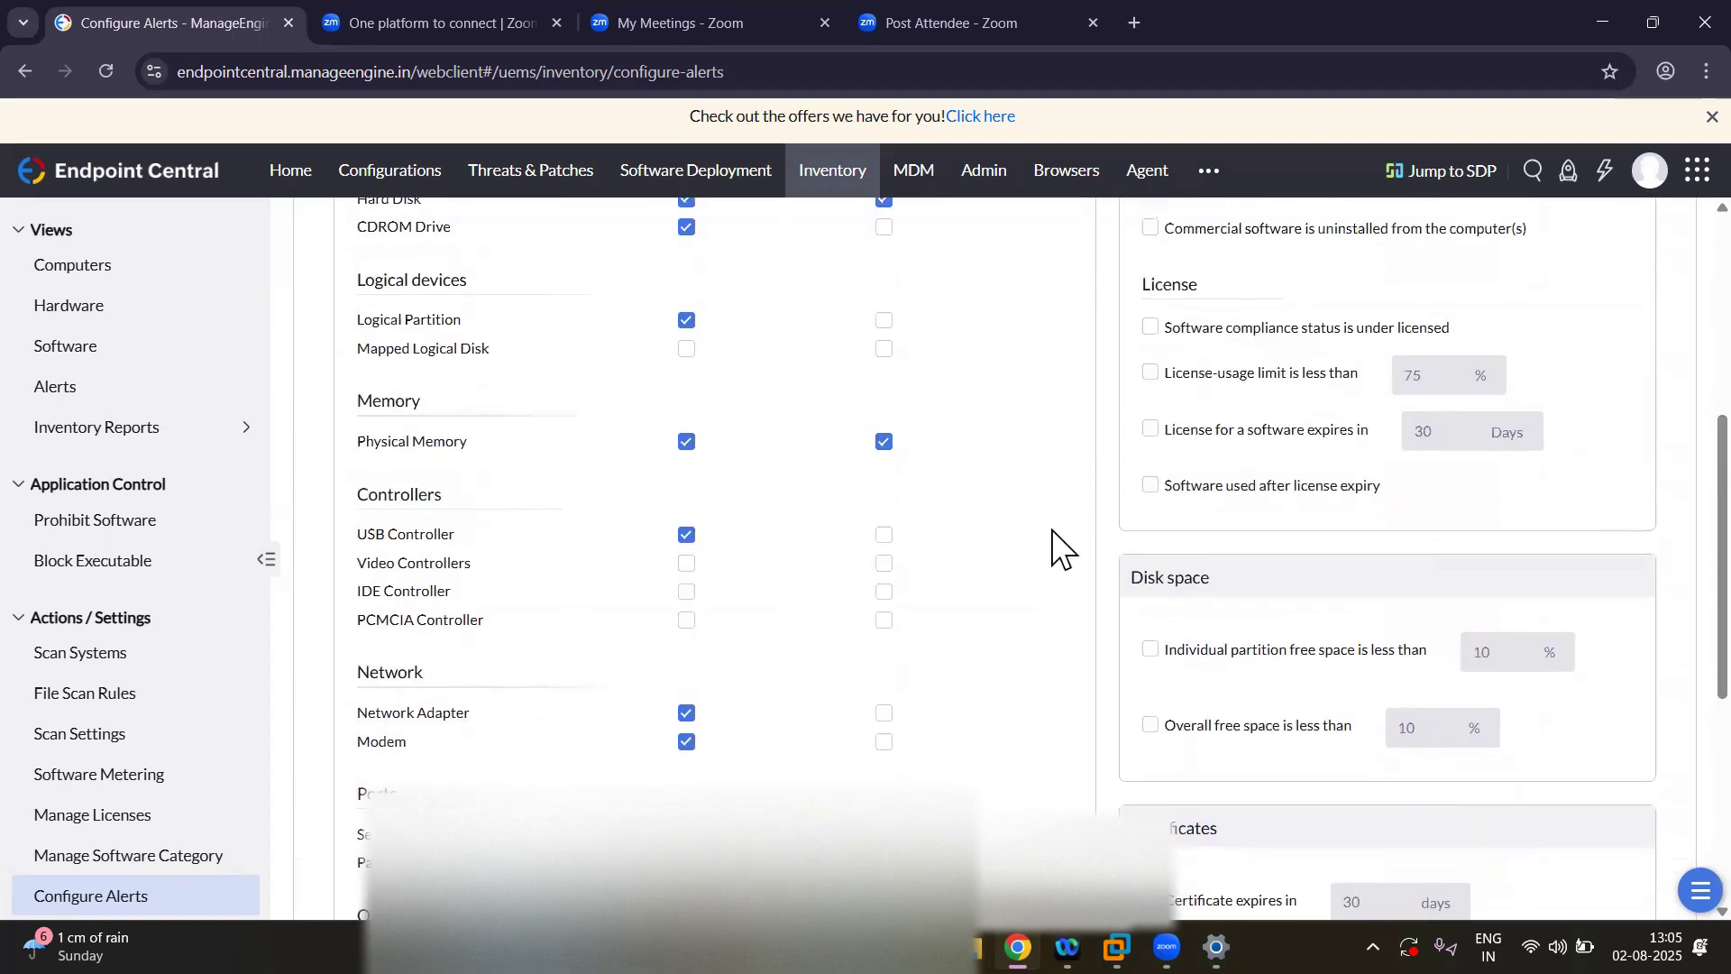
scroll(475, 424, "down", 1)
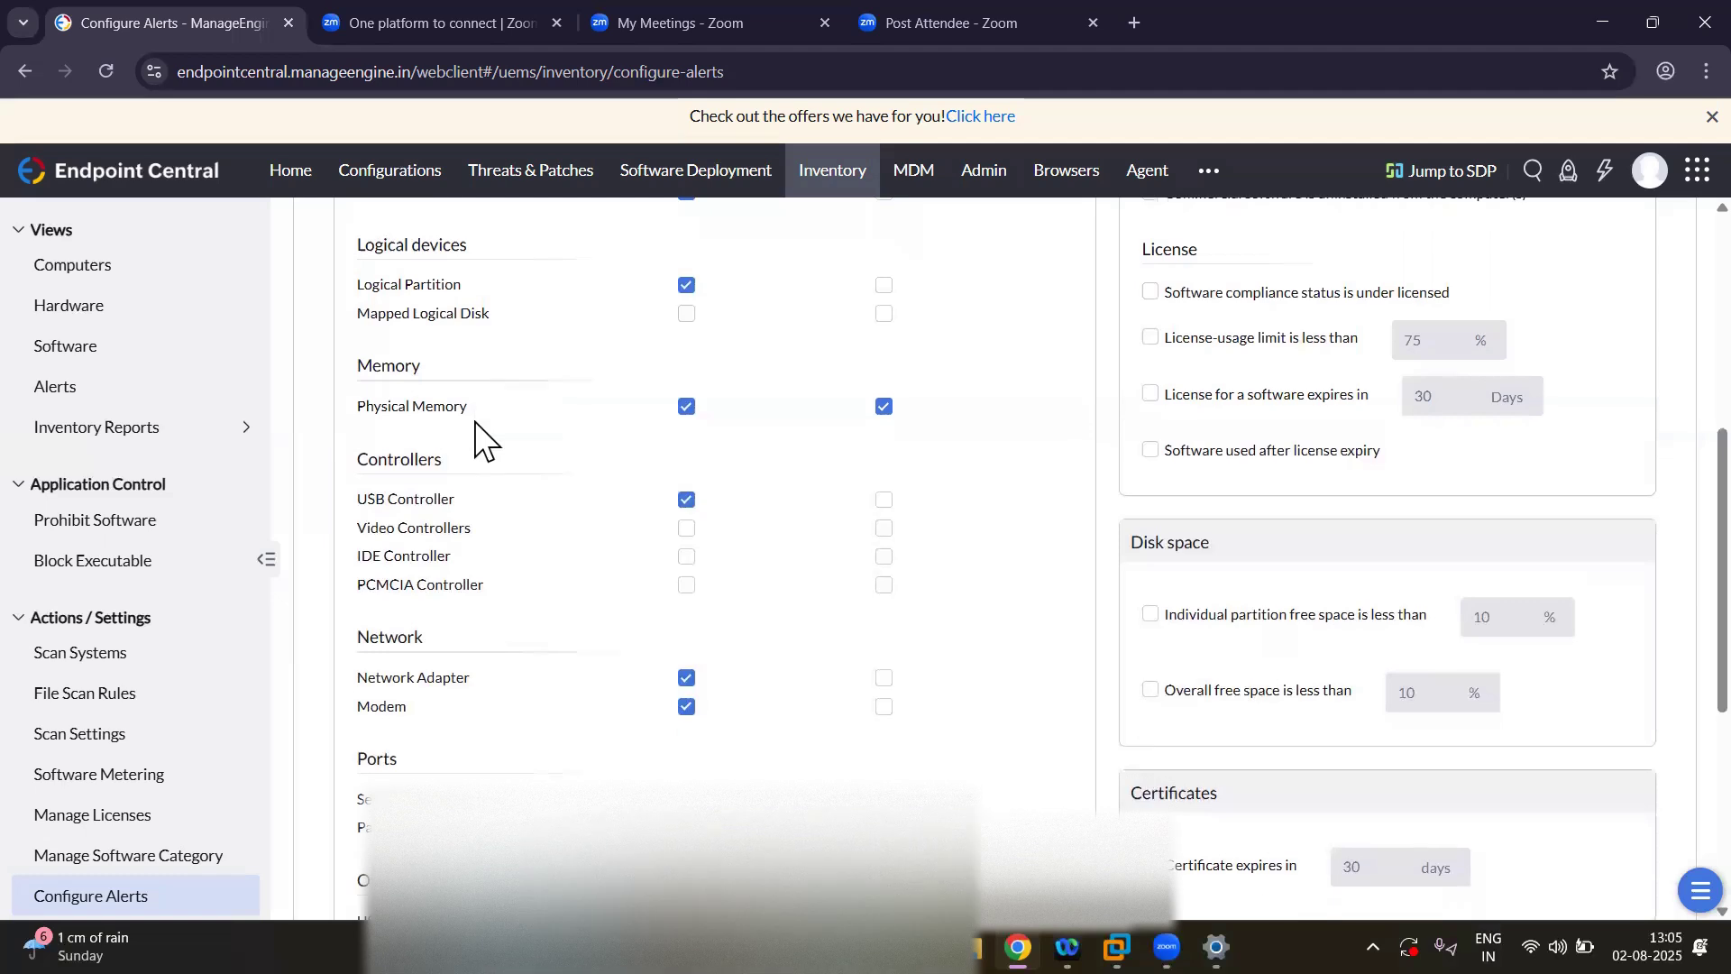
scroll(475, 424, "up", 3)
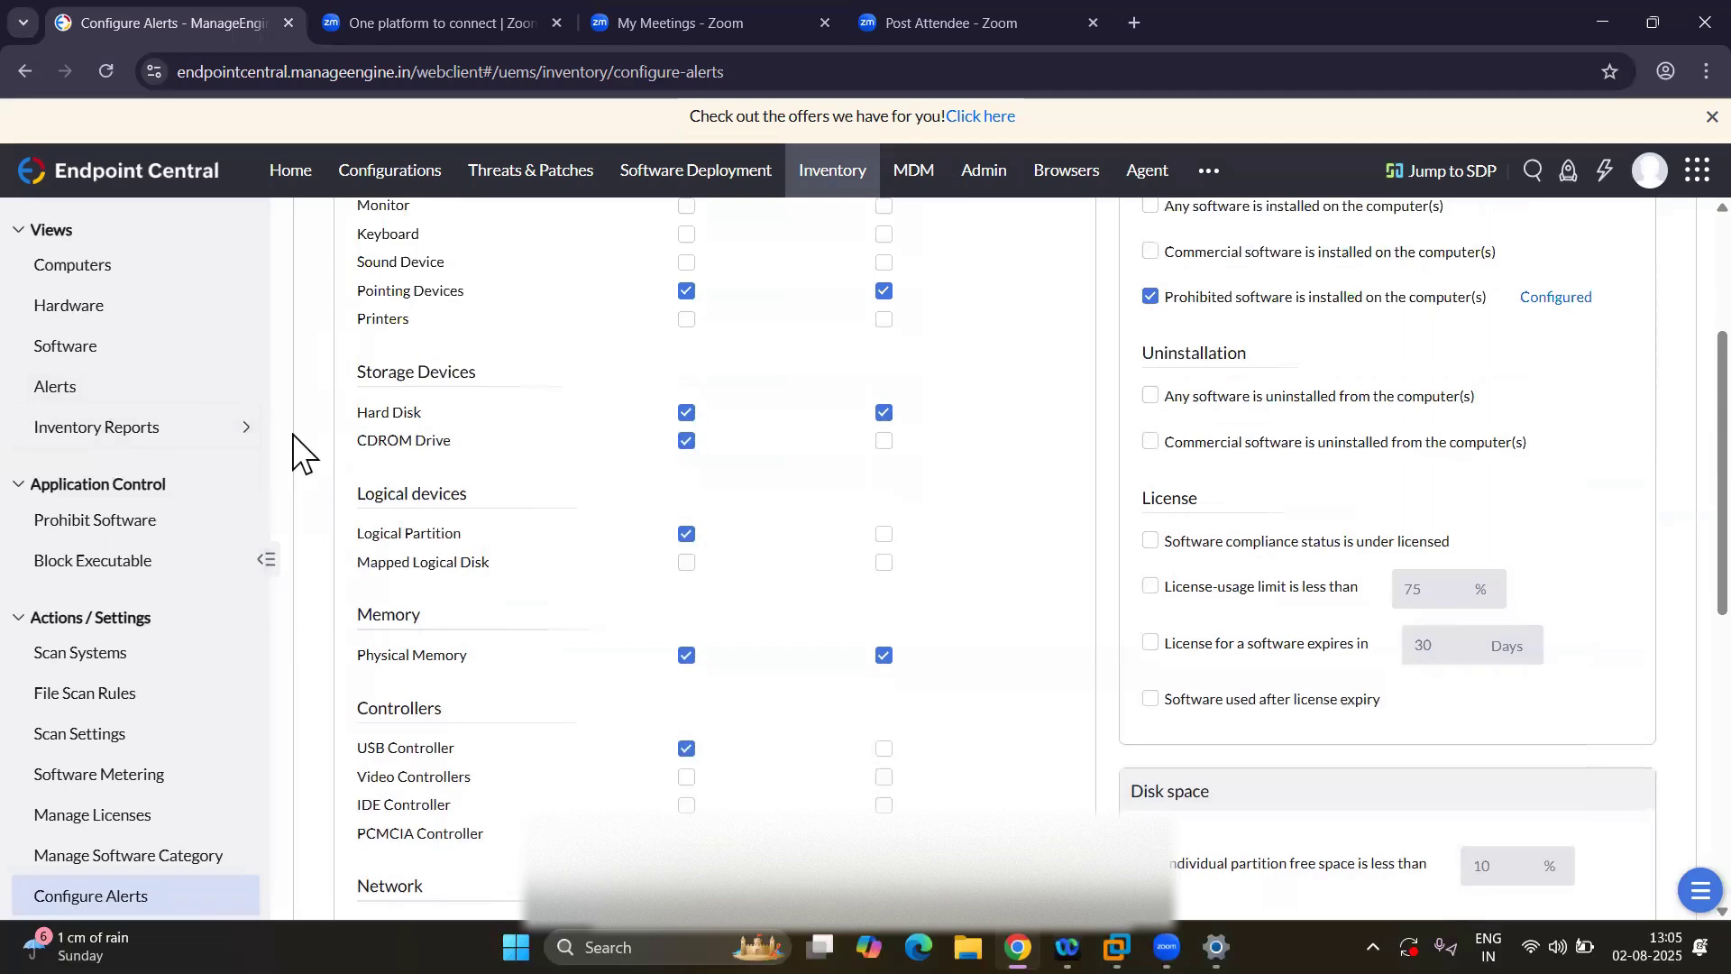
Search the software available for prohibition for "google" and cancel without adding any prohibited software.
mouse_move(168, 444)
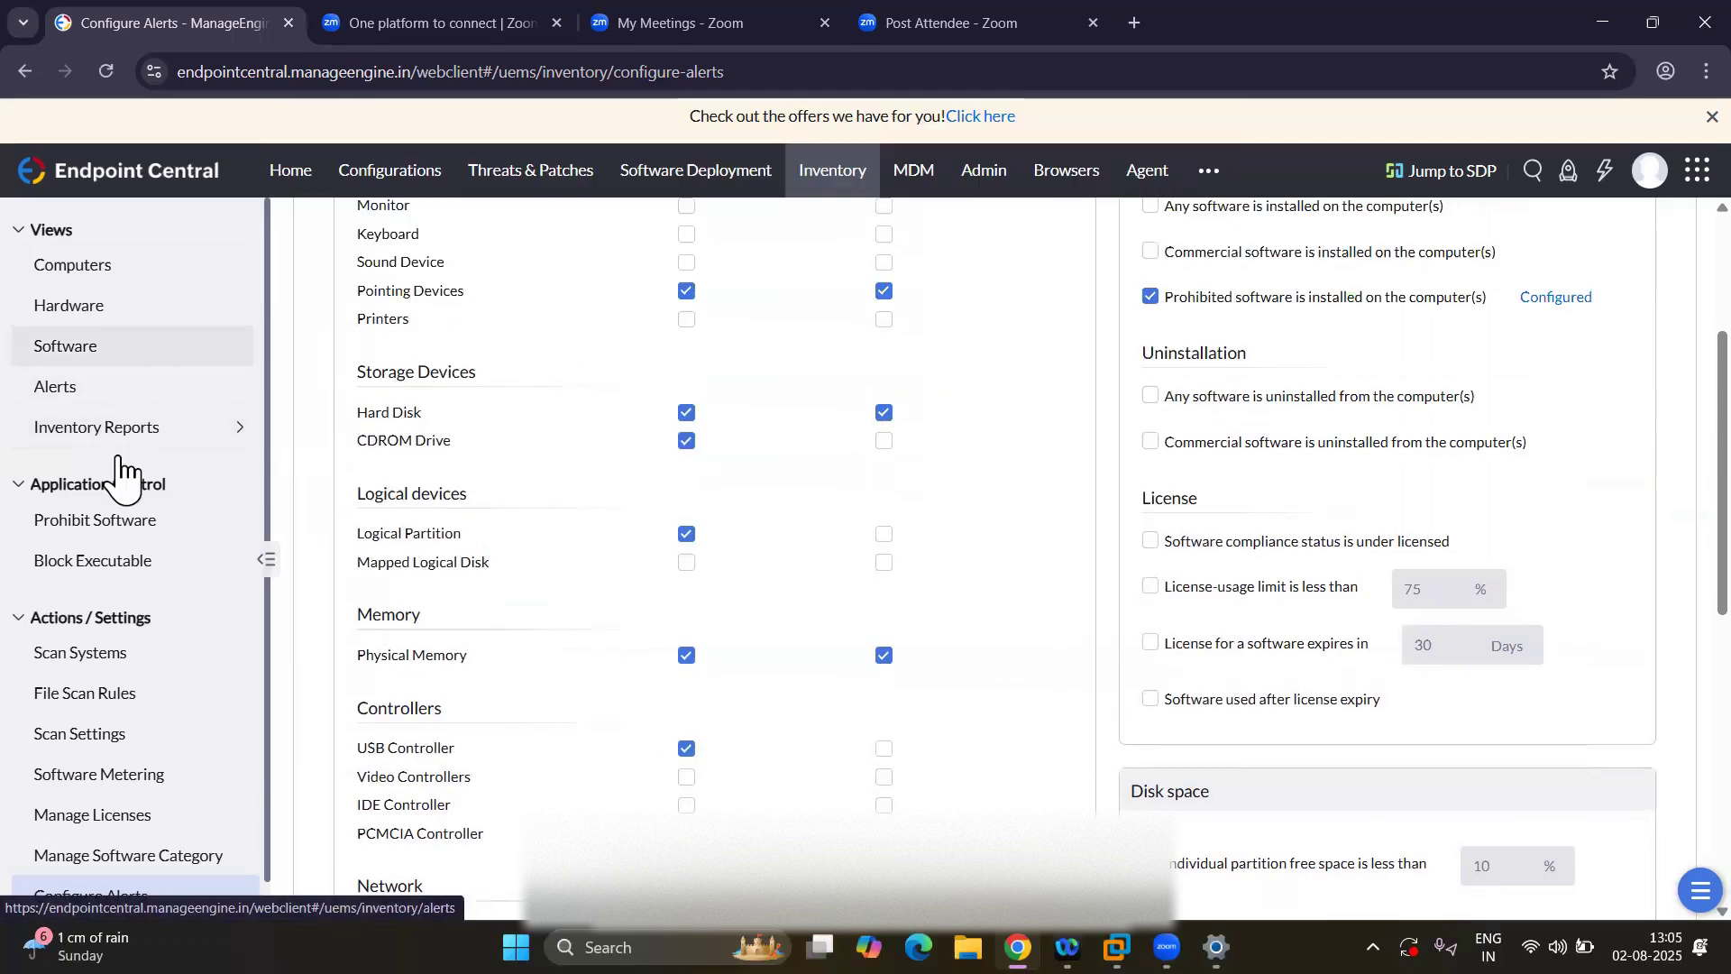
left_click(110, 538)
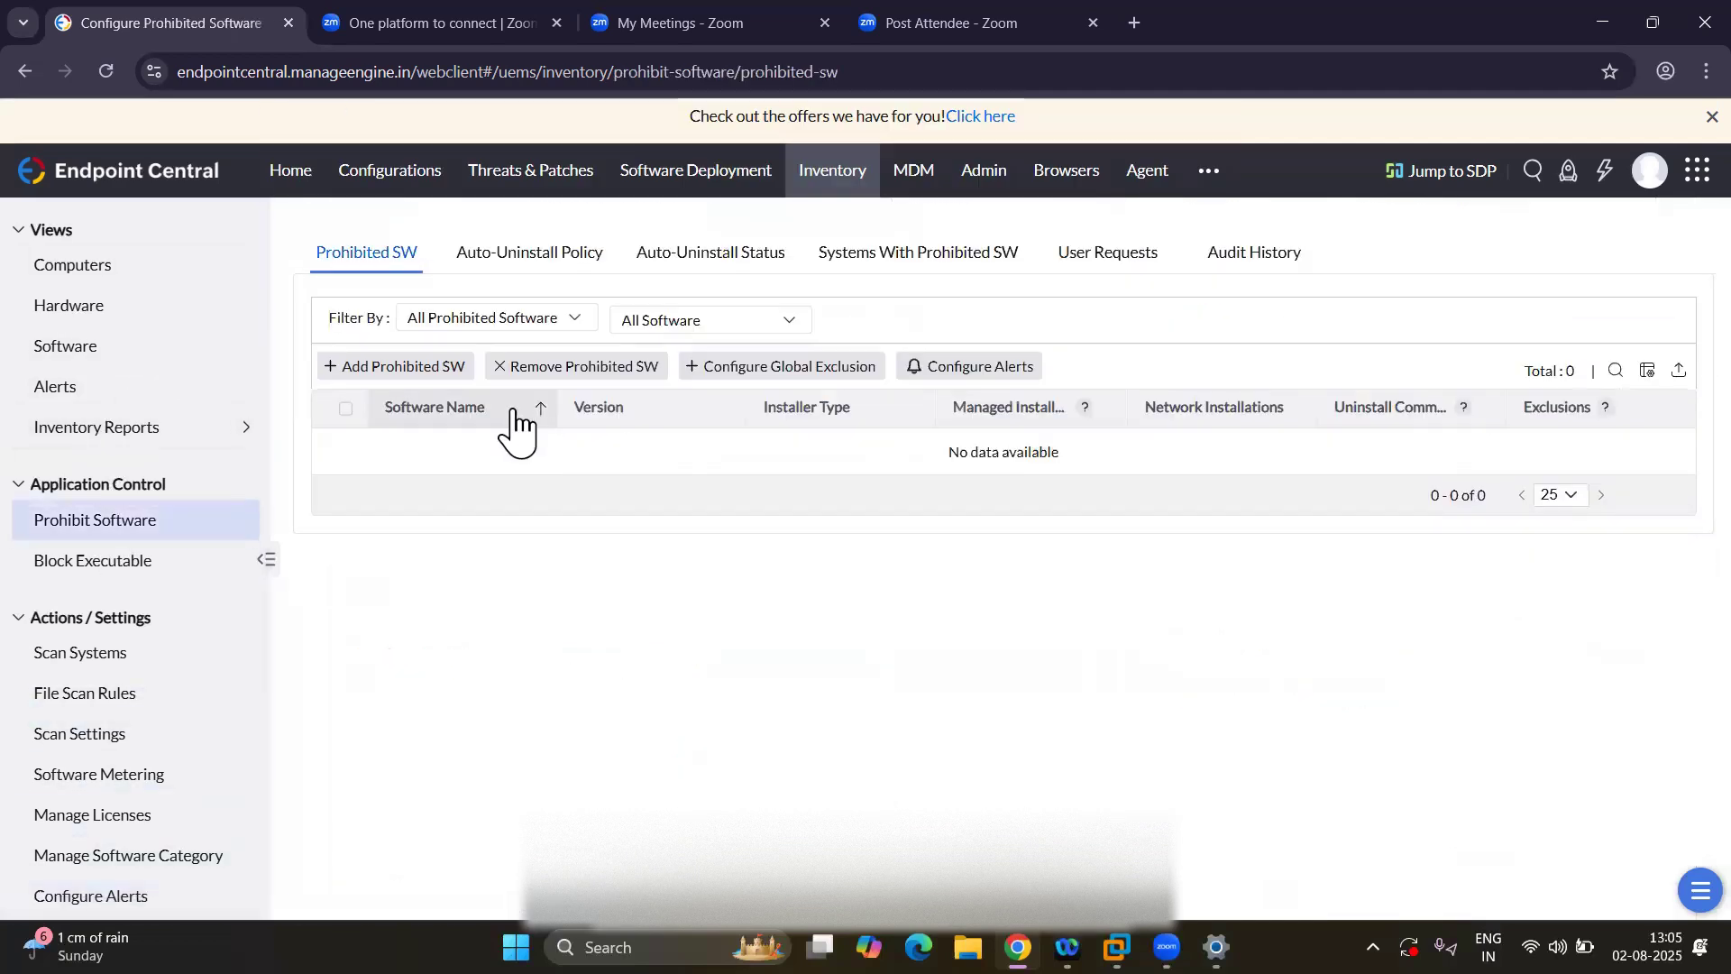
left_click(424, 371)
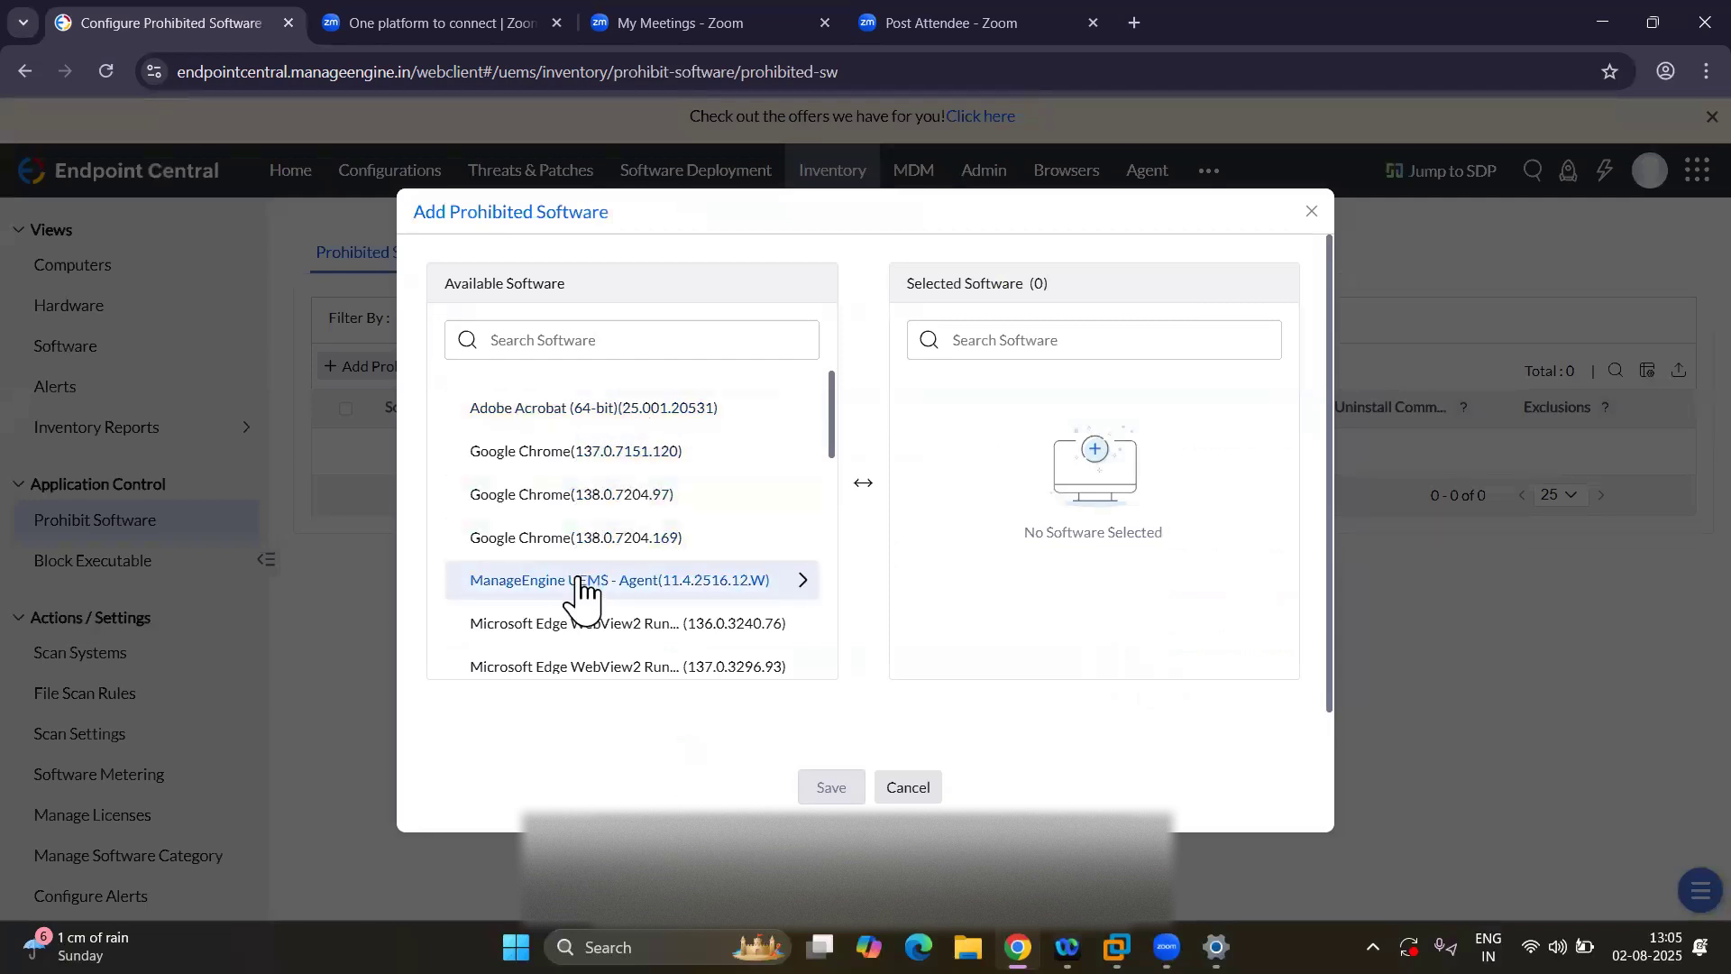
scroll(582, 591, "down", 3)
scroll(581, 592, "down", 5)
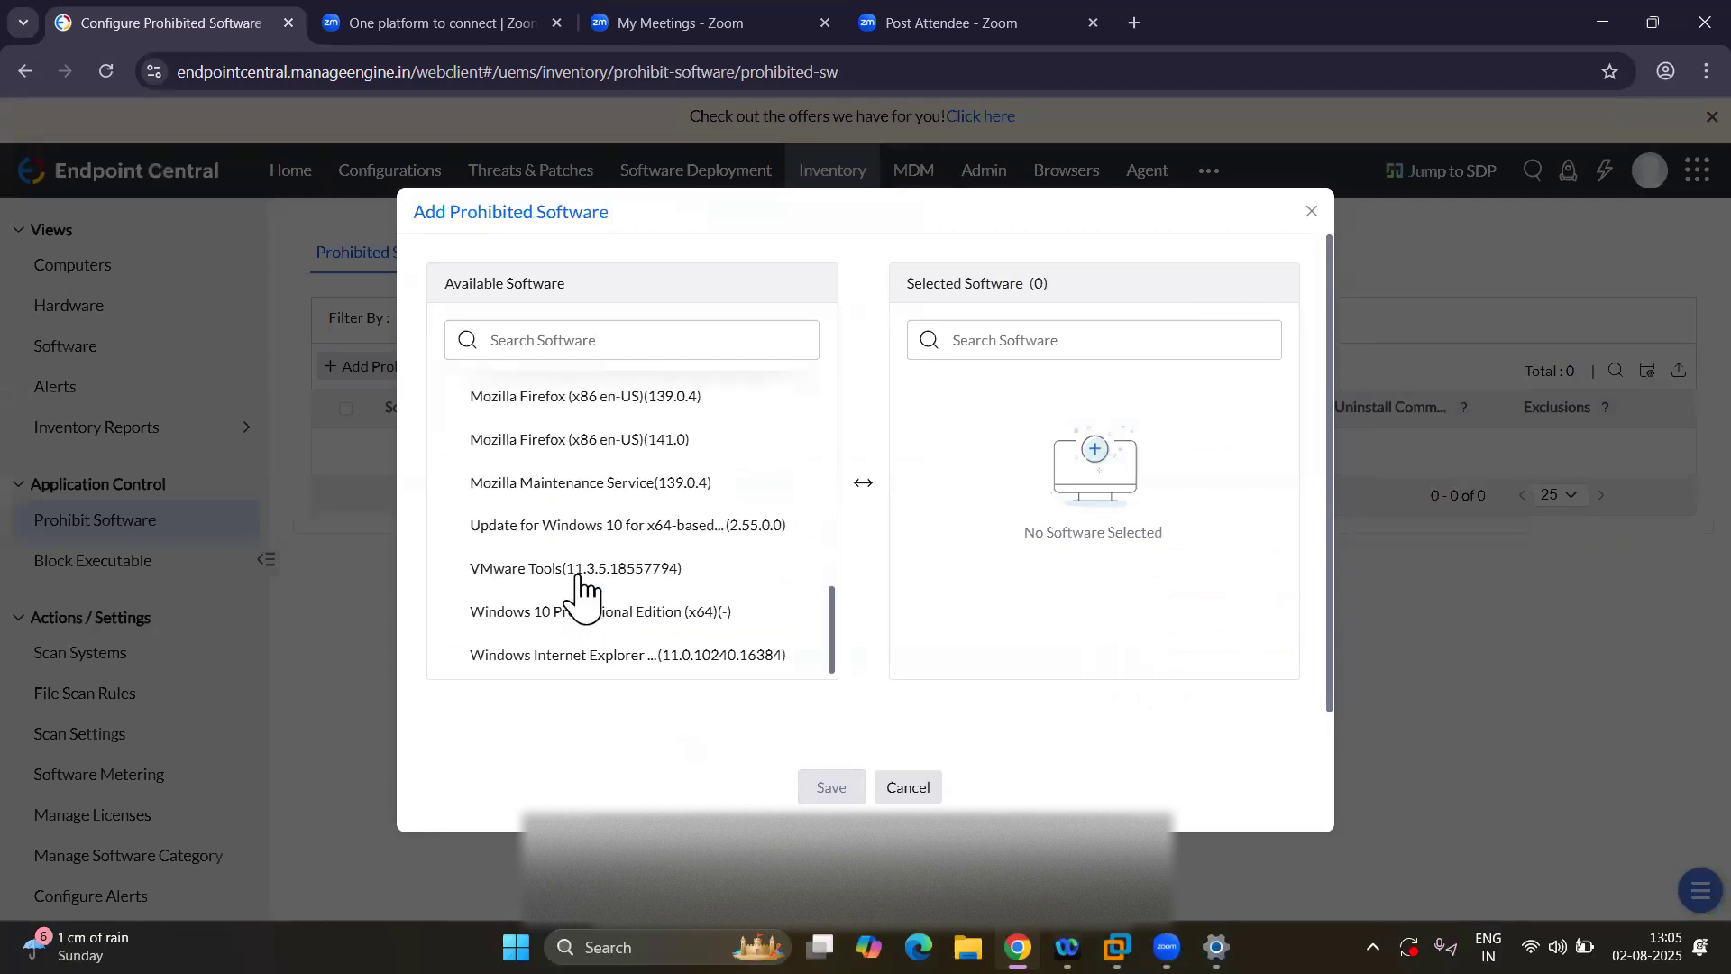
scroll(580, 588, "up", 1)
left_click(553, 333)
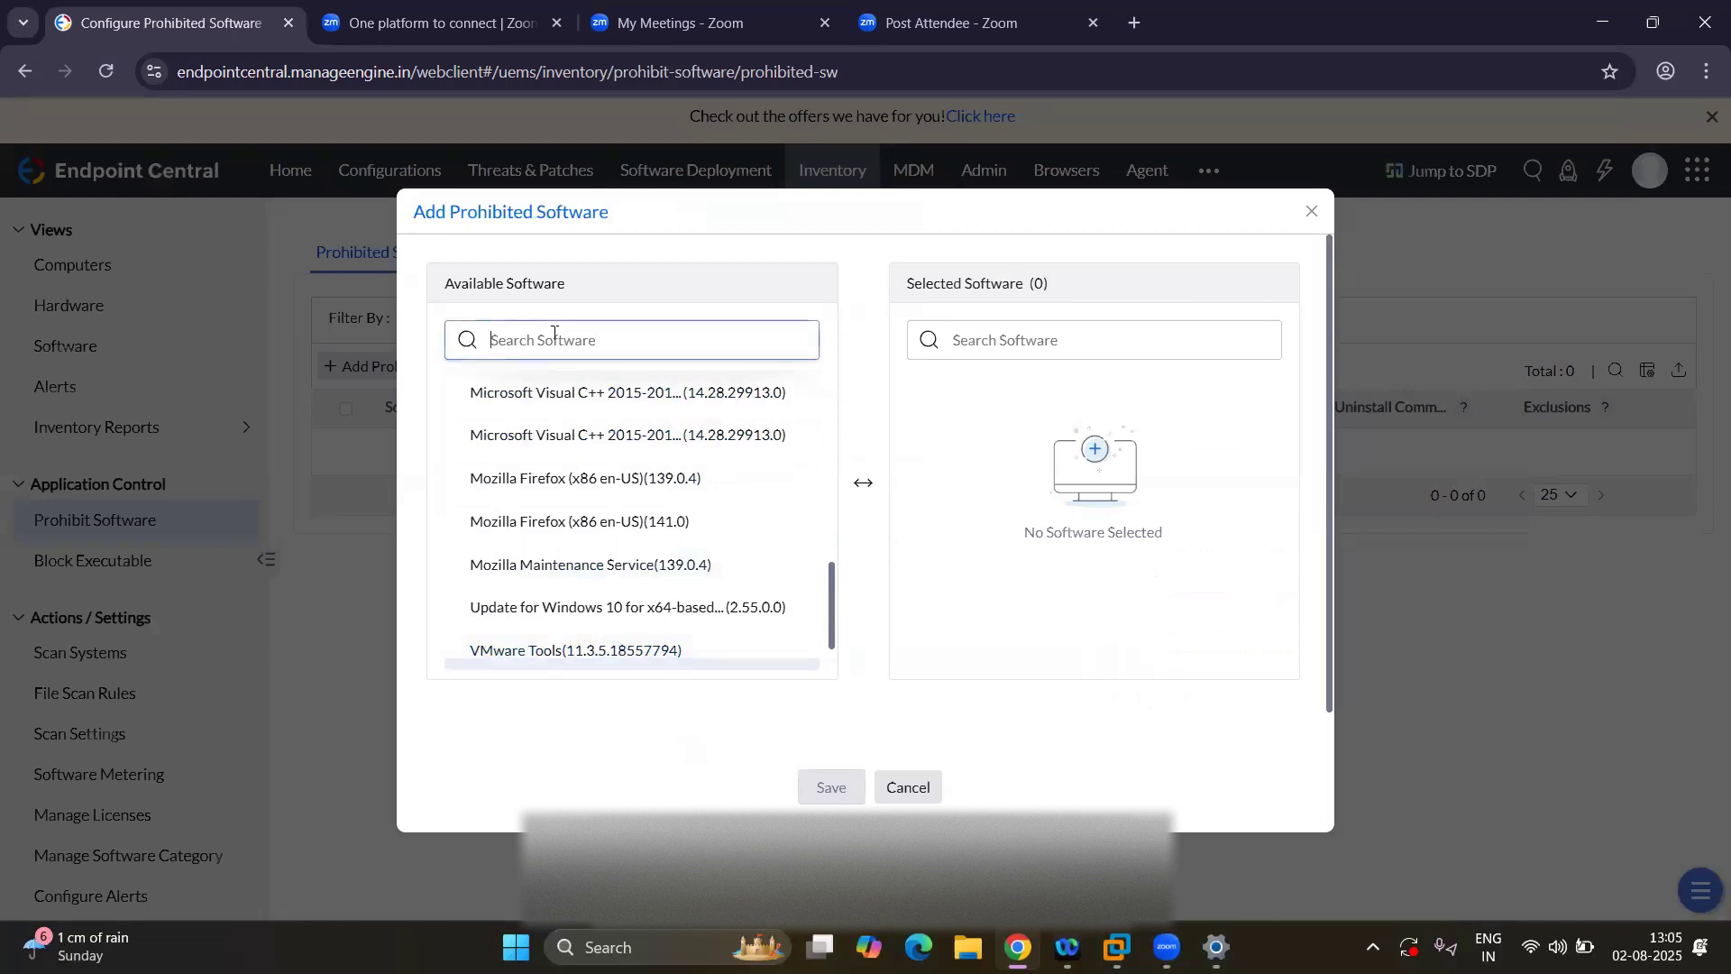
type("googl")
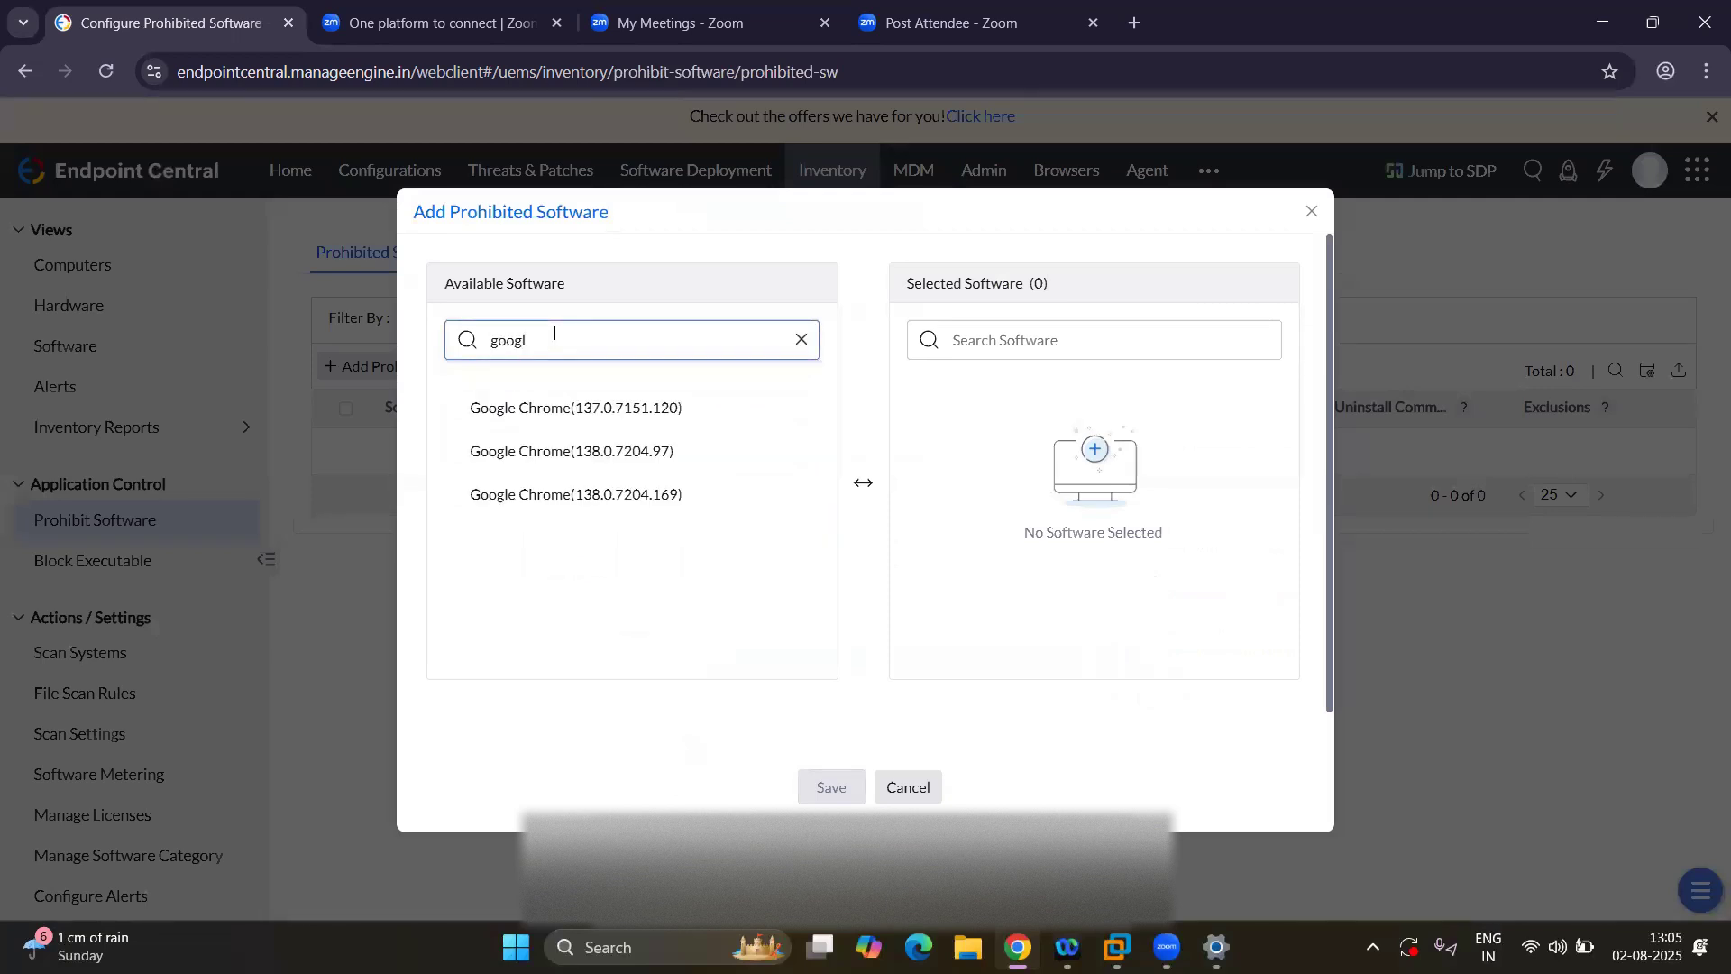
type("e")
left_click(926, 796)
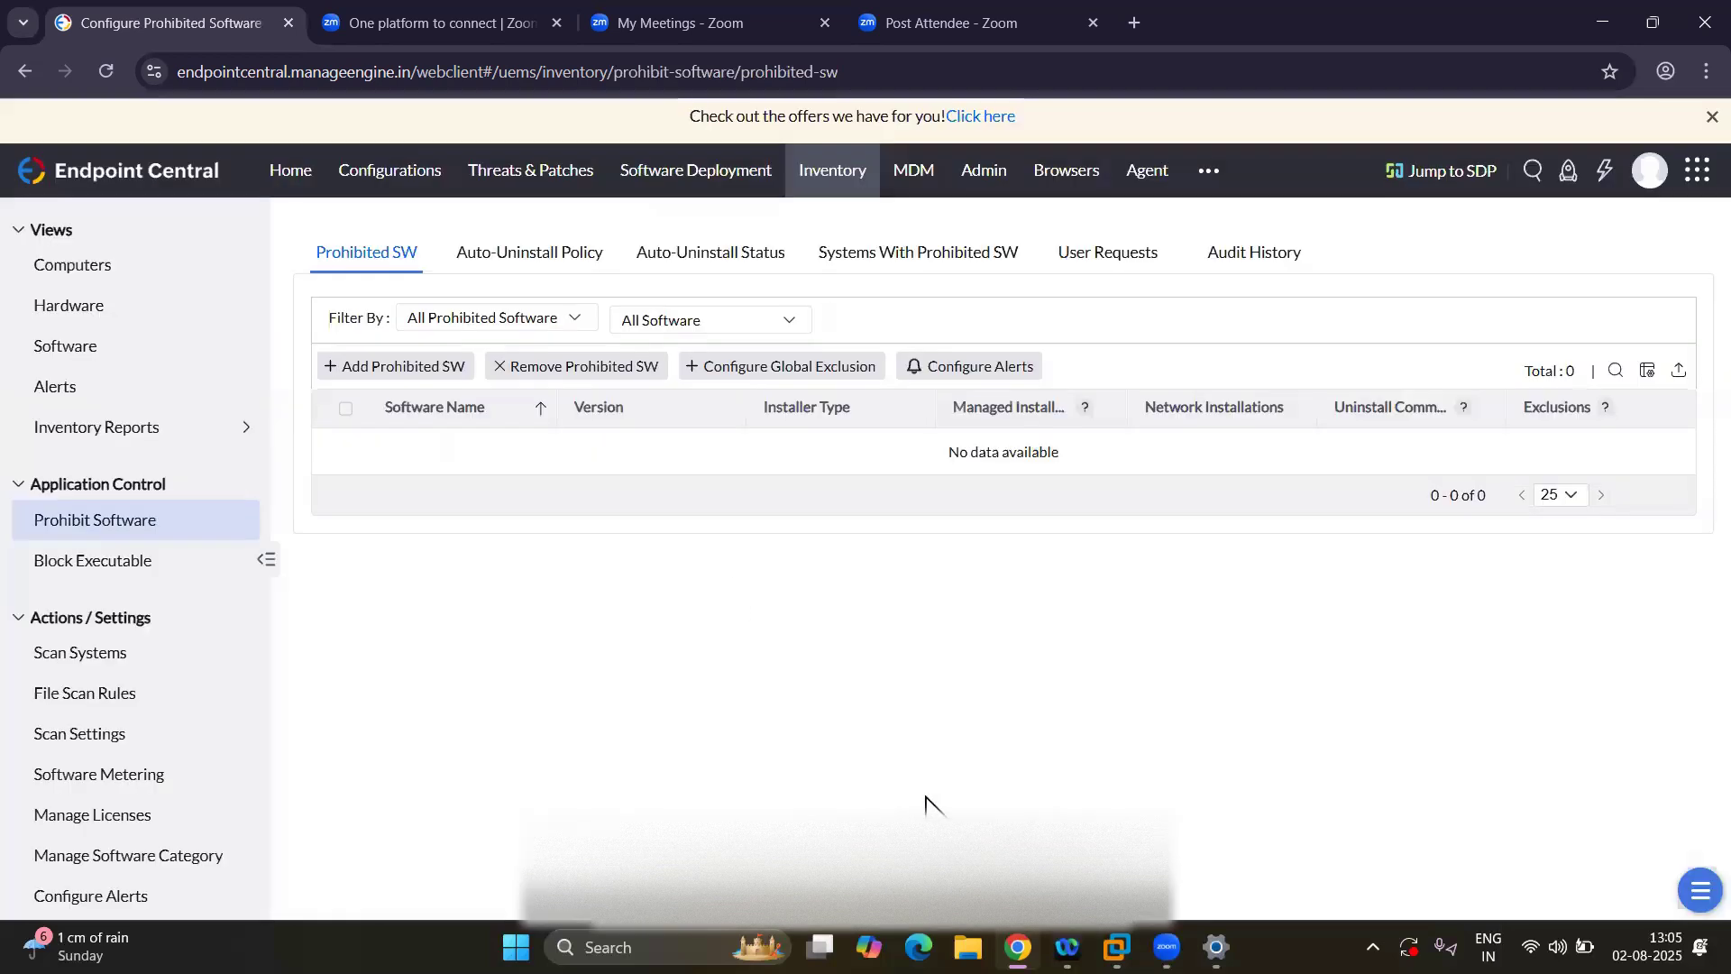
Look through the inventory's hardware, computers, alerts and software views.
left_click(90, 311)
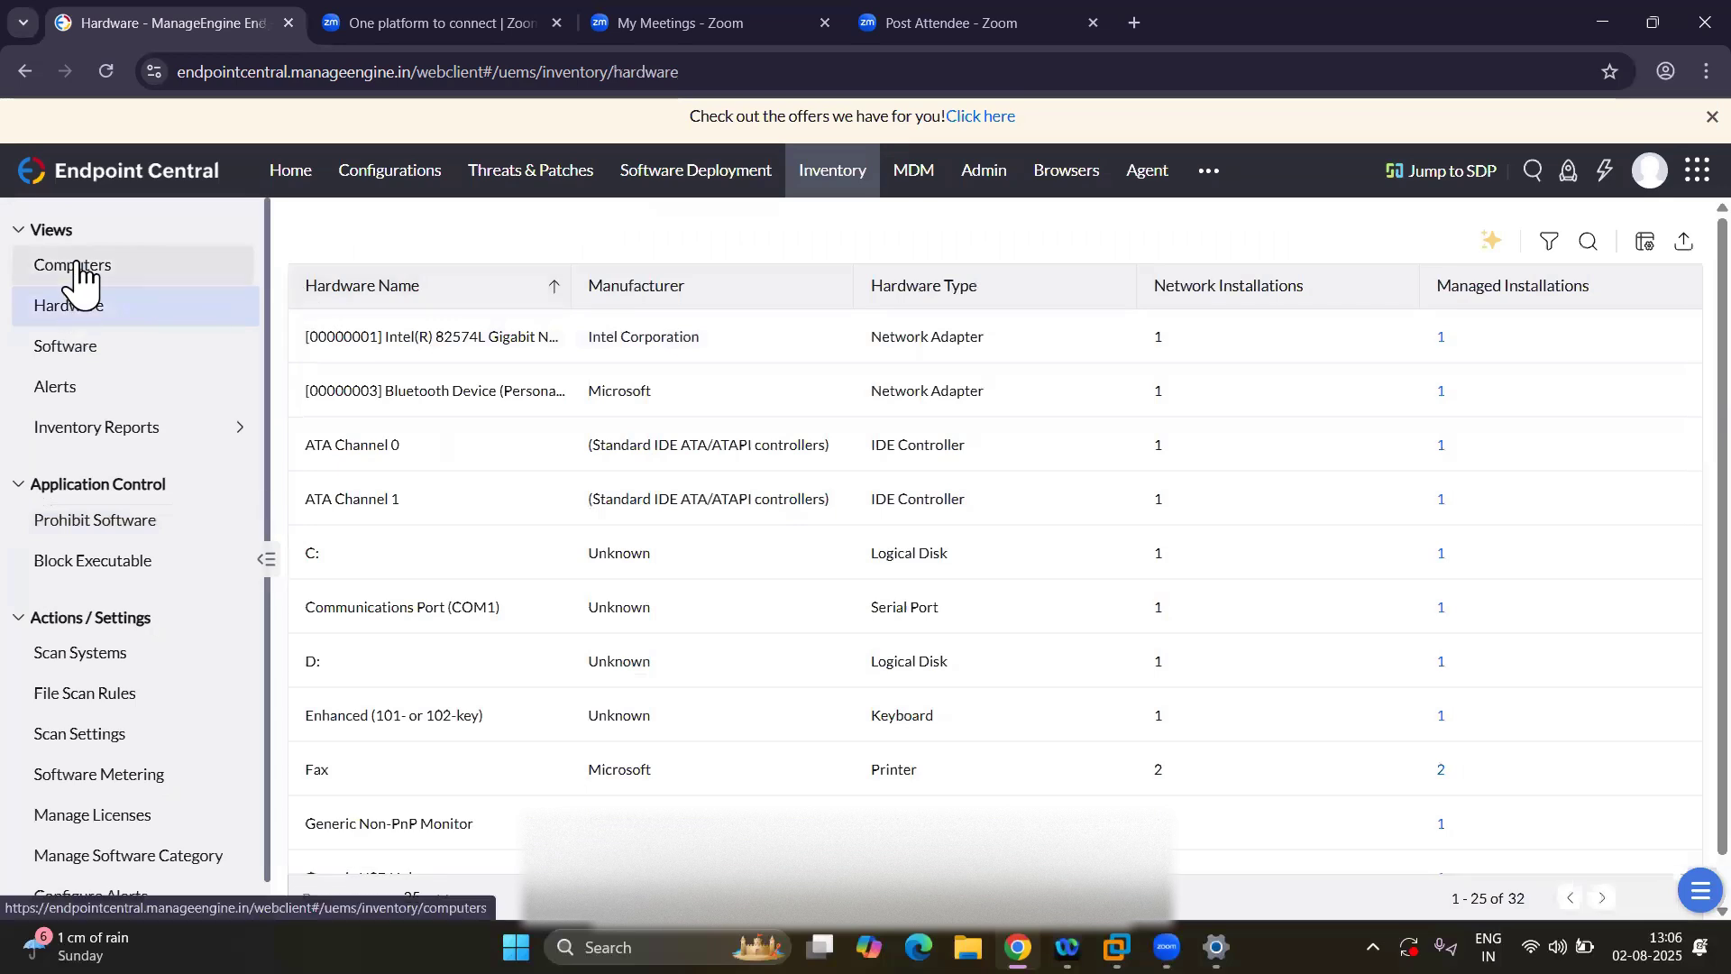
left_click(79, 270)
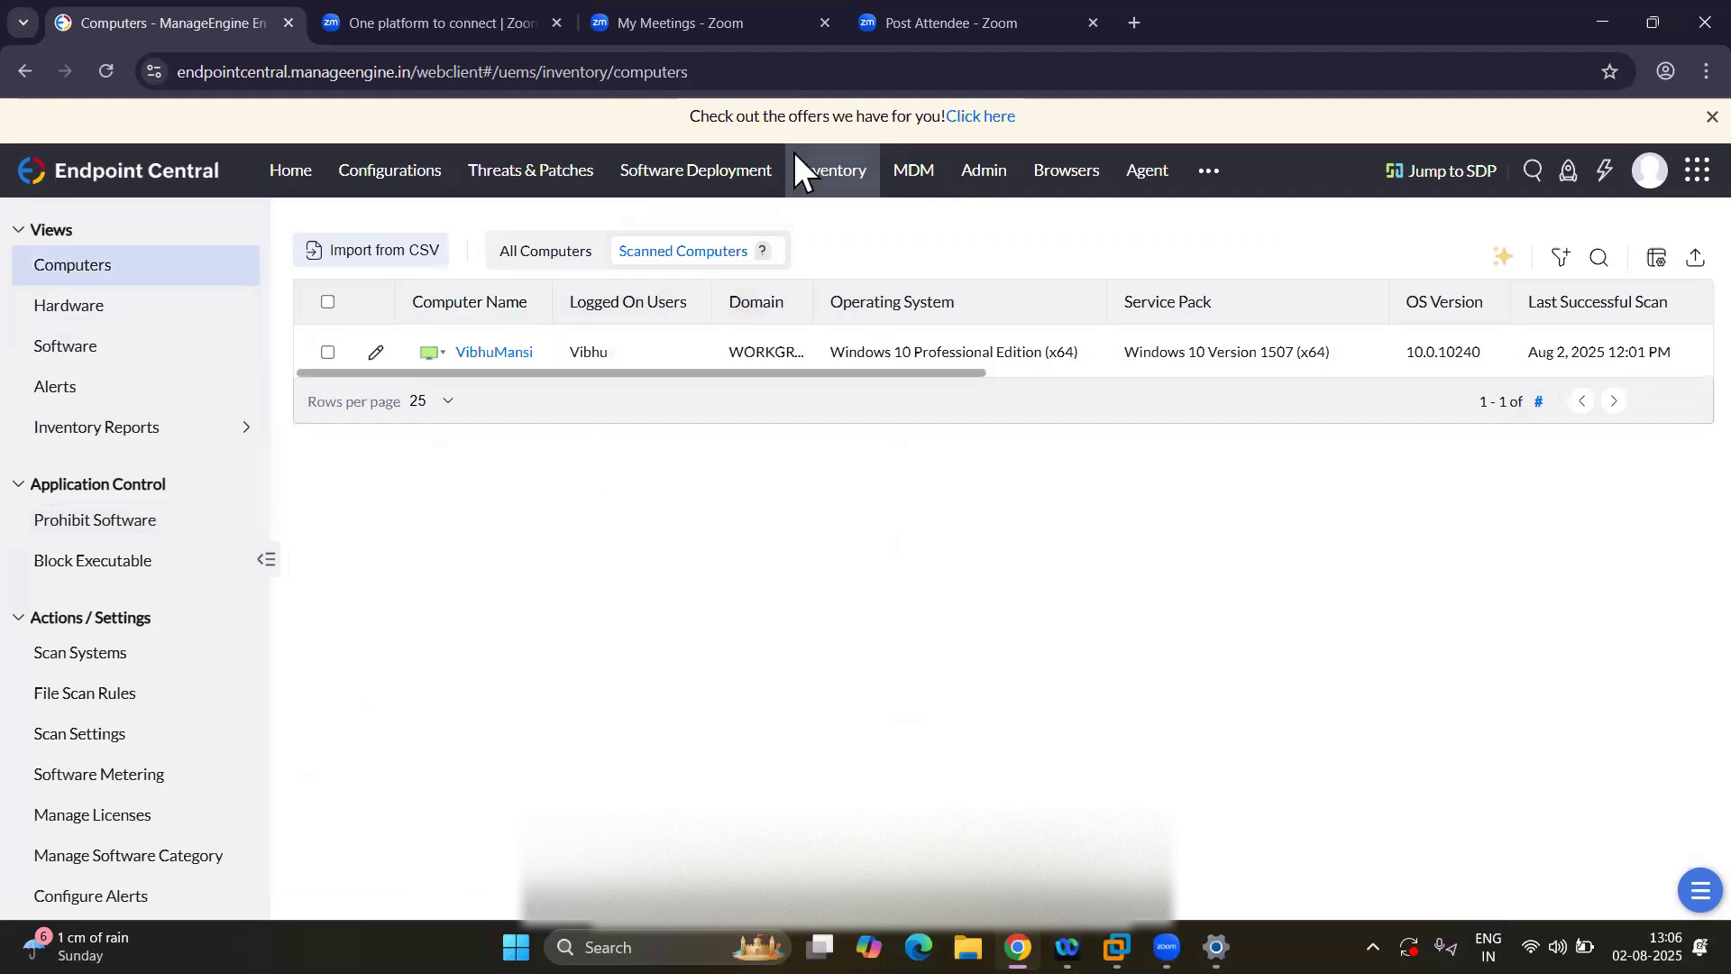
left_click(75, 399)
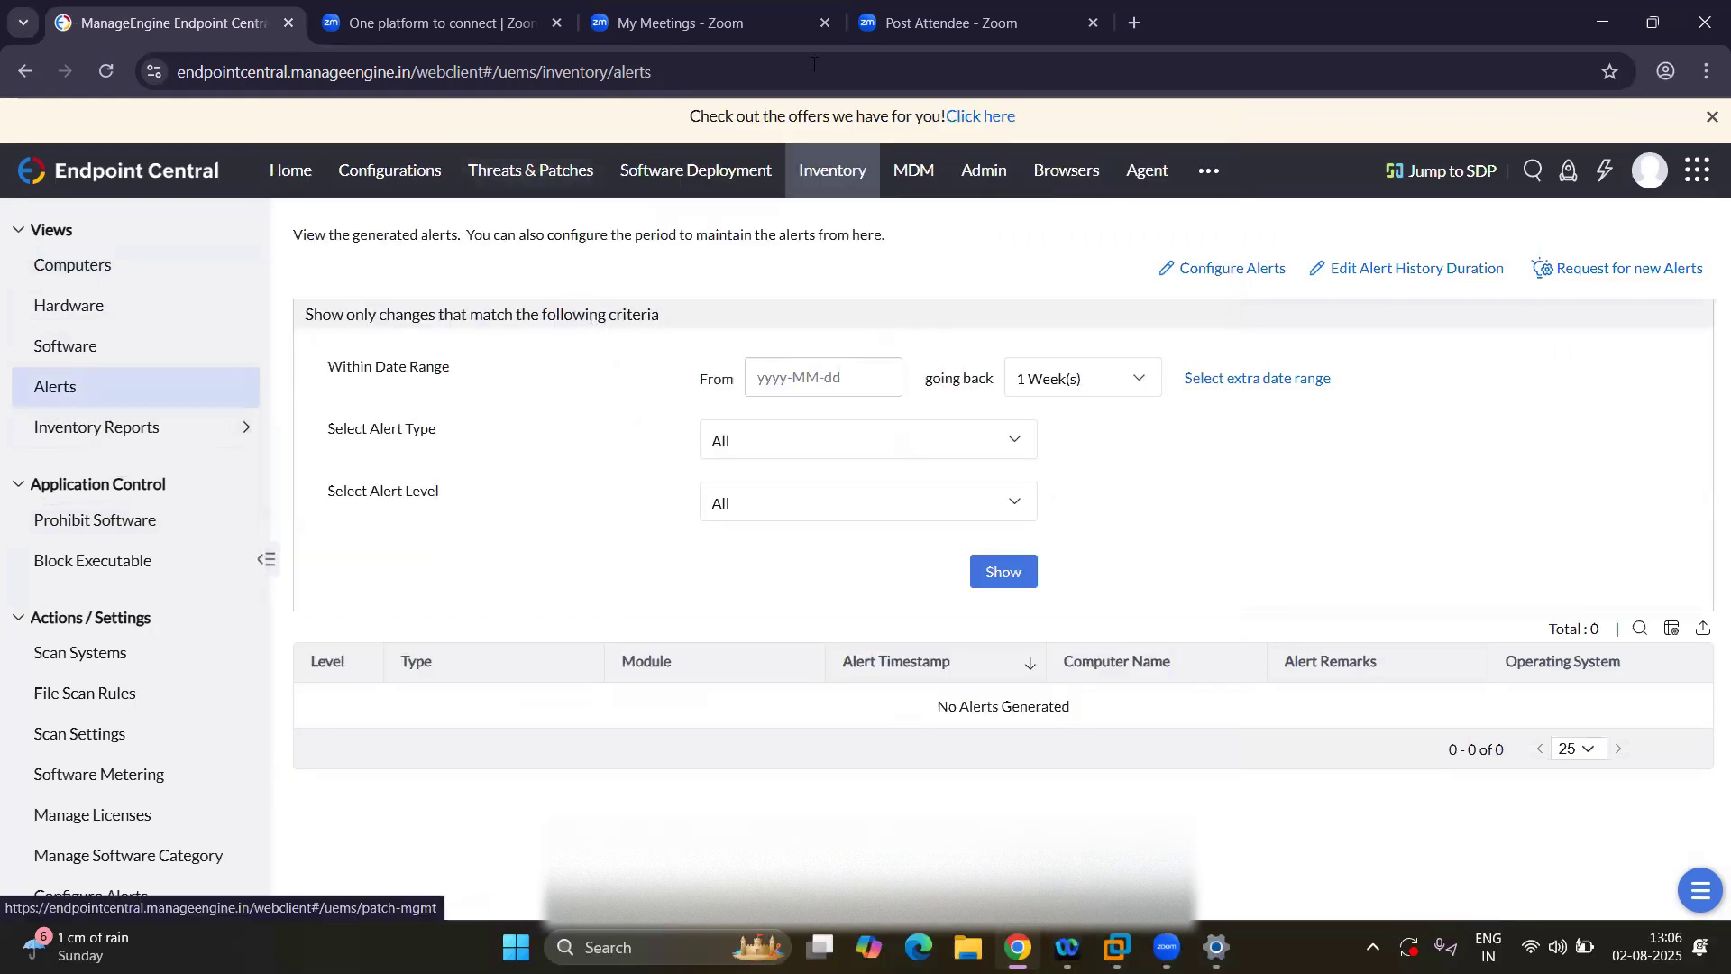
left_click(76, 357)
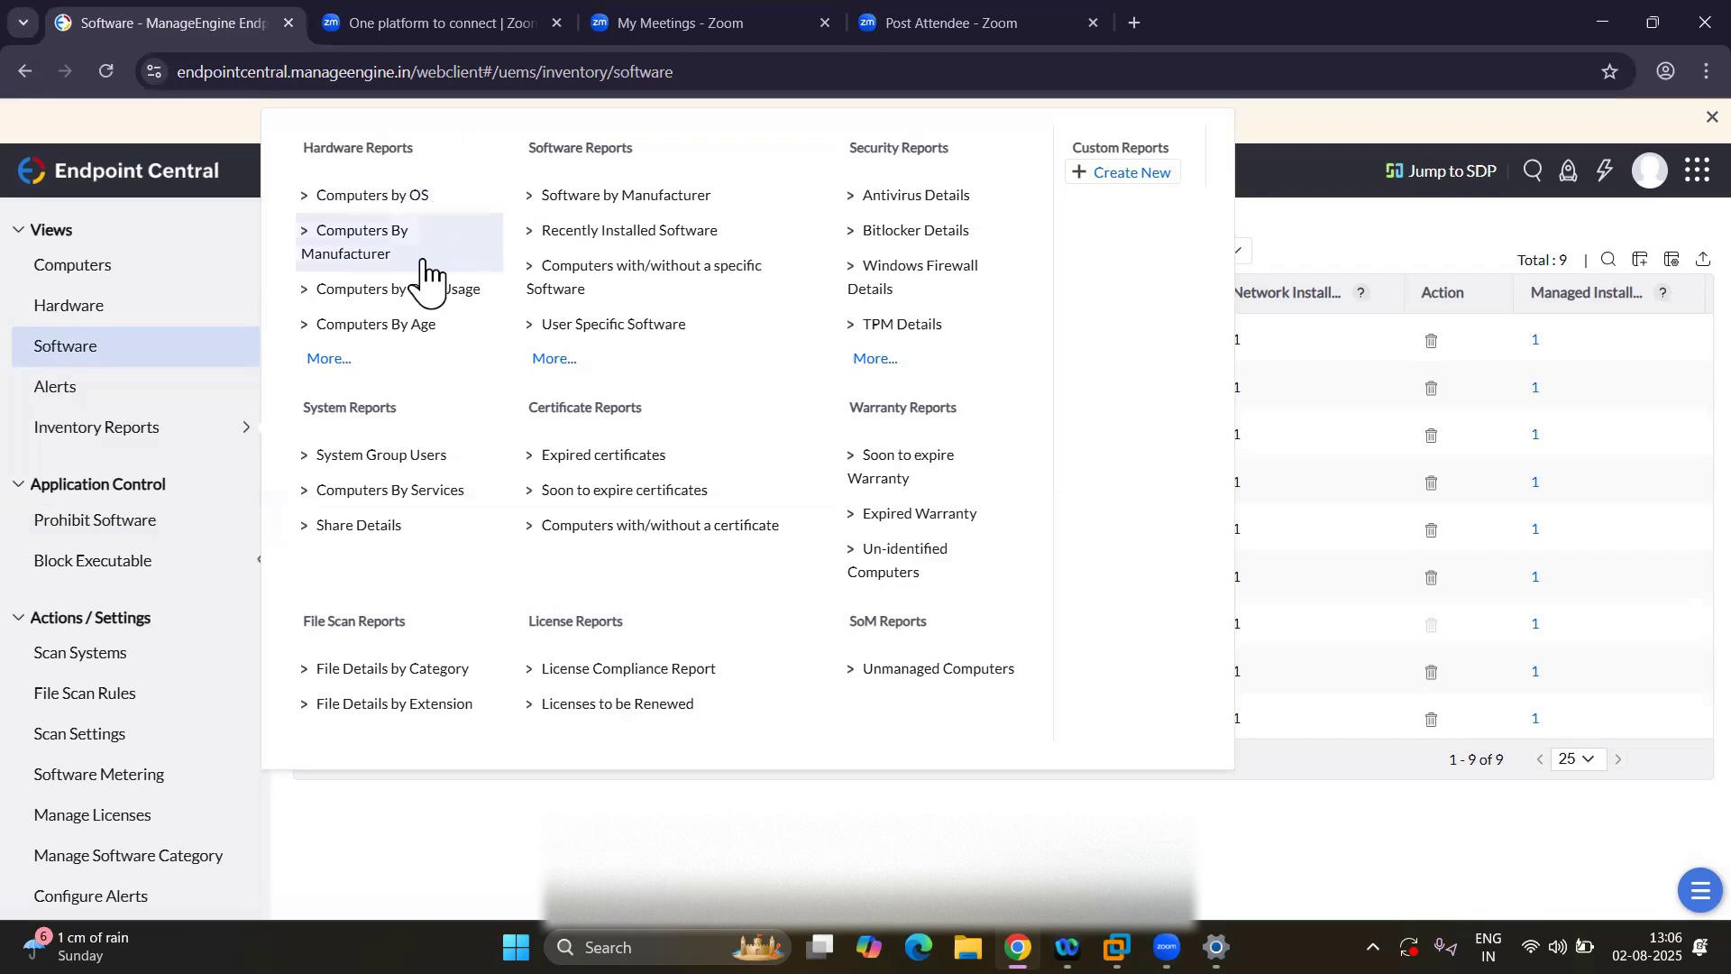
View the Computers By Age hardware report and return to the generated inventory alerts.
left_click(347, 322)
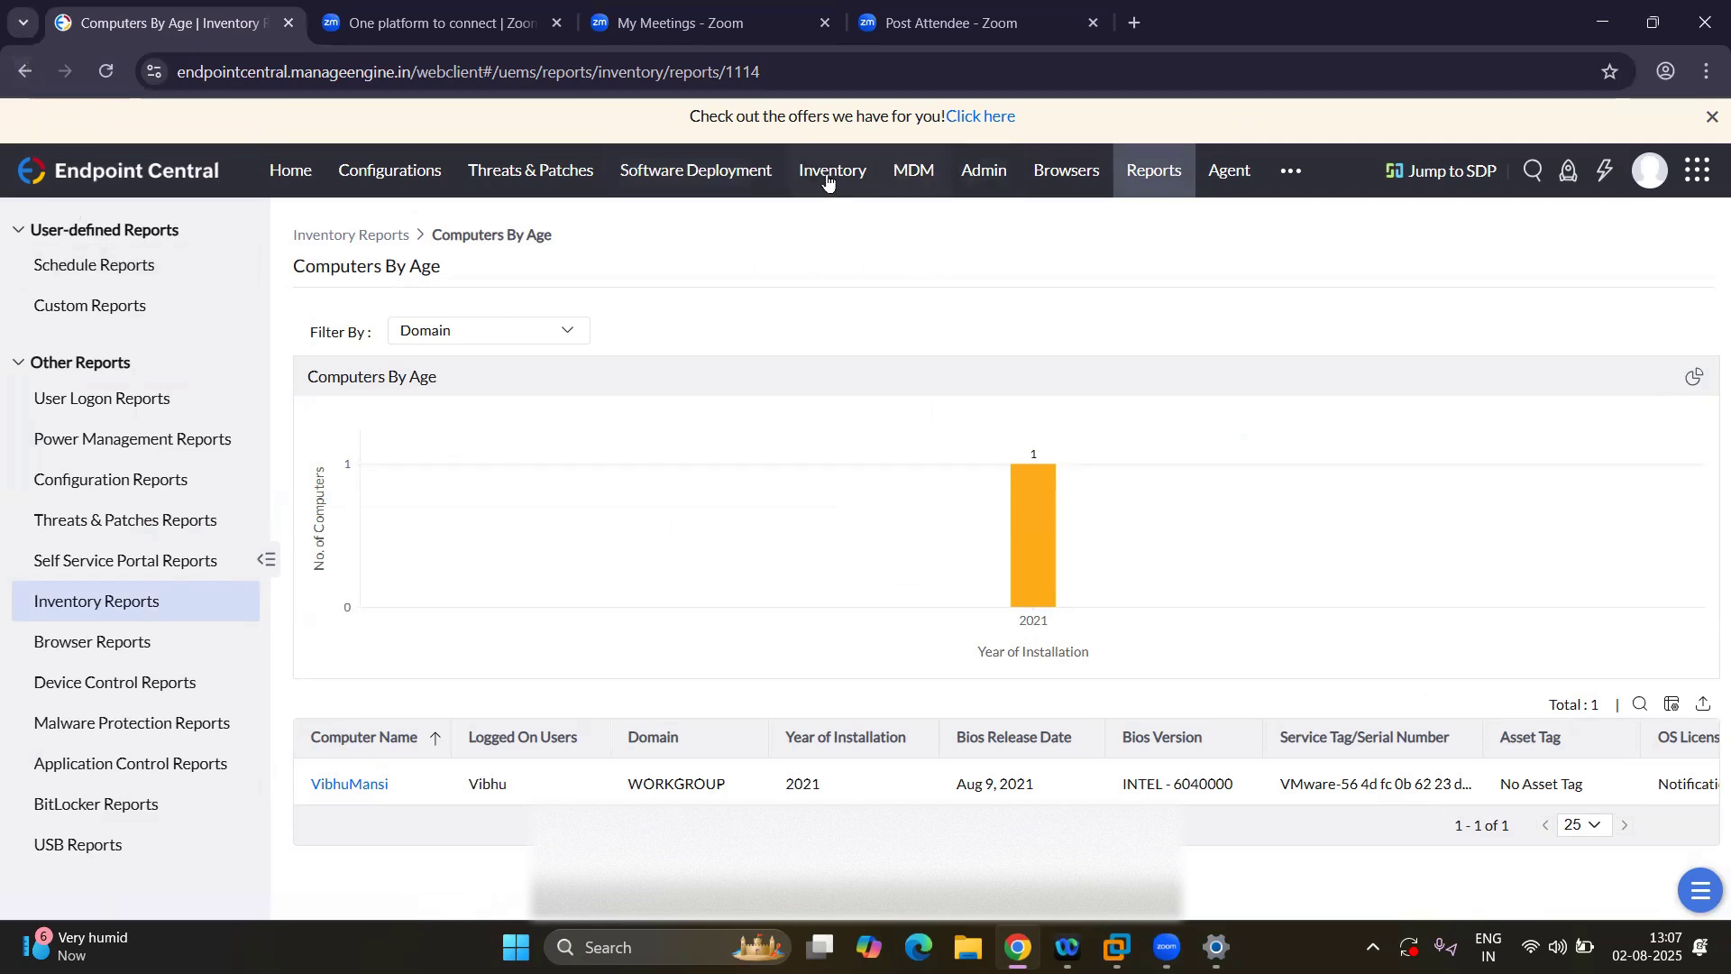
left_click(828, 177)
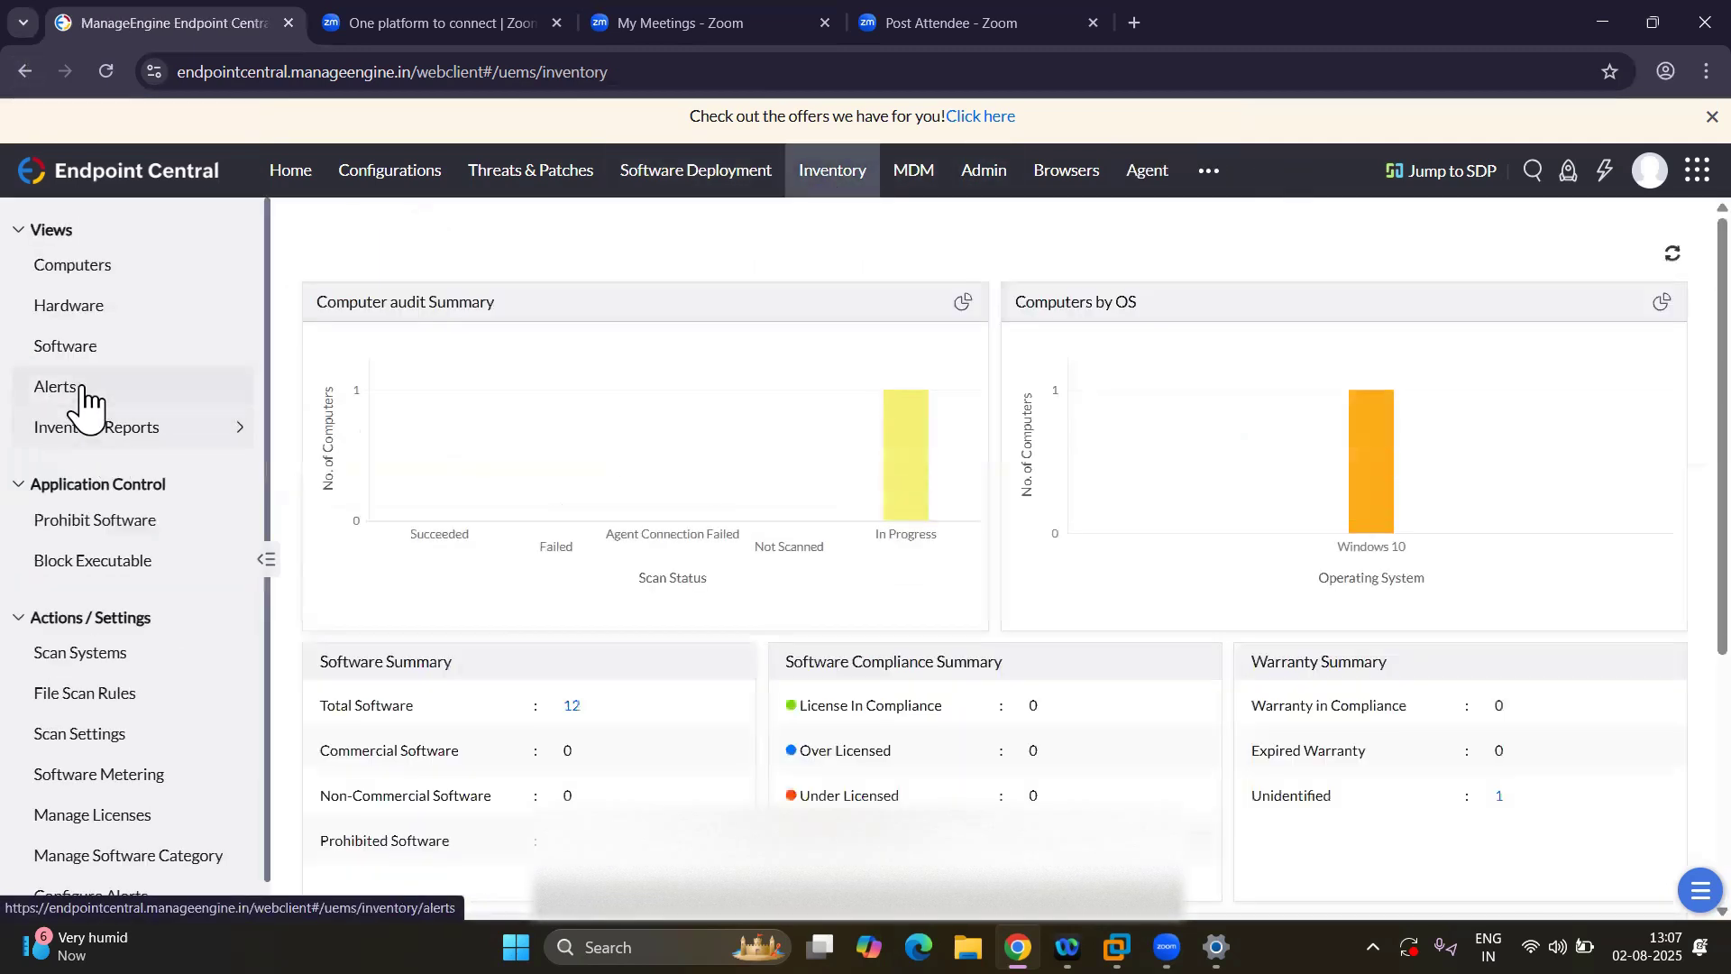
left_click(81, 387)
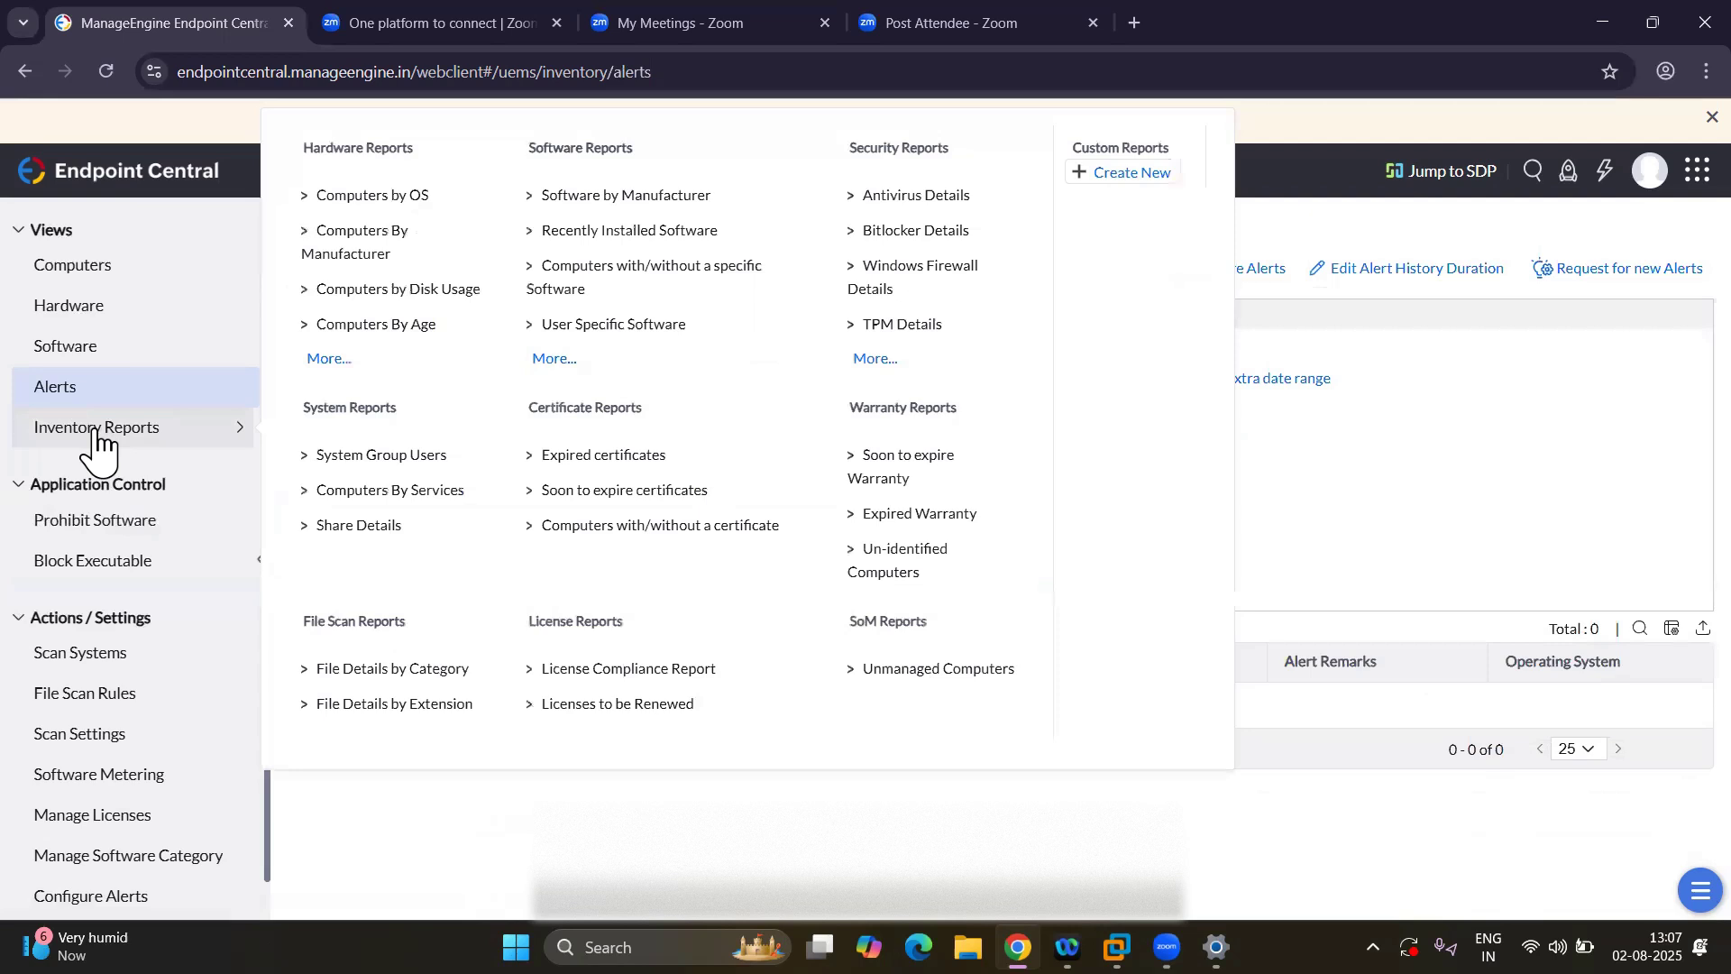
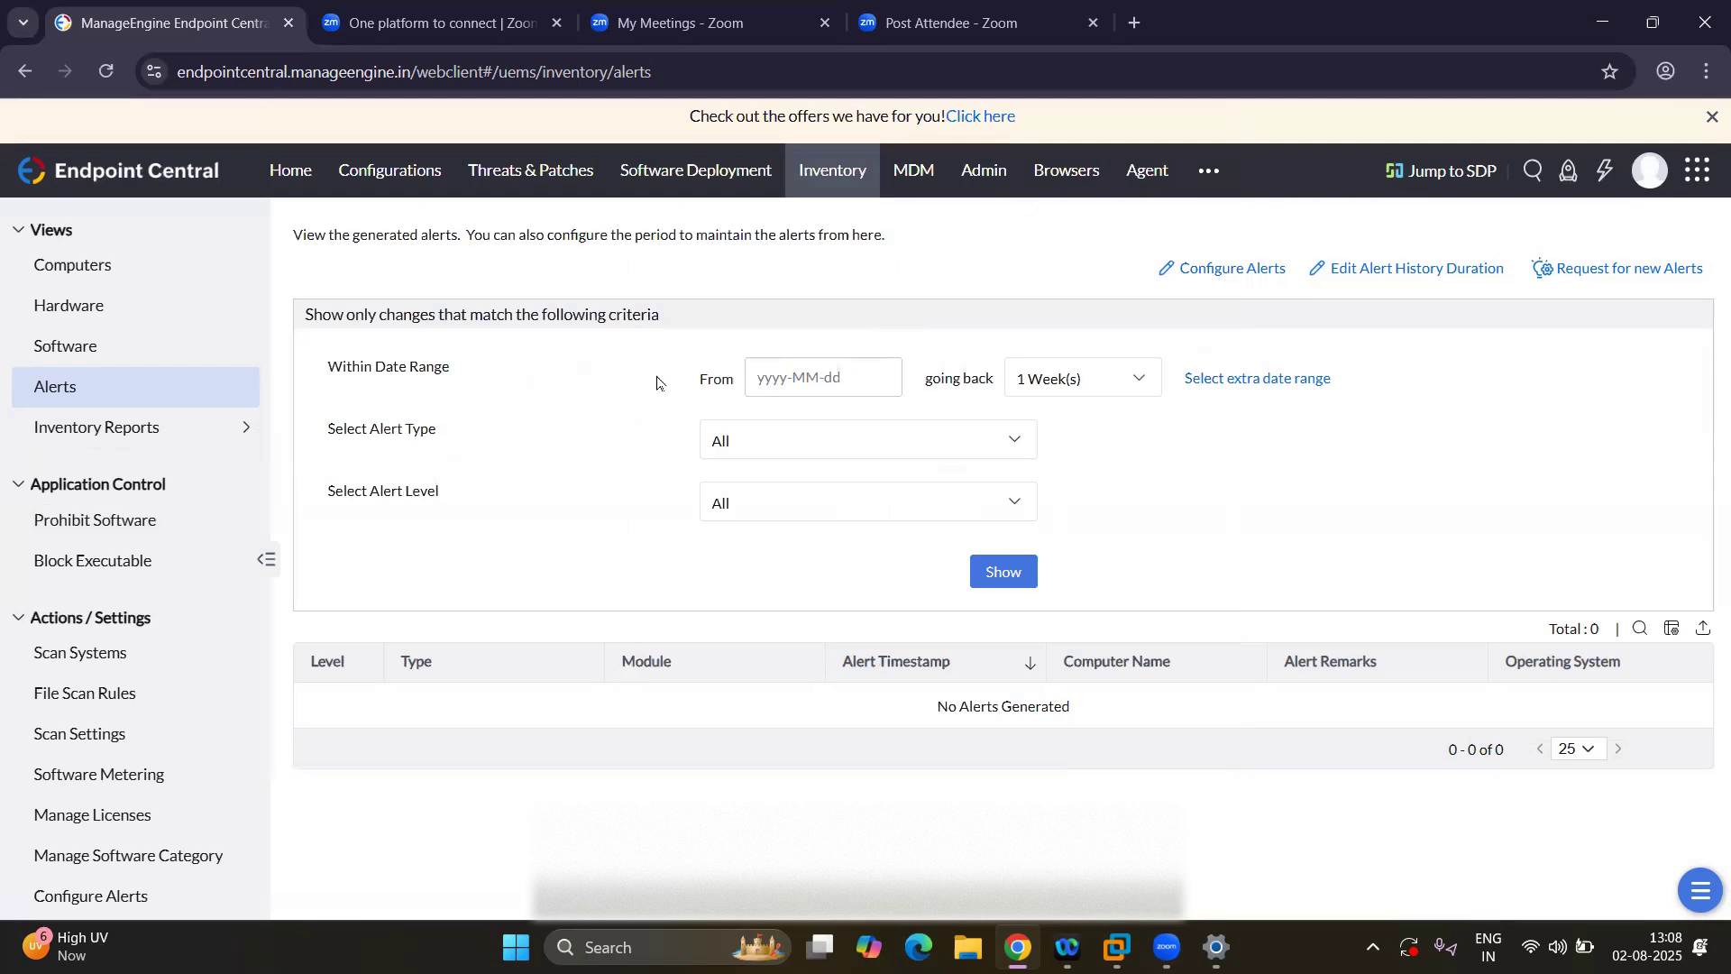
Review the available inventory report categories and open the form for a new custom report.
left_click(829, 177)
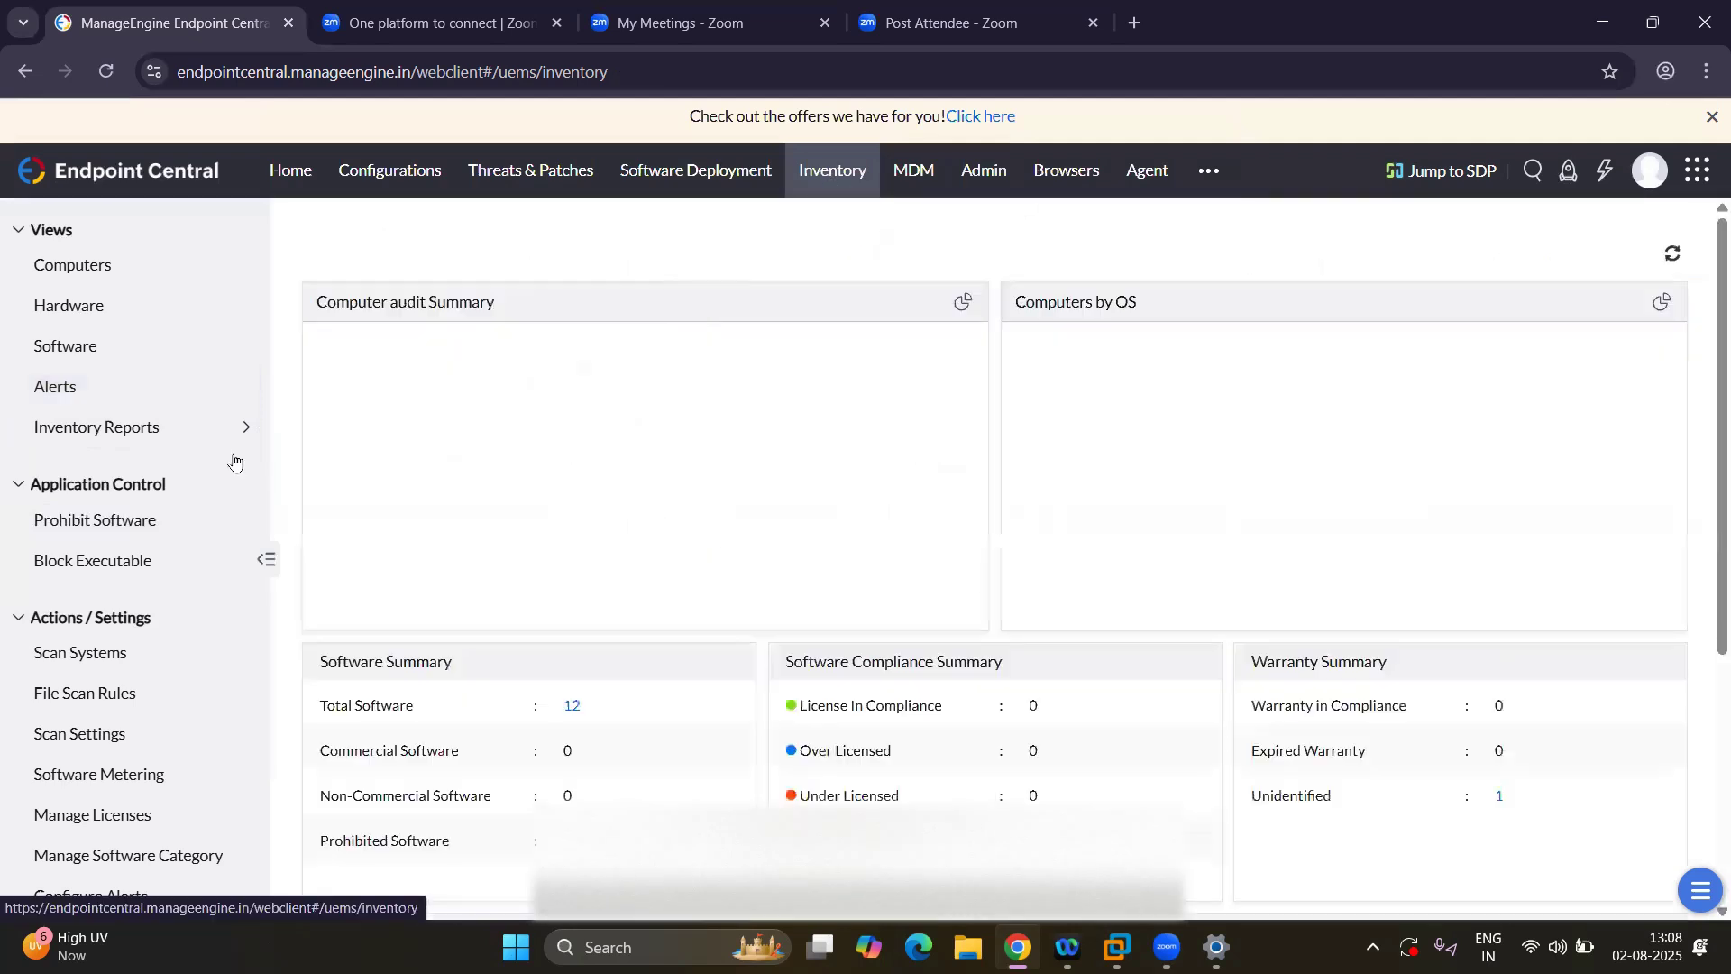
mouse_move(105, 426)
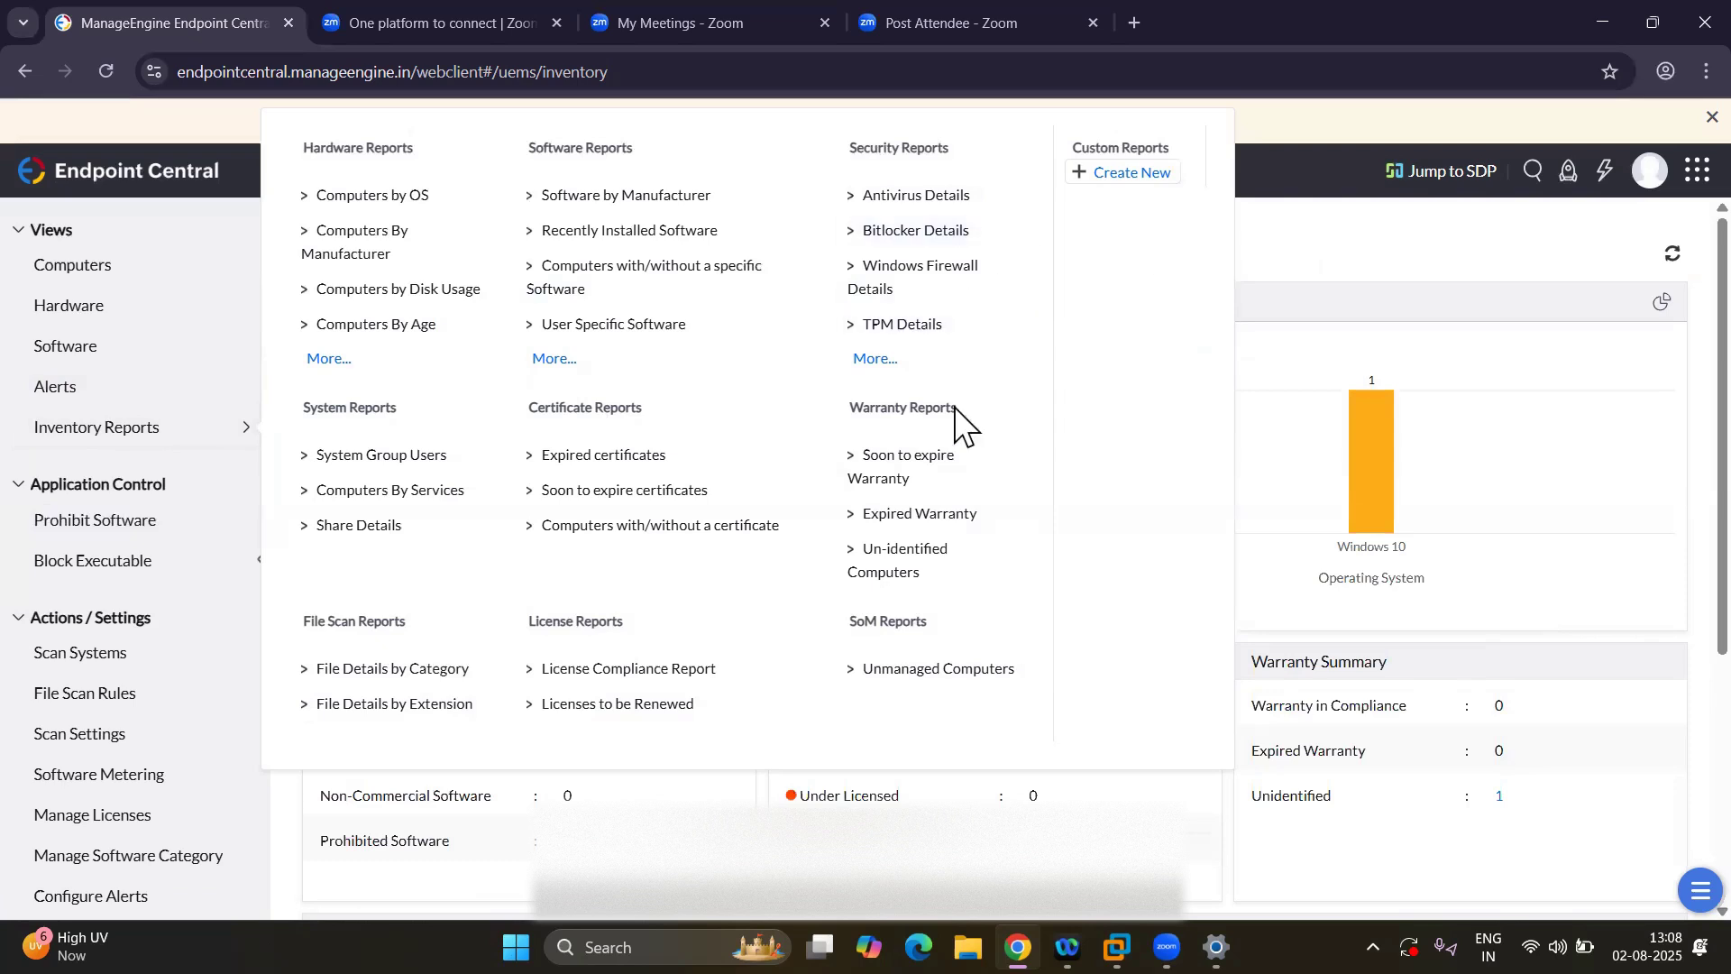
left_click(1138, 176)
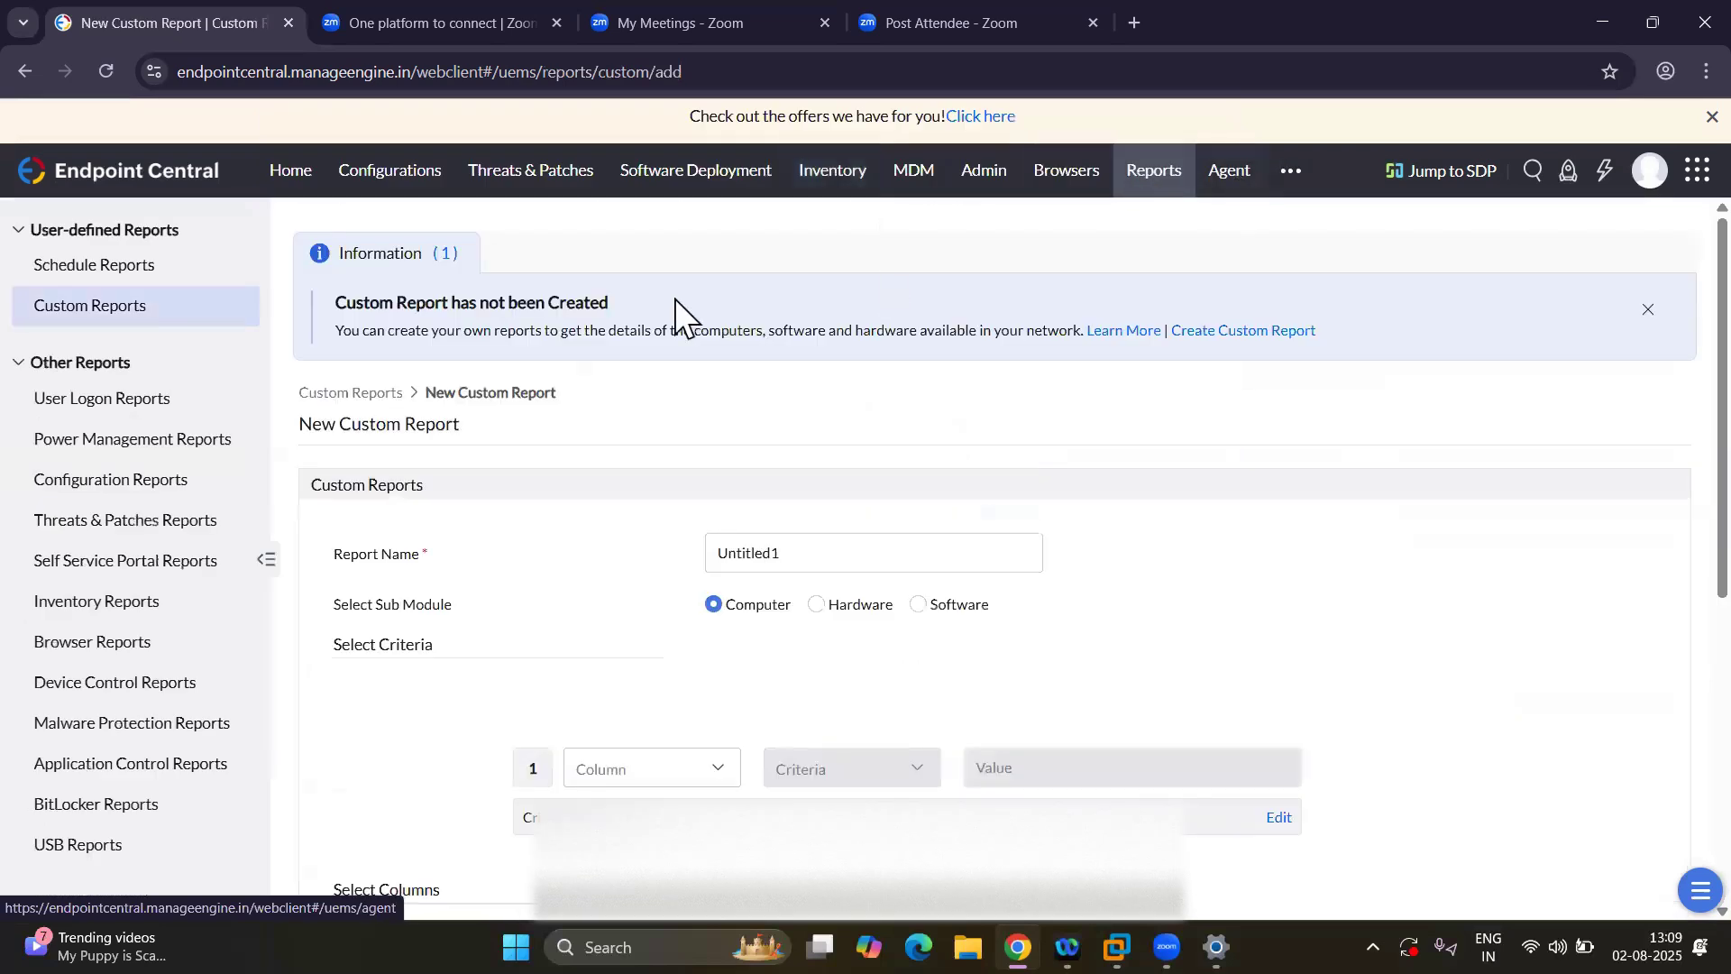
left_click(826, 175)
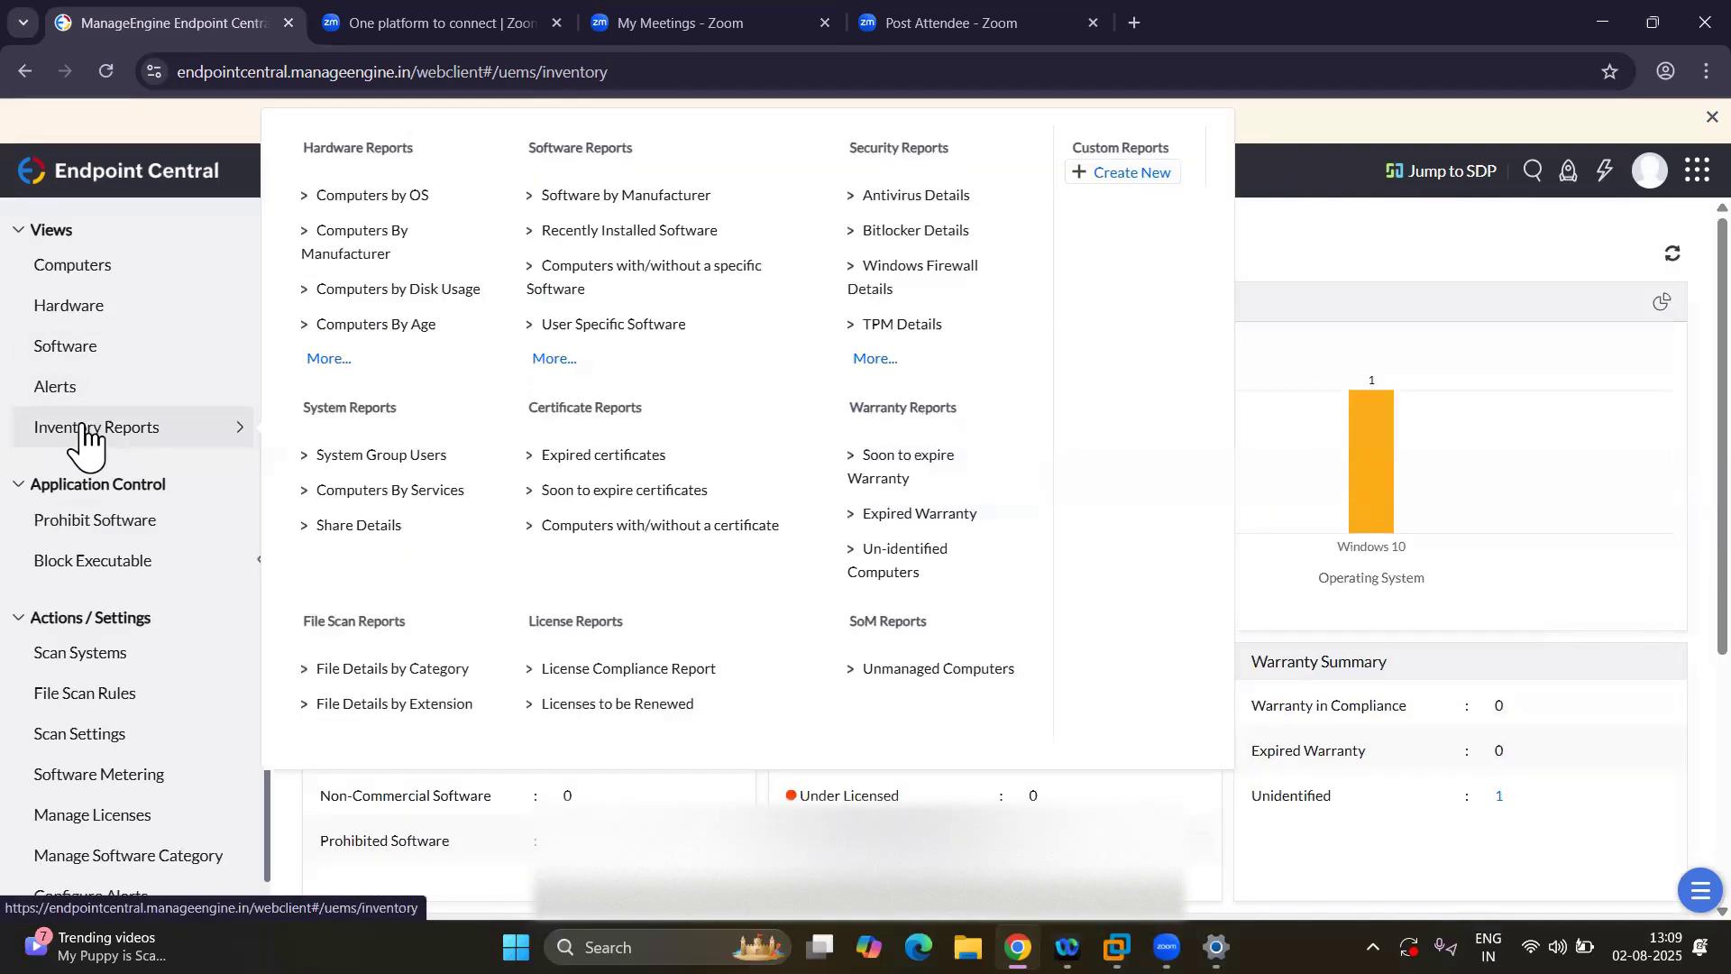
left_click(1147, 171)
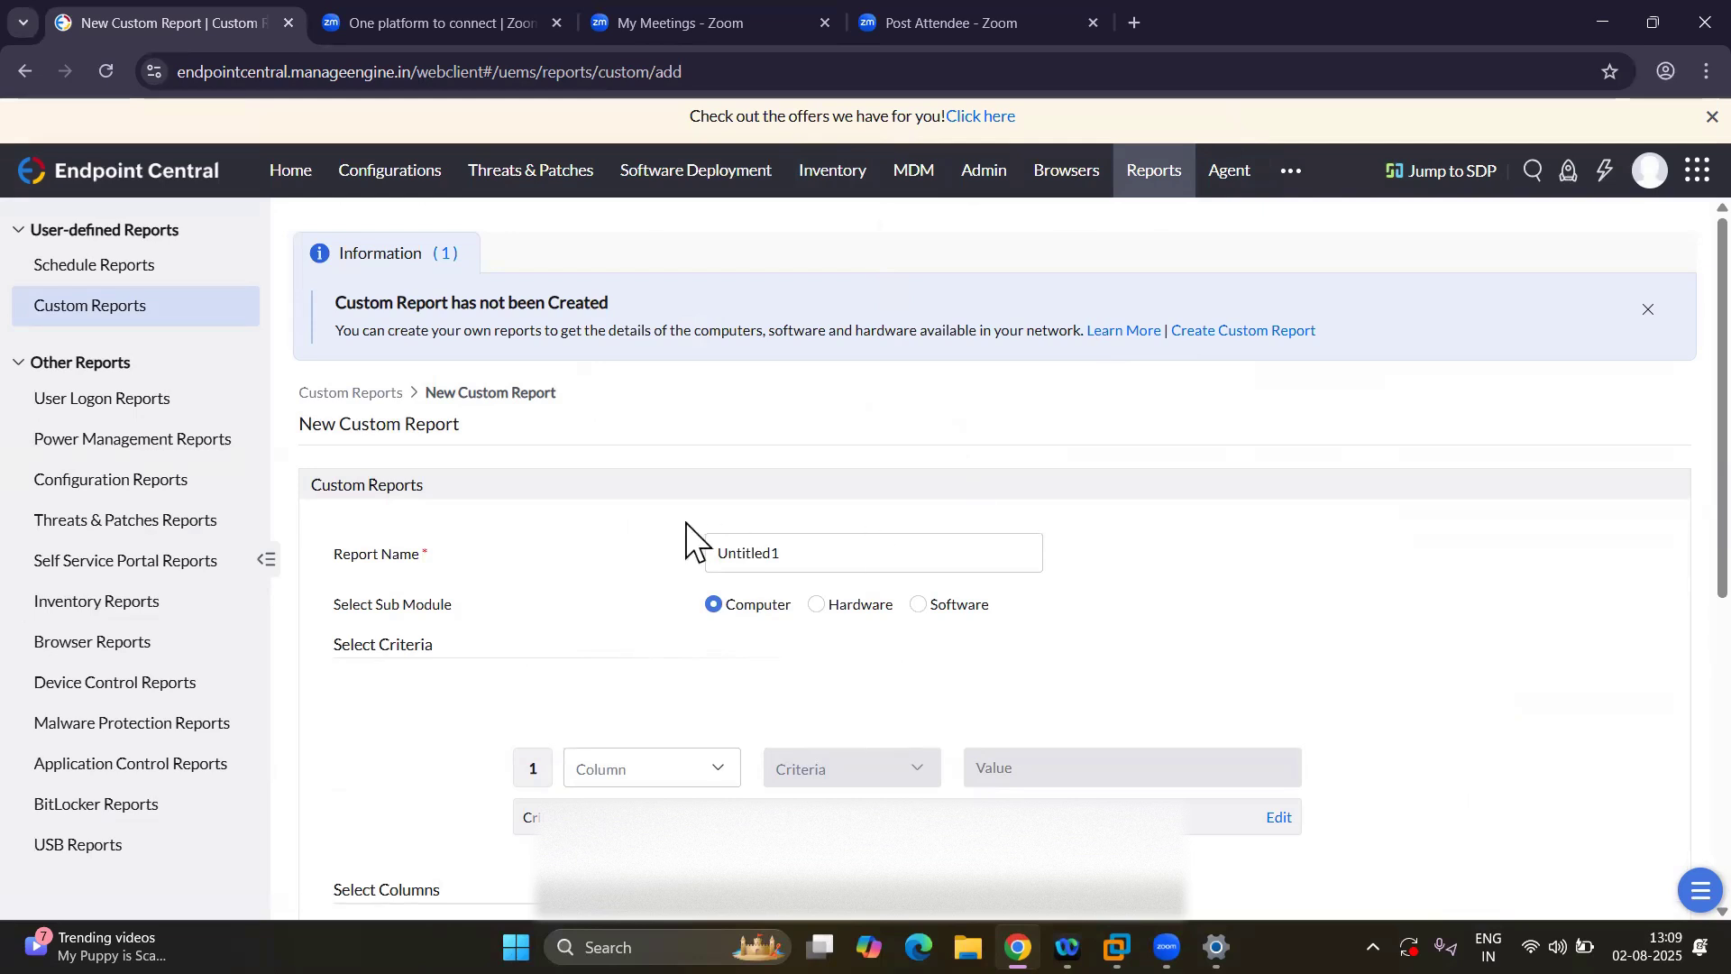
Name the new custom report "Asset Report" and choose the Hardware sub-module.
double_click(796, 556)
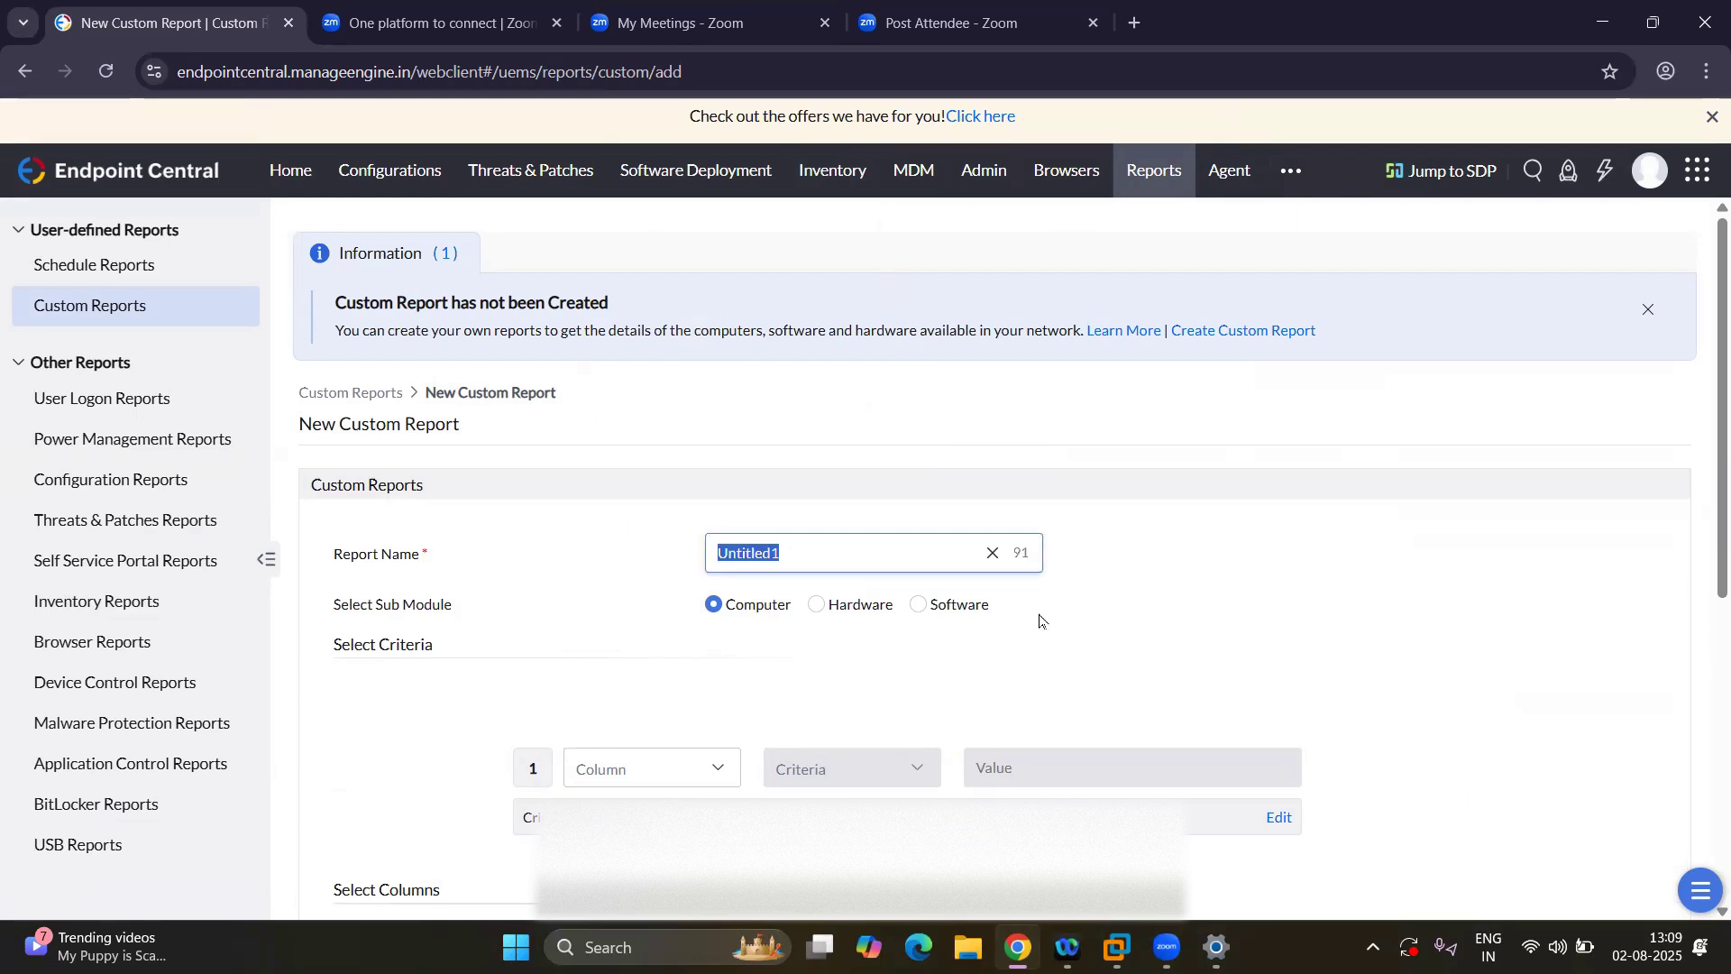
type("Asset Report")
left_click(838, 612)
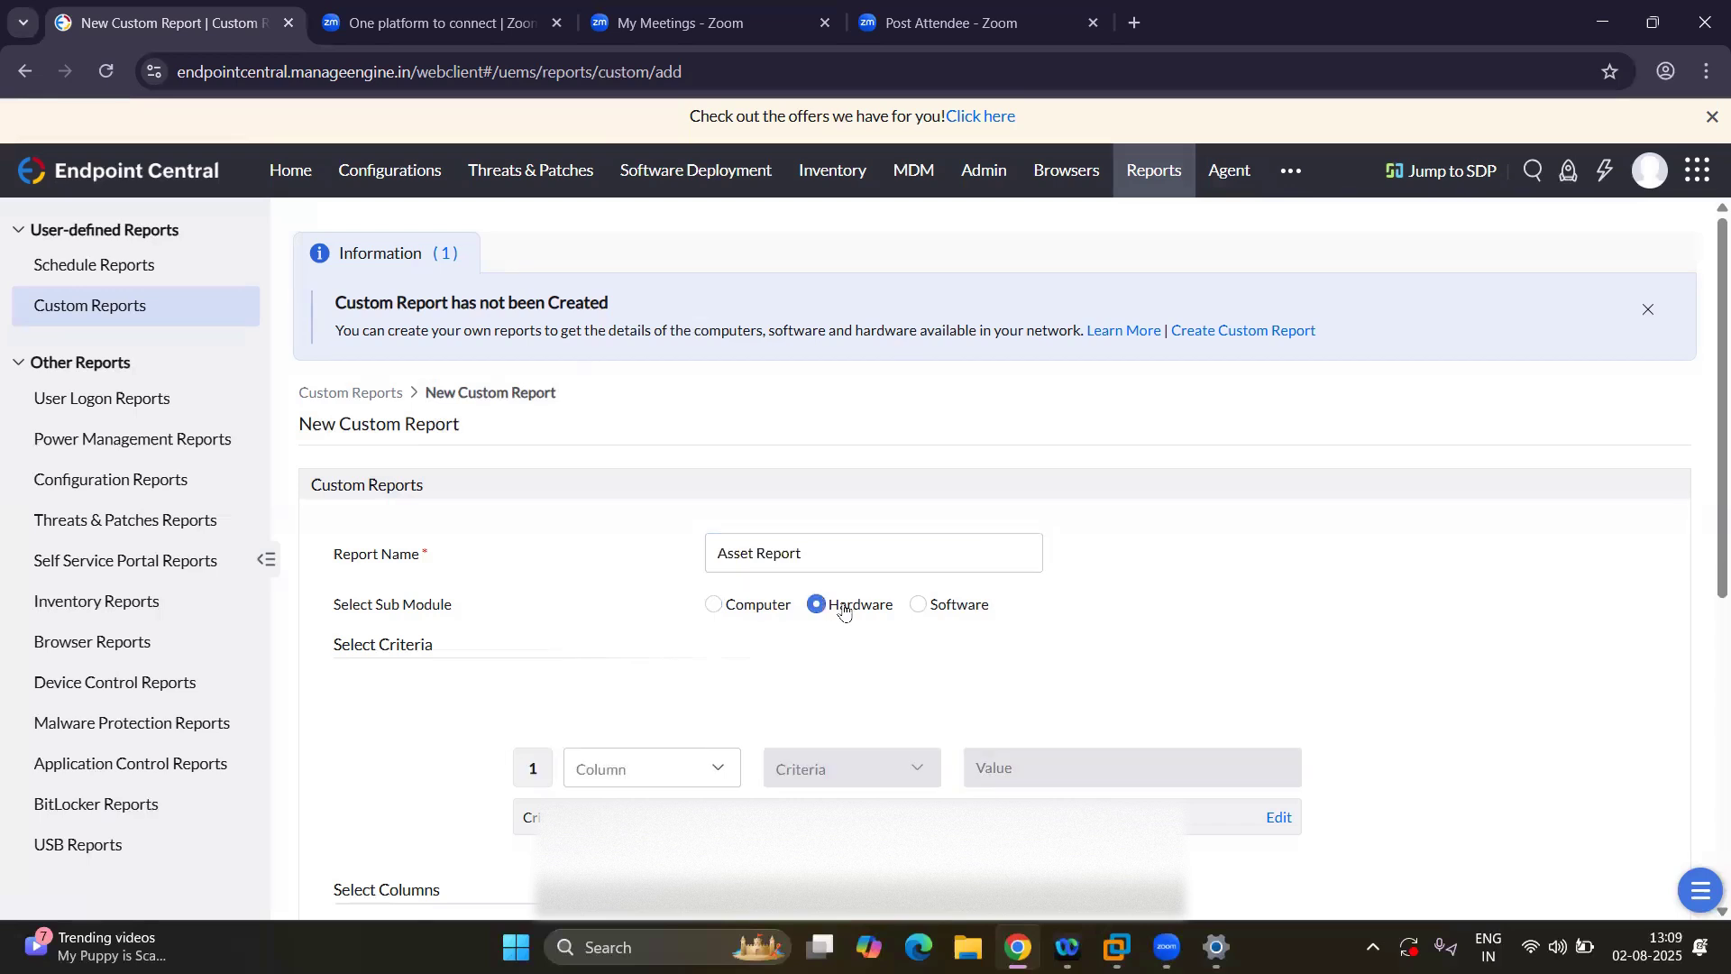
scroll(942, 626, "down", 3)
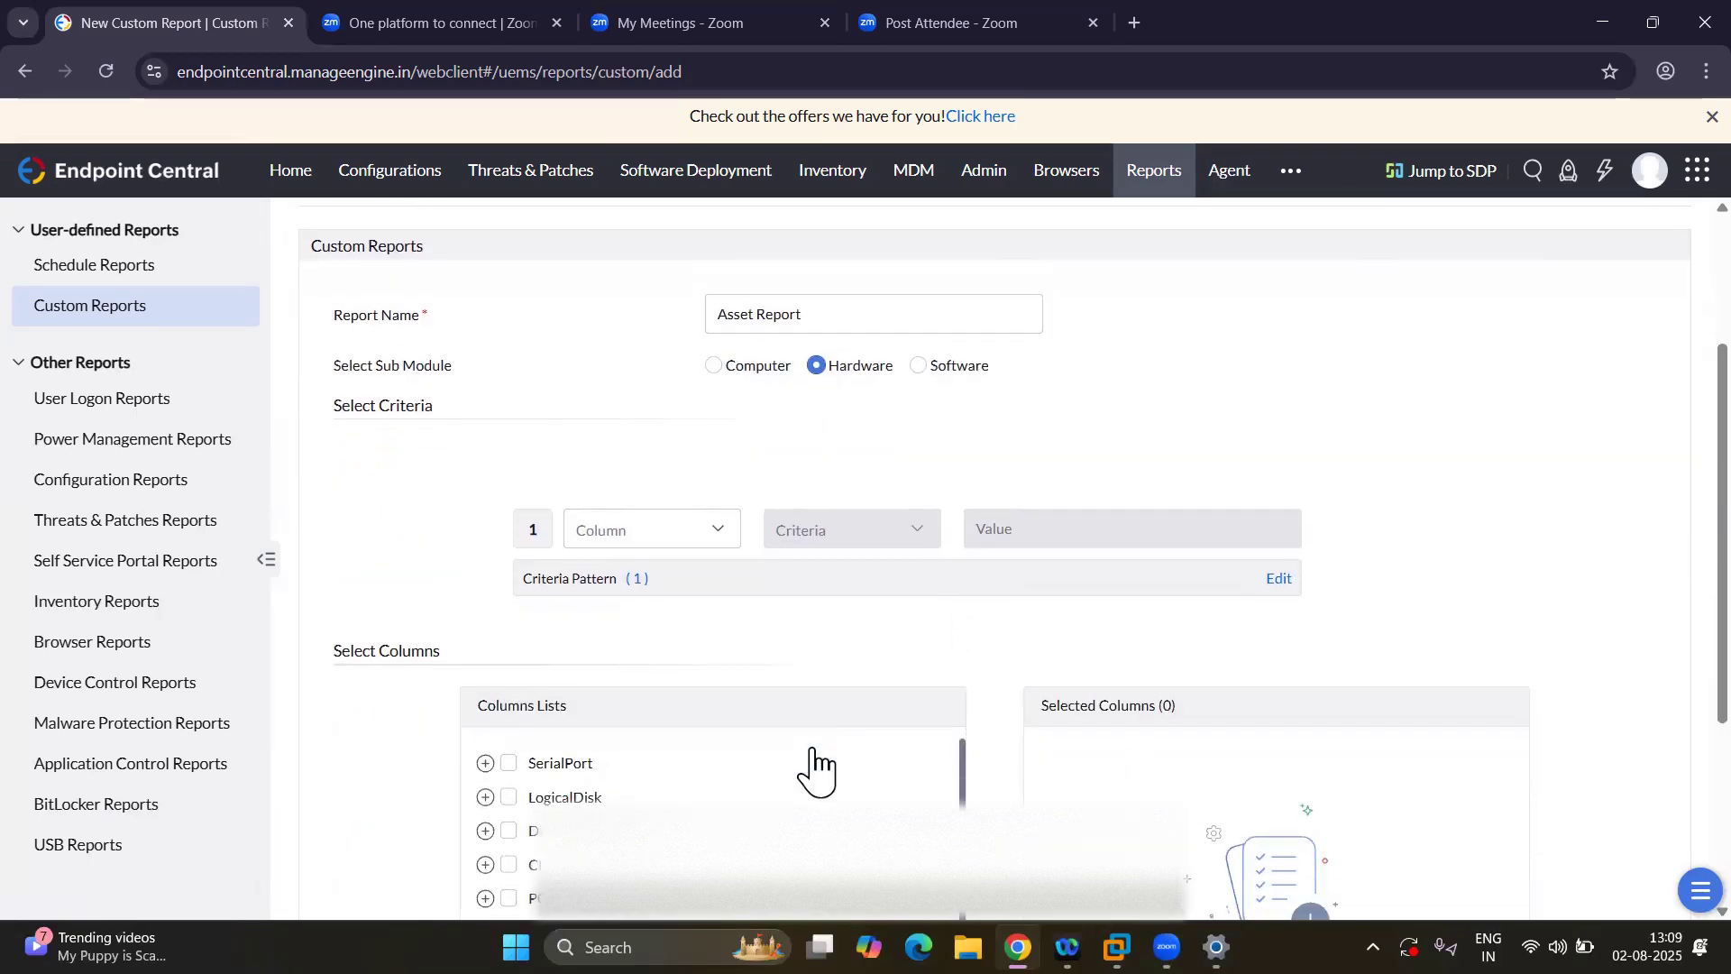
Switch the report to the Computer sub-module and look through the column groups it offers.
left_click(723, 367)
scroll(953, 479, "down", 3)
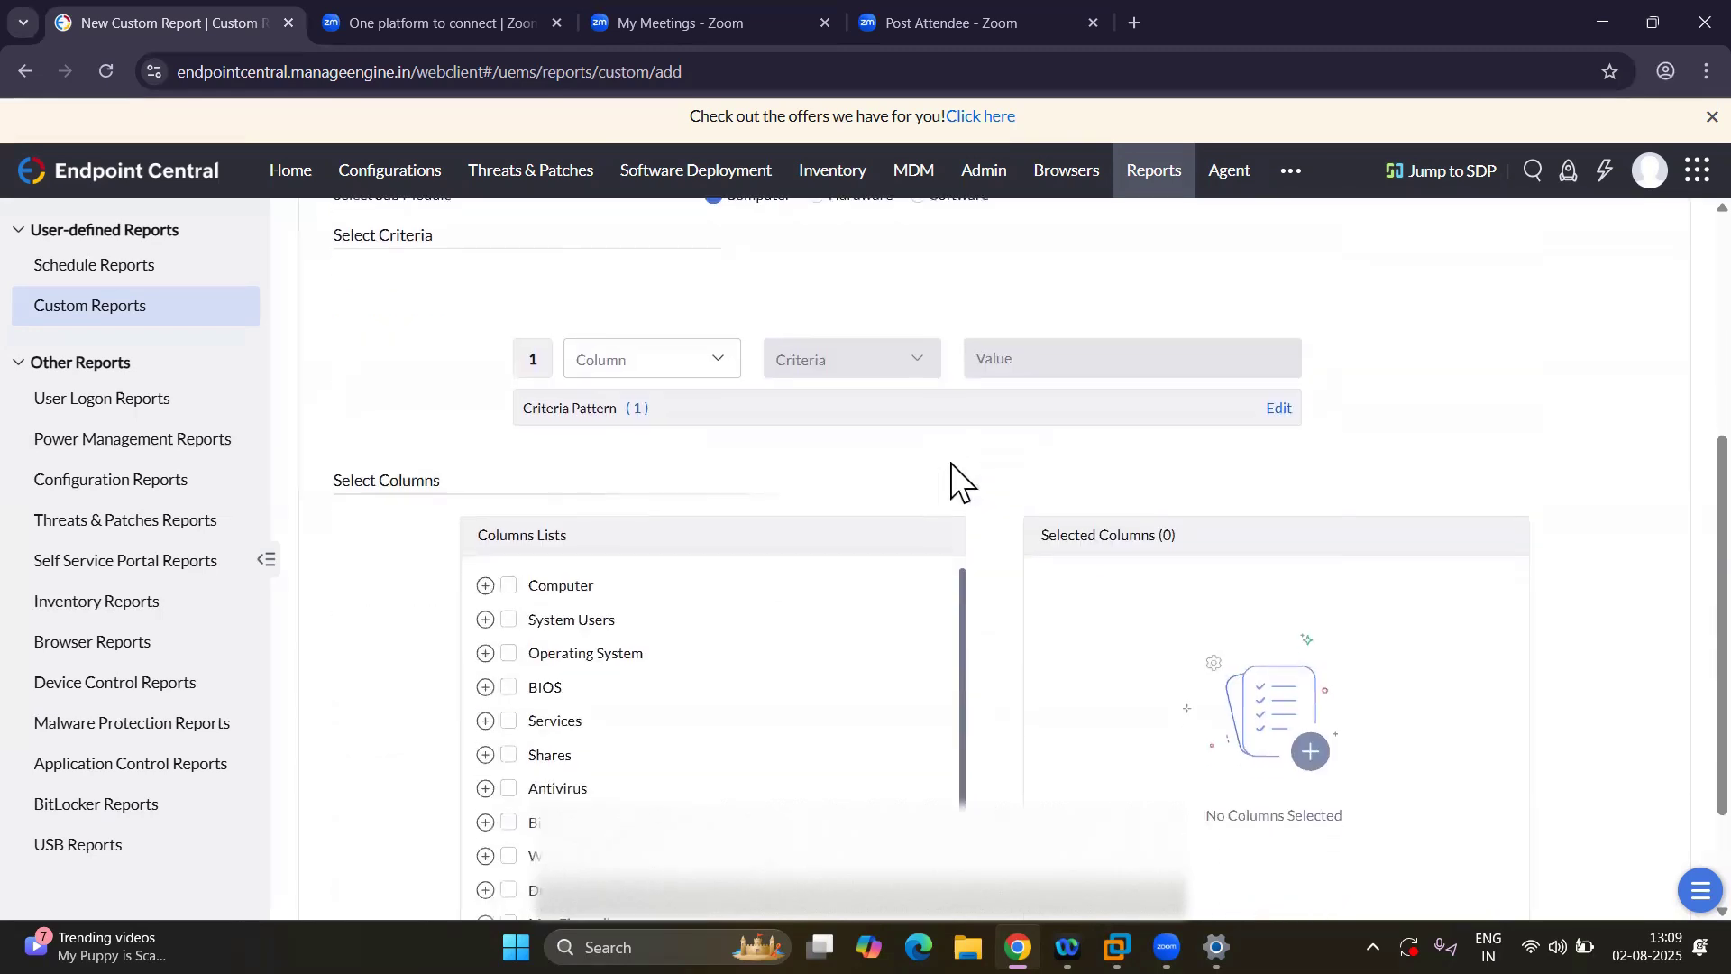
scroll(951, 464, "up", 1)
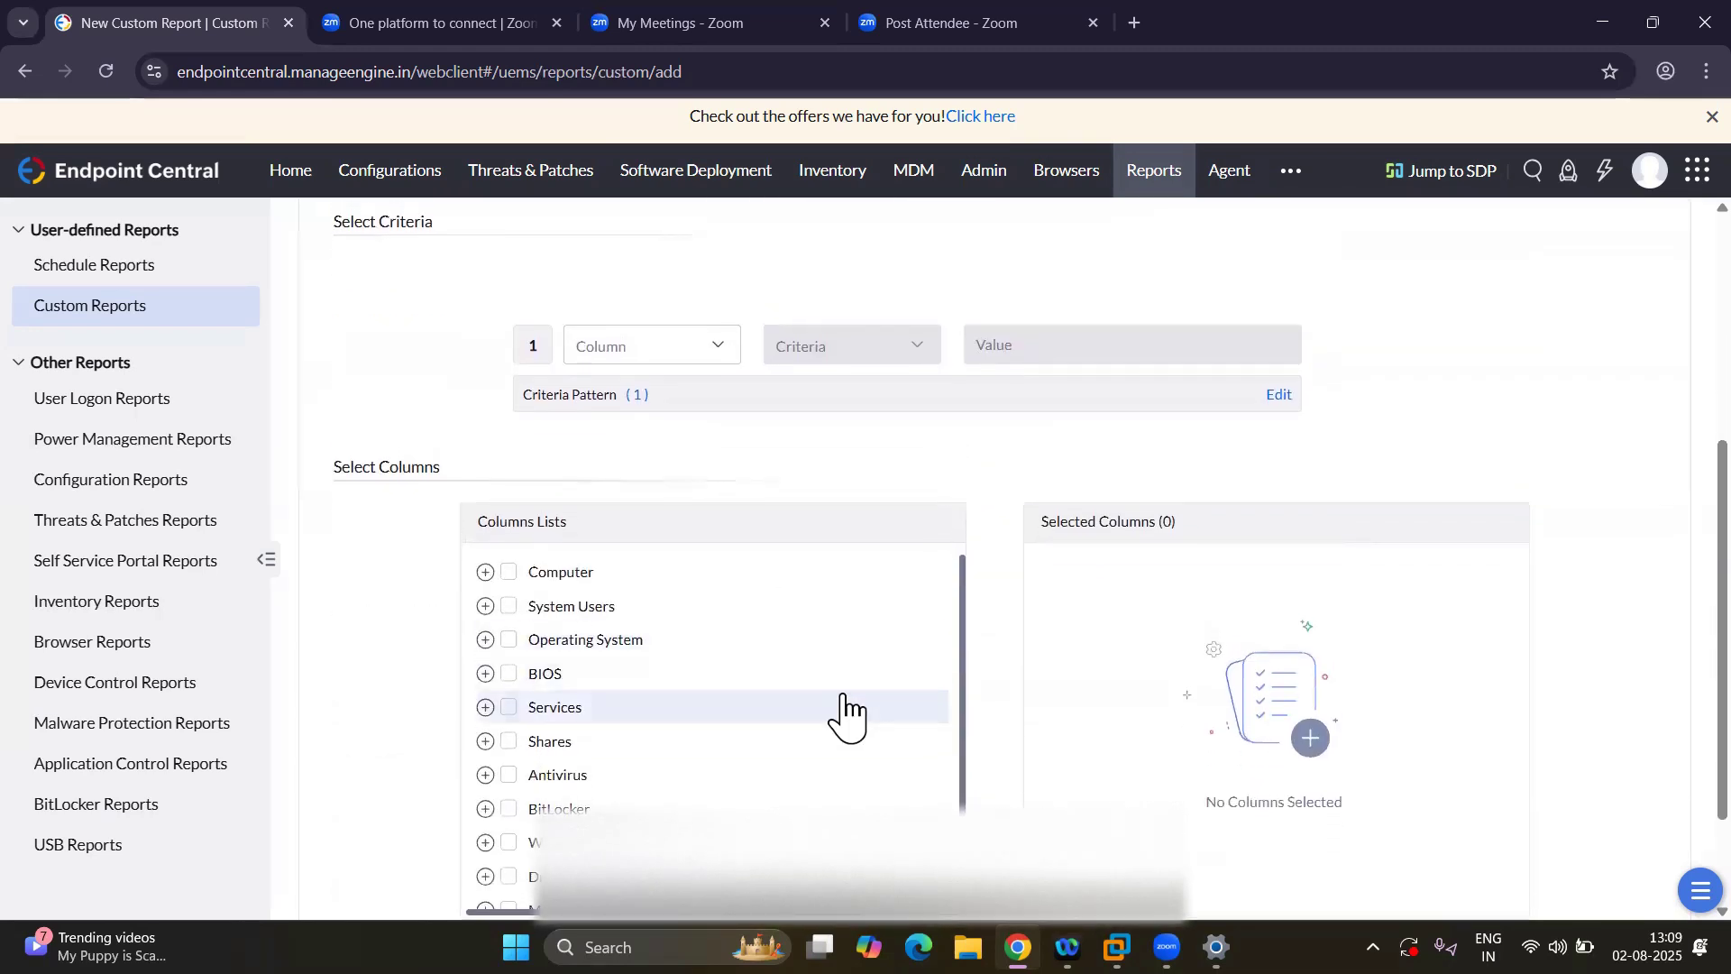
scroll(845, 712, "down", 5)
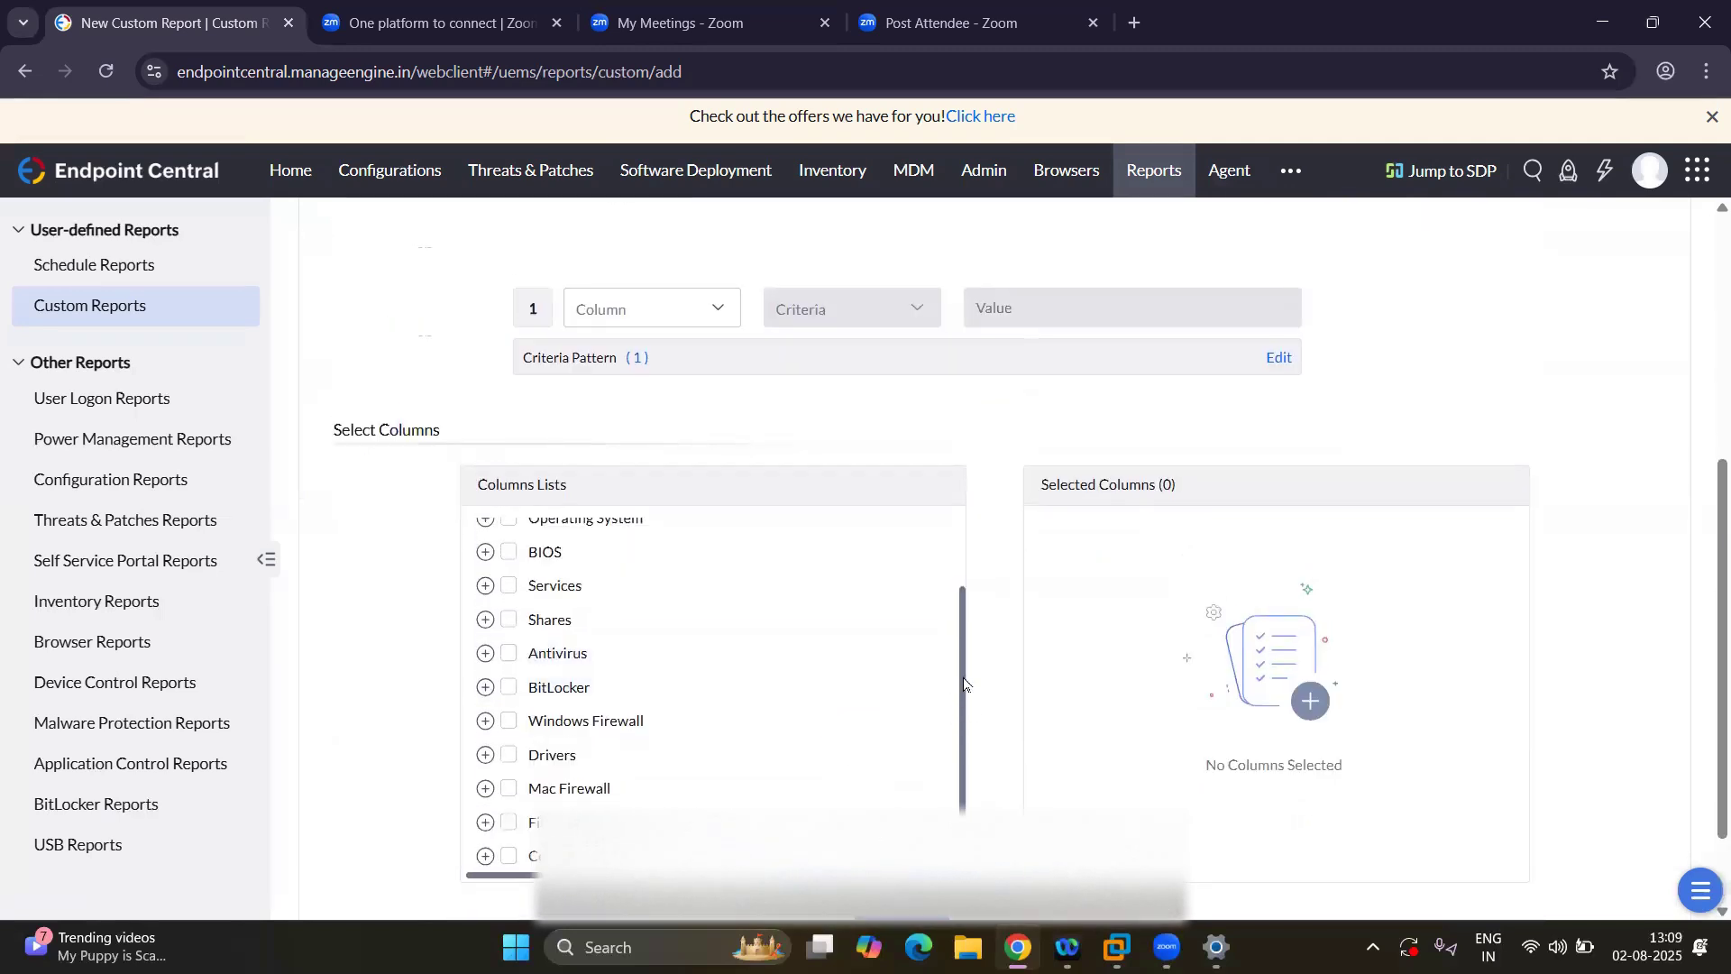
left_click_drag(963, 683, 963, 565)
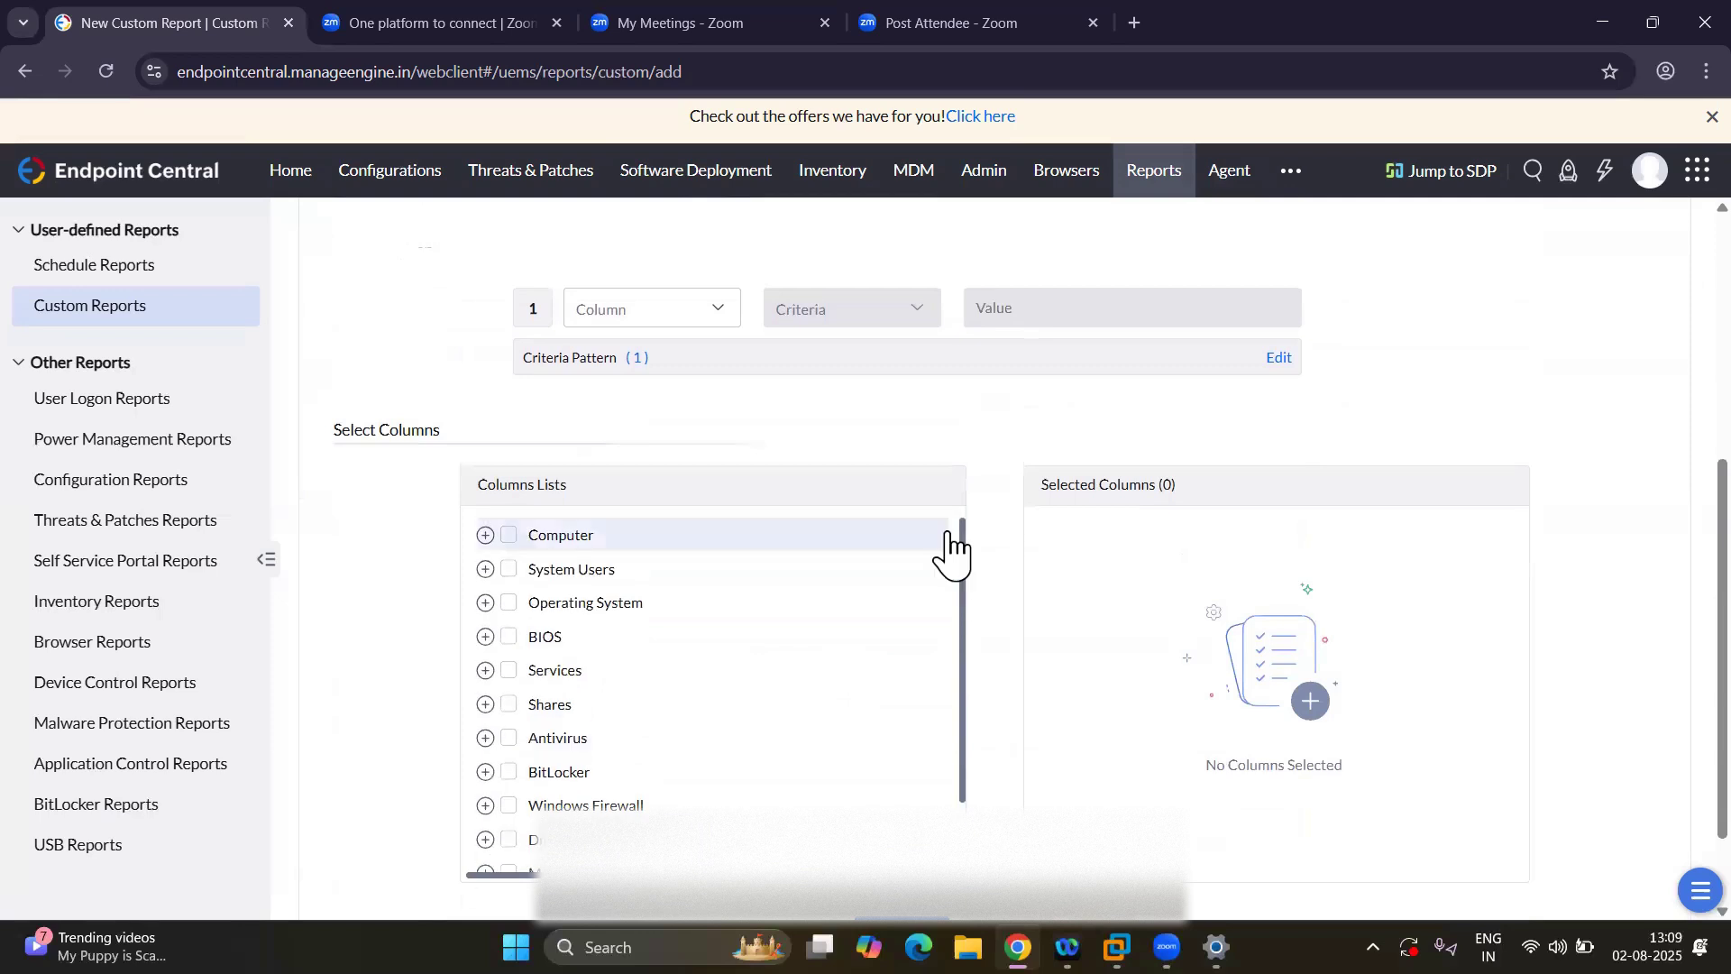
scroll(931, 375, "up", 2)
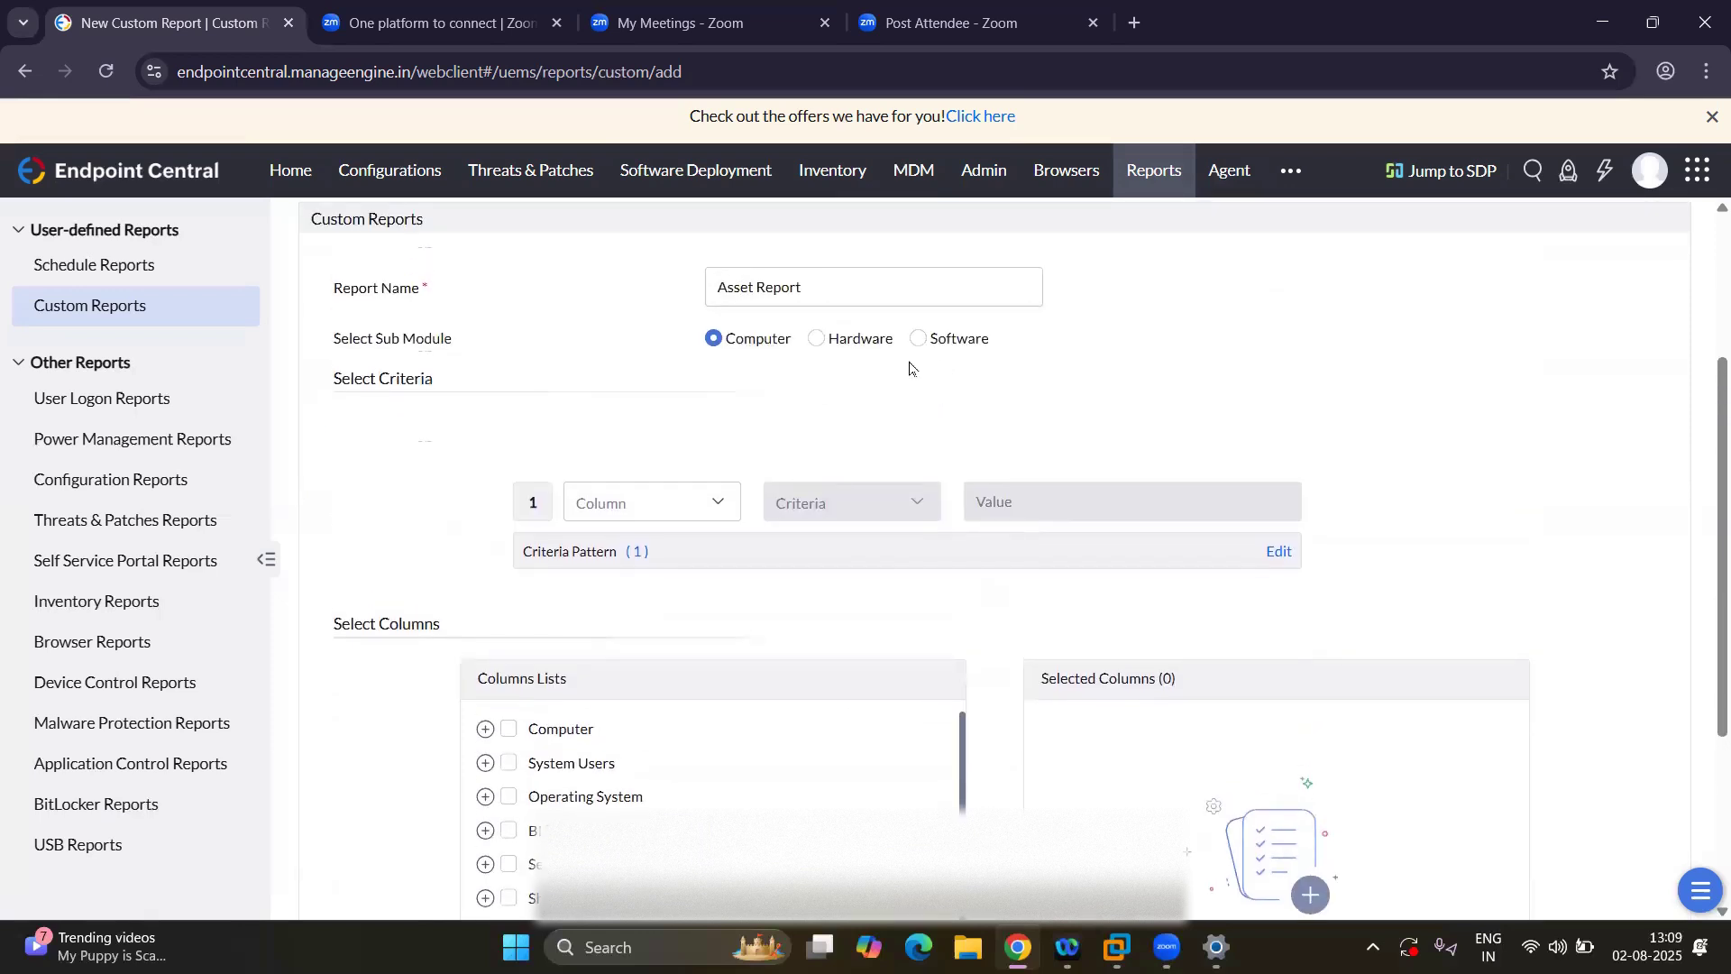
scroll(1054, 420, "down", 3)
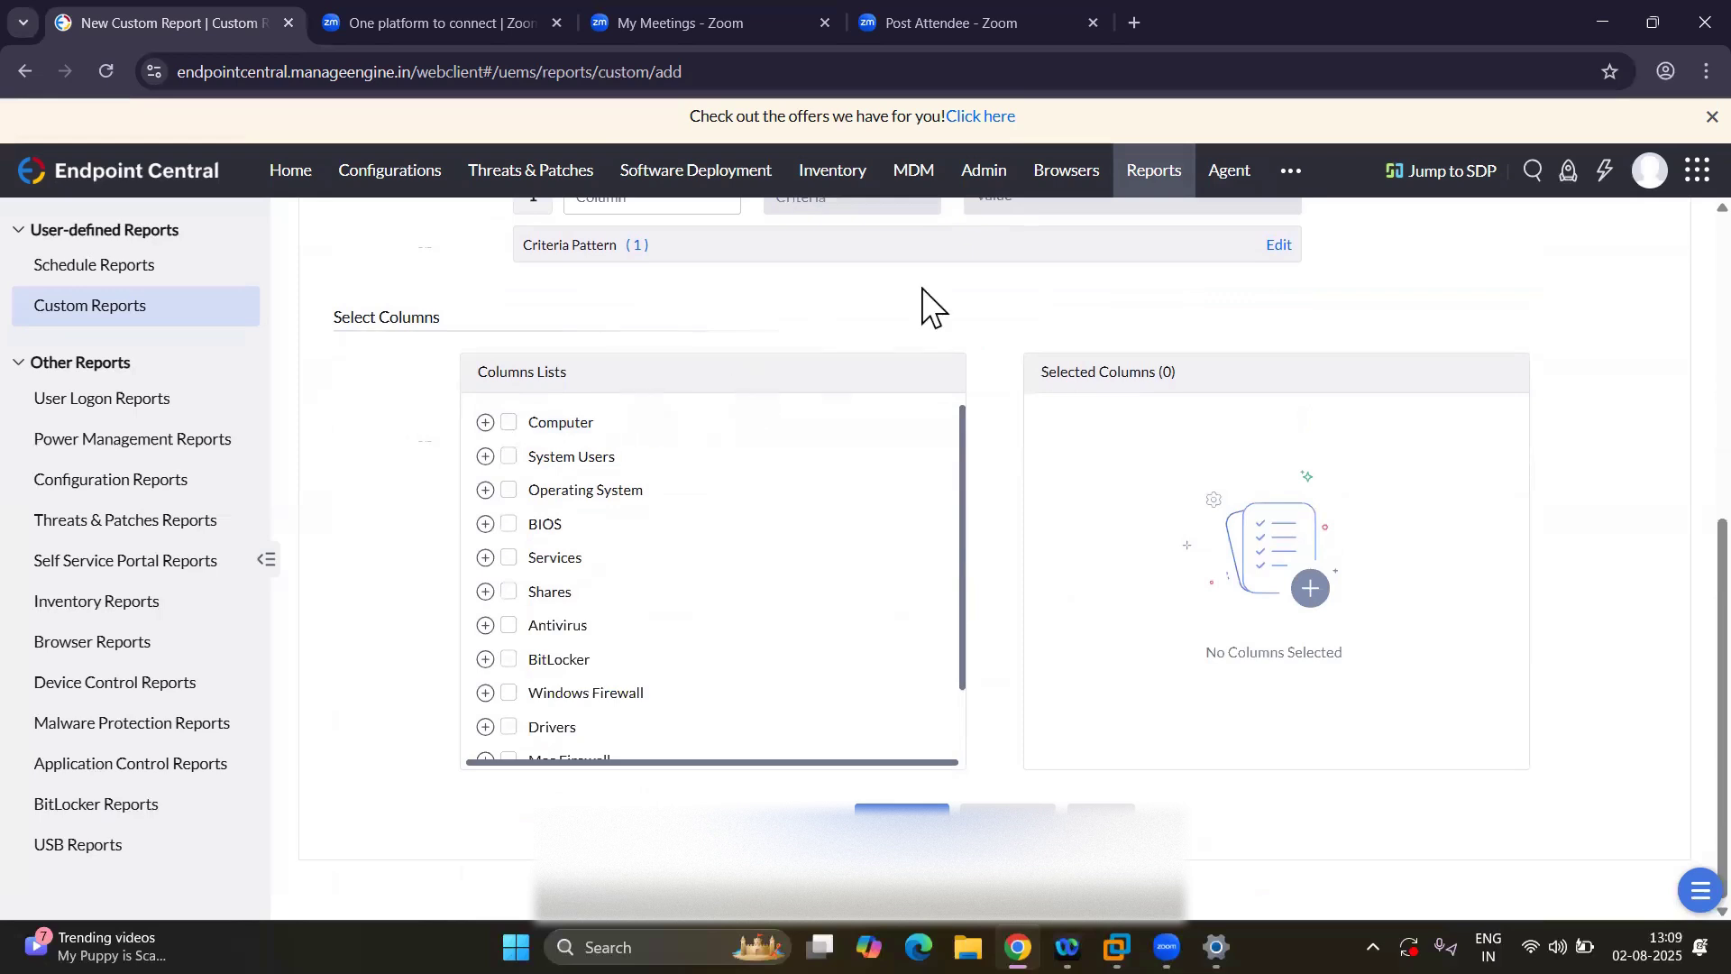
scroll(927, 301, "up", 3)
Switch the report to the Hardware sub-module and look through its available column groups.
left_click(817, 289)
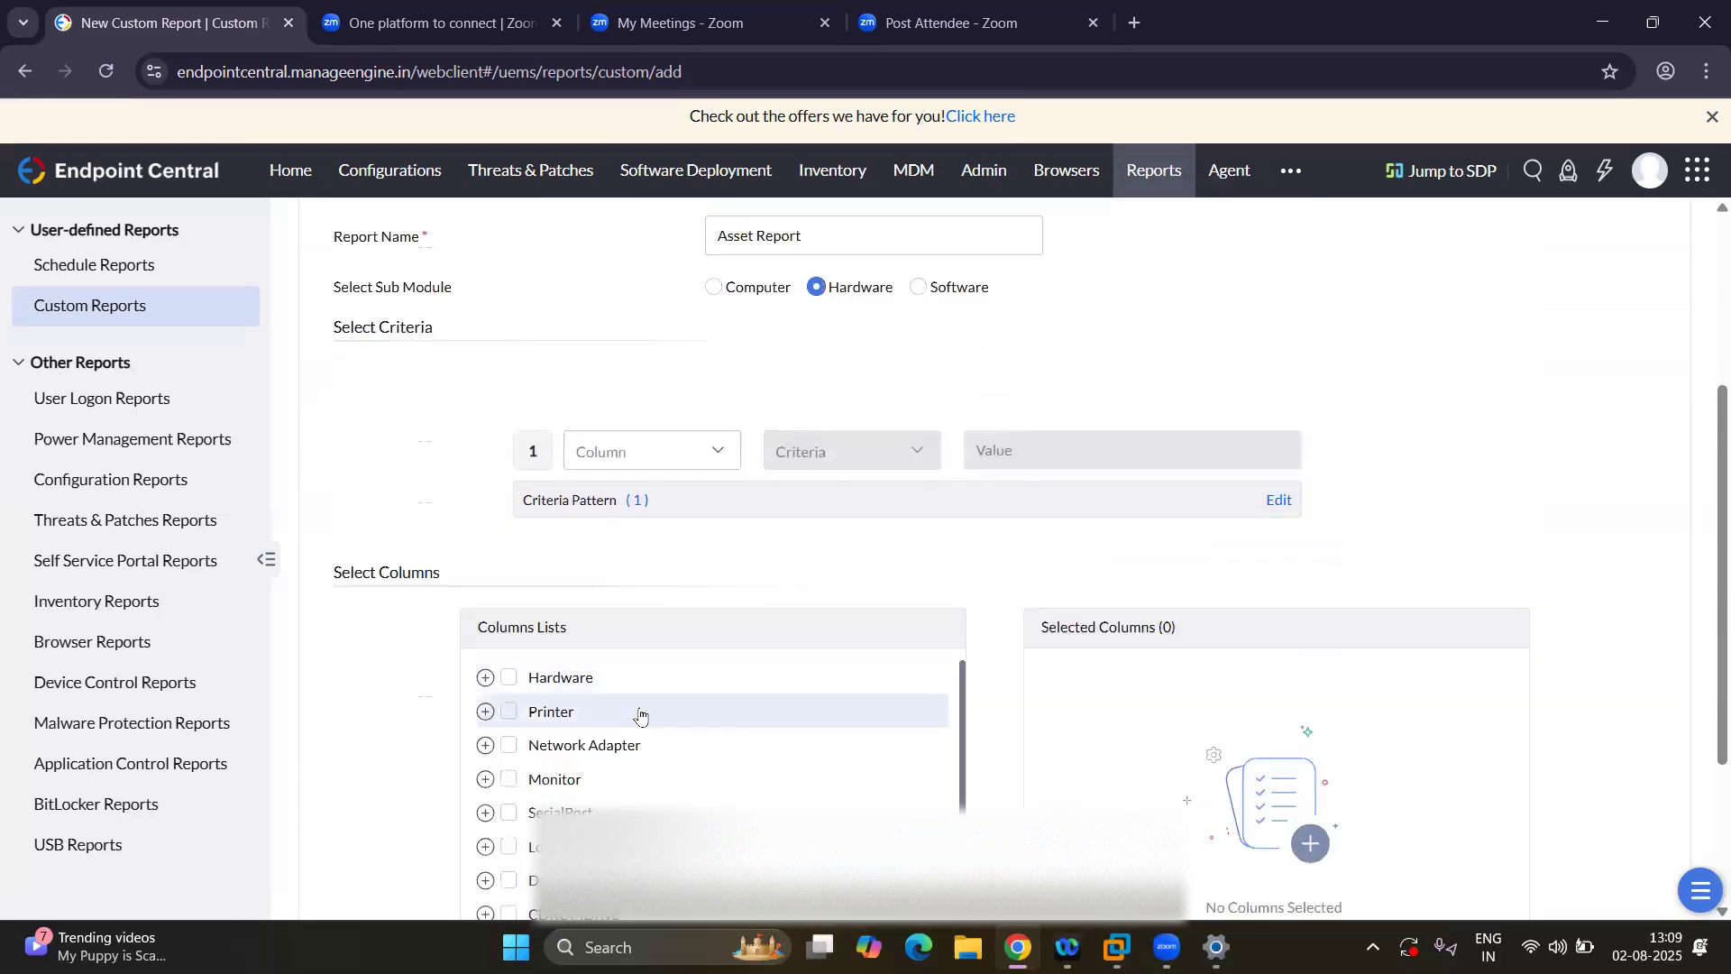
scroll(651, 782, "down", 3)
scroll(651, 783, "down", 3)
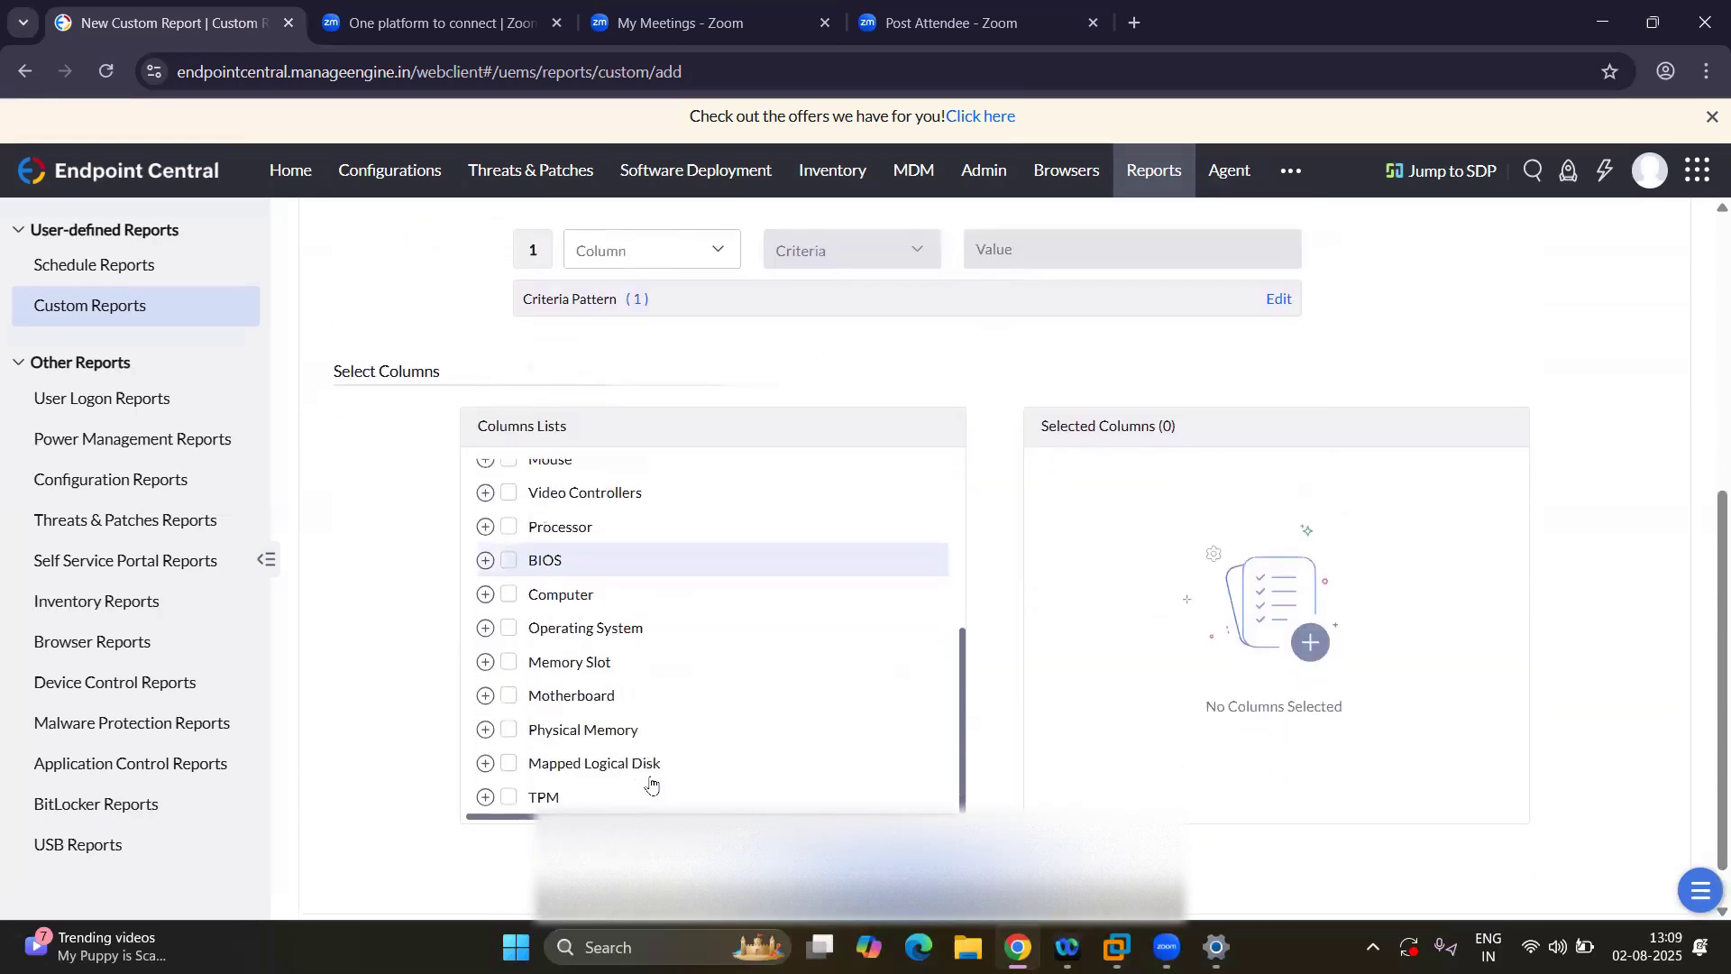
scroll(656, 609, "up", 2)
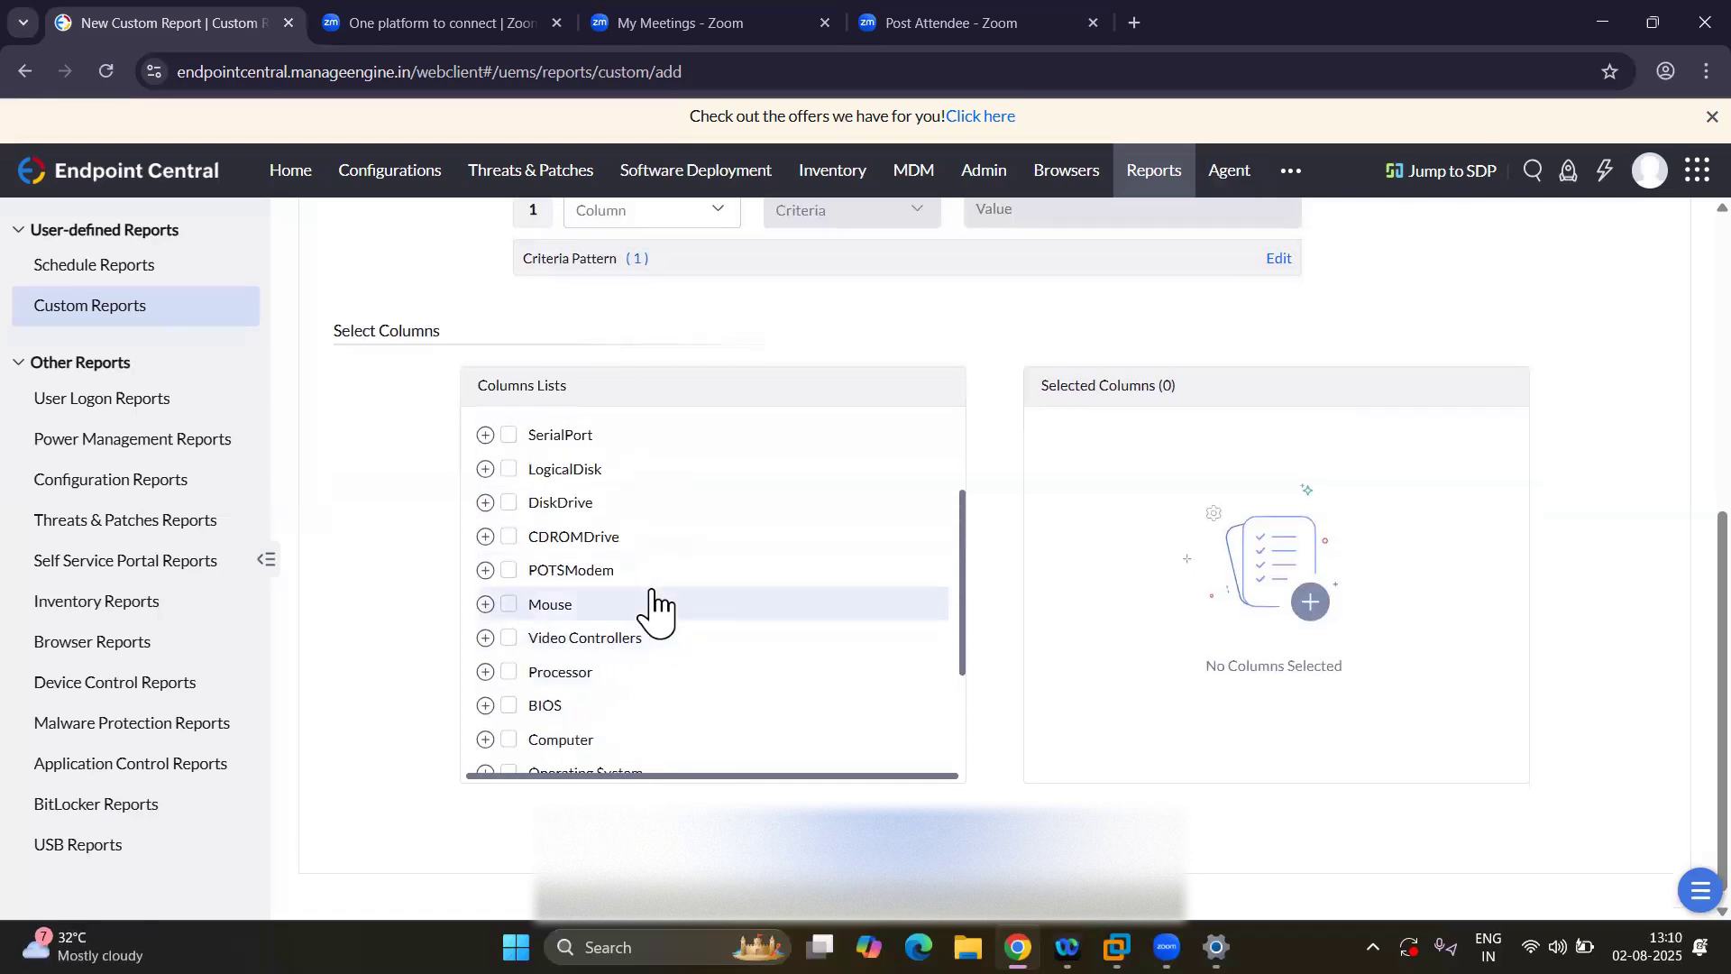
scroll(657, 609, "up", 5)
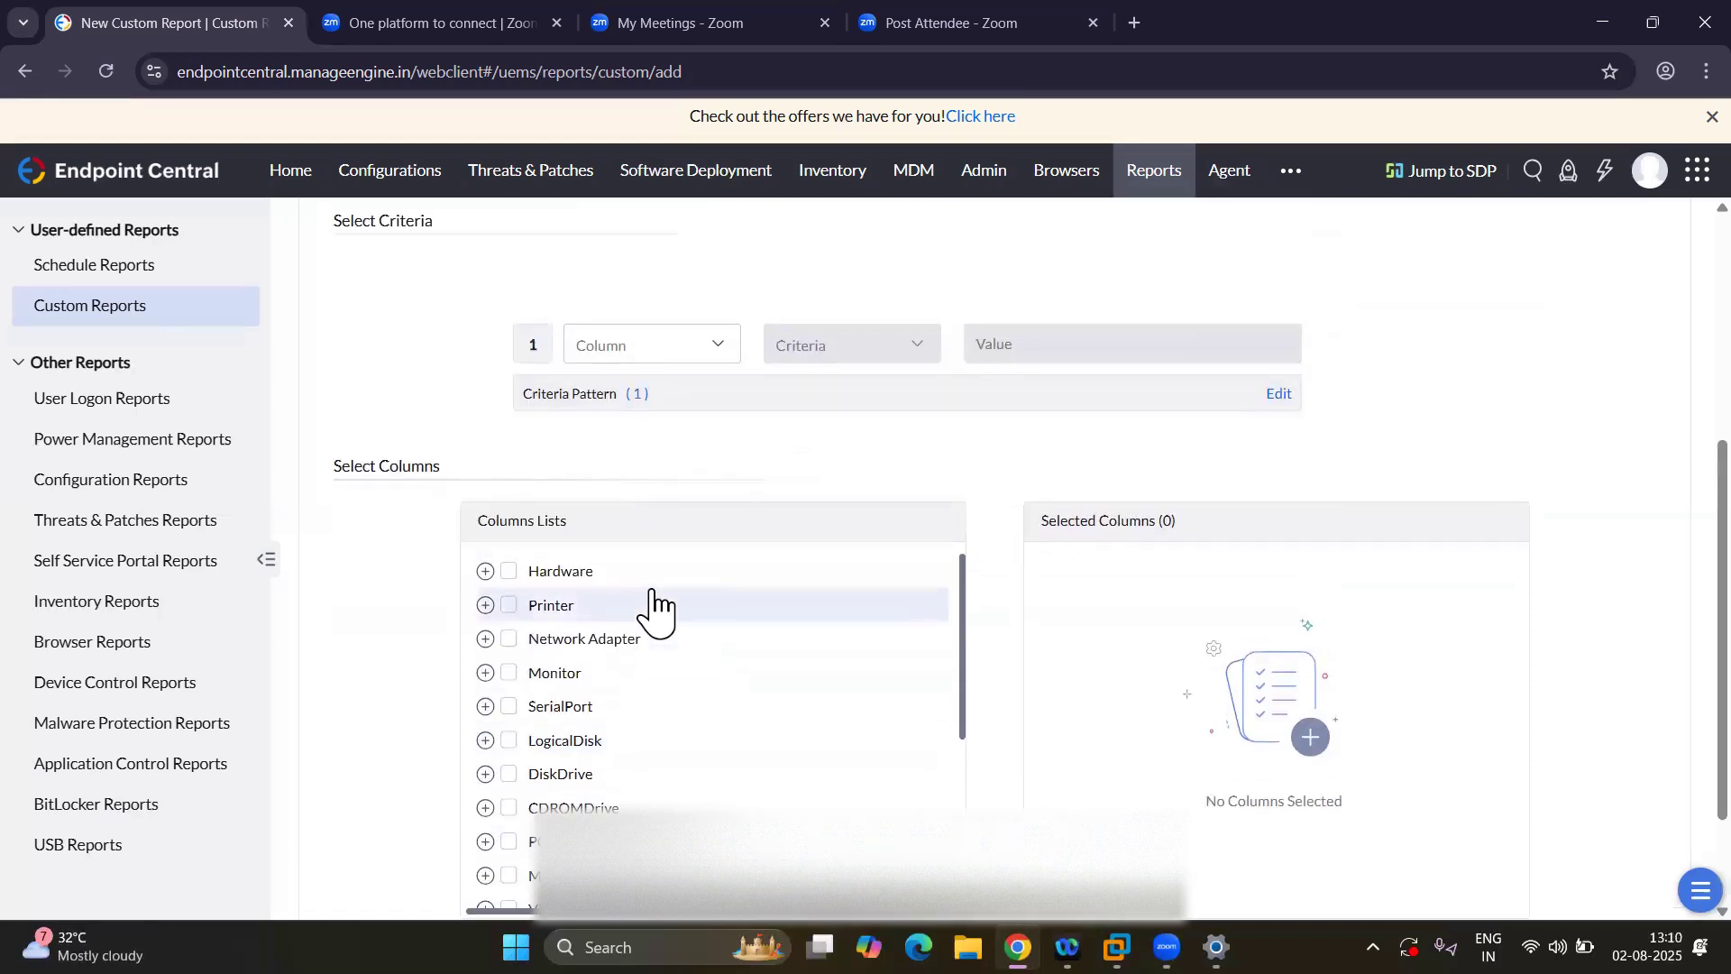
scroll(993, 262, "up", 3)
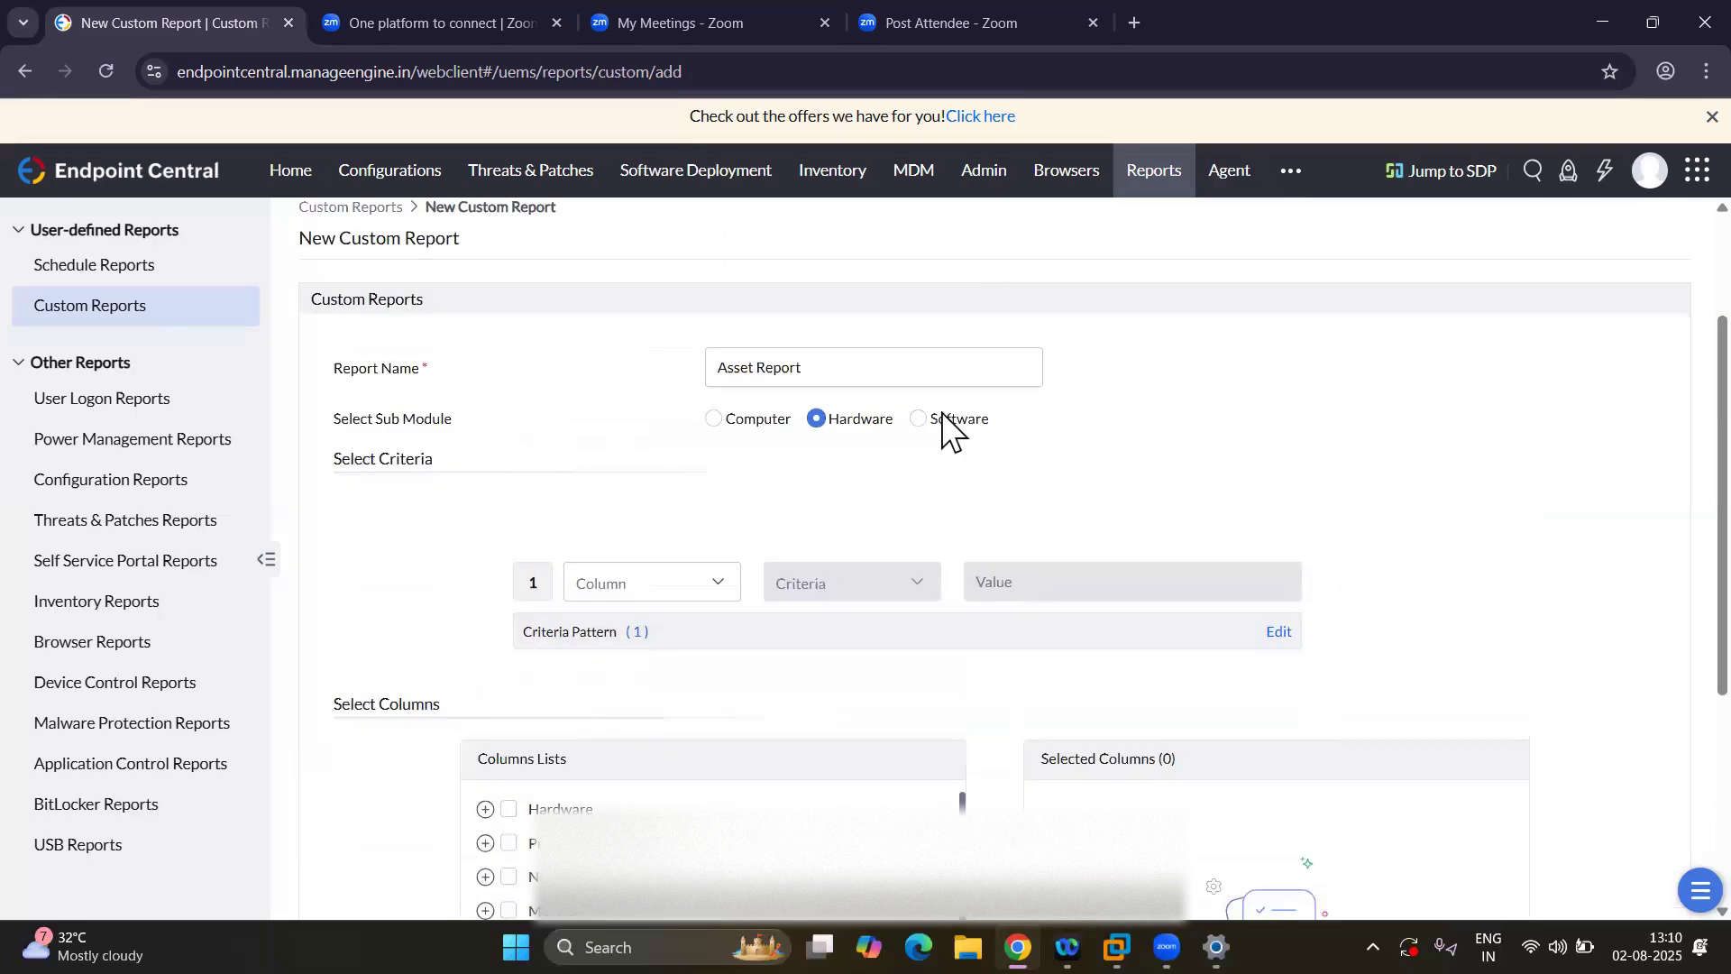
Switch the report to the Software sub-module, examine the columns inside the Software group and collapse it.
left_click(928, 431)
scroll(733, 668, "down", 3)
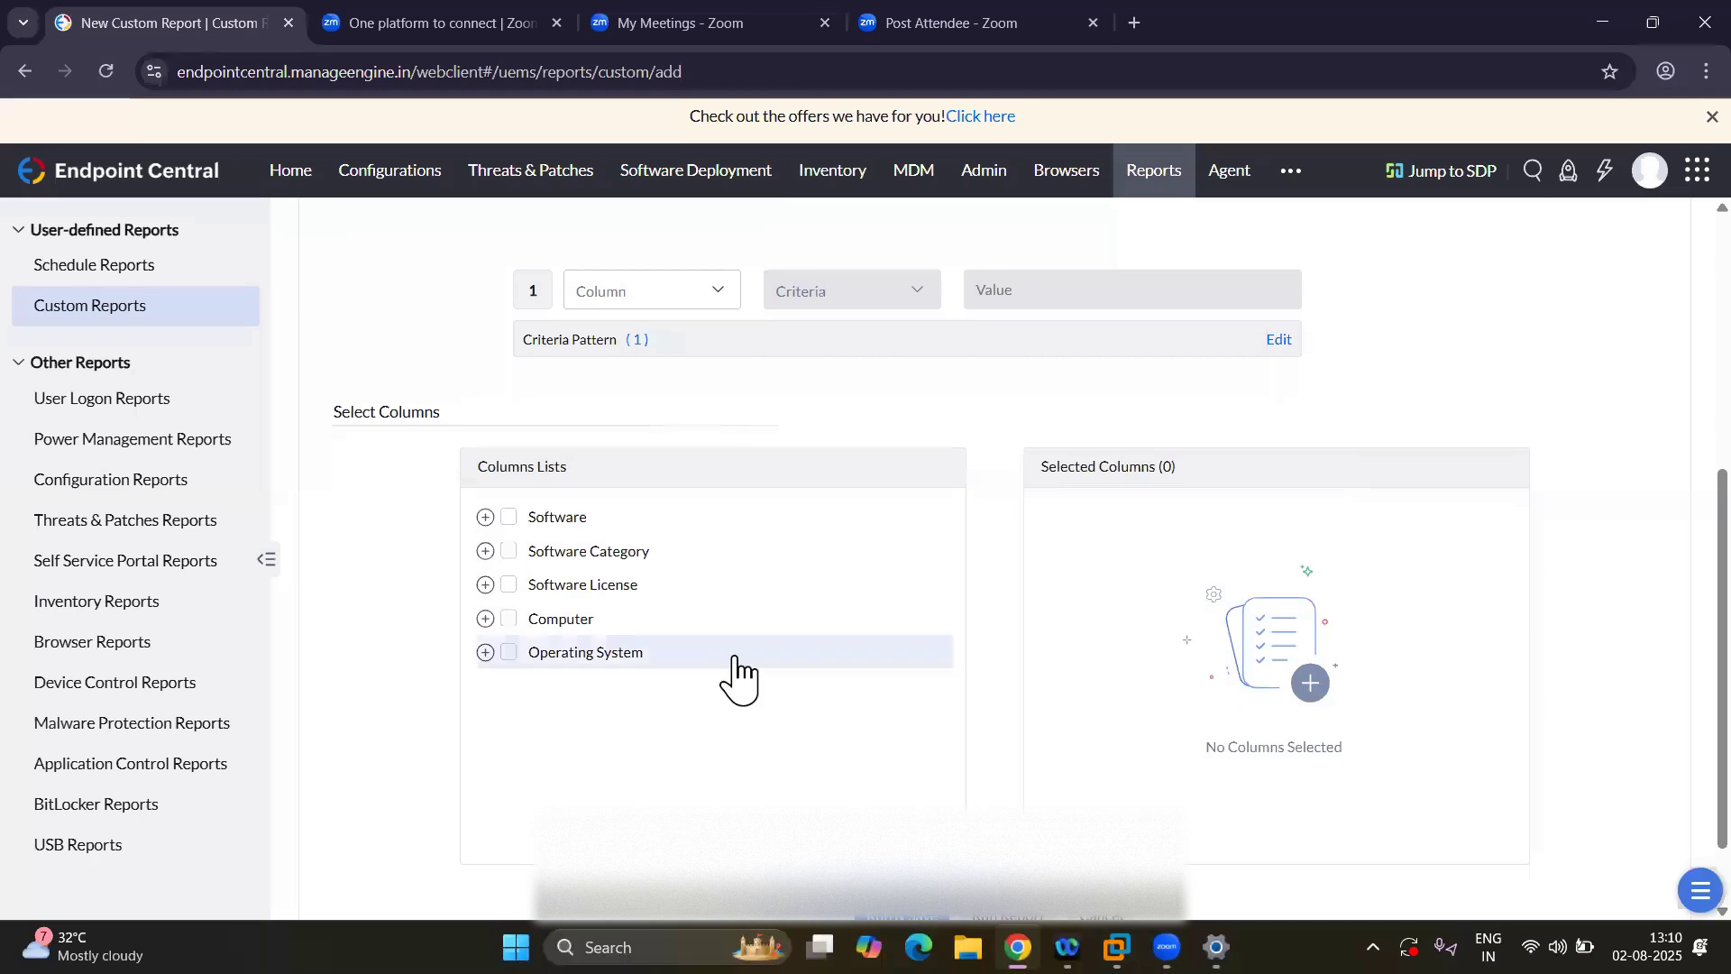
left_click(485, 517)
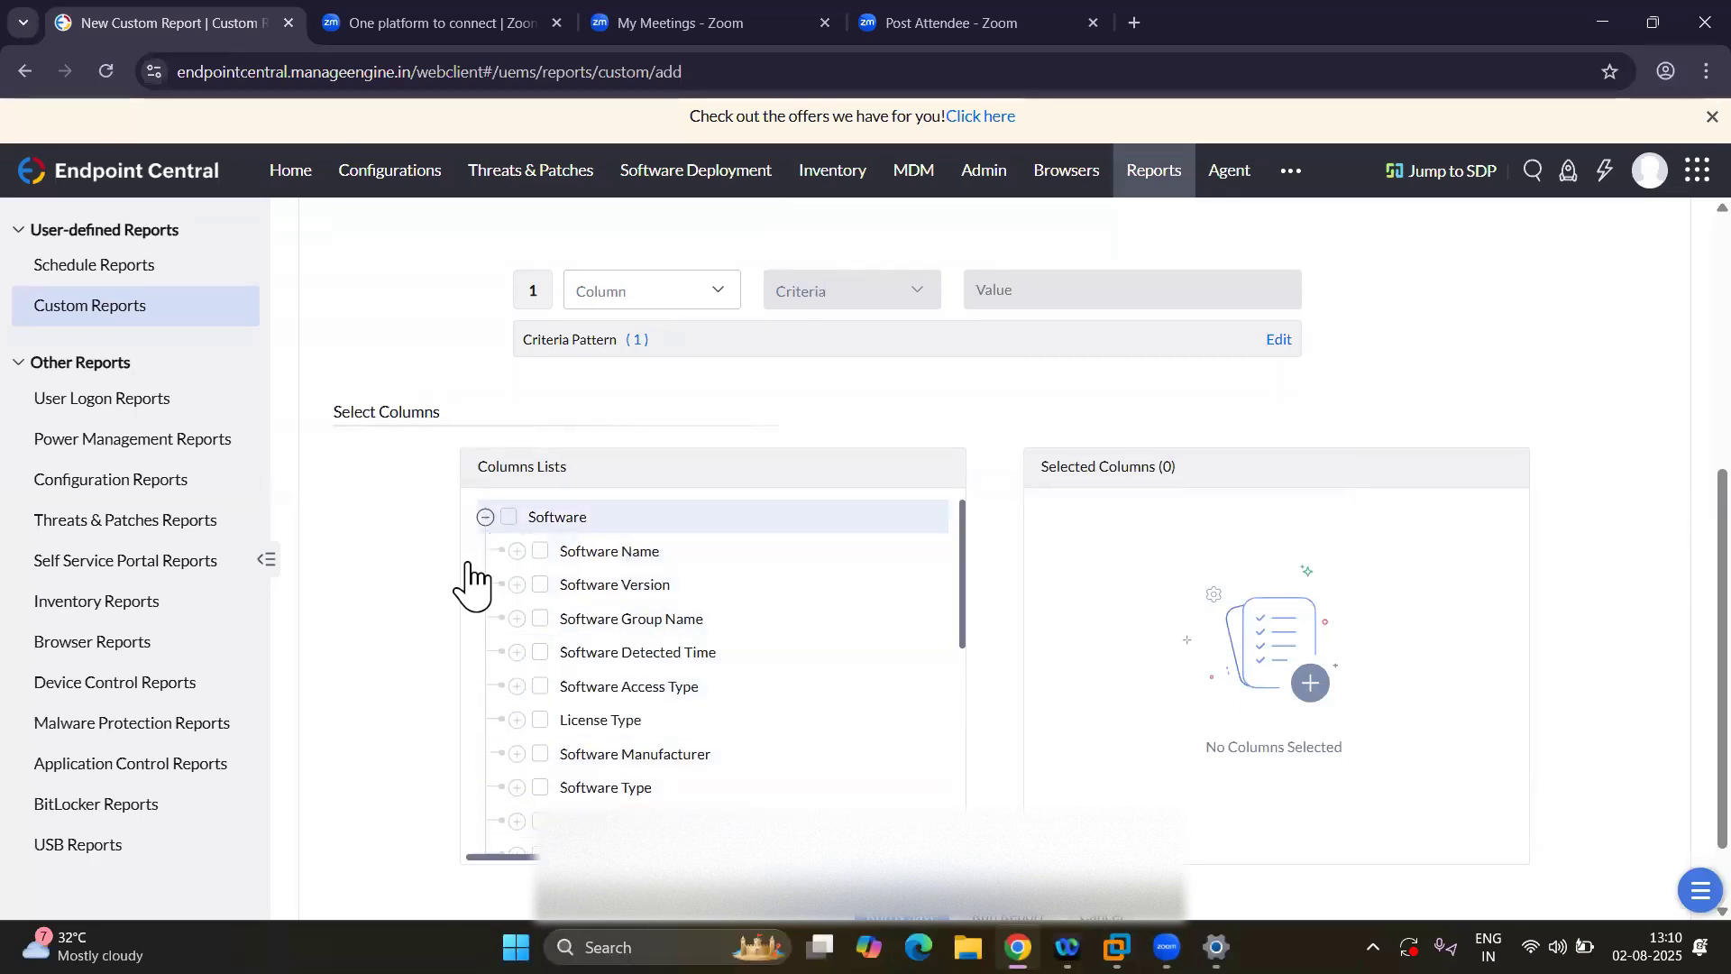
left_click(485, 517)
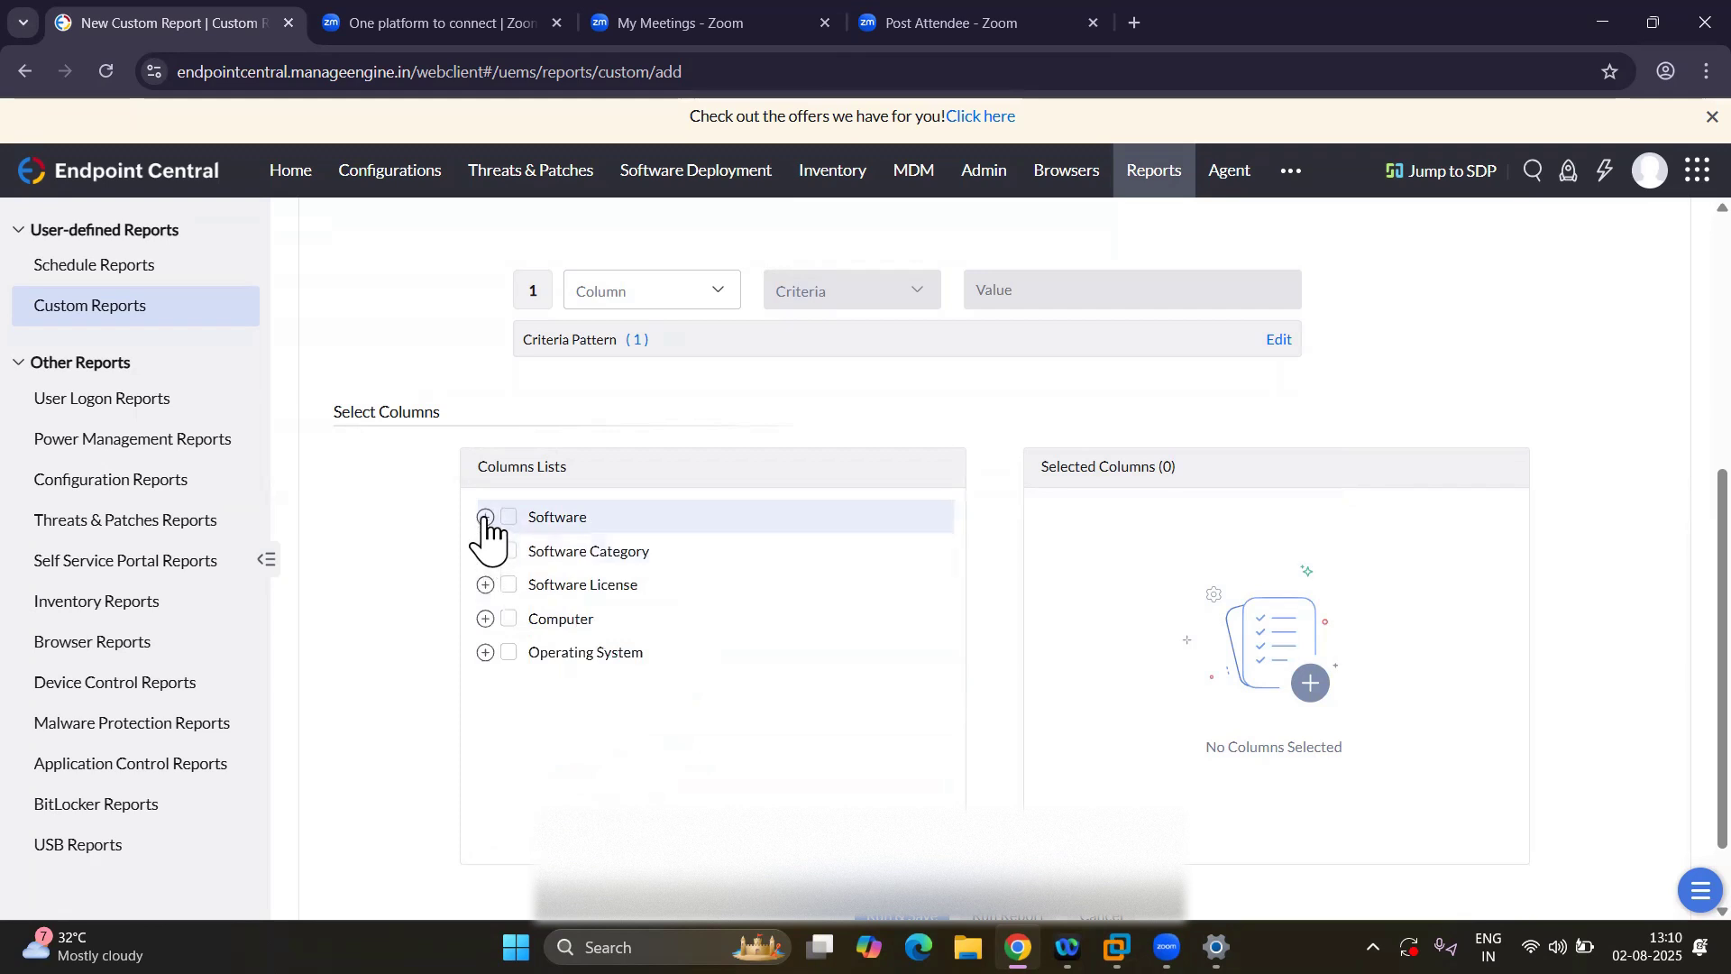
left_click(485, 517)
scroll(555, 717, "down", 5)
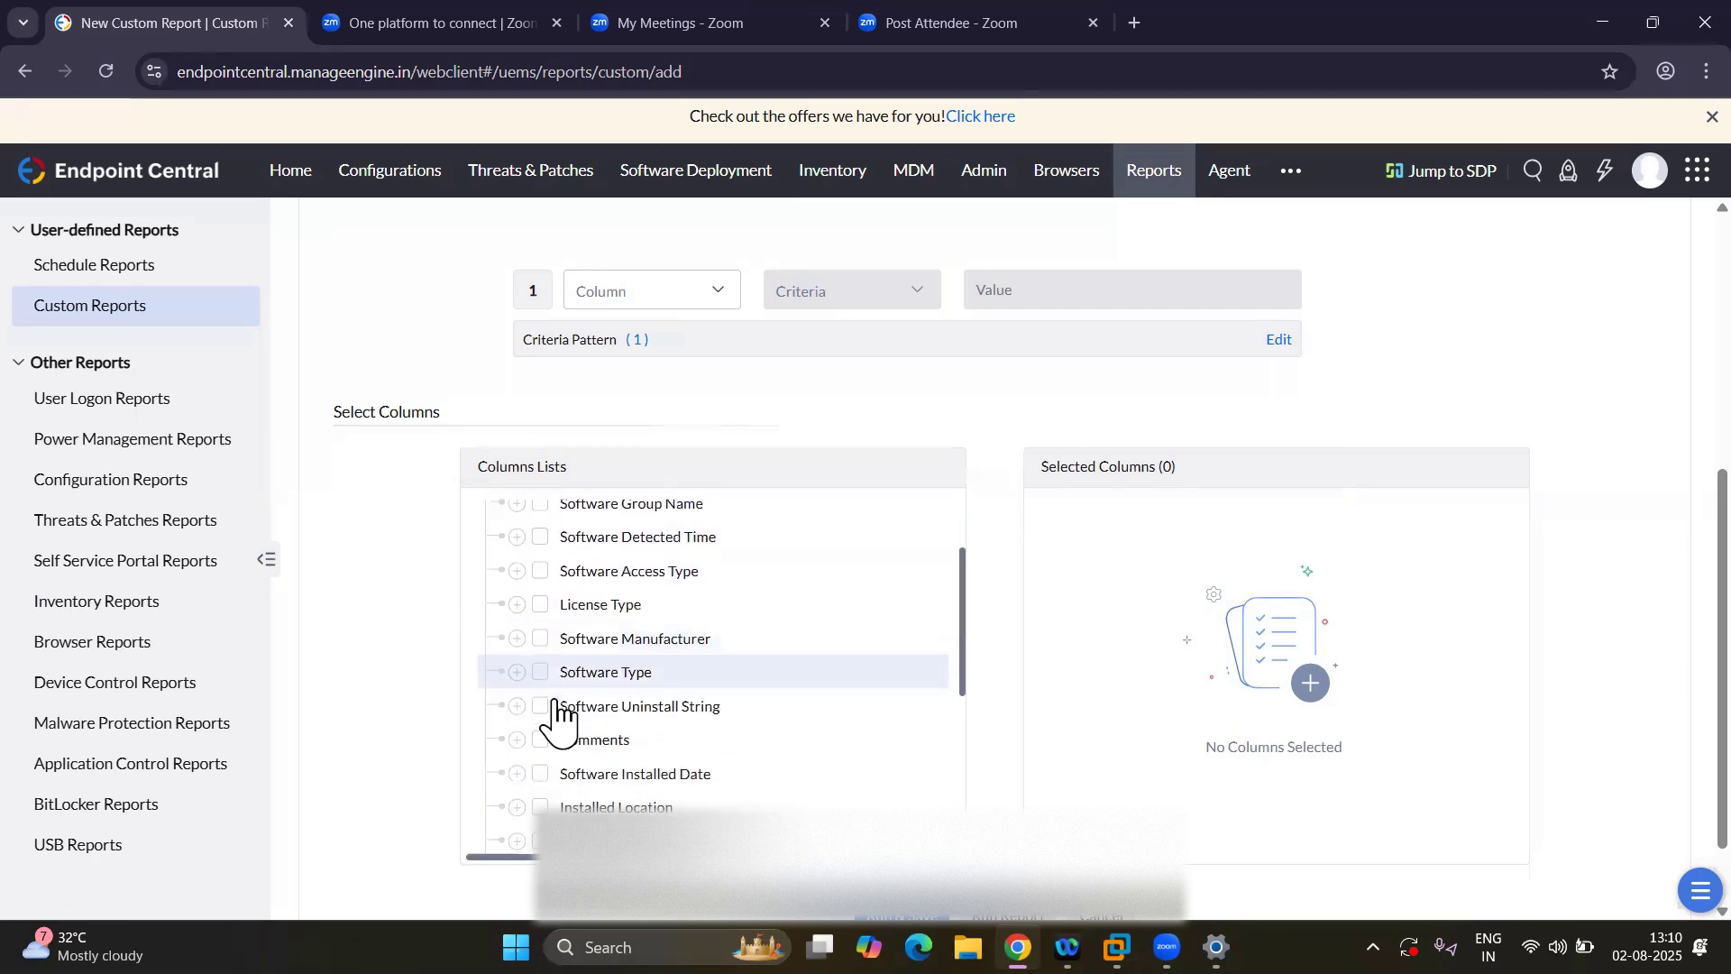
scroll(555, 716, "down", 3)
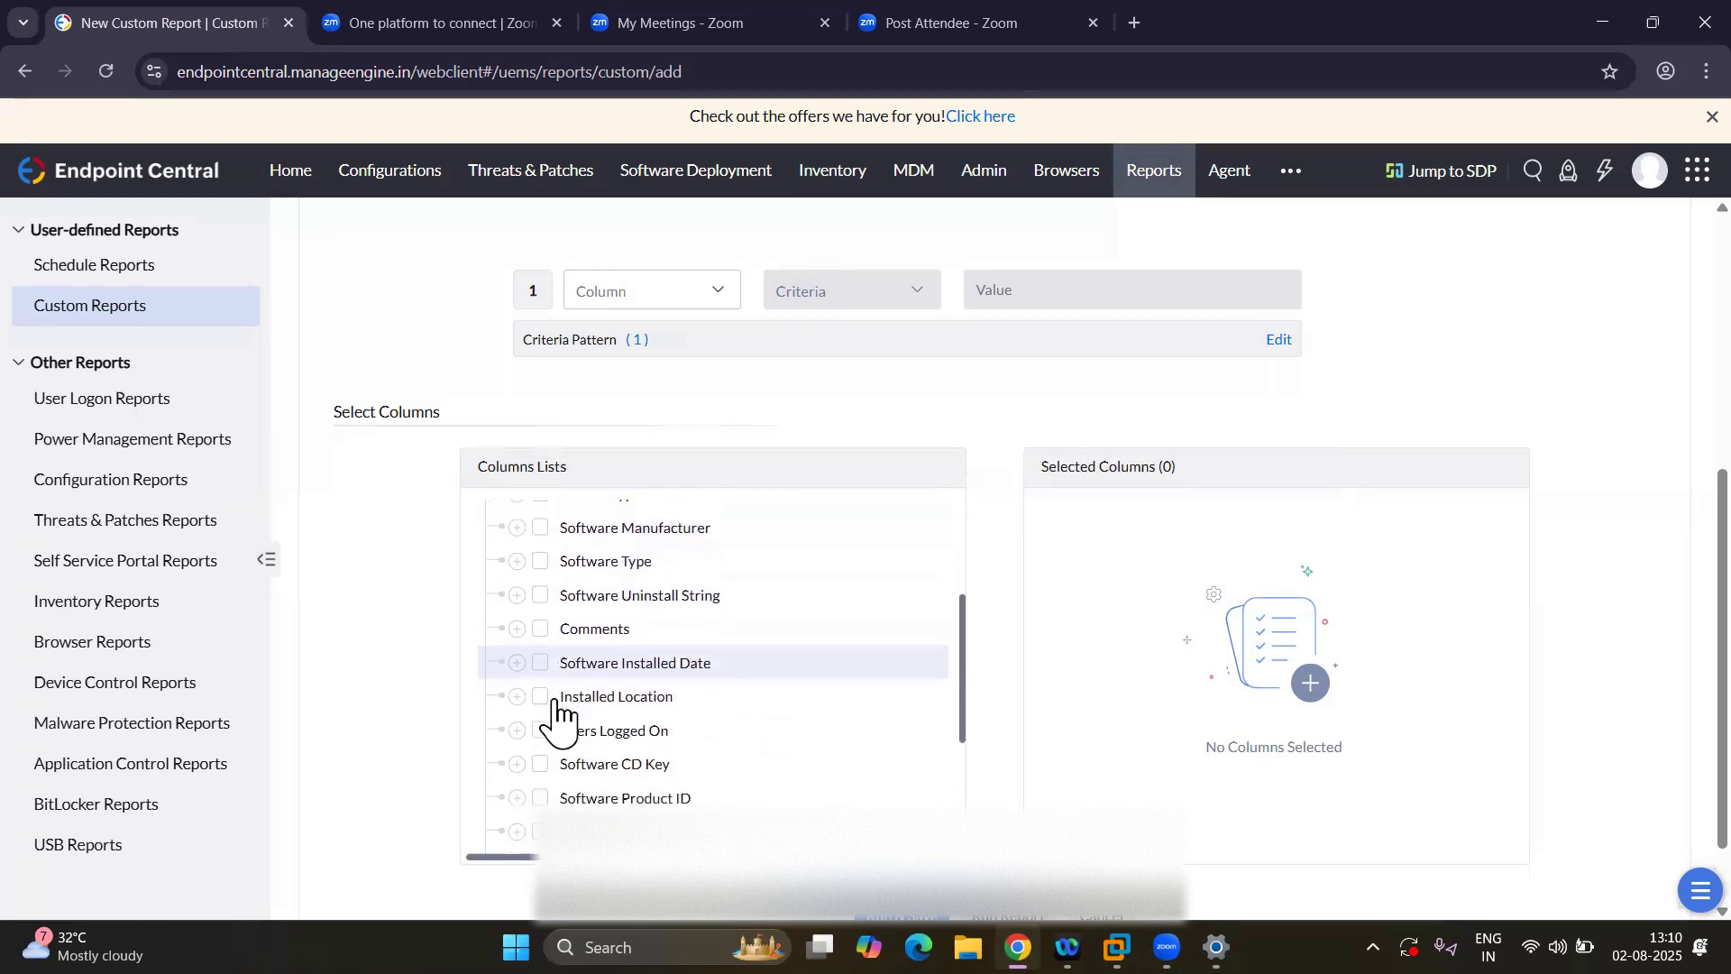
scroll(555, 717, "down", 3)
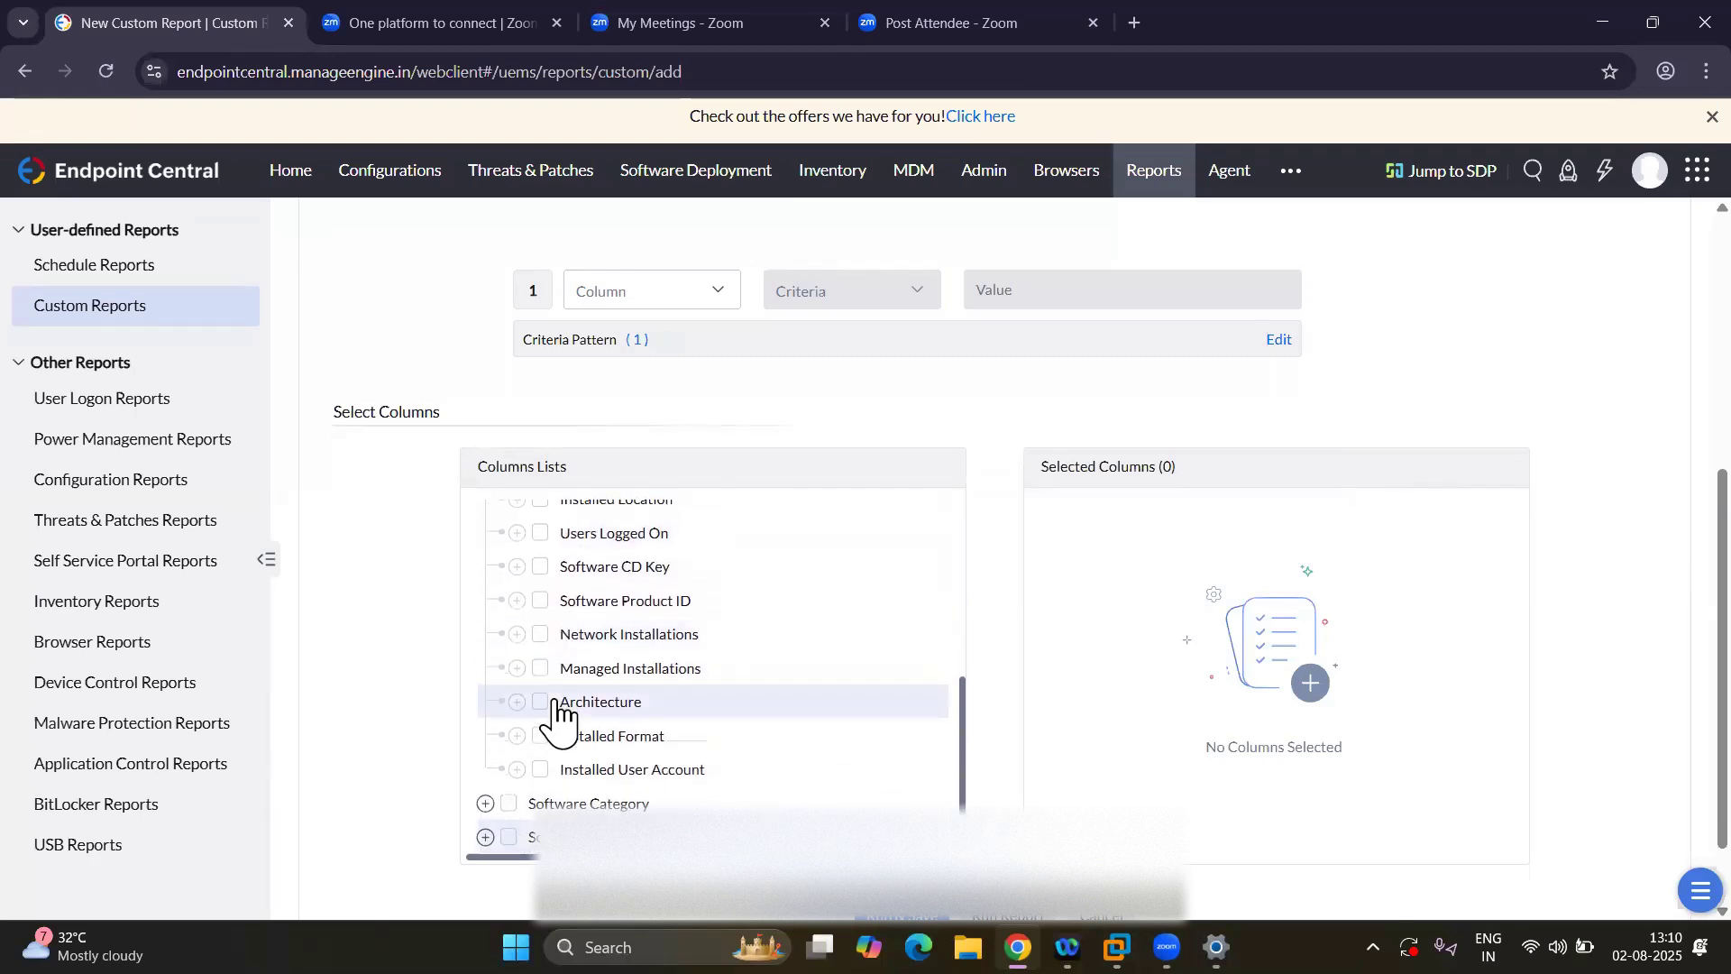
scroll(555, 716, "down", 1)
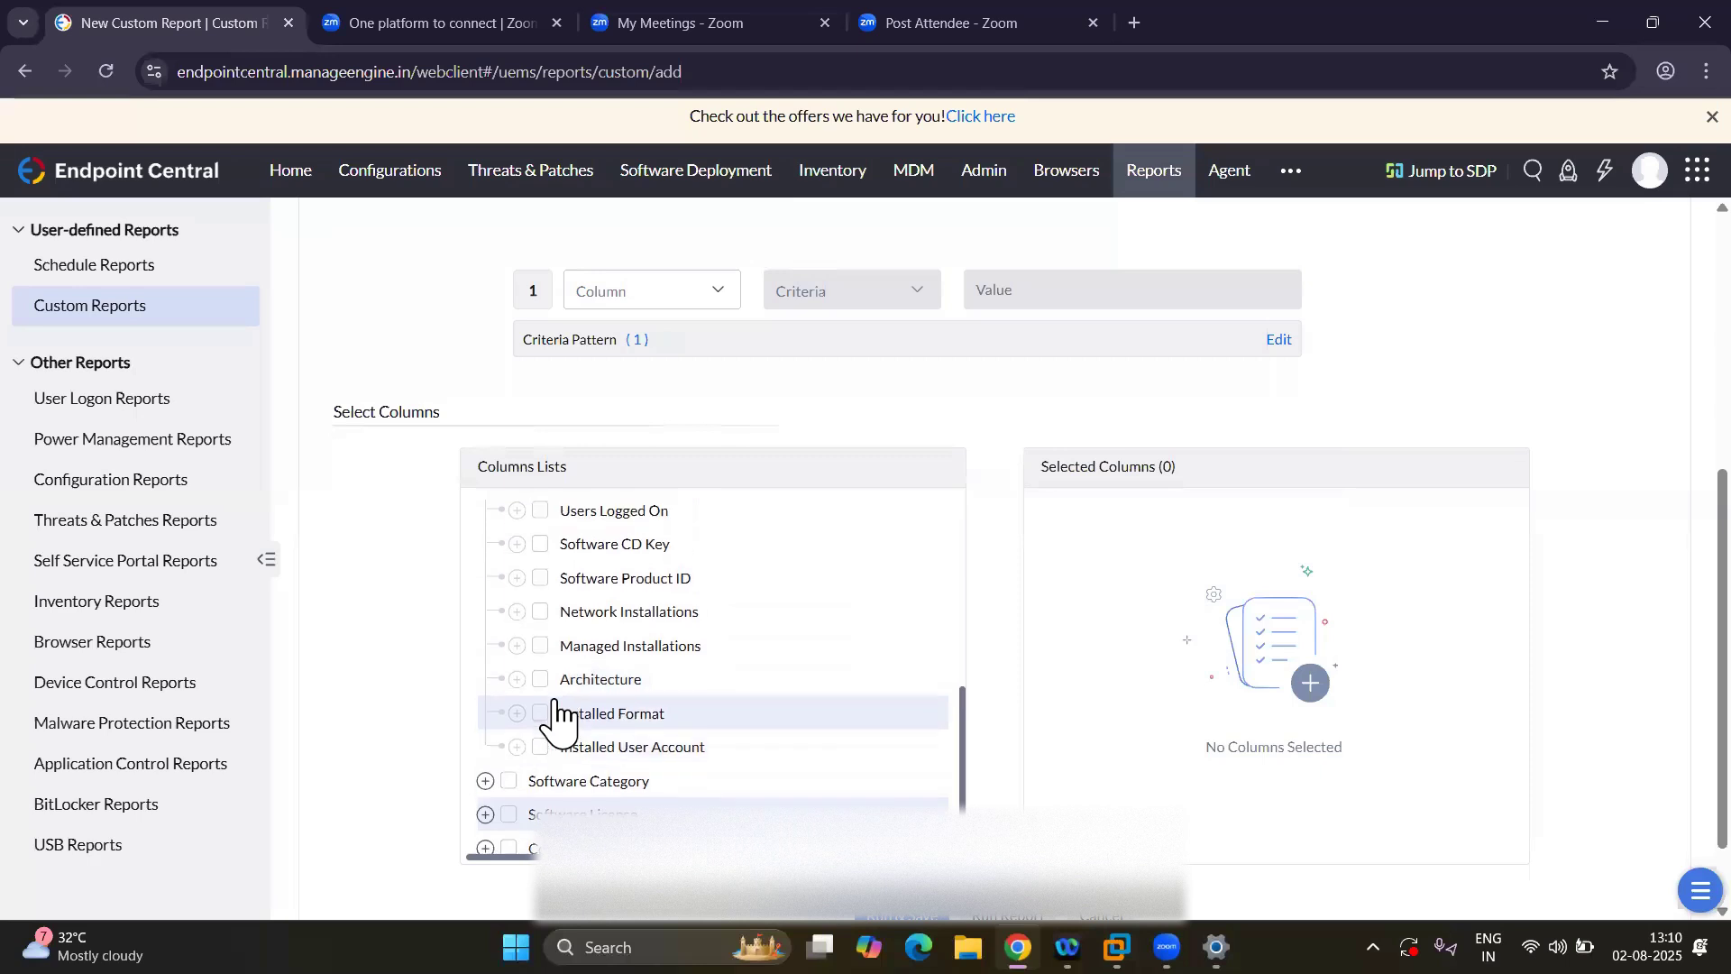
scroll(580, 676, "up", 15)
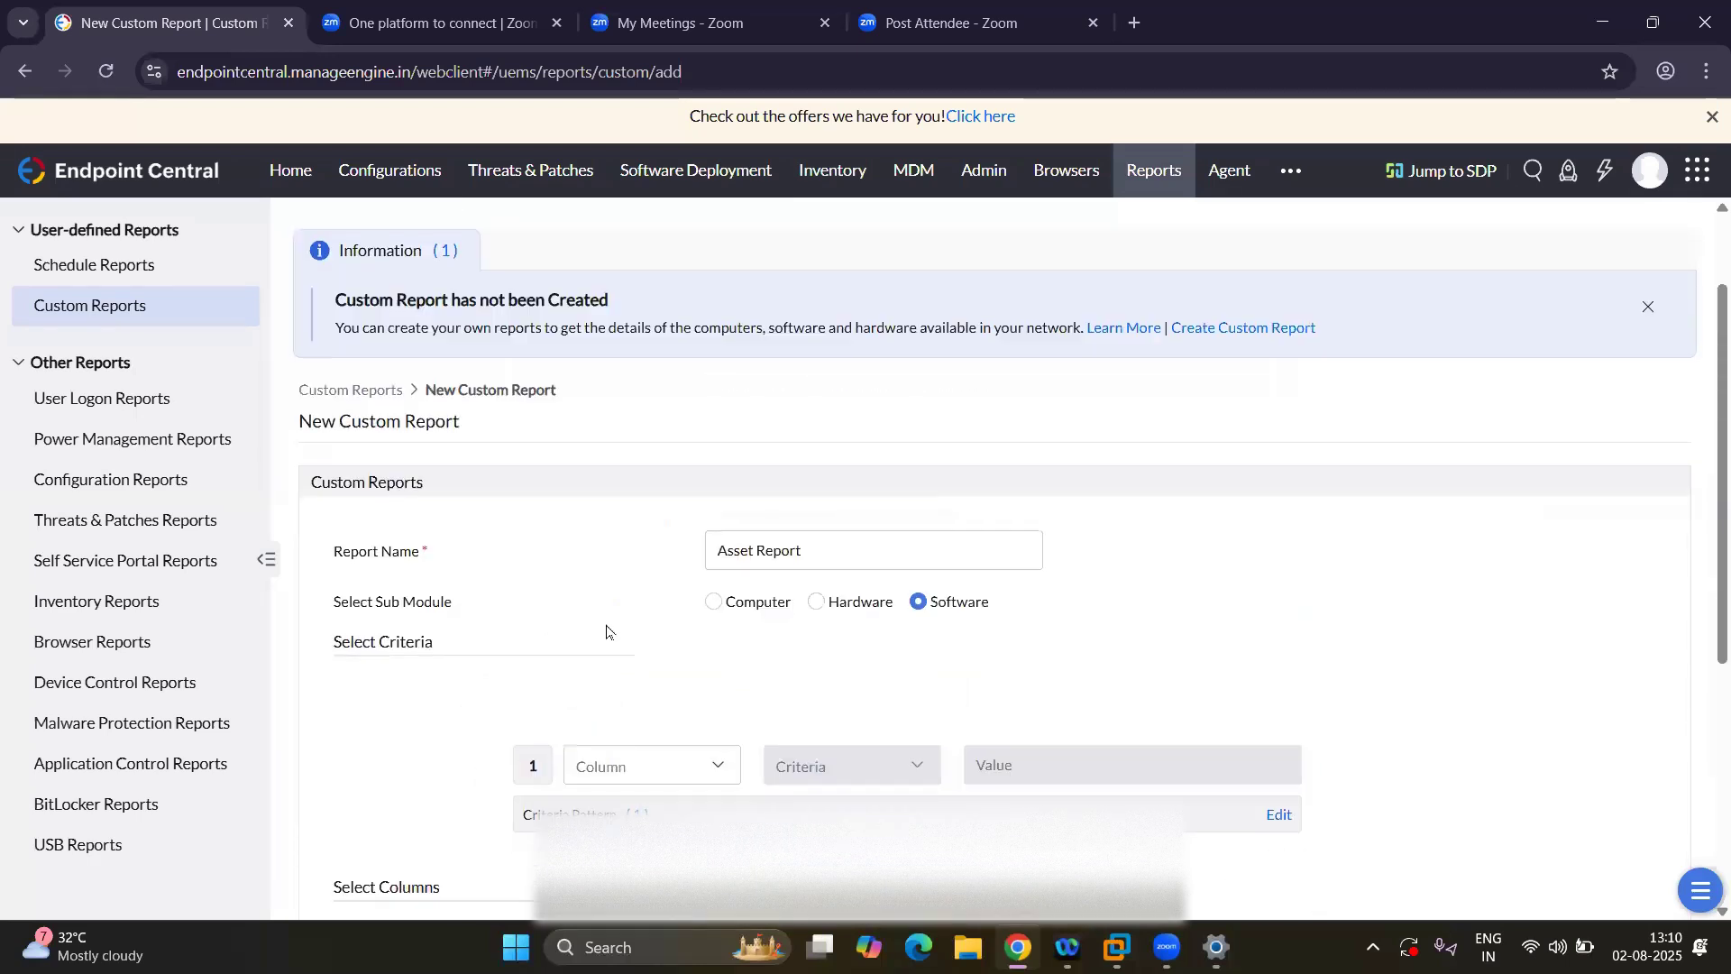
scroll(607, 631, "down", 5)
left_click(485, 572)
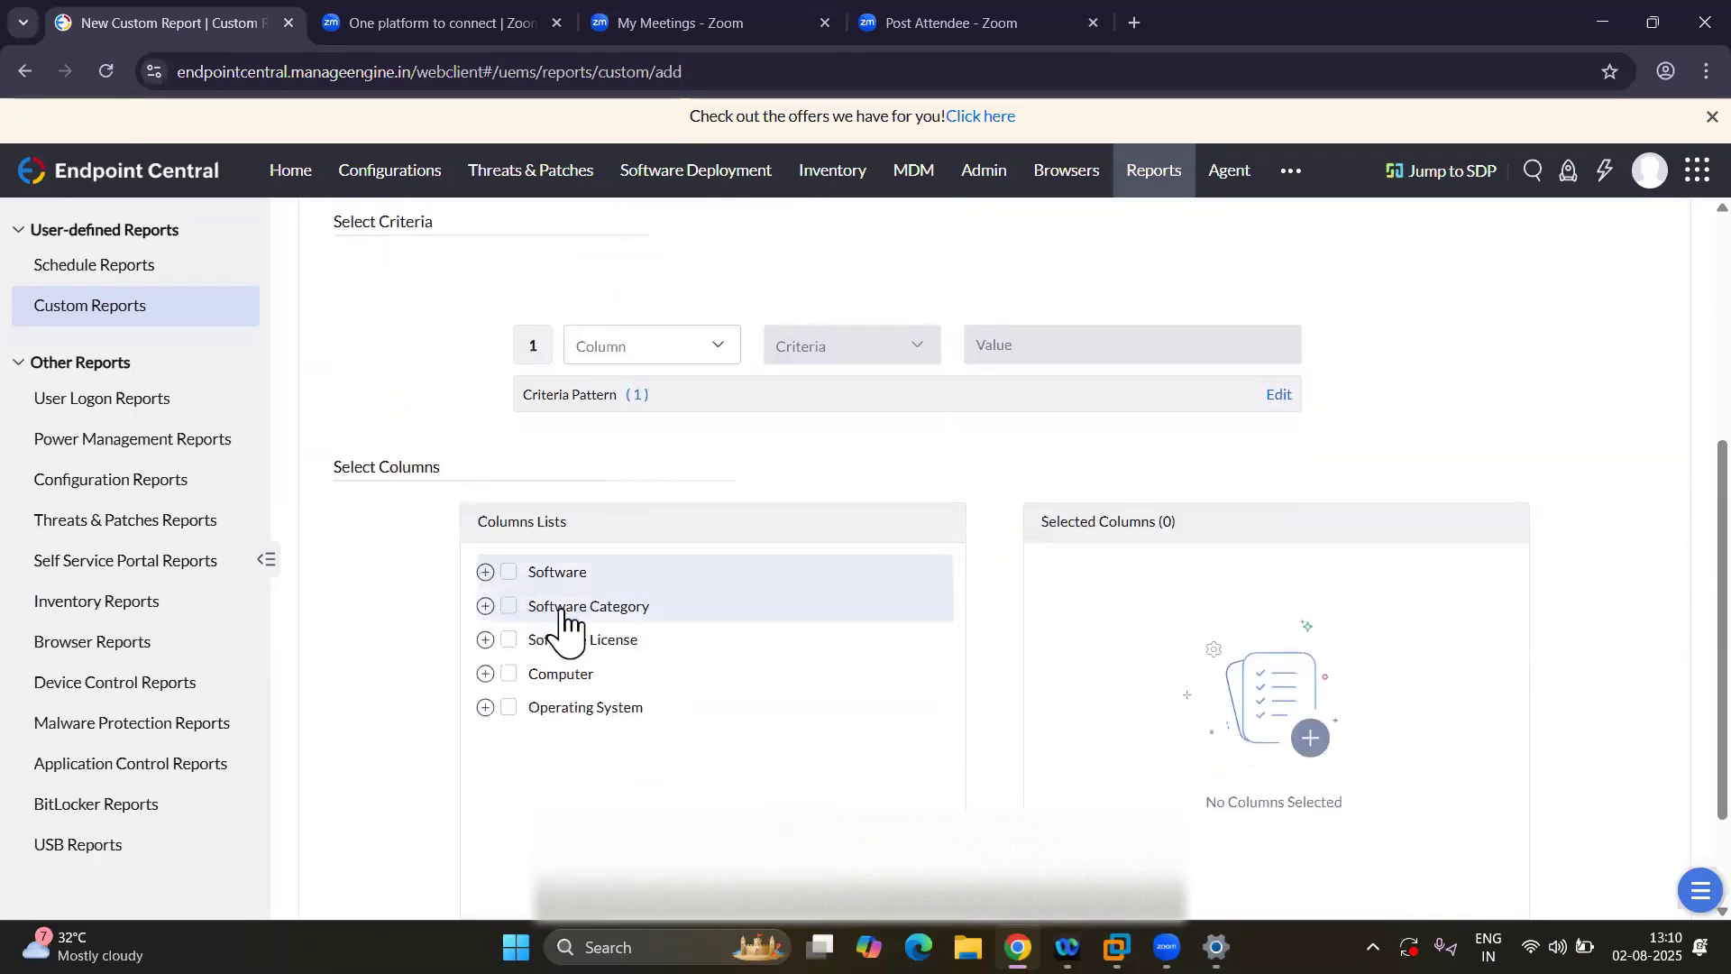
Examine the columns inside the Operating System group of the Software sub-module and collapse the group.
left_click(485, 710)
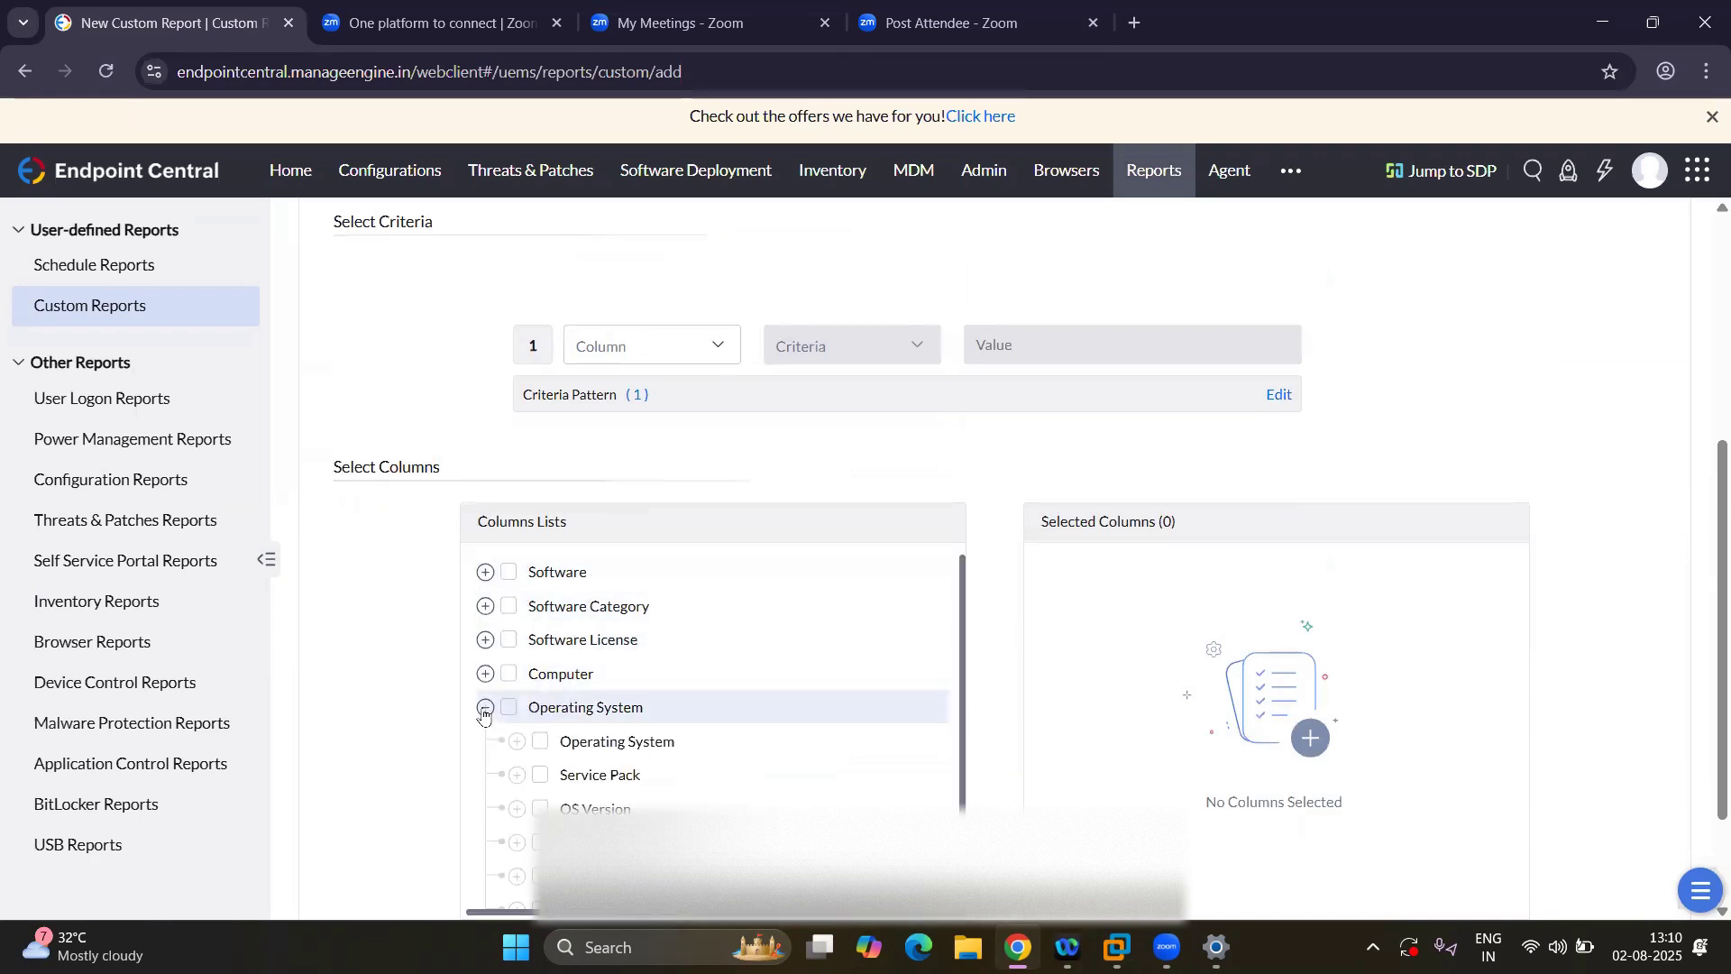
scroll(541, 775, "down", 1)
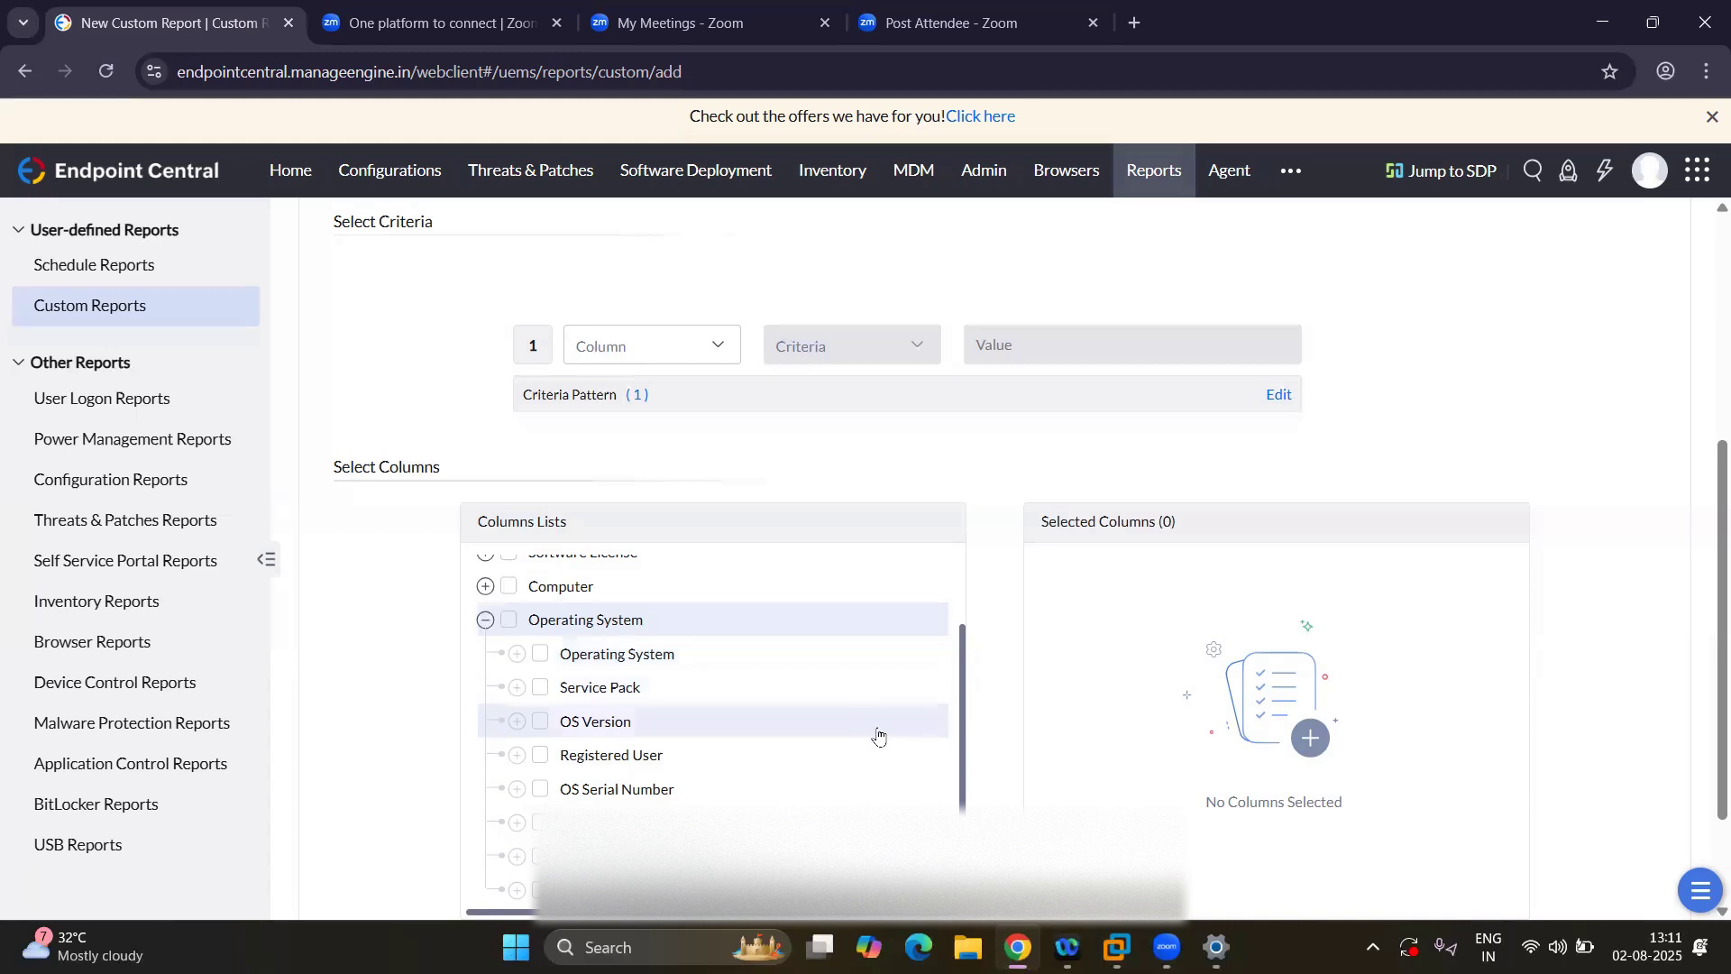
scroll(881, 732, "down", 2)
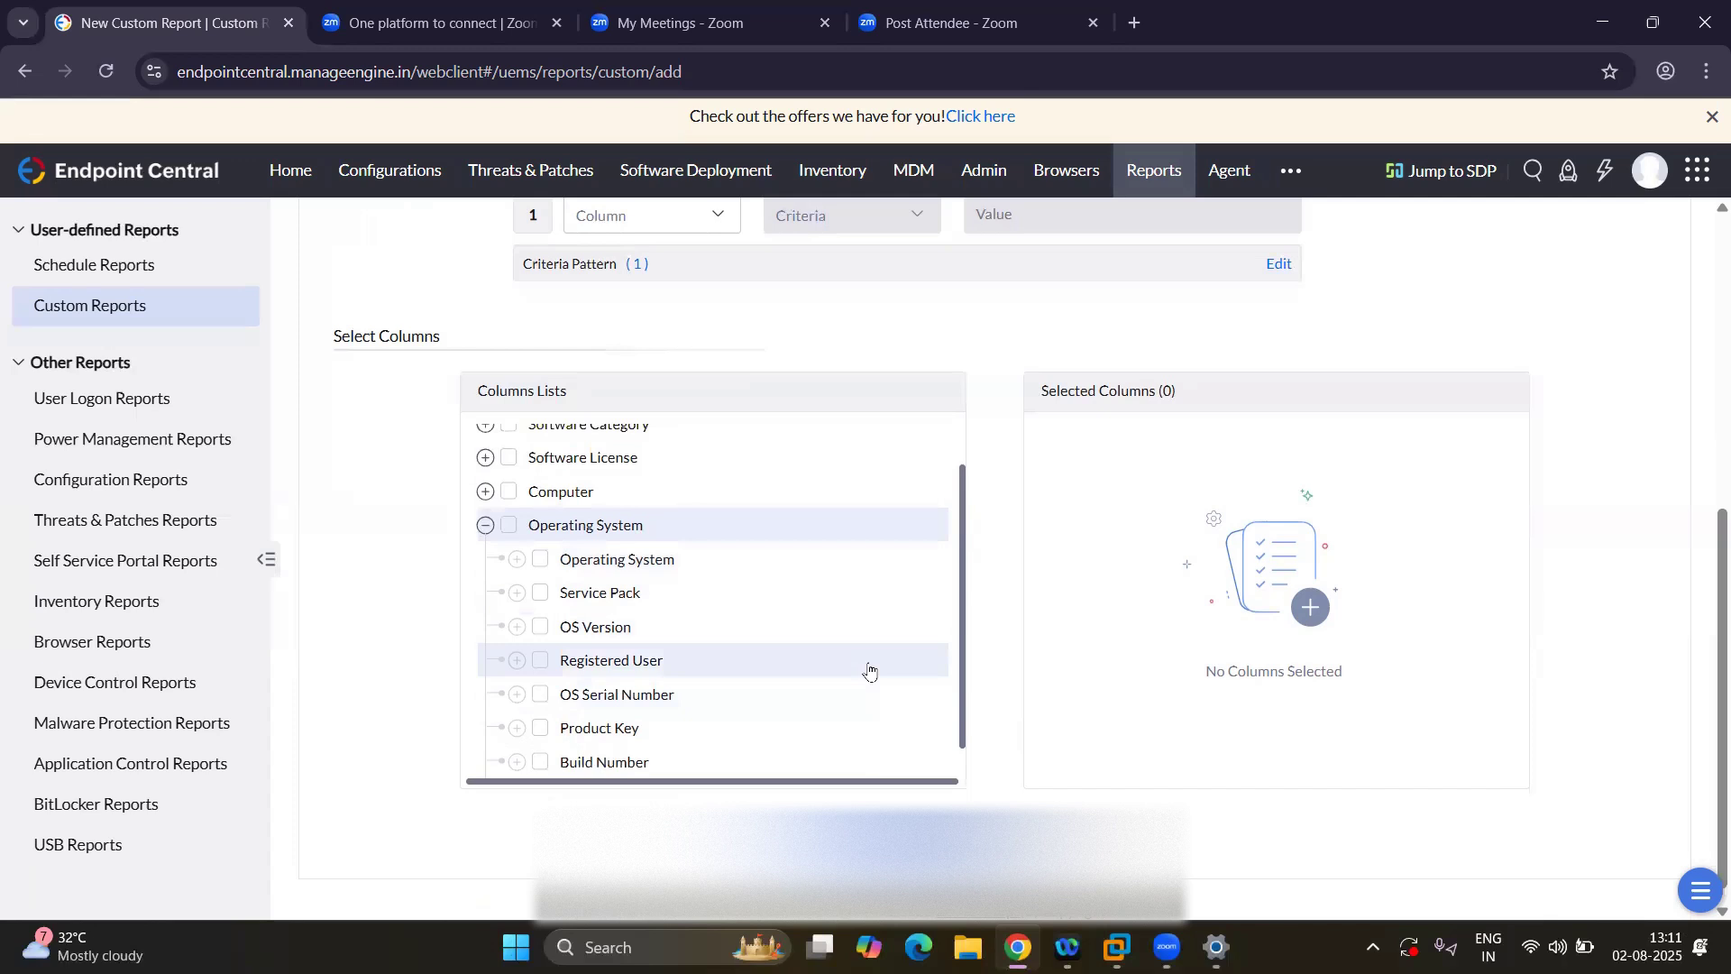
scroll(865, 671, "down", 1)
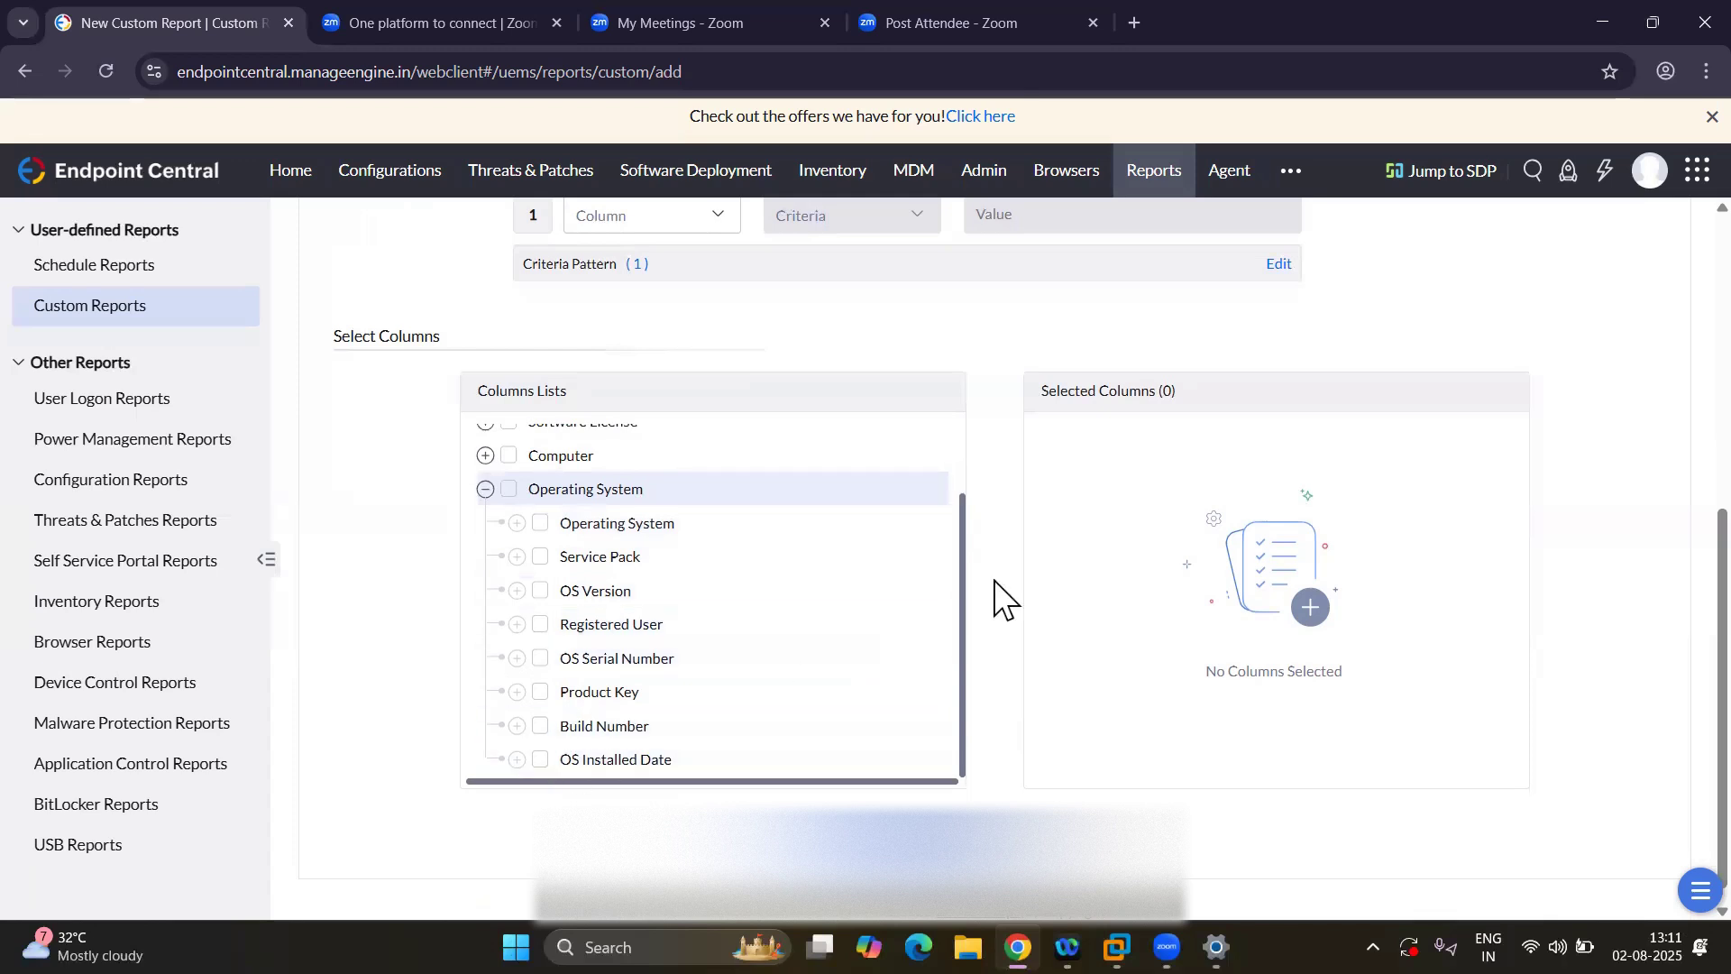
scroll(997, 599, "up", 2)
scroll(828, 766, "up", 1)
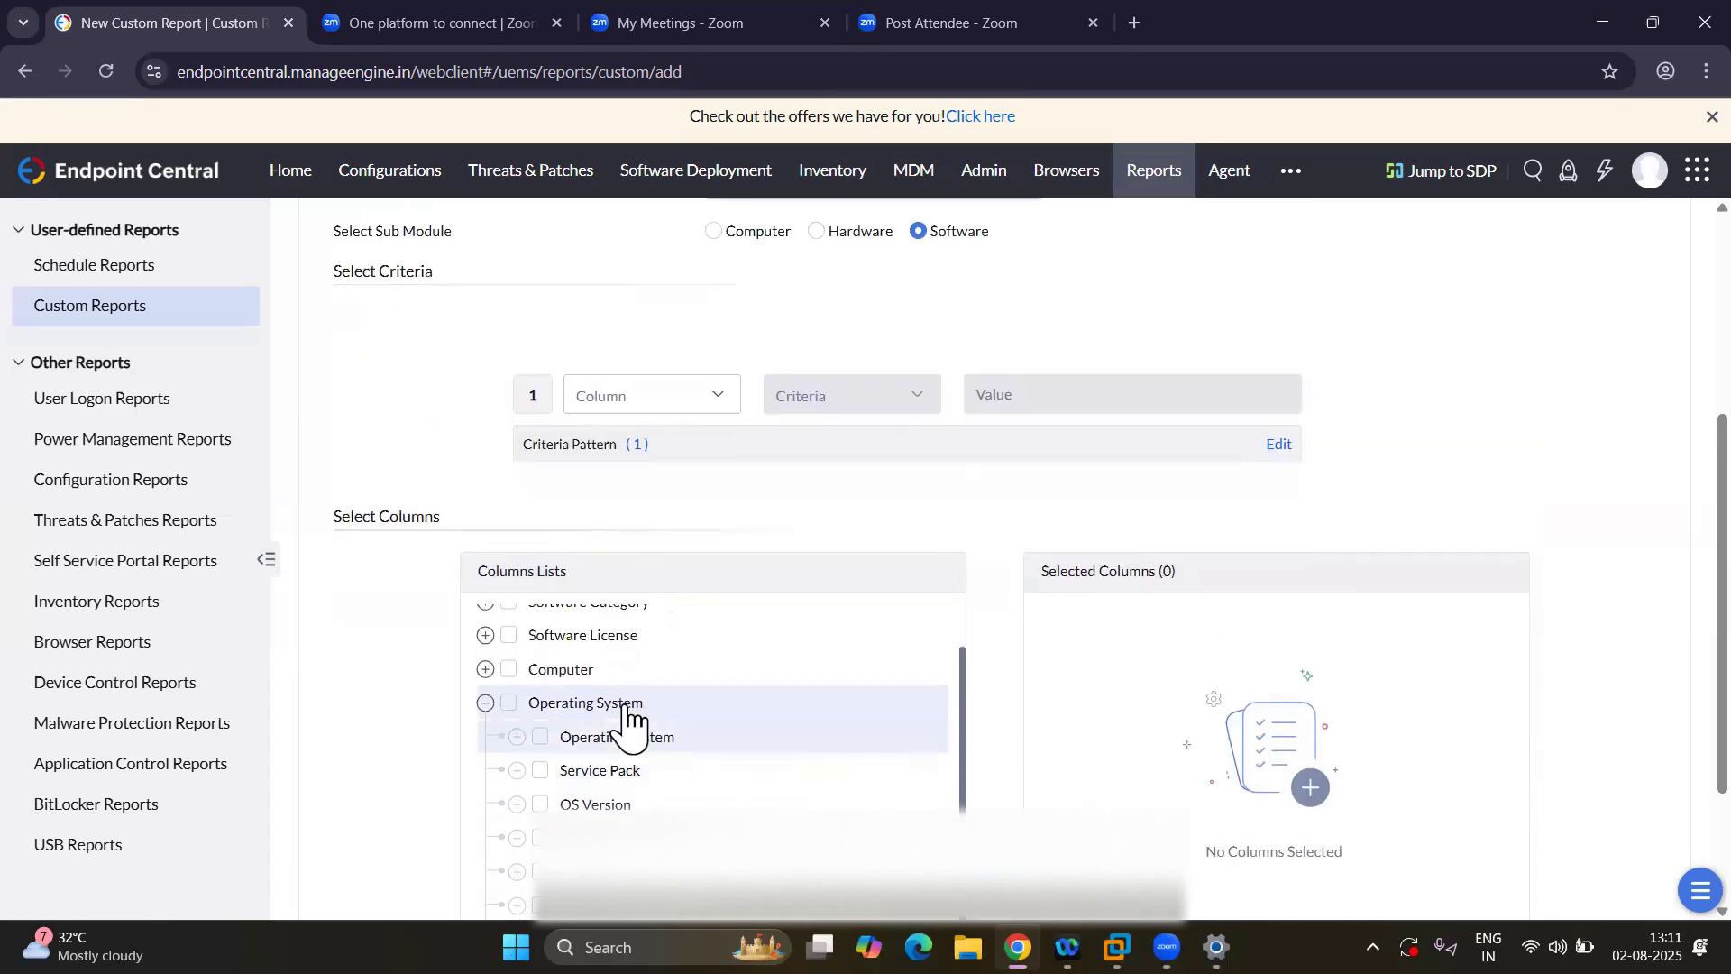
left_click(486, 703)
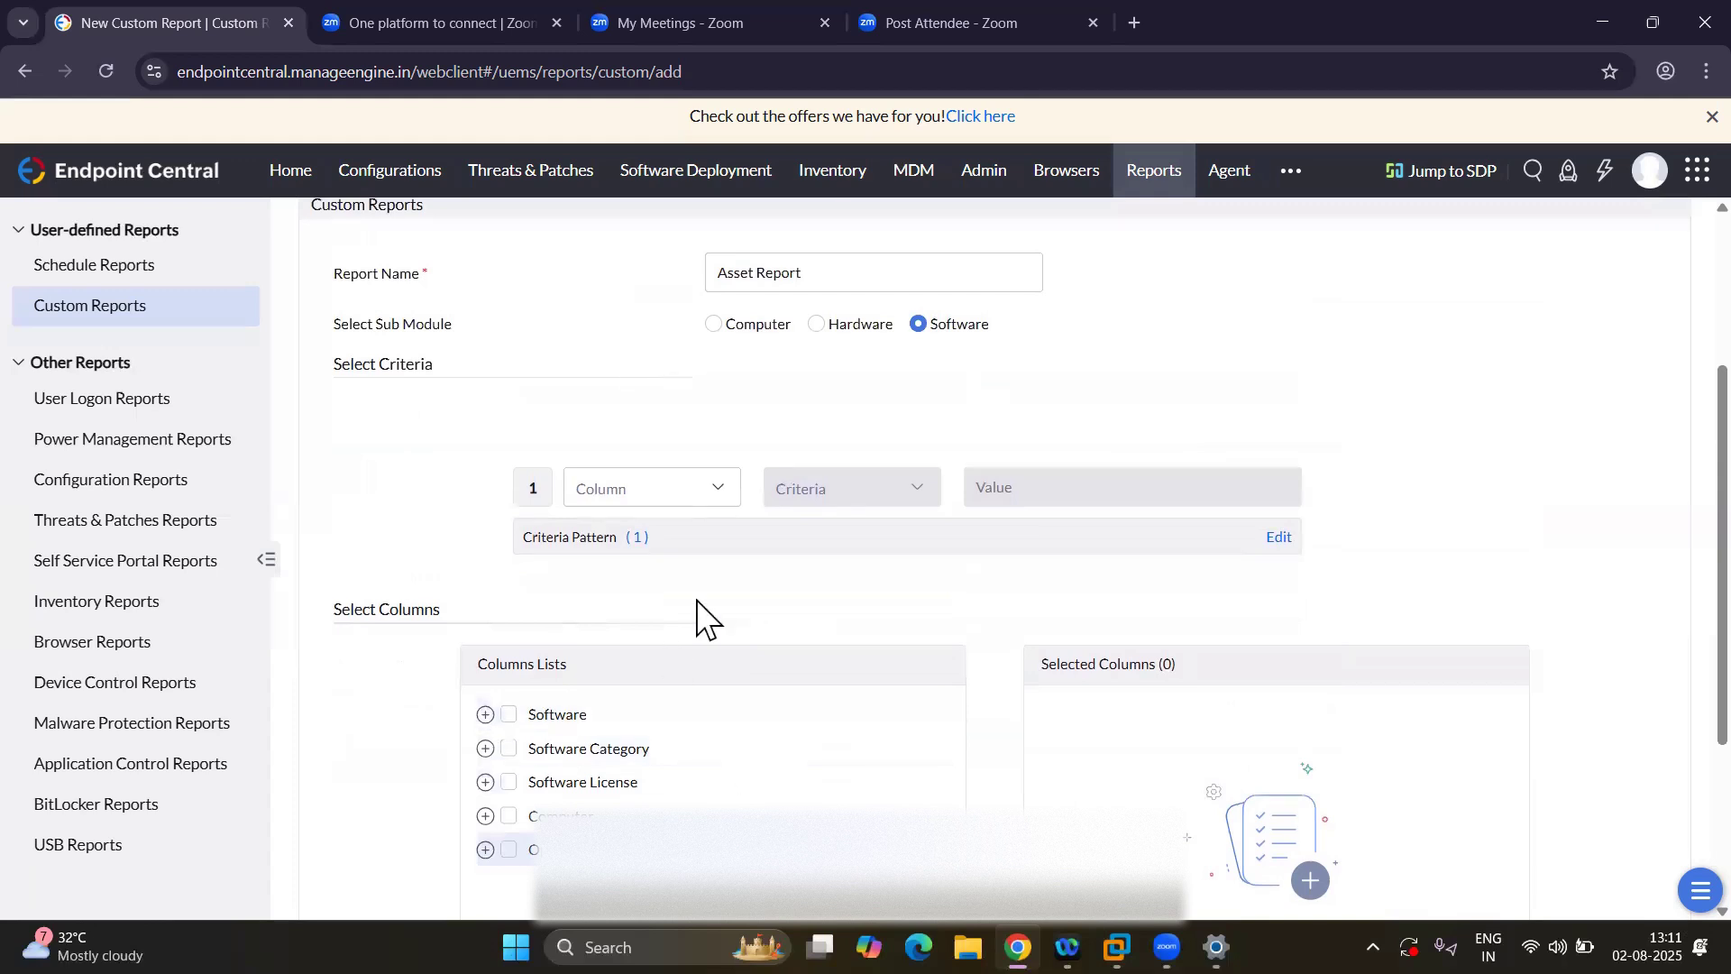
Set the report's sub-module back to Computer and review its column groups again.
left_click(714, 326)
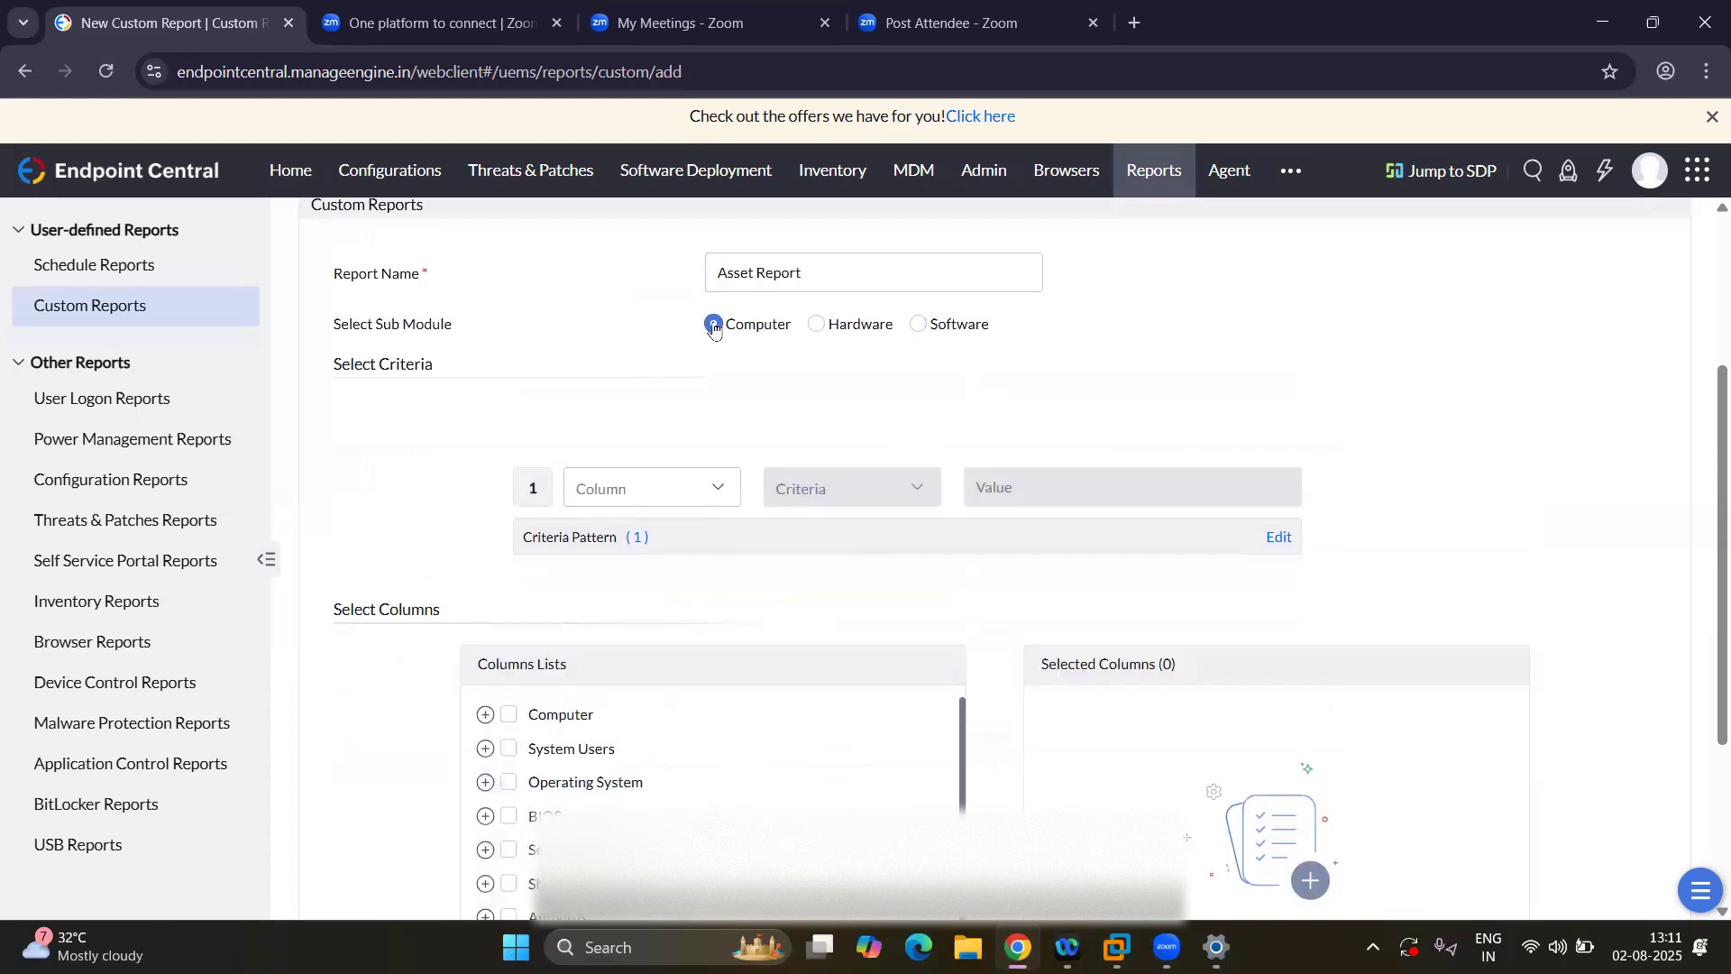
scroll(852, 376, "down", 1)
scroll(852, 375, "up", 1)
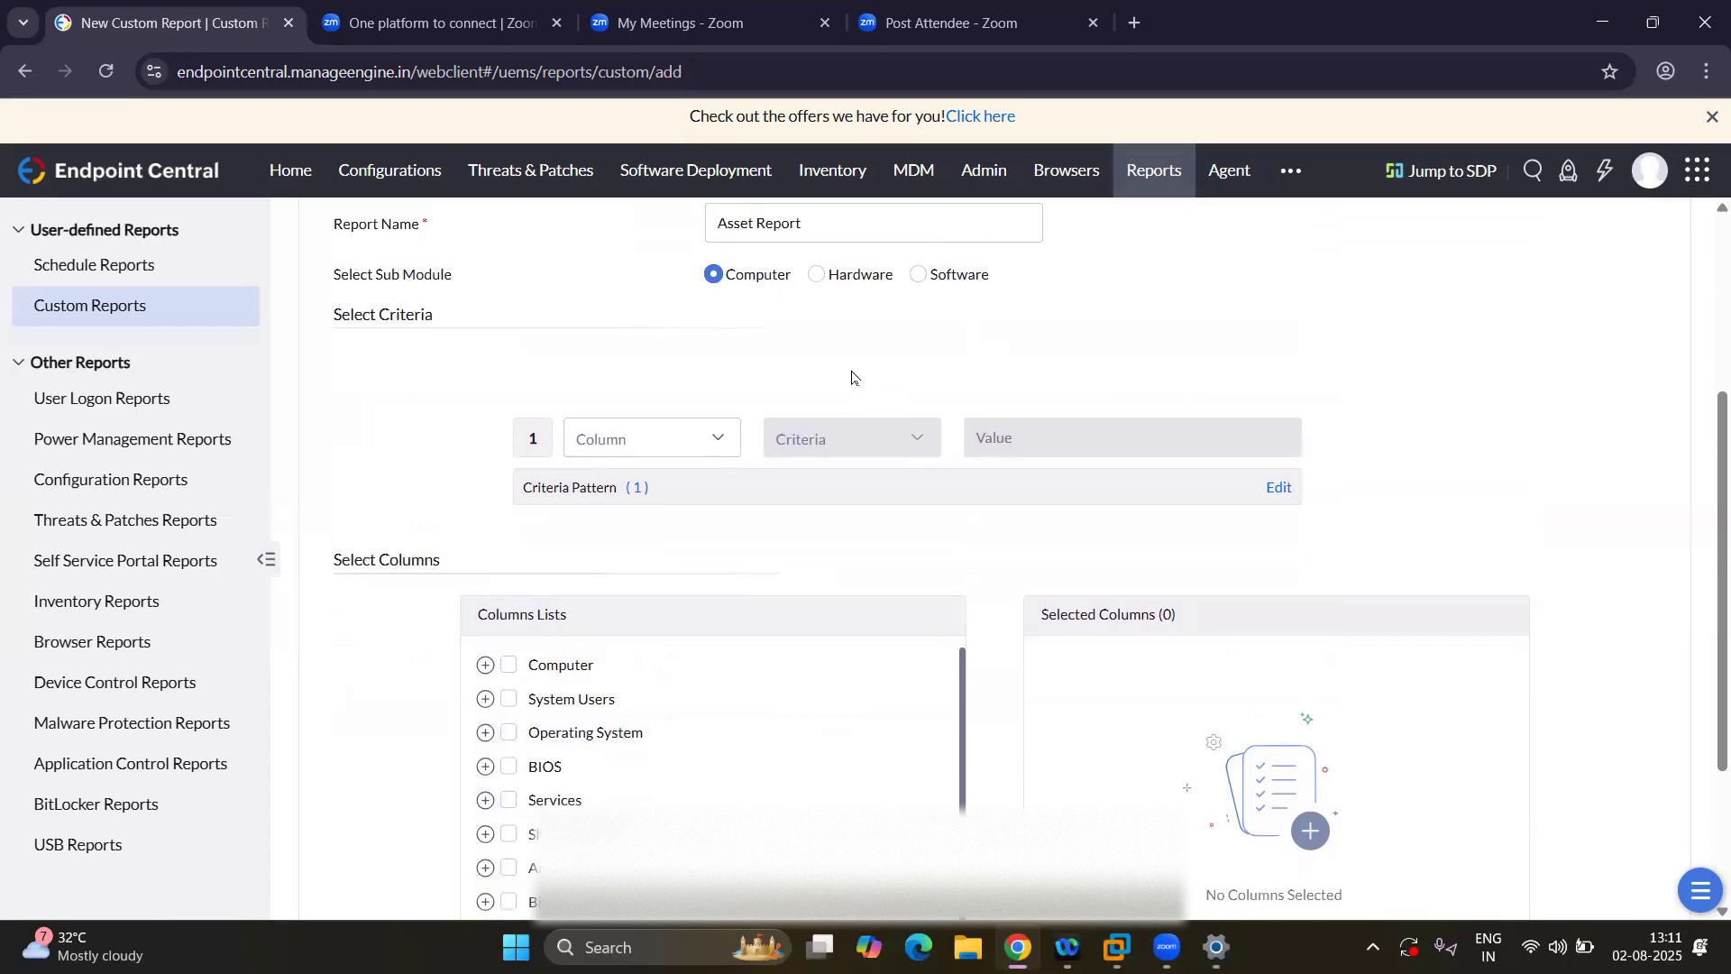
scroll(613, 783, "down", 1)
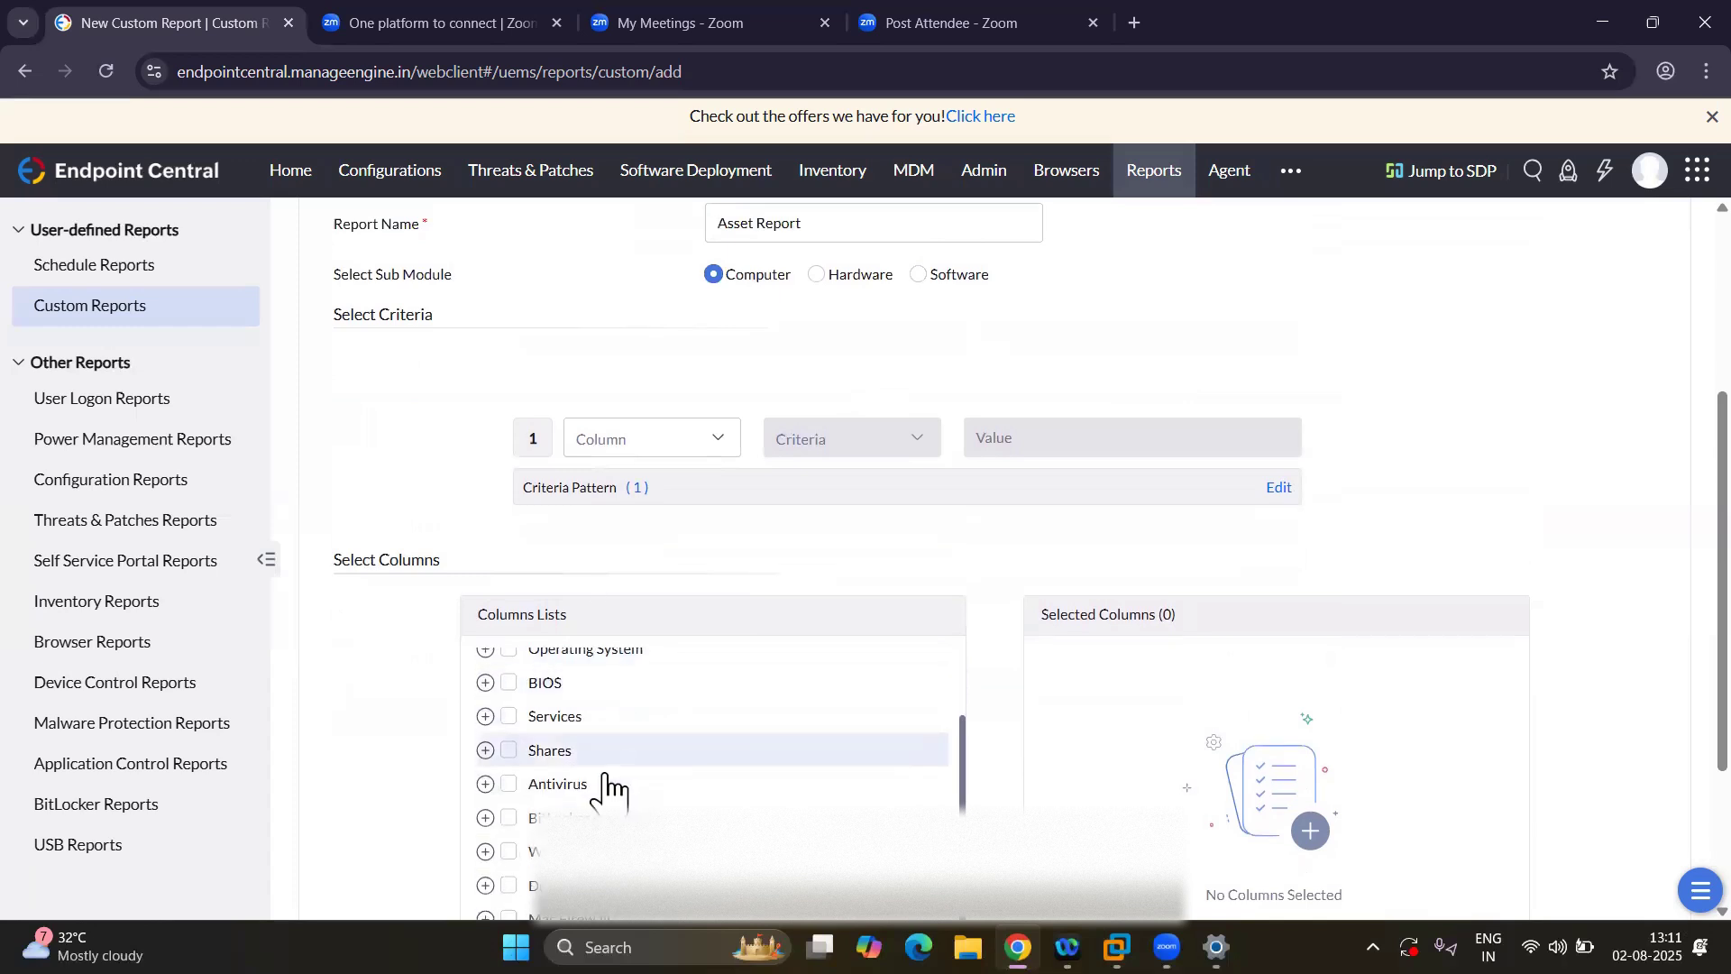
scroll(606, 800, "up", 1)
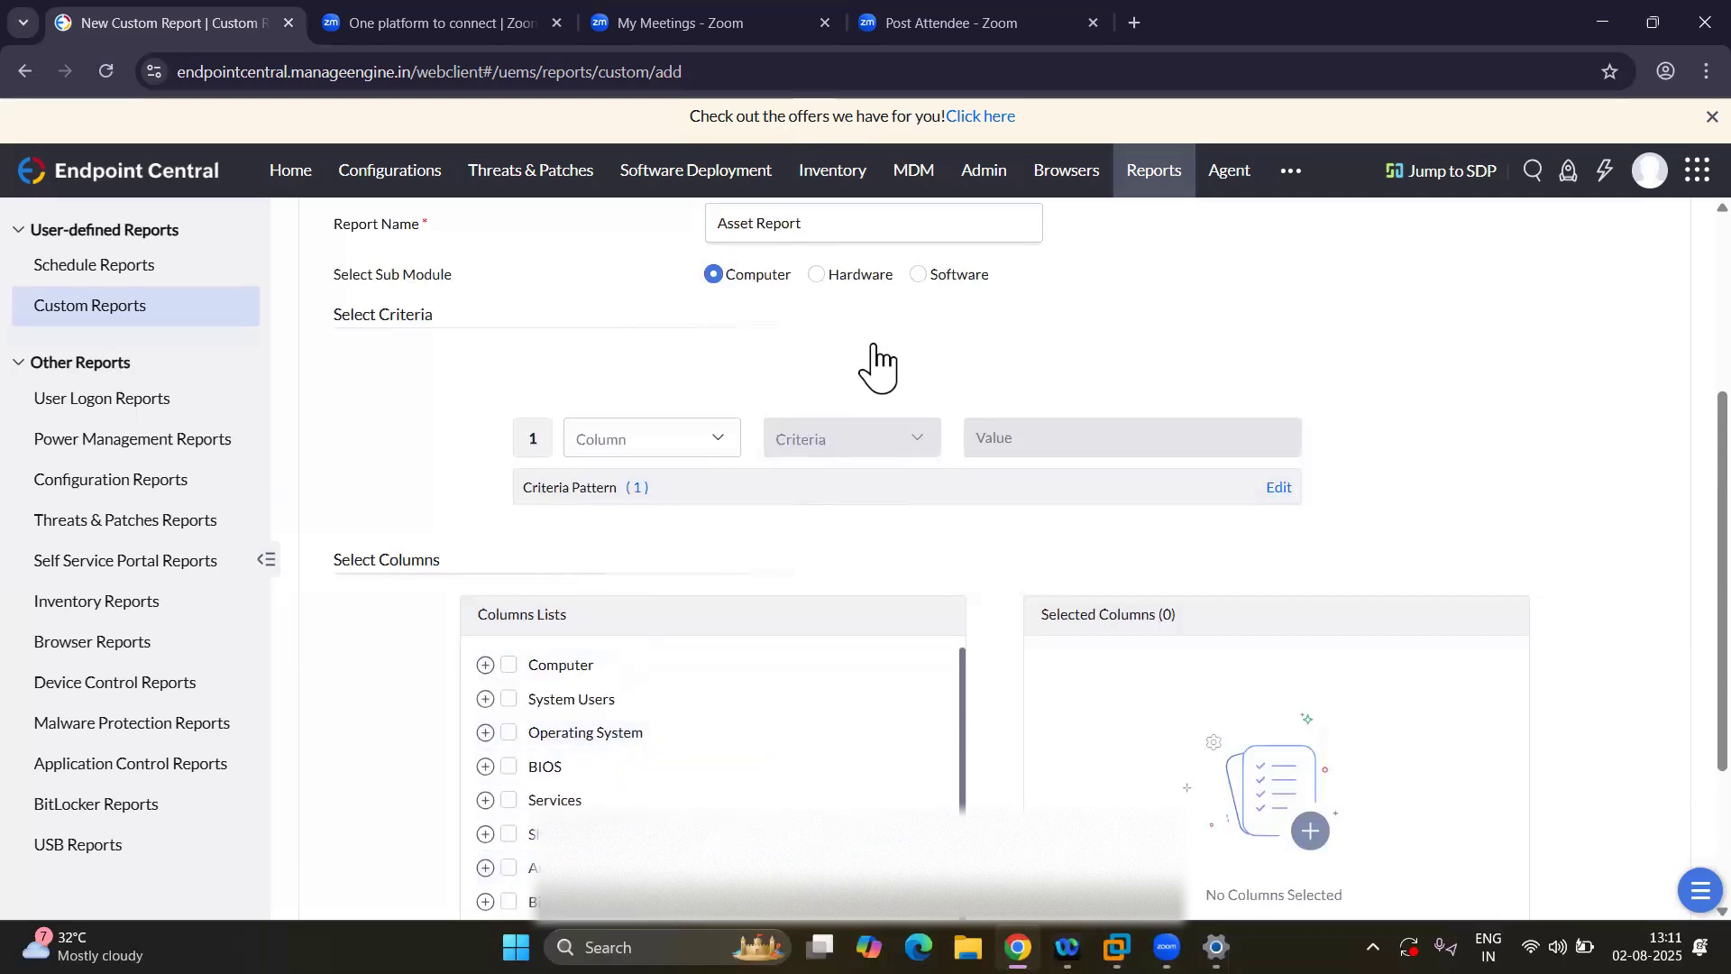
scroll(937, 437, "down", 1)
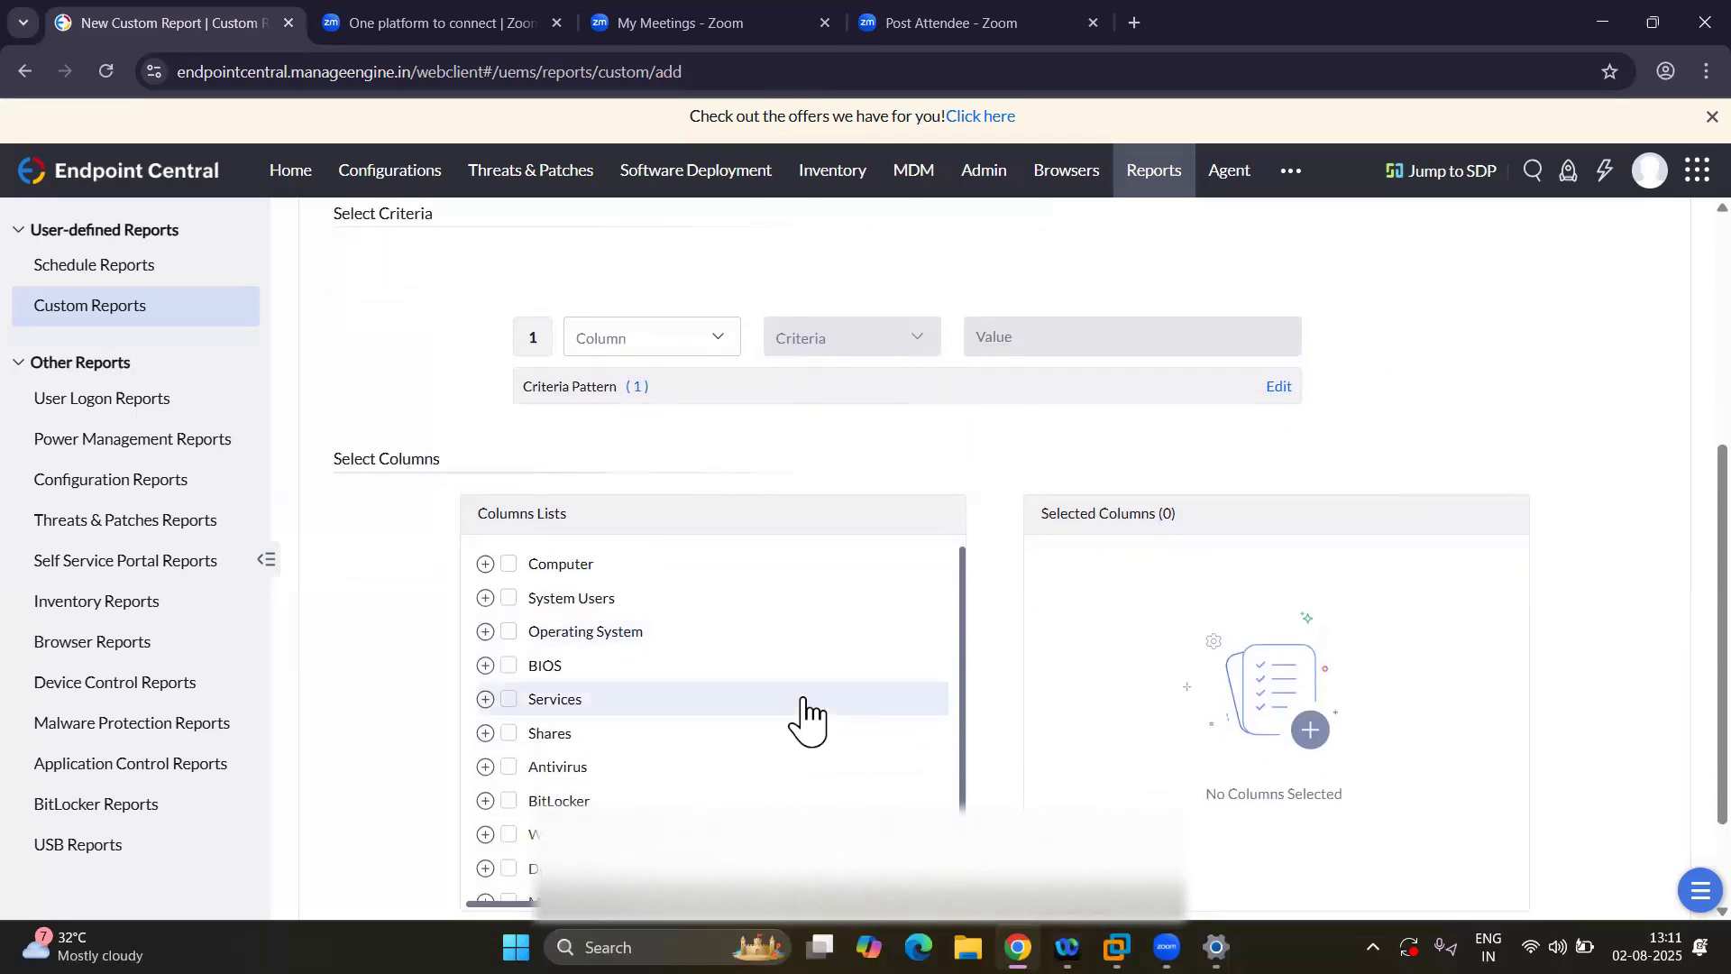
scroll(805, 717, "up", 1)
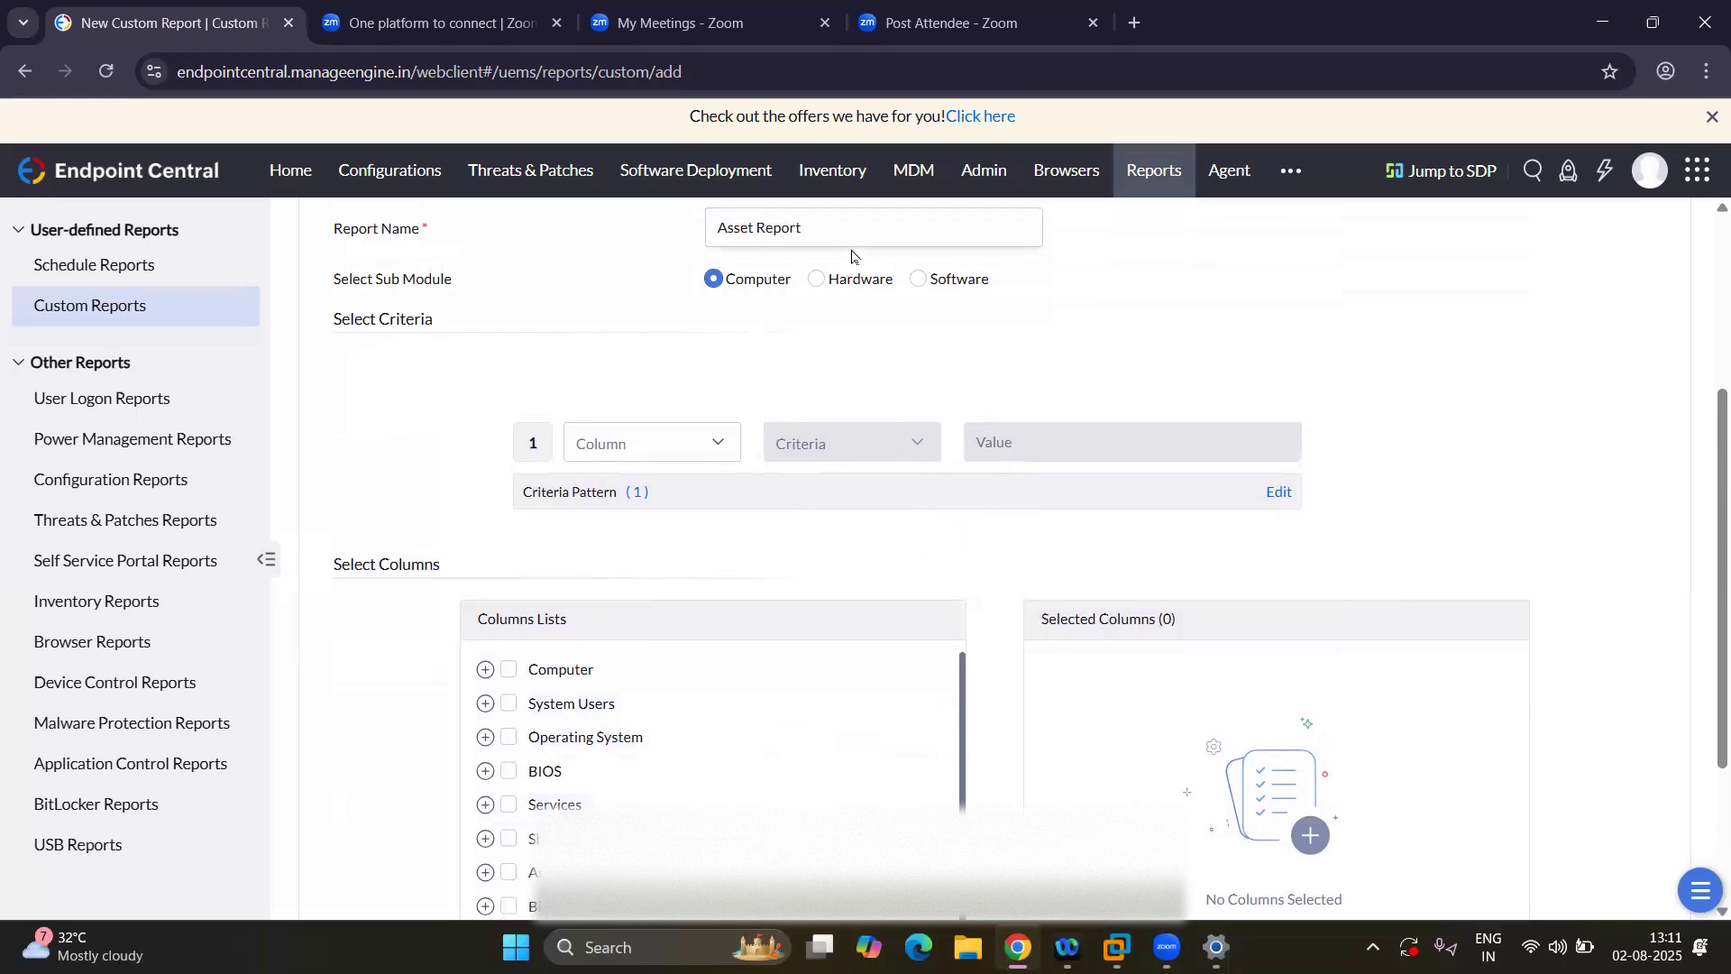
Expand the Computer group in the column list and add its IP Address column to the report.
scroll(834, 700, "down", 2)
scroll(838, 704, "up", 2)
scroll(815, 629, "down", 2)
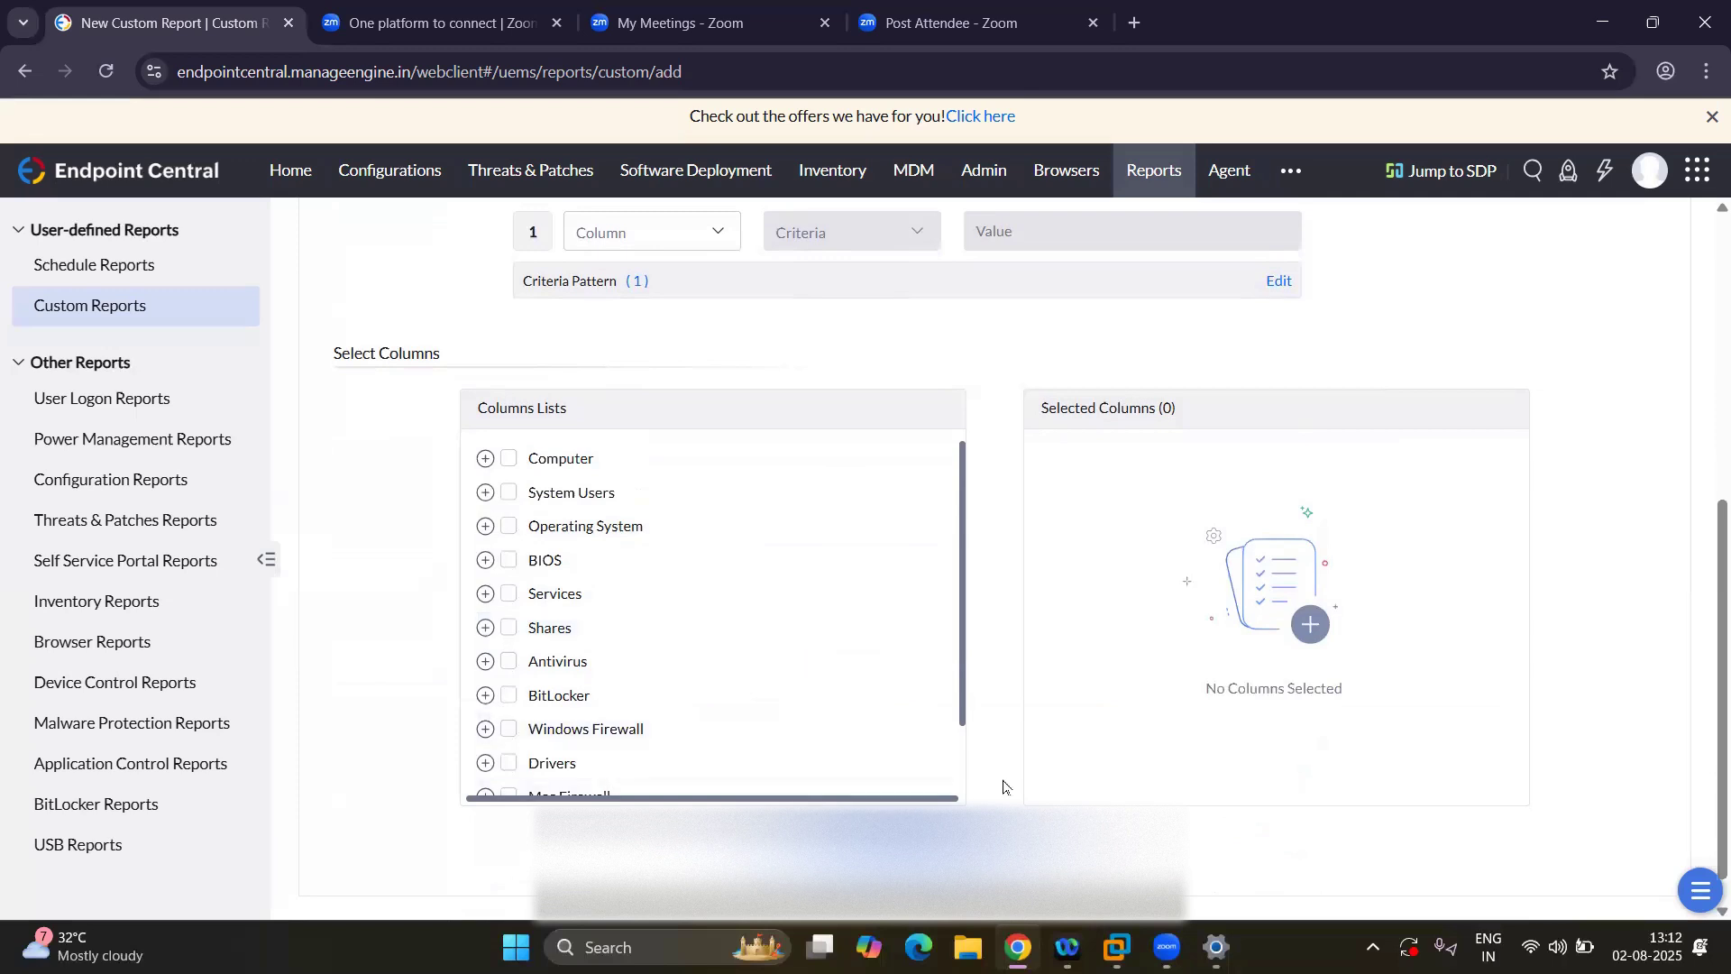
scroll(896, 591, "up", 2)
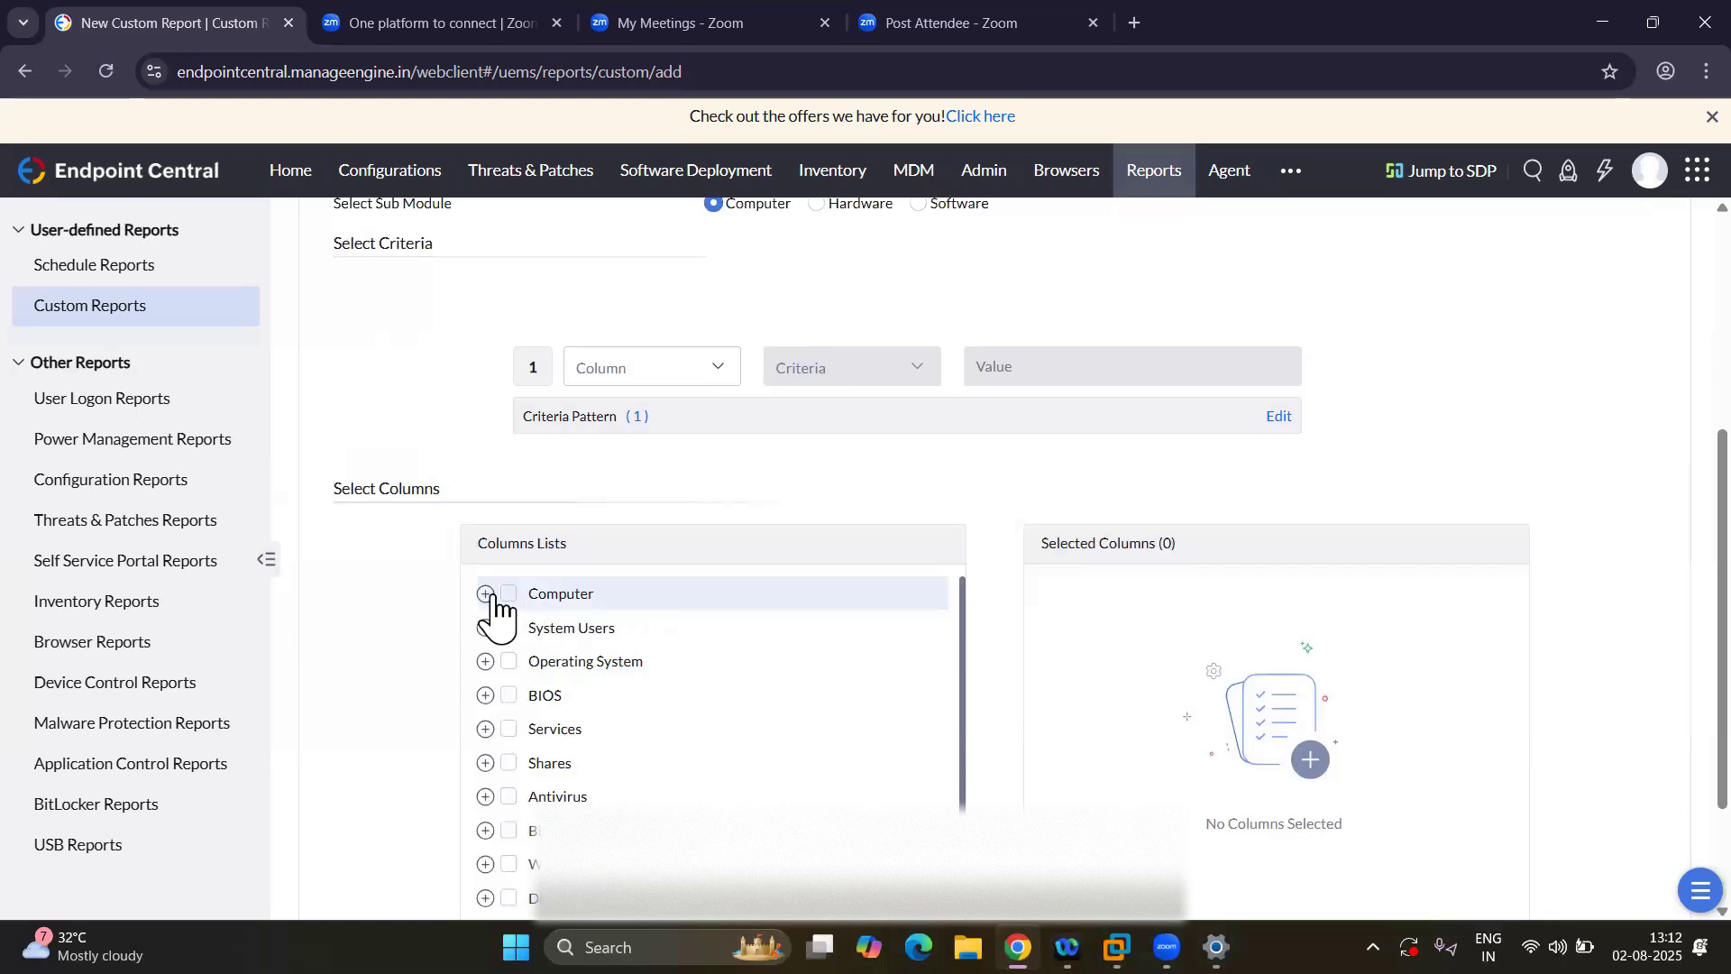
left_click(485, 594)
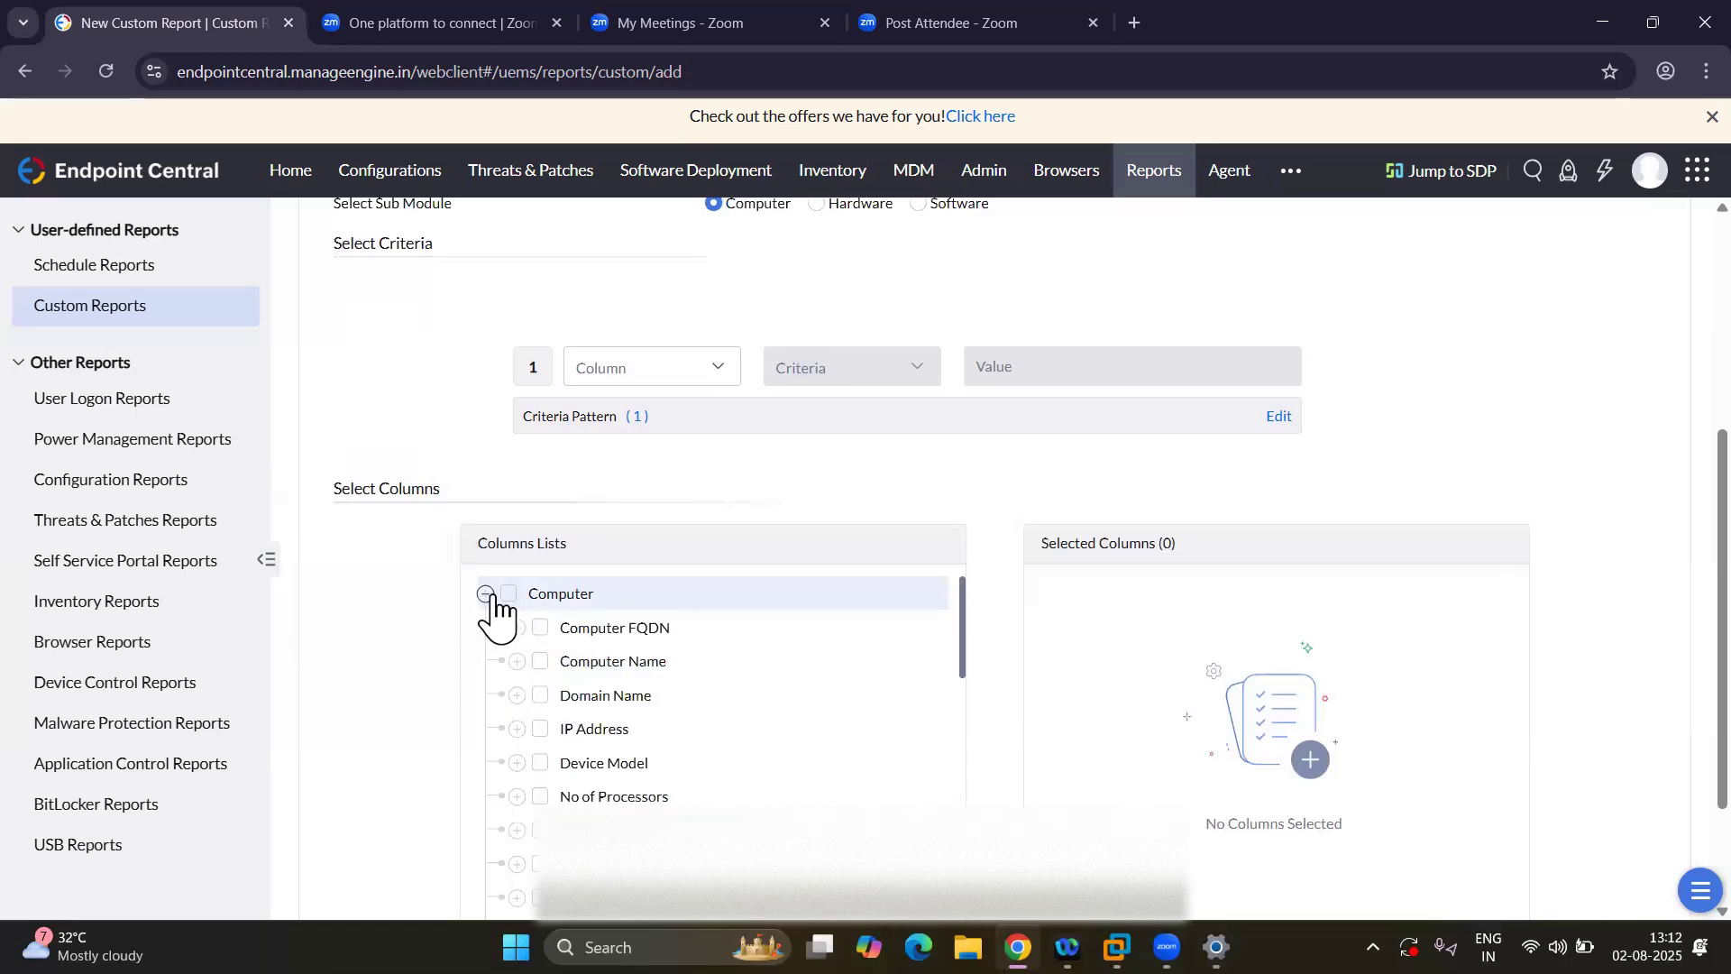
left_click(540, 730)
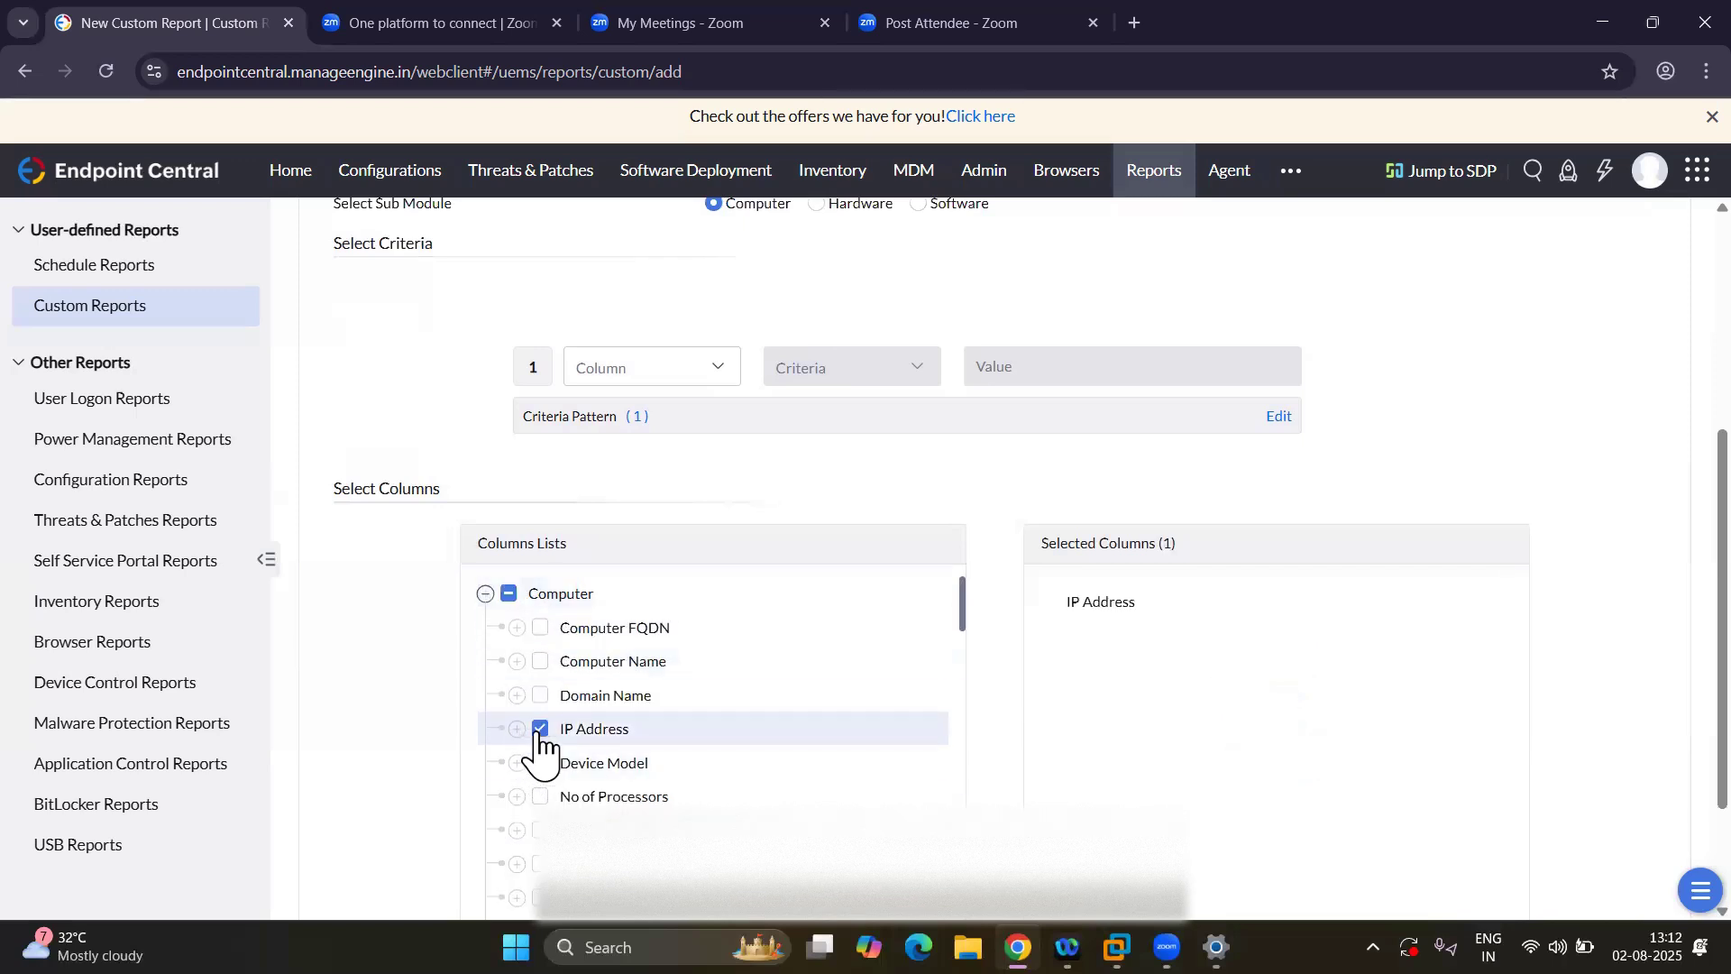
Add the Physical Memory (MB) and Currently Logged on Users columns from the Computer group to the report.
scroll(726, 749, "down", 1)
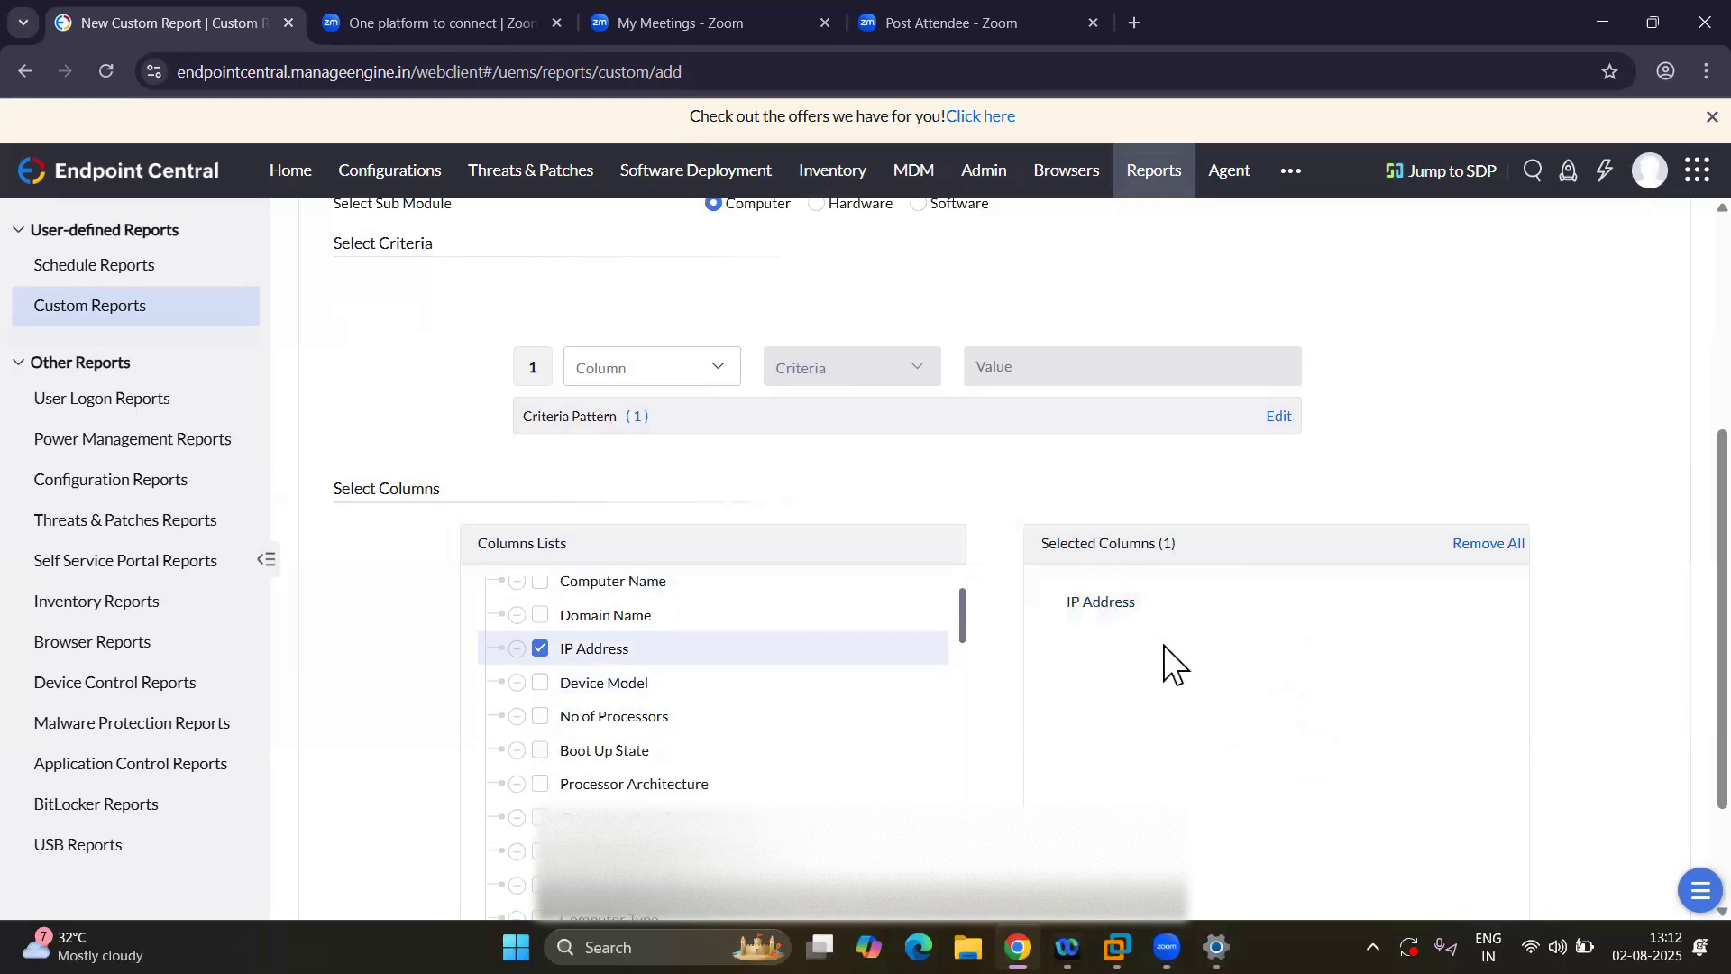
scroll(1172, 712, "down", 2)
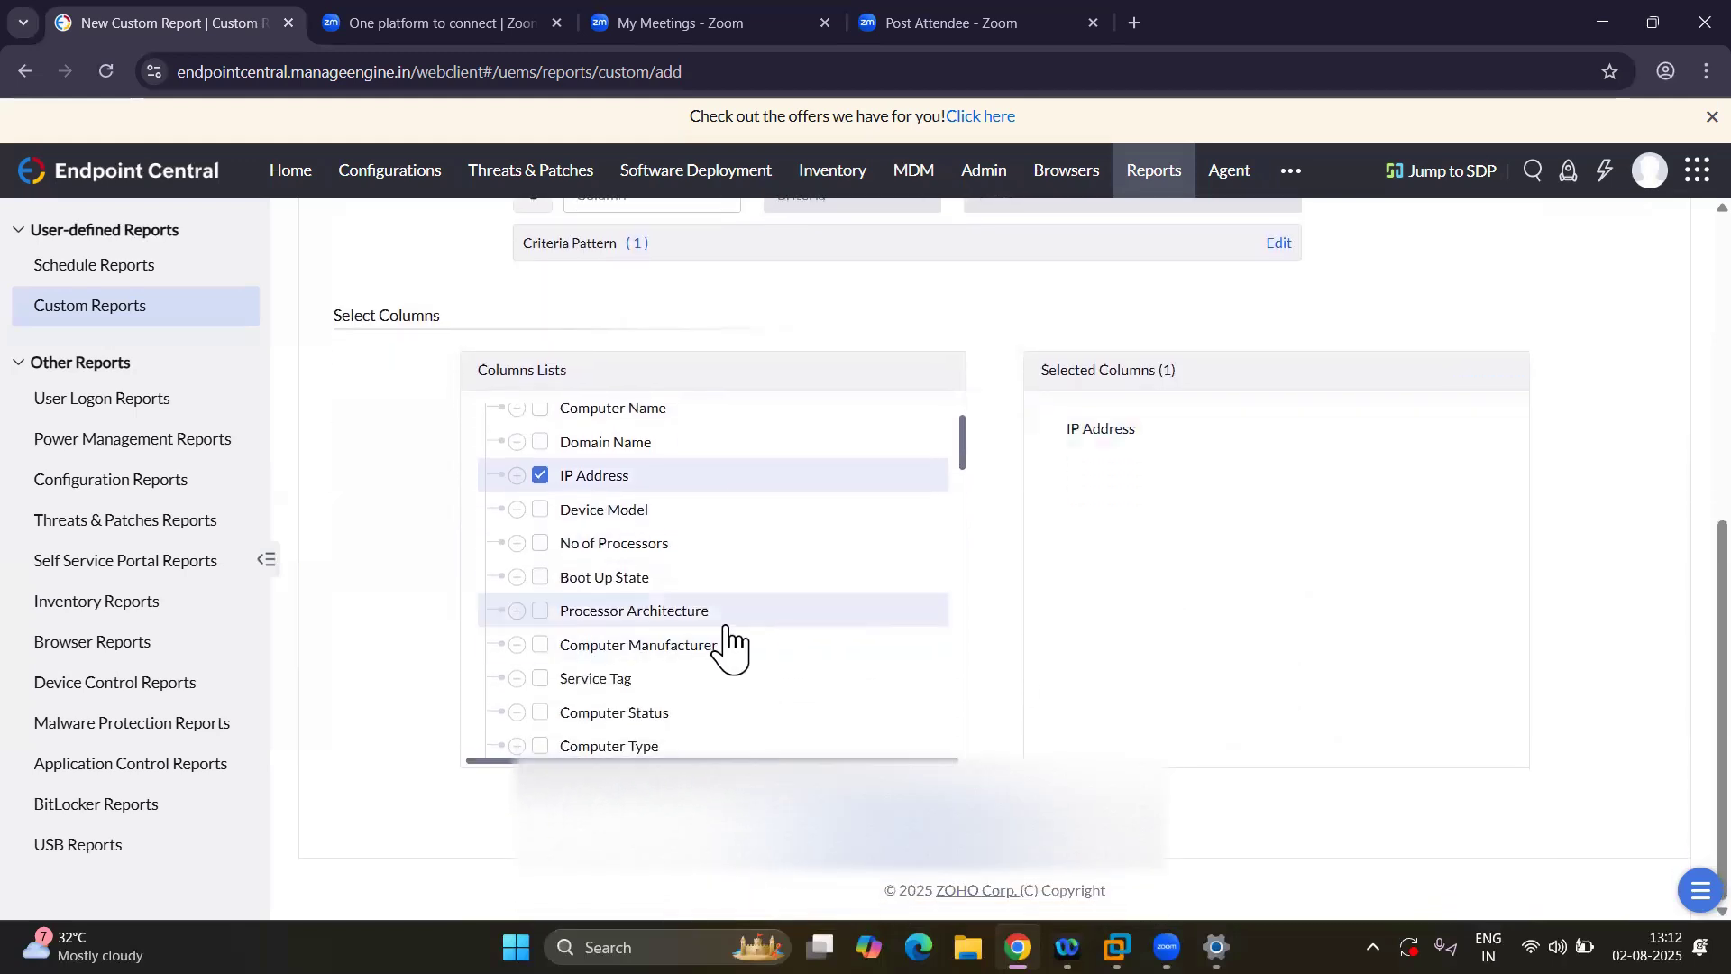
scroll(685, 622, "down", 2)
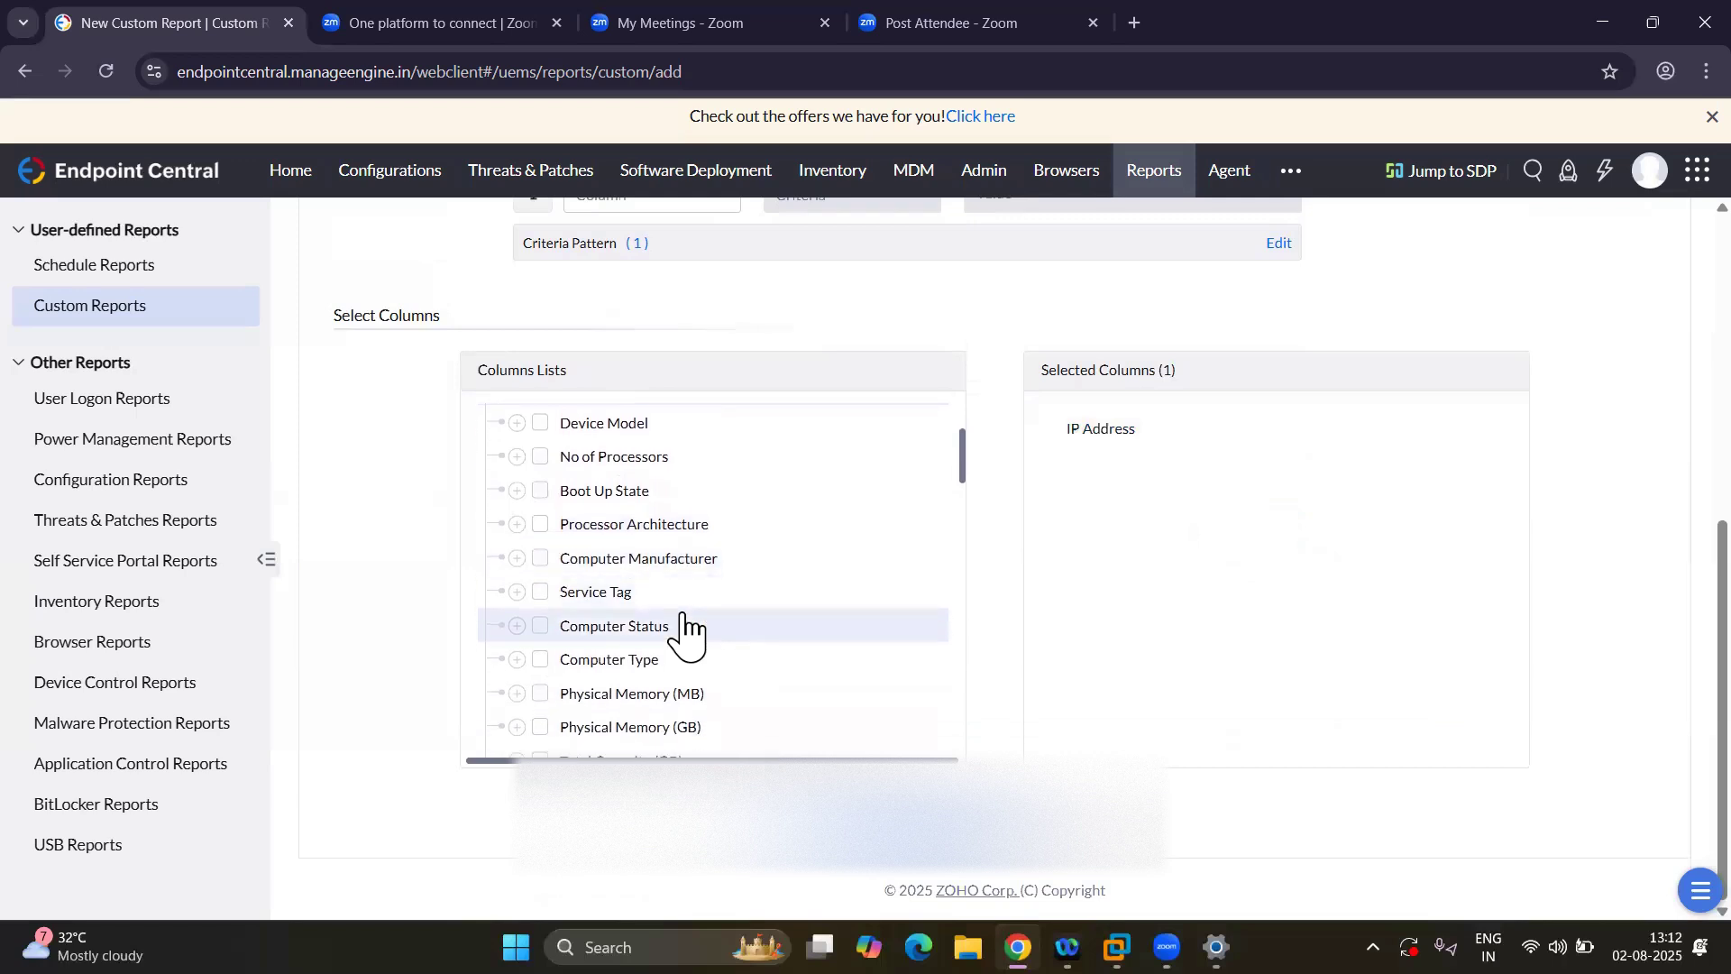
scroll(659, 604, "down", 3)
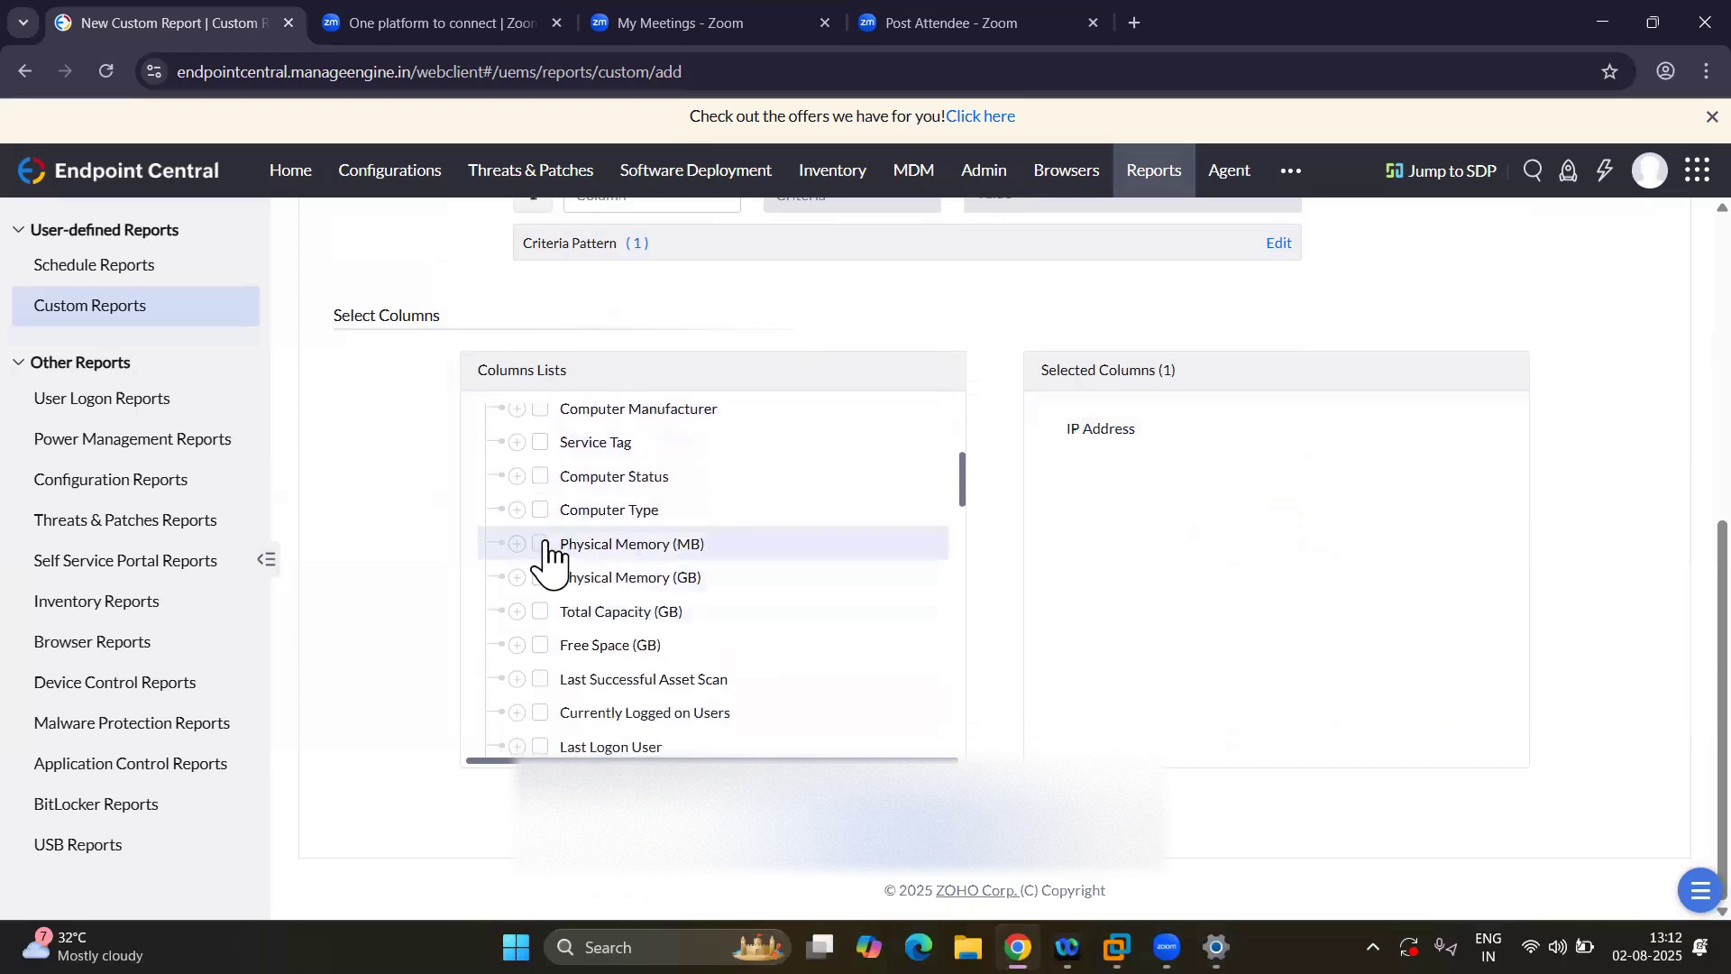
left_click(544, 544)
scroll(776, 646, "down", 2)
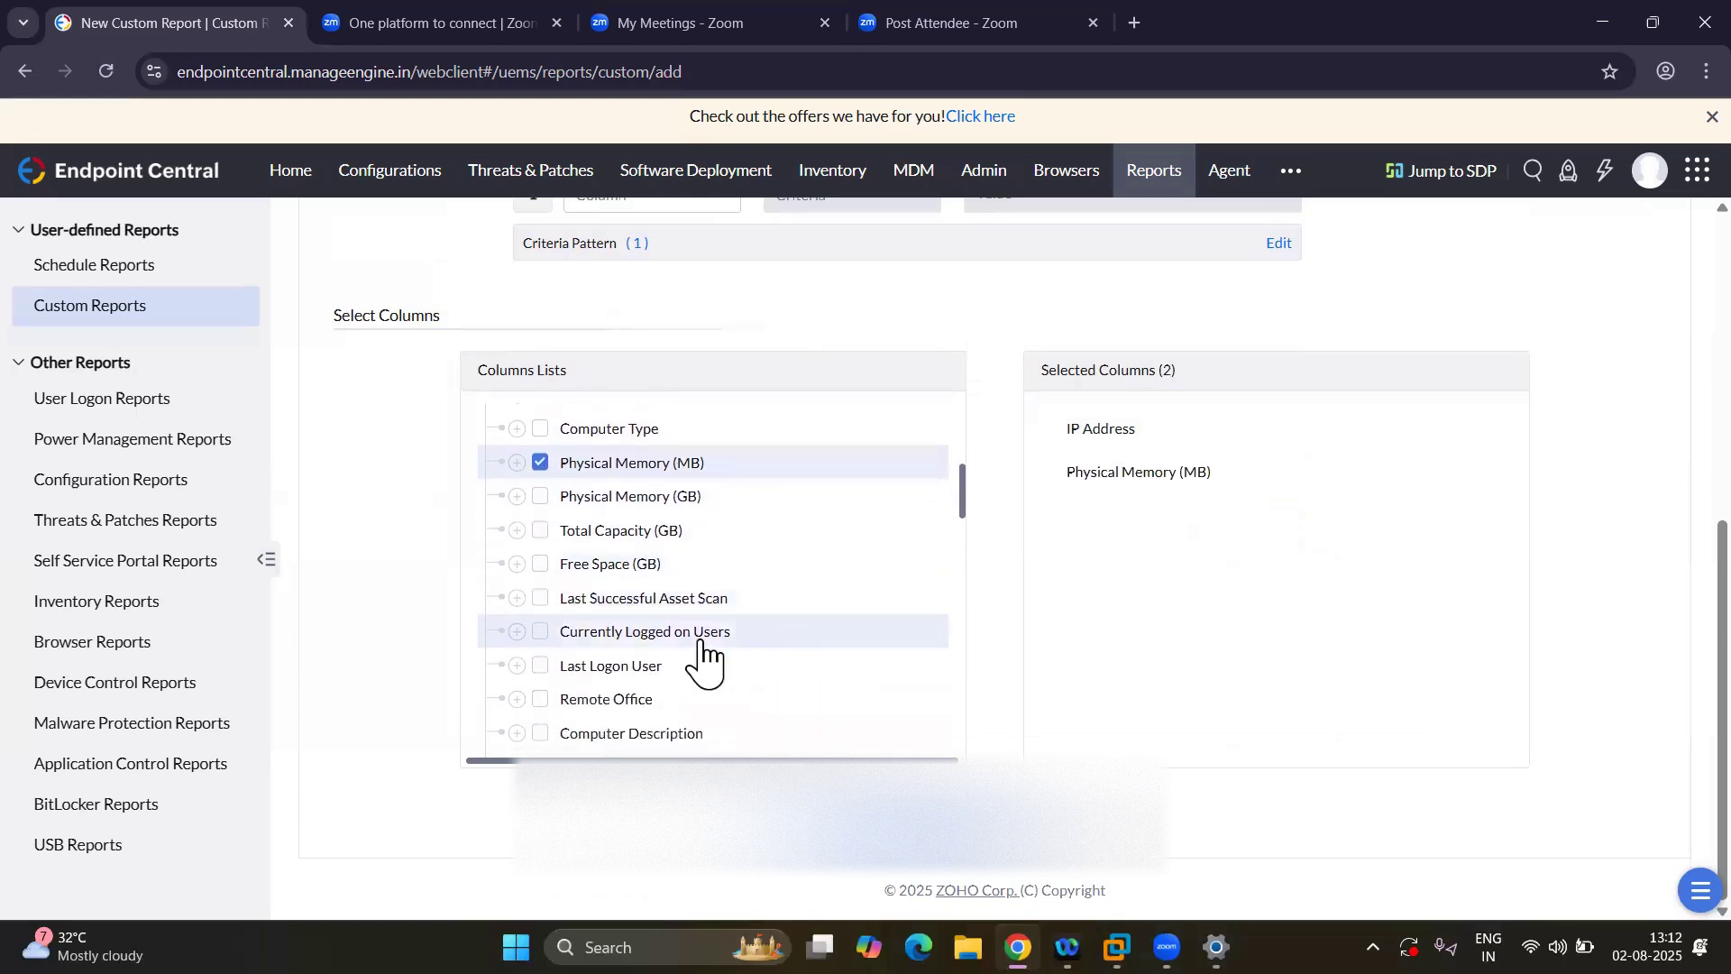
left_click(541, 633)
Add the Computer Location and Owner Email columns from the Computer group to the report.
scroll(780, 665, "down", 3)
scroll(777, 664, "down", 2)
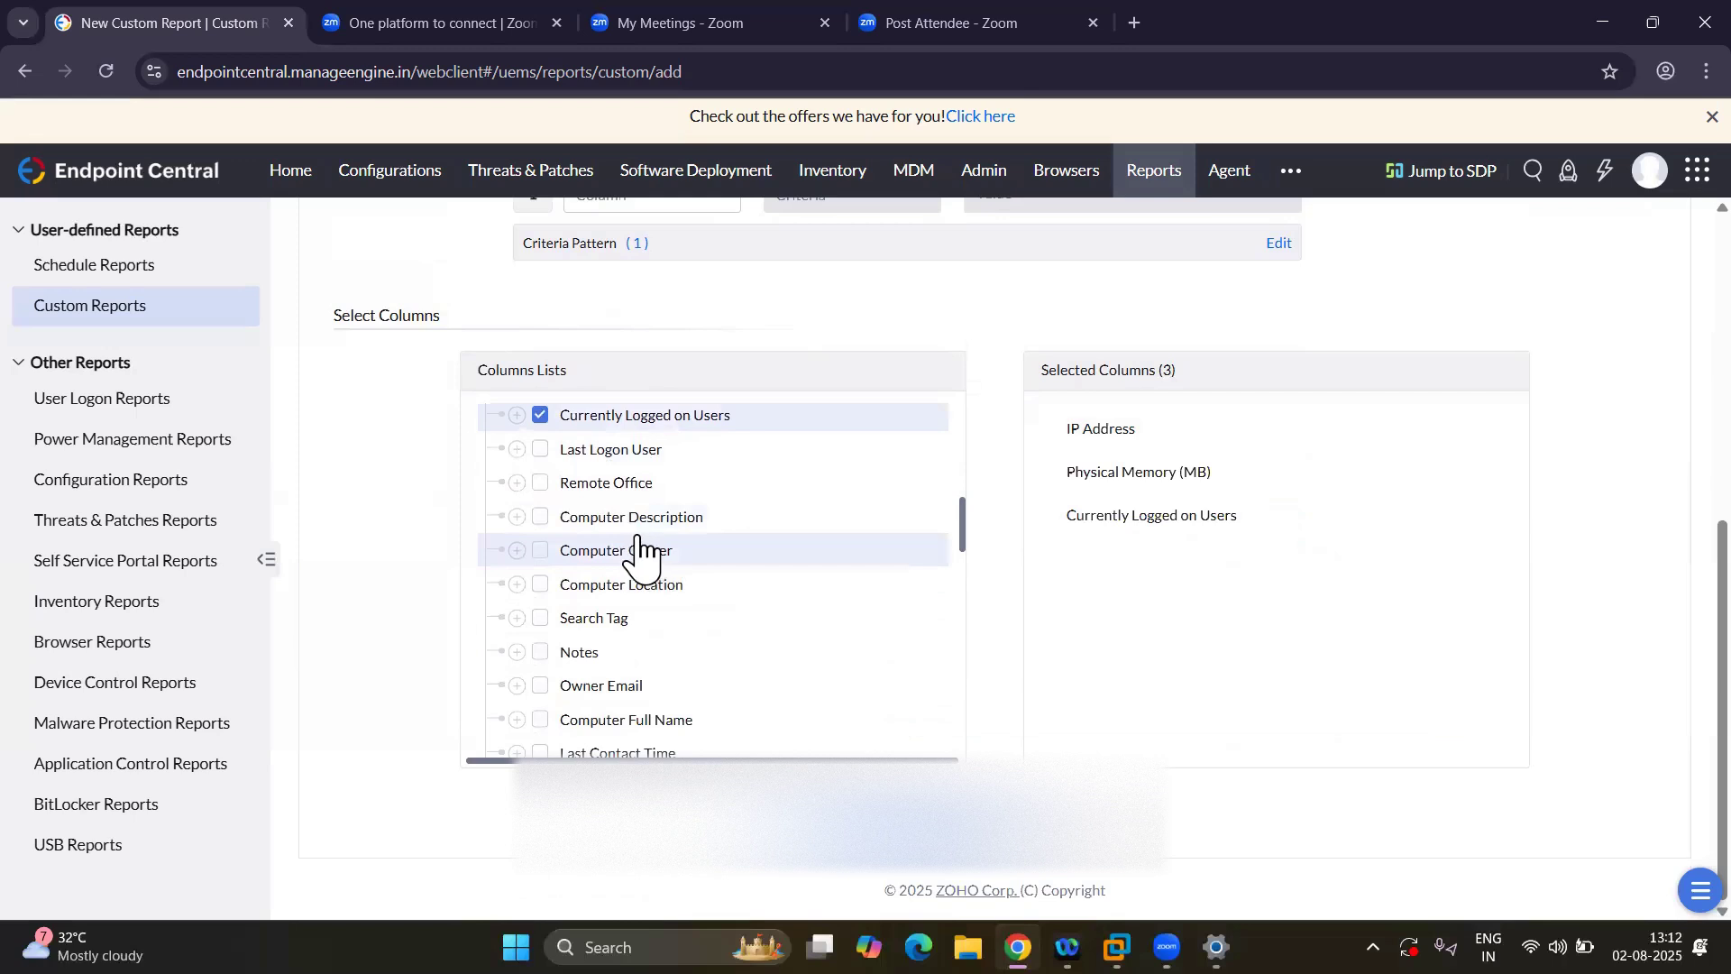
left_click(541, 586)
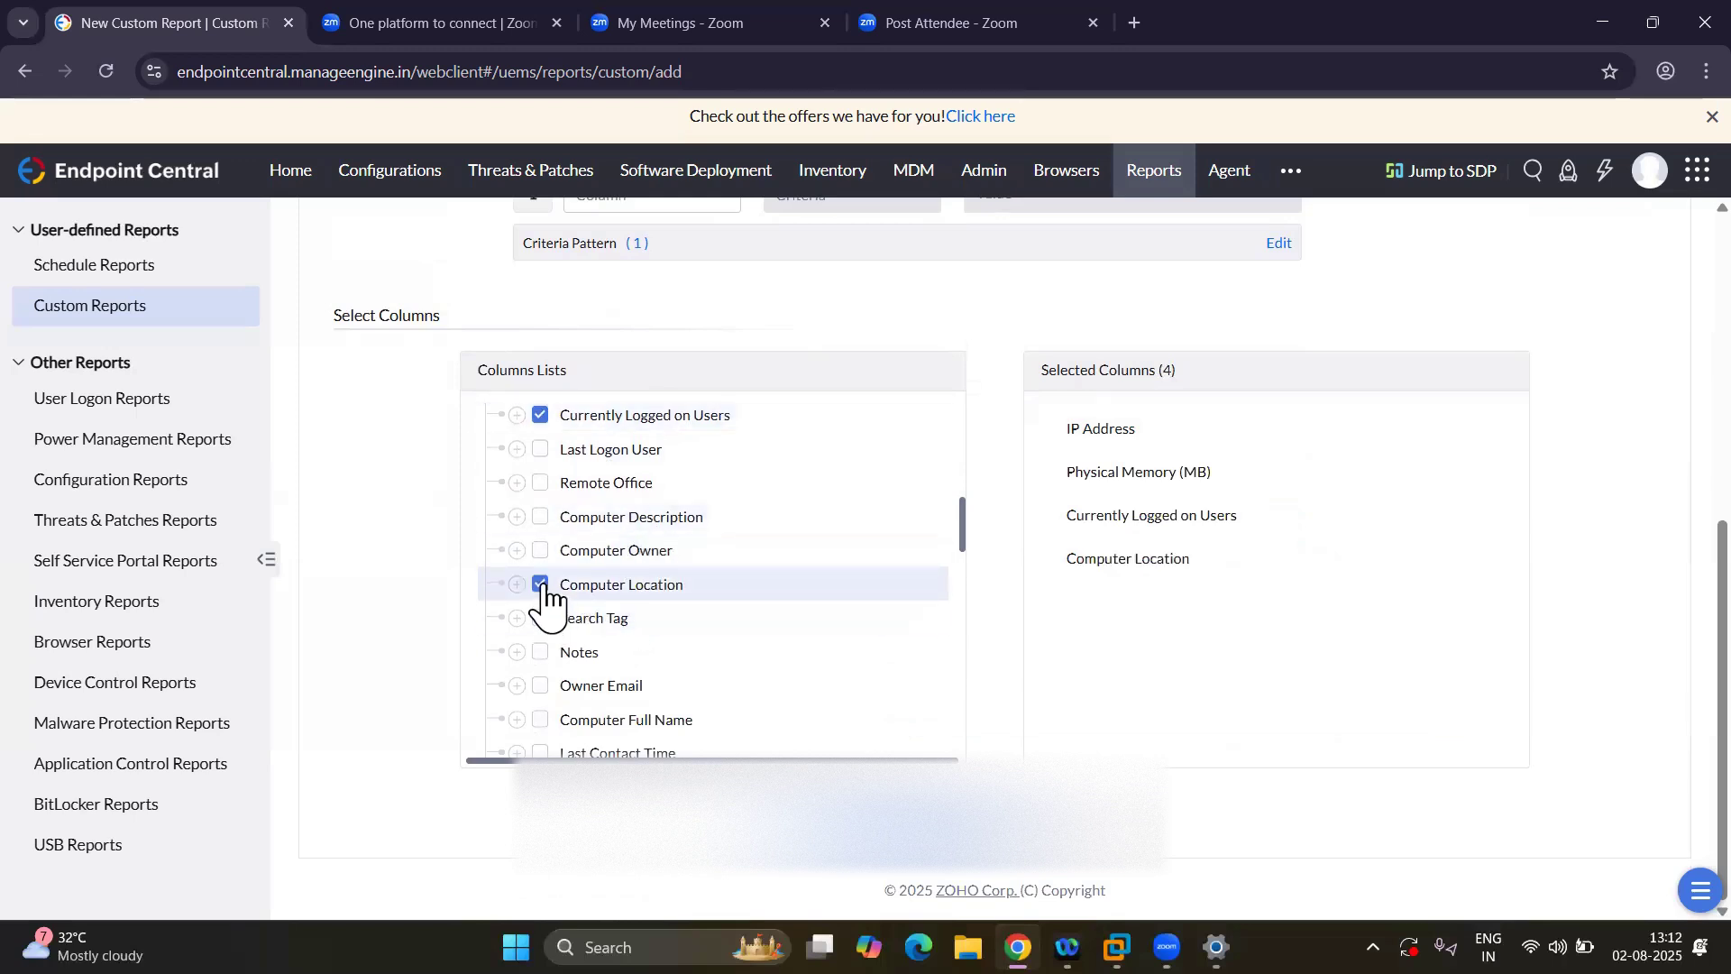
scroll(705, 708, "down", 1)
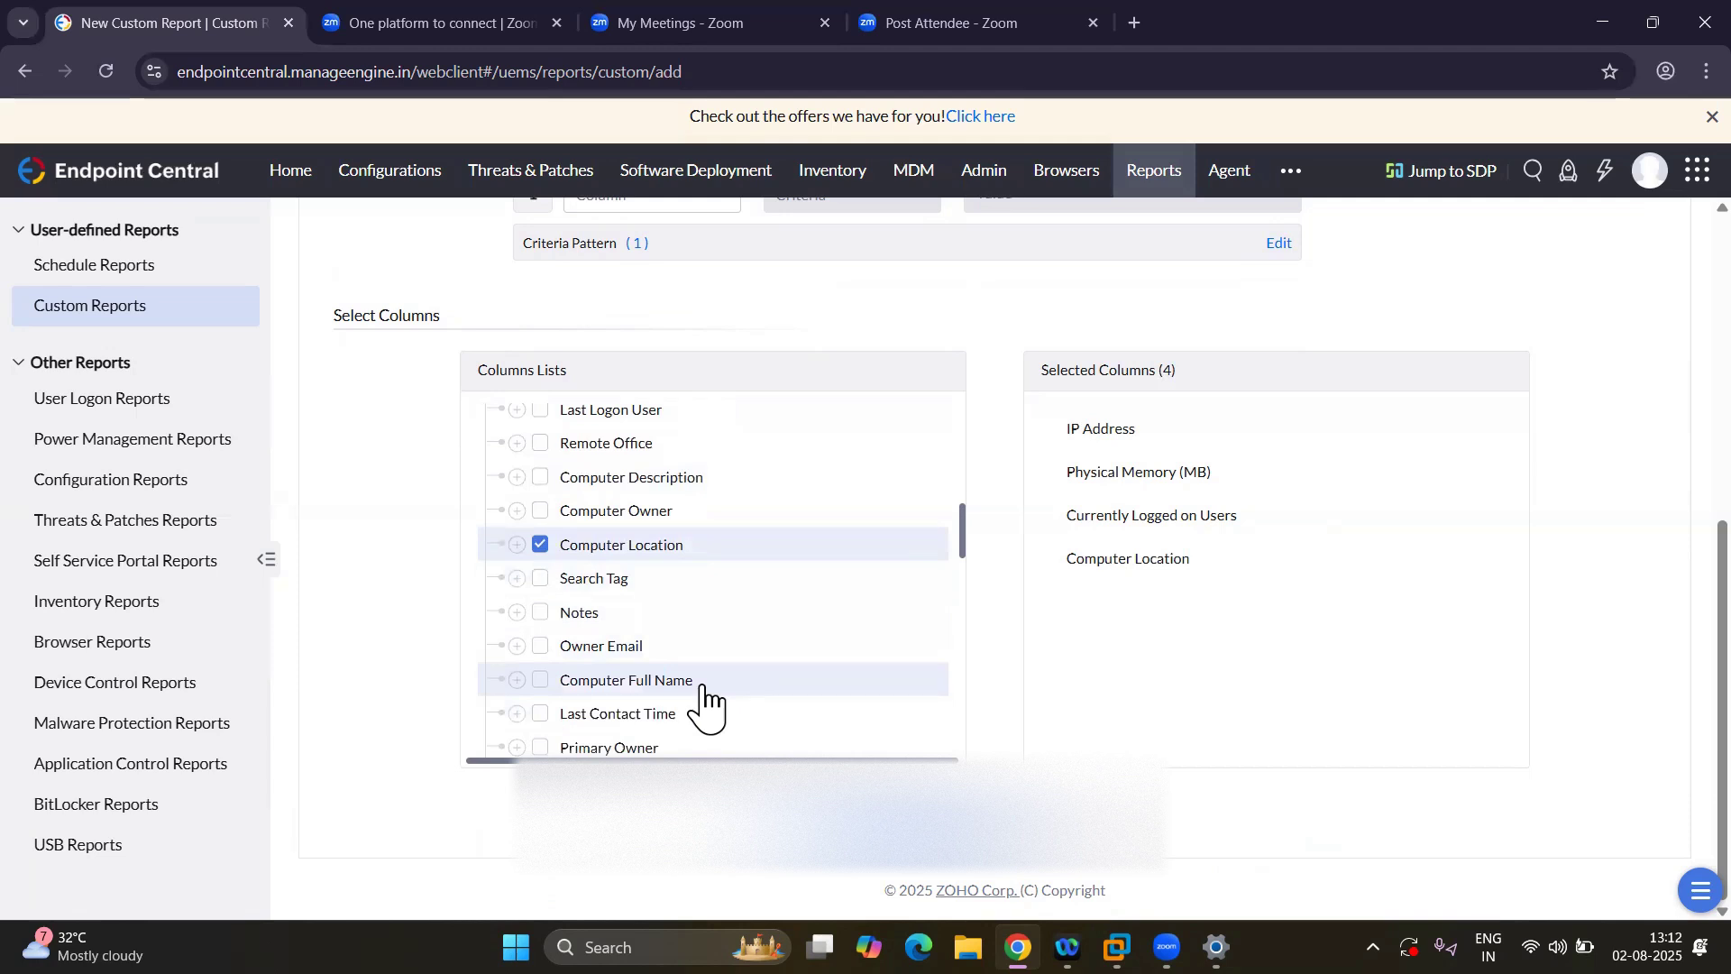
left_click(540, 645)
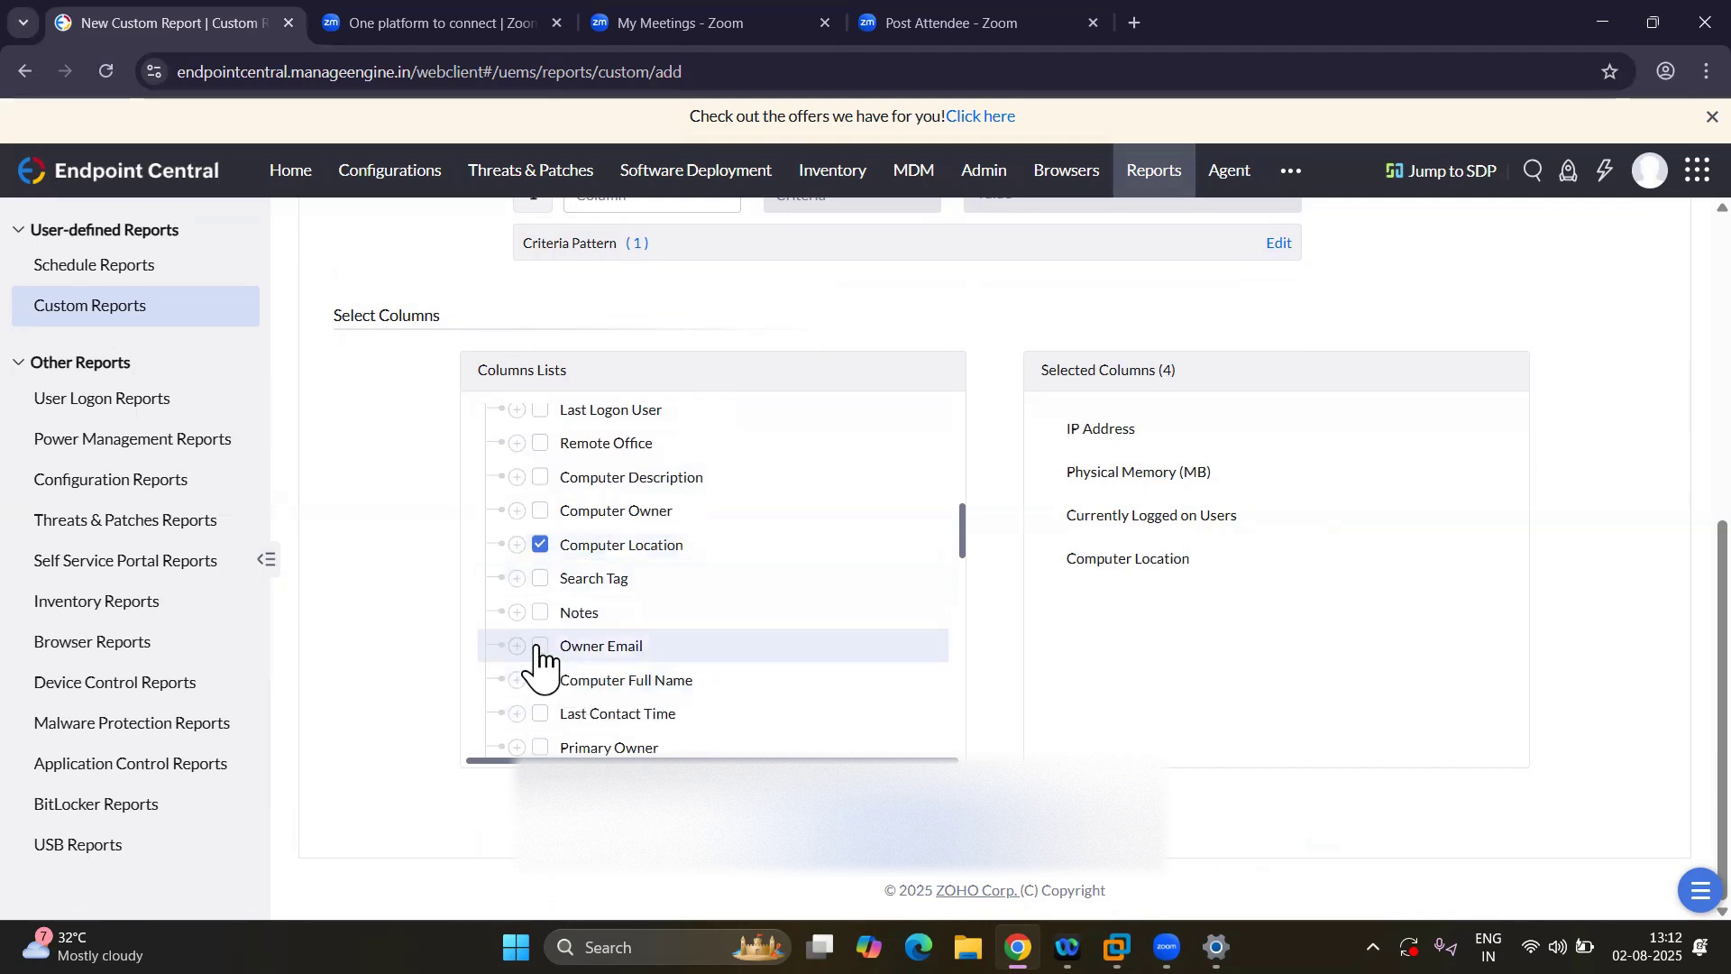
Add the MAC Address and Time Zone columns from the Computer group to the report.
scroll(699, 691, "down", 4)
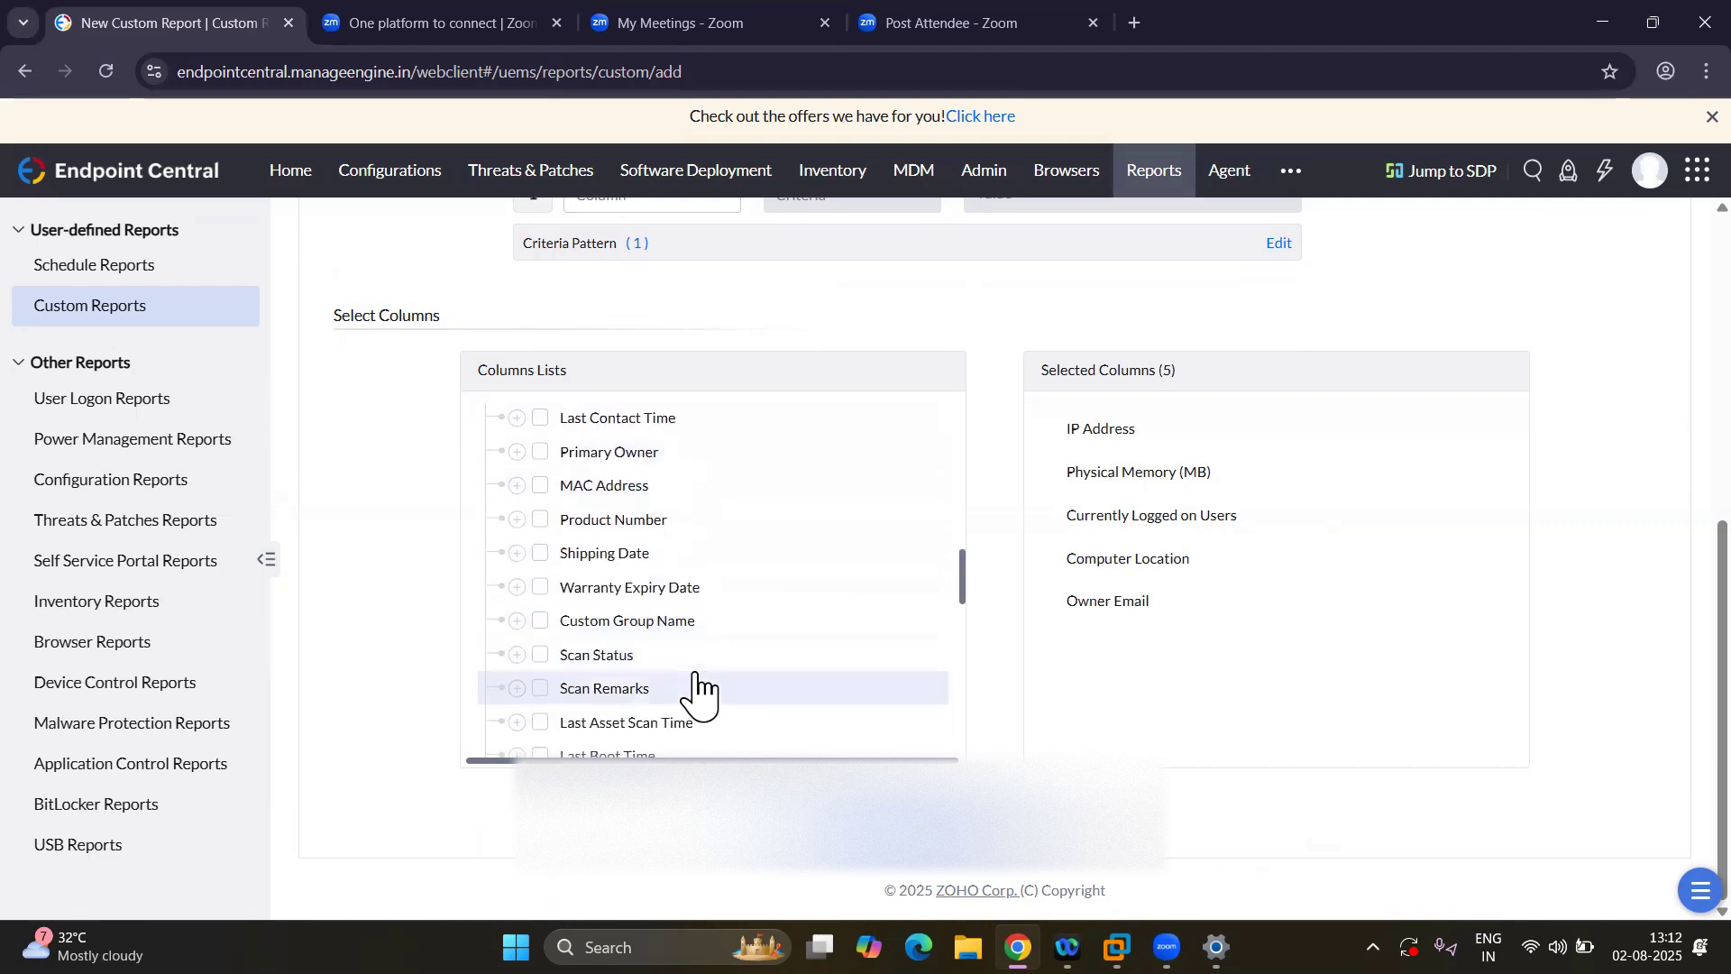
left_click(539, 487)
scroll(635, 653, "down", 3)
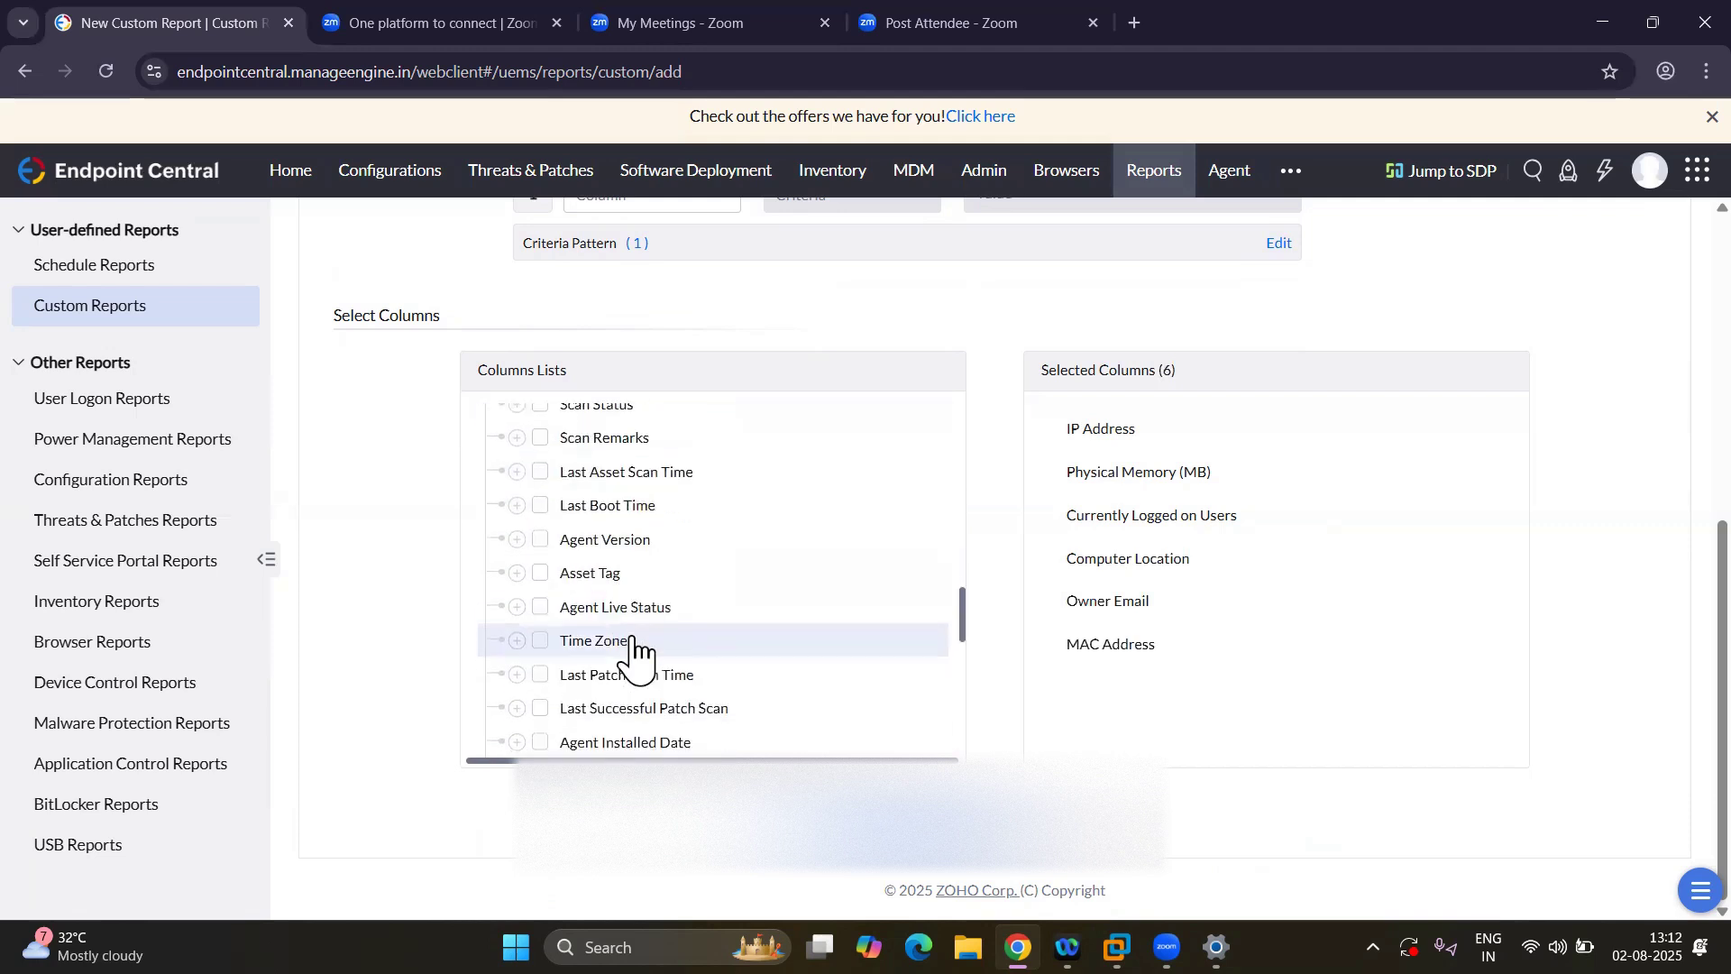
scroll(636, 653, "down", 1)
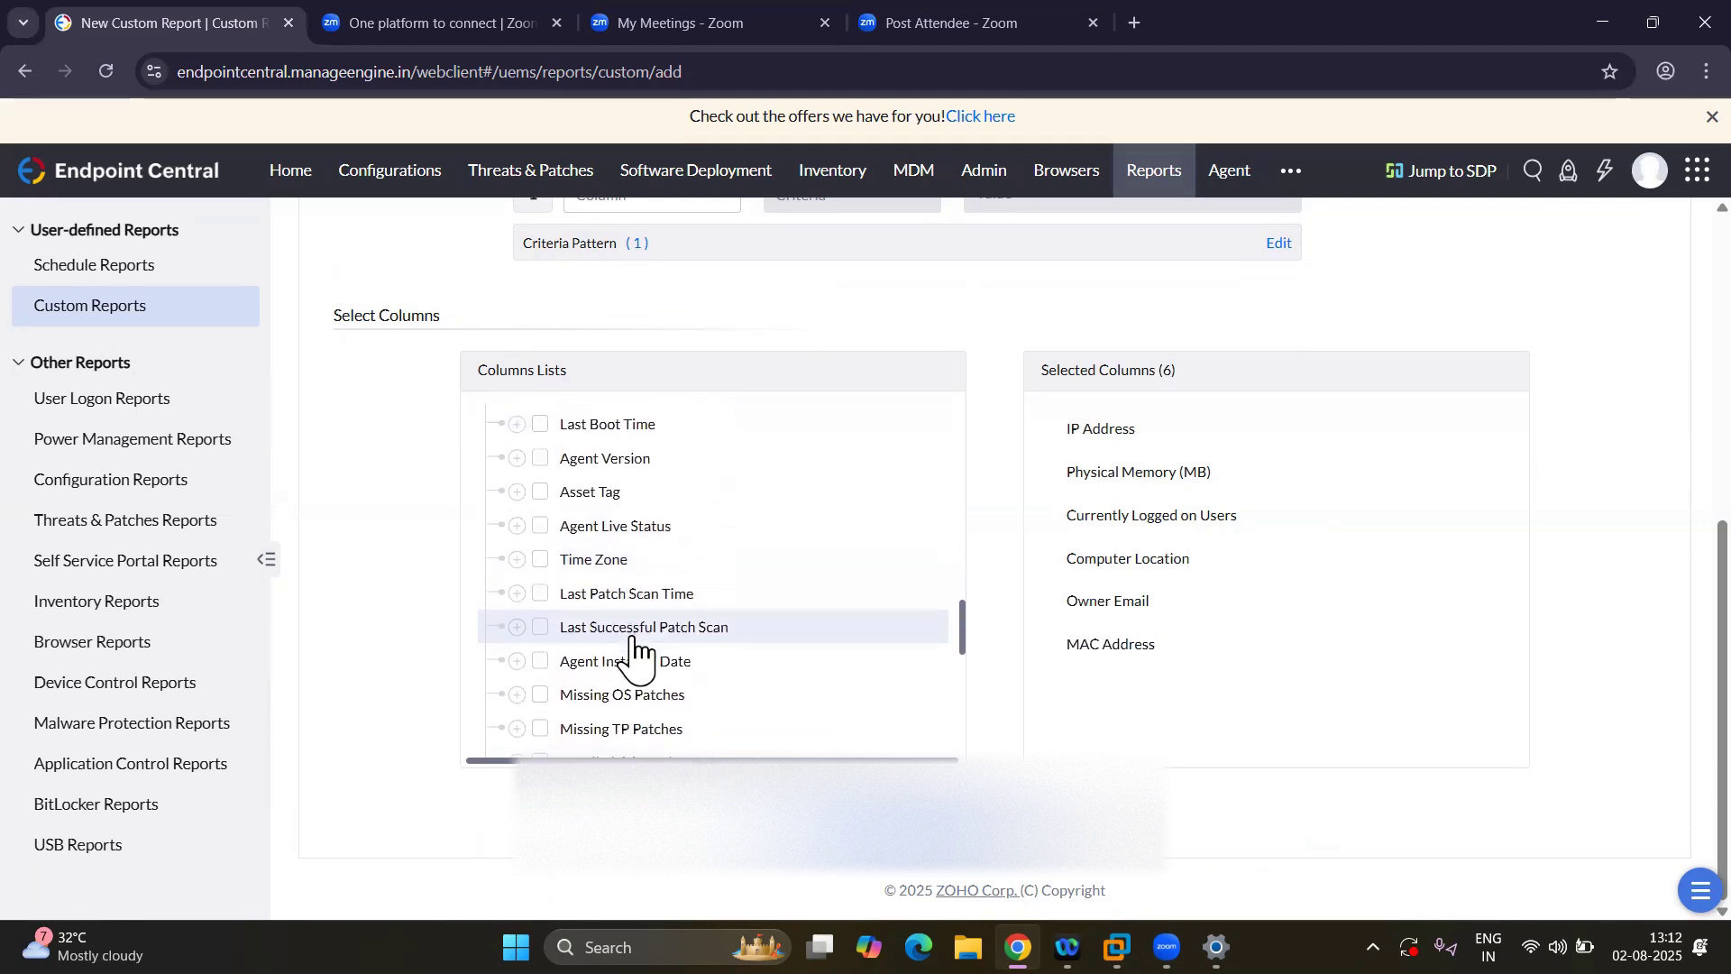
left_click(540, 559)
Expand the System Users group and add its Username and Account Type columns to the report.
scroll(783, 599, "down", 2)
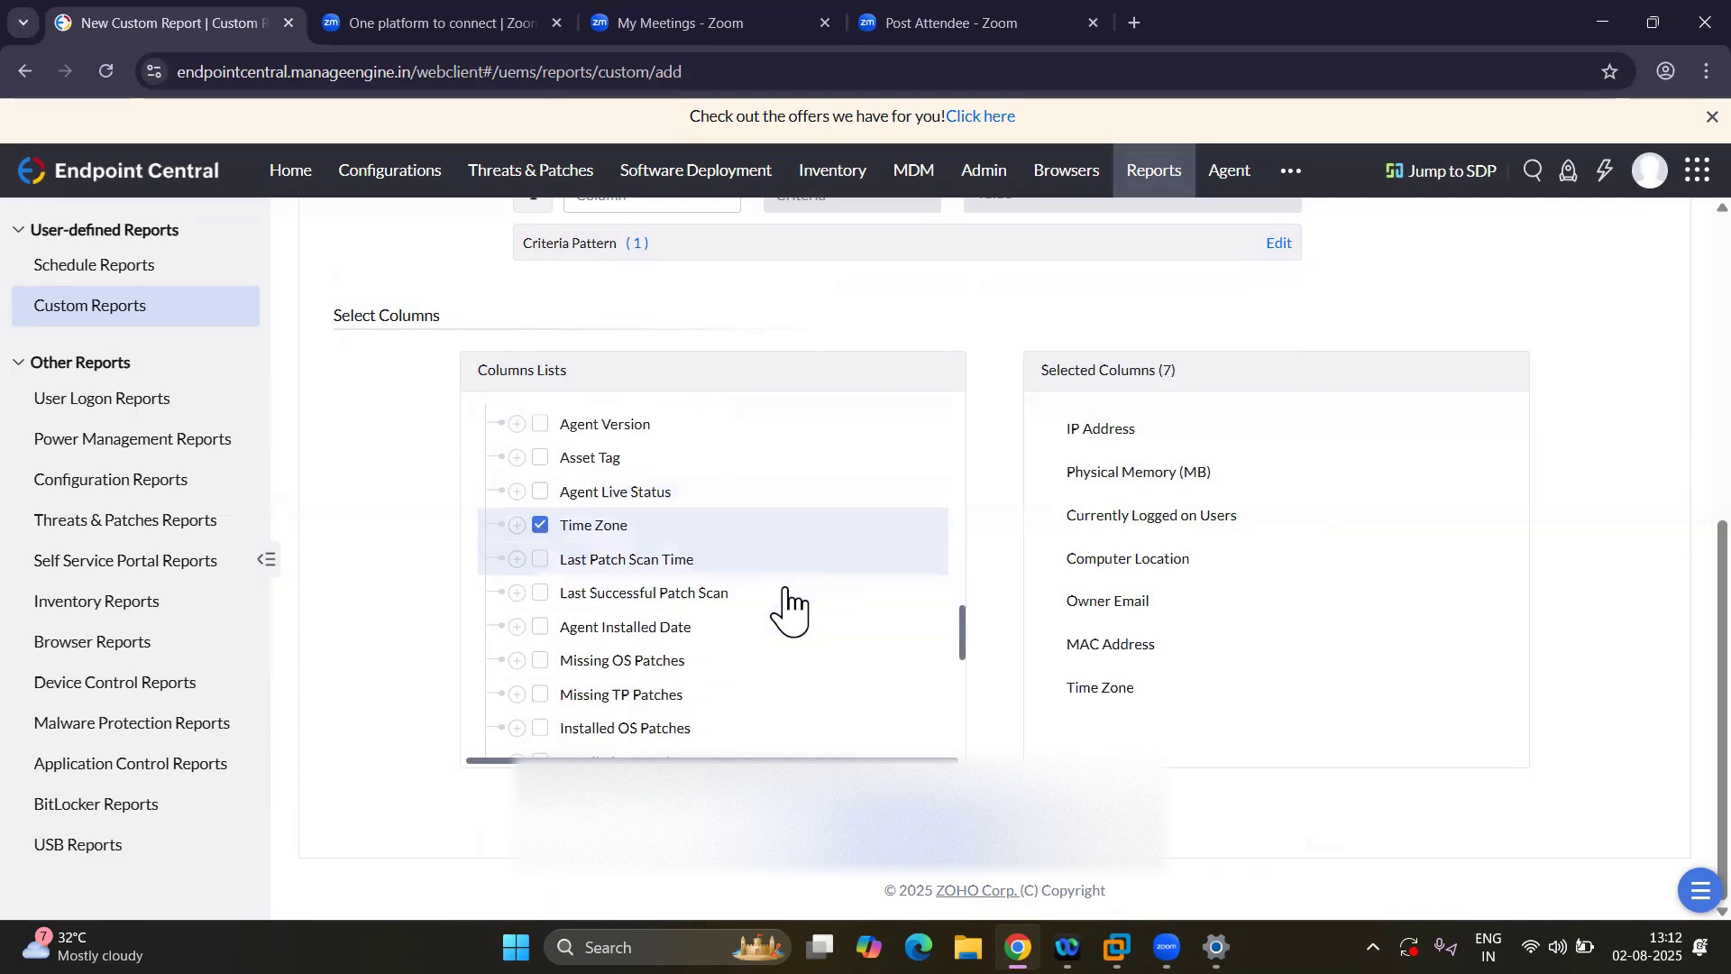
scroll(787, 611, "down", 3)
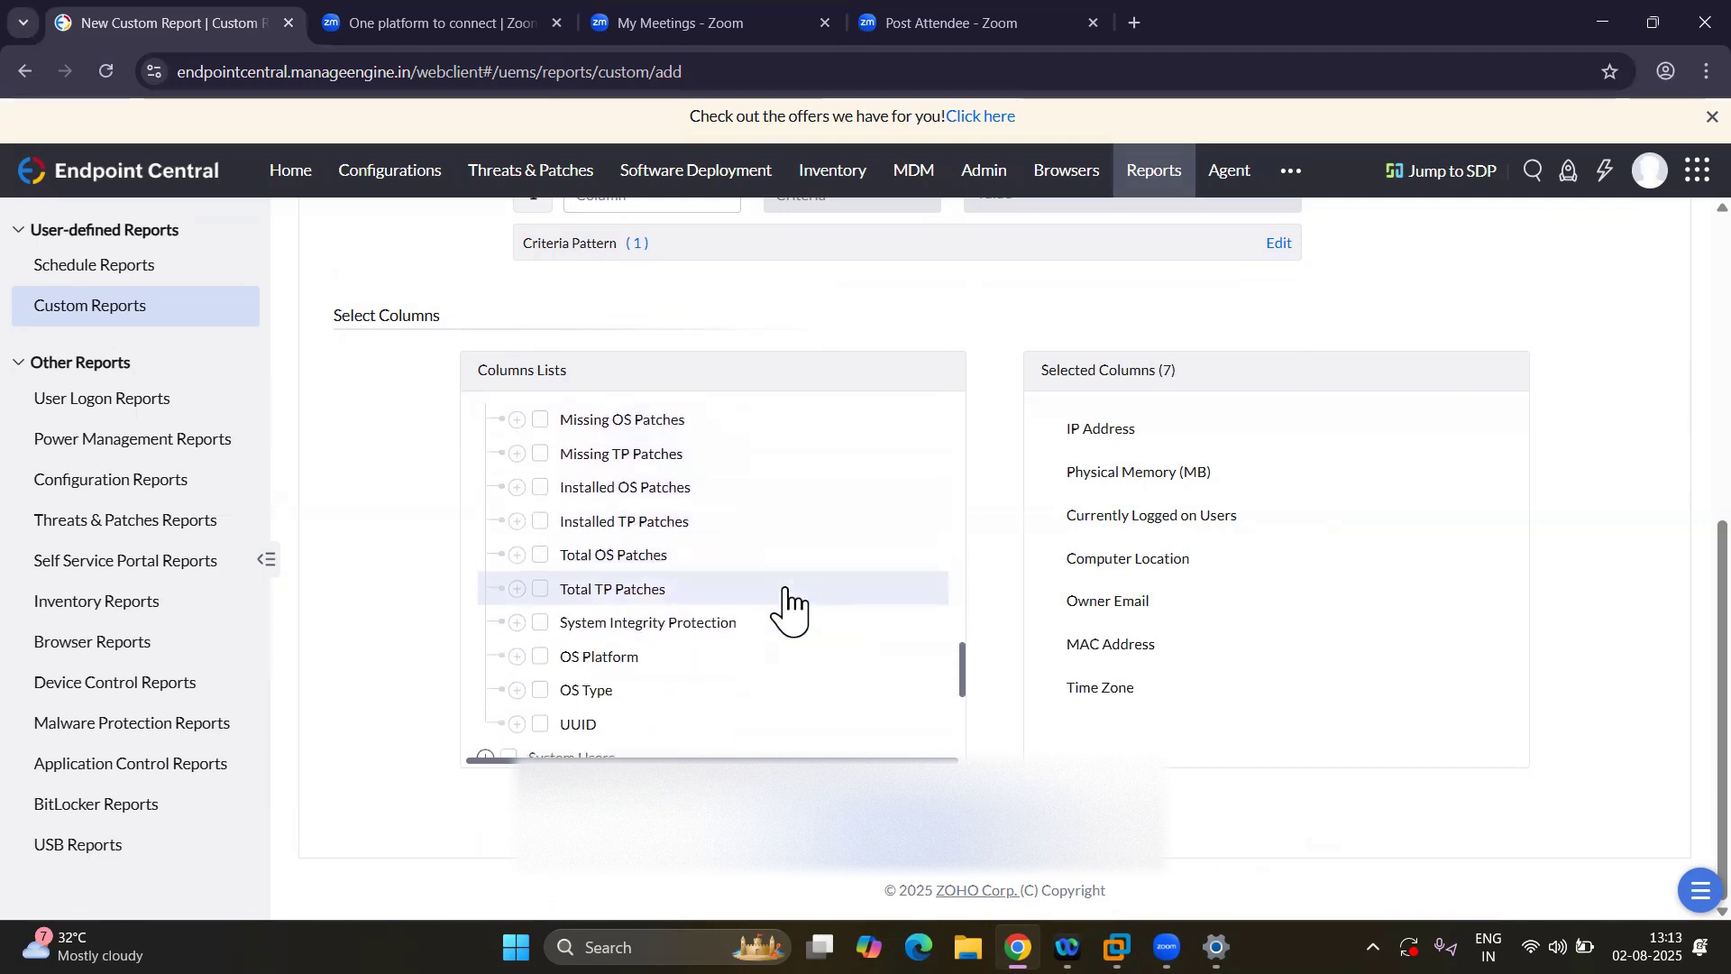
scroll(786, 591, "up", 1)
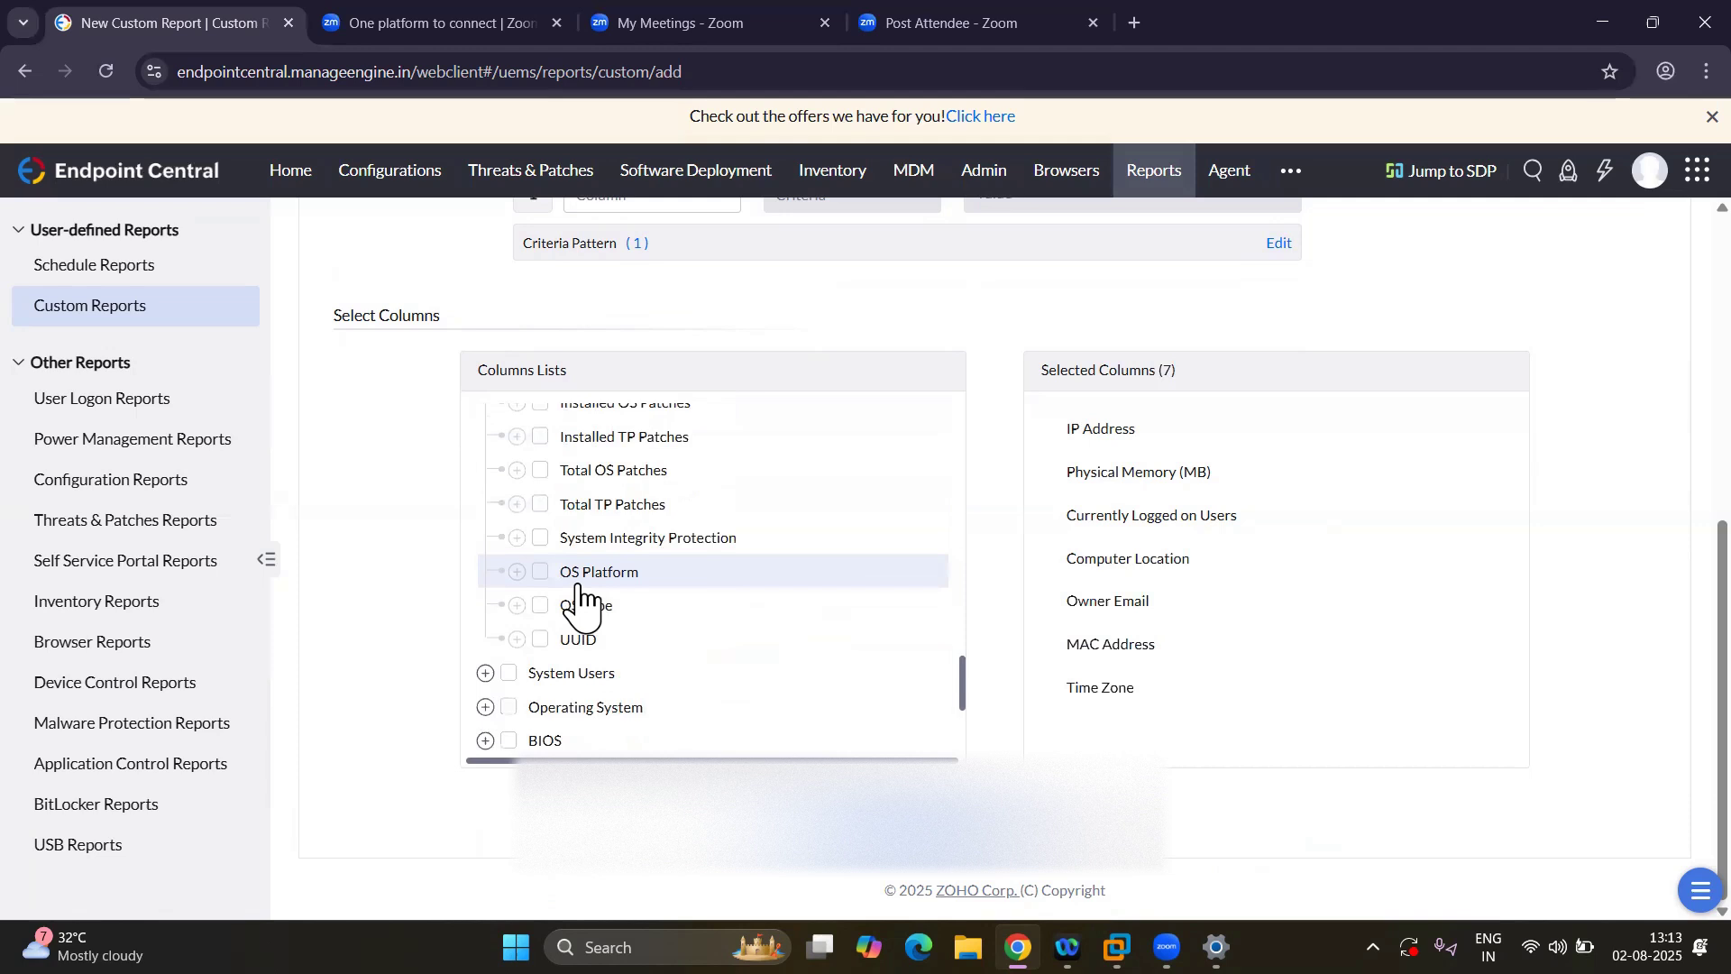
left_click(485, 673)
scroll(673, 724, "down", 2)
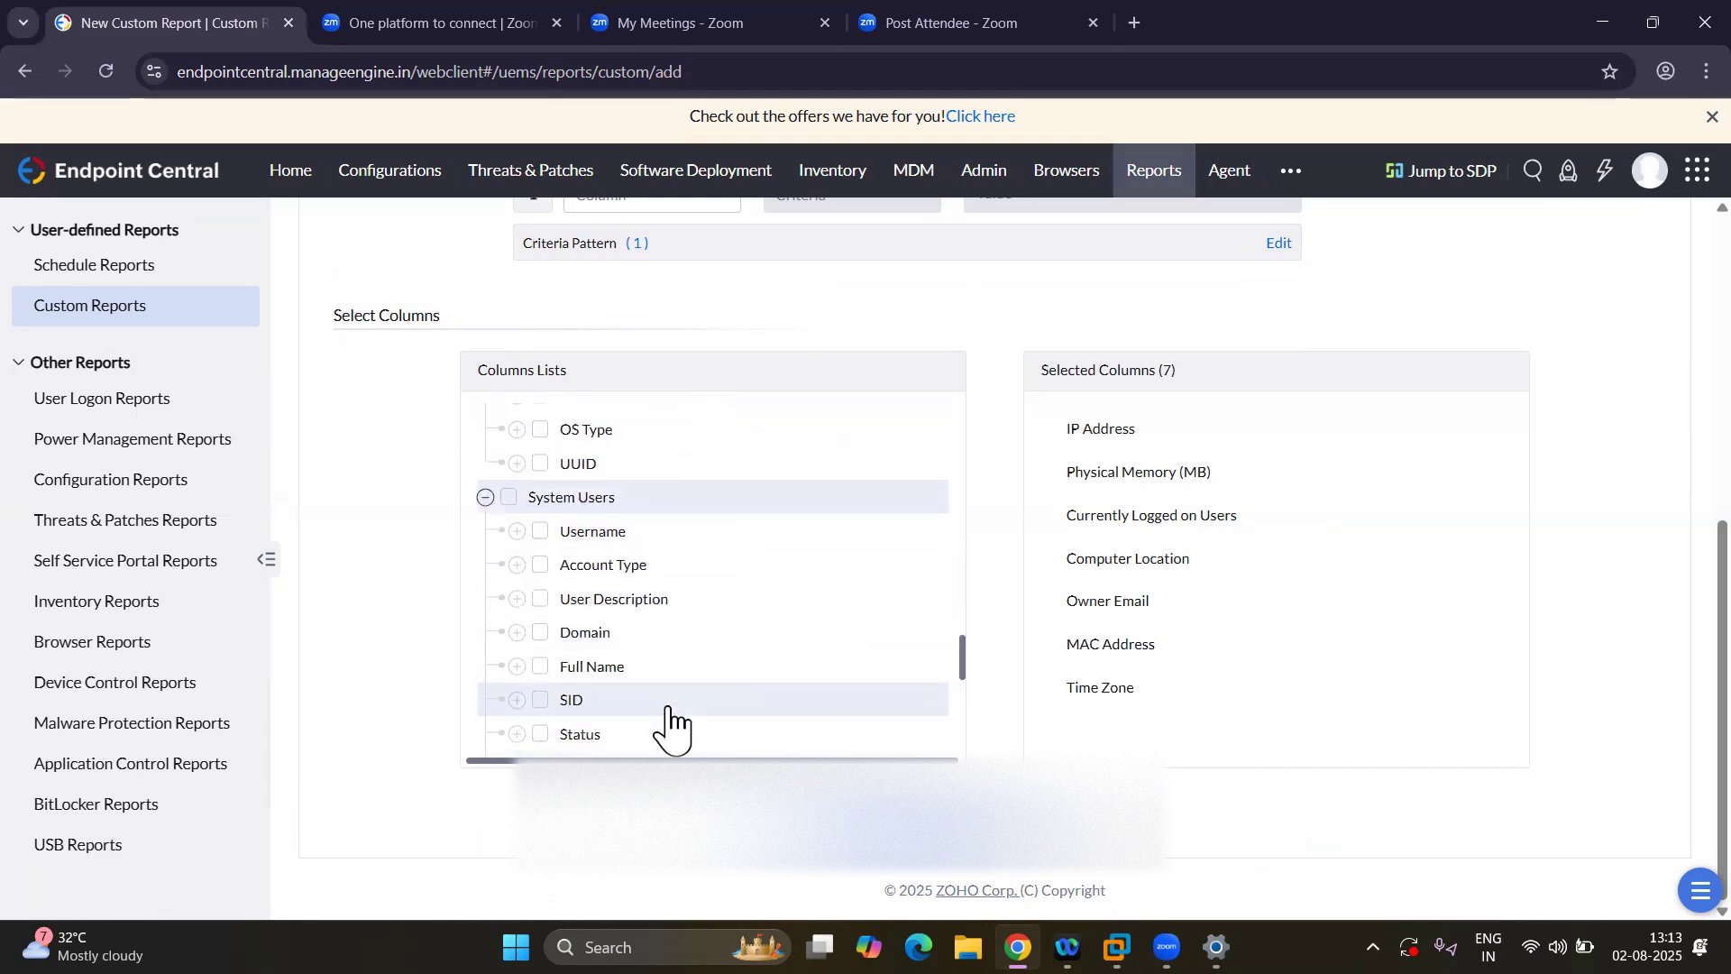
left_click(541, 532)
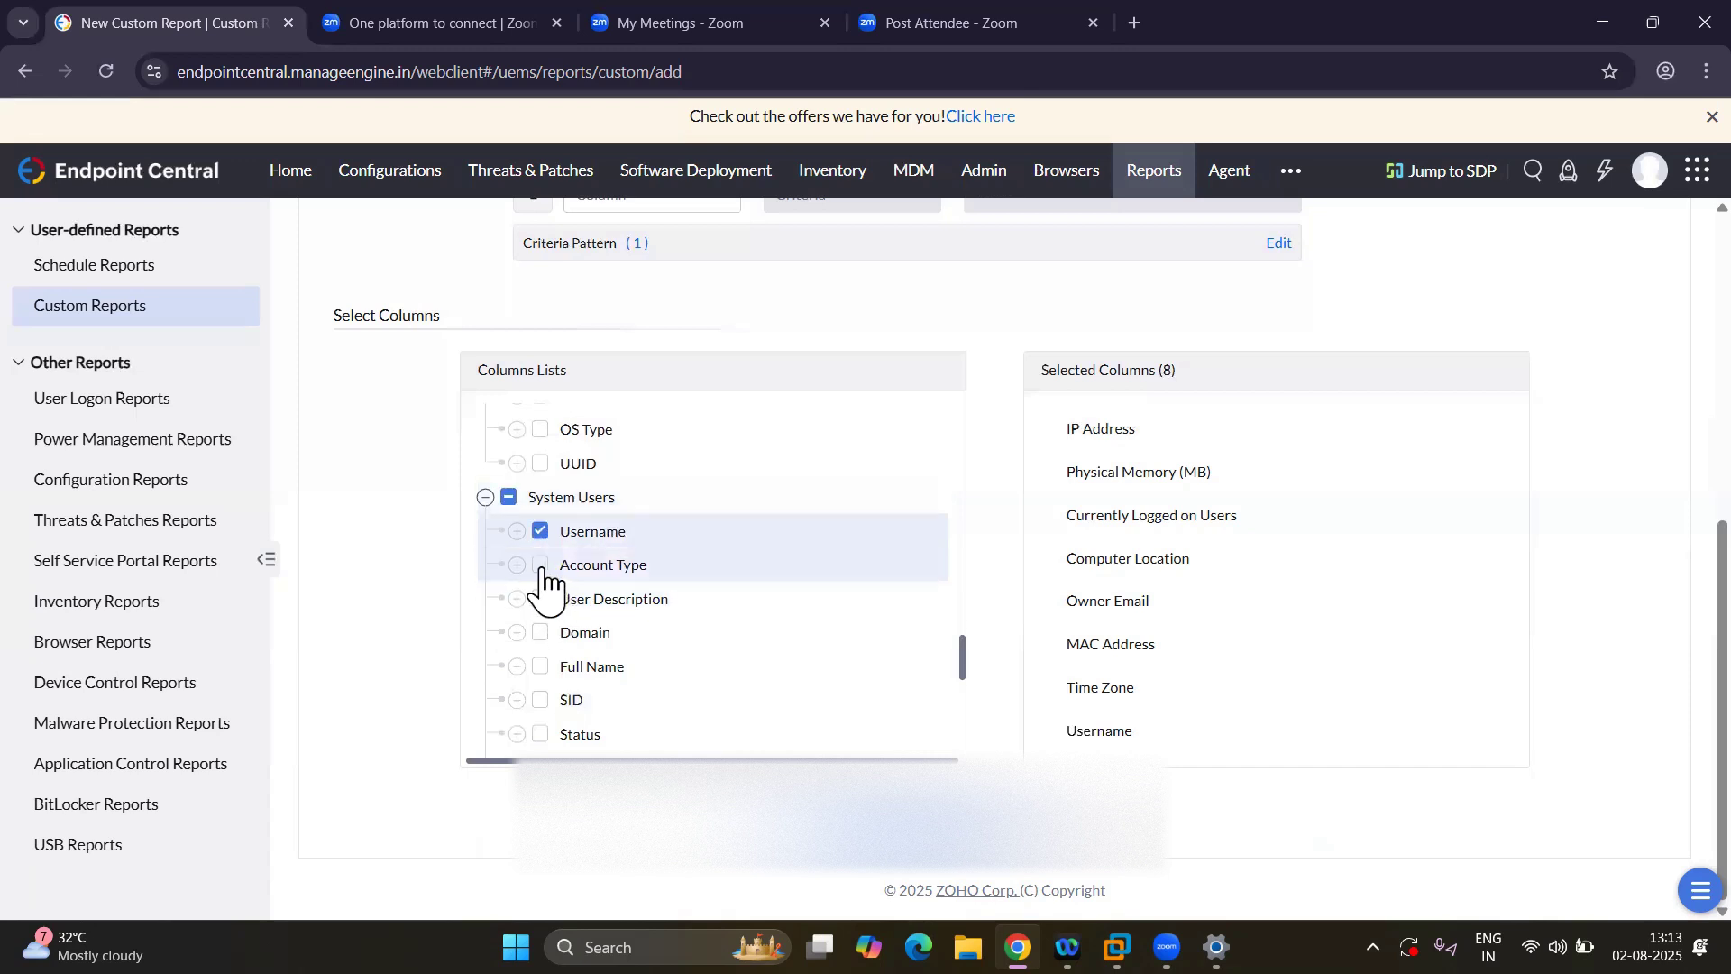
left_click(541, 565)
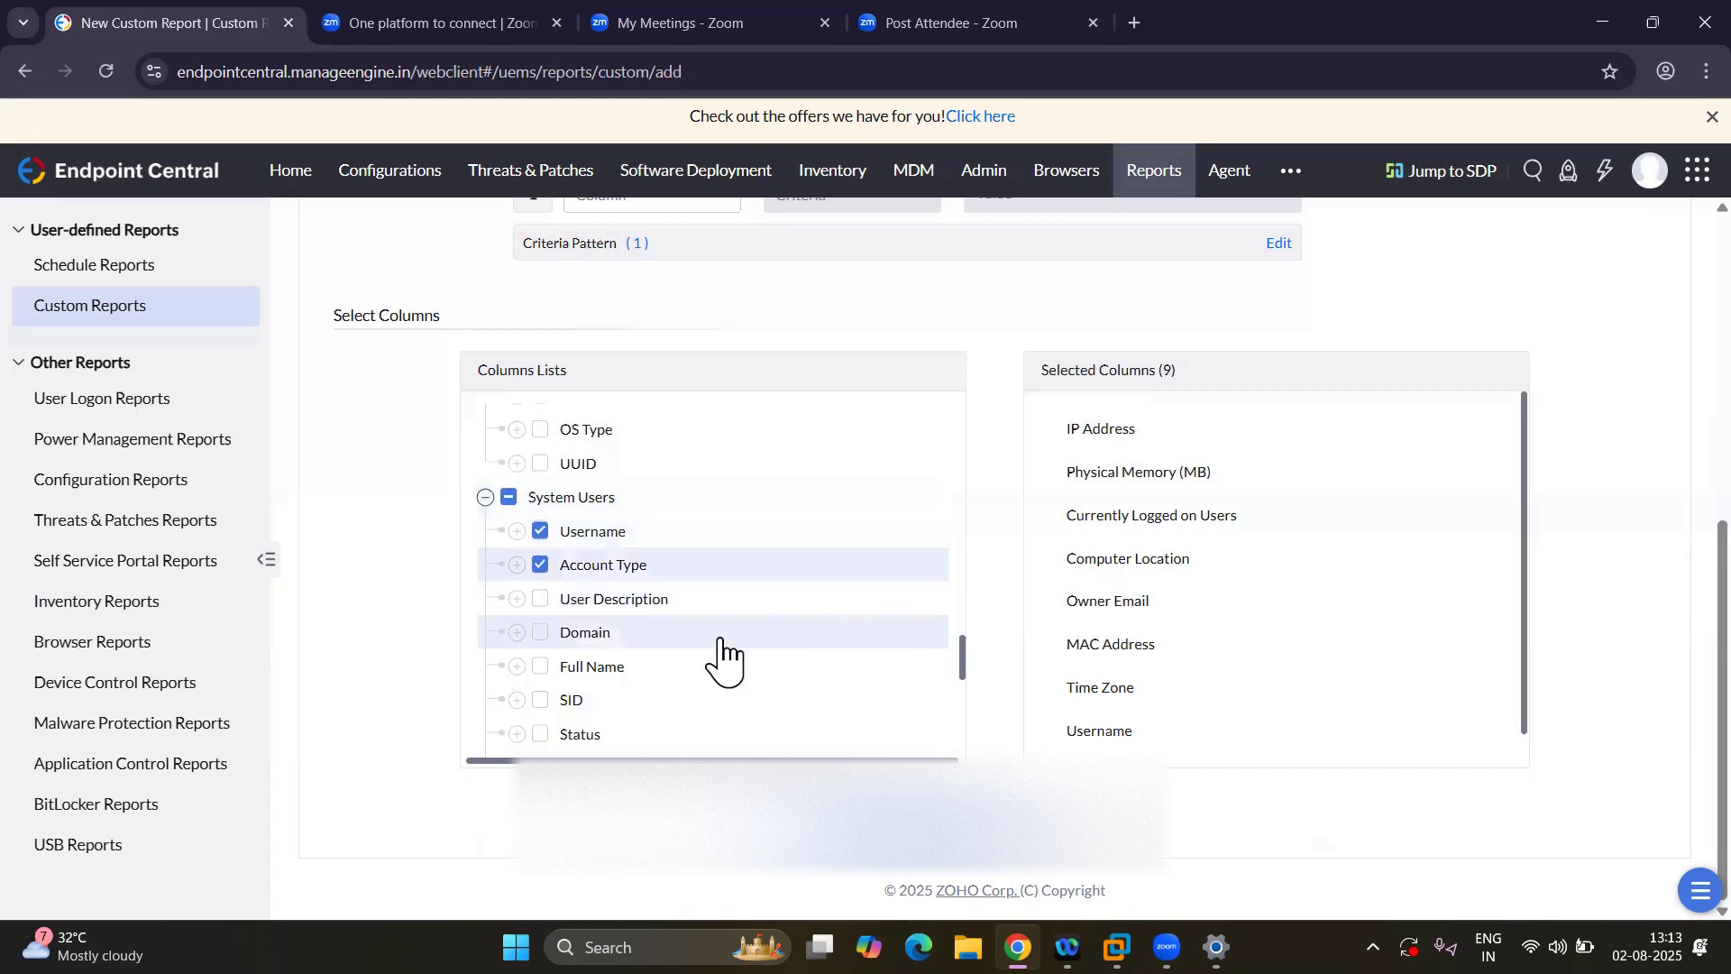
Look through the remaining System Users columns and add the Domain column to the report.
scroll(722, 653, "down", 2)
scroll(722, 654, "down", 2)
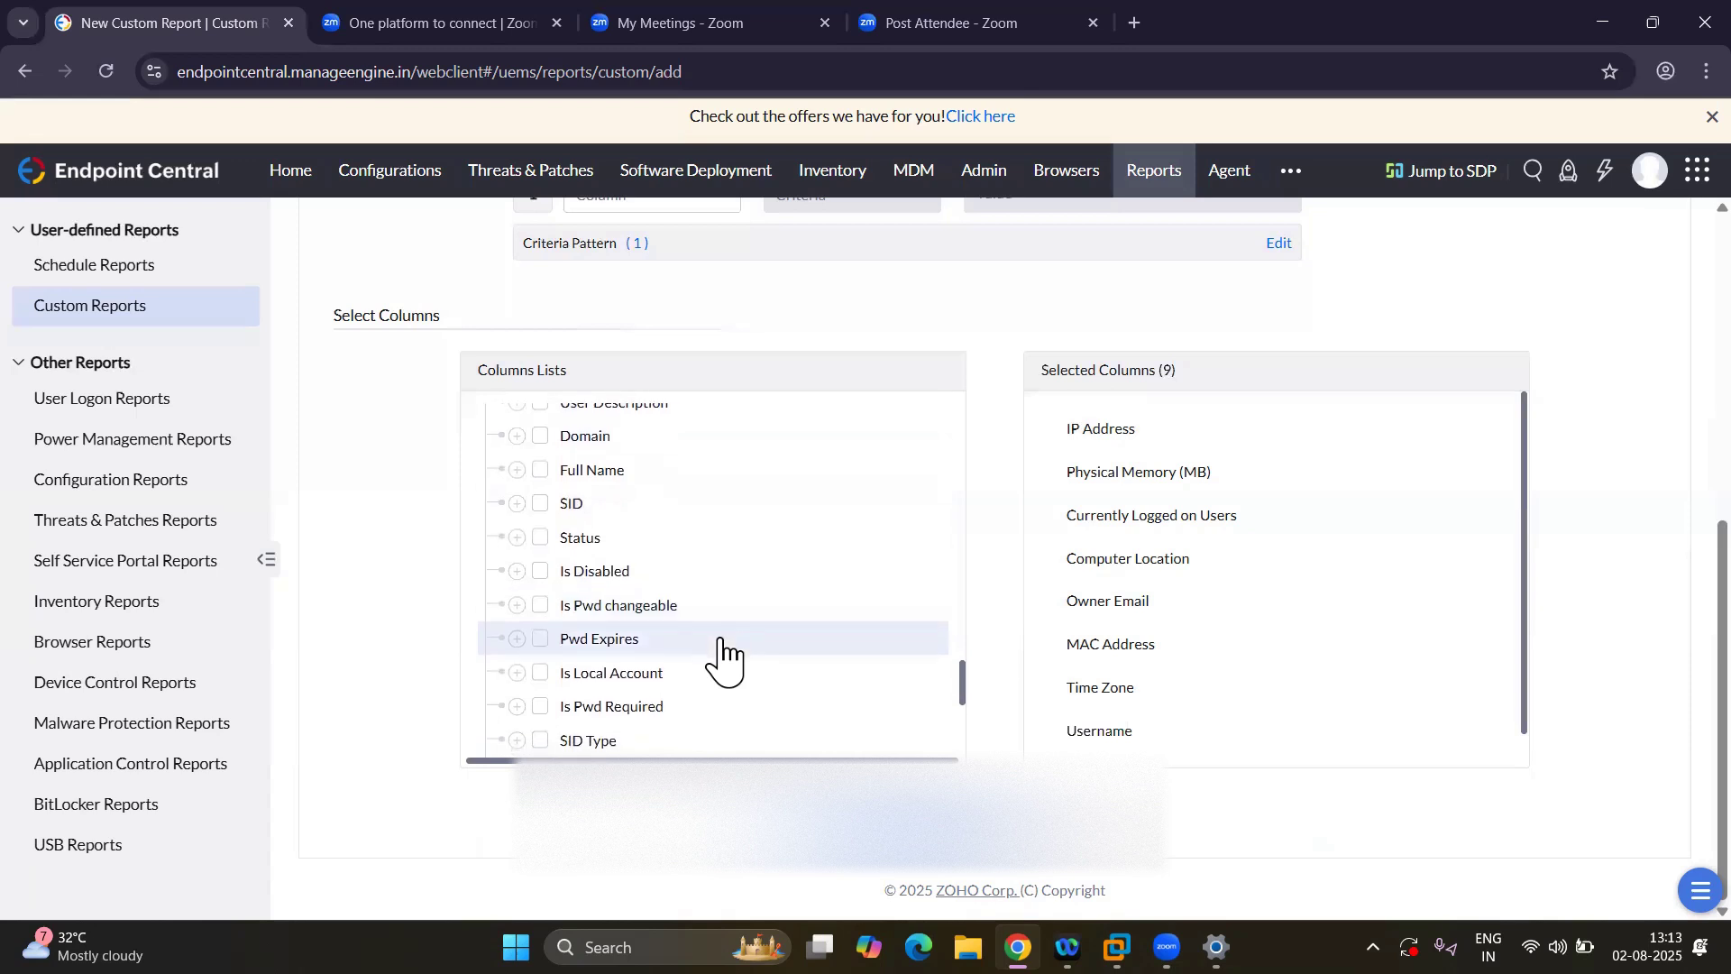
scroll(722, 658, "down", 1)
scroll(722, 657, "up", 3)
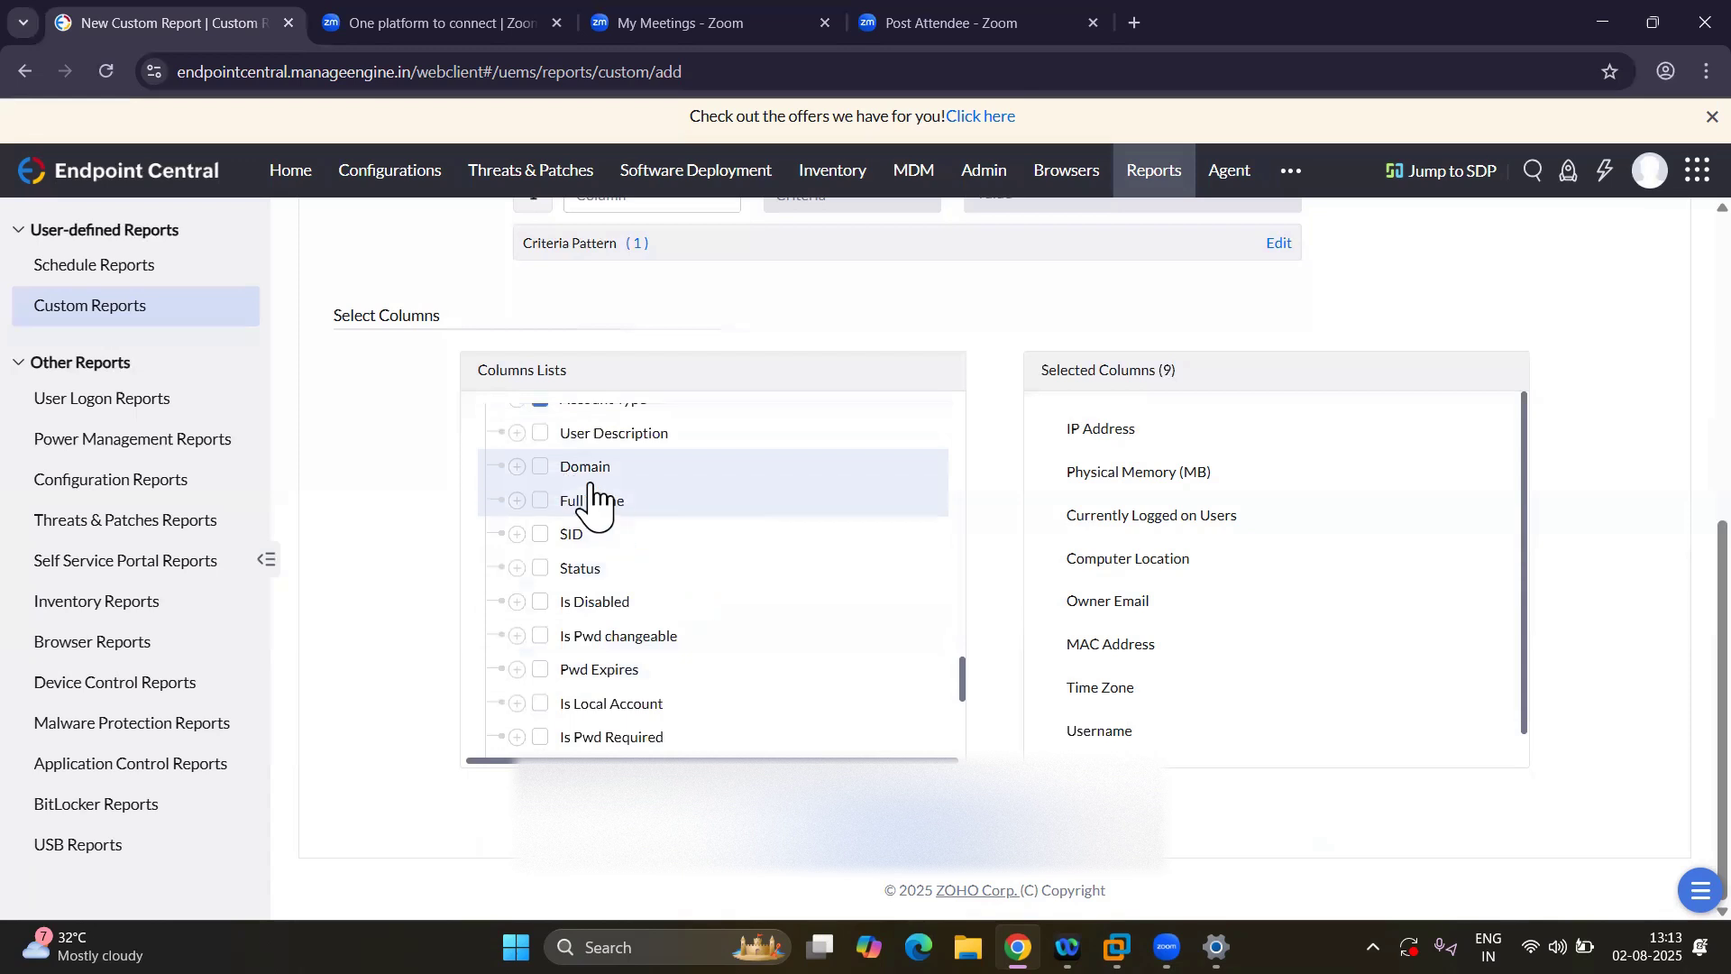
left_click(541, 466)
Expand the Operating System group and add its Operating System column to the report.
scroll(850, 637, "down", 5)
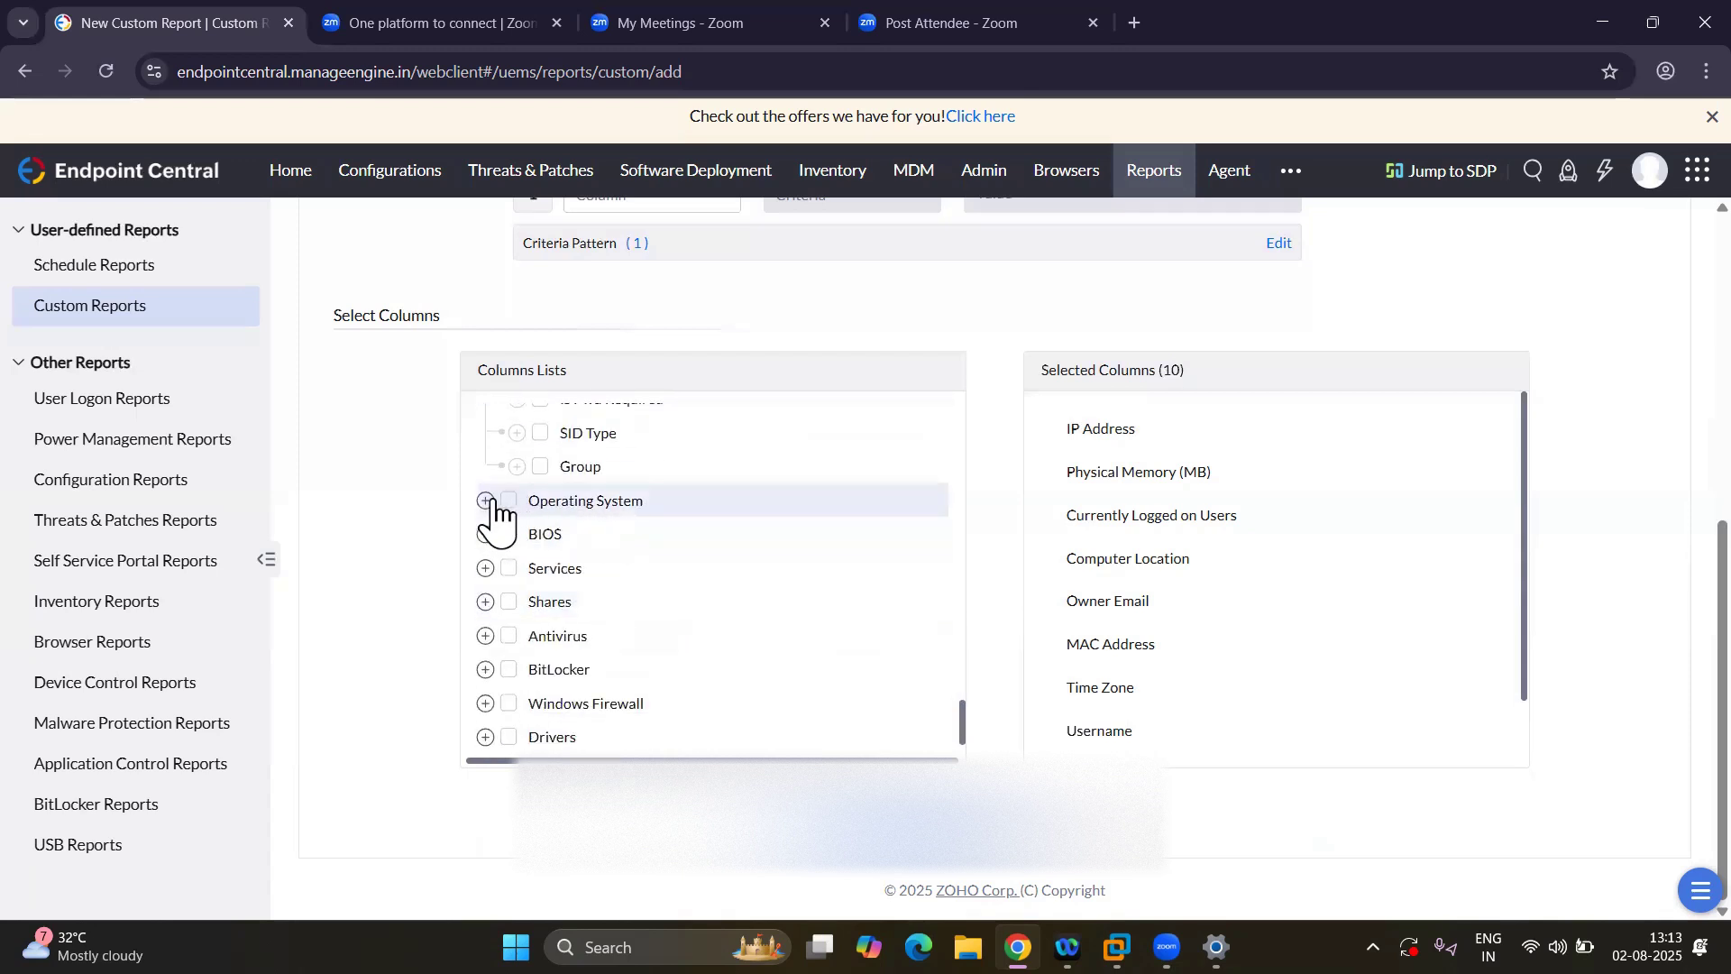
left_click(486, 502)
scroll(630, 657, "down", 3)
scroll(630, 641, "down", 1)
scroll(630, 642, "up", 1)
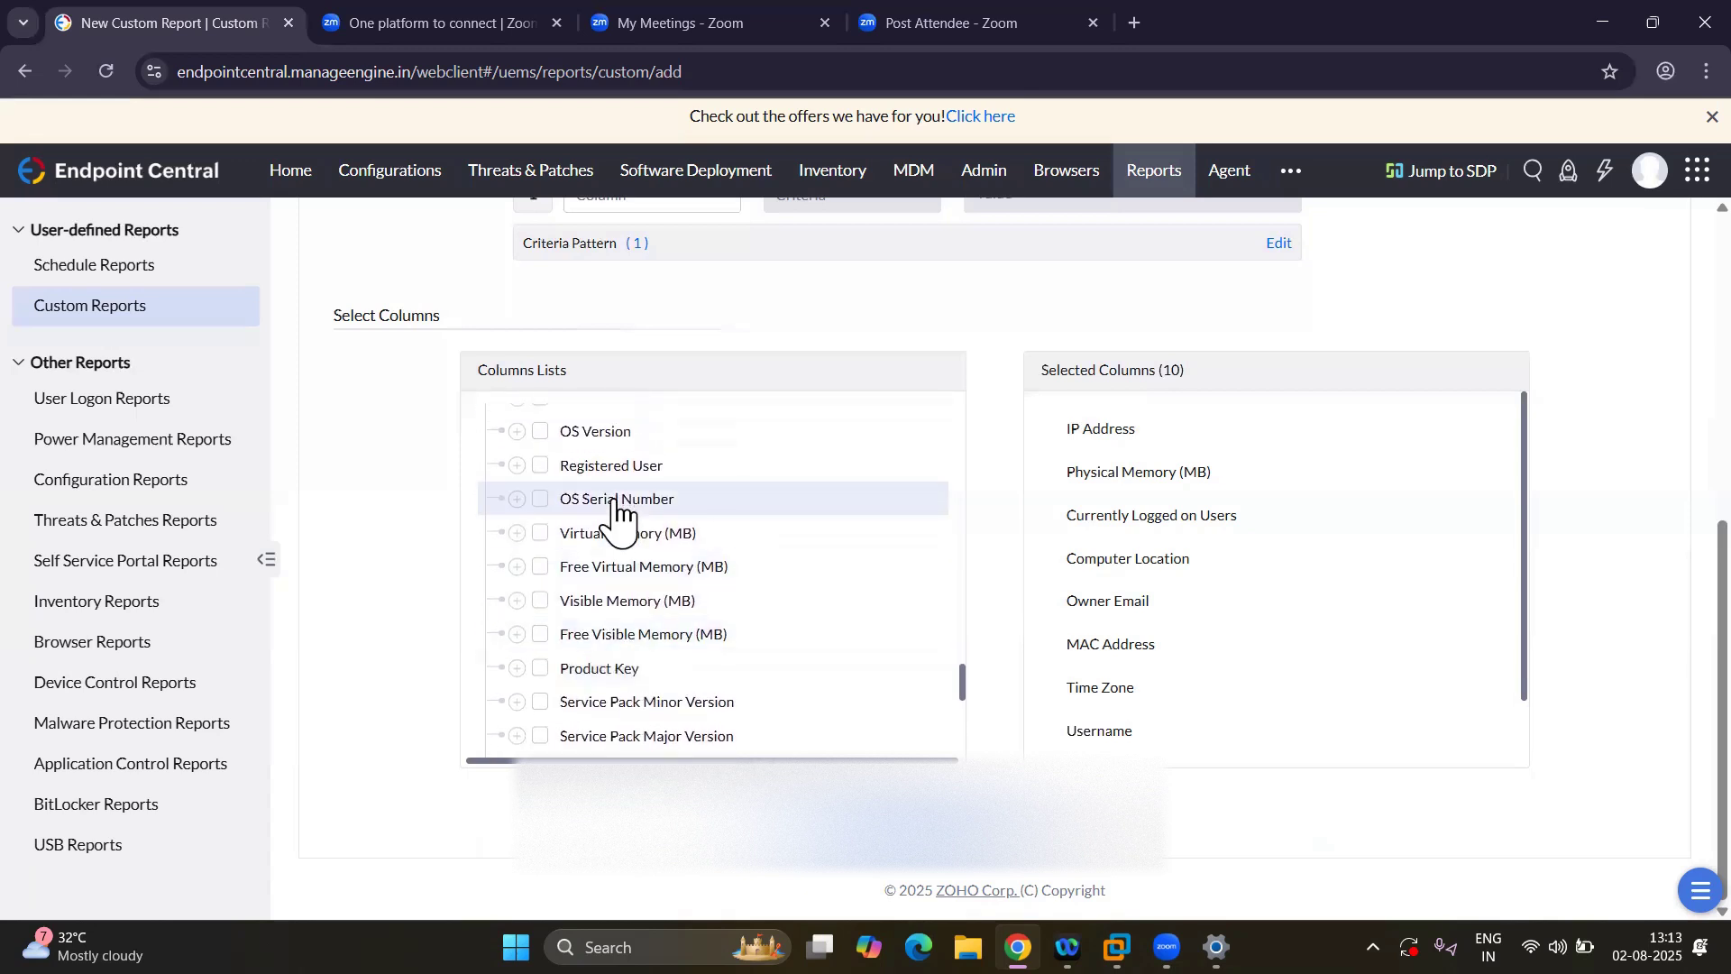
scroll(614, 510, "up", 3)
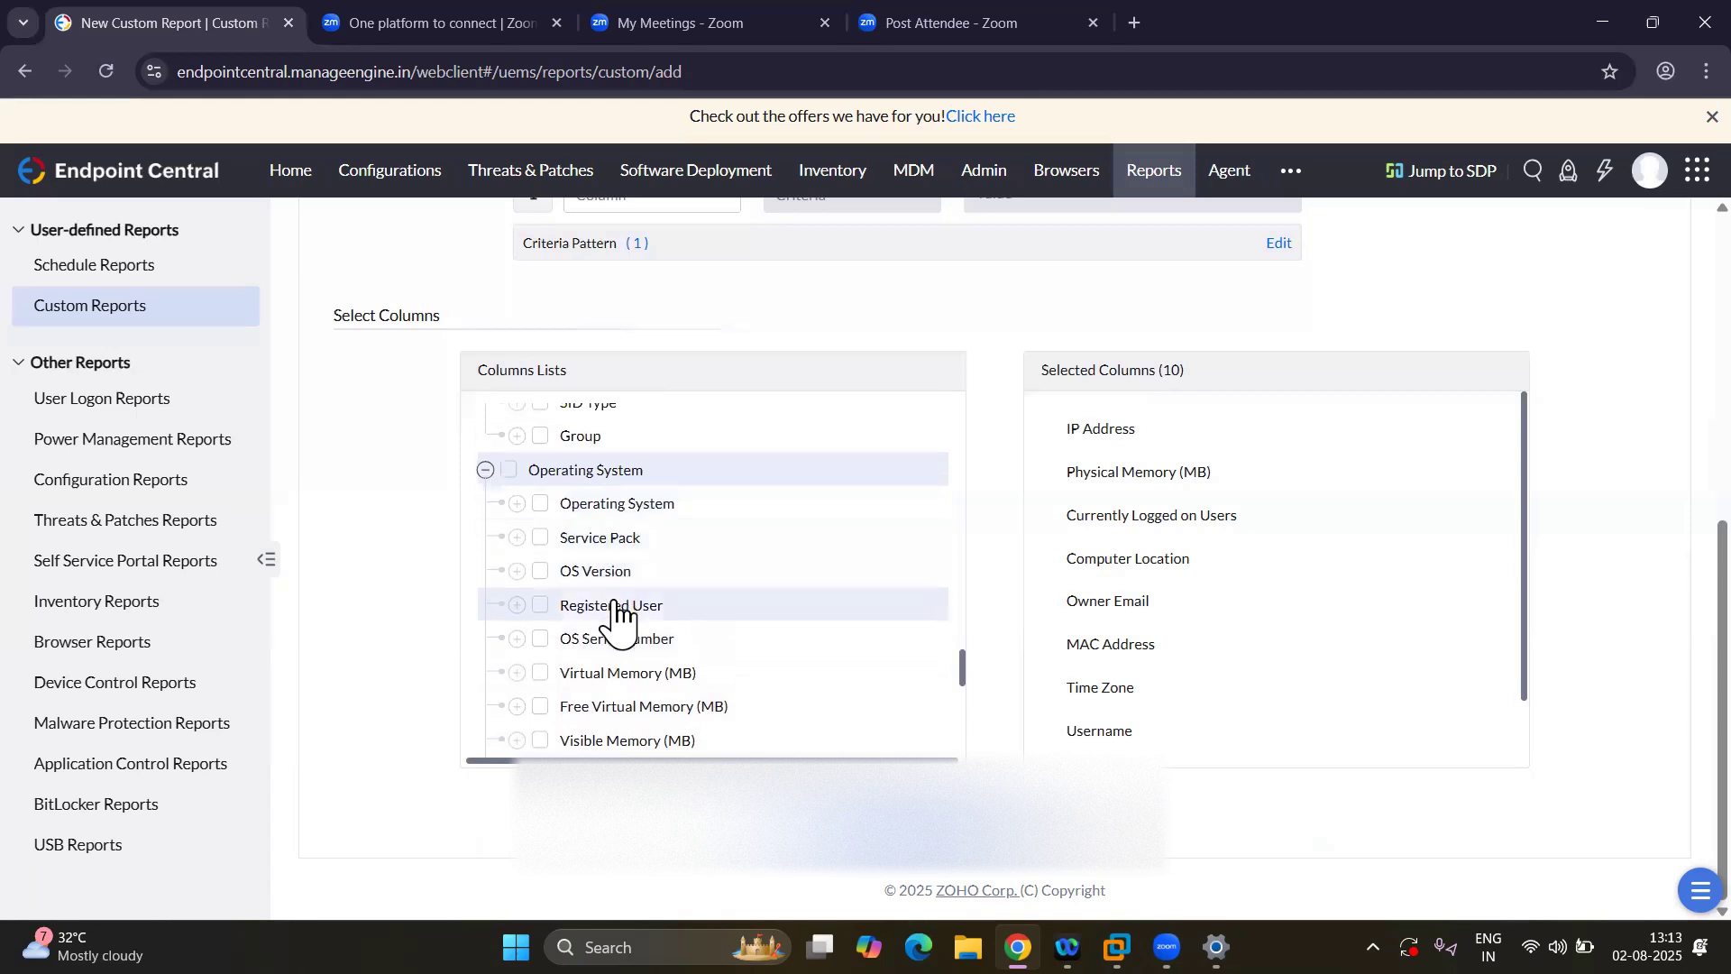
scroll(655, 420, "up", 1)
left_click(536, 508)
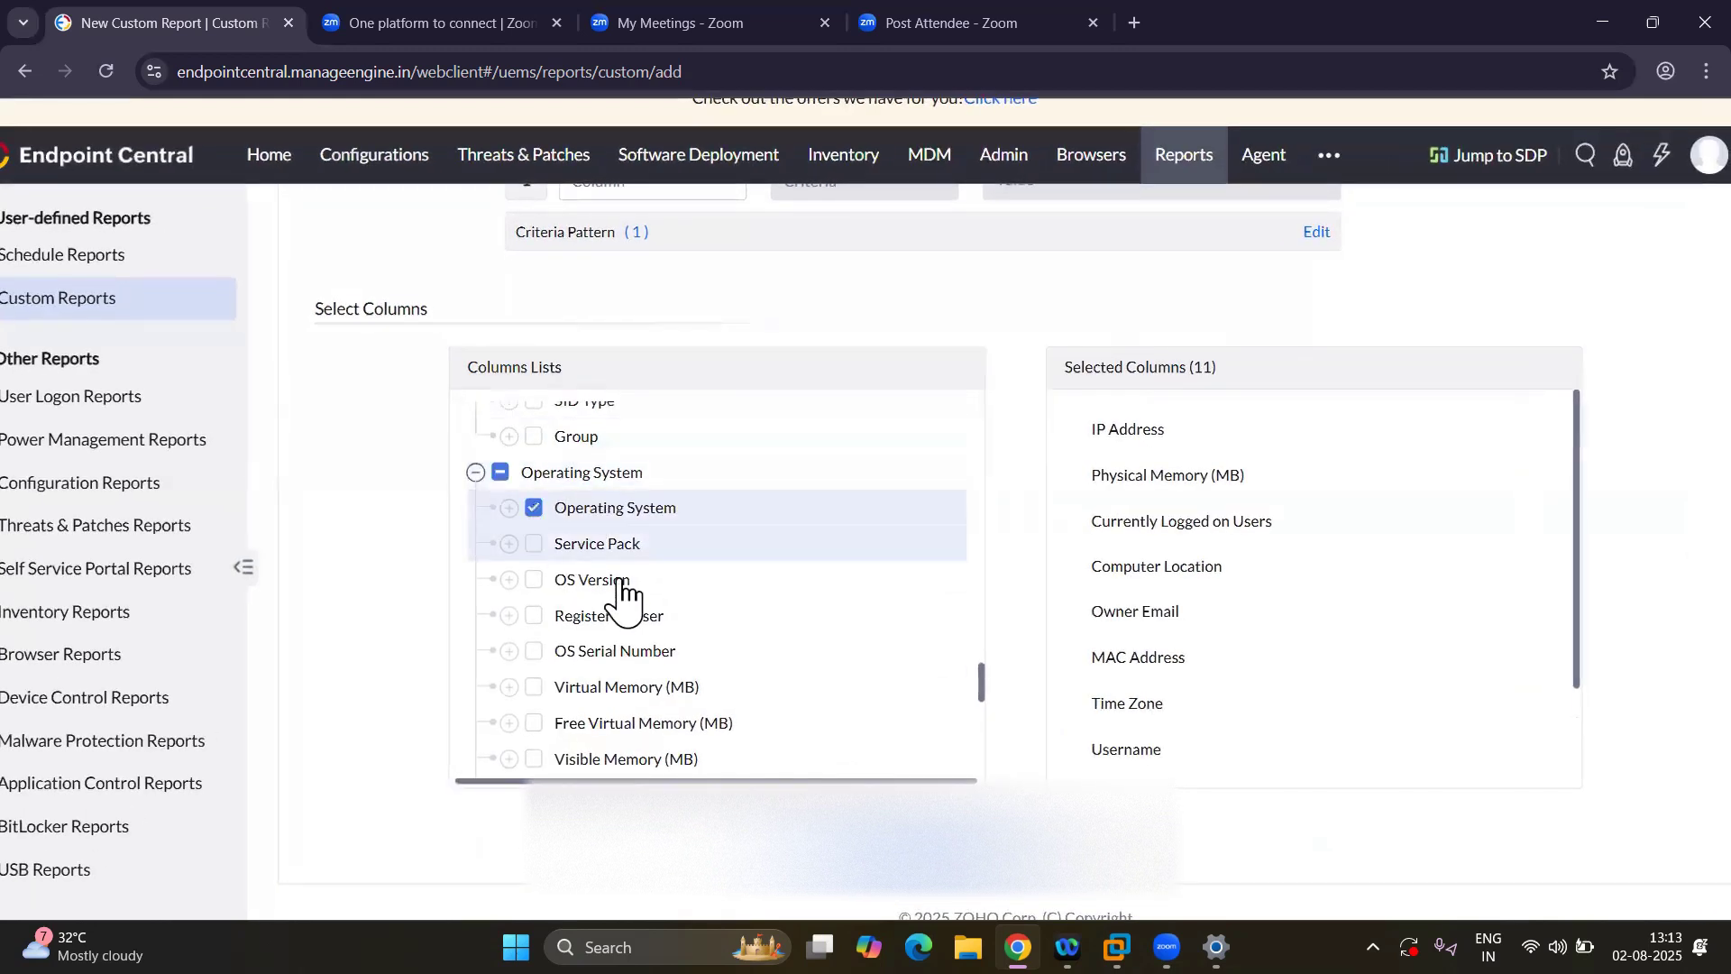
Add the OS License Status column from the Operating System group to the report.
scroll(657, 630, "down", 3)
scroll(655, 631, "down", 3)
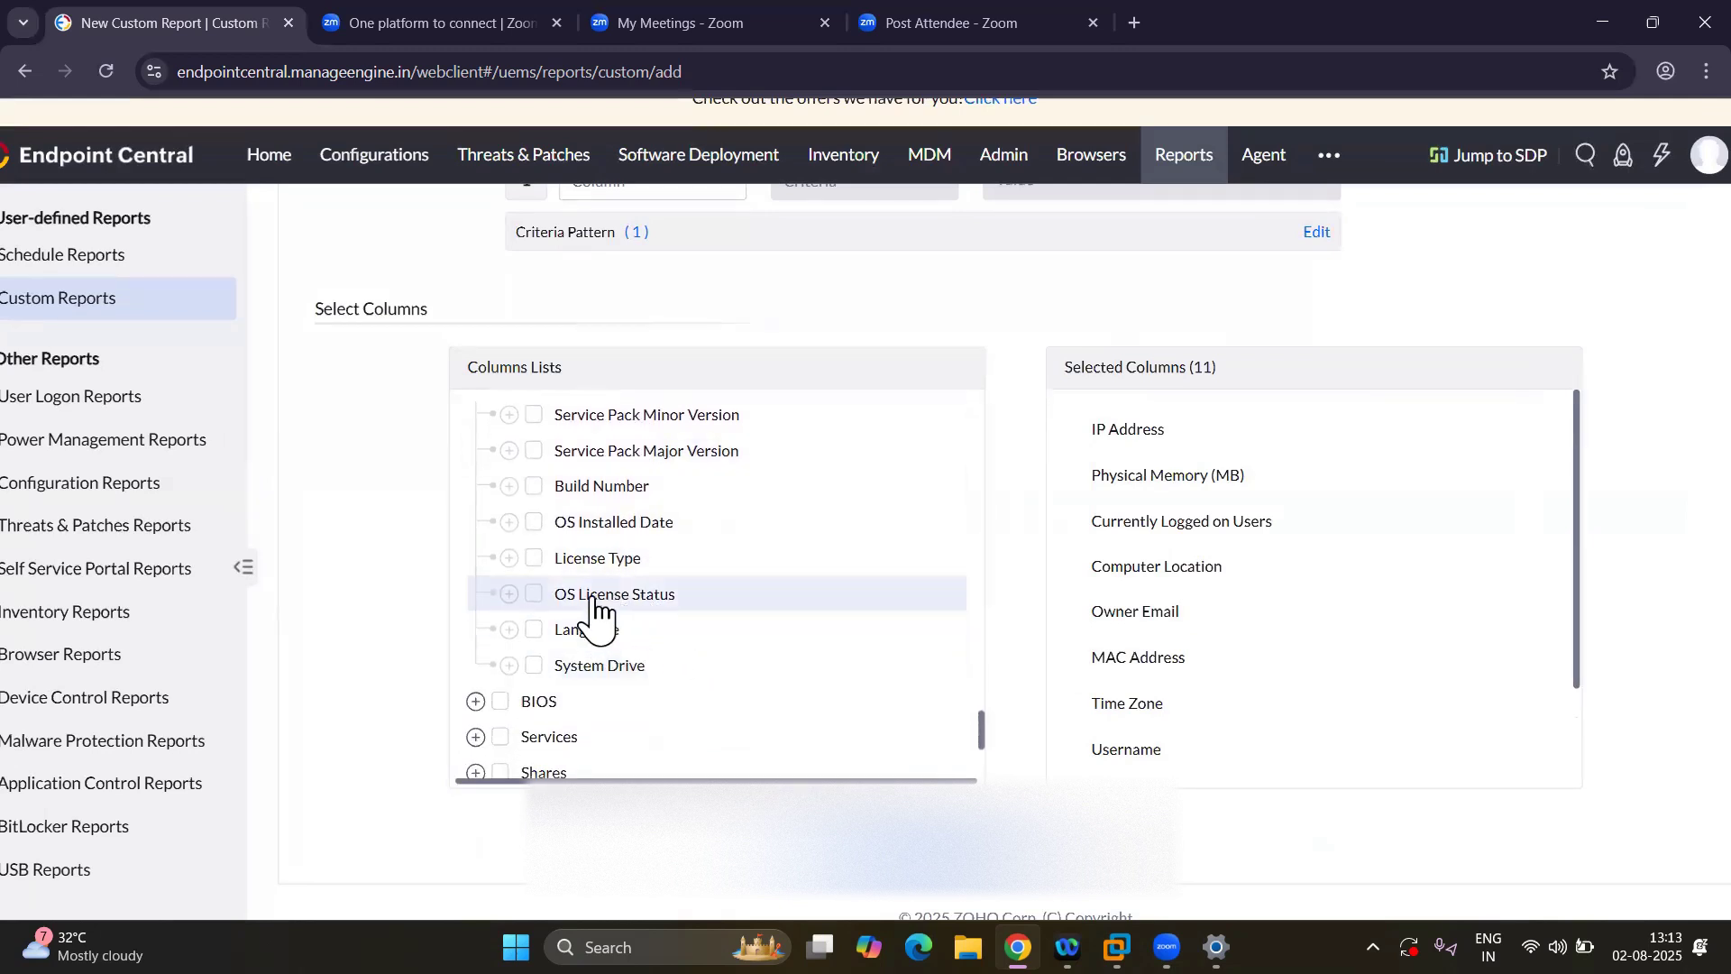
left_click(532, 597)
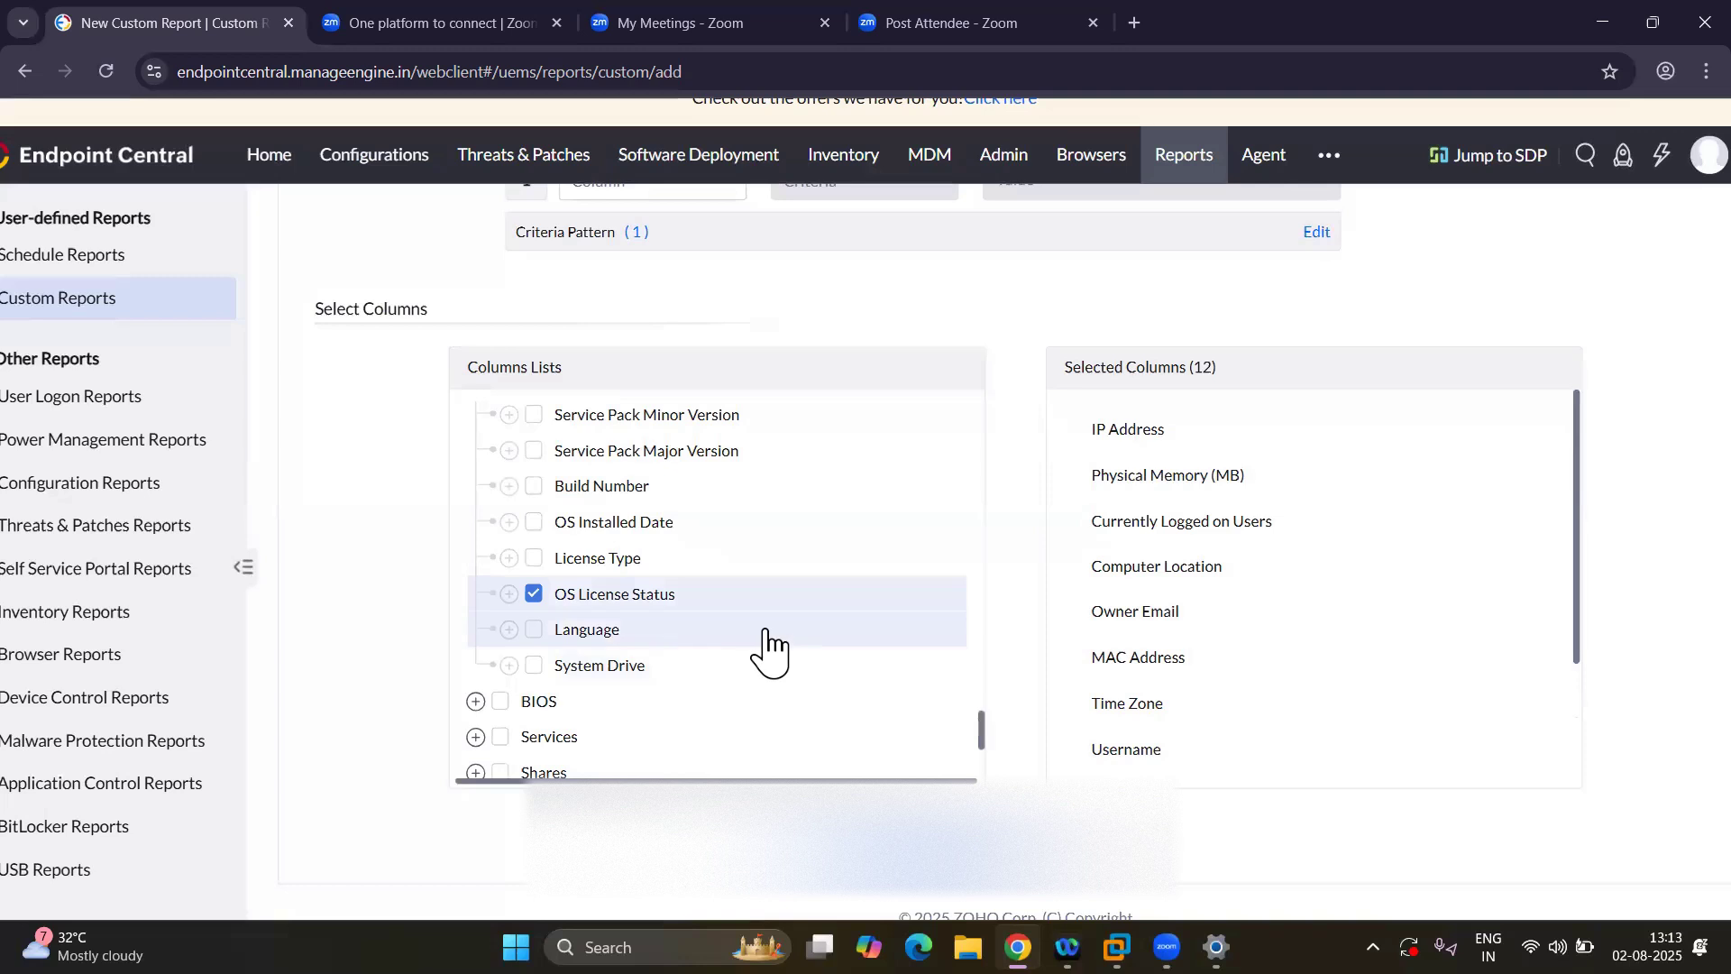
Expand the BIOS group and add its Bios Version and Release Date columns to the report.
scroll(871, 602, "down", 1)
left_click(475, 616)
scroll(691, 707, "down", 1)
scroll(690, 703, "down", 1)
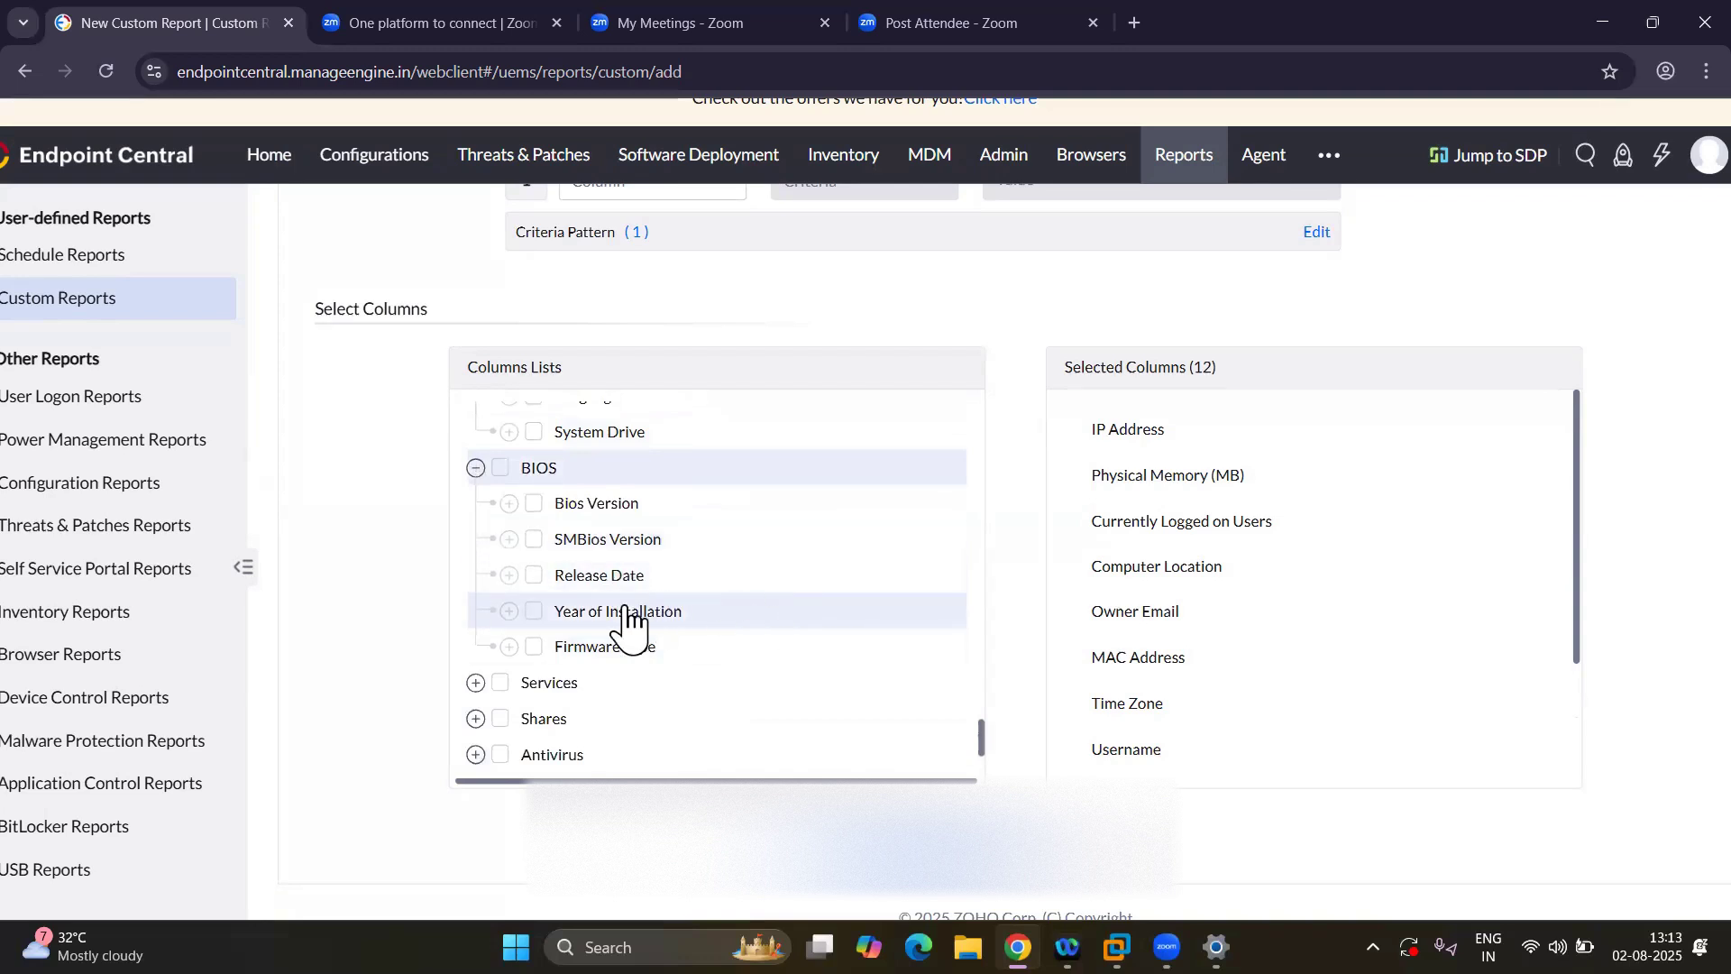
left_click(536, 504)
scroll(671, 586, "down", 1)
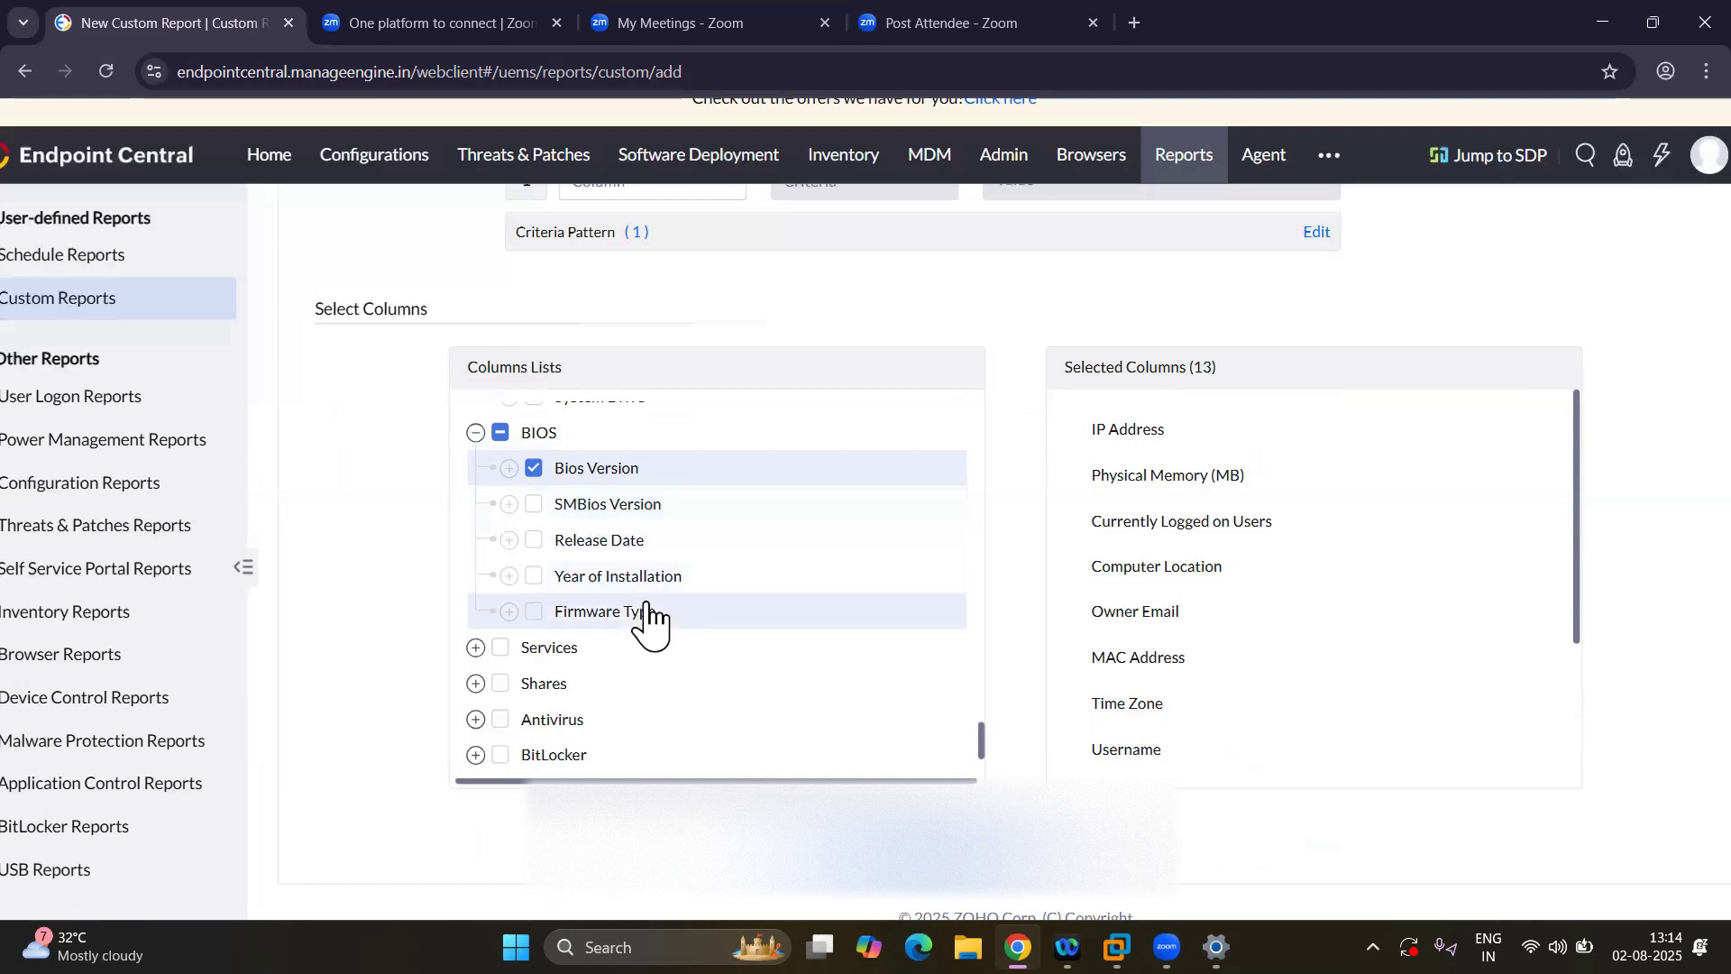
scroll(843, 592, "down", 3)
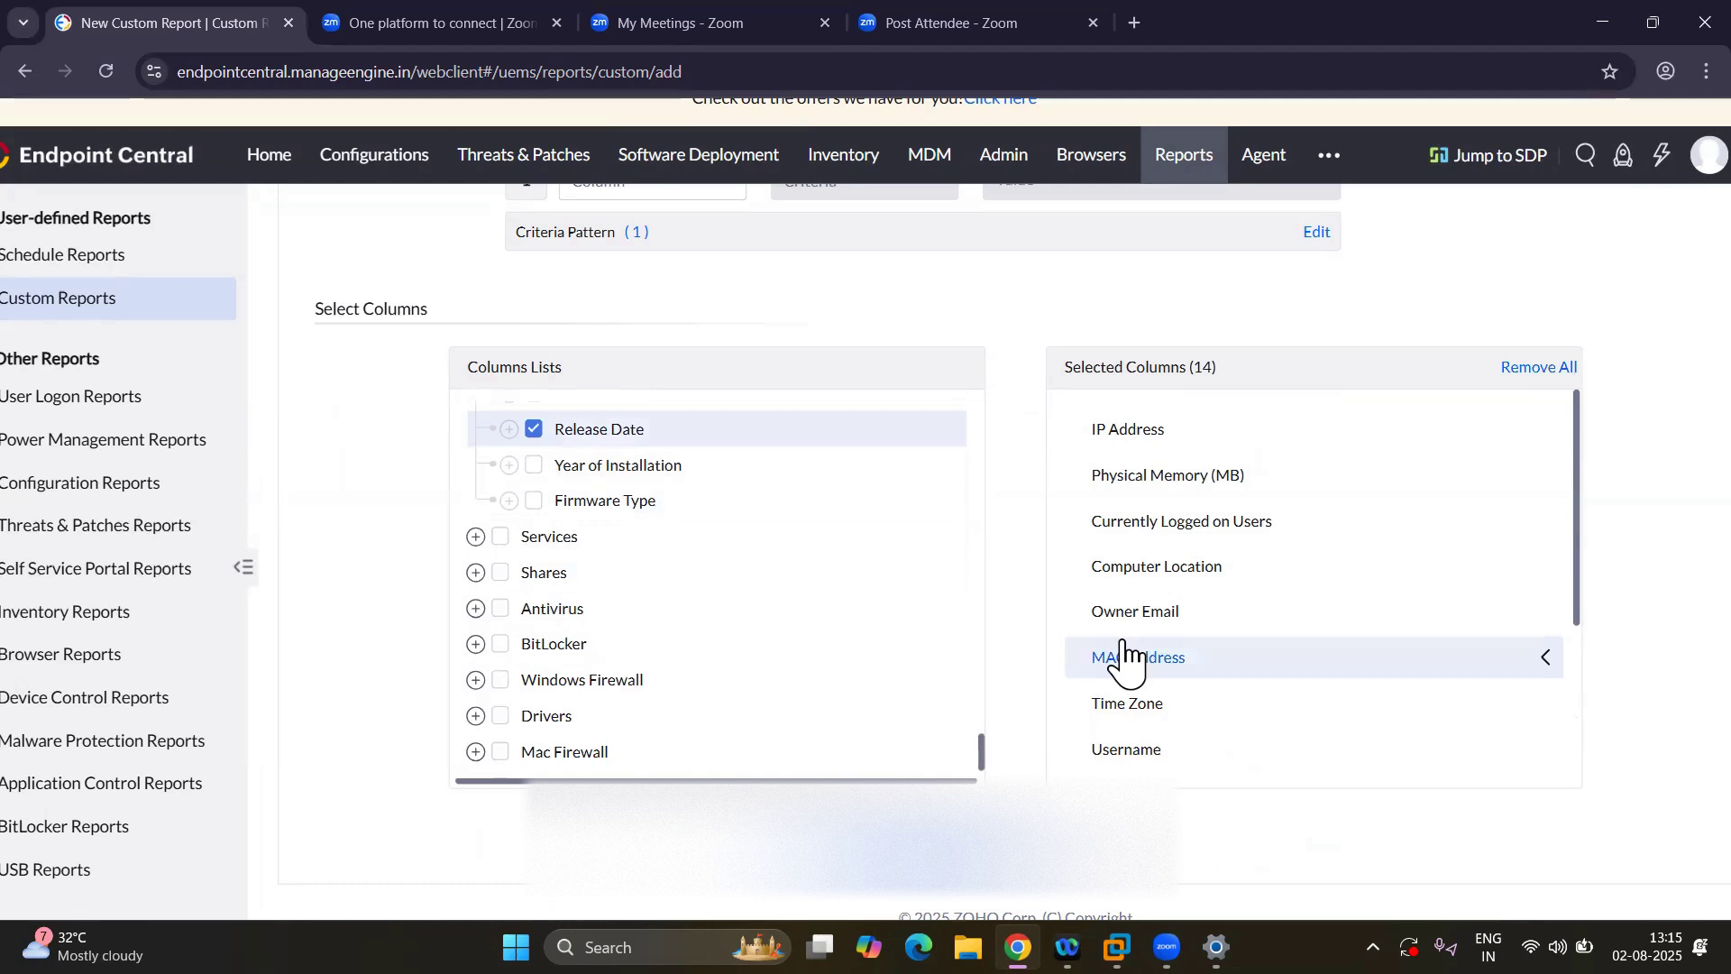
Expand the Antivirus column group and look through the columns offered in the Shares group.
scroll(1108, 667, "down", 2)
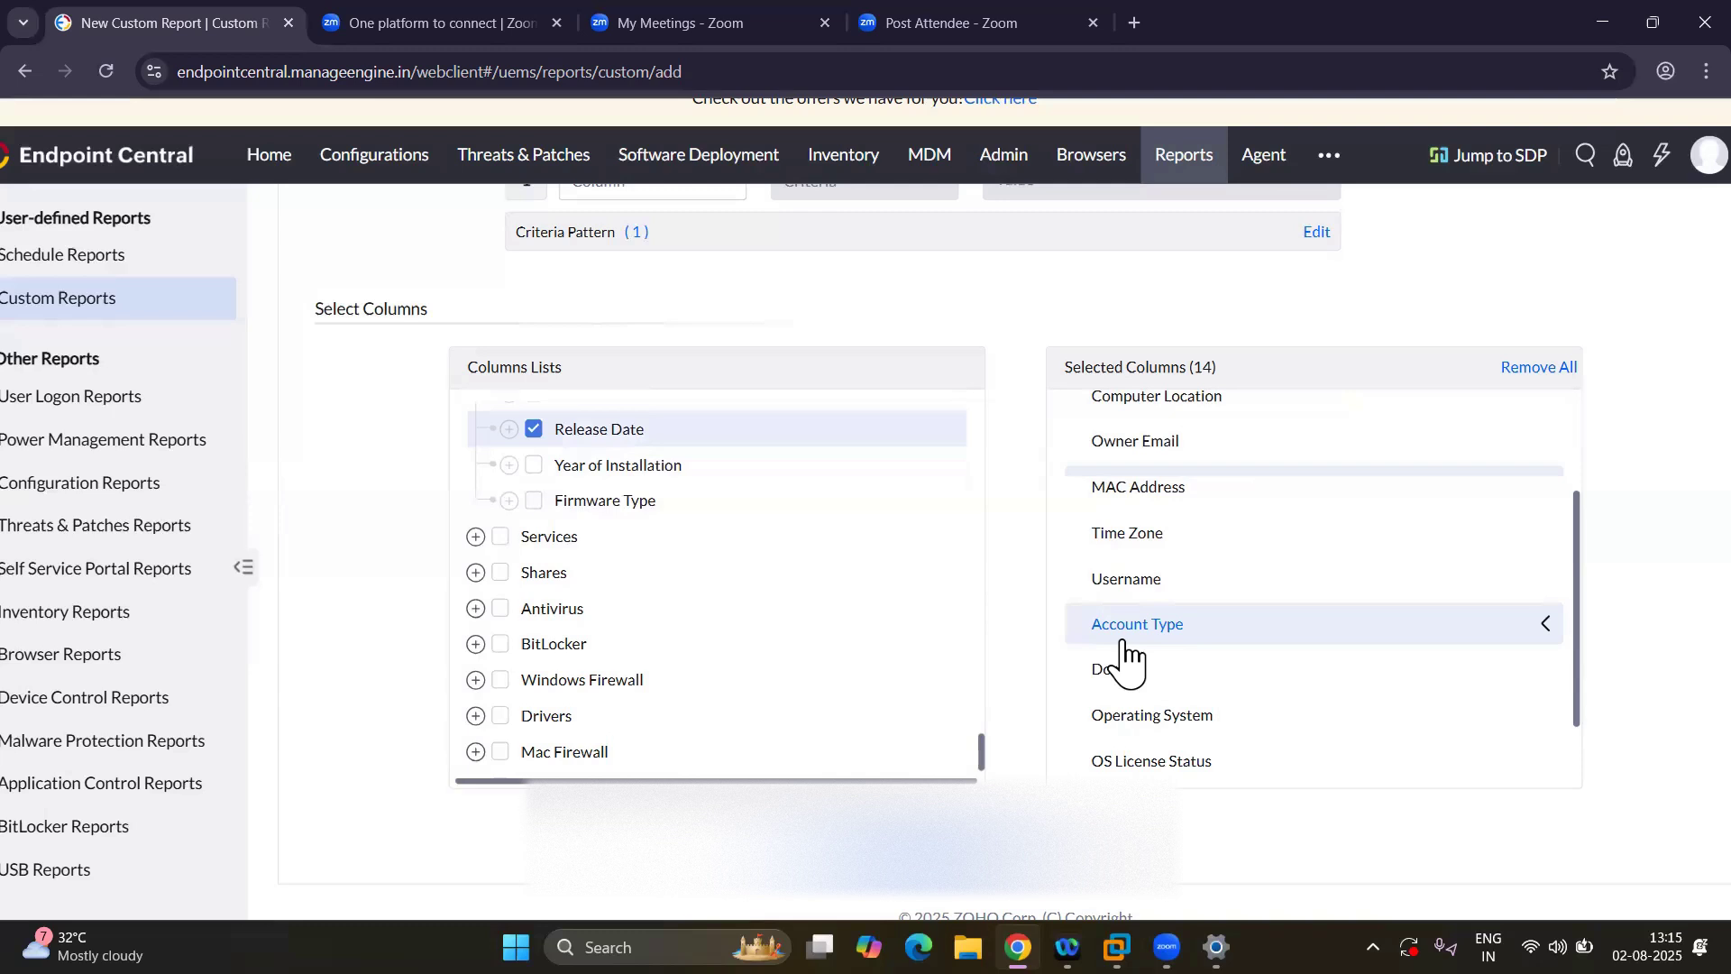
left_click(475, 608)
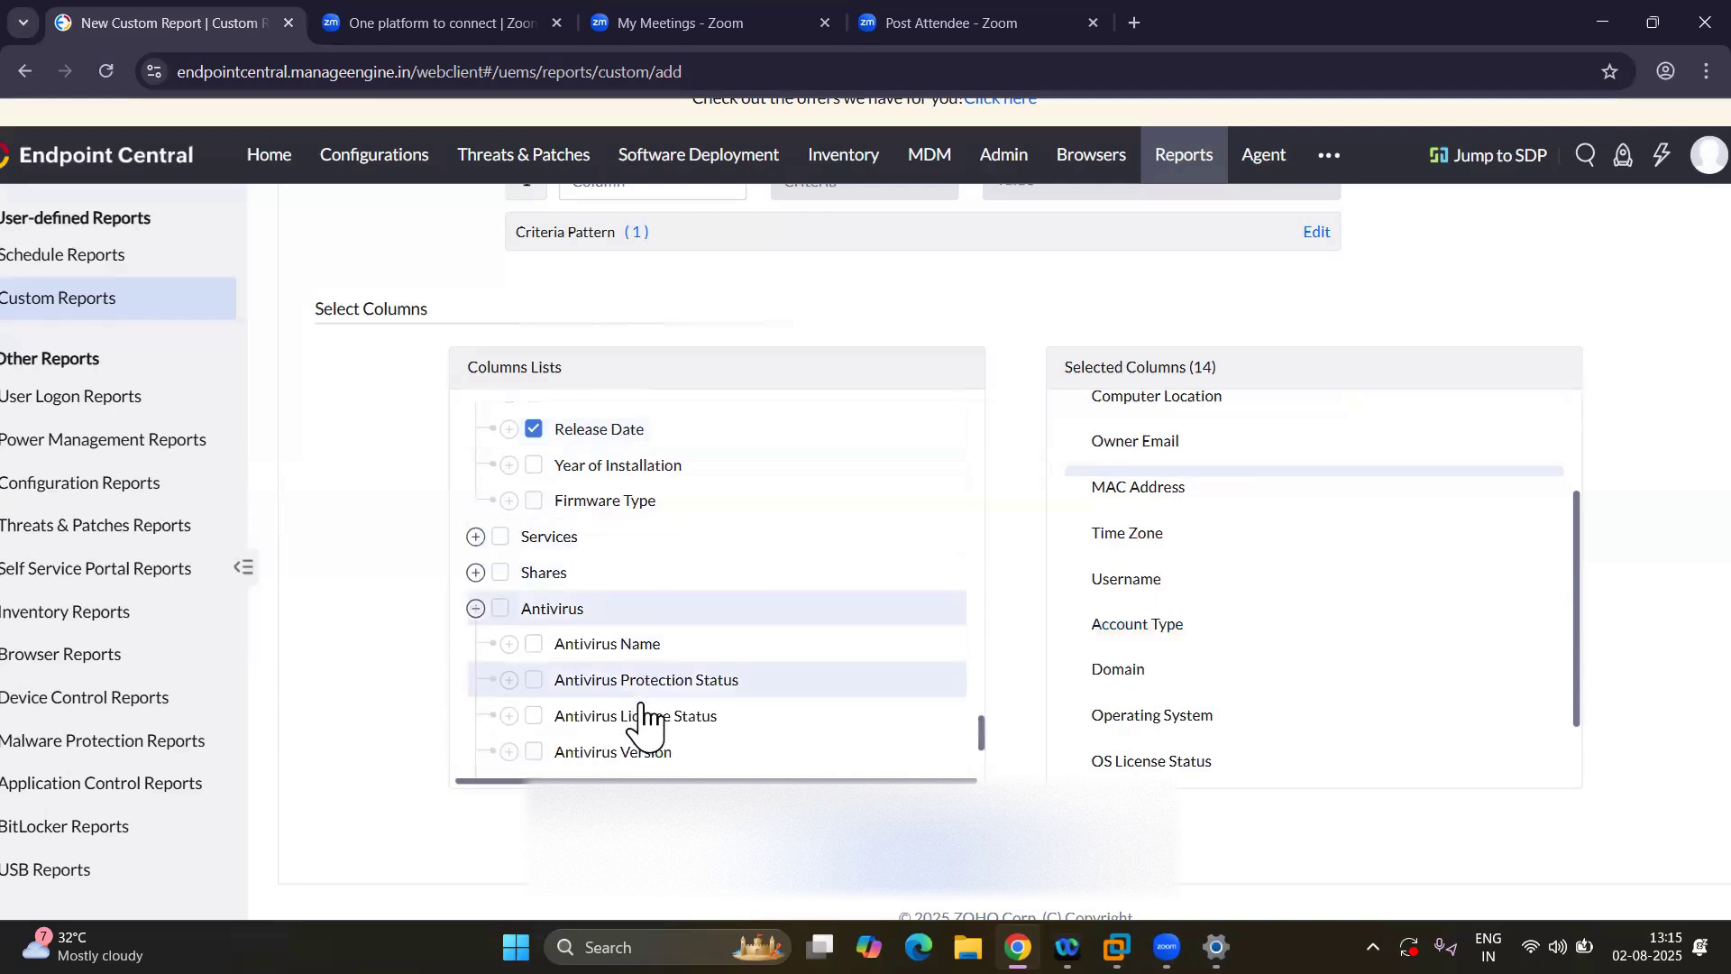
scroll(641, 721, "down", 3)
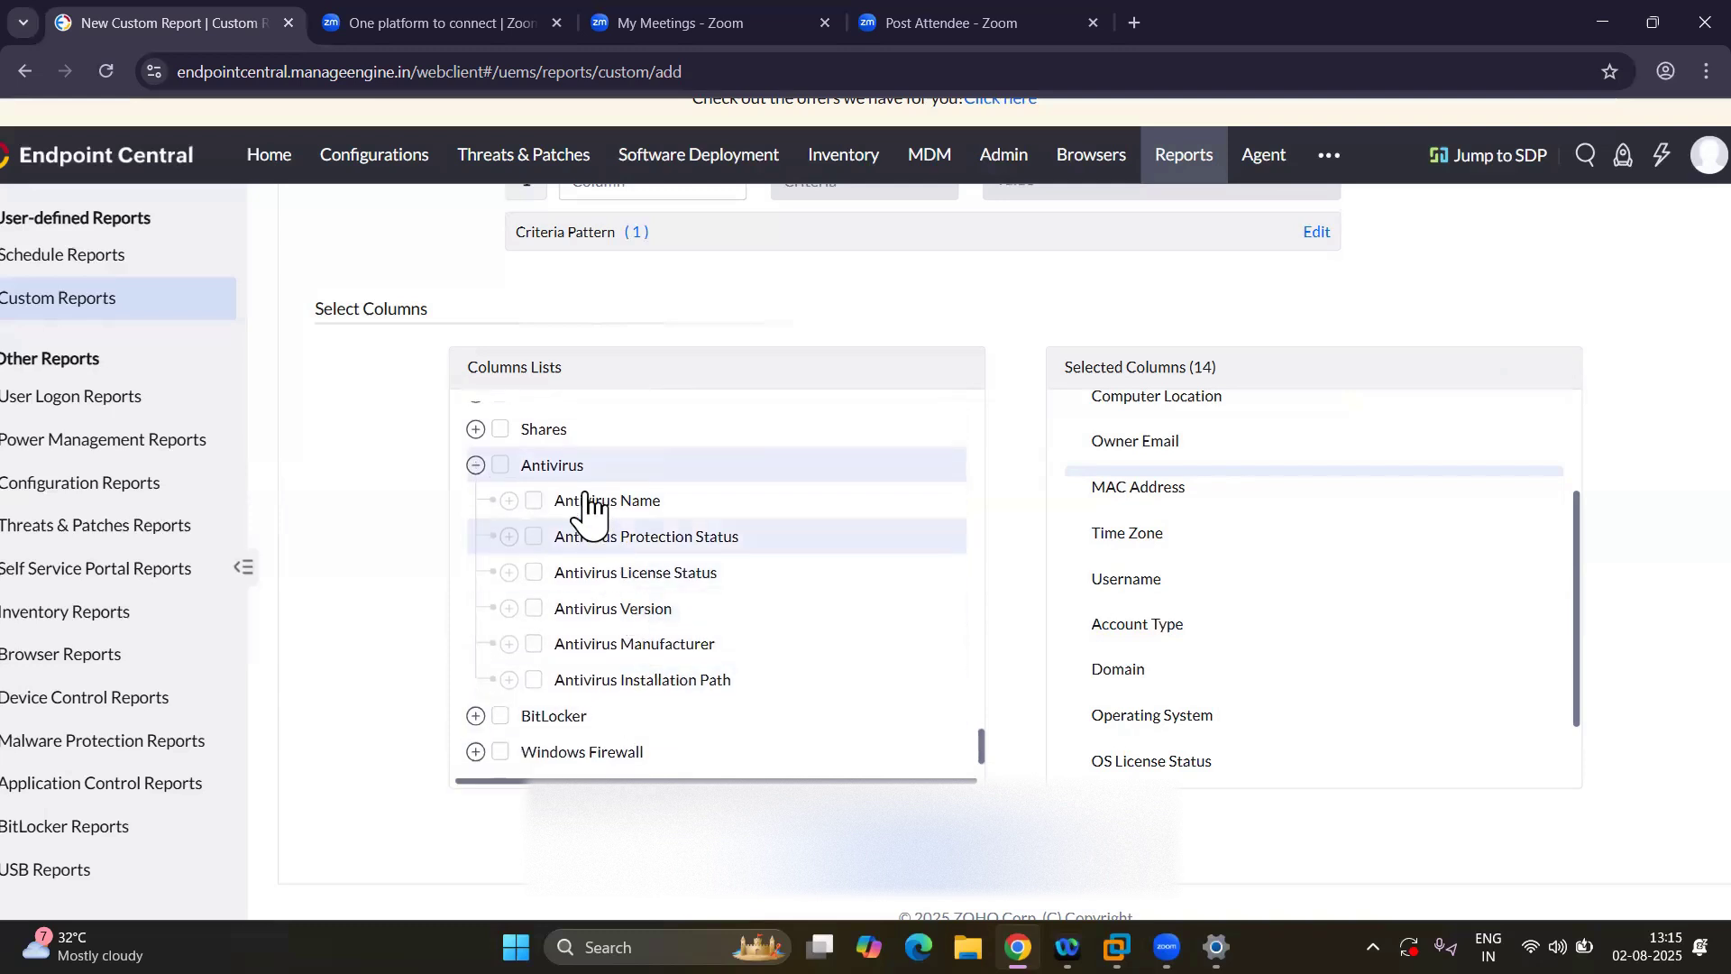
left_click(475, 429)
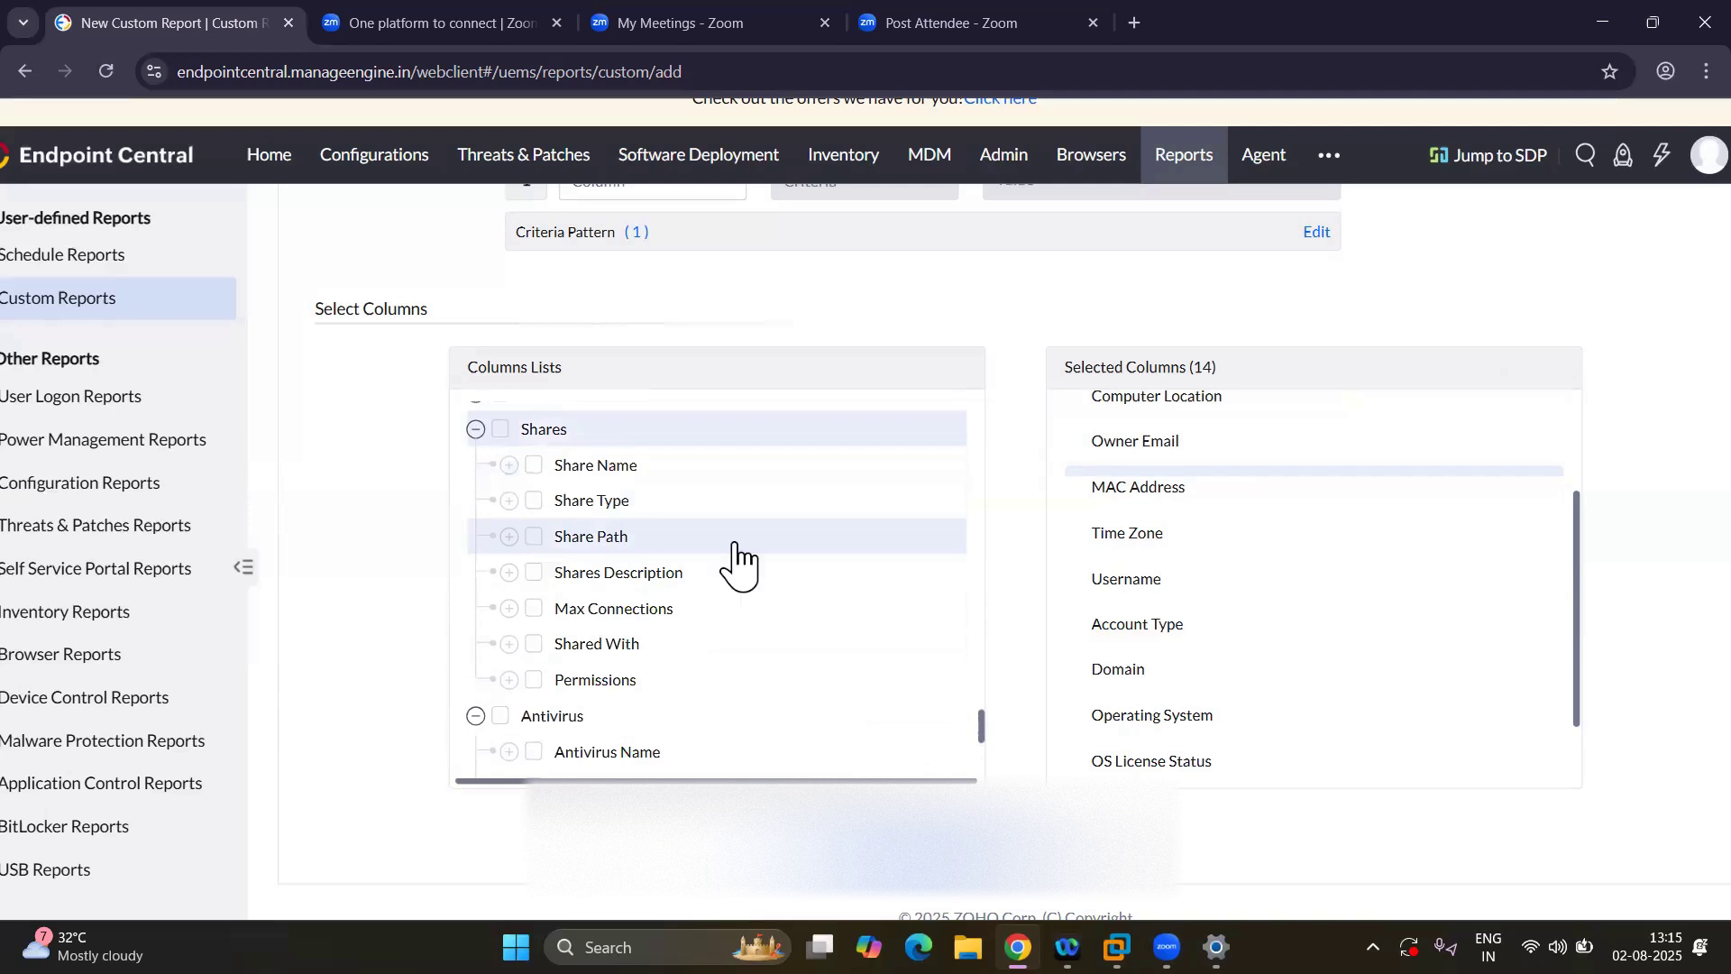
scroll(734, 560, "up", 1)
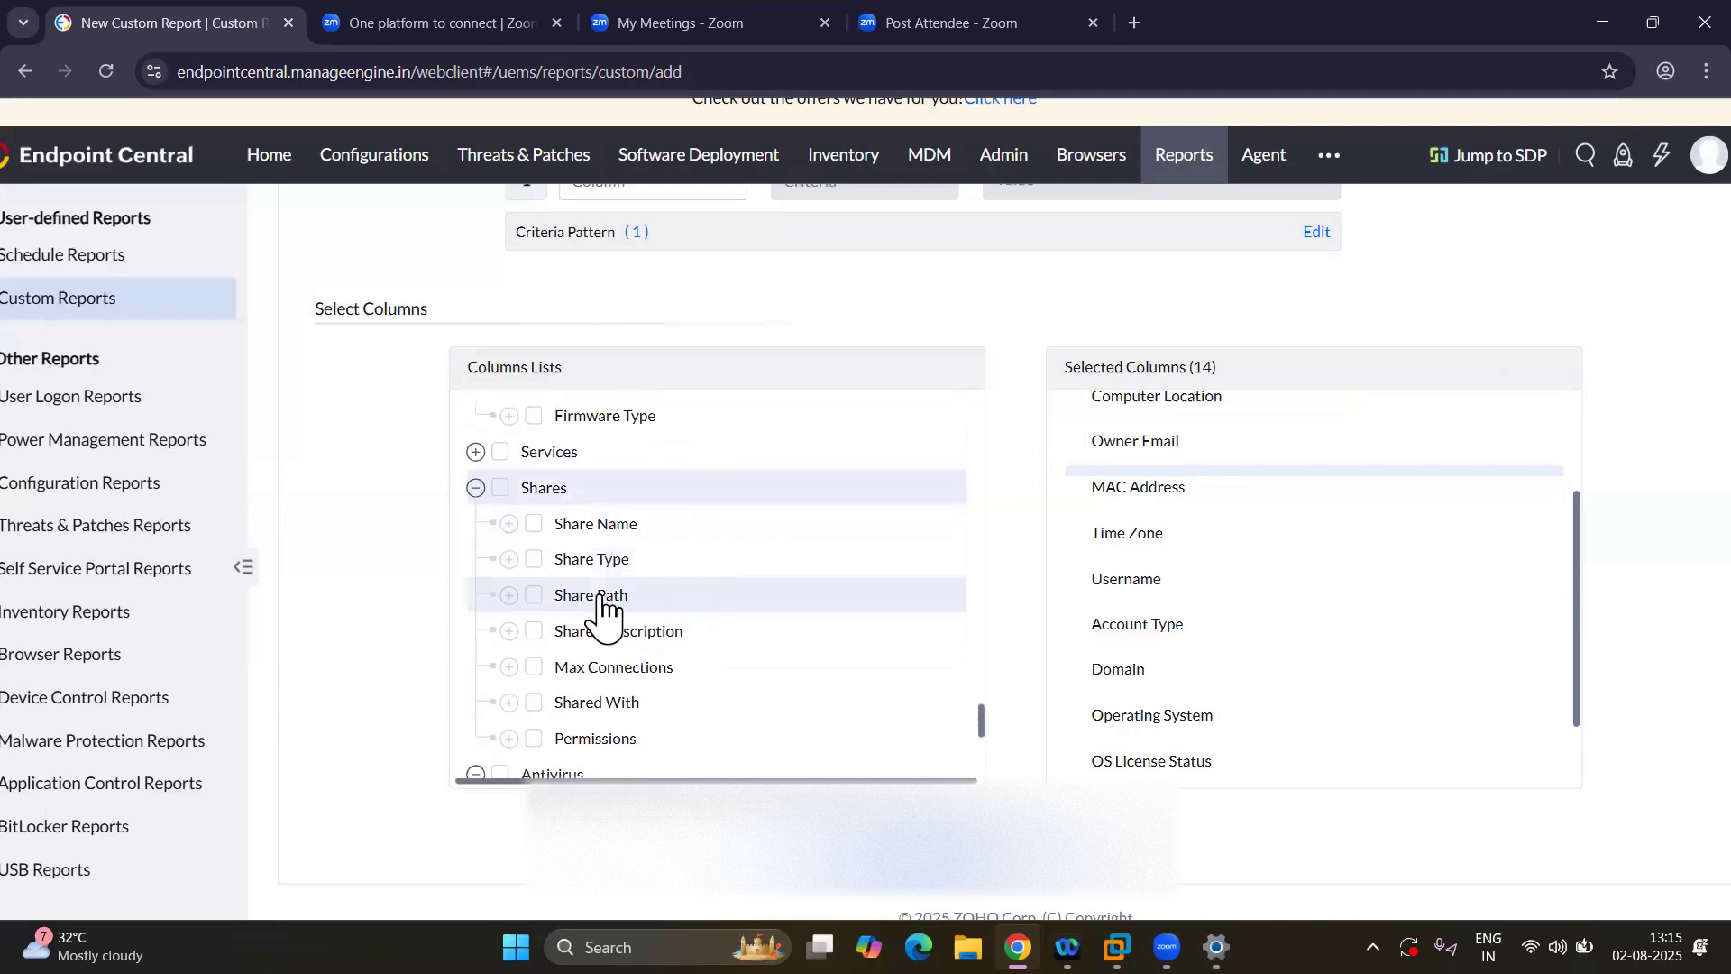
left_click(475, 489)
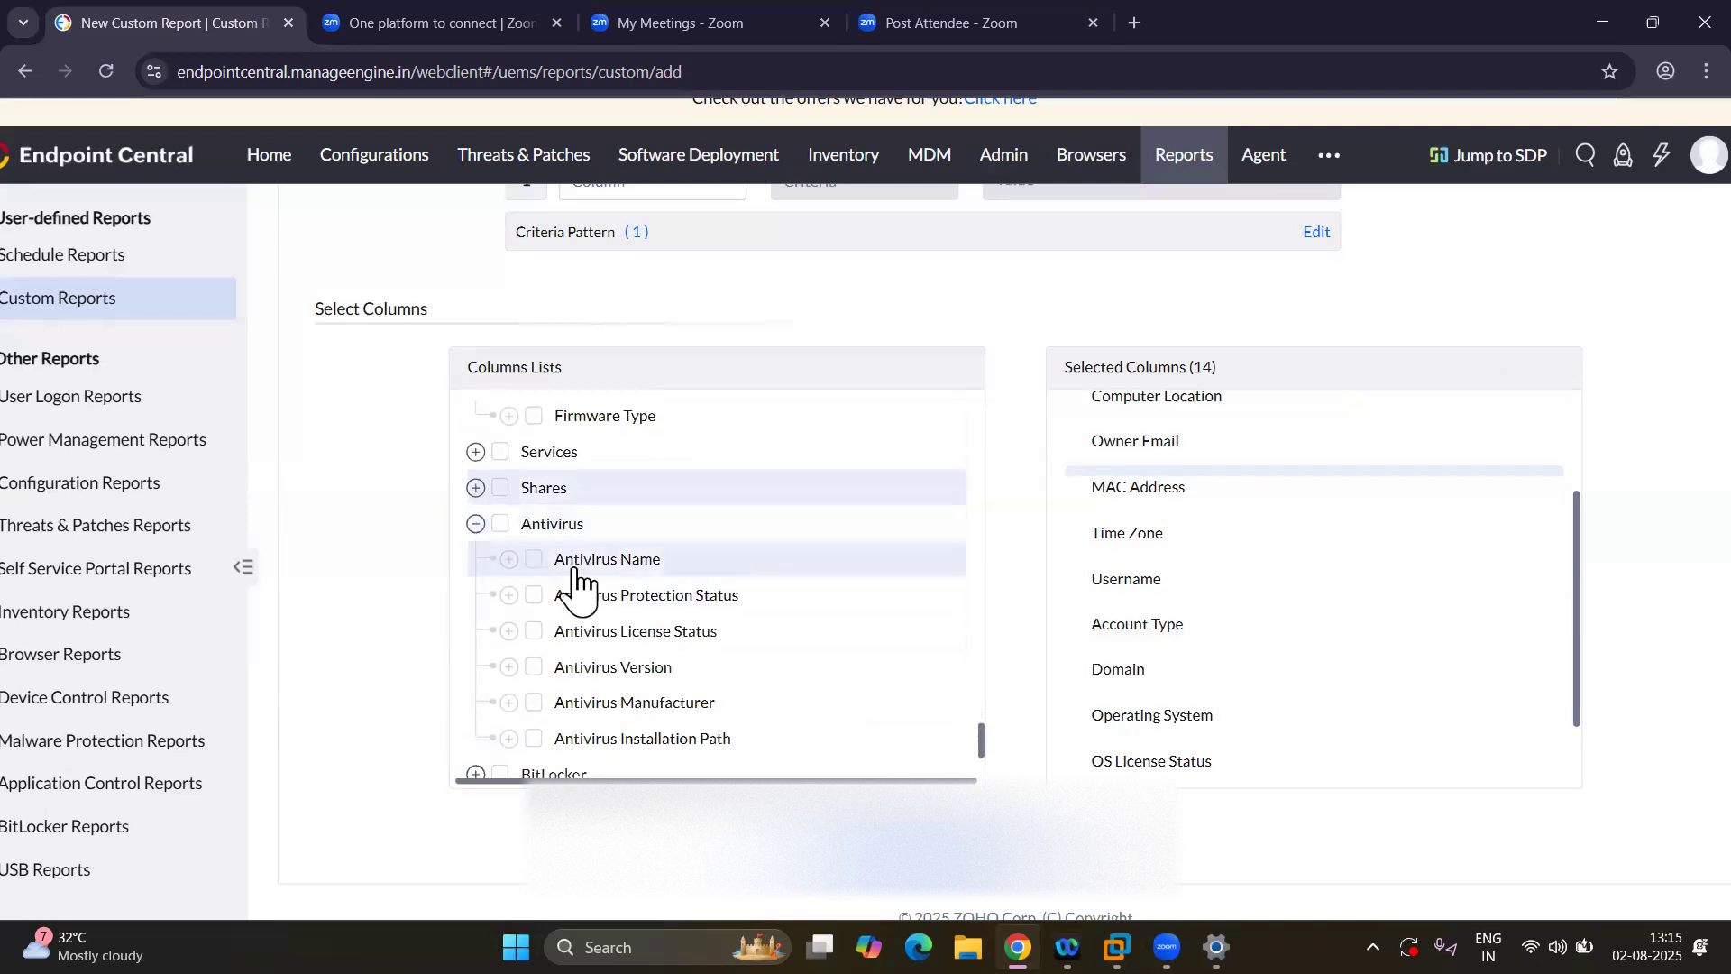
Add the Antivirus Name, Antivirus Protection Status, Antivirus License Status and Antivirus Version columns to the report.
left_click(534, 562)
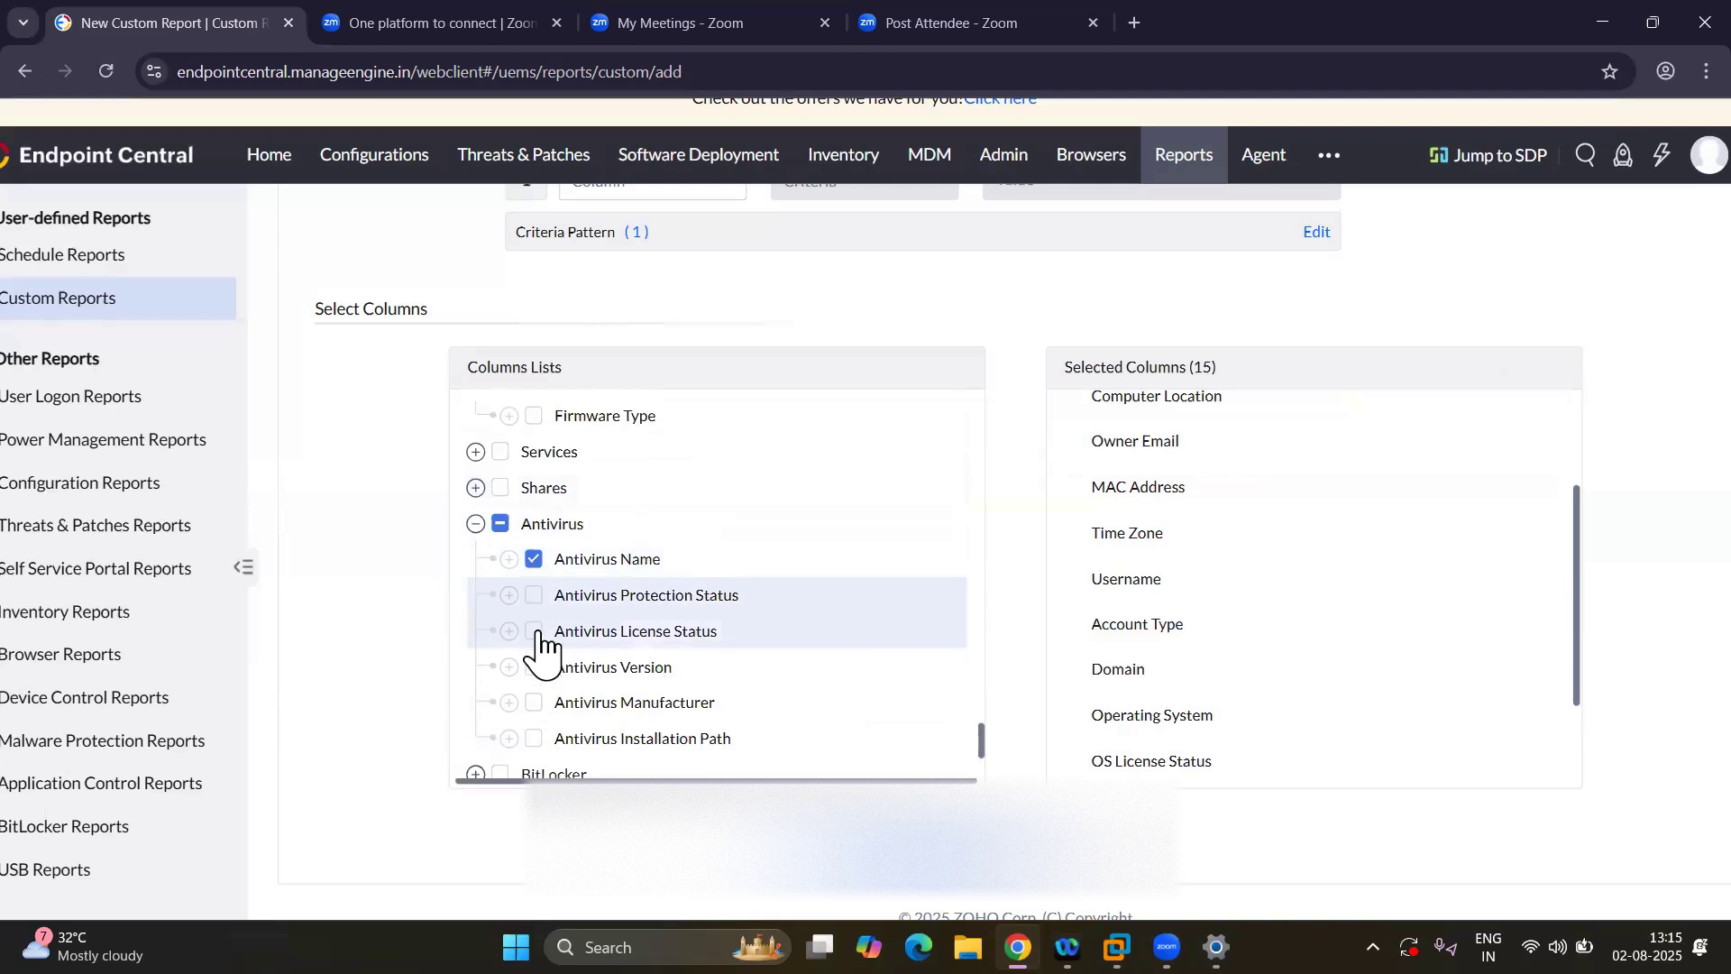
left_click_drag(534, 561, 546, 590)
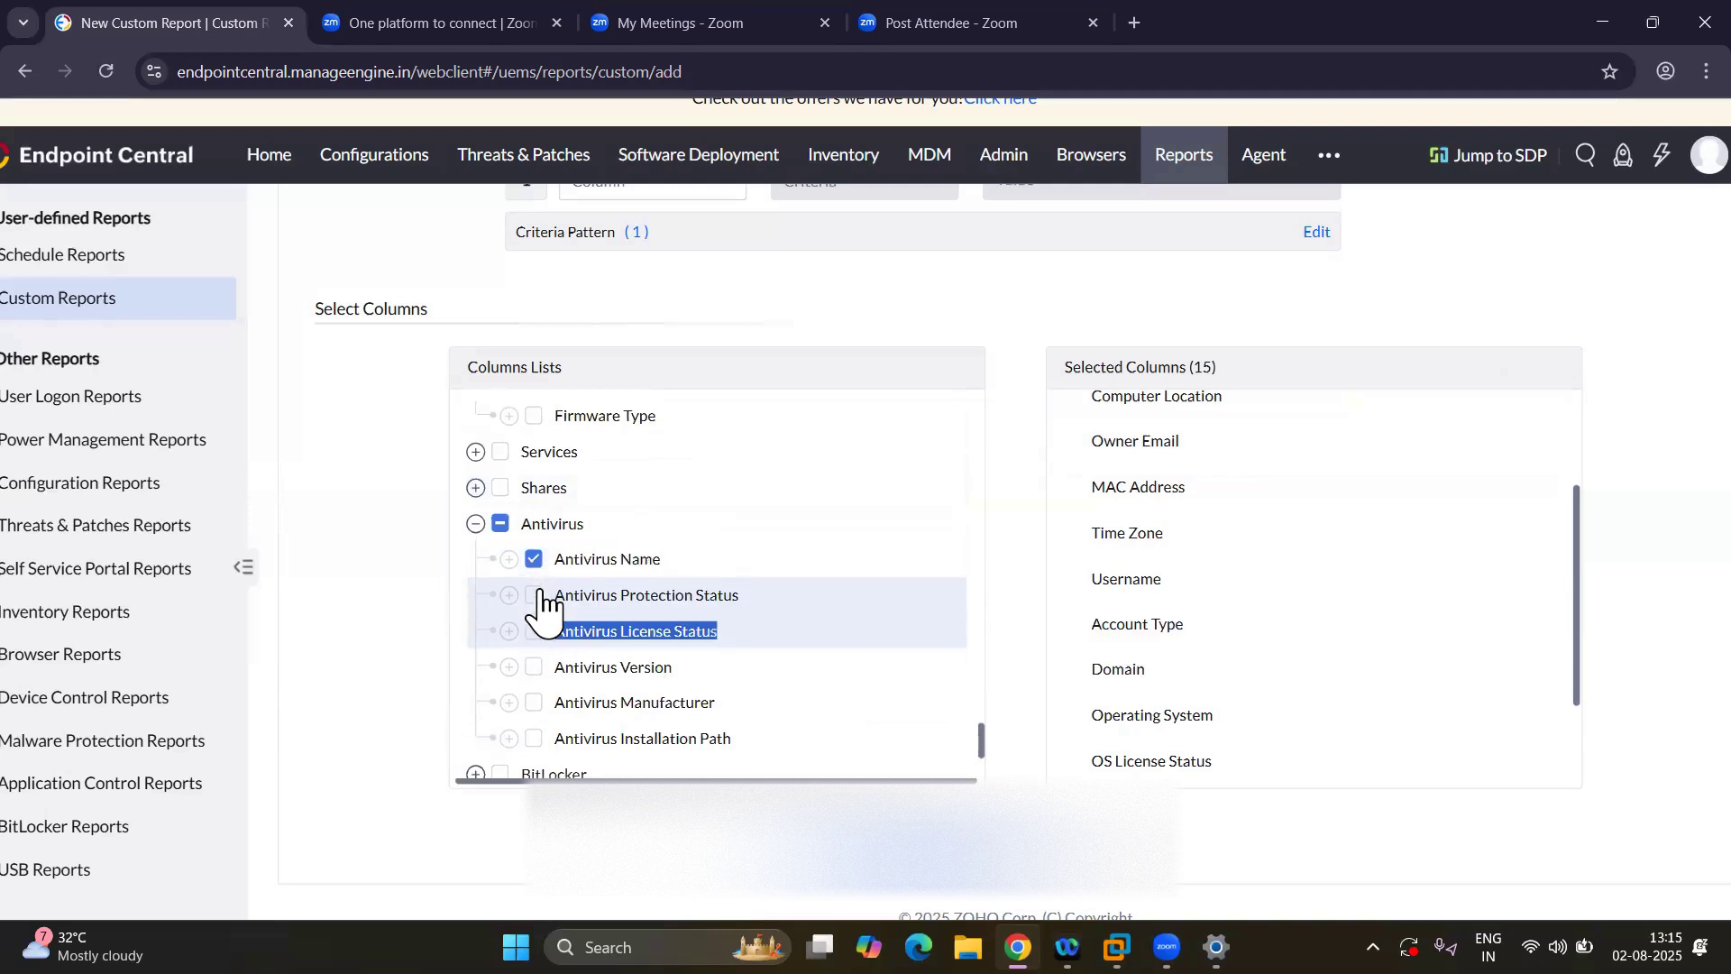
left_click(543, 601)
left_click(536, 634)
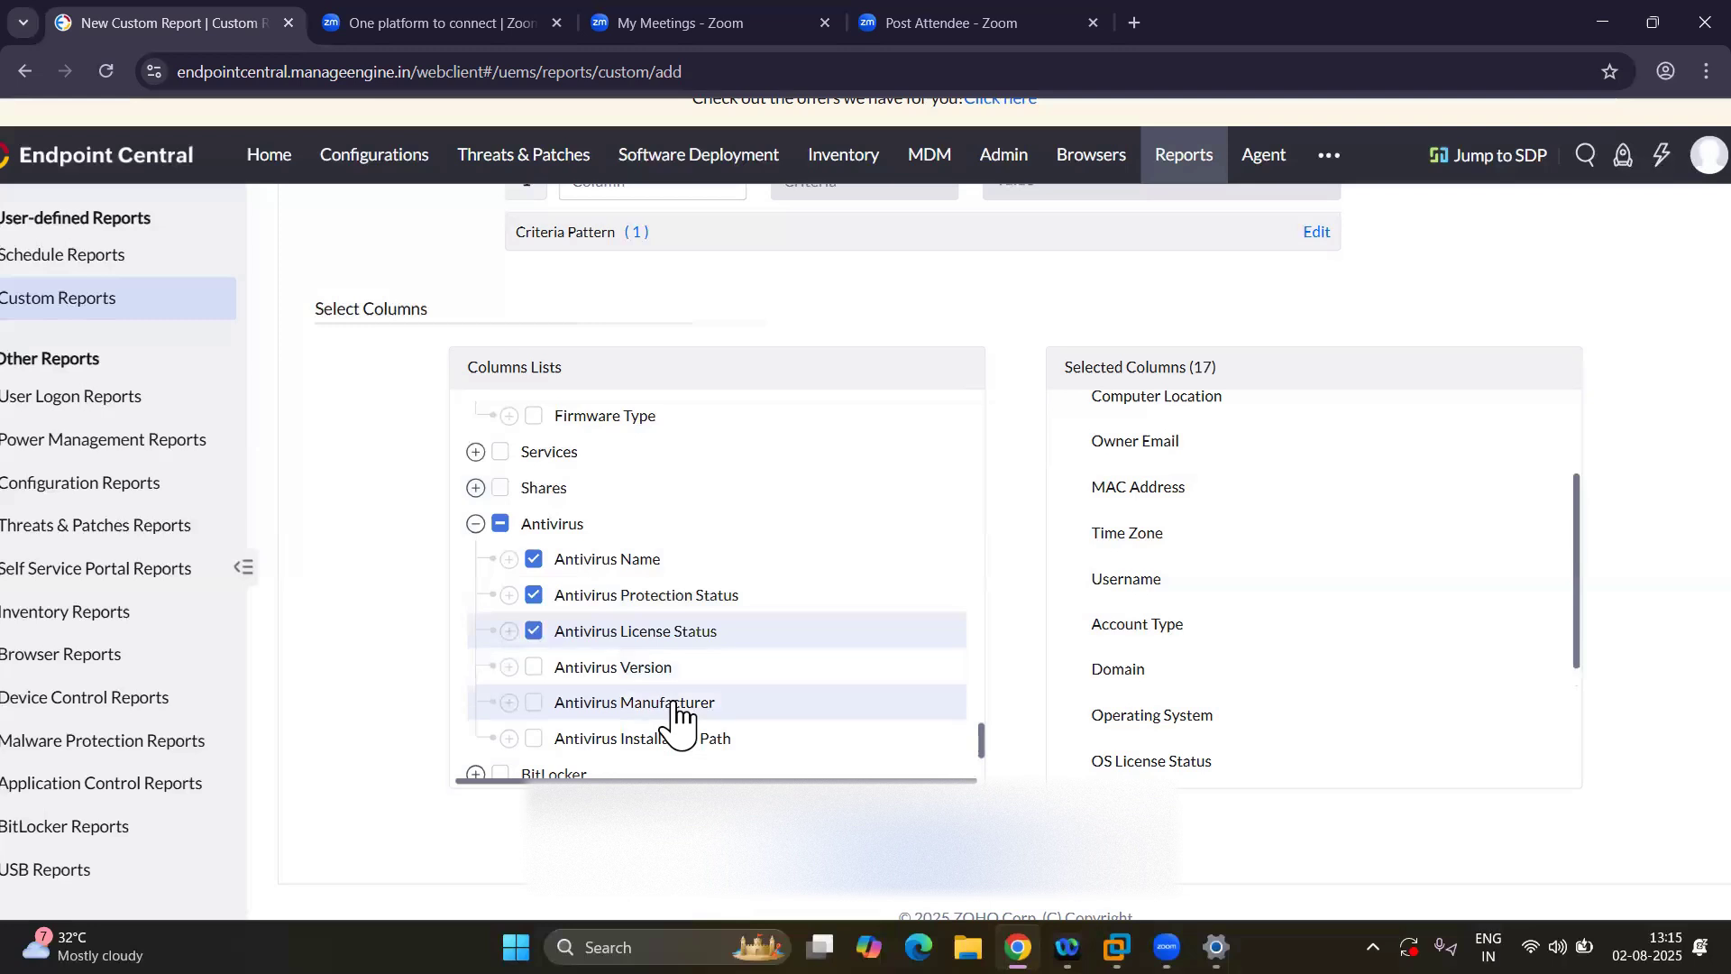
left_click(538, 669)
scroll(885, 641, "down", 1)
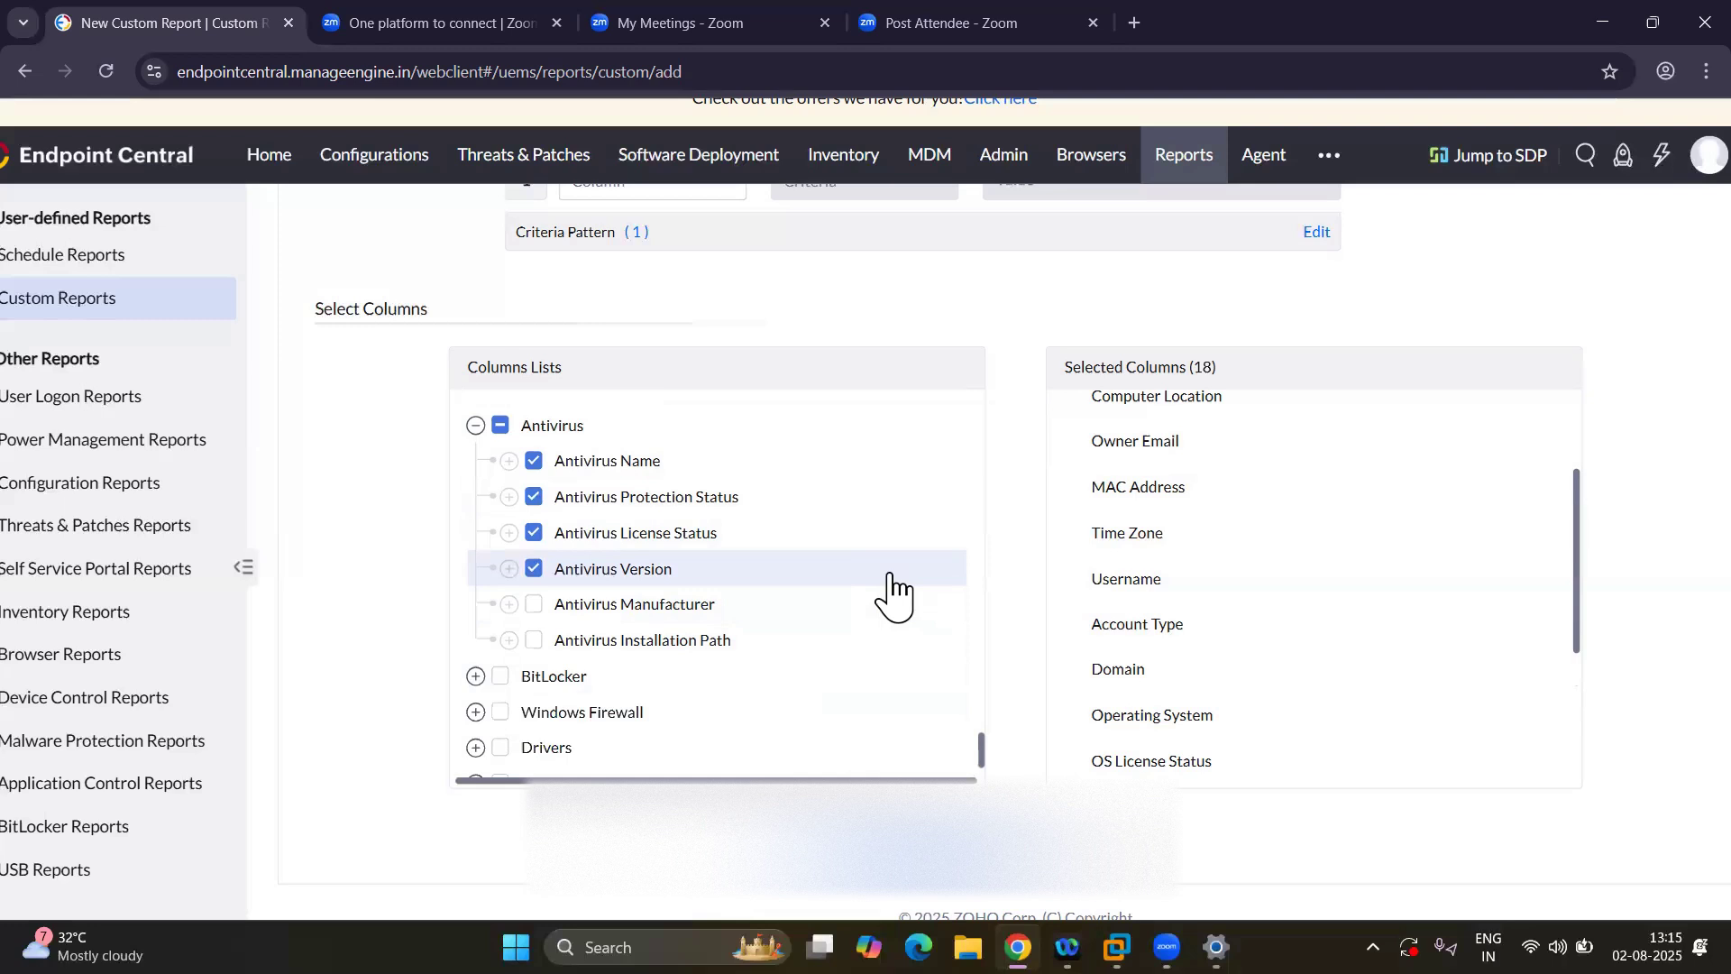
Look through the columns available in the BitLocker group and collapse the group again.
scroll(892, 591, "down", 1)
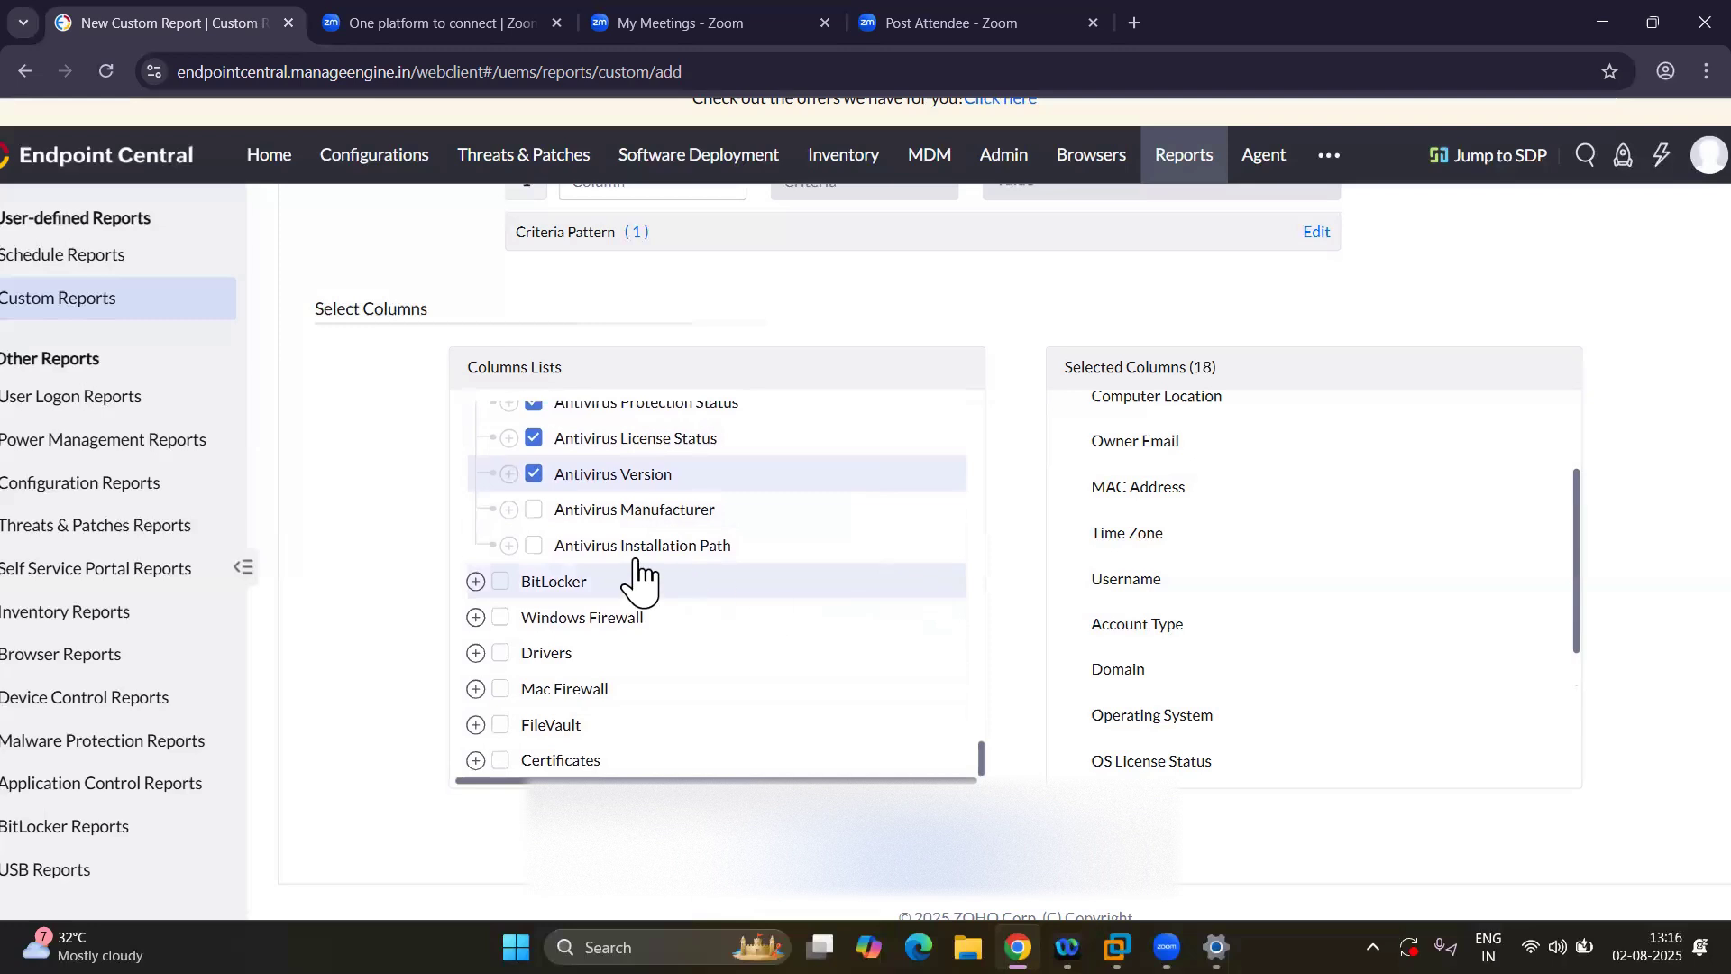
left_click(475, 582)
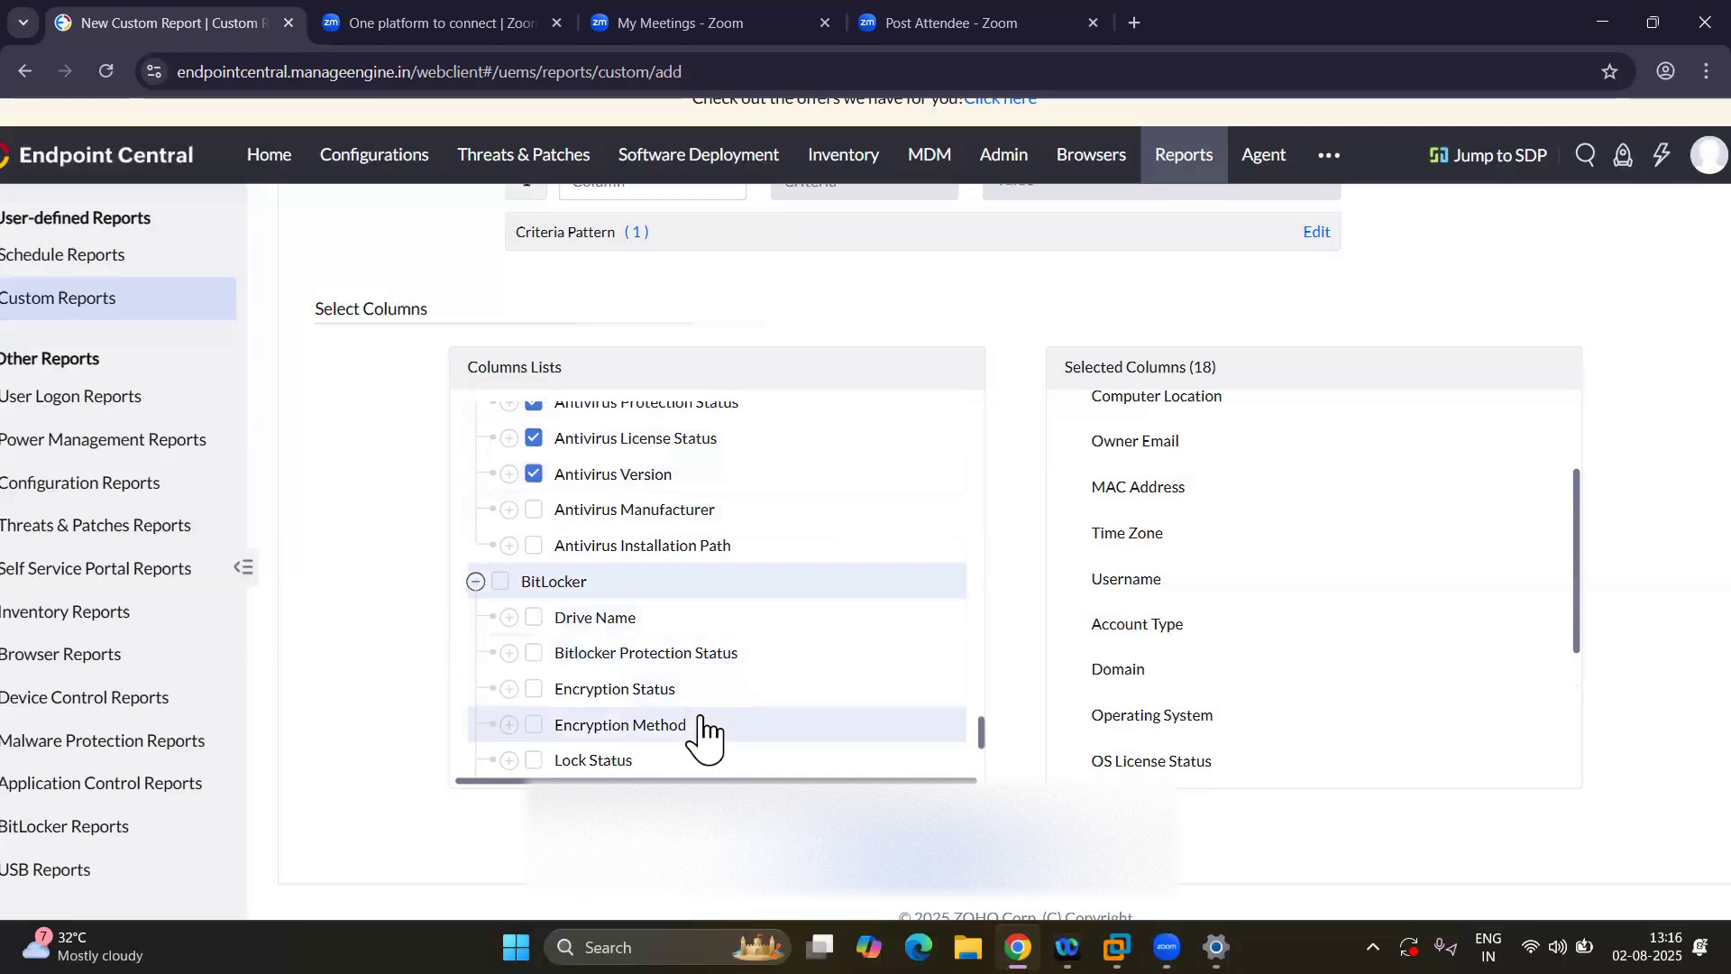
scroll(699, 730, "down", 1)
scroll(701, 732, "down", 4)
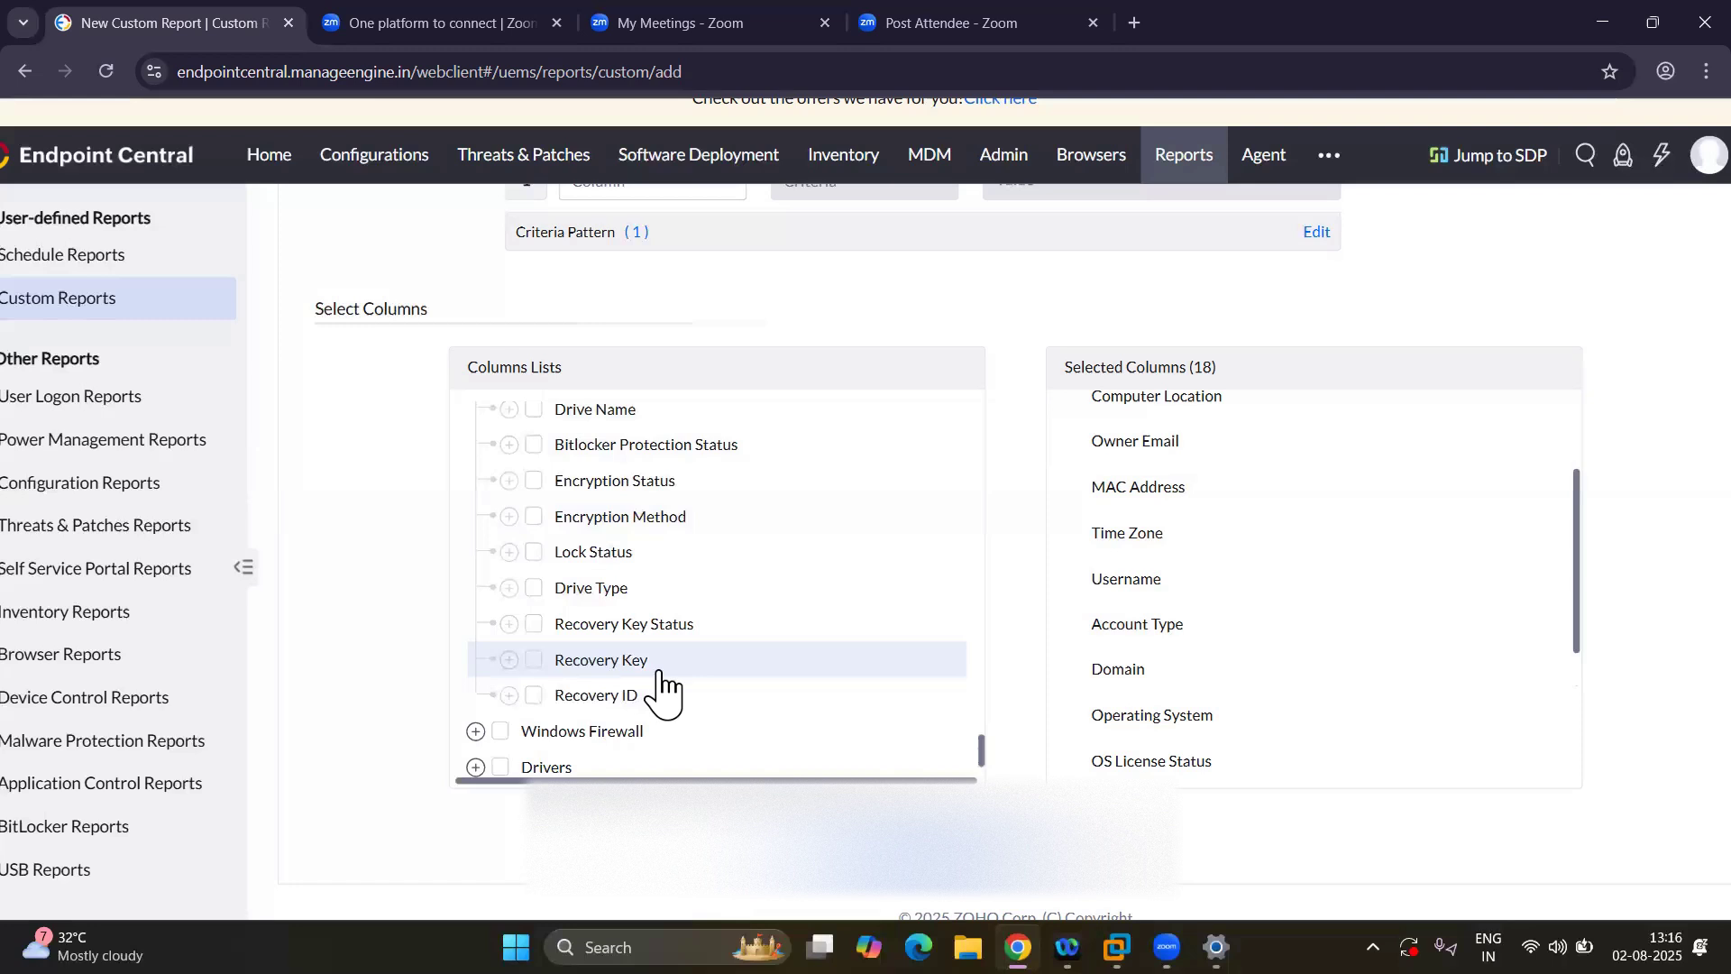
scroll(522, 328, "up", 2)
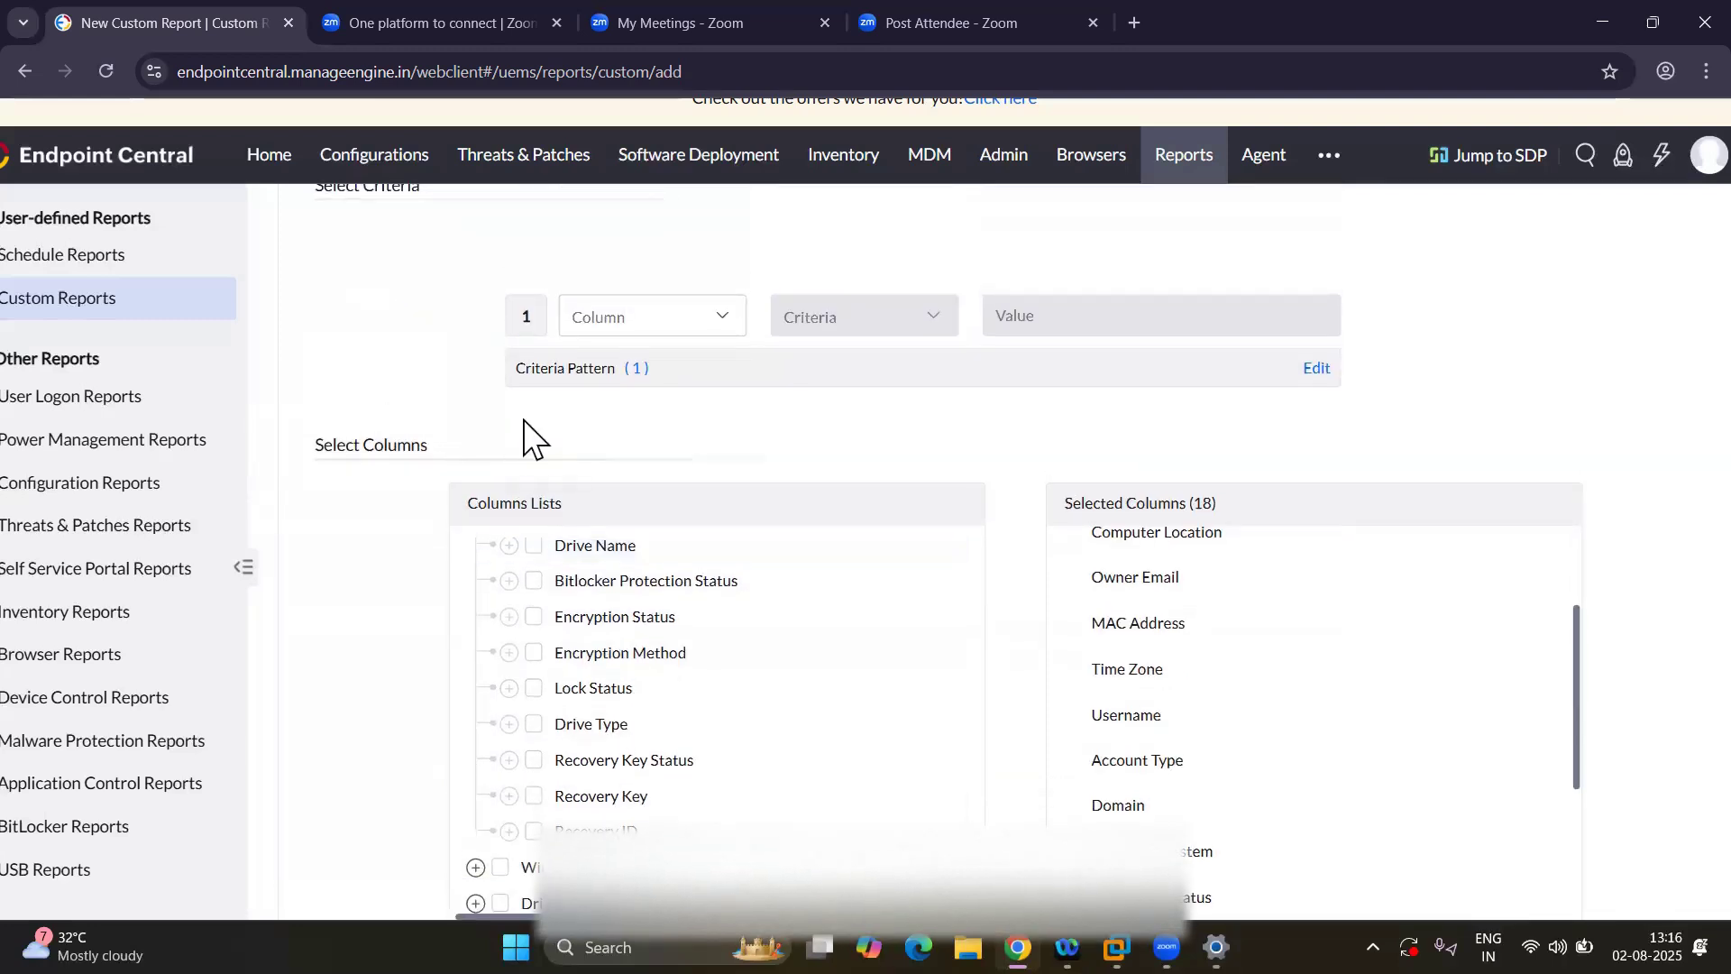
scroll(584, 642, "up", 3)
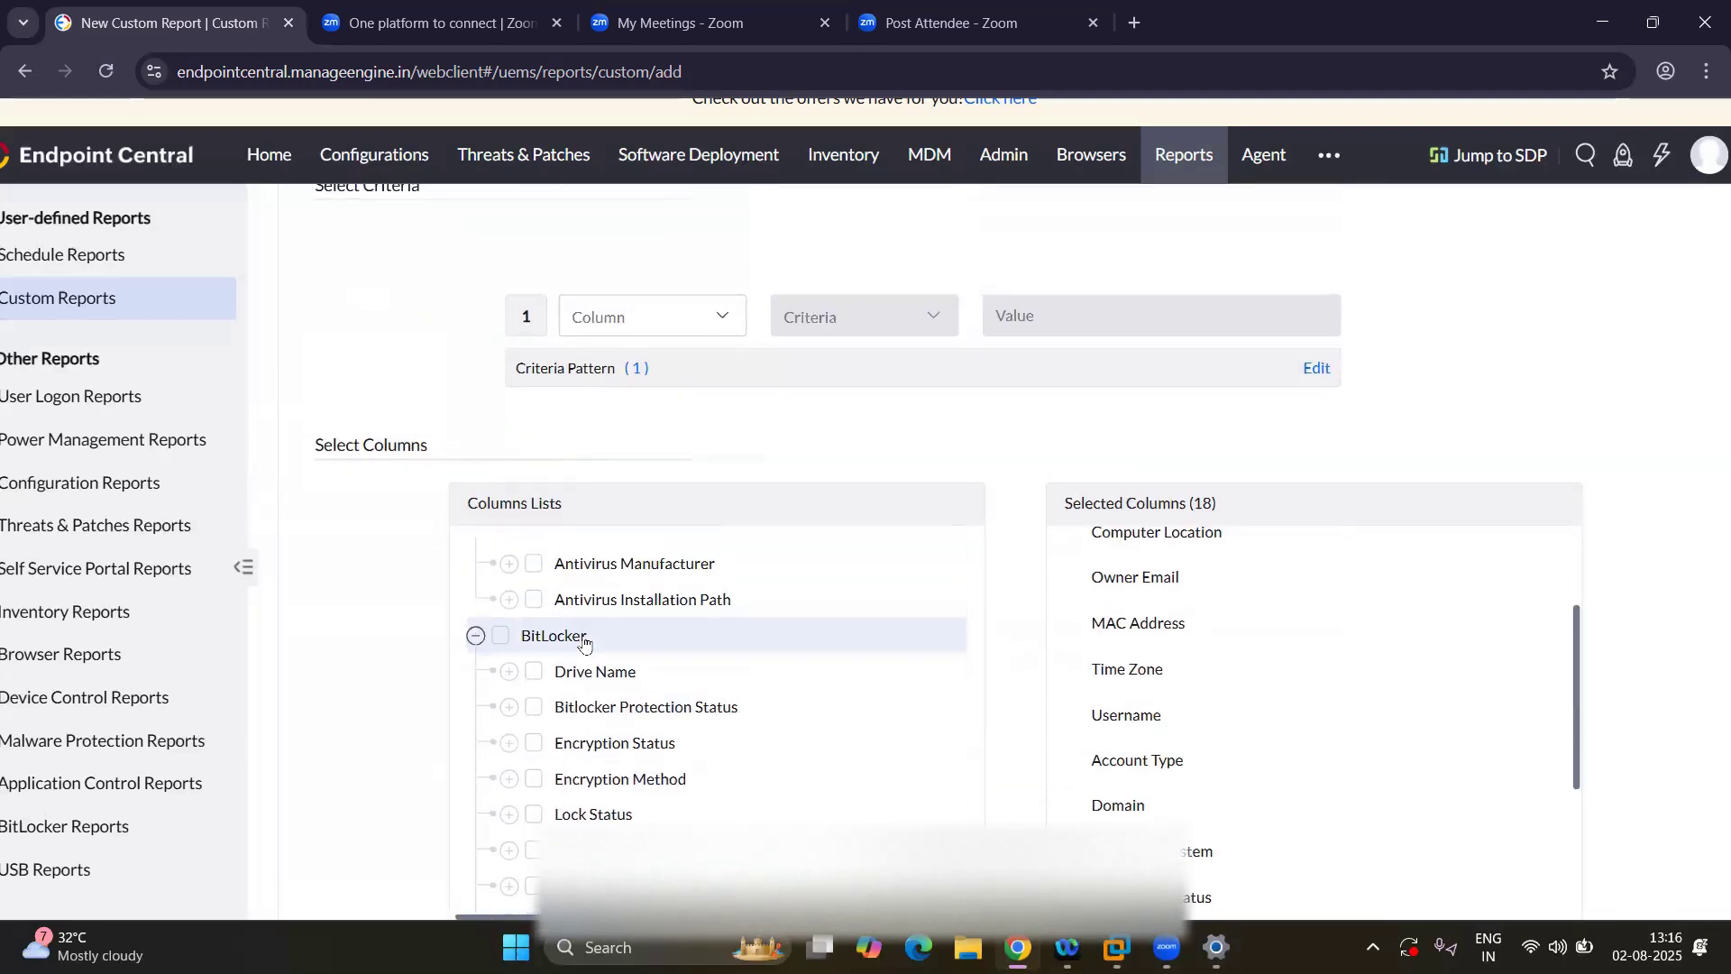
left_click(476, 636)
scroll(549, 712, "up", 2)
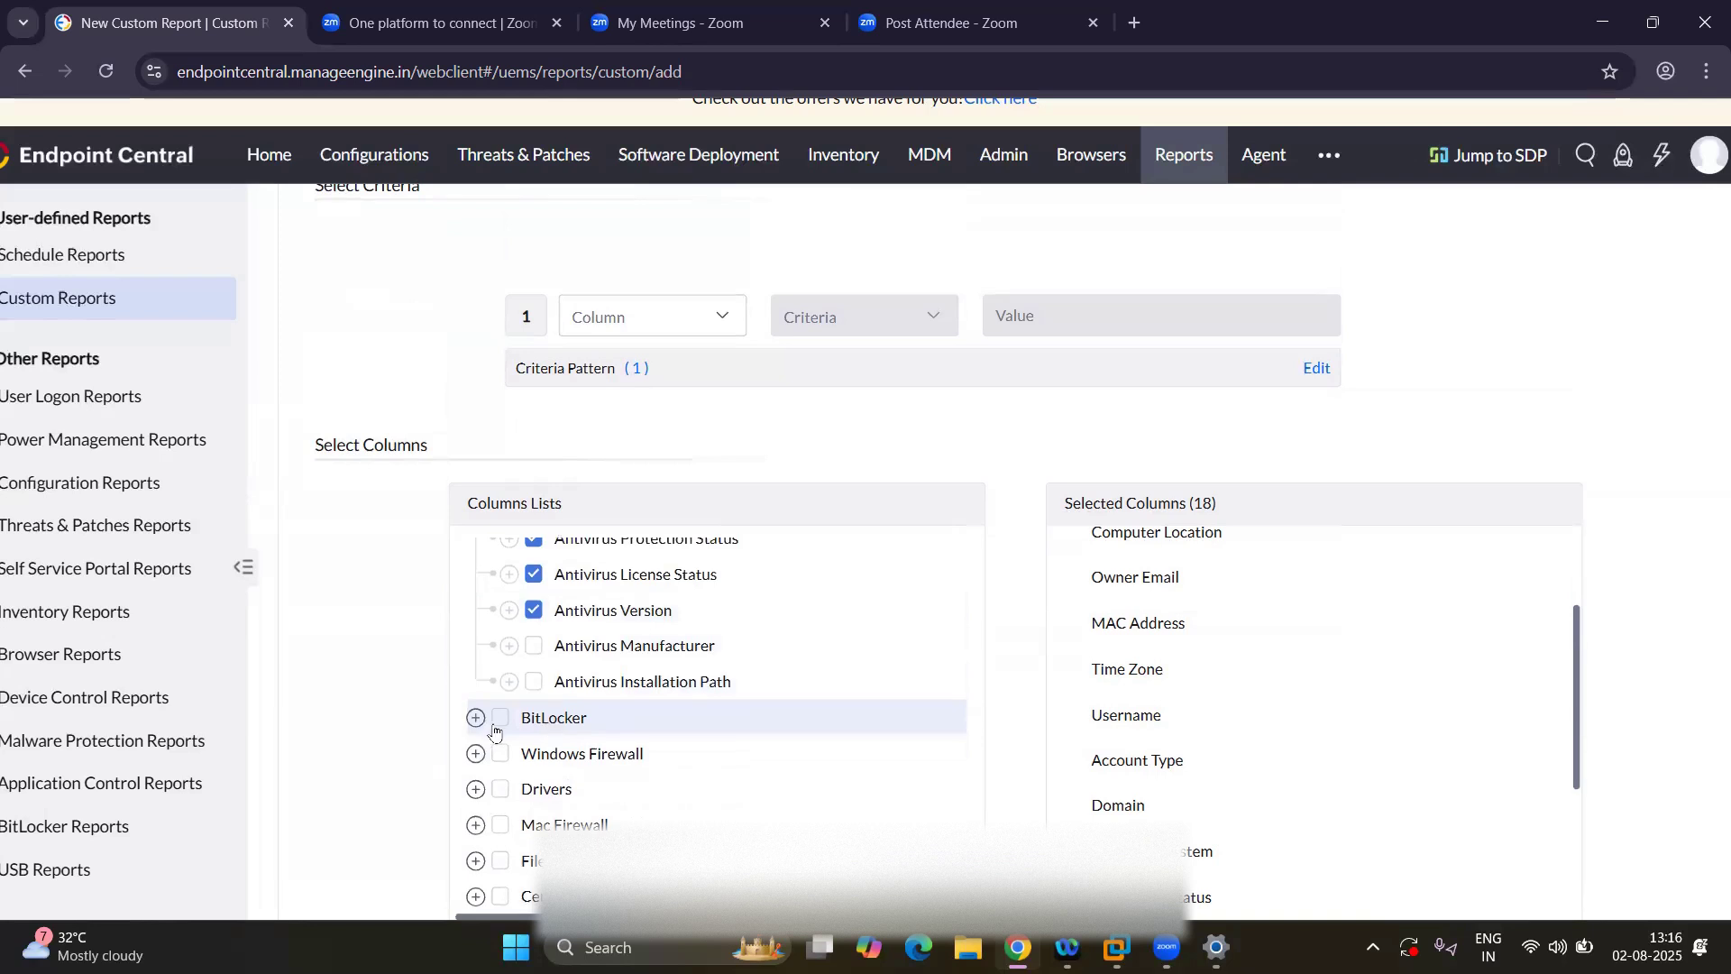
Expand the Windows Firewall and Drivers groups and look through their available columns.
left_click(476, 753)
scroll(579, 803, "down", 2)
scroll(578, 805, "down", 3)
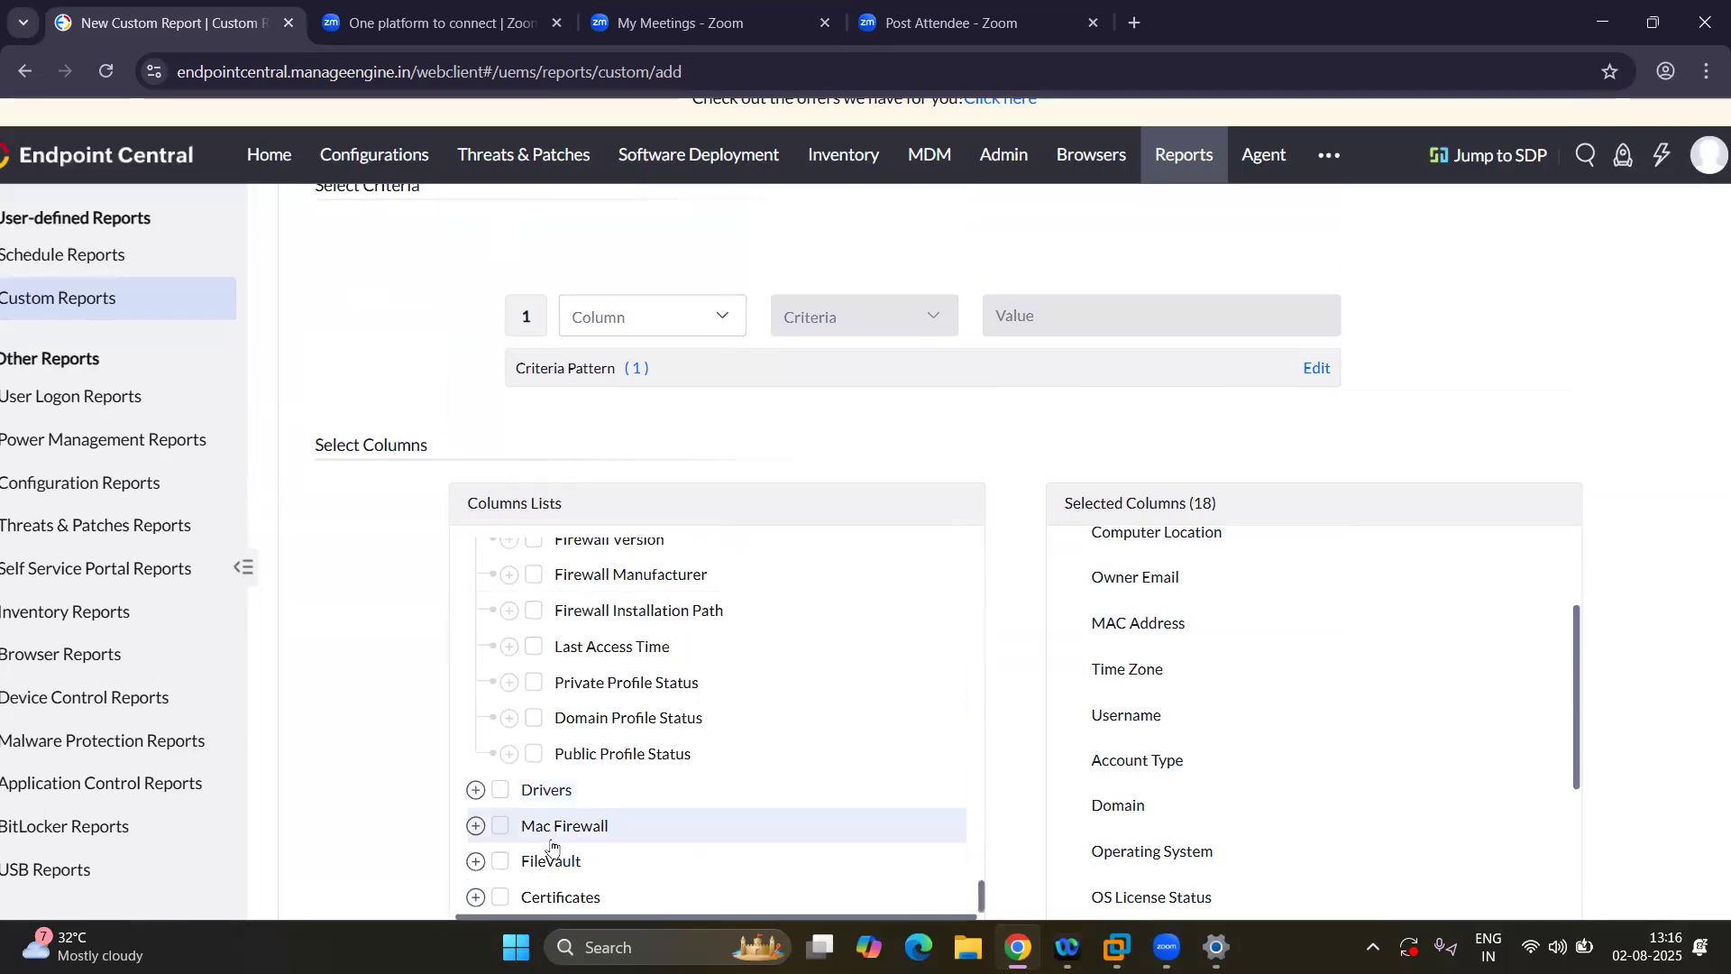
left_click(476, 789)
scroll(559, 820, "down", 5)
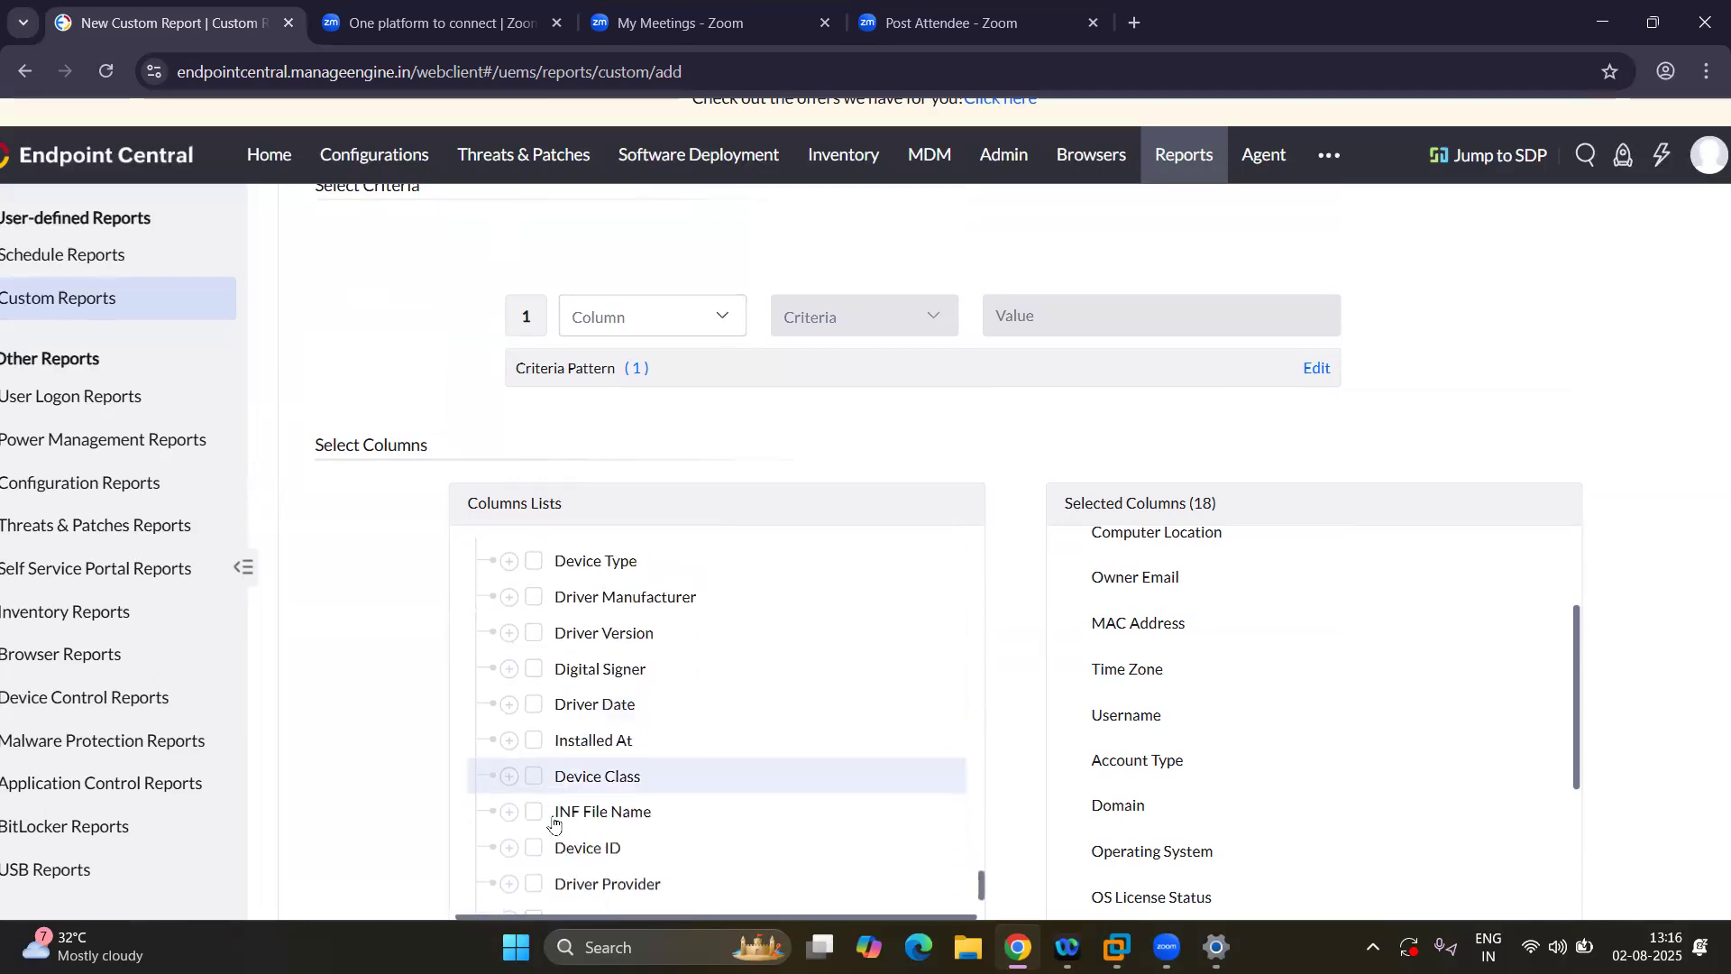
scroll(554, 823, "down", 3)
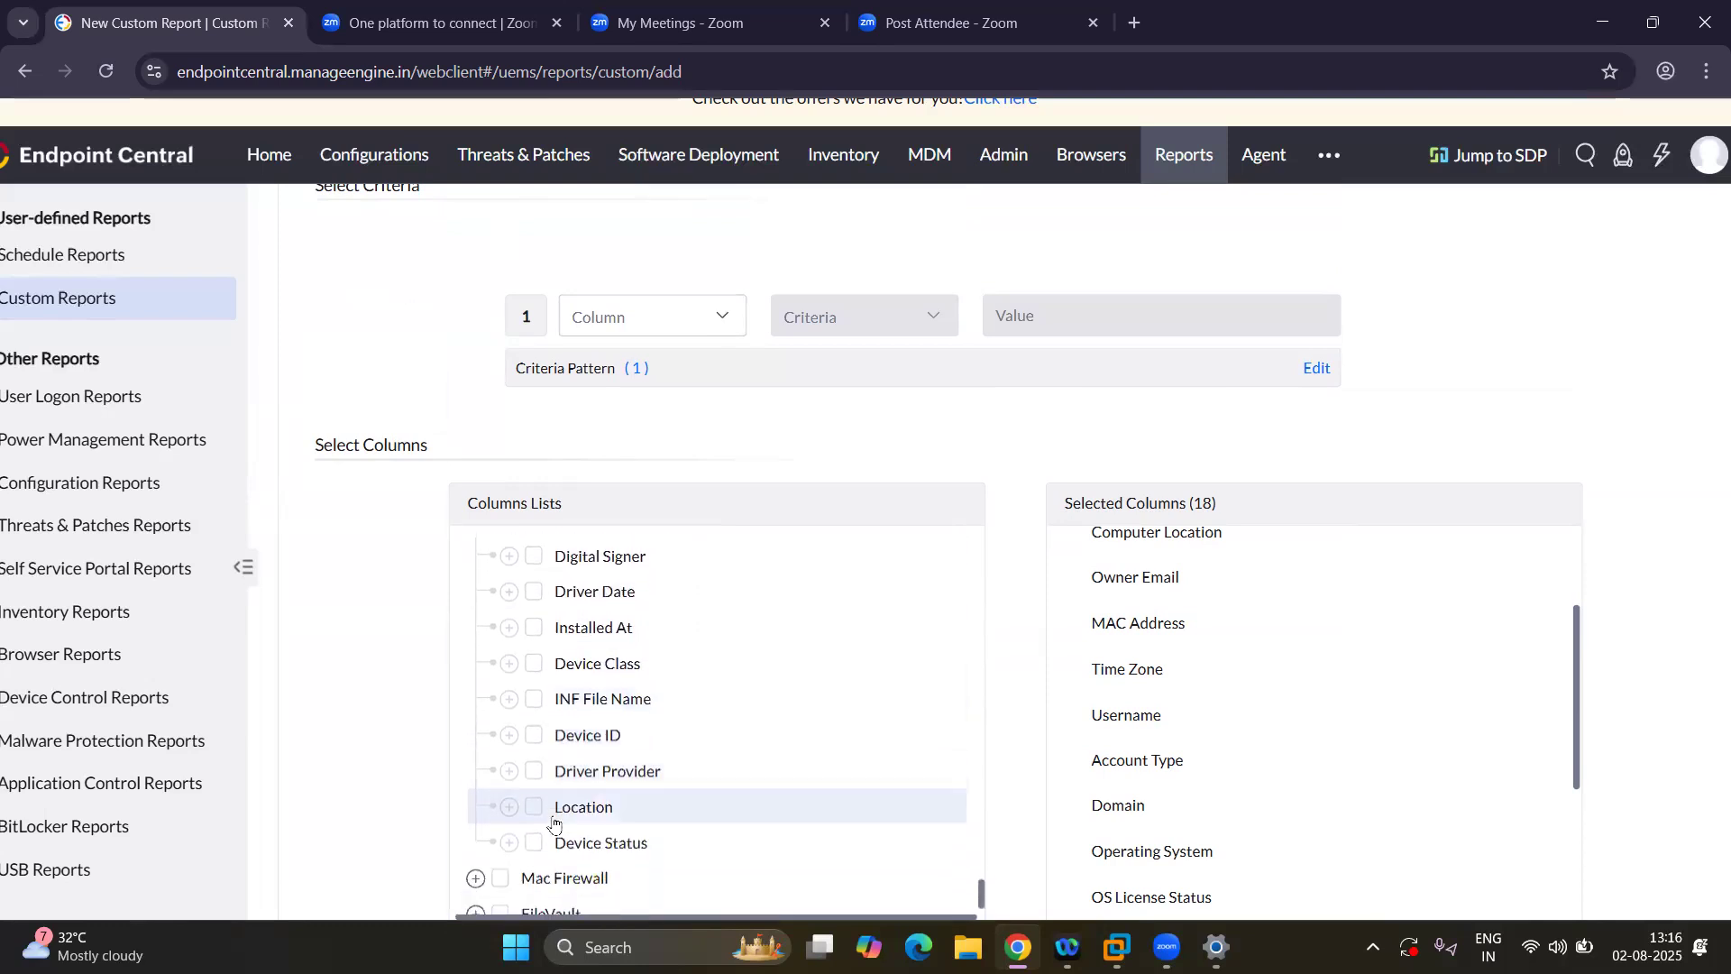
Look through the Mac Firewall and FileVault columns and briefly expand the Certificates group.
left_click(475, 825)
scroll(656, 781, "down", 2)
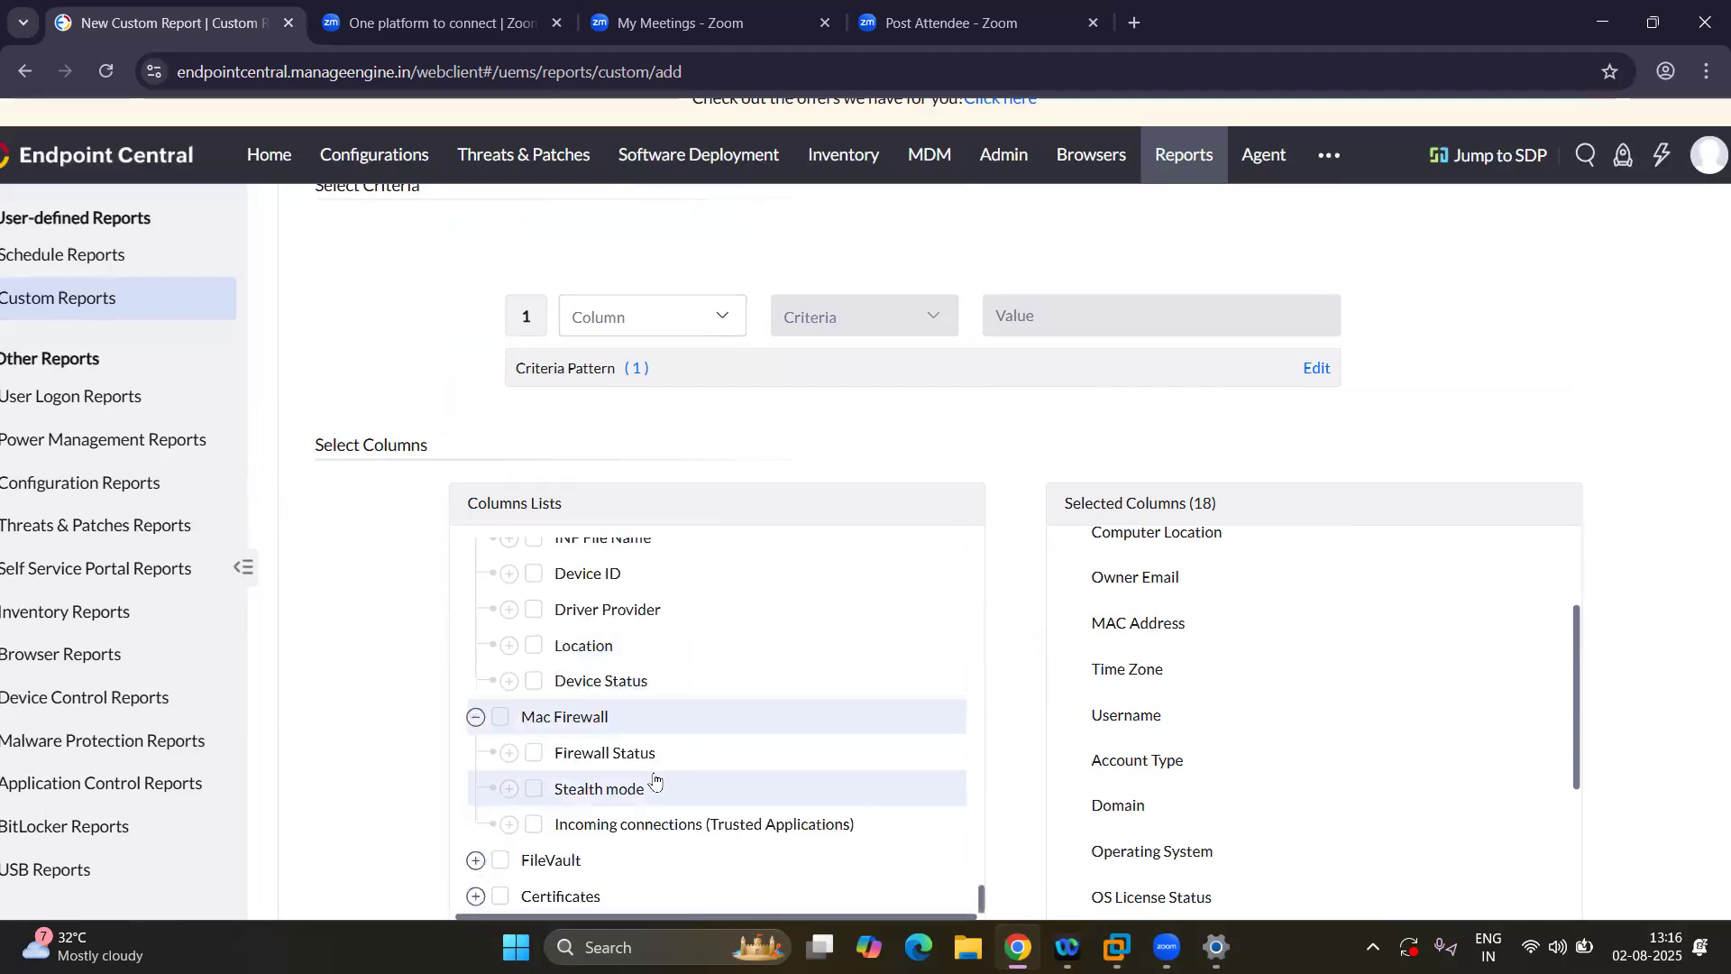
left_click(476, 861)
scroll(663, 805, "down", 3)
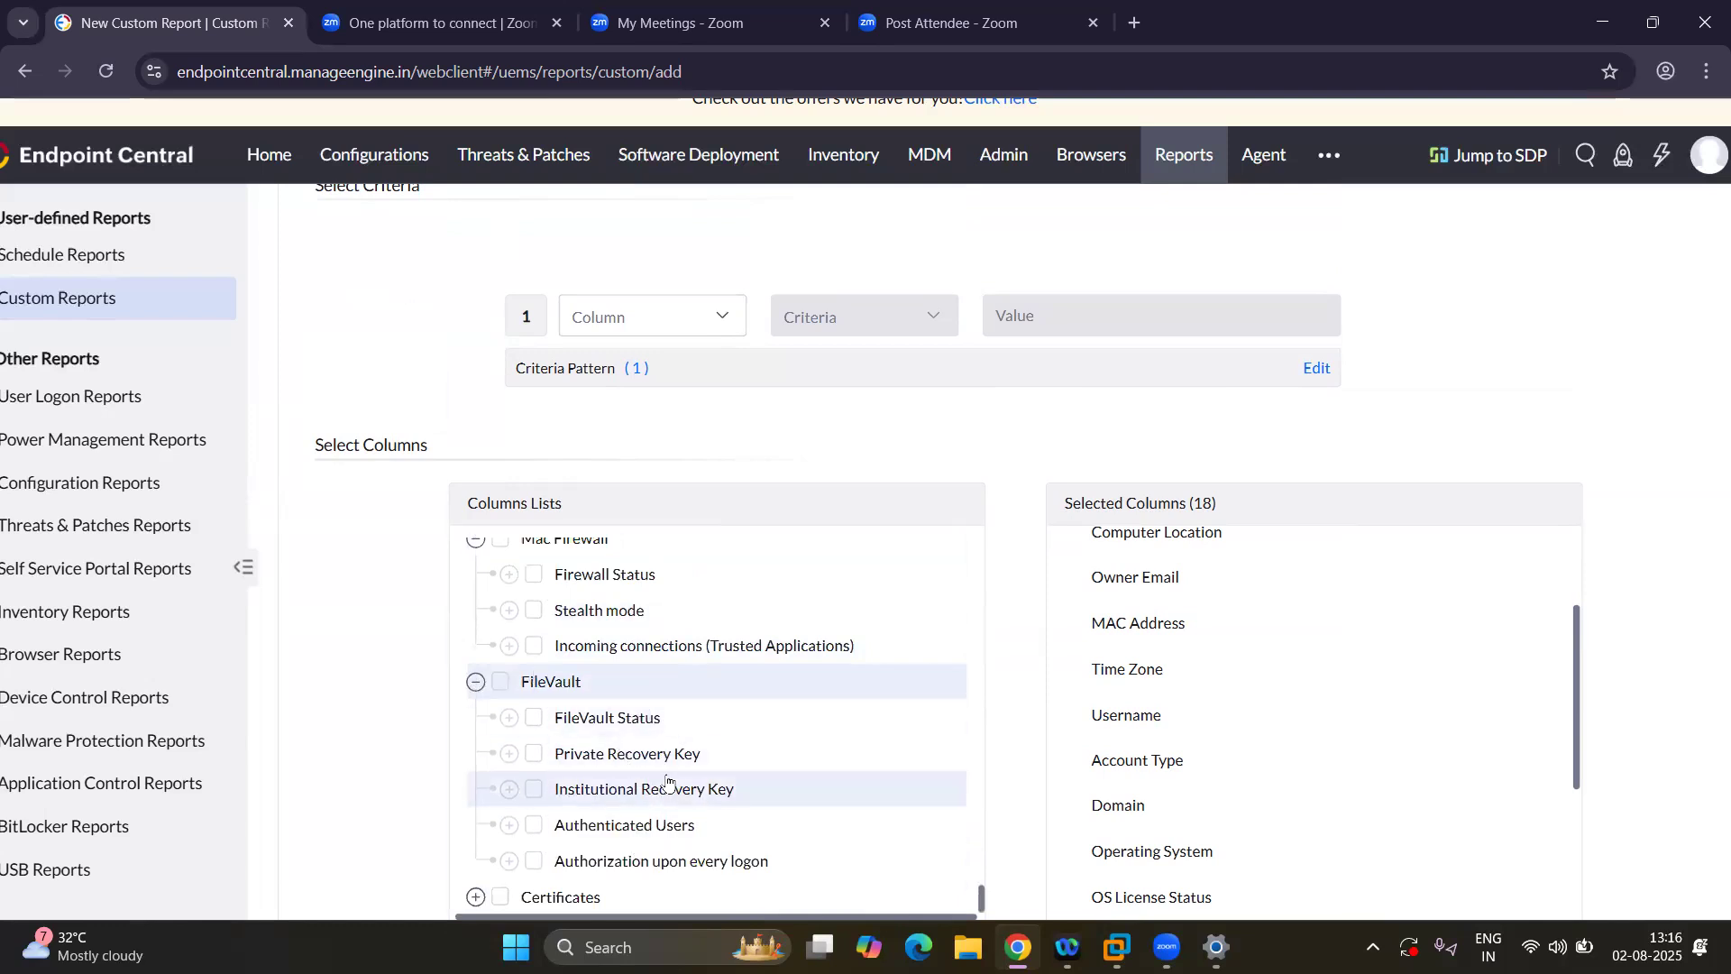
left_click(475, 685)
scroll(478, 748, "down", 2)
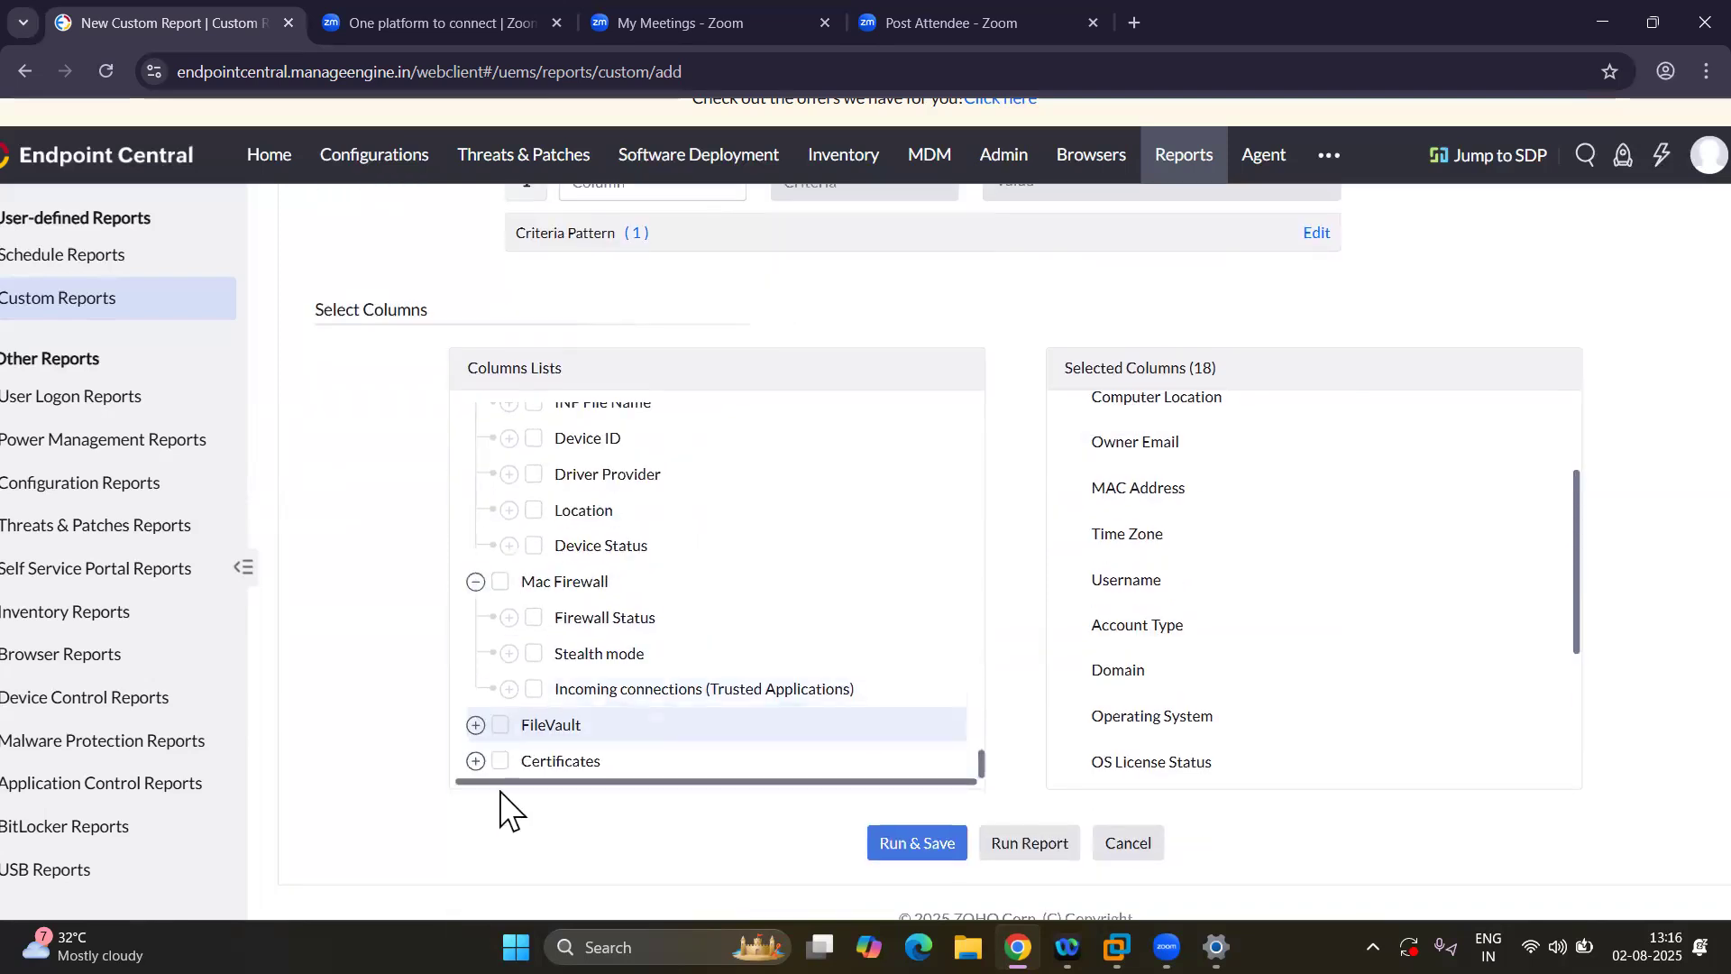
left_click(476, 762)
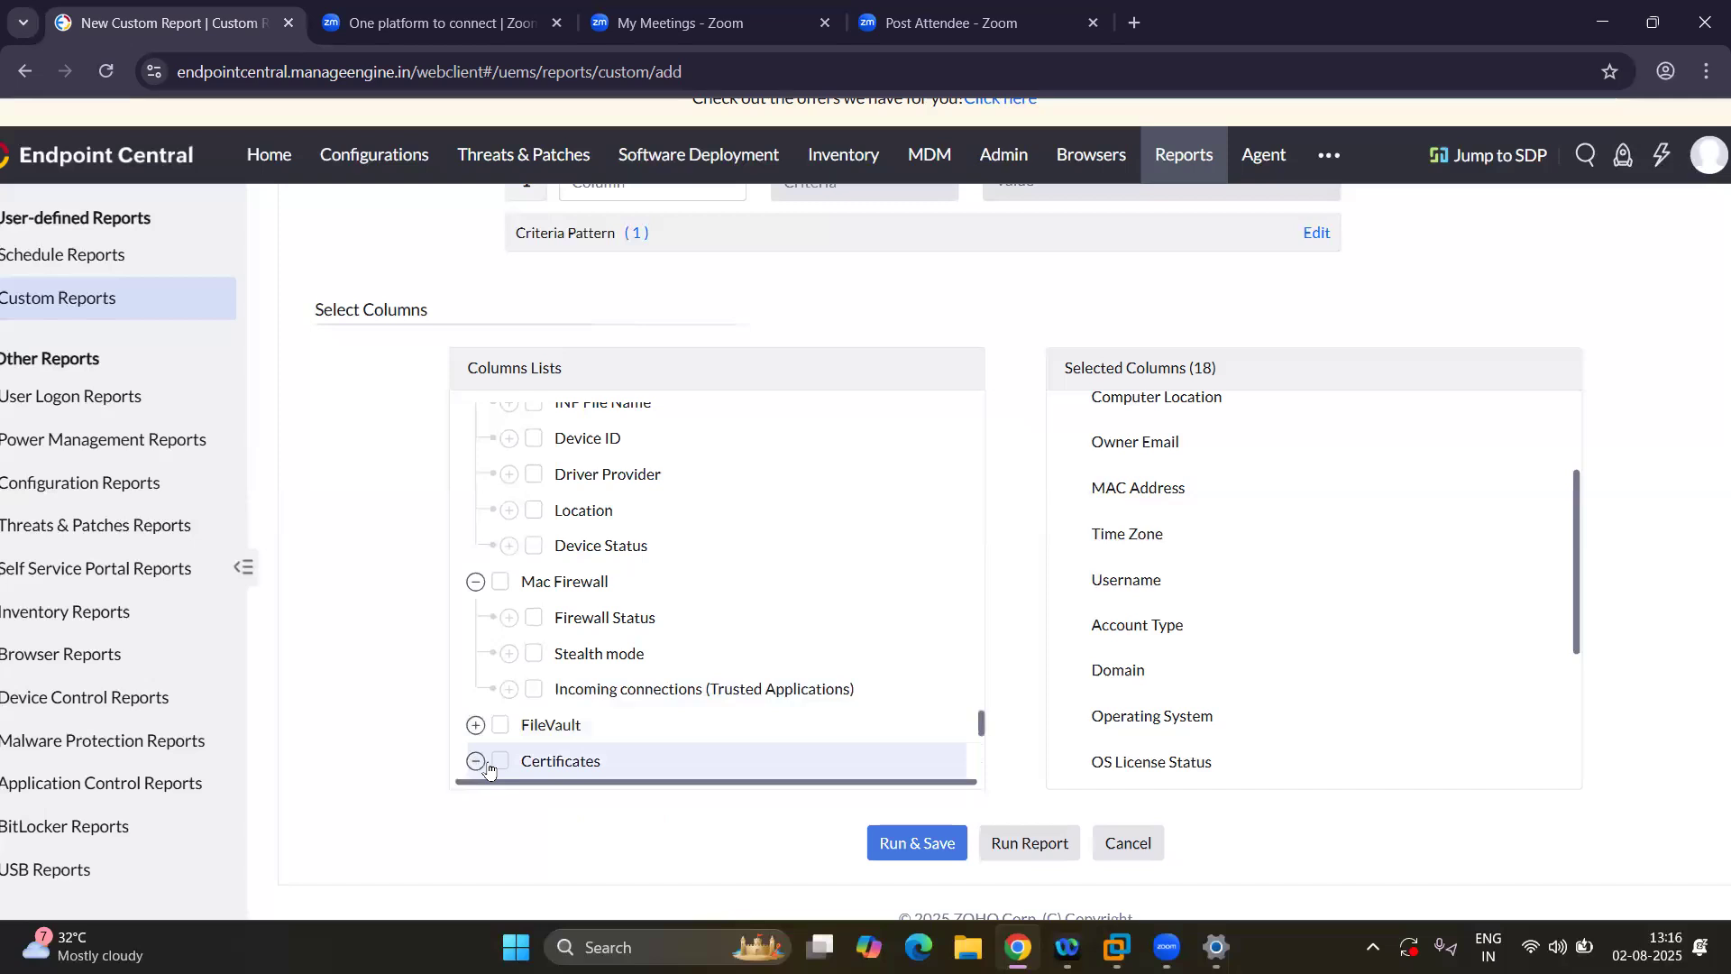
left_click(477, 763)
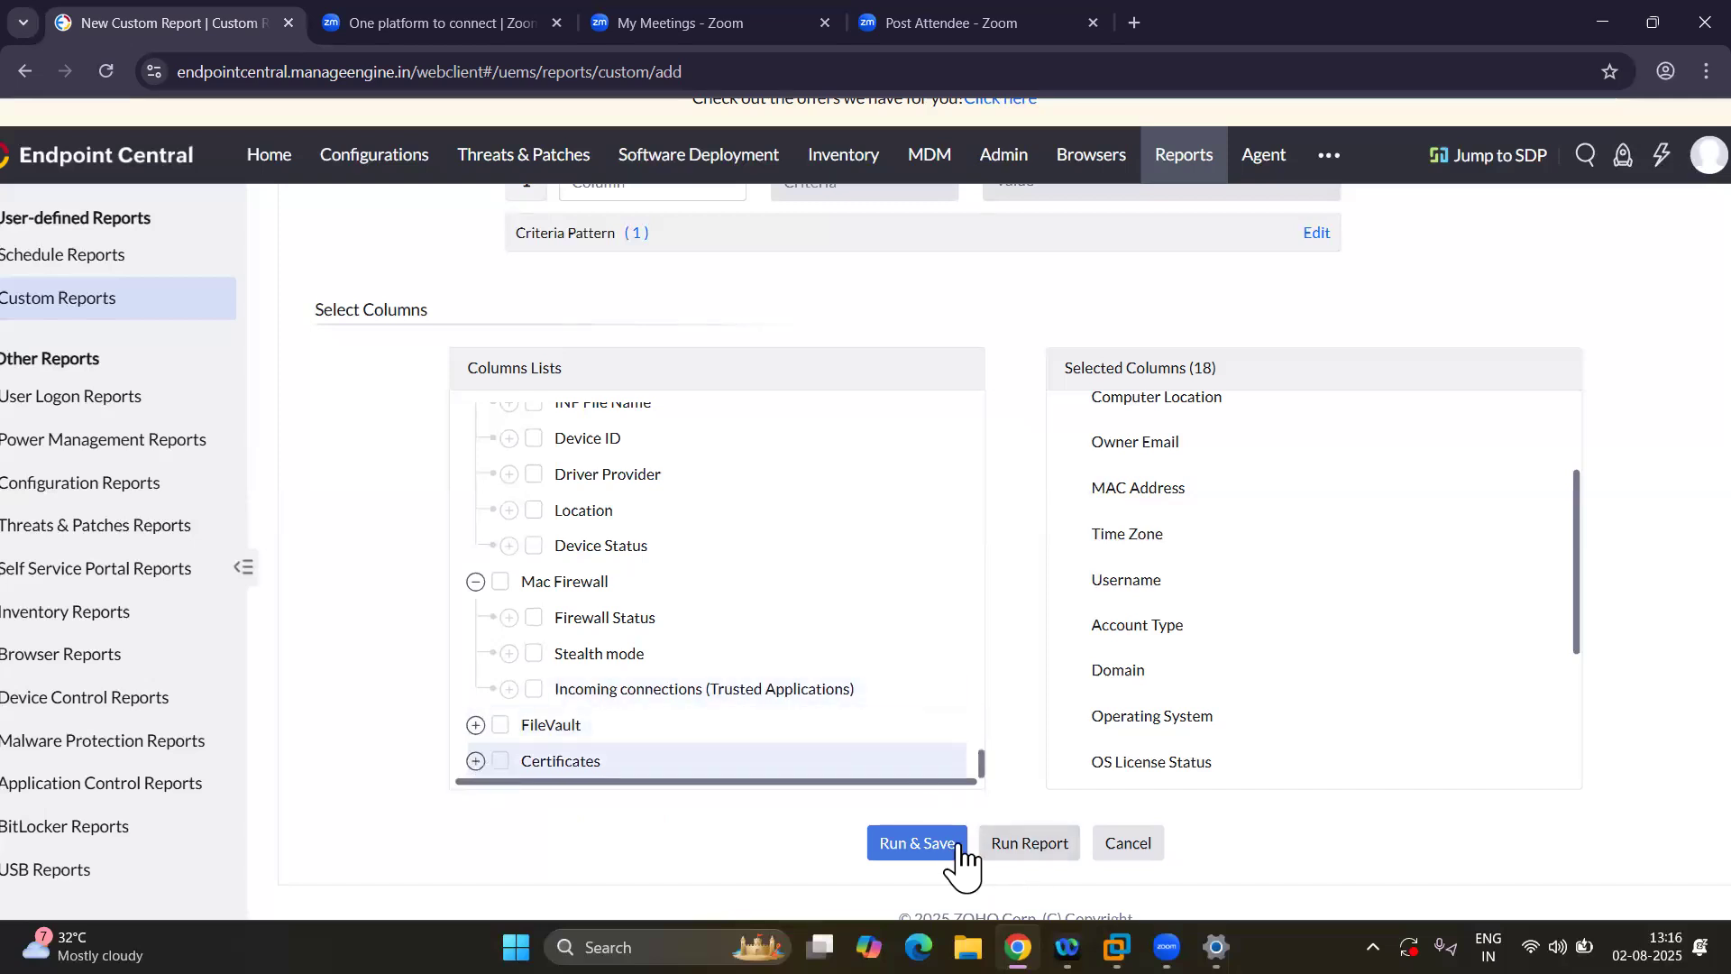
Run and save the custom report with the selected columns.
left_click(921, 847)
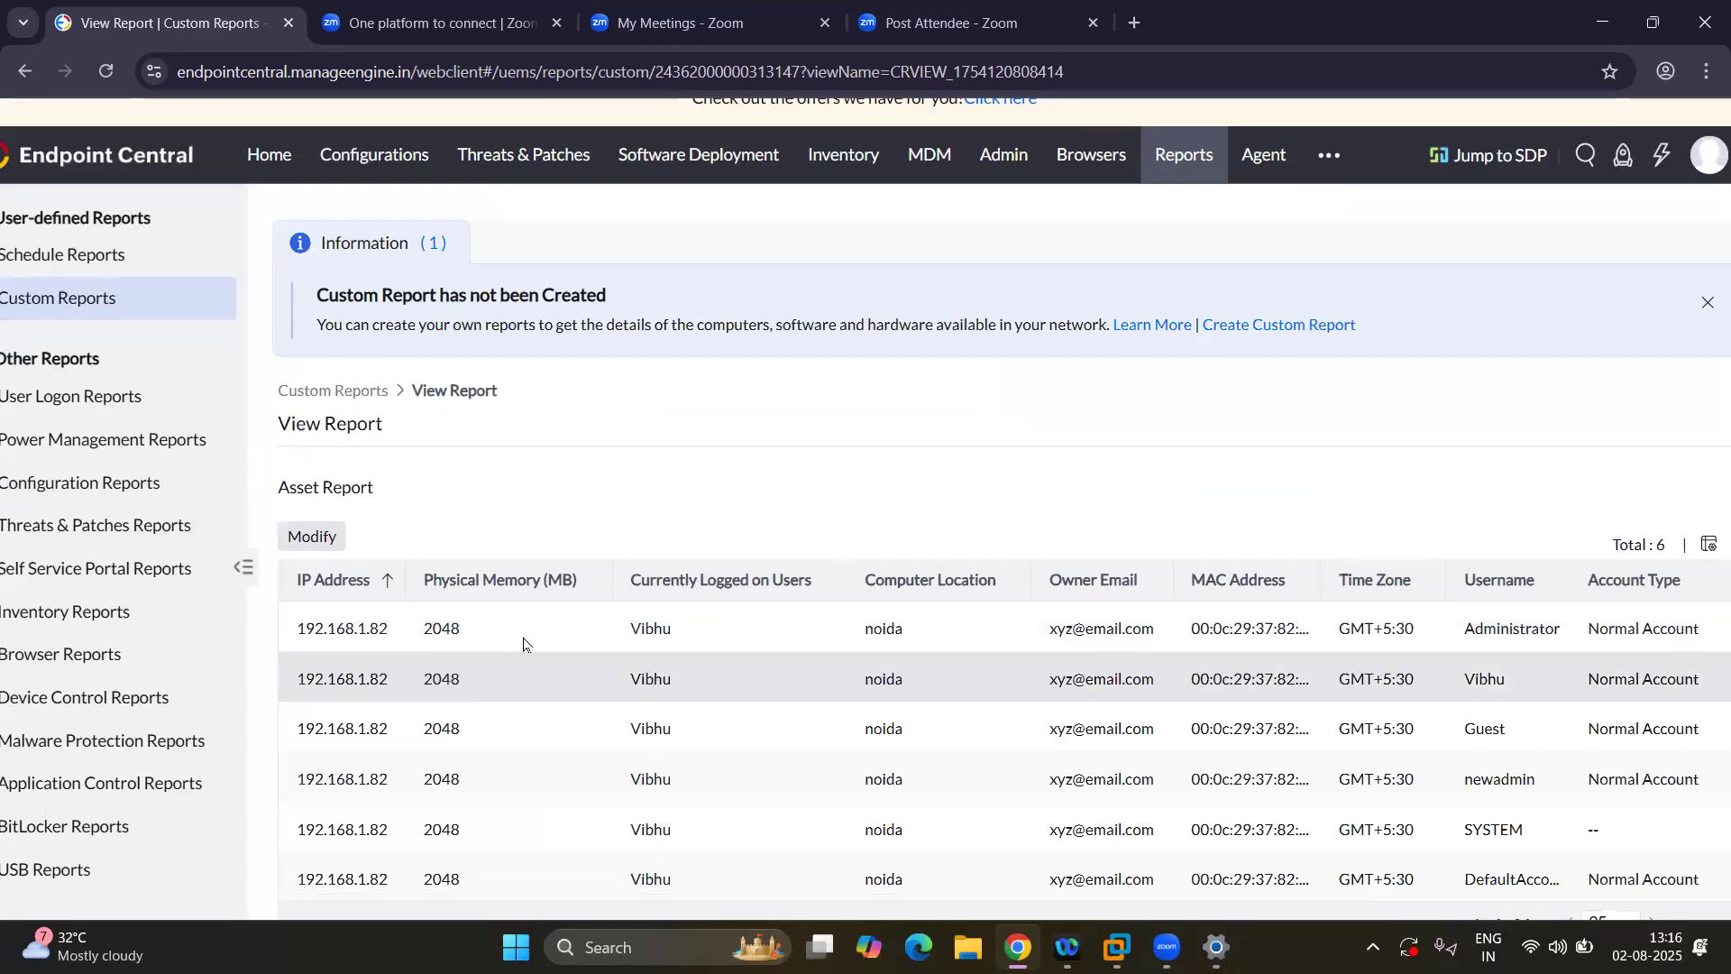
Review the generated Asset Report across all its columns, from IP Address through Antivirus Version, and return to its beginning.
scroll(824, 771, "right", 3)
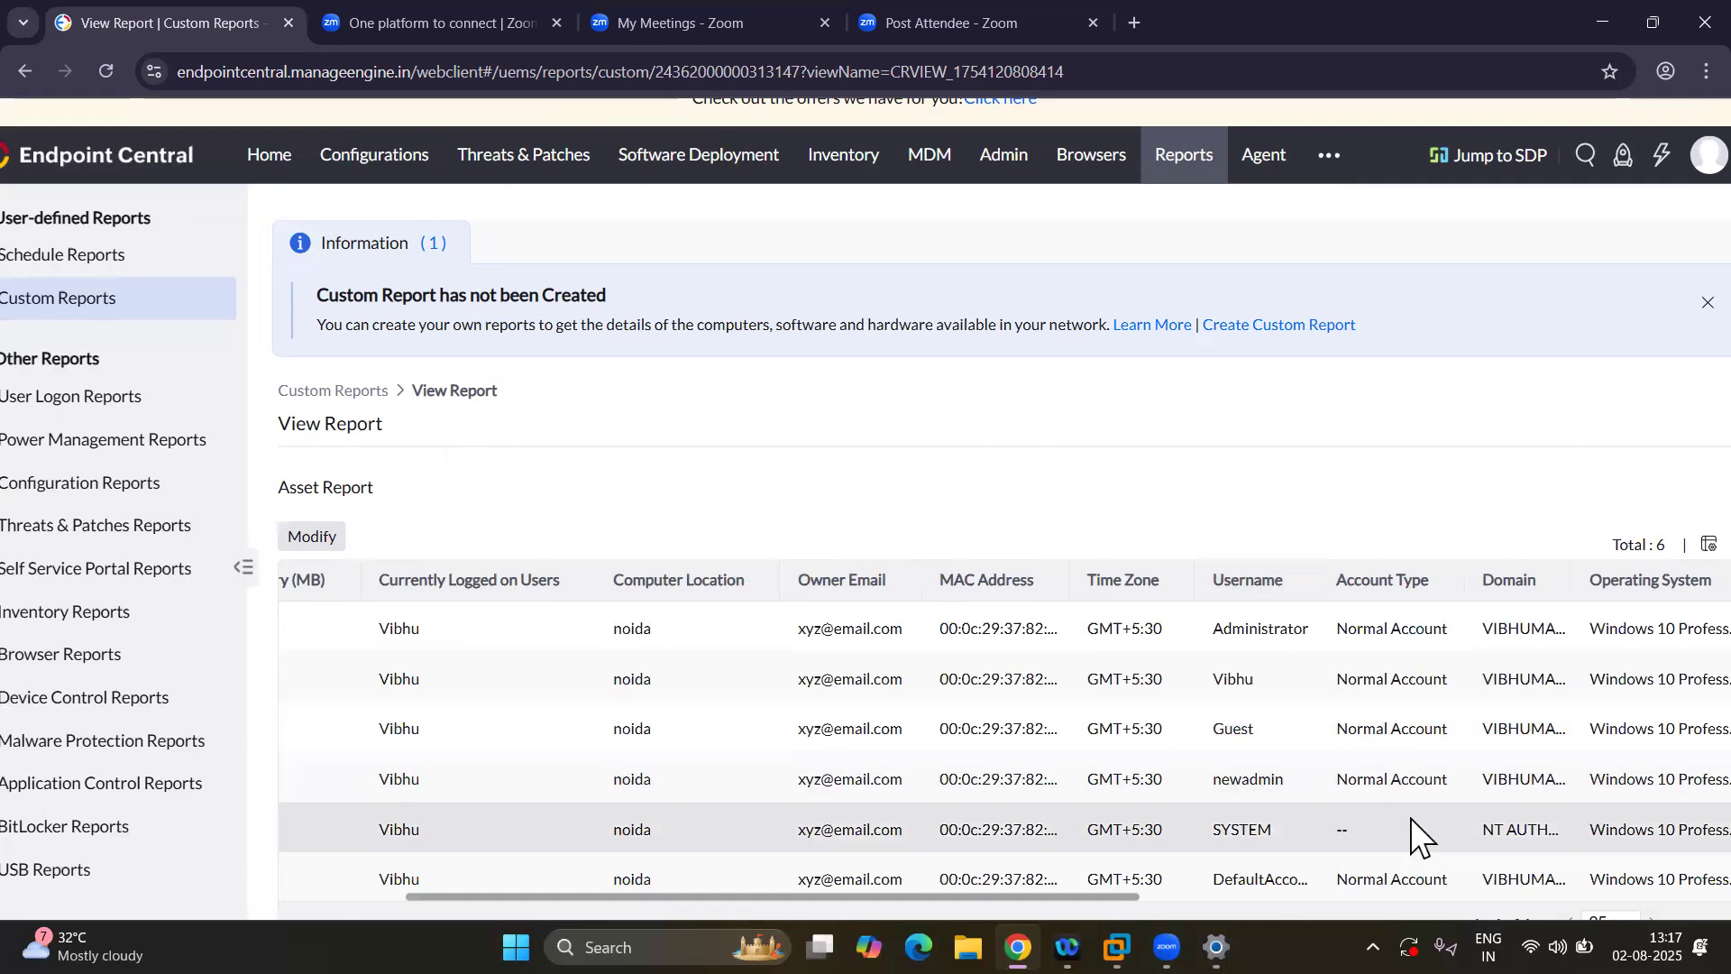
scroll(1409, 825, "right", 2)
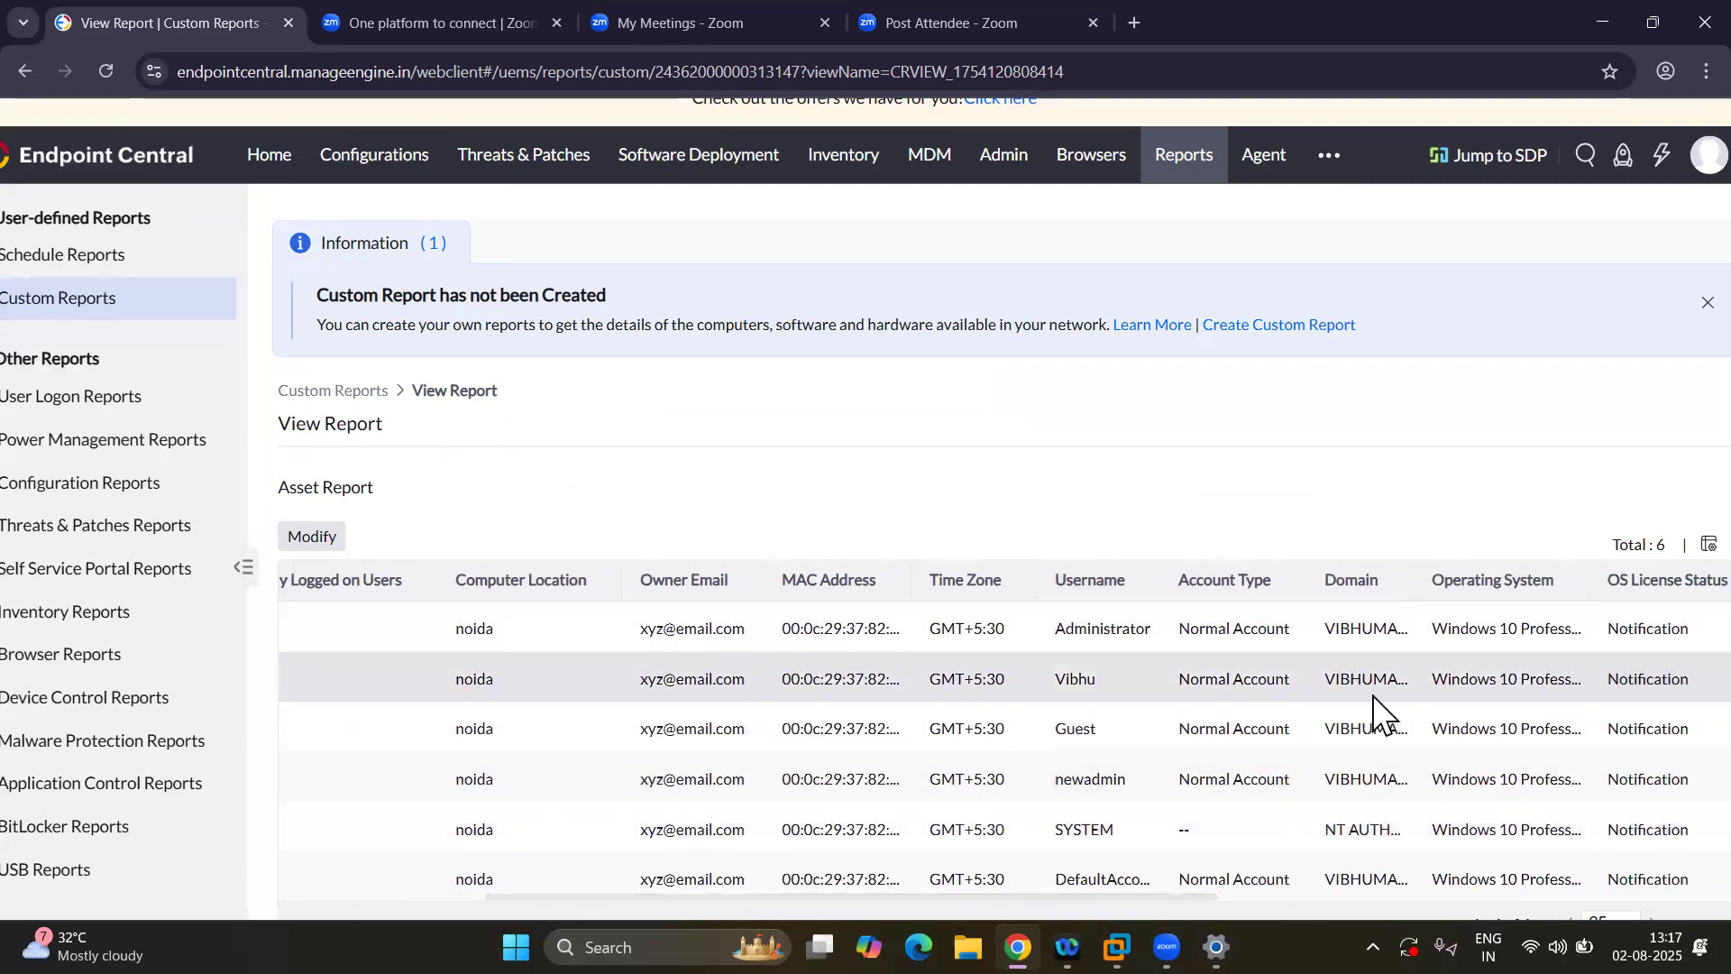
scroll(1525, 681, "right", 2)
scroll(1524, 676, "right", 1)
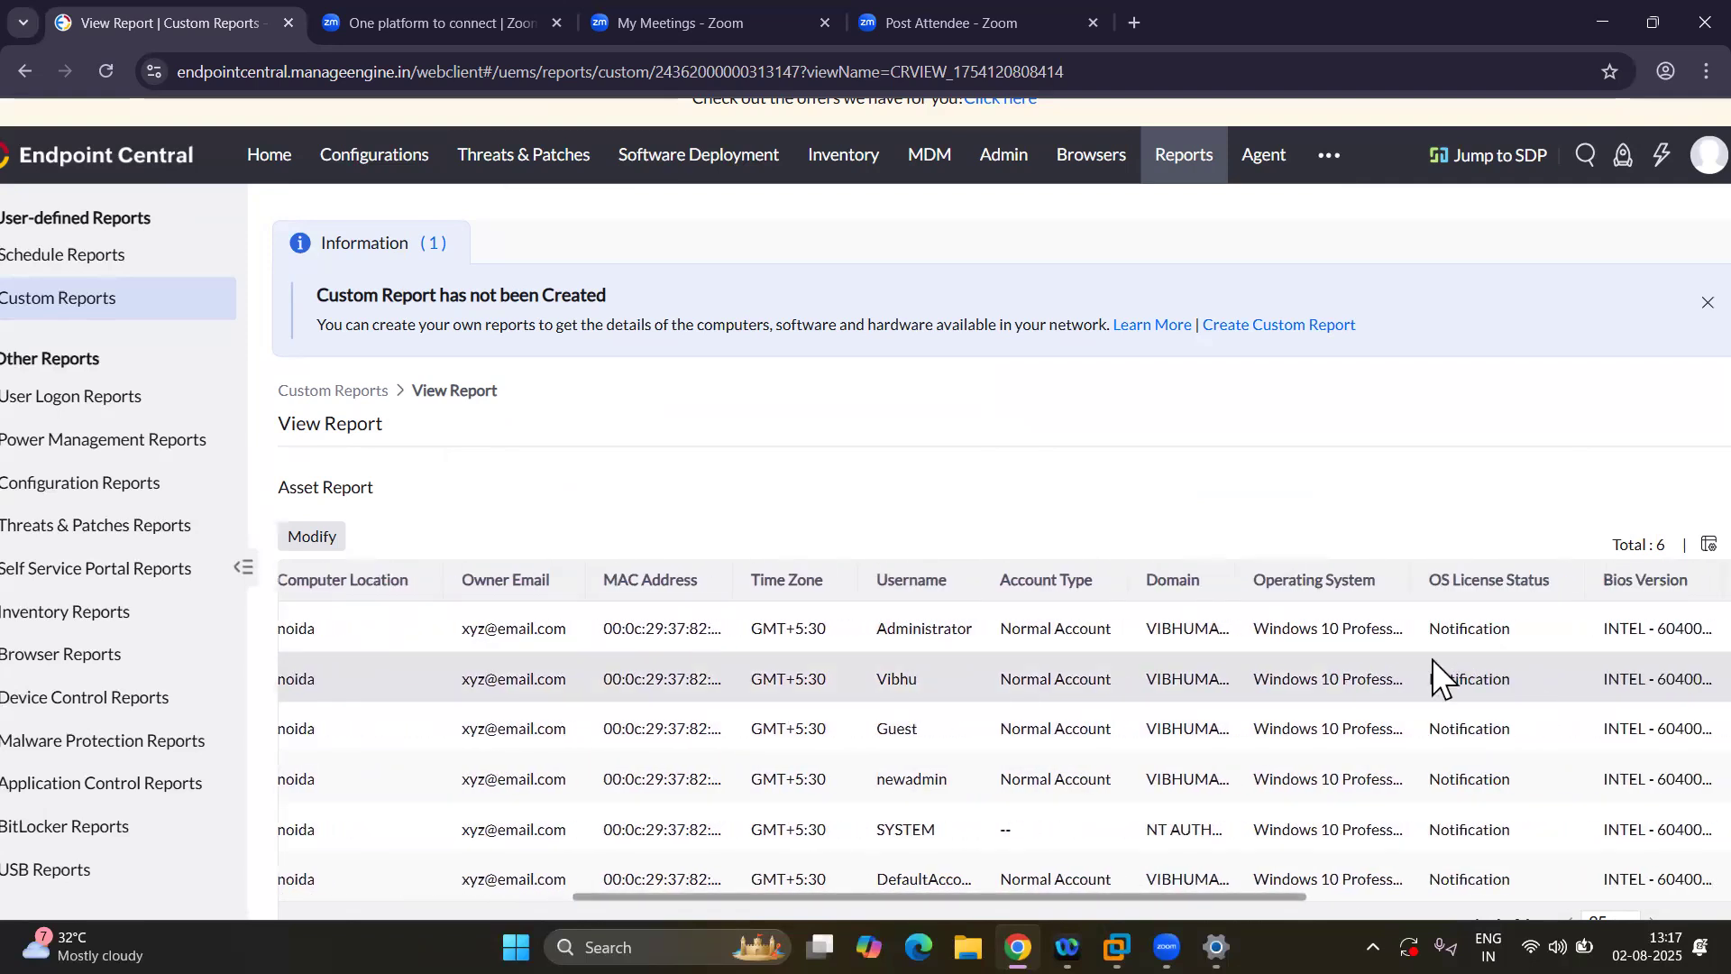
scroll(1586, 730, "right", 2)
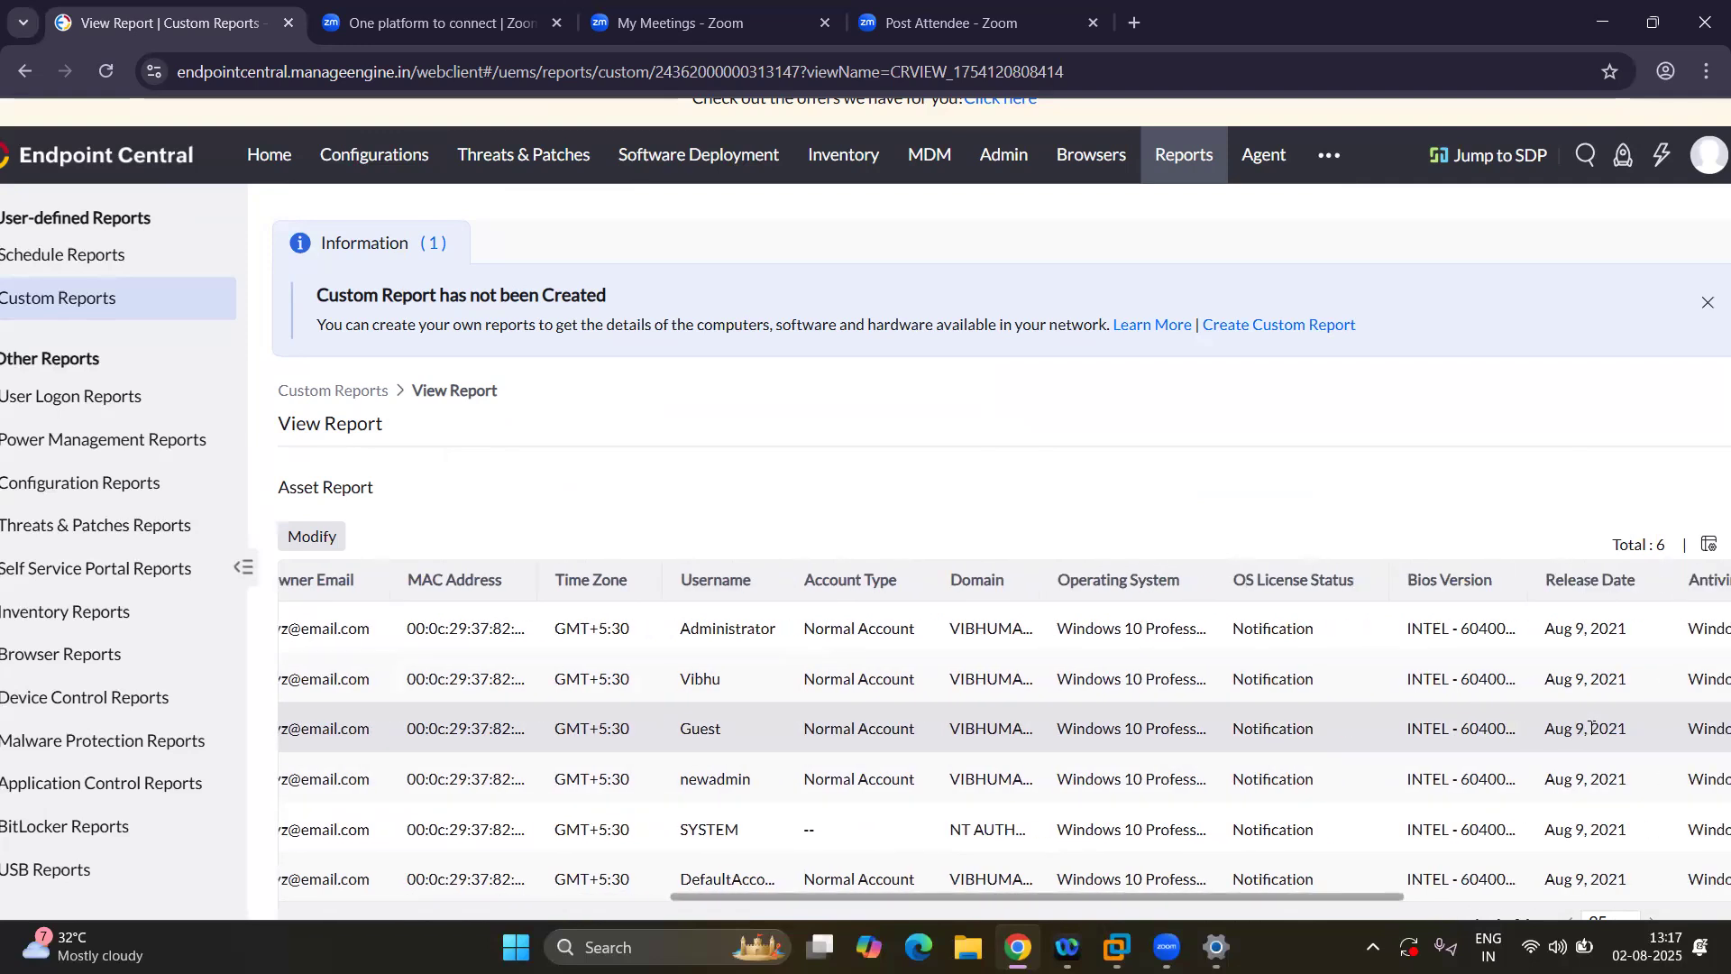
scroll(1524, 694, "right", 7)
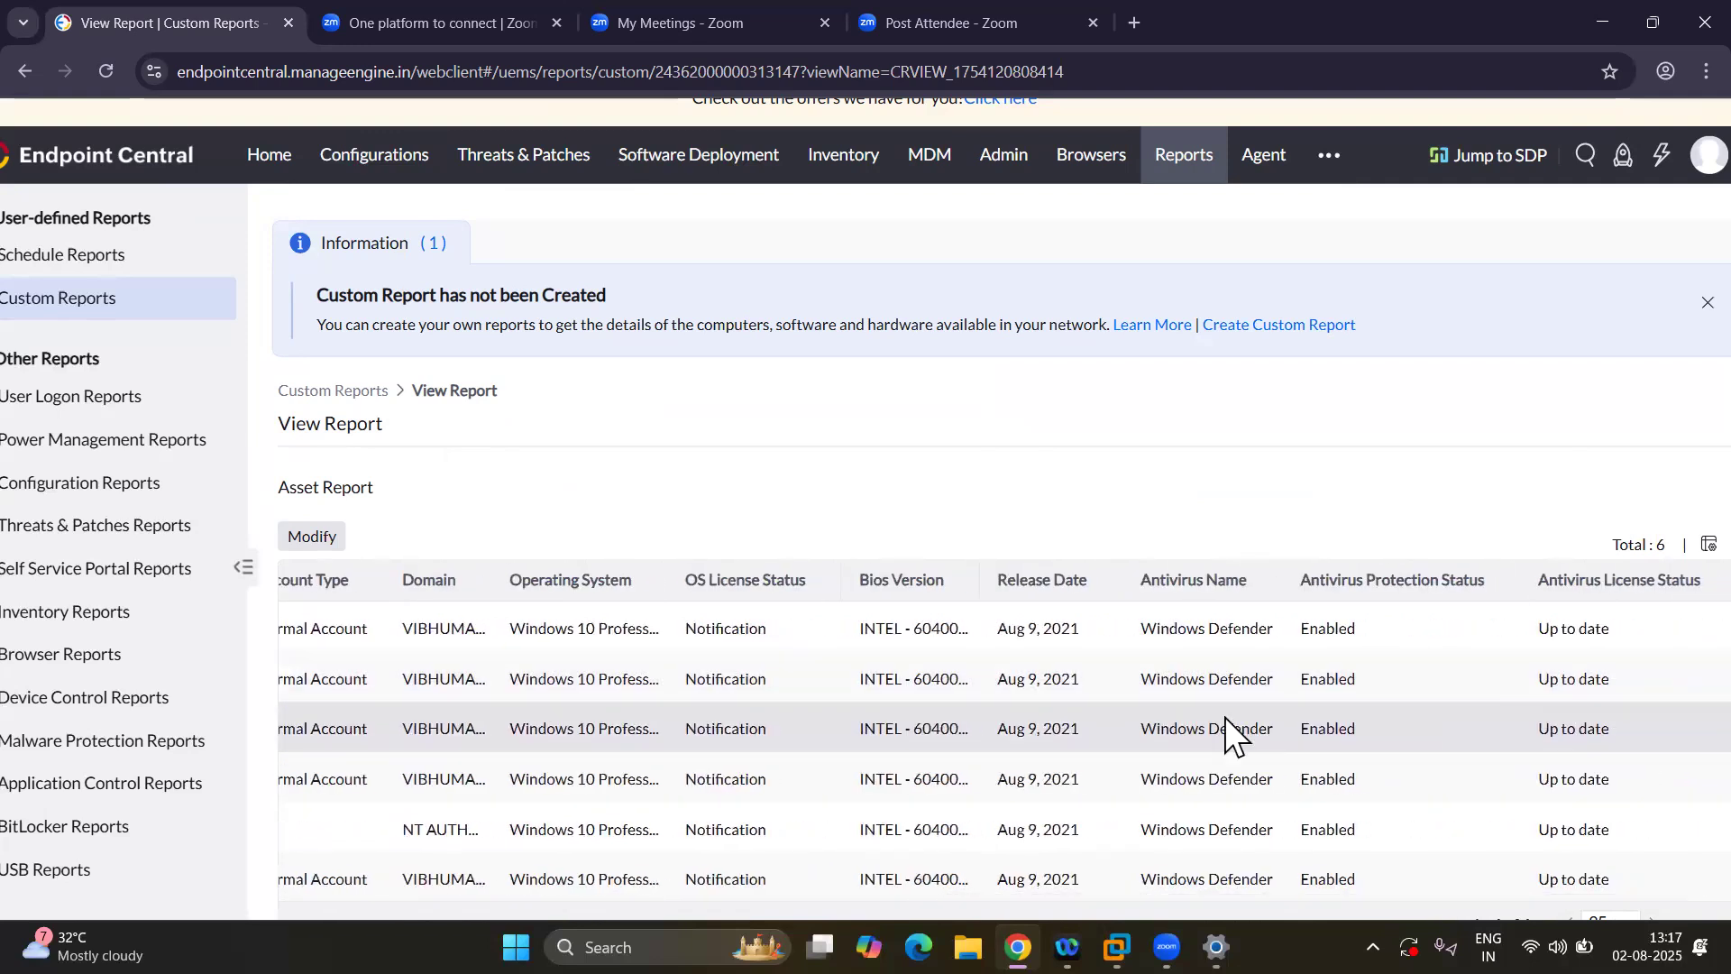
scroll(1228, 727, "right", 3)
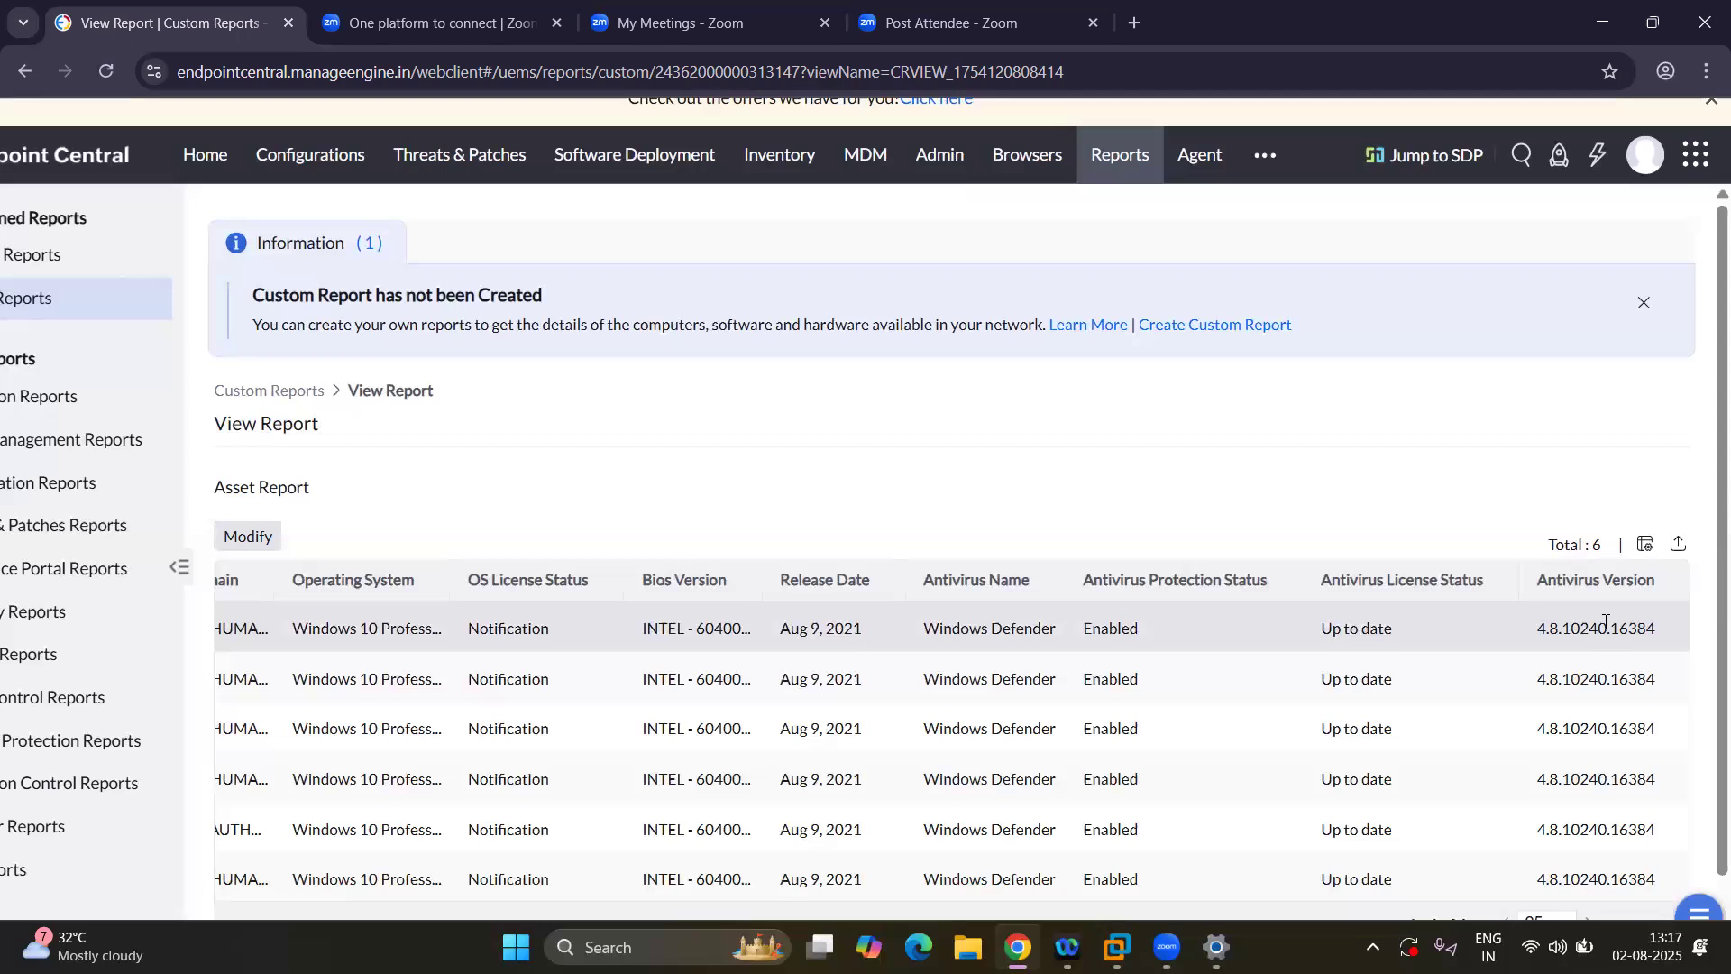
scroll(1601, 750, "down", 1)
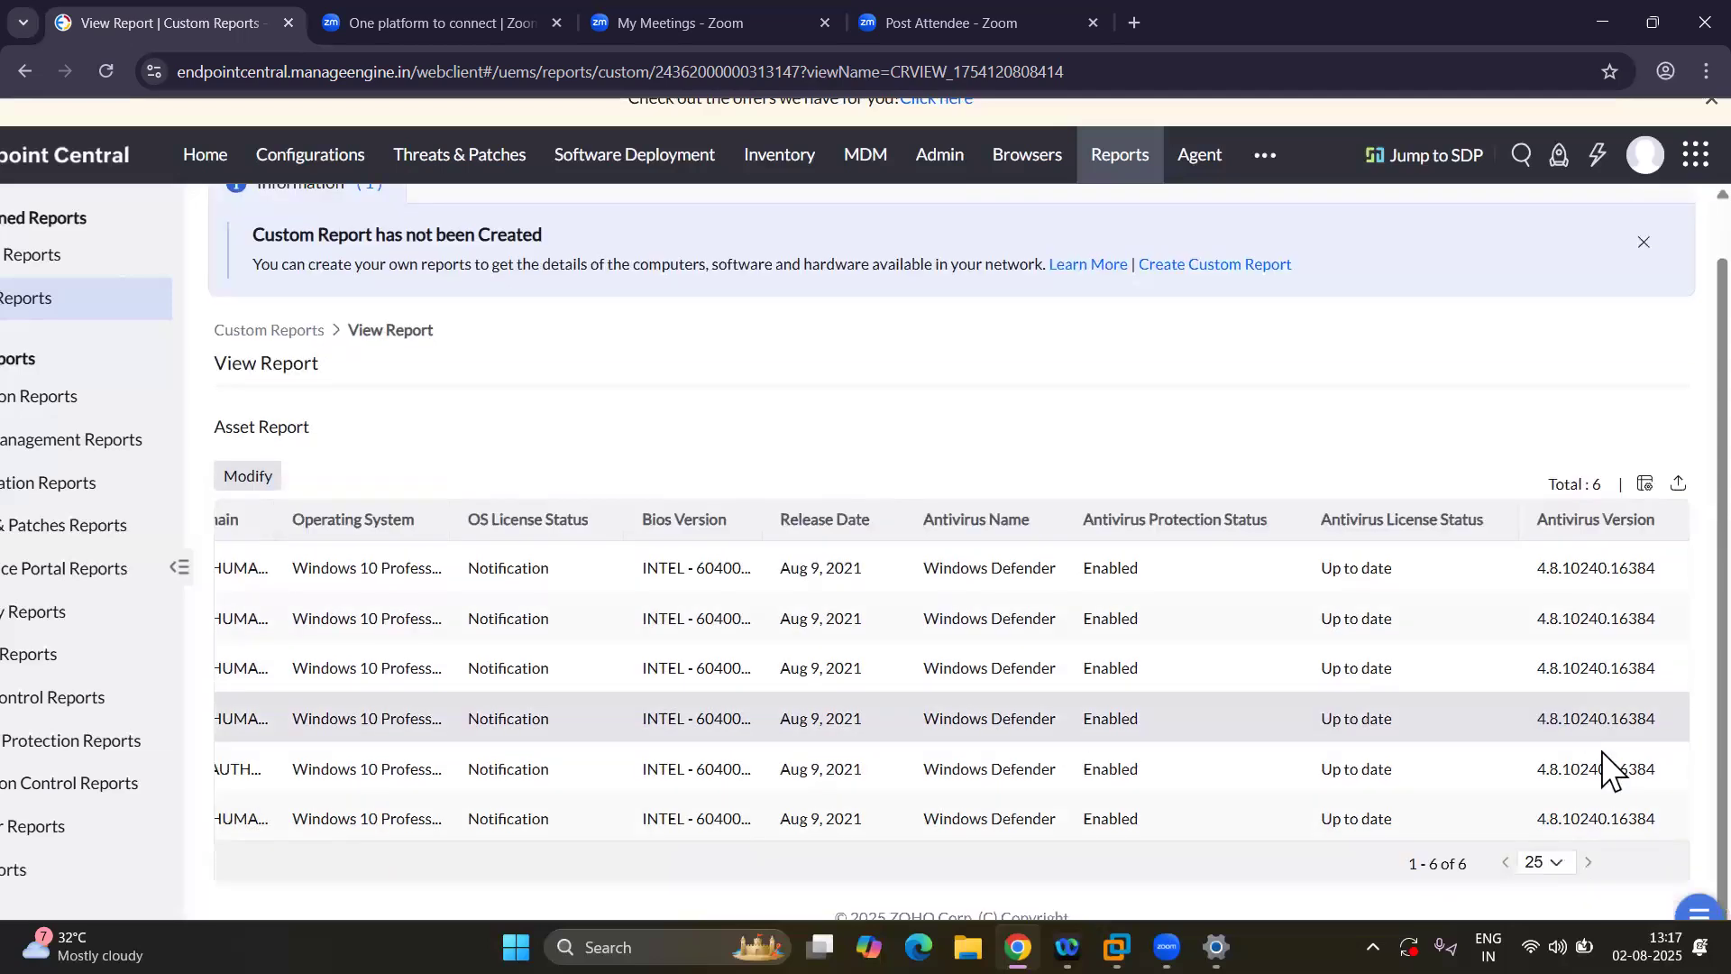
scroll(1554, 681, "left", 10)
scroll(1554, 681, "left", 4)
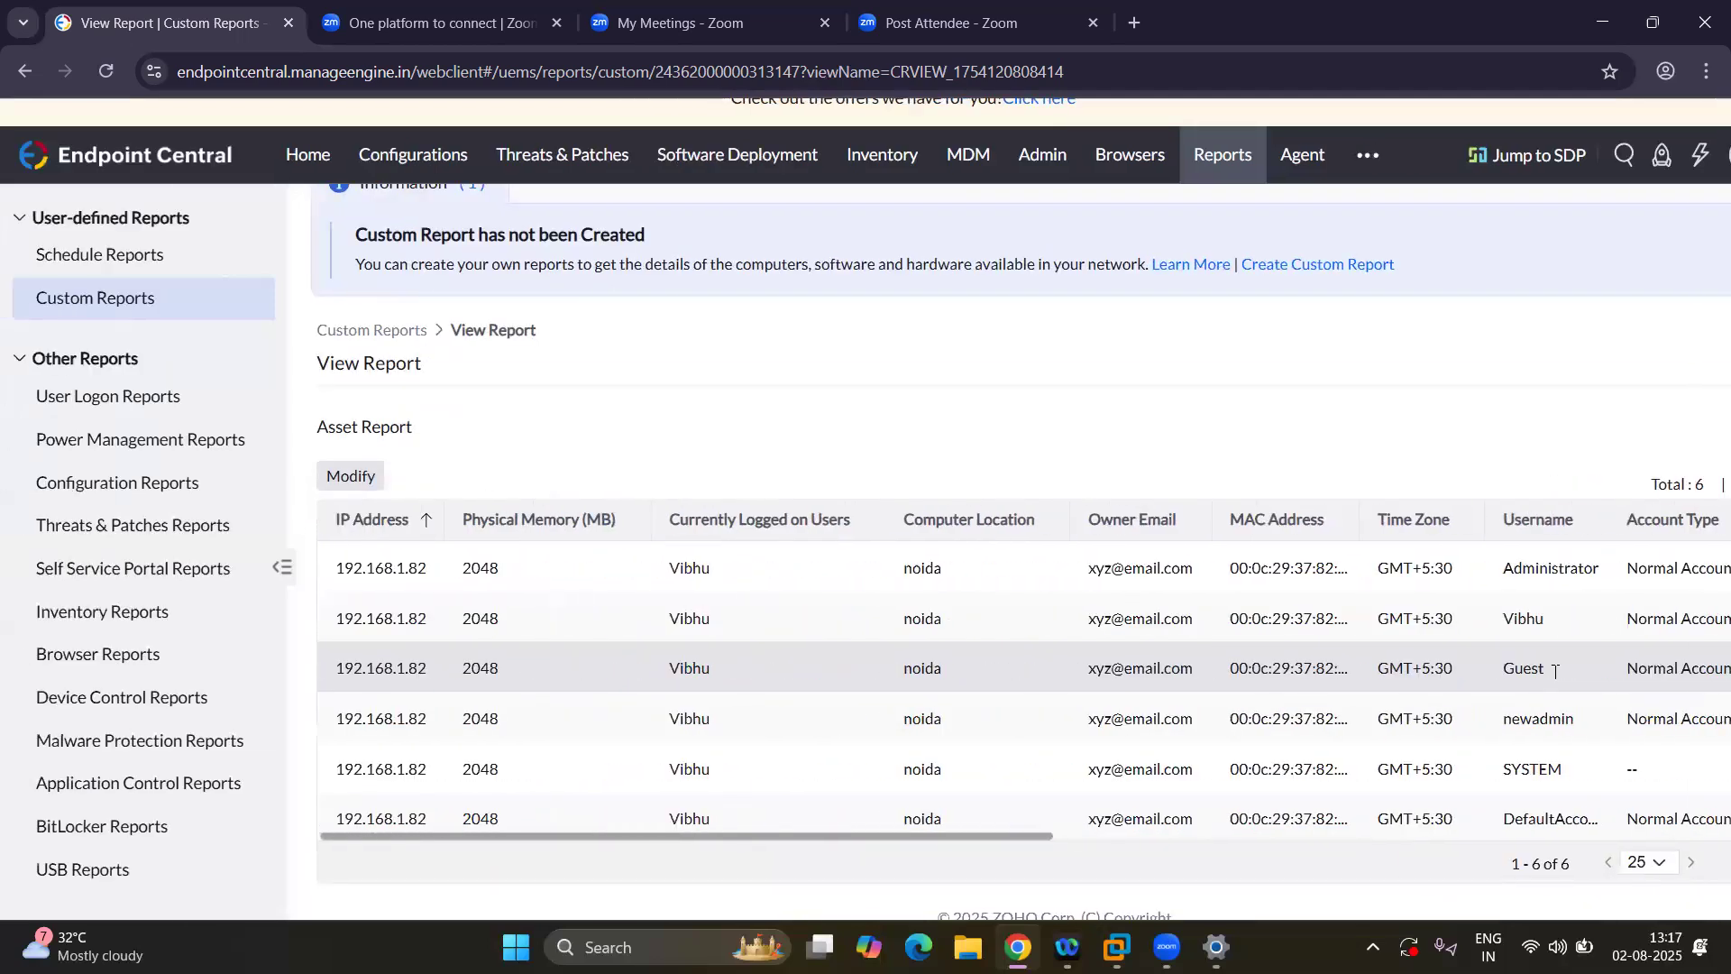
scroll(1181, 676, "down", 1)
scroll(1174, 668, "up", 1)
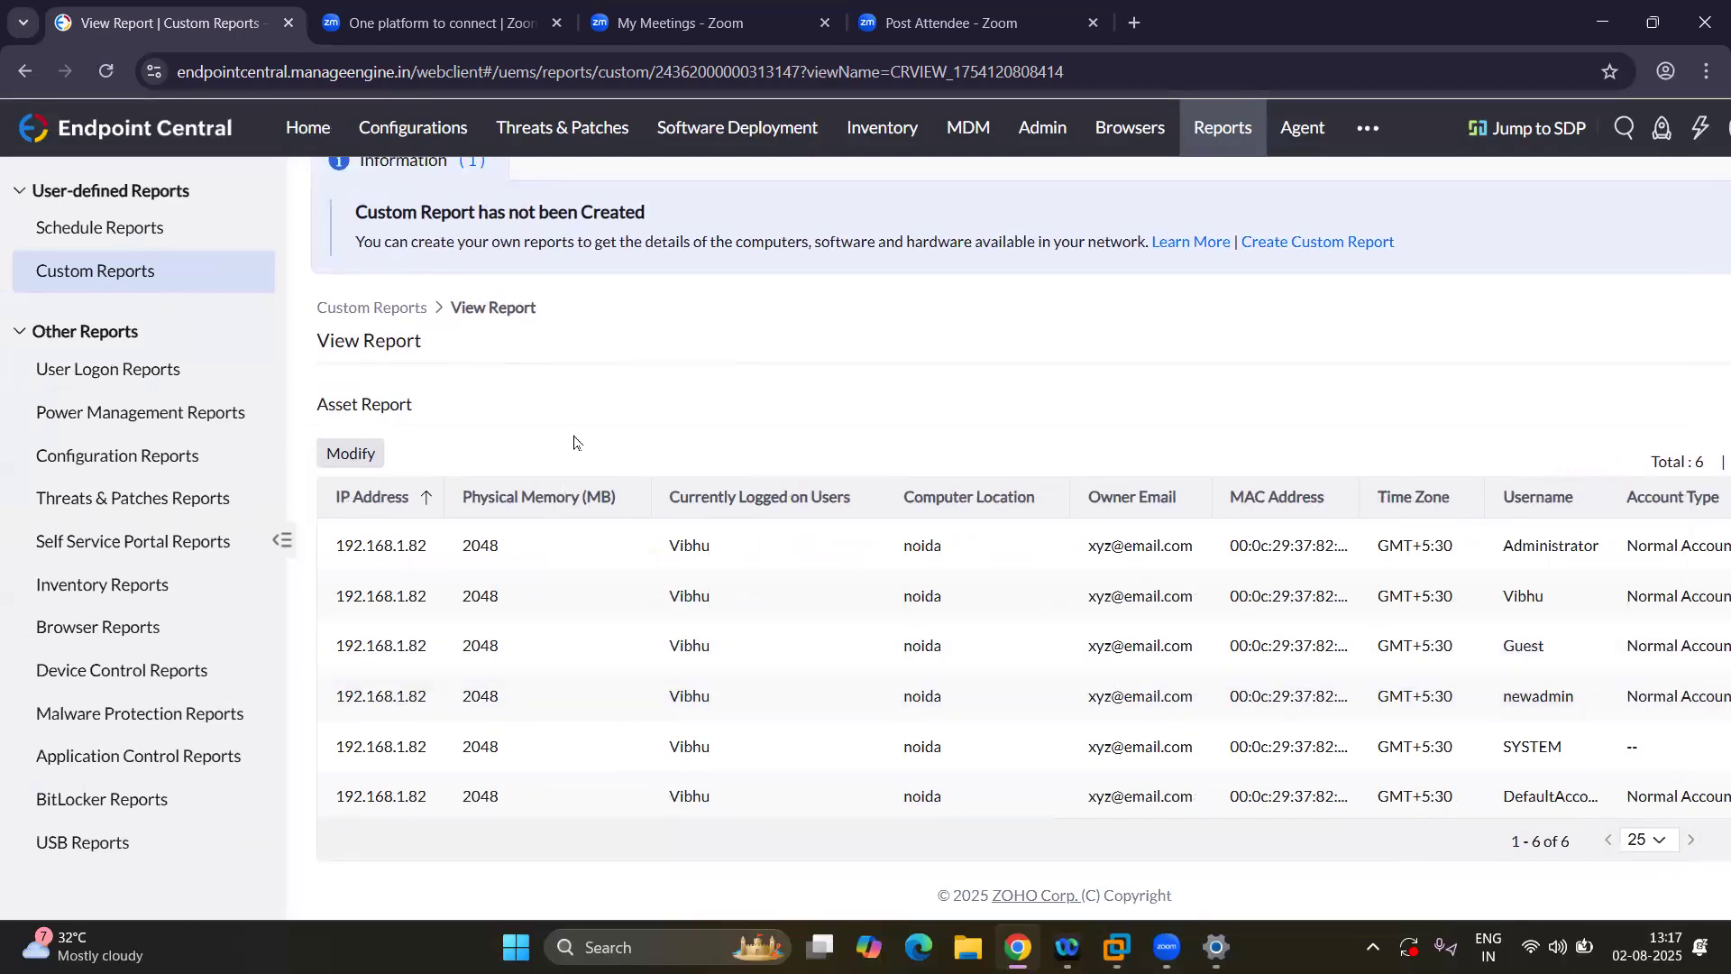
scroll(938, 436, "up", 2)
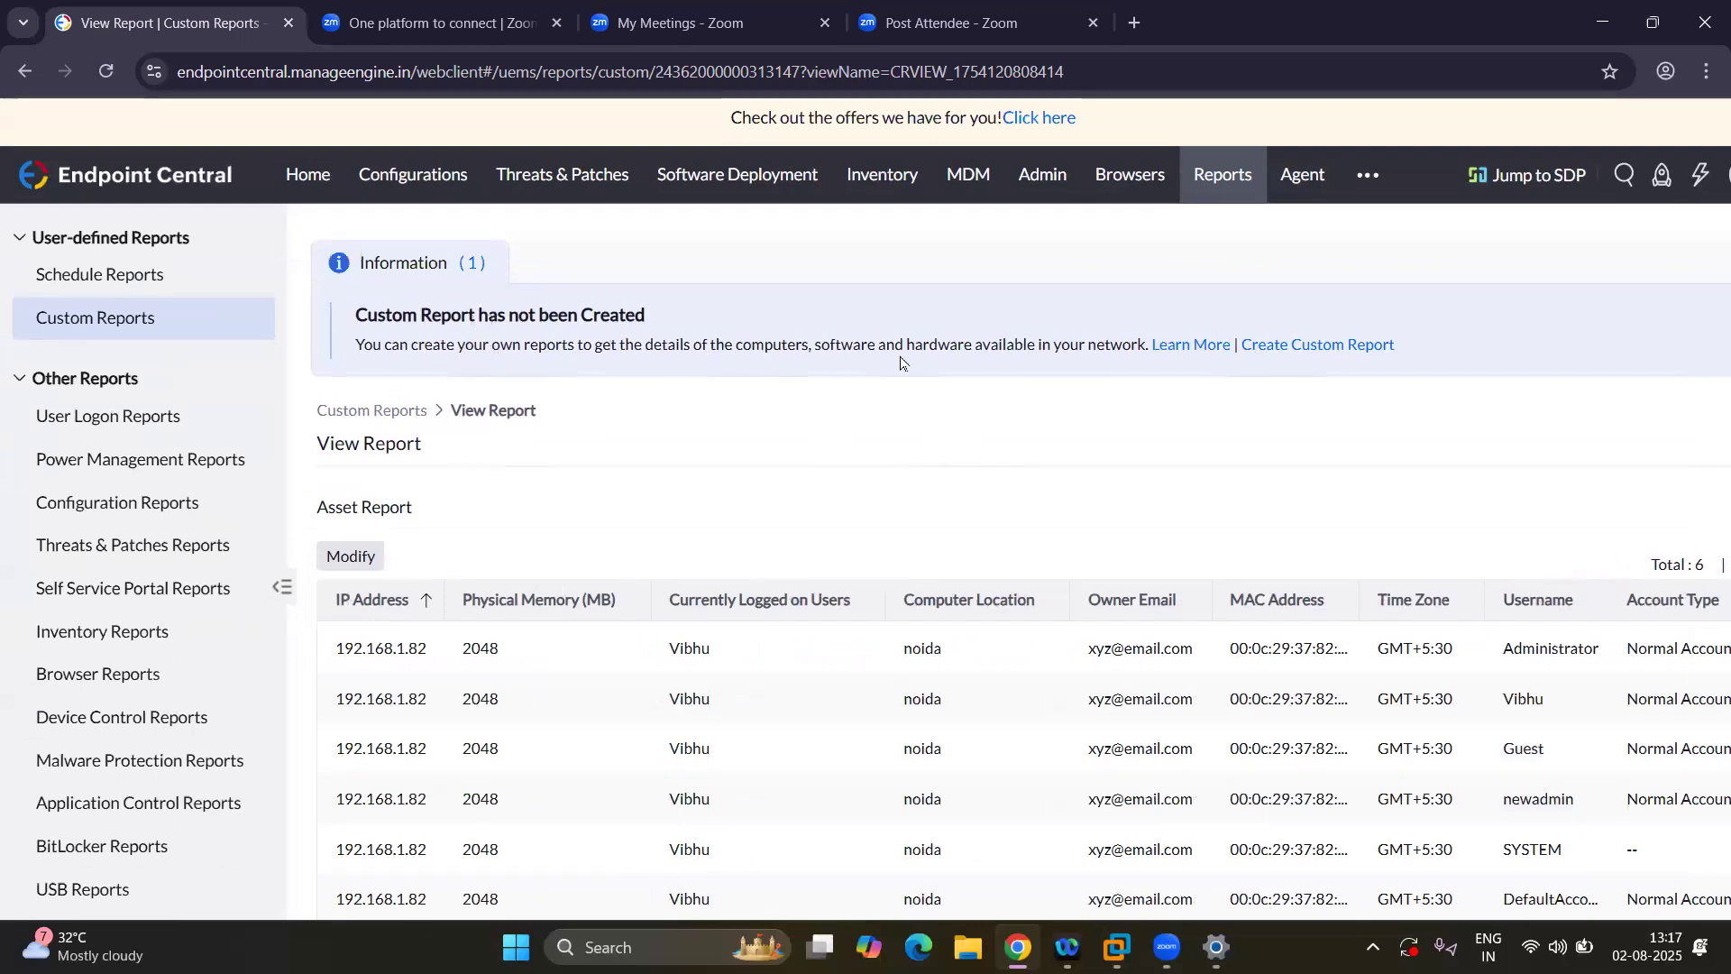
Reopen the saved Asset Report from the list of custom reports and review its columns through Antivirus Version.
scroll(655, 486, "down", 1)
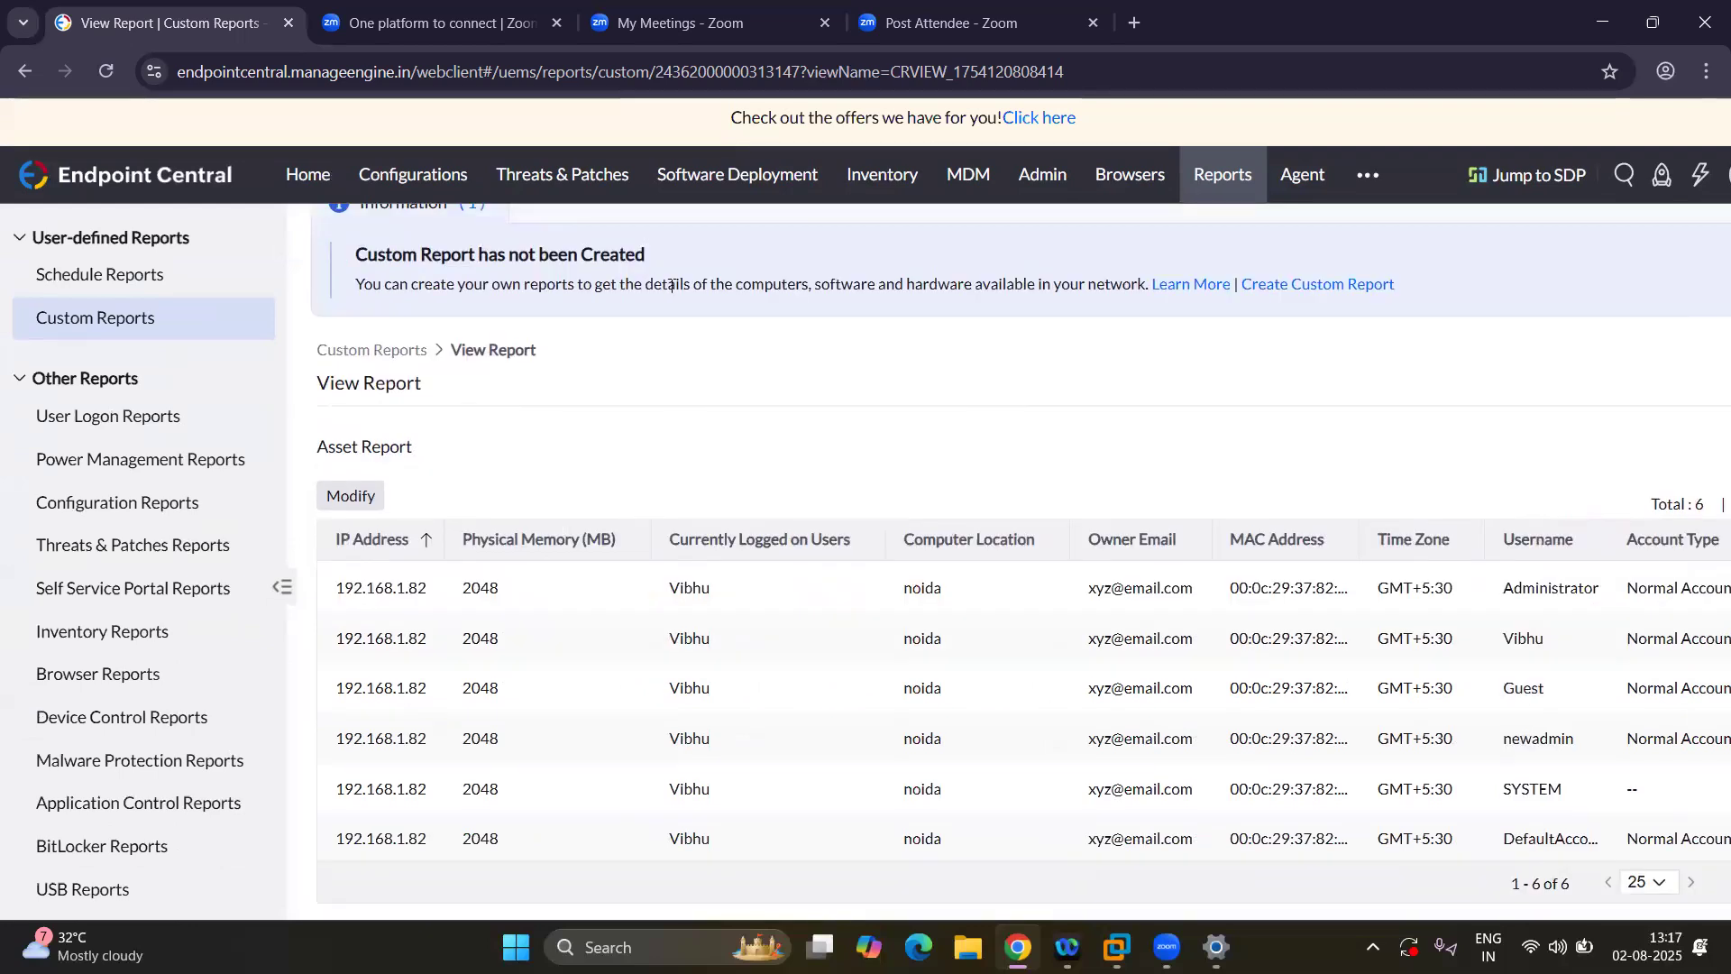
left_click(1223, 178)
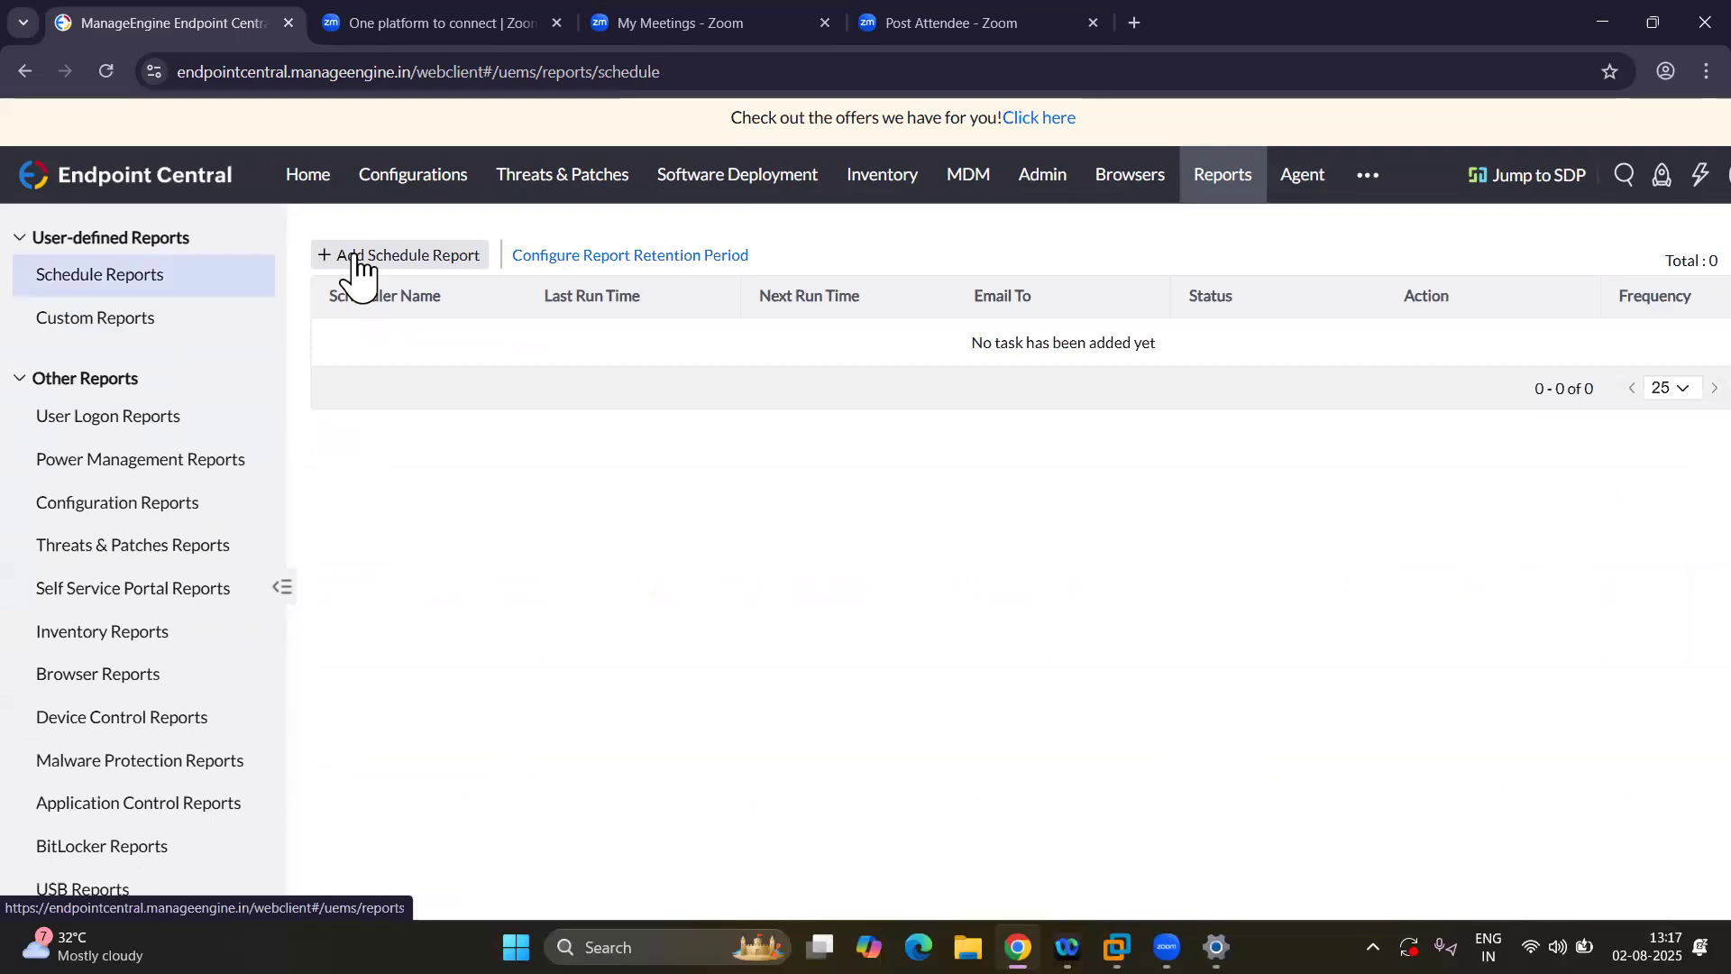
left_click(116, 318)
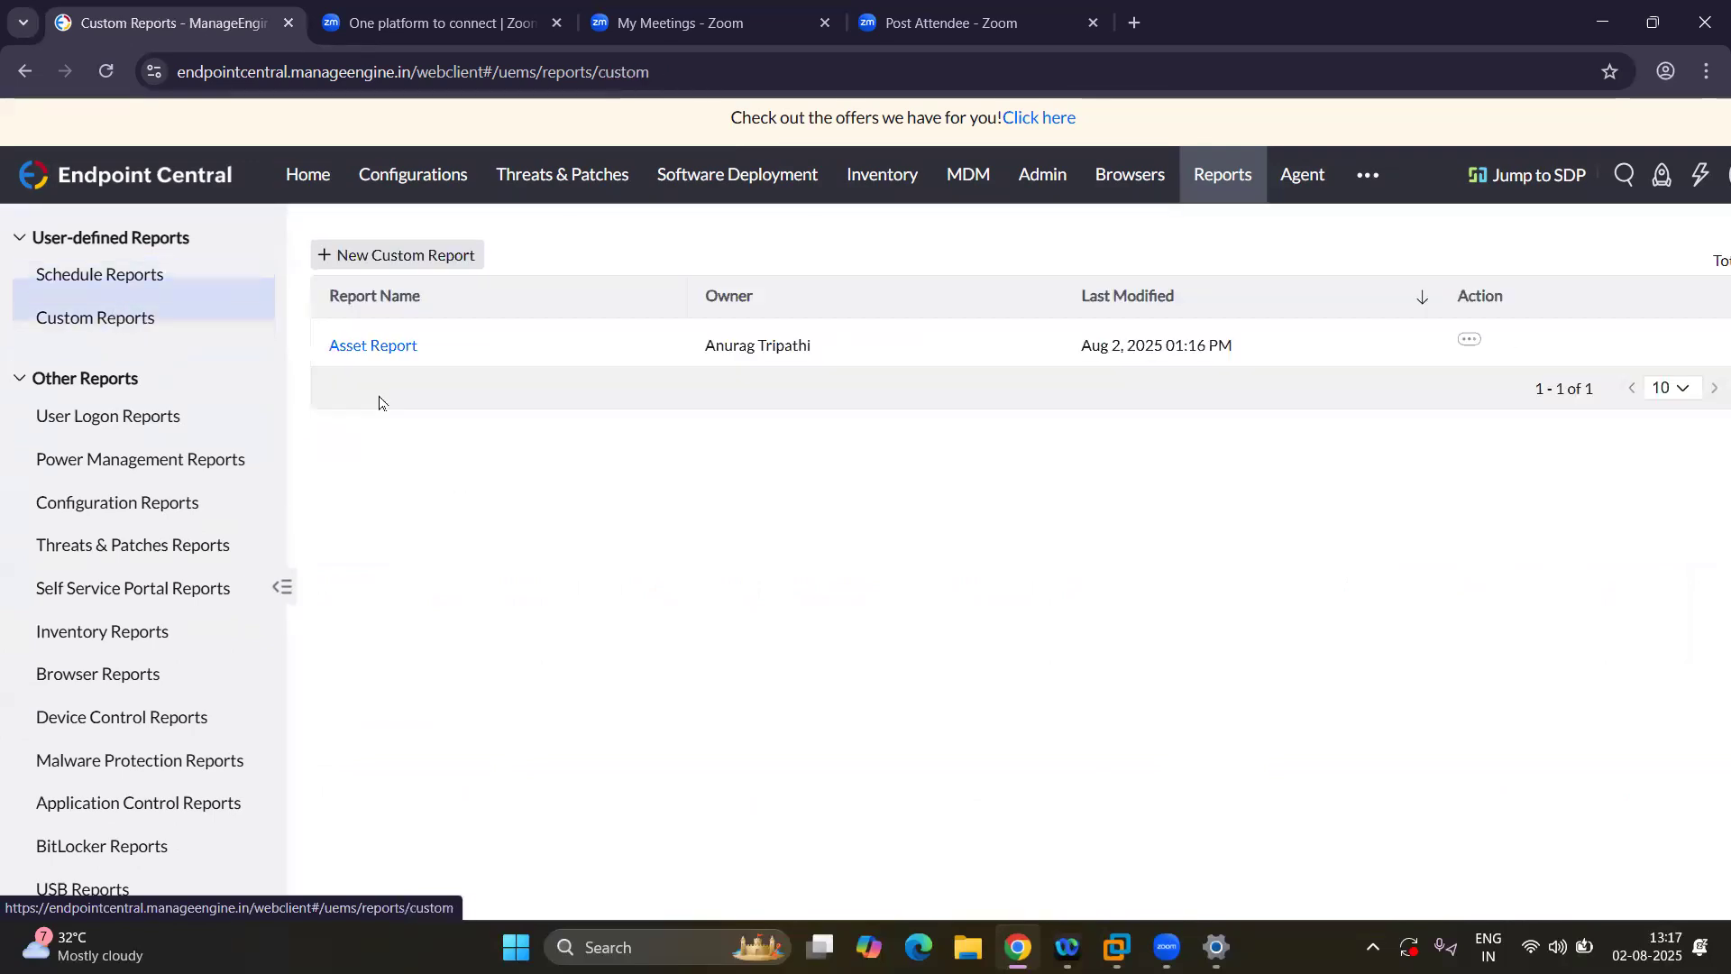
left_click(380, 348)
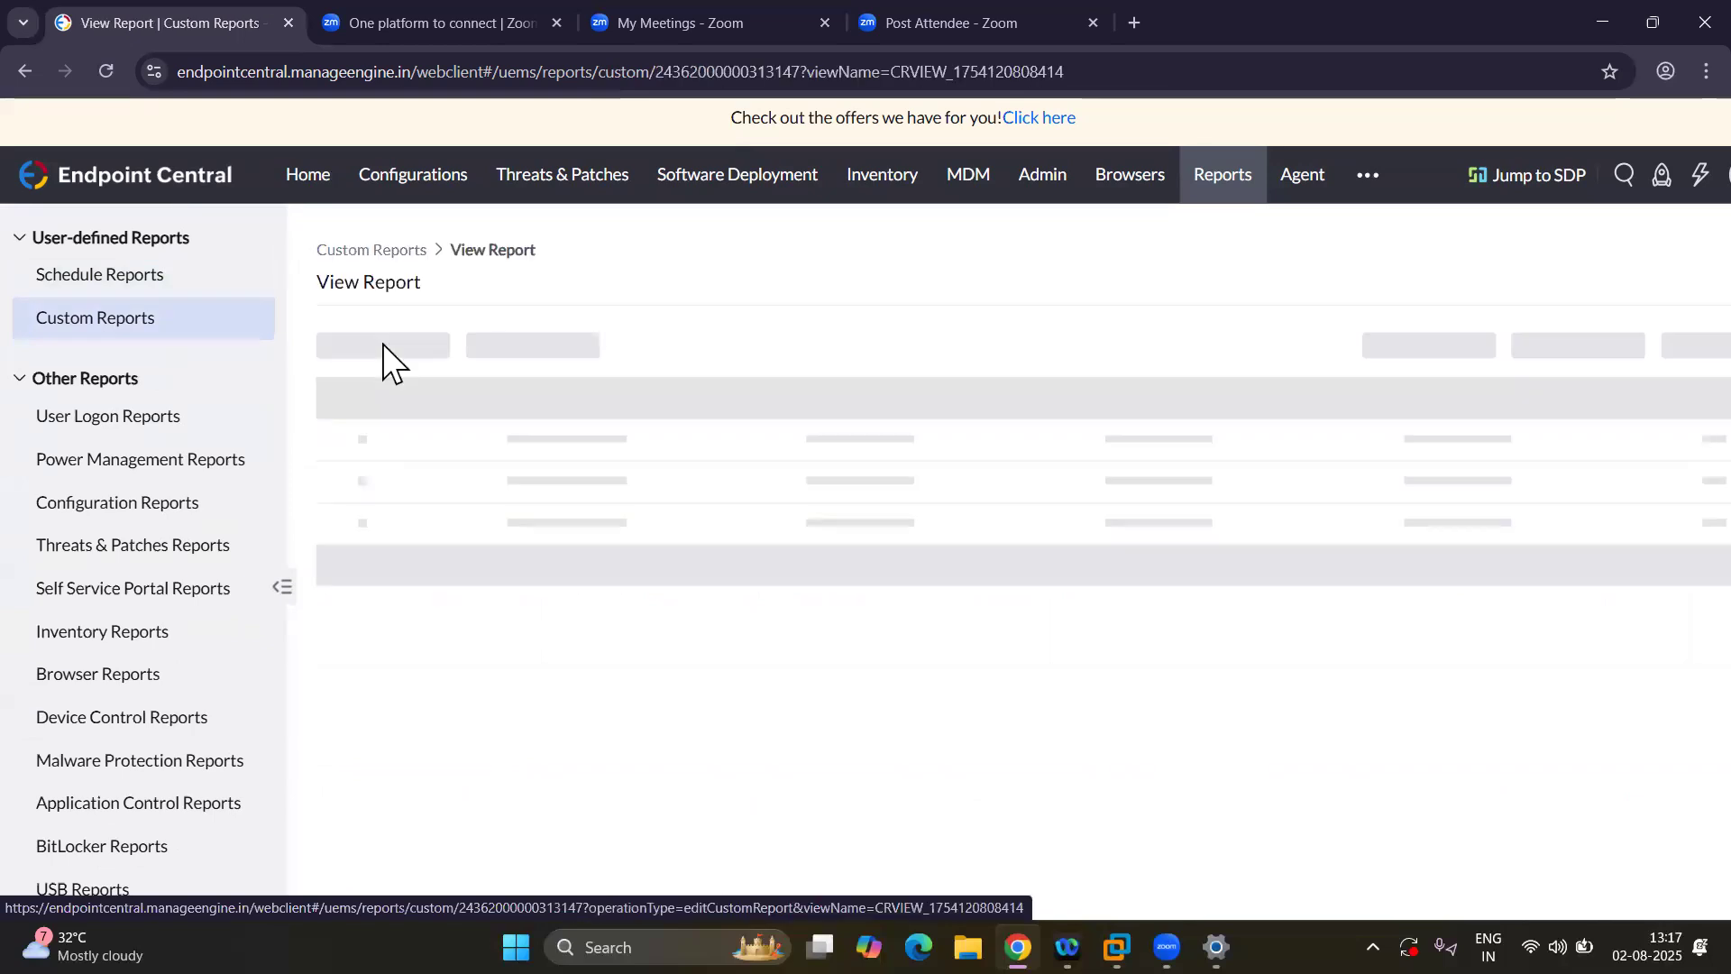
scroll(454, 570, "down", 1)
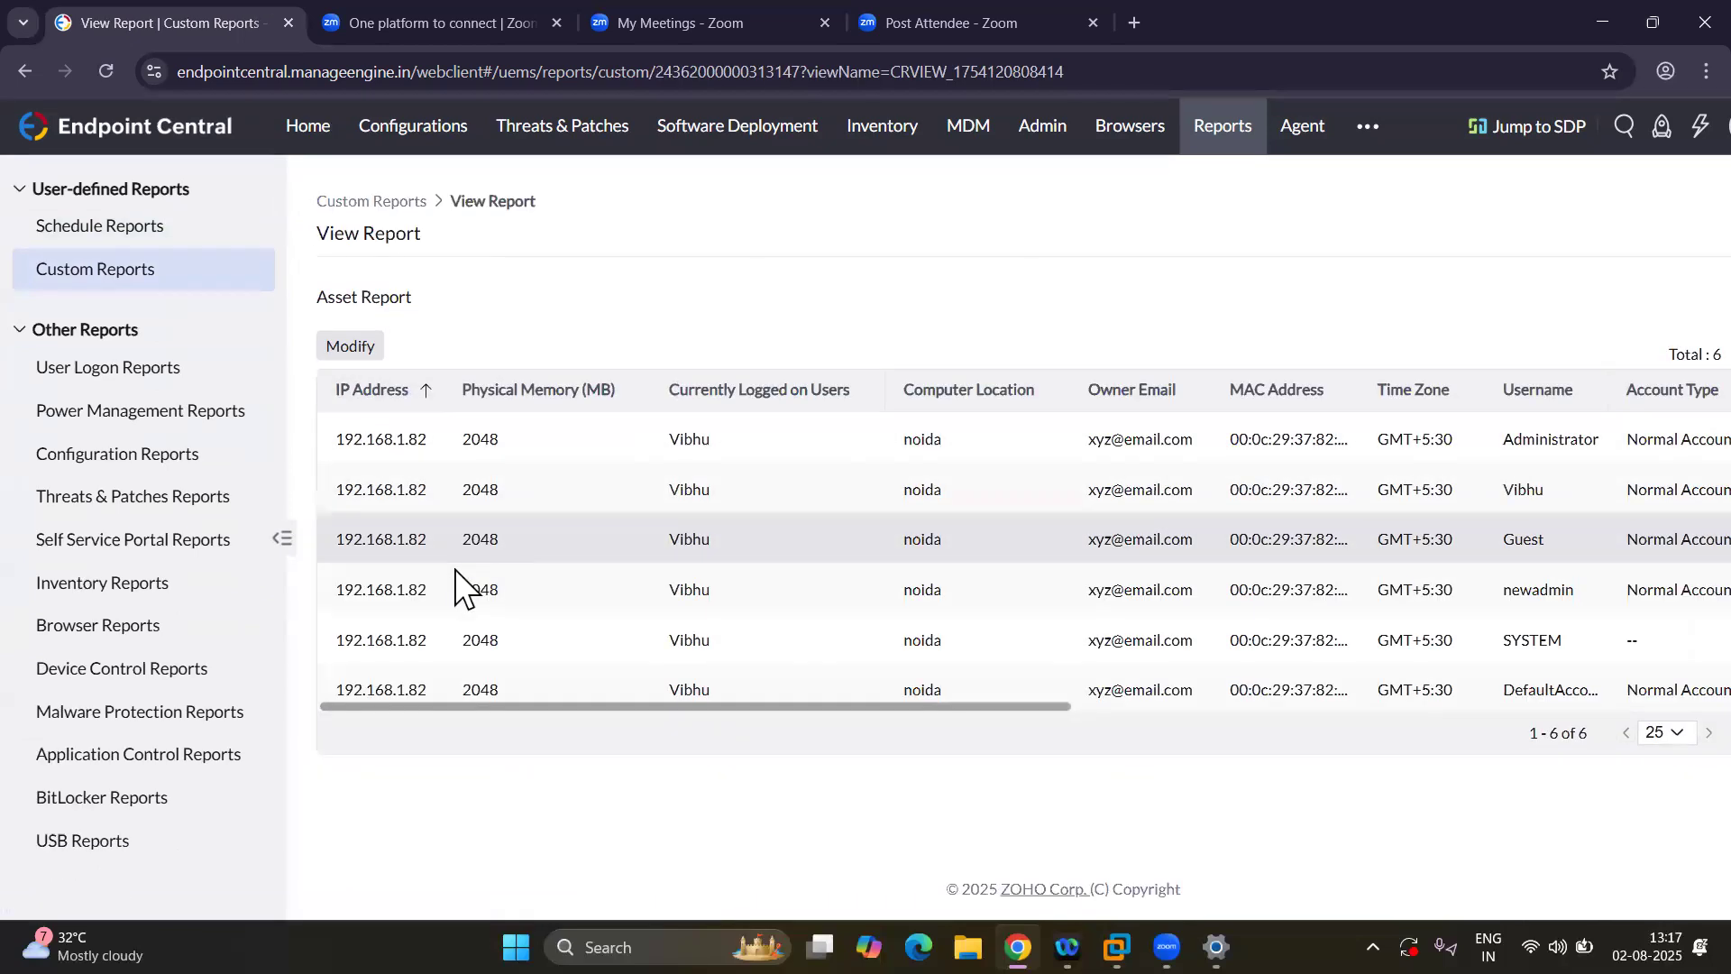
scroll(1035, 586, "right", 10)
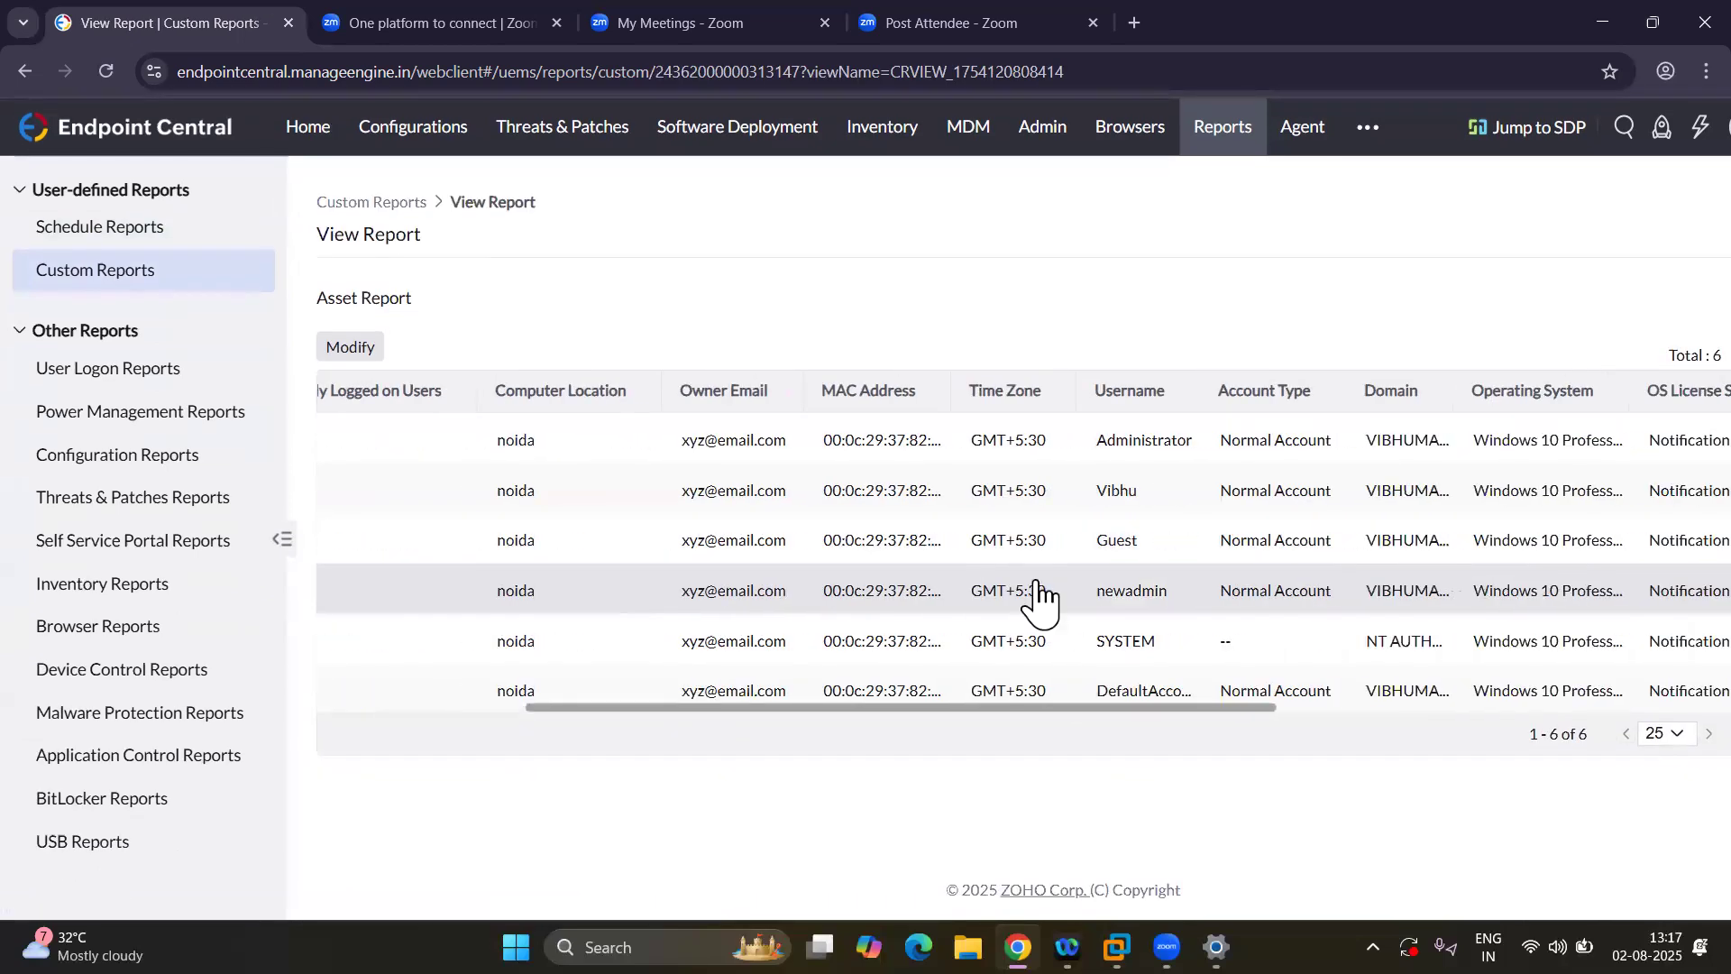
scroll(1034, 585, "right", 2)
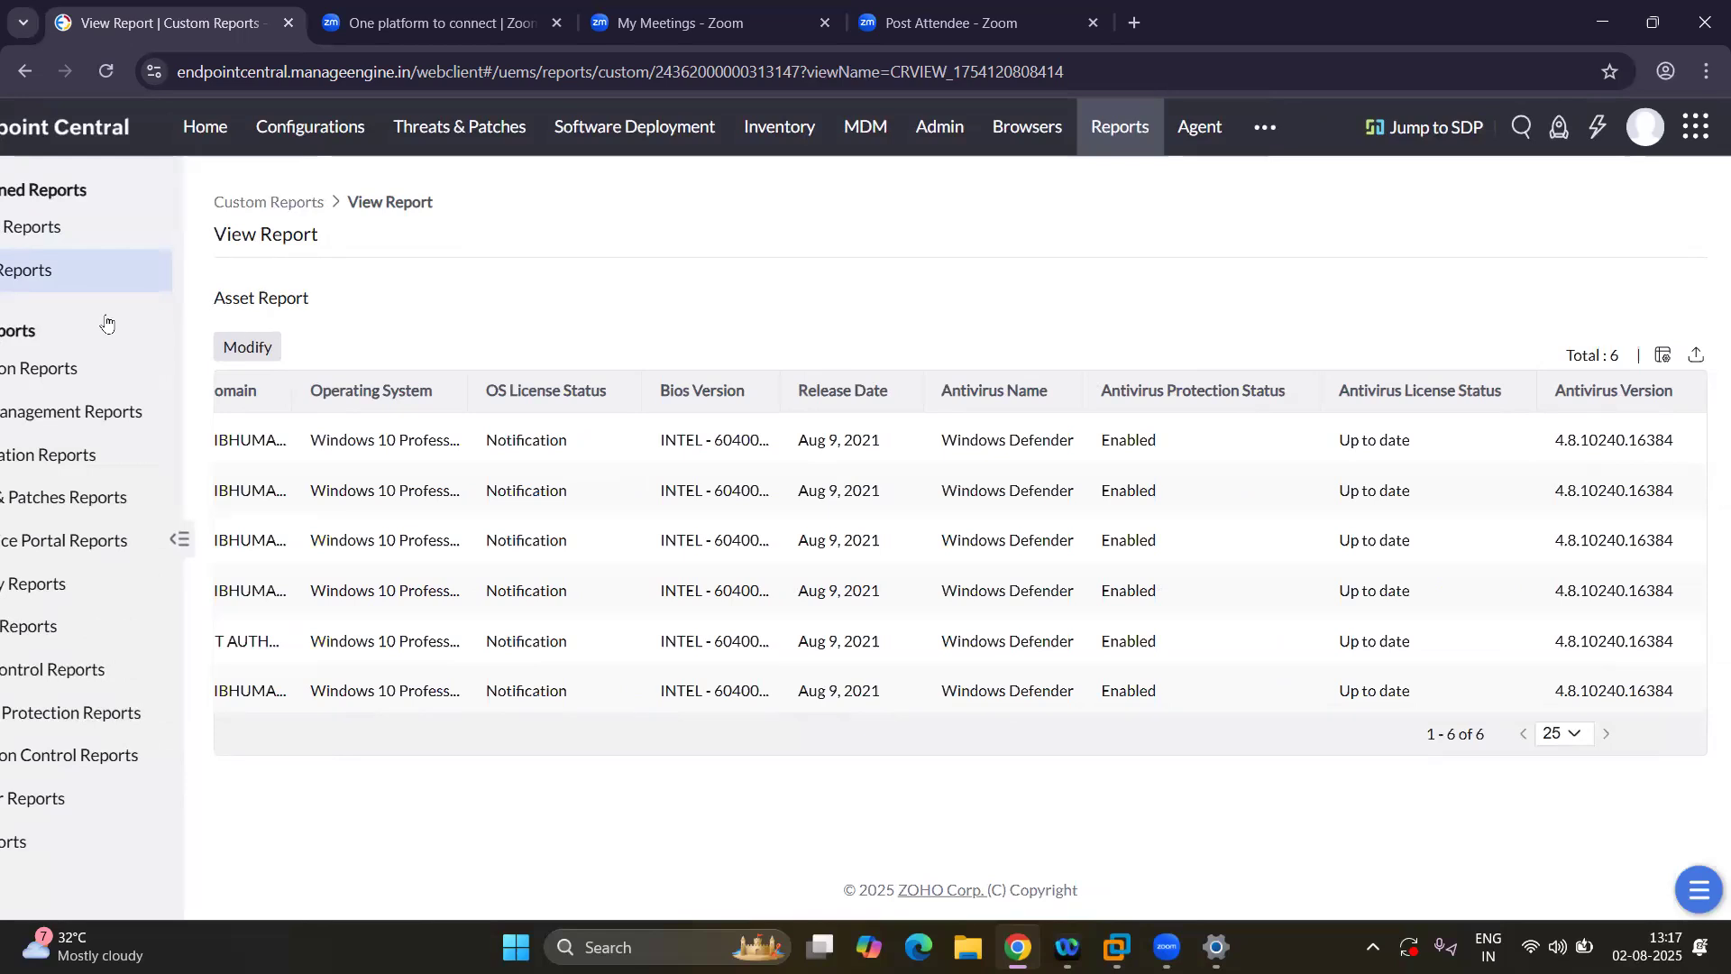
scroll(106, 323, "left", 2)
Start a new scheduled report with the scheduler name Asset Report and the description "auto".
left_click(112, 238)
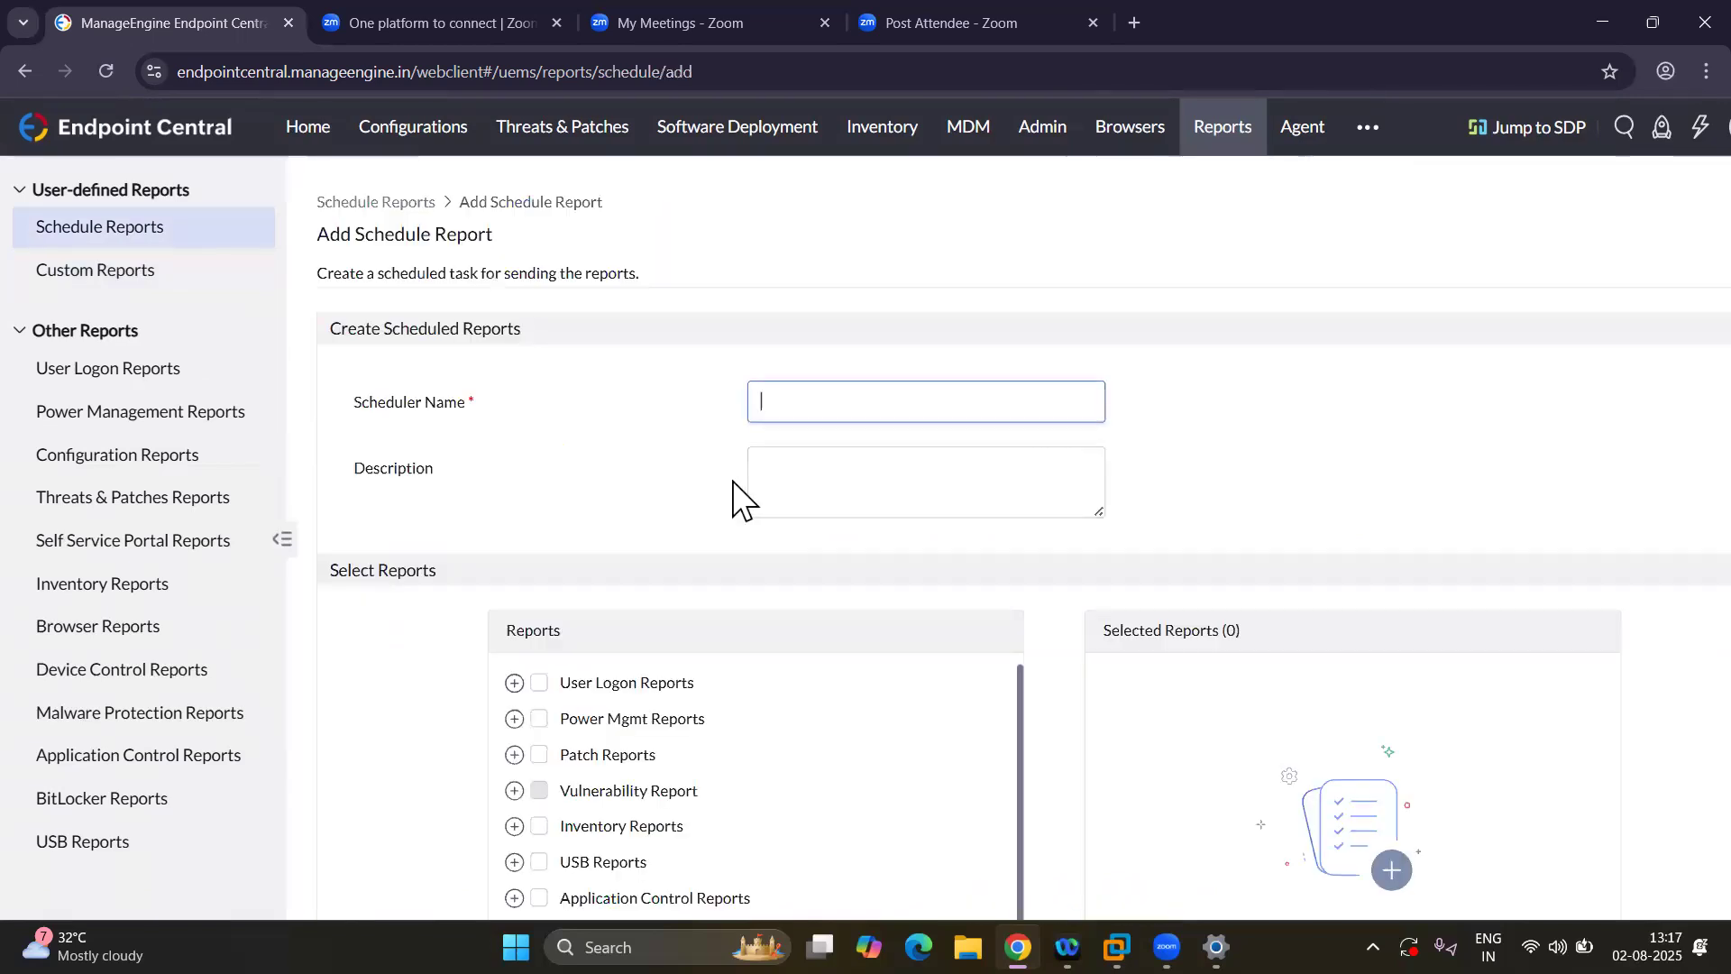
left_click(781, 405)
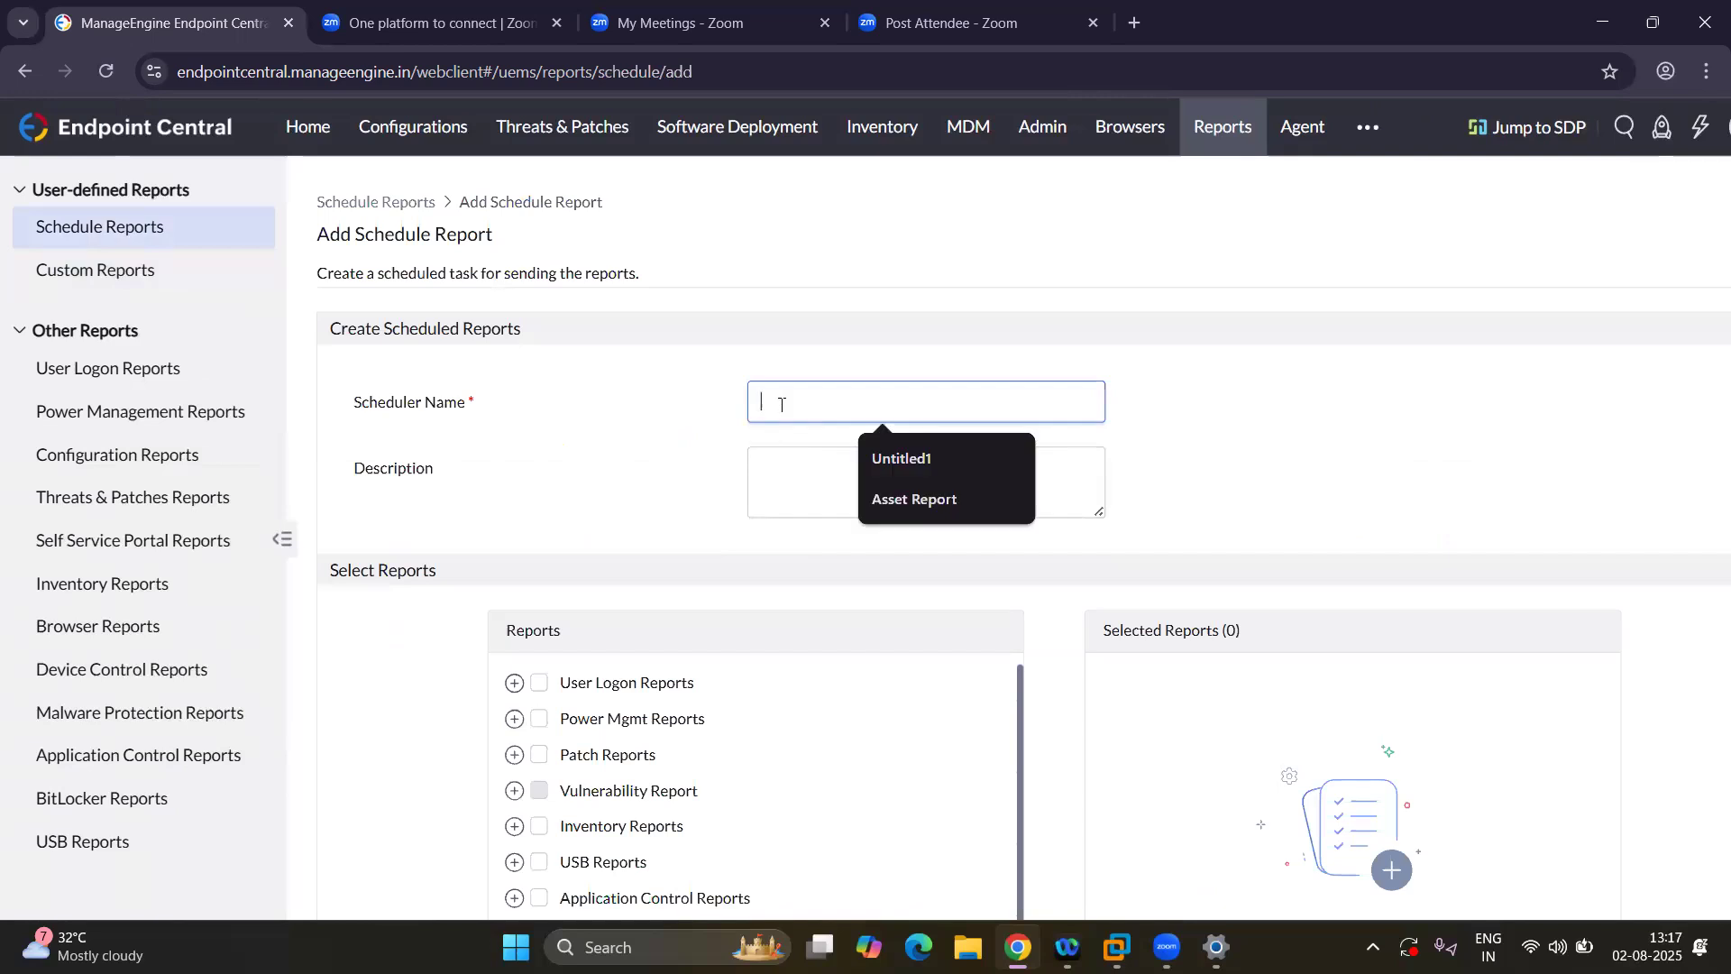
left_click(898, 490)
left_click(869, 484)
type("auto")
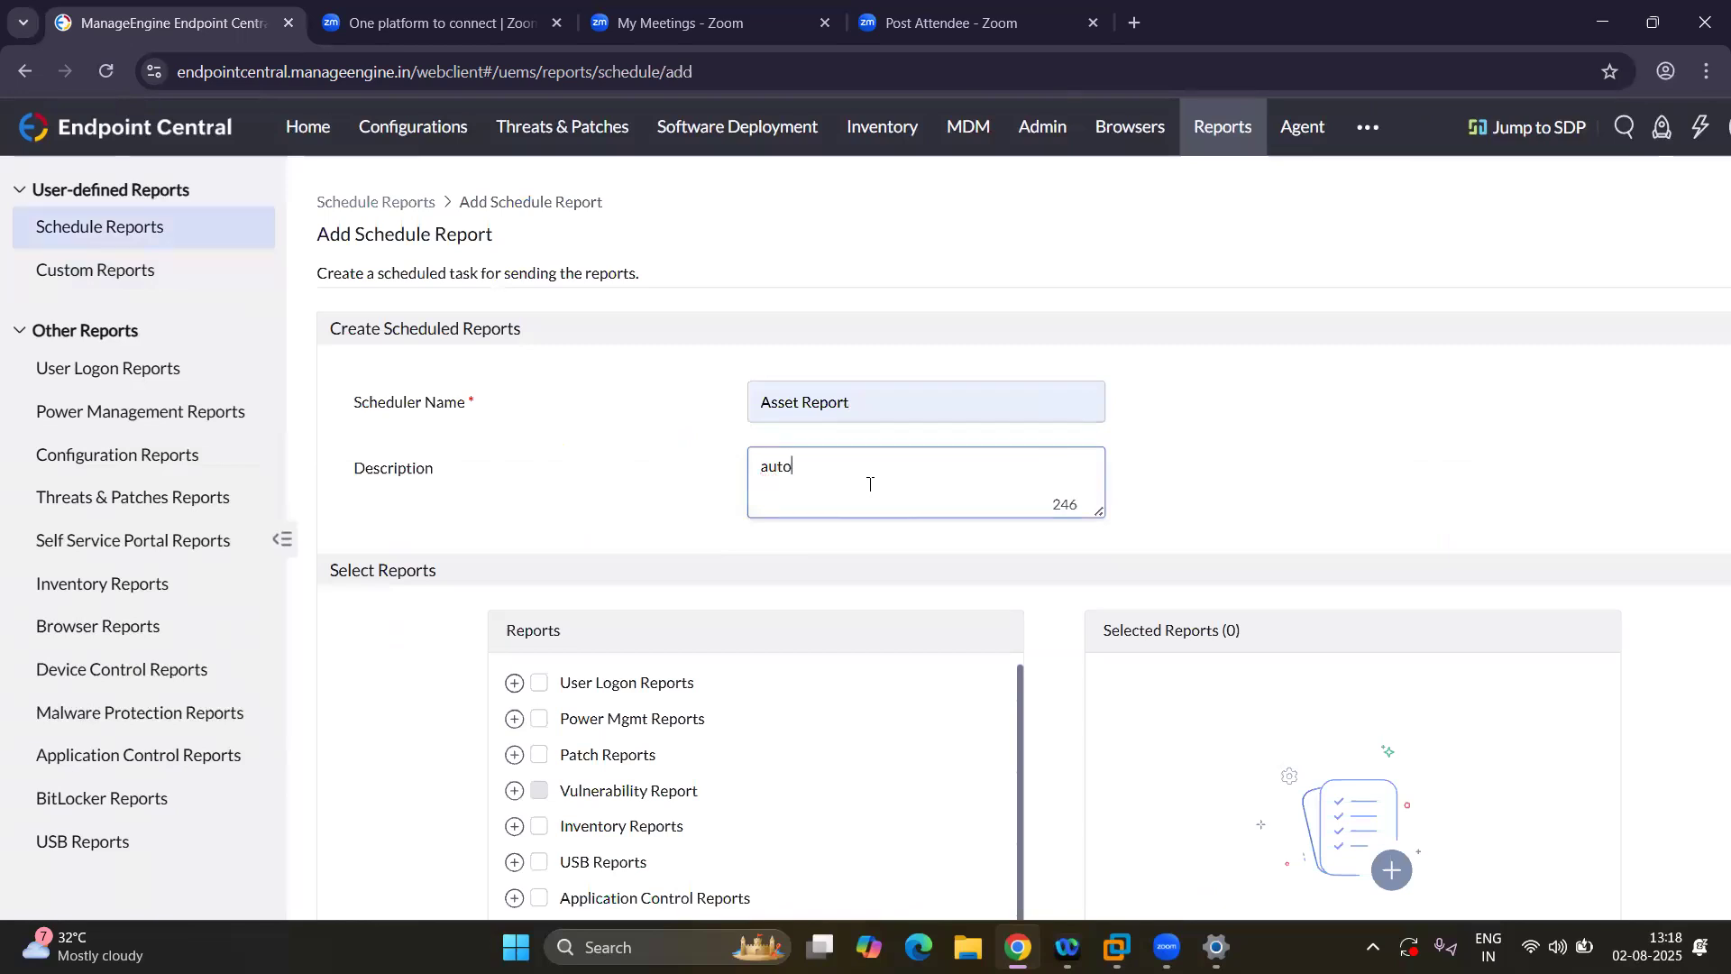
Include the Currently Logged on Users, User Logon History and USB Usage Report reports in the schedule.
scroll(1055, 683, "down", 2)
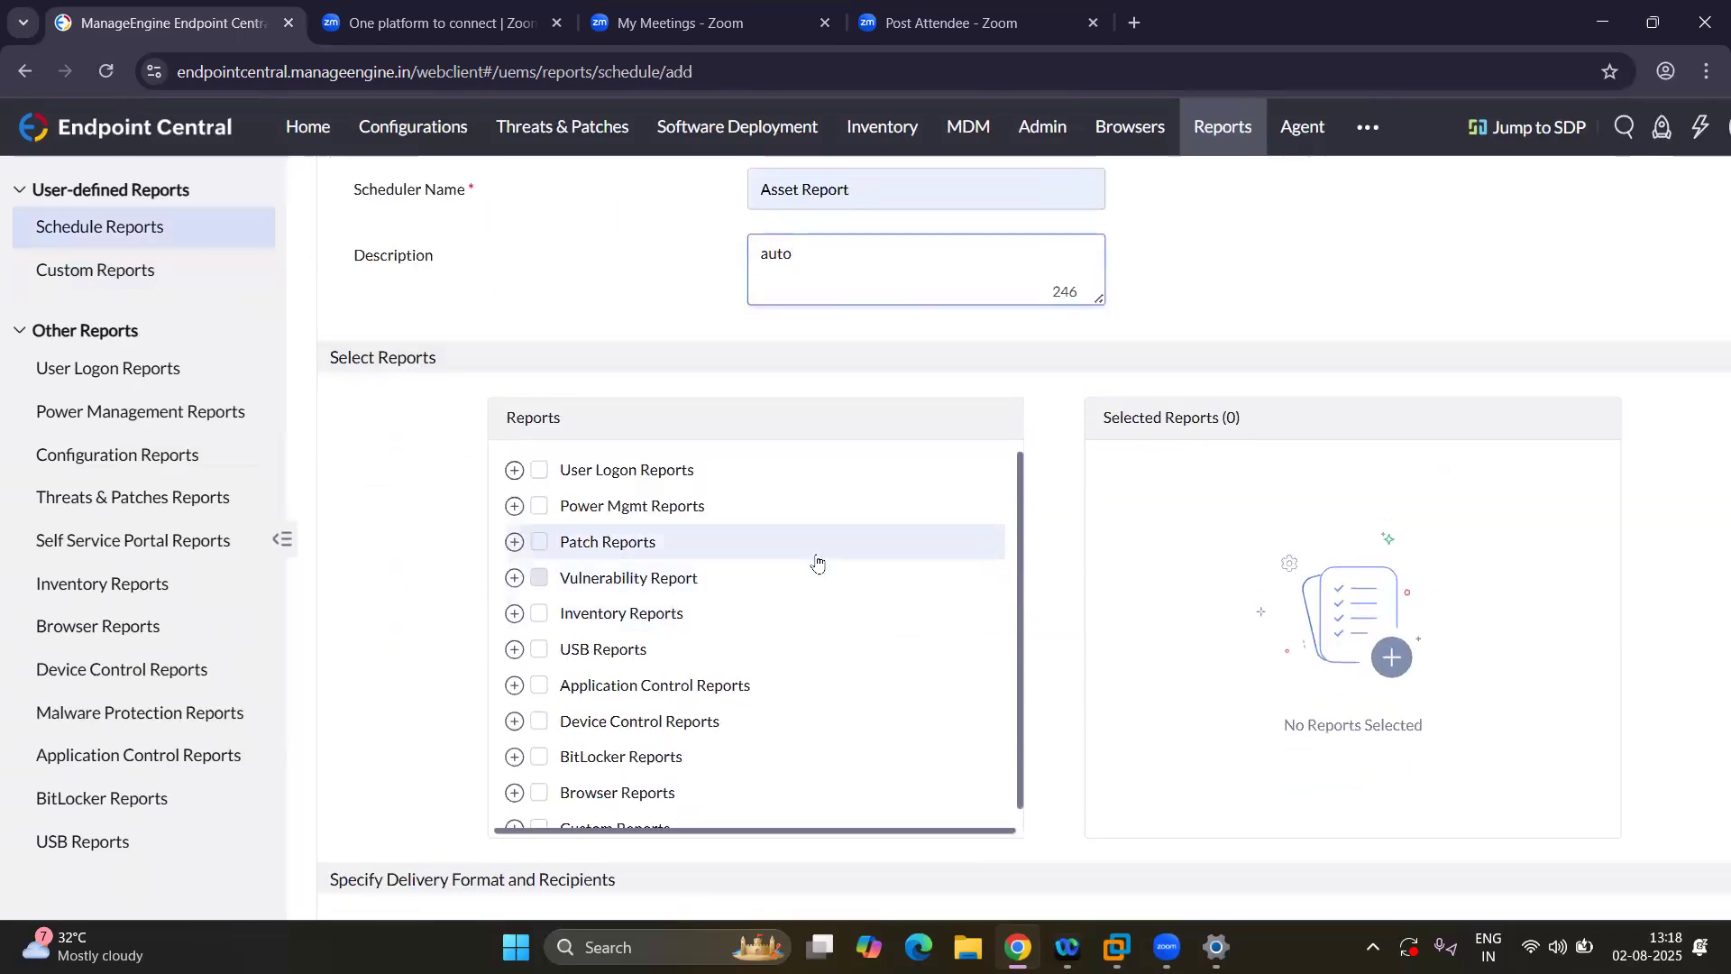
left_click(515, 470)
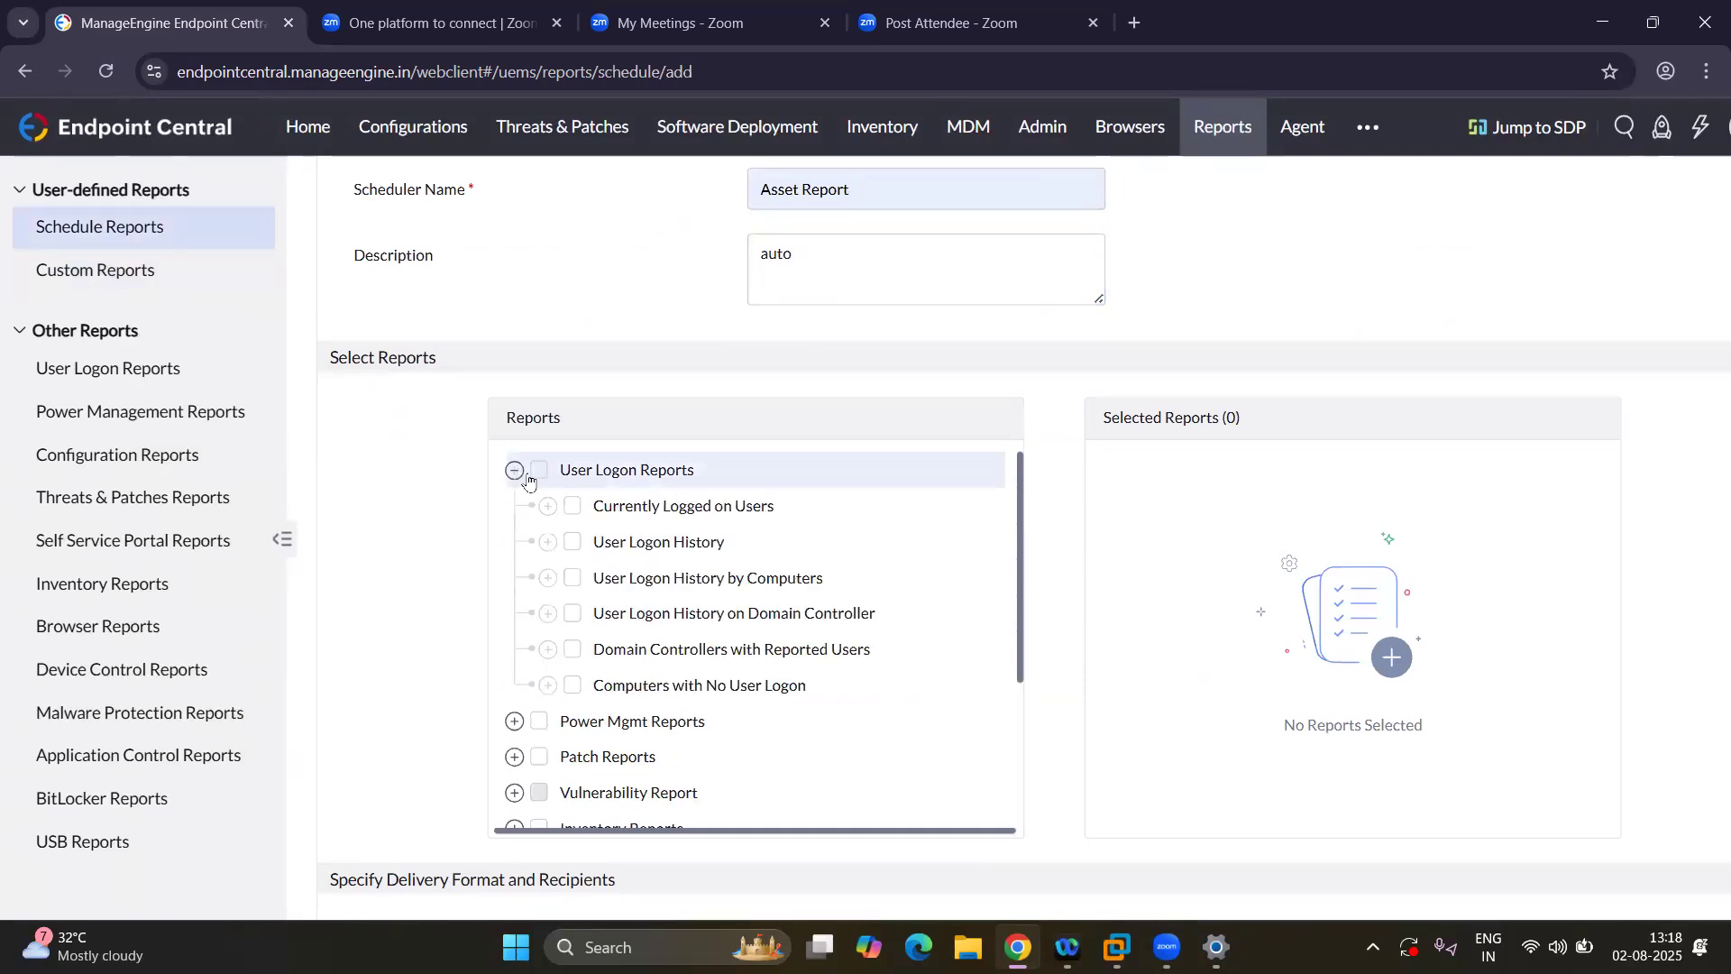
left_click(577, 512)
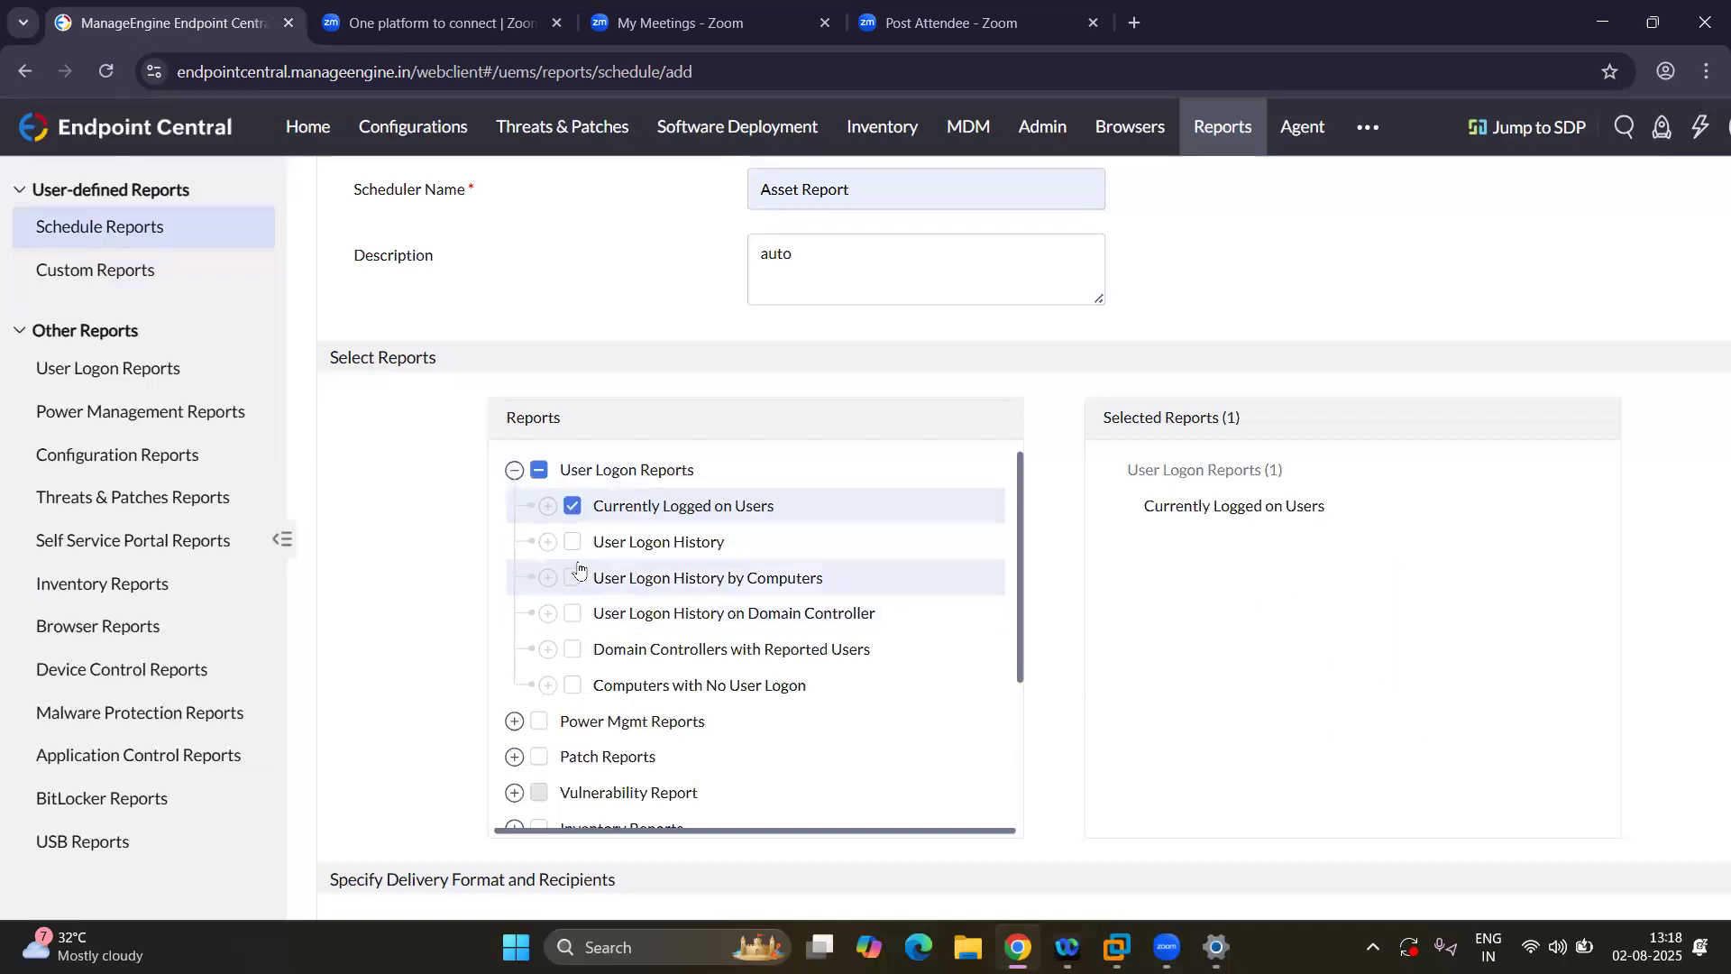
left_click(572, 545)
scroll(585, 703, "down", 3)
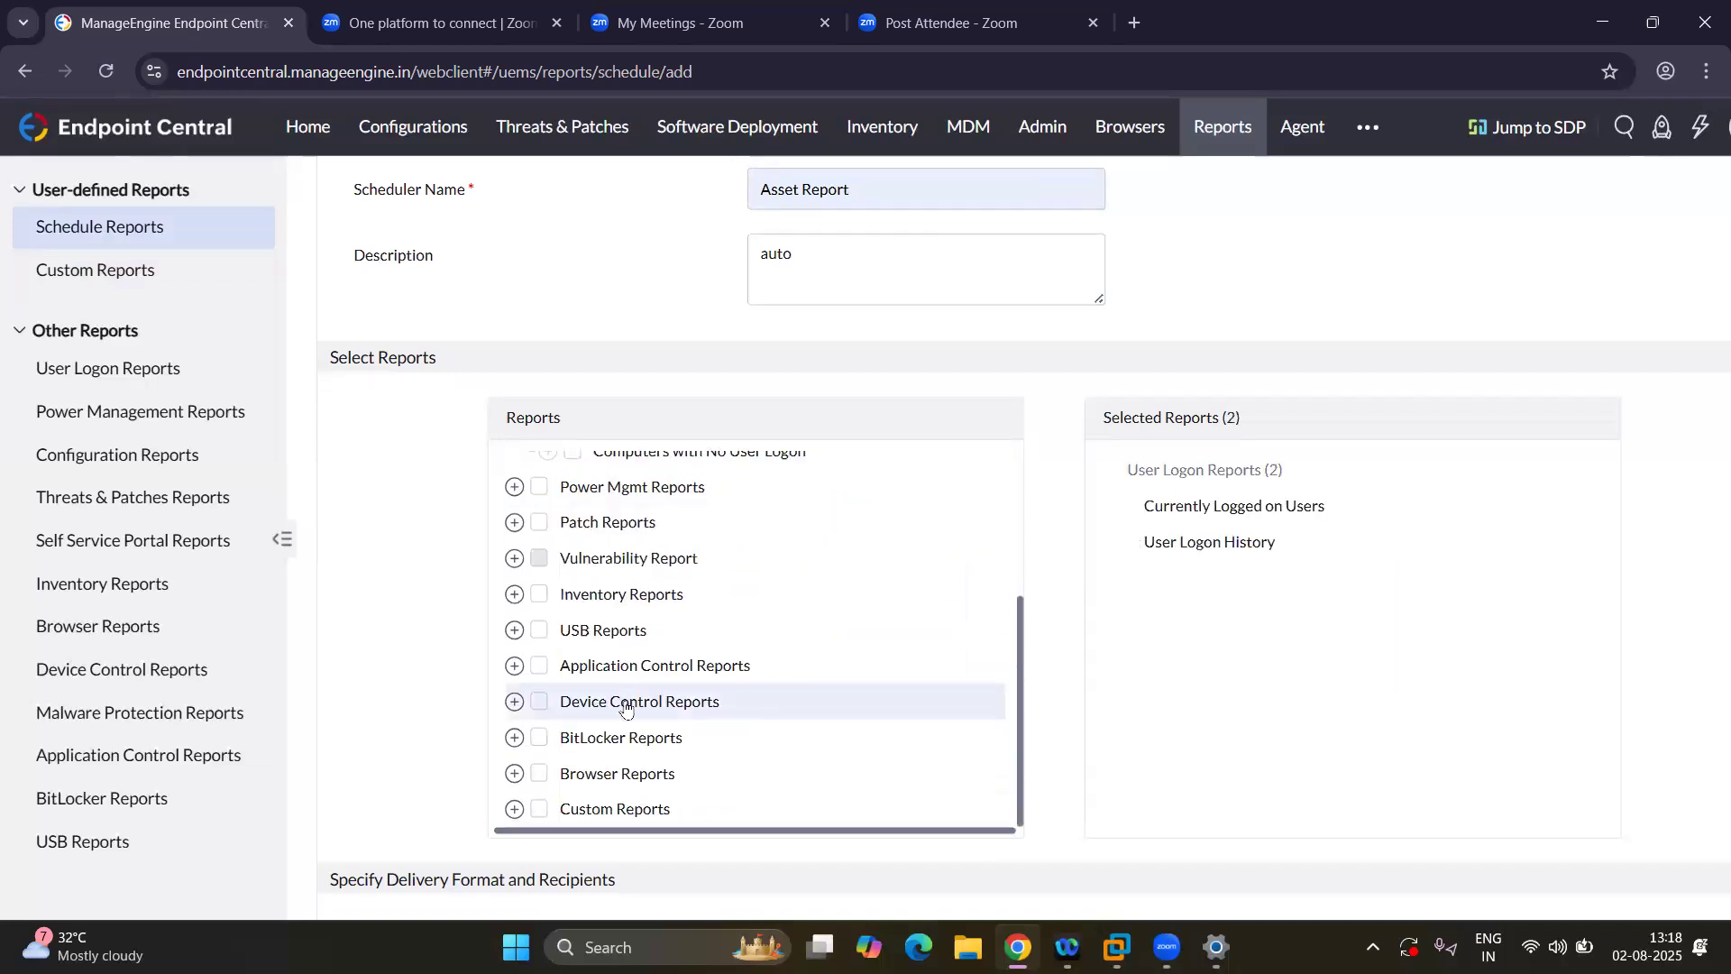
left_click(514, 629)
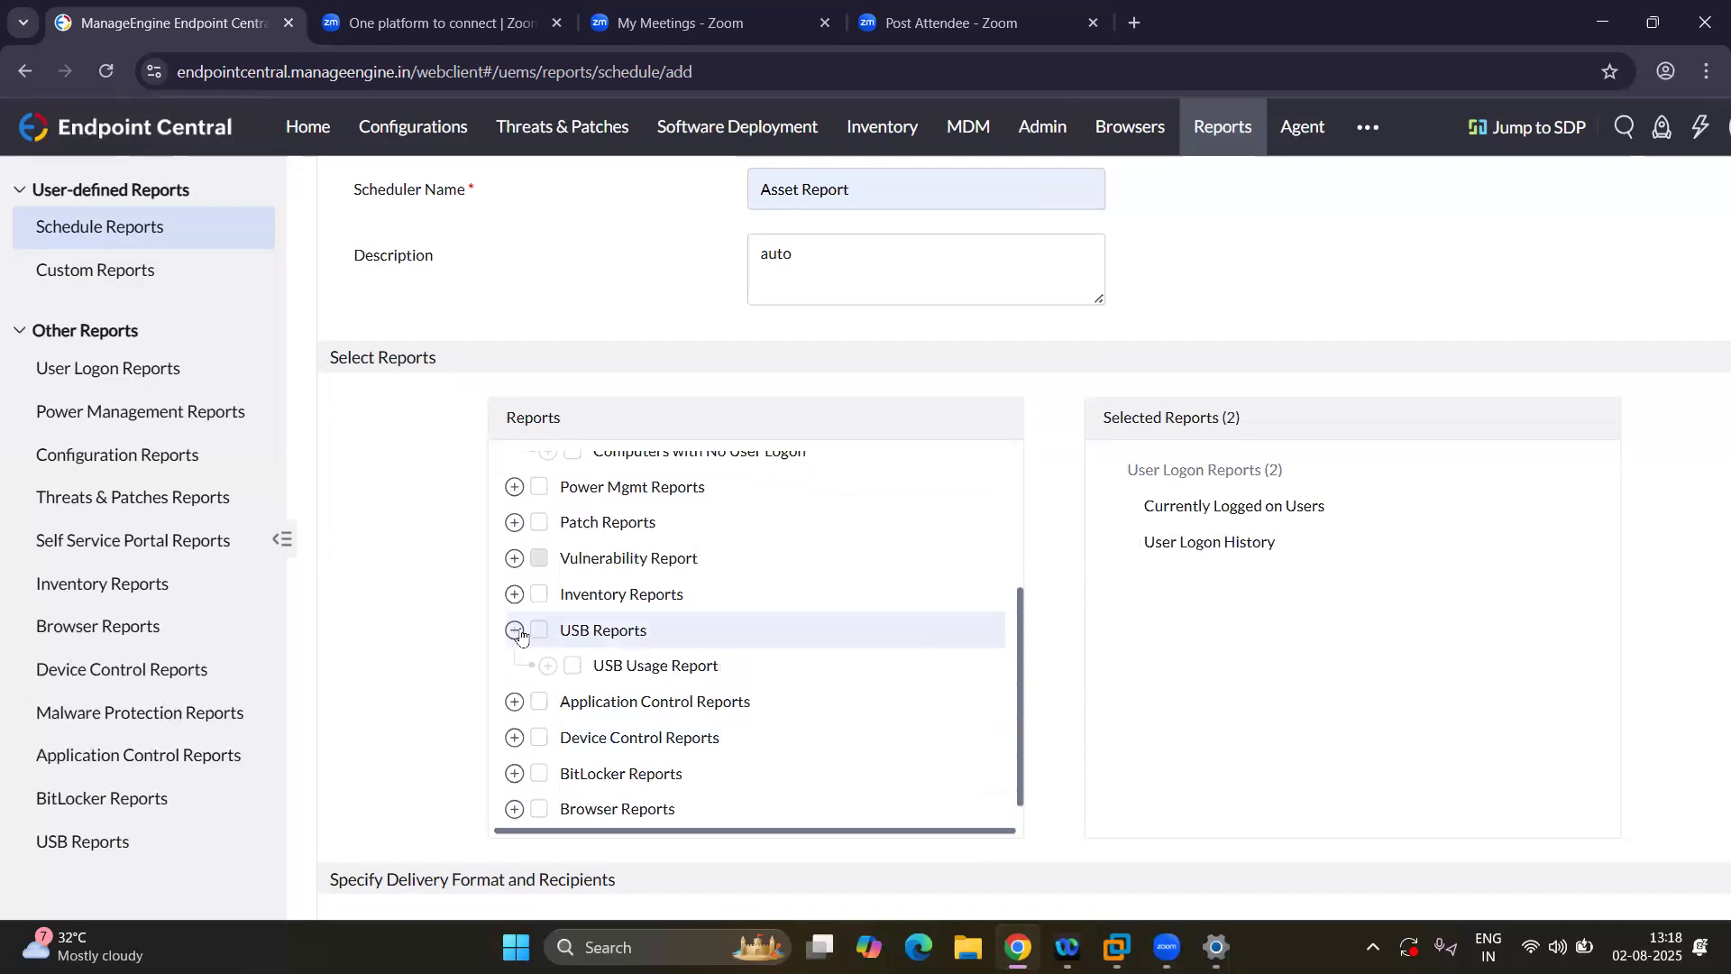
left_click(573, 666)
scroll(695, 719, "down", 1)
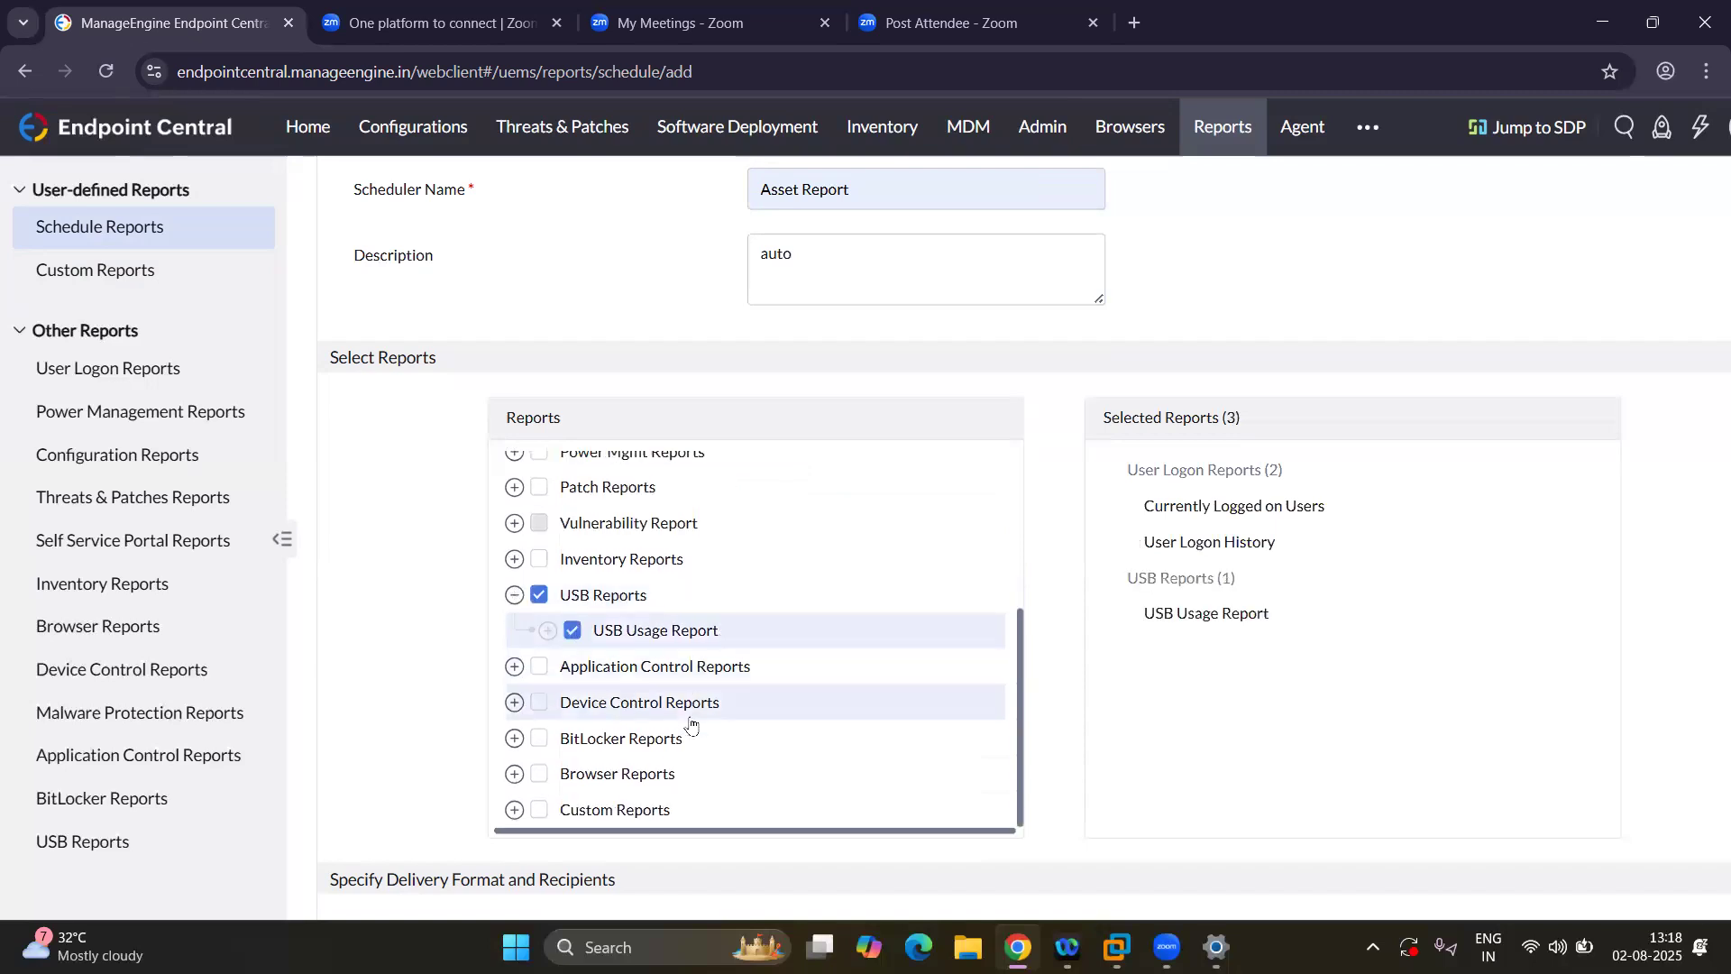
Open the export settings for securing personal data in the schedule's delivery format section.
scroll(999, 722, "down", 5)
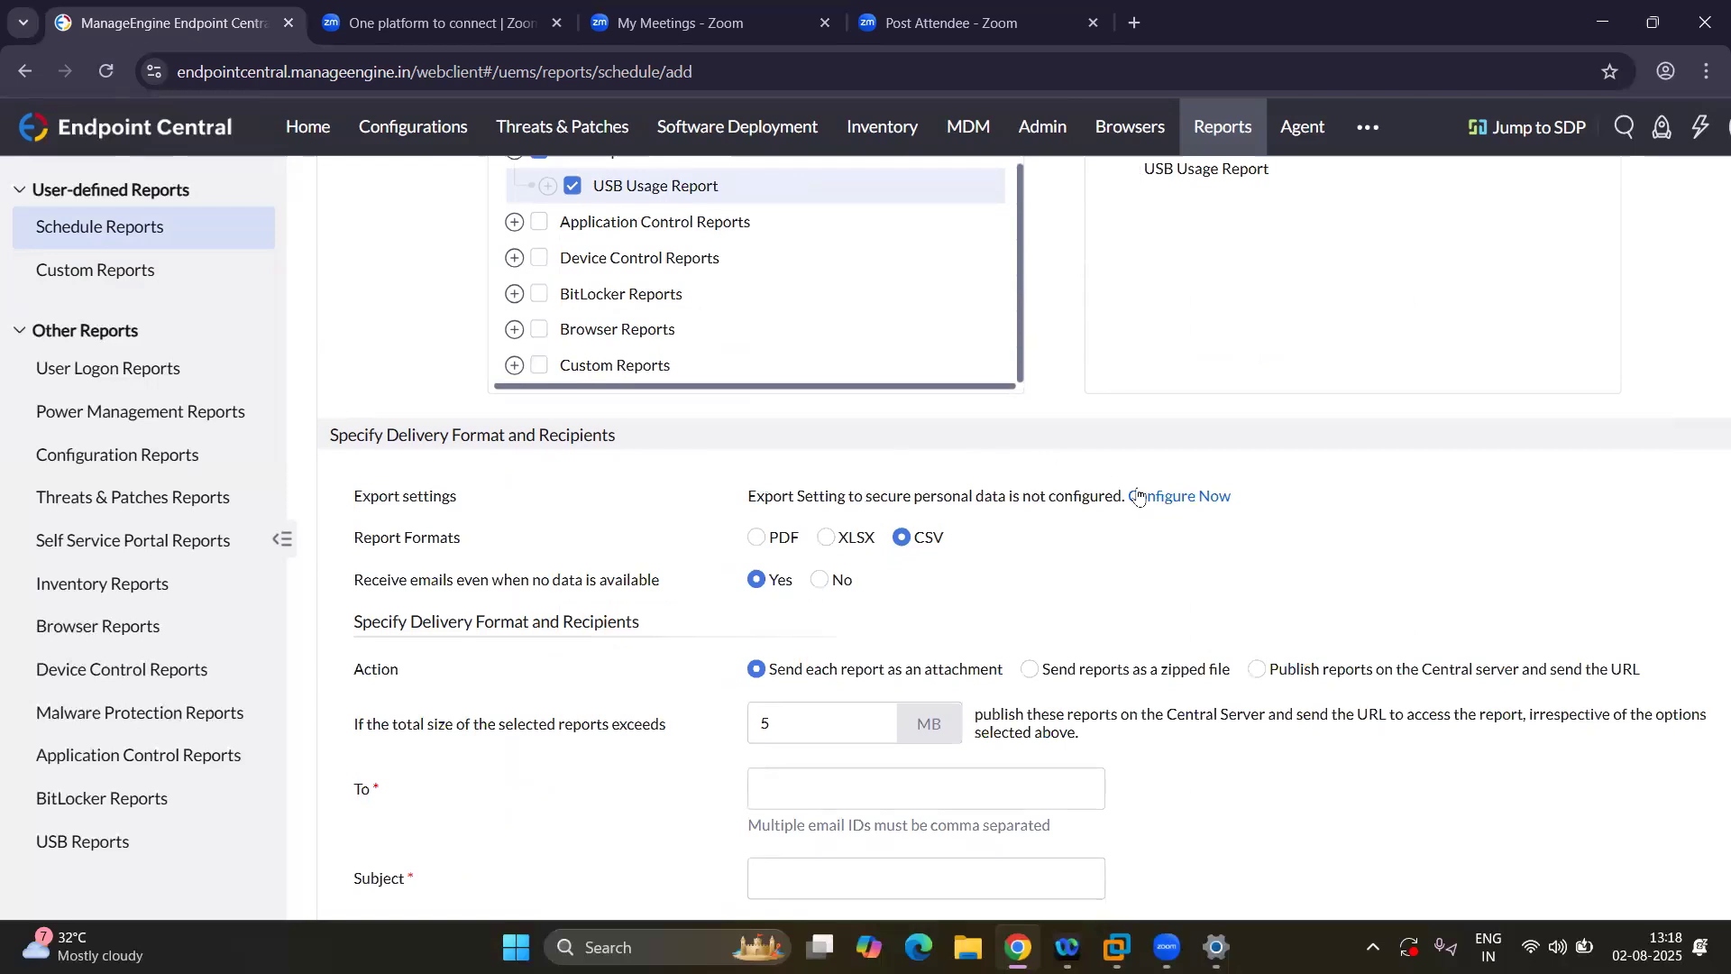
left_click(1176, 496)
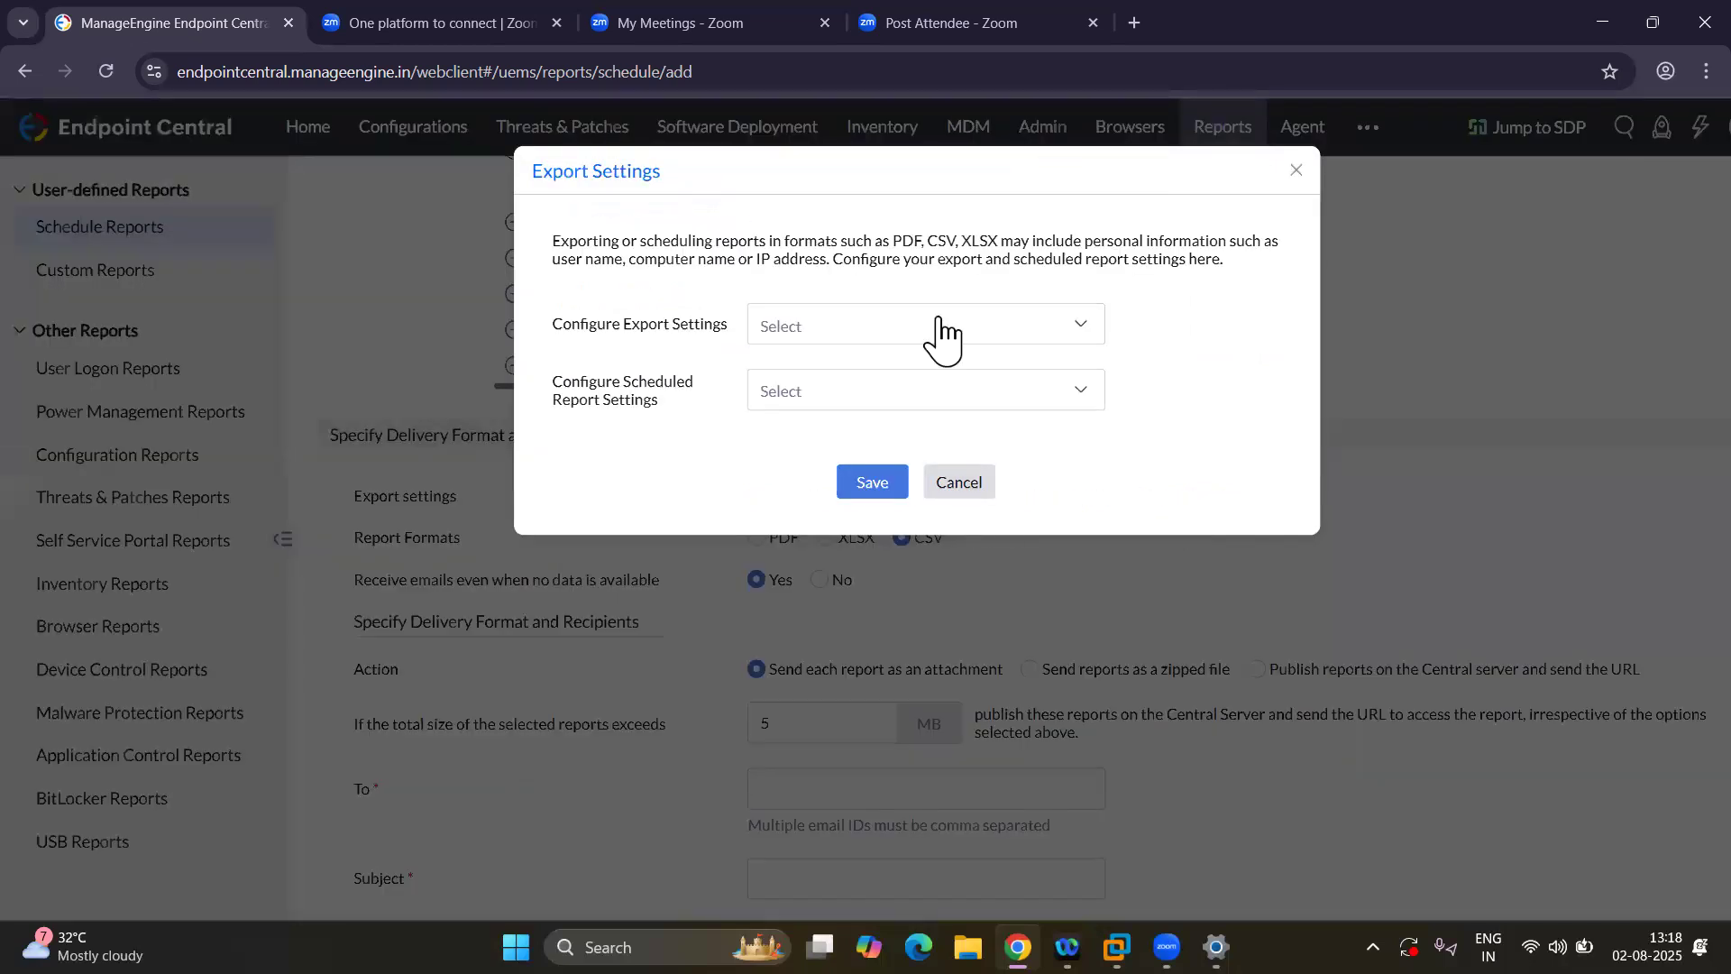